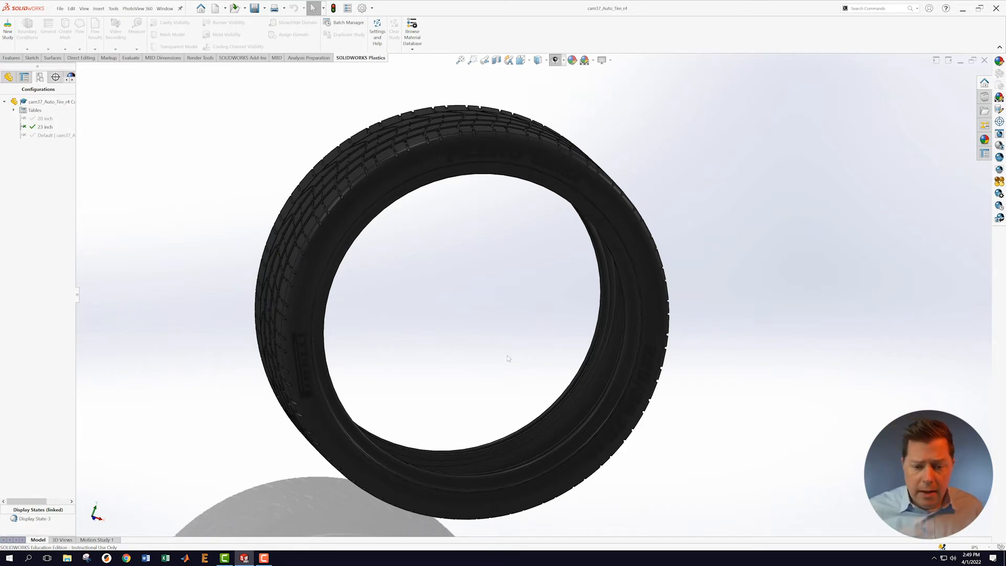
Step: Create a new assembly (Assem1) from the cam37_Auto_Tire_r4 tire part
middle_drag(501, 308, 403, 297)
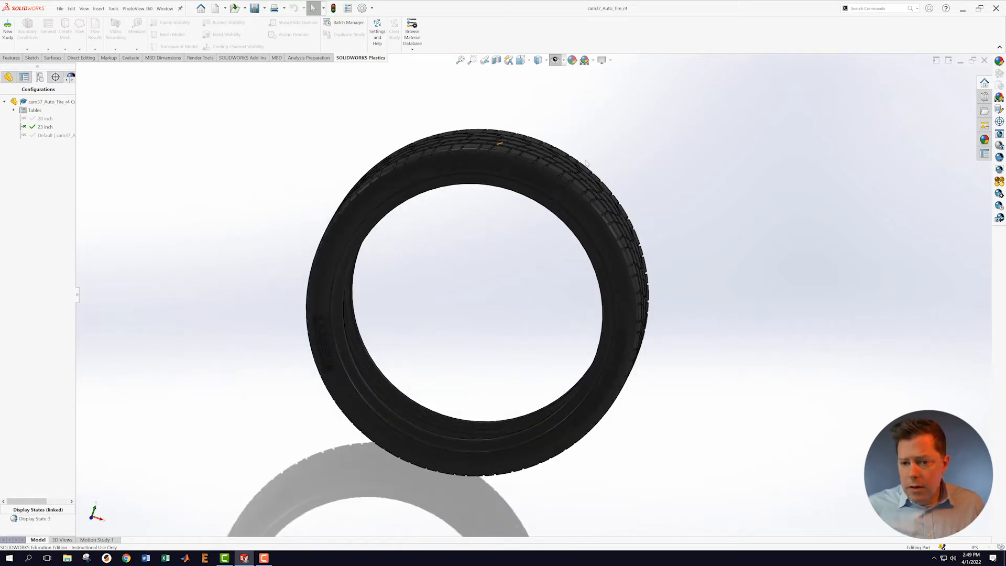
click(60, 8)
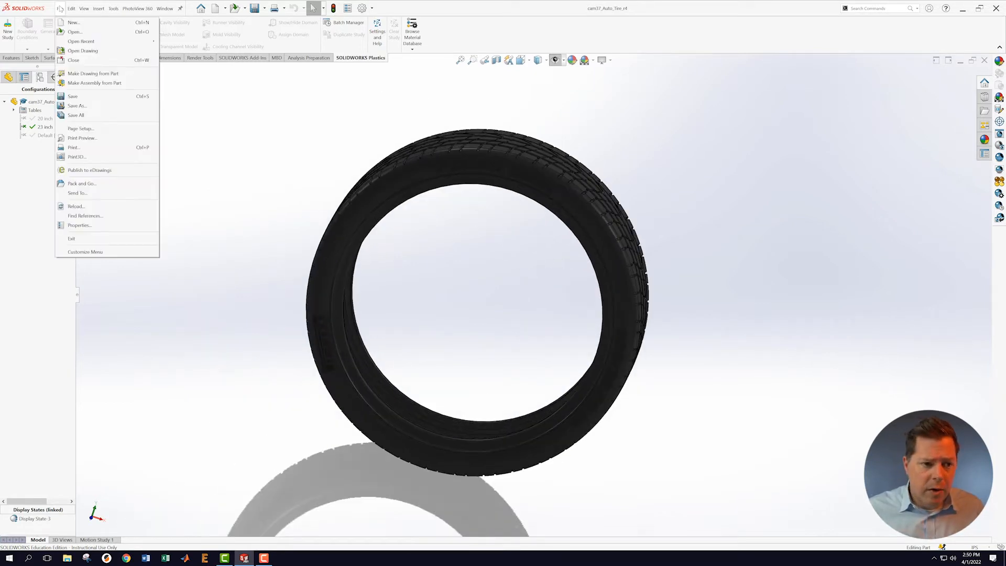
click(84, 84)
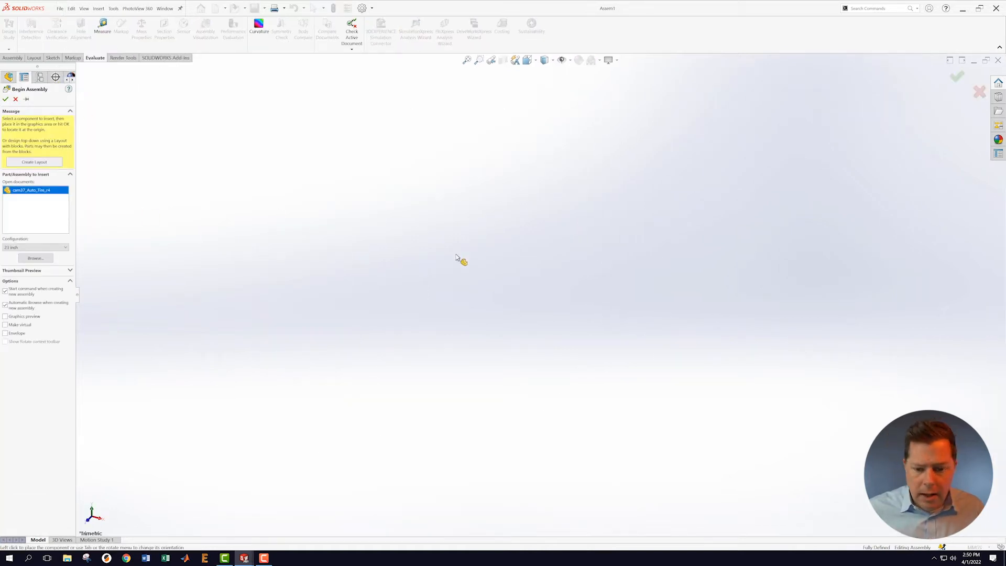
Step: Place the tire as a fixed component in the new assembly
click(473, 281)
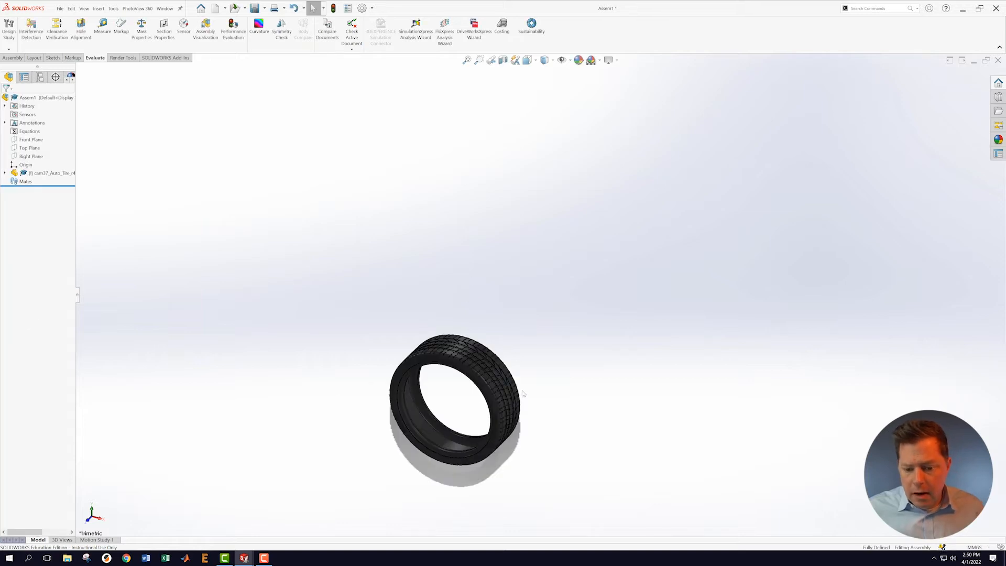
scroll(523, 394, up, 4)
scroll(499, 410, down, 3)
scroll(552, 281, down, 4)
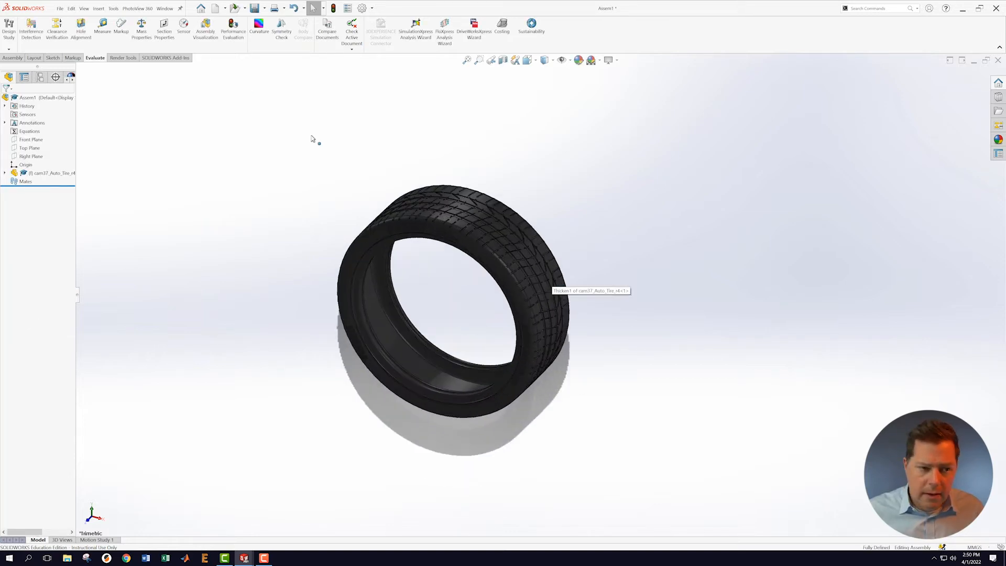
click(60, 8)
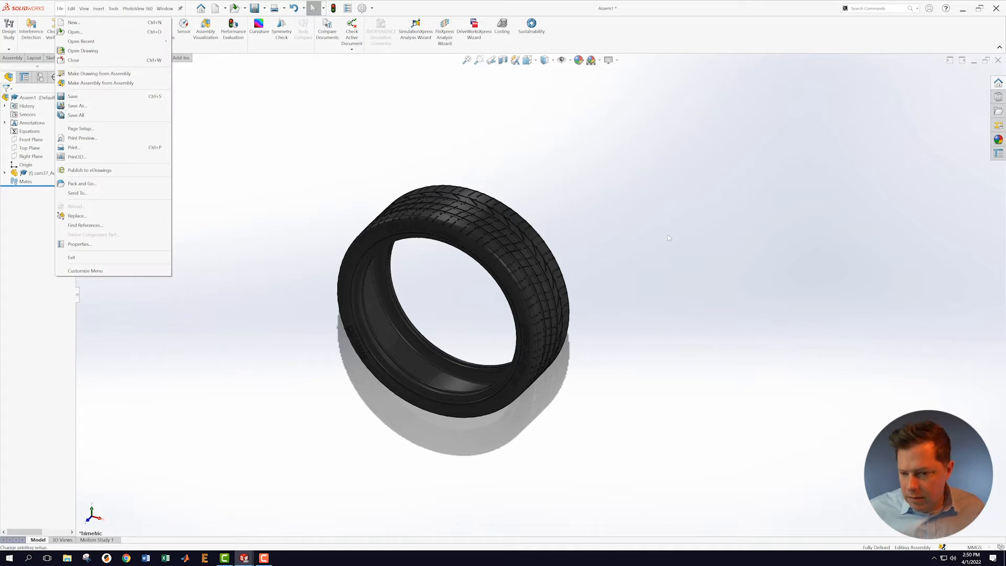
click(821, 306)
Step: Switch the assembly units to IPS and bring up Save As for the assembly
click(975, 547)
click(975, 525)
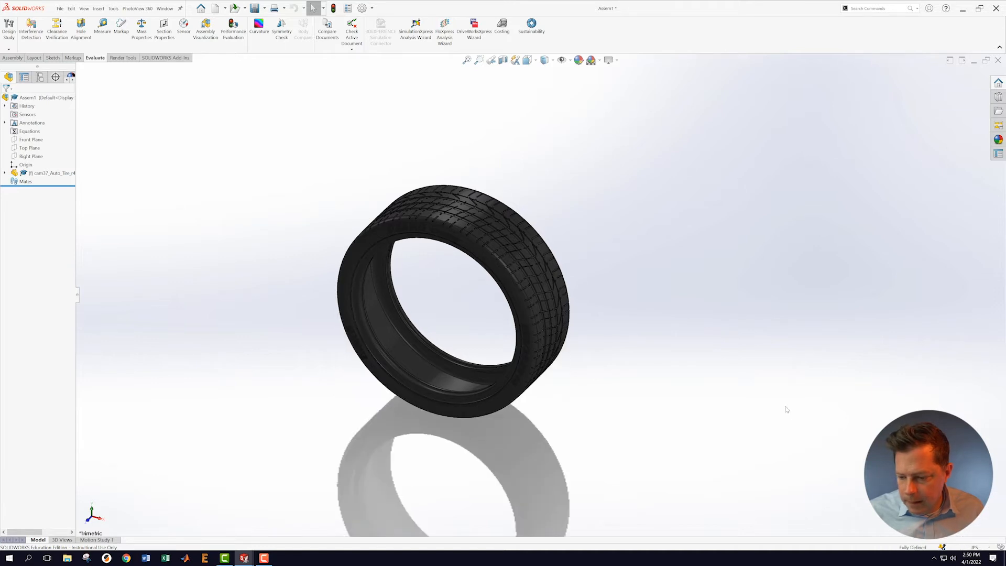
click(59, 9)
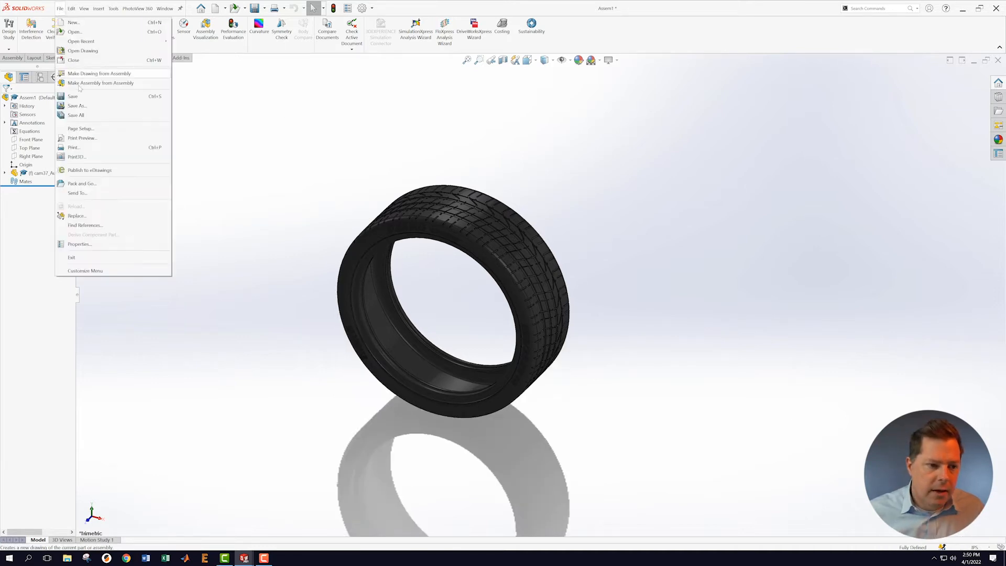
click(77, 106)
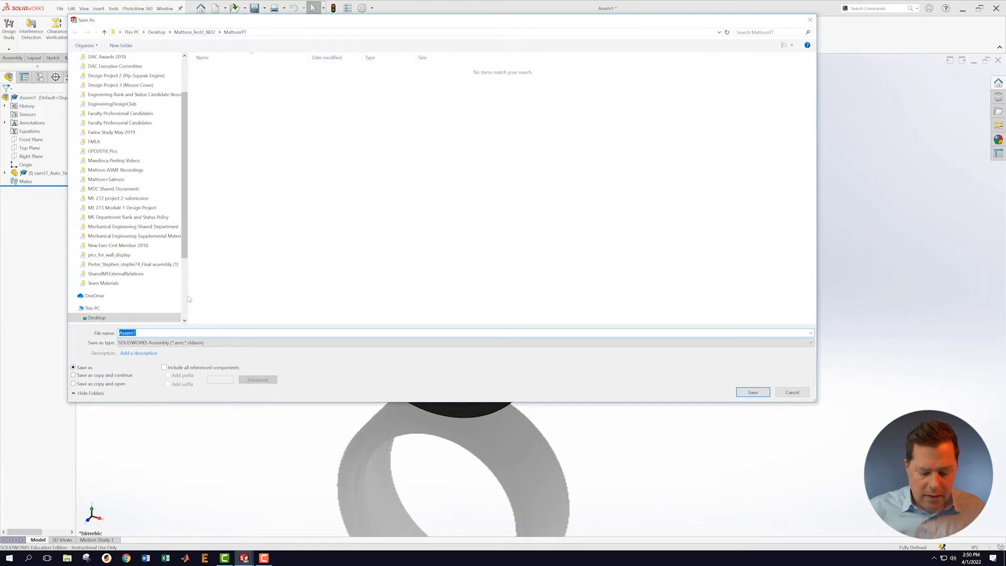
Step: Save the assembly with the file name cam37_wheel_w22
text(wheel)
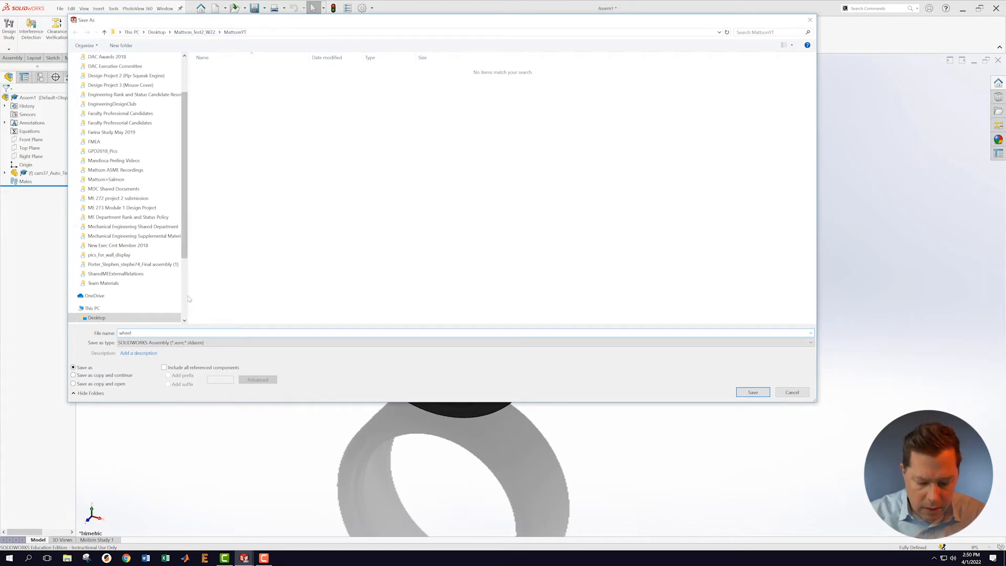
key(BackSpace)
key(BackSpace)
key(BackSpace)
key(BackSpace)
key(BackSpace)
text(cam)
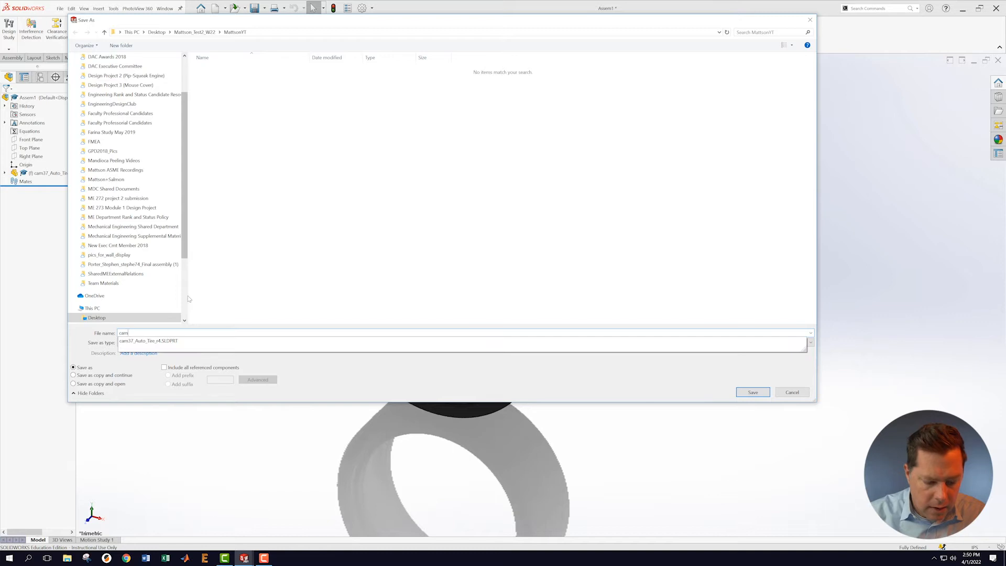
text(37_wheel_)
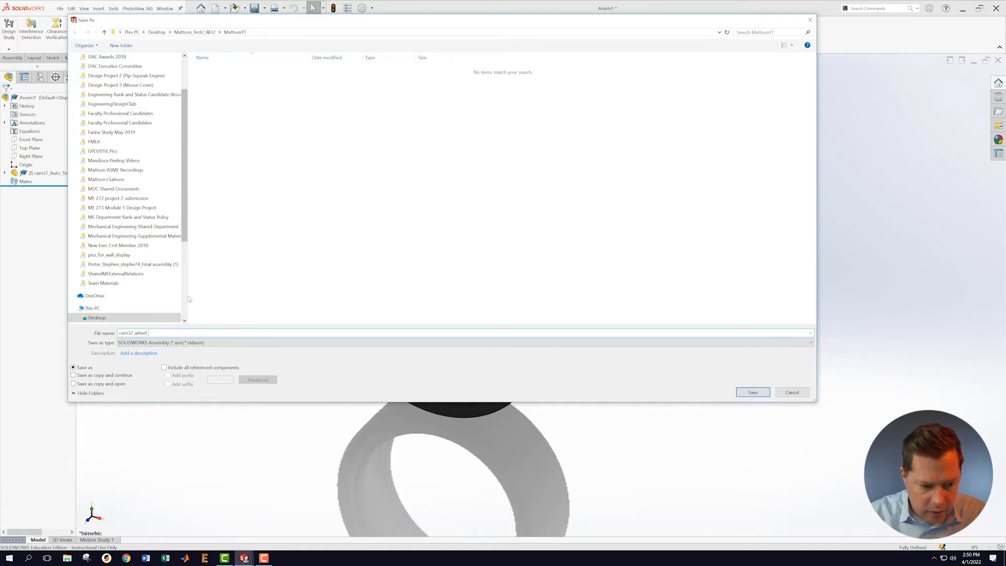
text(w22)
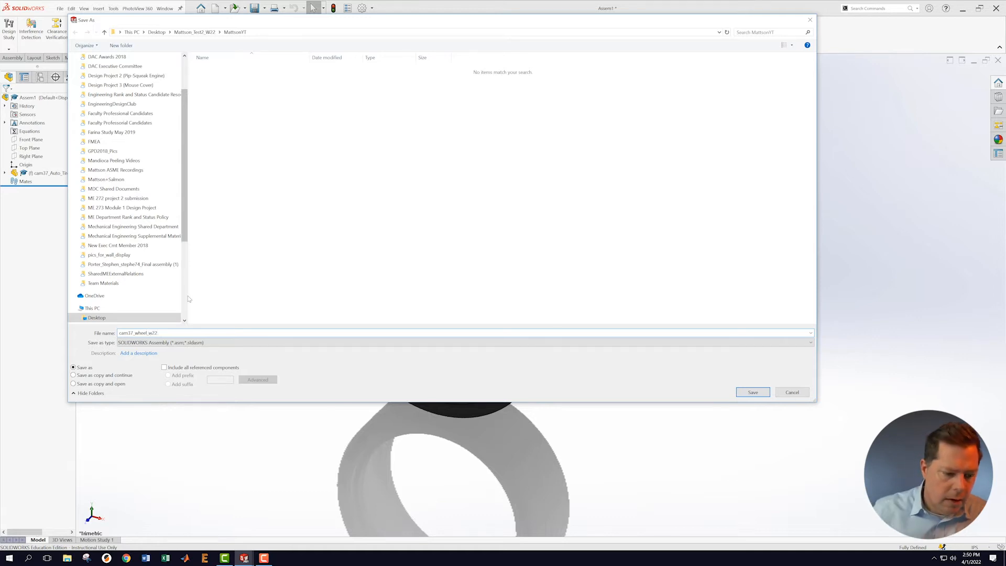
click(755, 394)
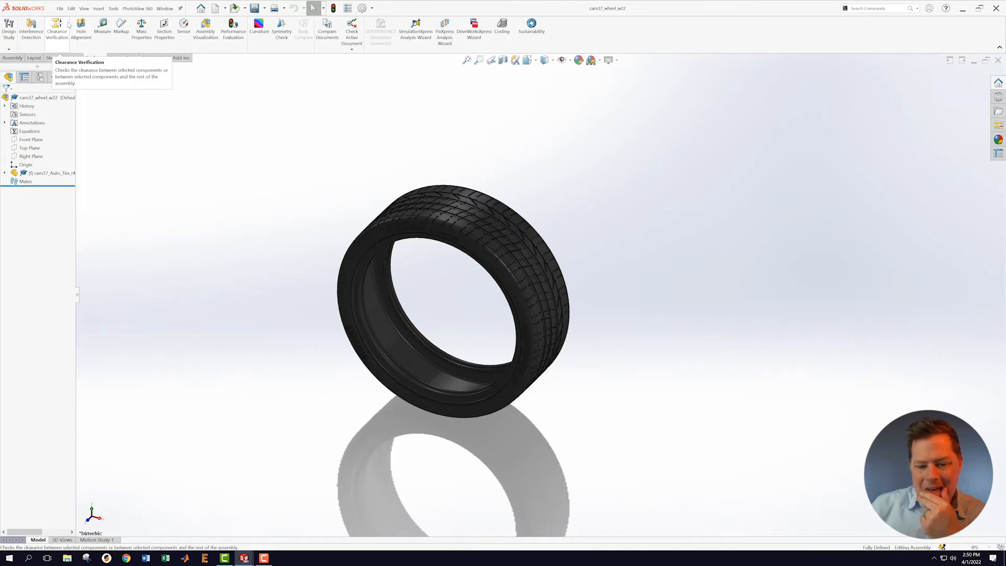
Step: Insert a new part into the assembly and save it as cam37_rim_w22
click(14, 59)
click(40, 49)
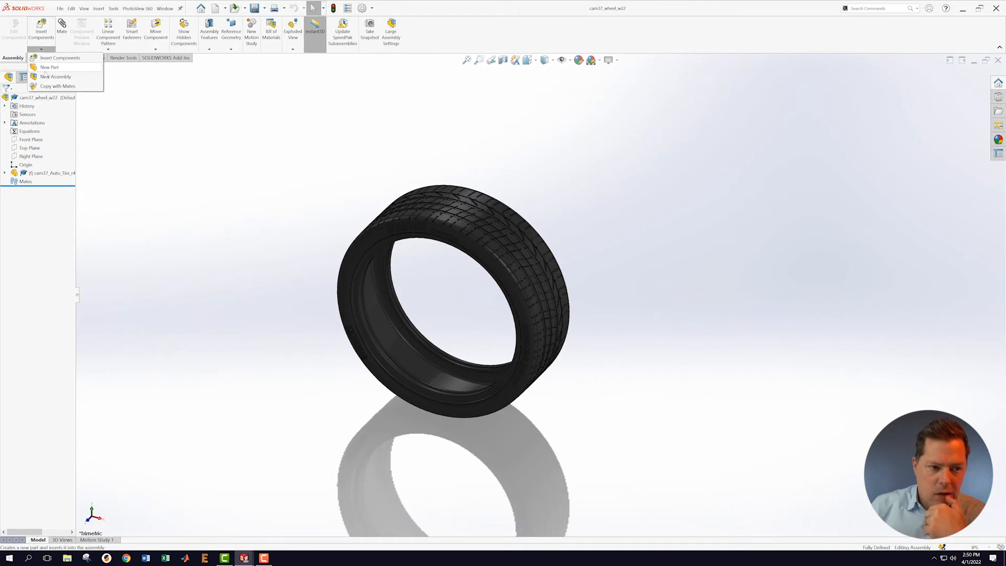
click(45, 70)
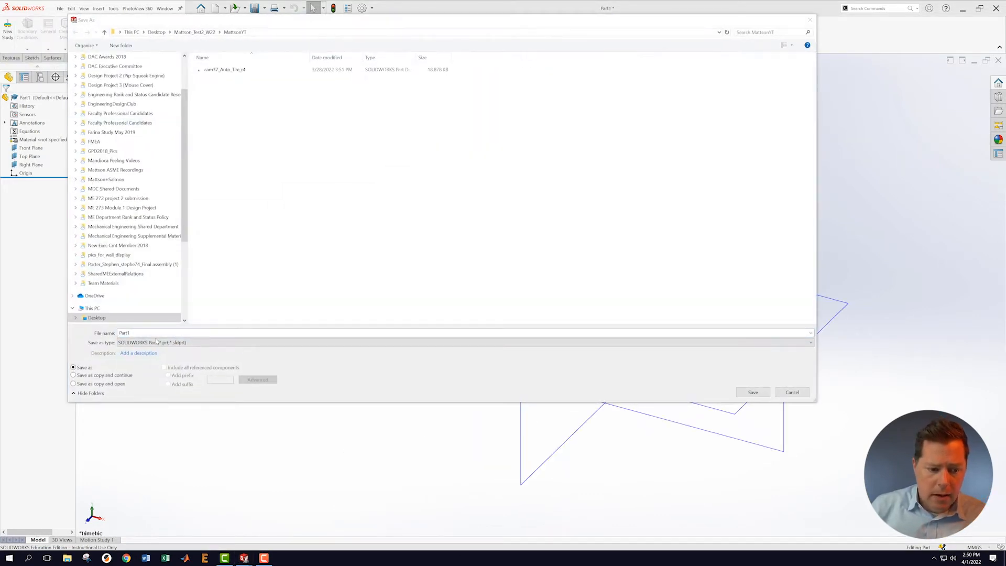
click(148, 333)
drag(148, 332, 115, 333)
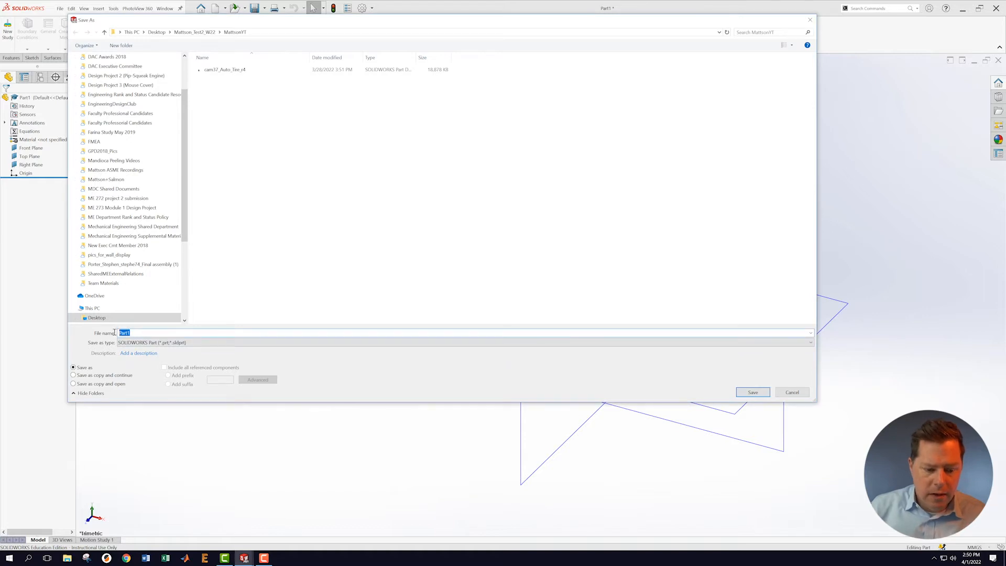
text(cam37_rim_w22)
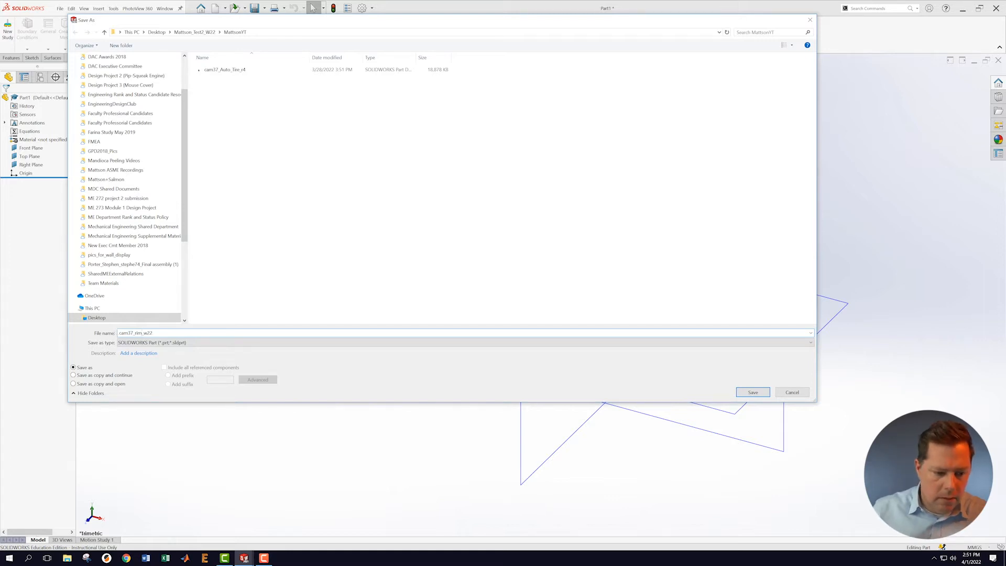
click(753, 393)
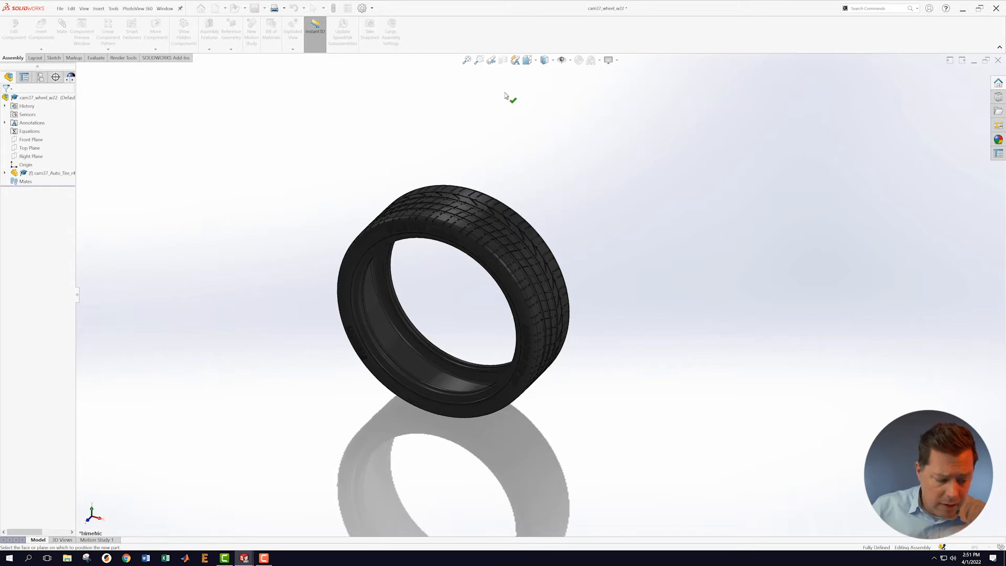
Step: Show the planes, place the rim part on the Front Plane with IPS units, then exit editing
click(570, 61)
click(562, 73)
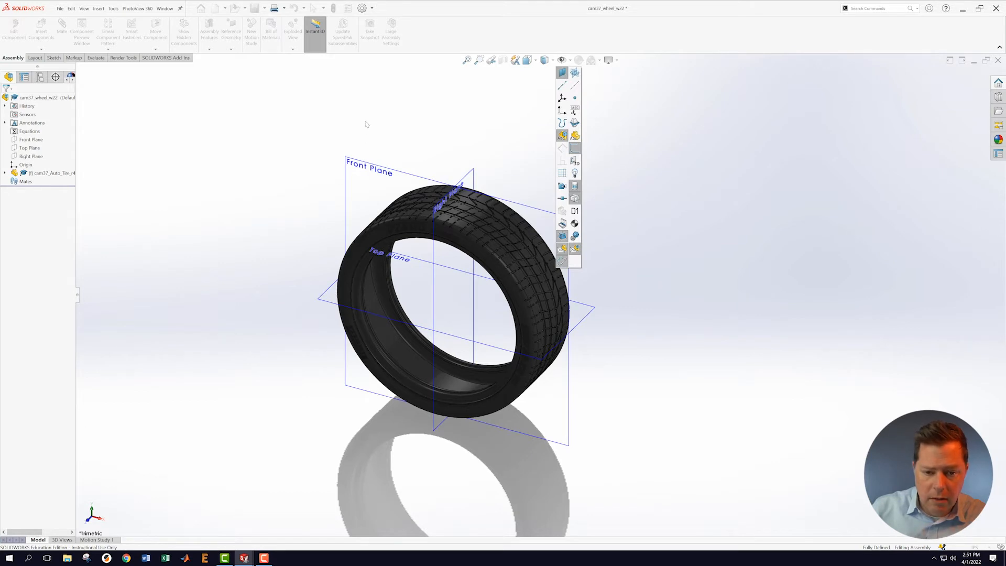
click(366, 166)
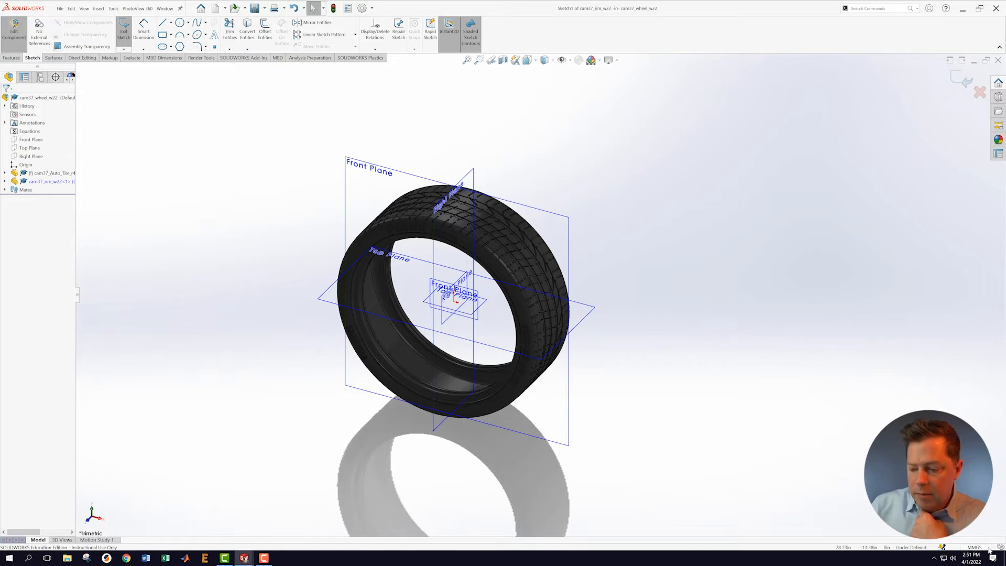
click(985, 524)
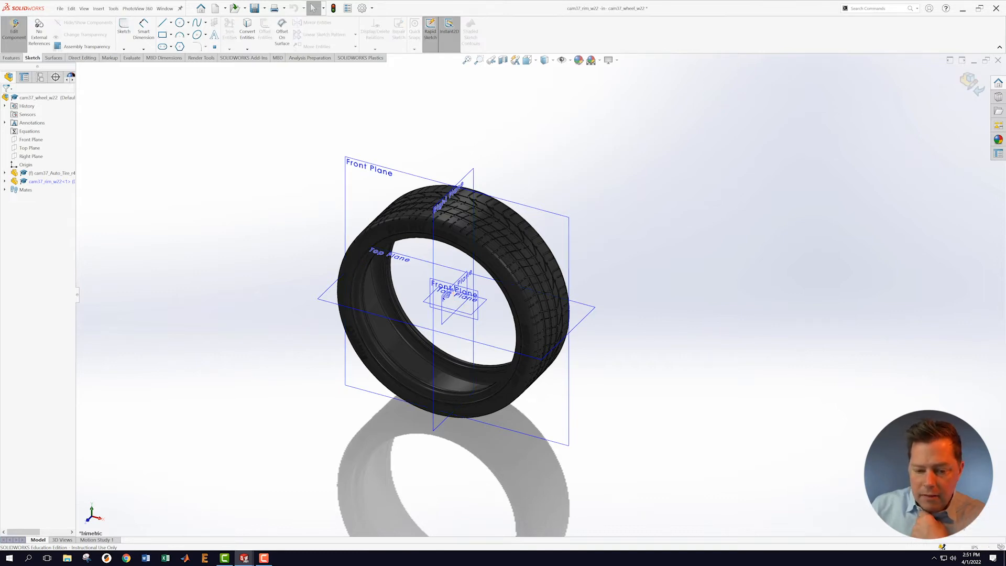
click(976, 89)
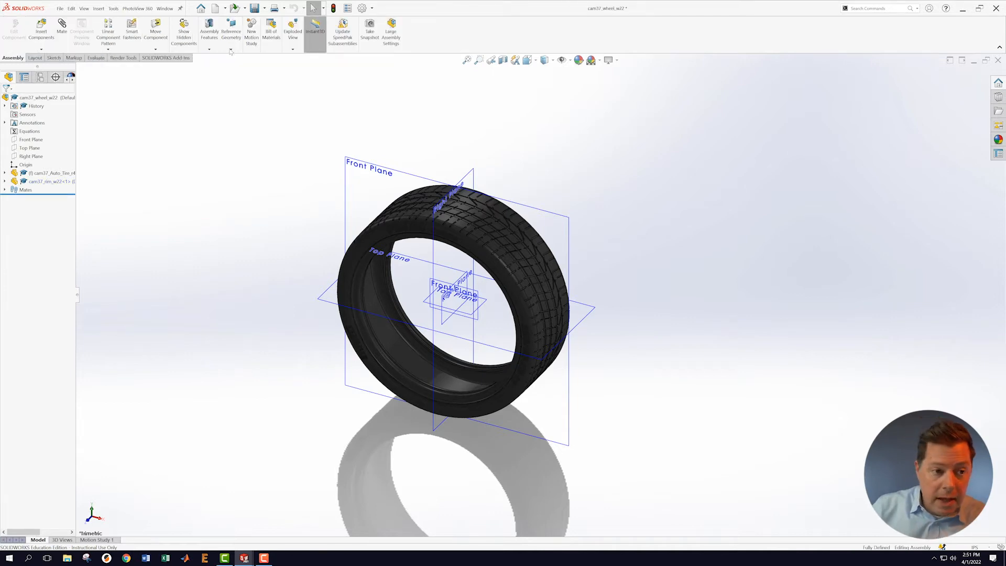
Step: Save the wheel assembly, then edit cam37_rim_w22 in place from the FeatureManager tree
click(60, 9)
click(86, 99)
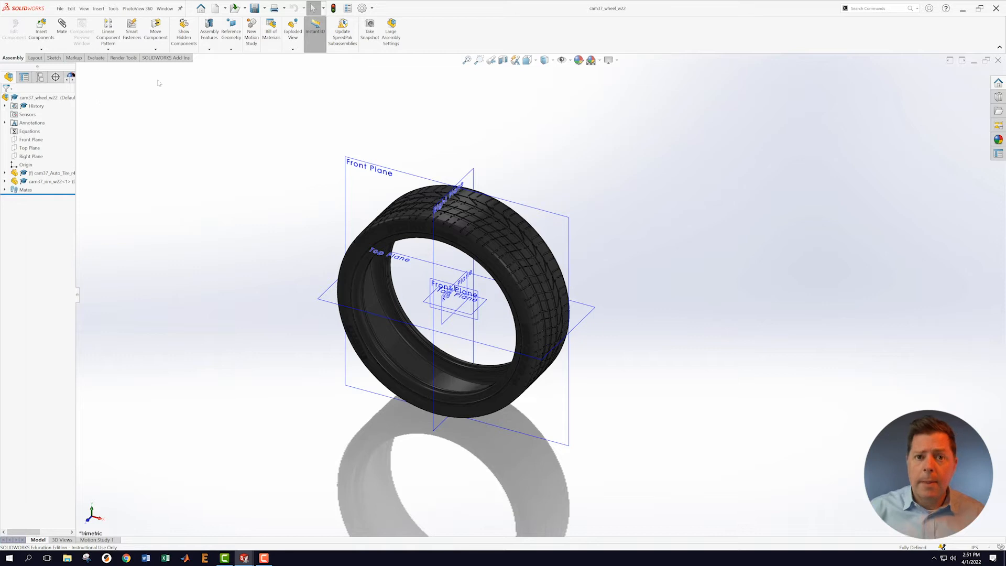
right_click(32, 182)
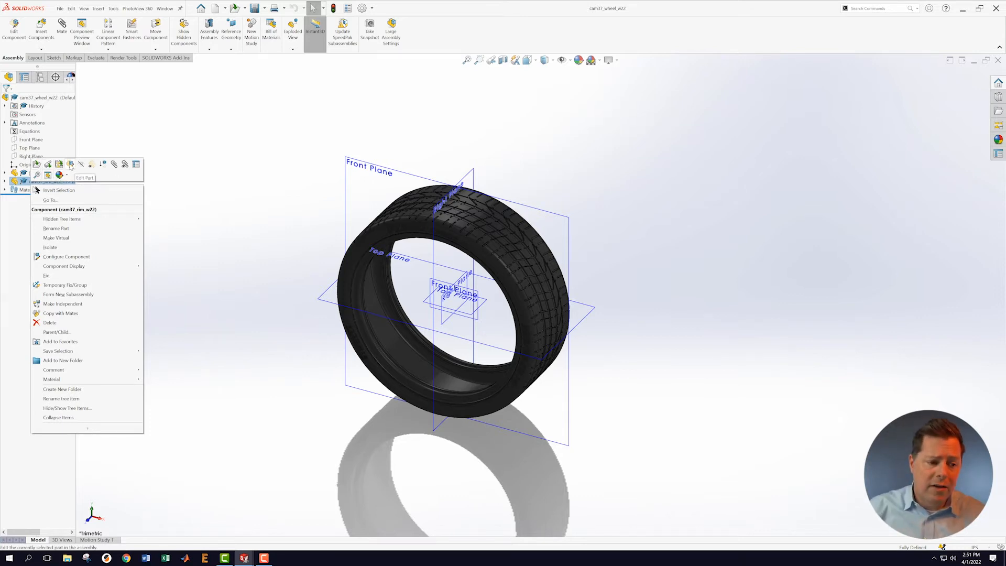
click(70, 165)
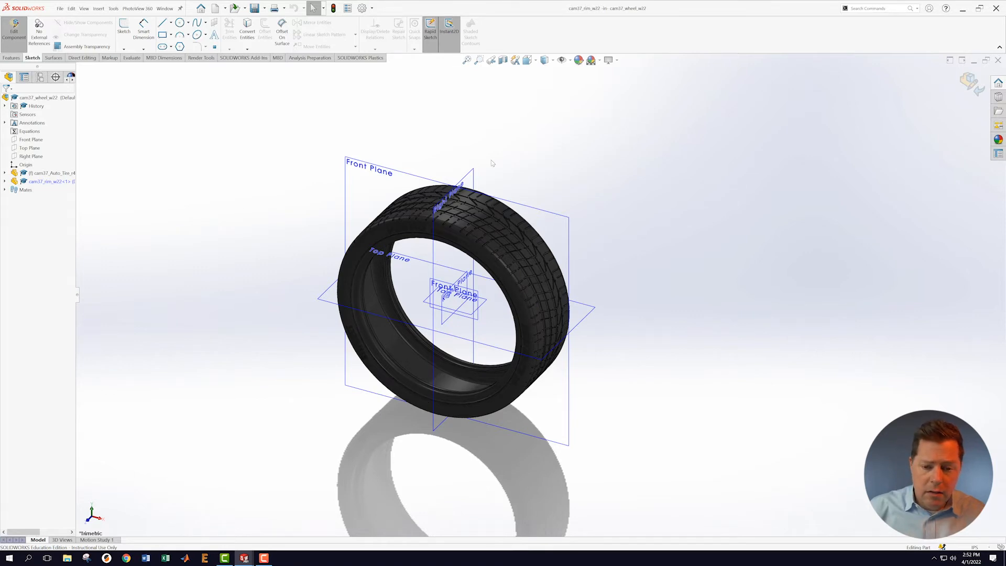
scroll(492, 166, down, 2)
Step: Section the tire along its Right Plane
click(470, 193)
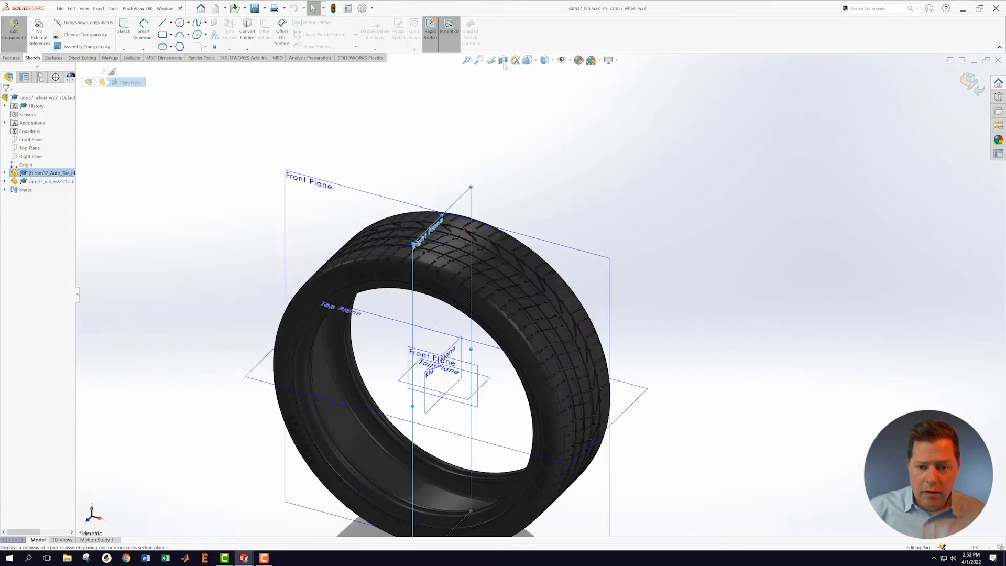
click(504, 60)
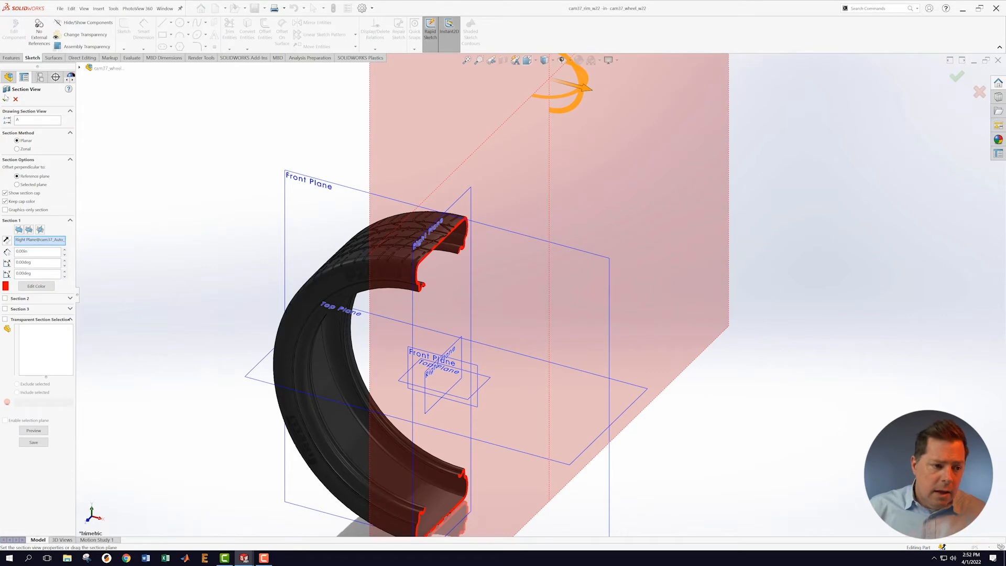
click(5, 99)
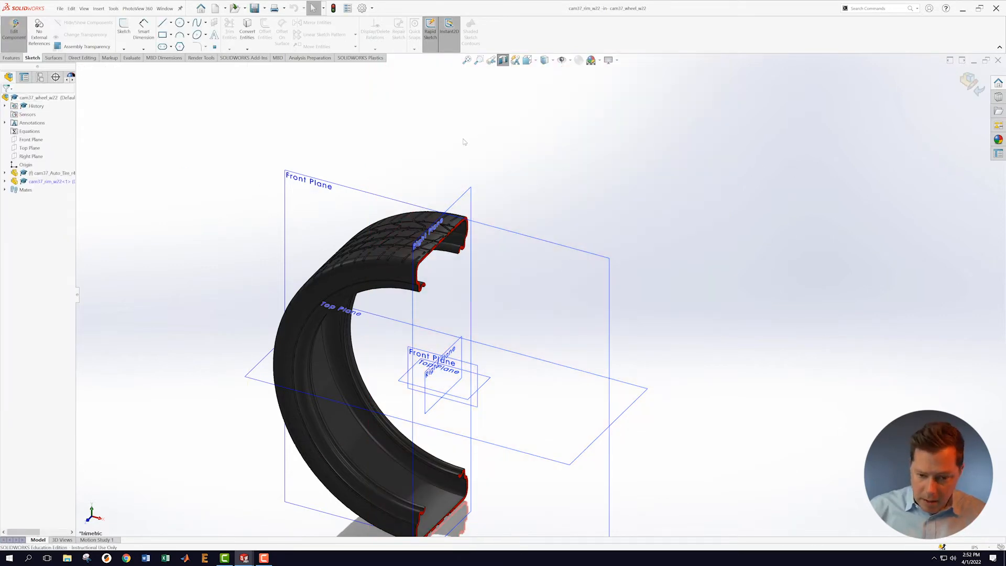
Step: Hide the reference planes and orbit to view the tire's cut cross-section with surface tools ready
click(562, 60)
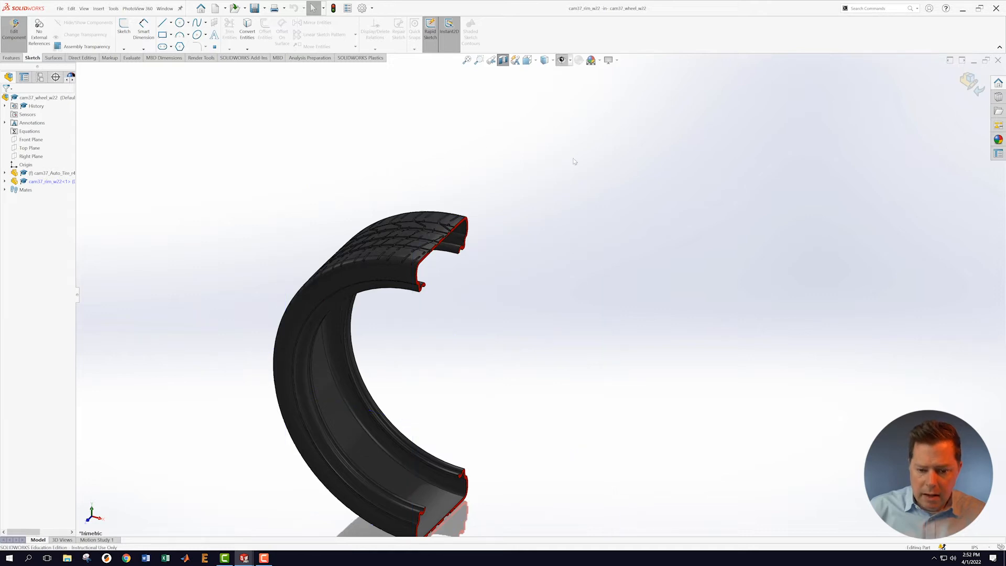
middle_drag(544, 240, 527, 243)
scroll(495, 342, up, 4)
scroll(500, 335, down, 4)
middle_drag(502, 334, 528, 183)
scroll(528, 183, down, 3)
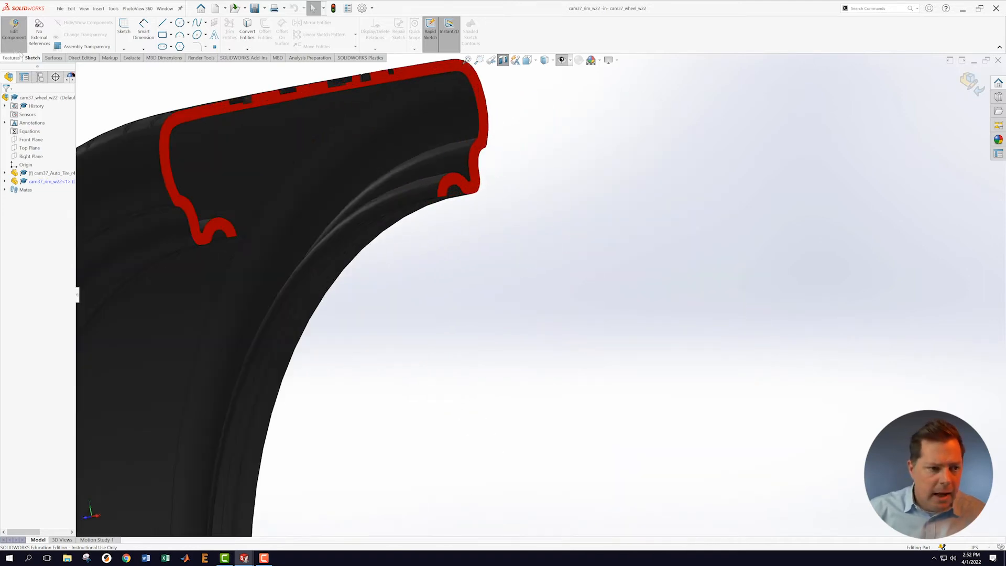
click(55, 58)
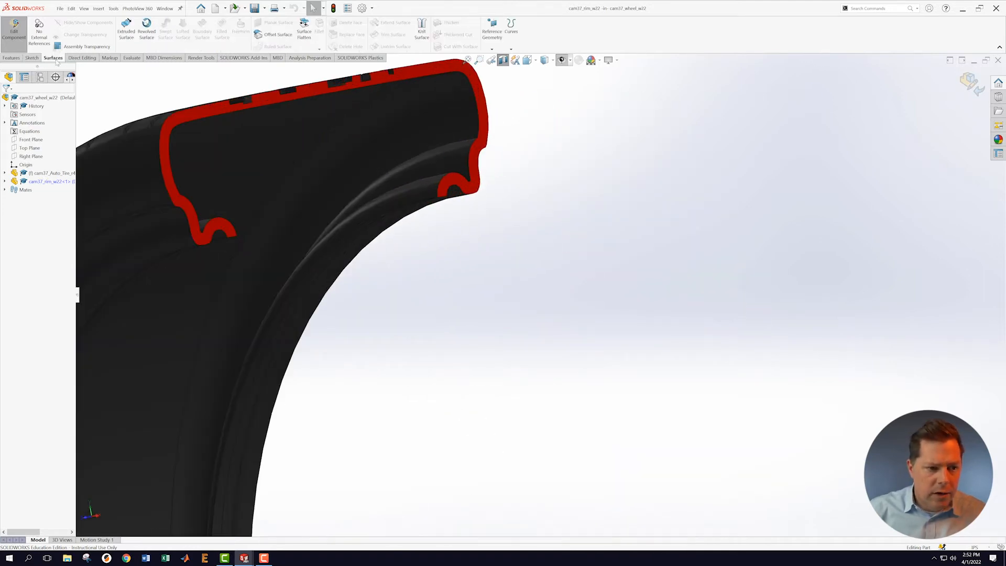
Step: Start an Offset Surface with distance 0 to copy tire faces
click(276, 34)
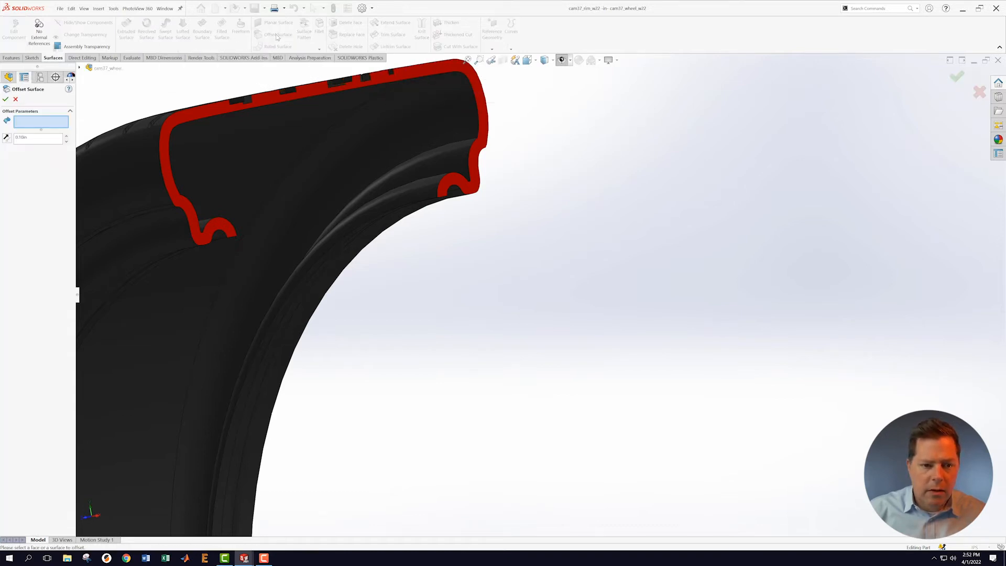
drag(34, 136, 3, 140)
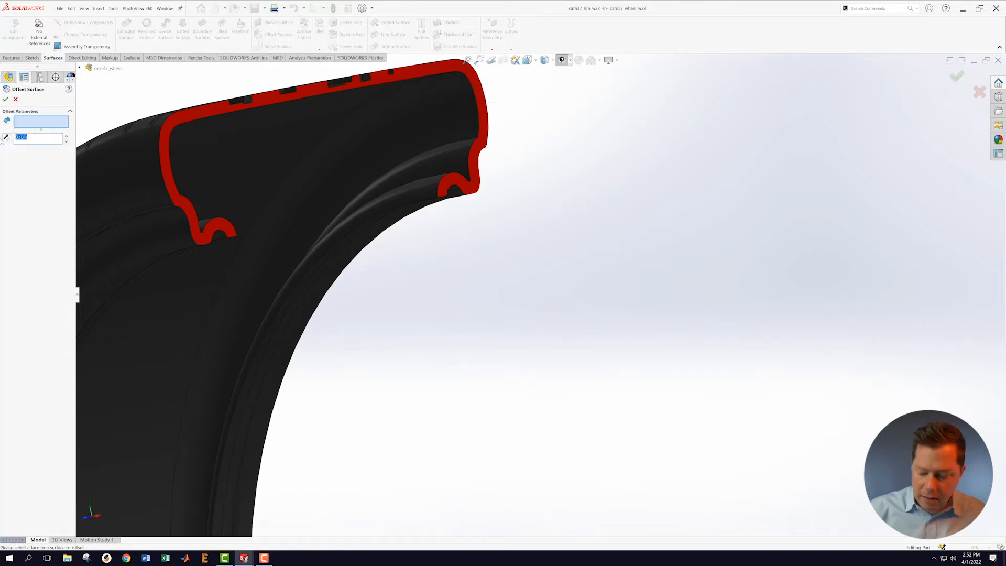
text(0)
key(Return)
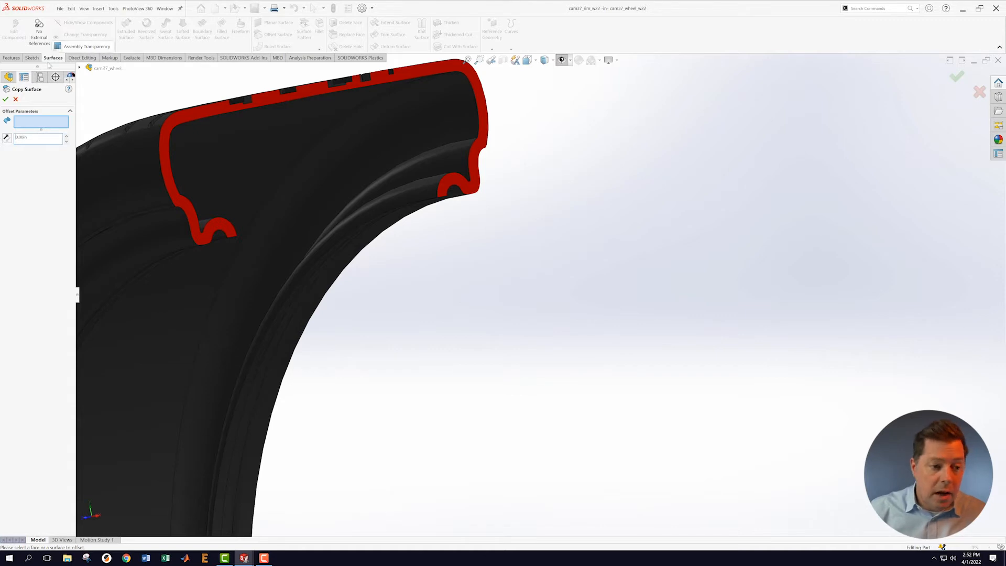
scroll(494, 236, down, 2)
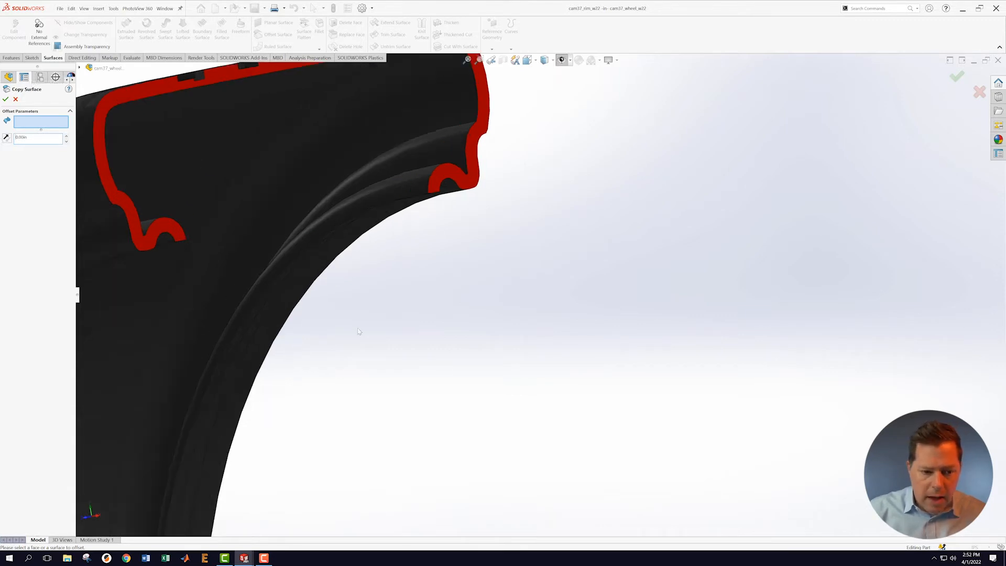
scroll(374, 328, up, 1)
scroll(367, 320, down, 5)
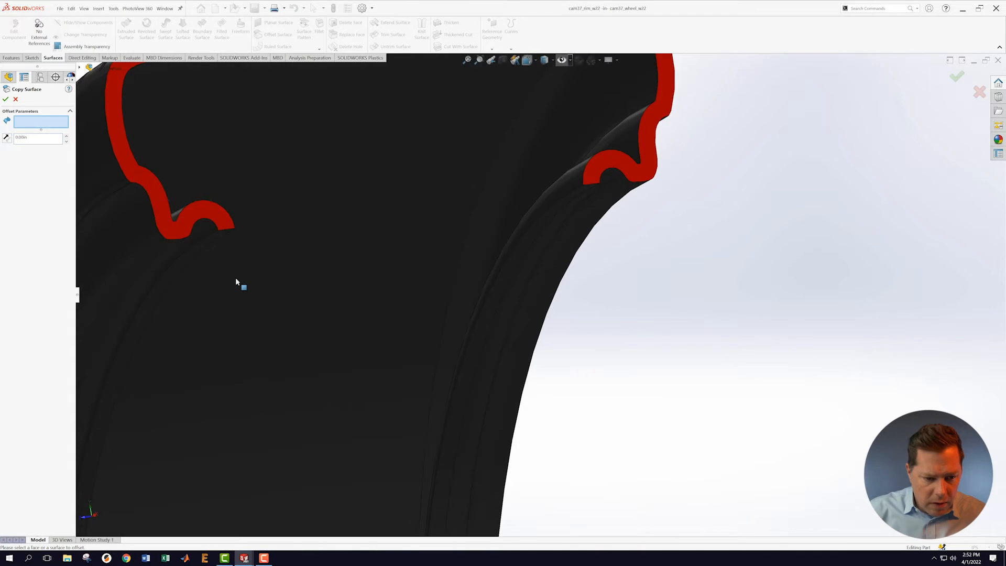
Step: Select four faces on each tire bead, eight in total, and accept the copied surface
click(241, 218)
click(212, 216)
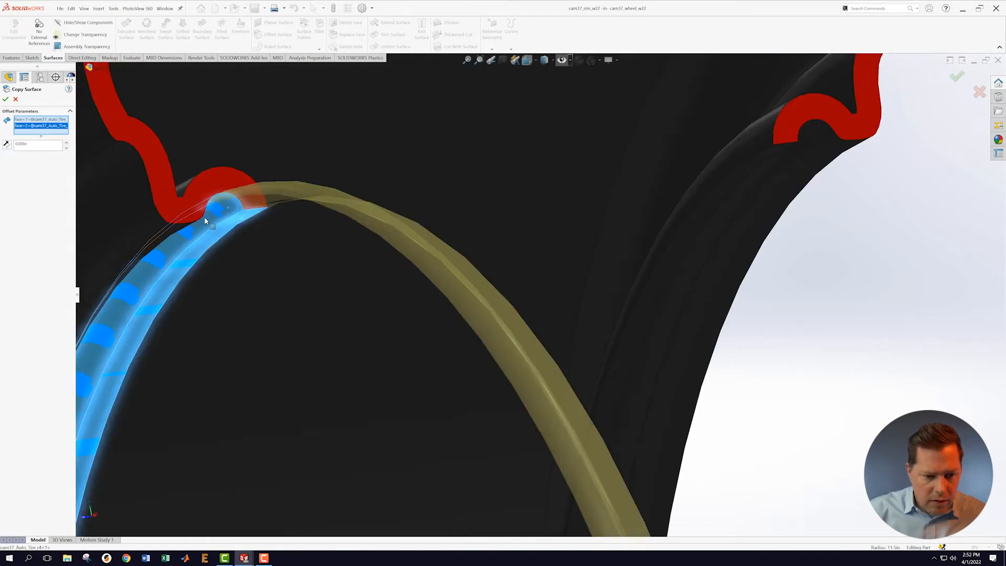
click(176, 231)
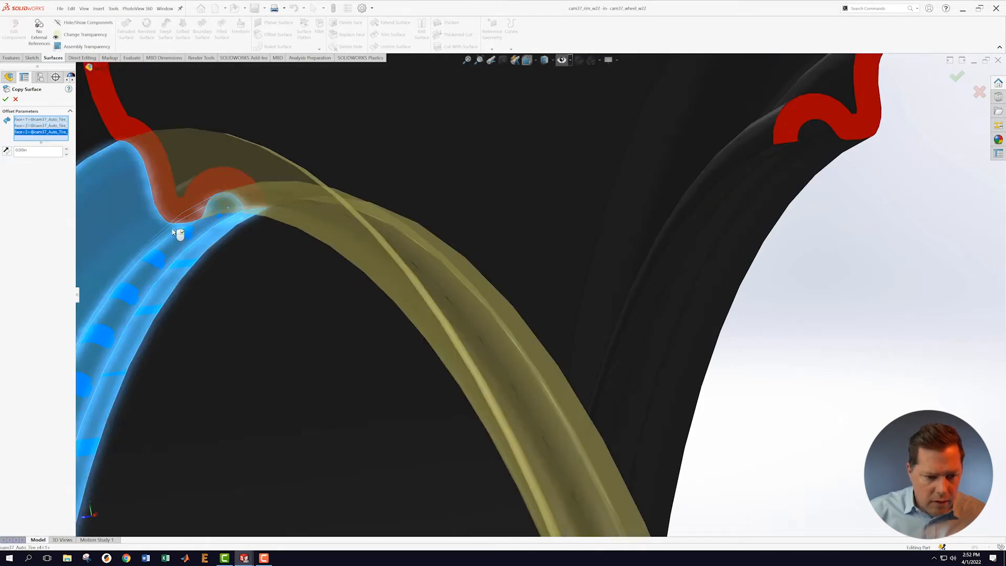
click(112, 157)
scroll(194, 275, up, 3)
middle_drag(371, 321, 439, 192)
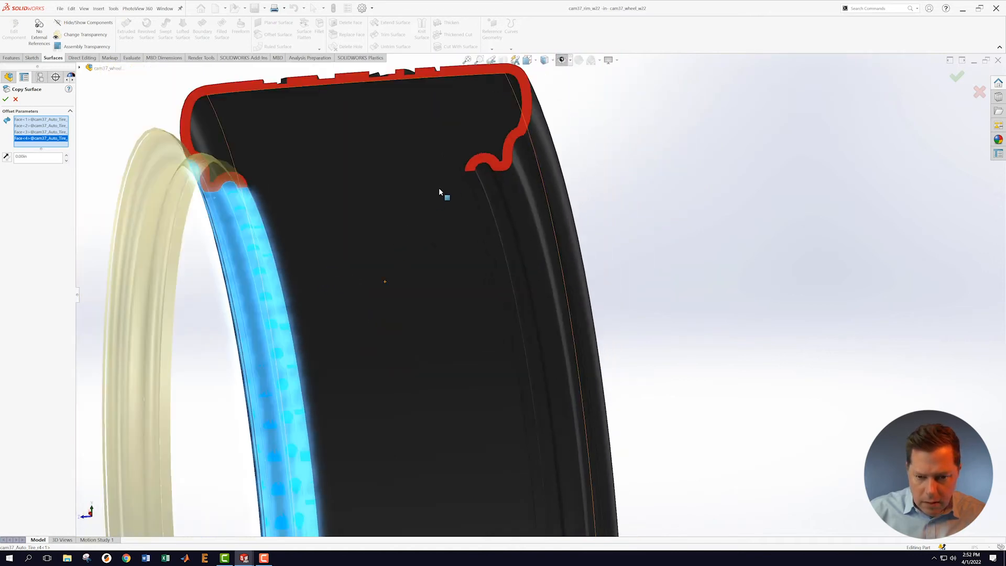
click(473, 183)
click(490, 178)
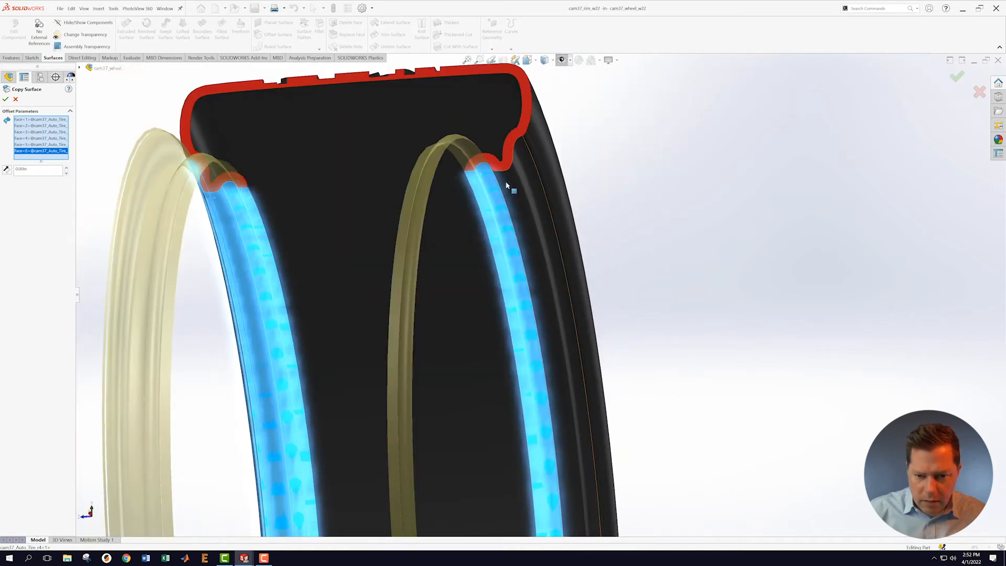
click(527, 166)
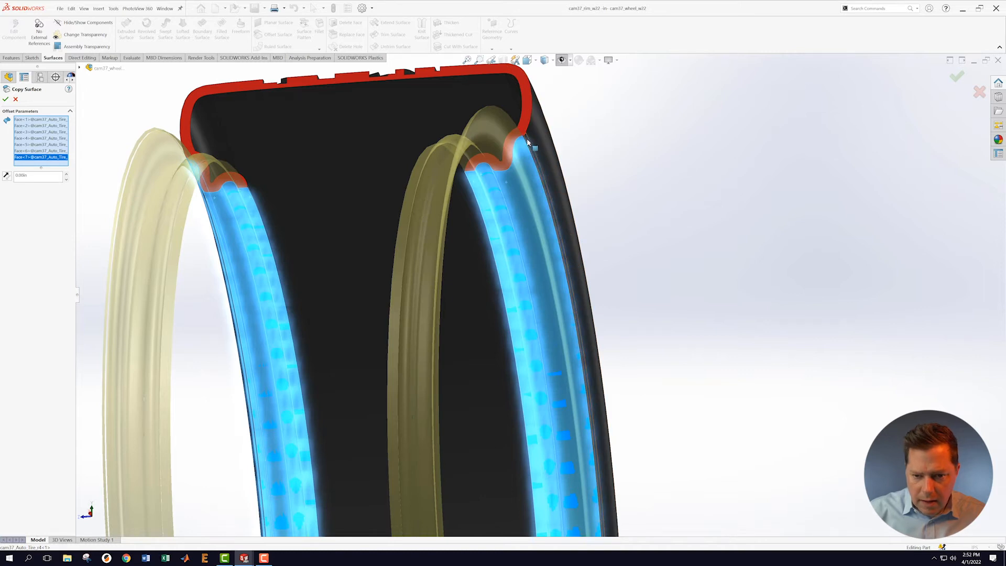
click(529, 143)
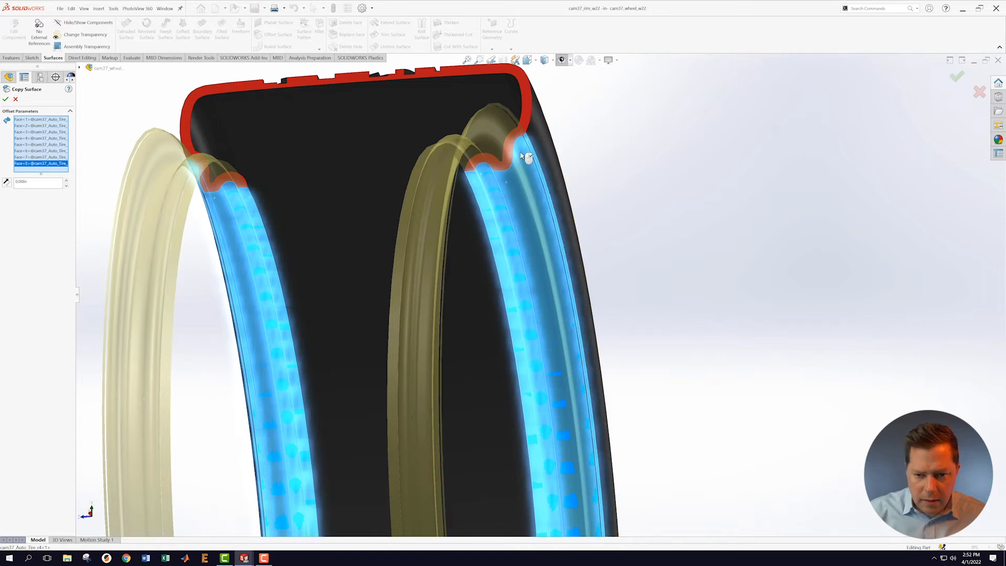
click(6, 101)
Step: Orbit to an oblique side view and expand the rim component's feature tree
scroll(366, 304, up, 4)
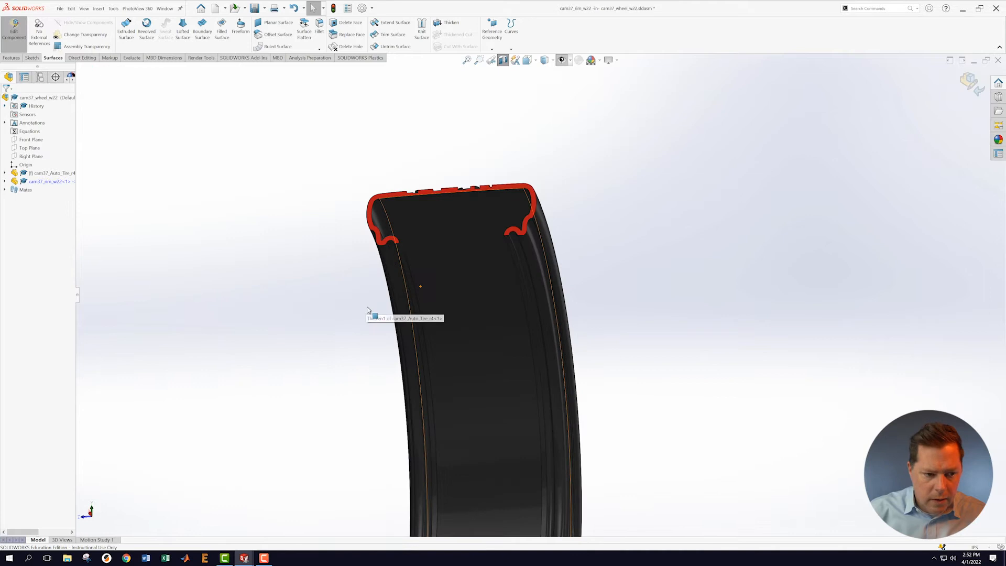
middle_drag(380, 299, 671, 326)
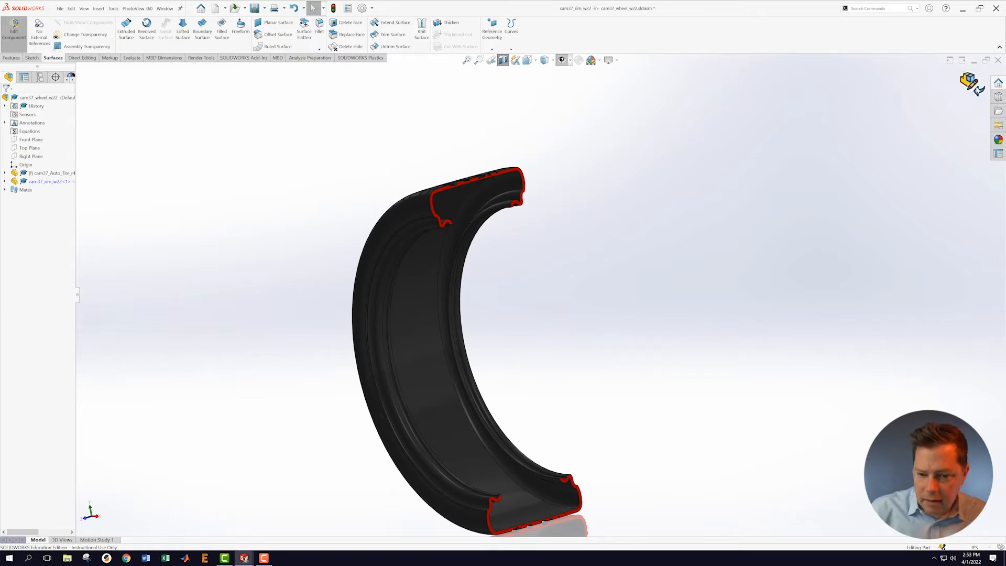
click(4, 182)
mouse_move(42, 283)
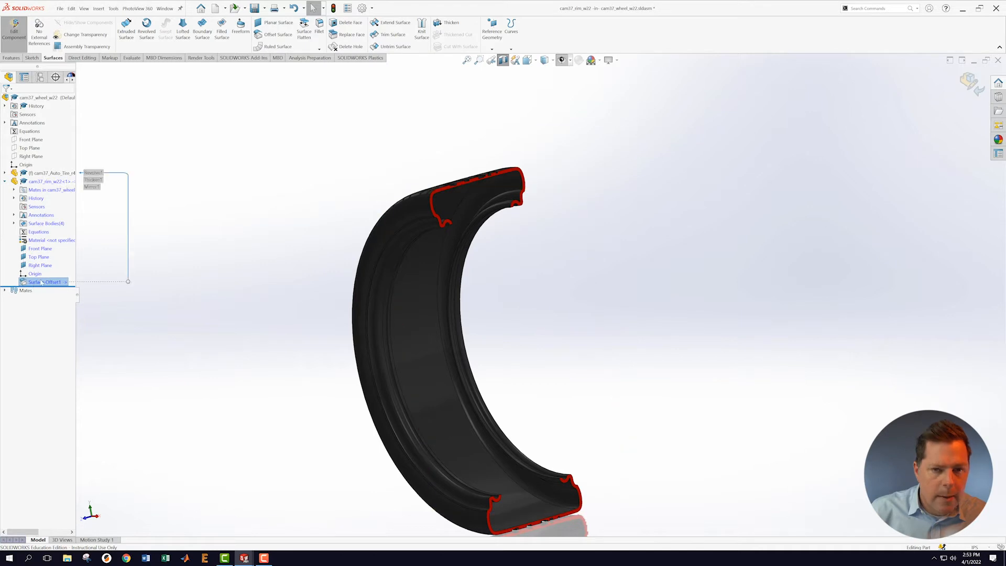
Step: Exit in-place editing and open cam37_rim_w22 in its own window
click(973, 86)
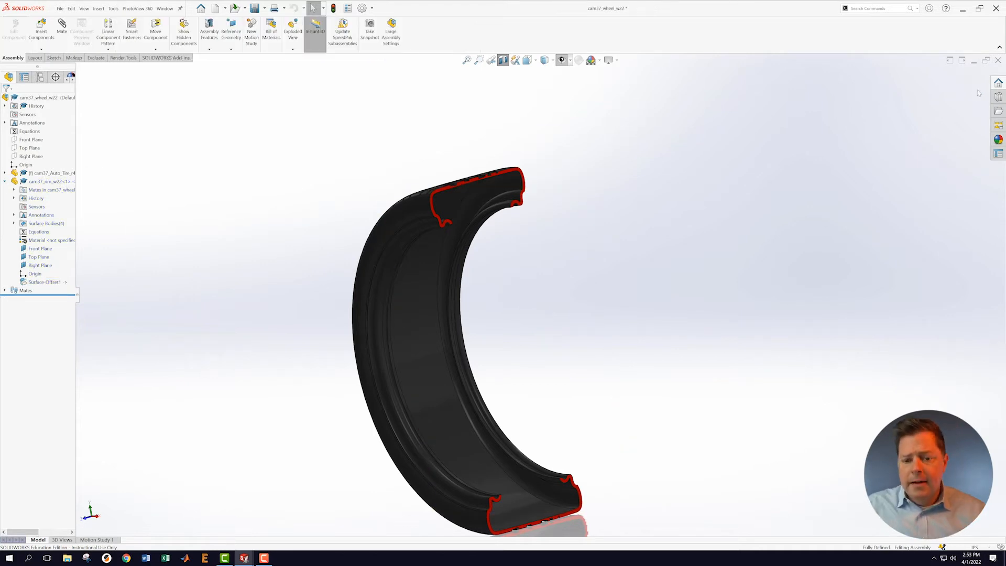
click(71, 8)
click(73, 97)
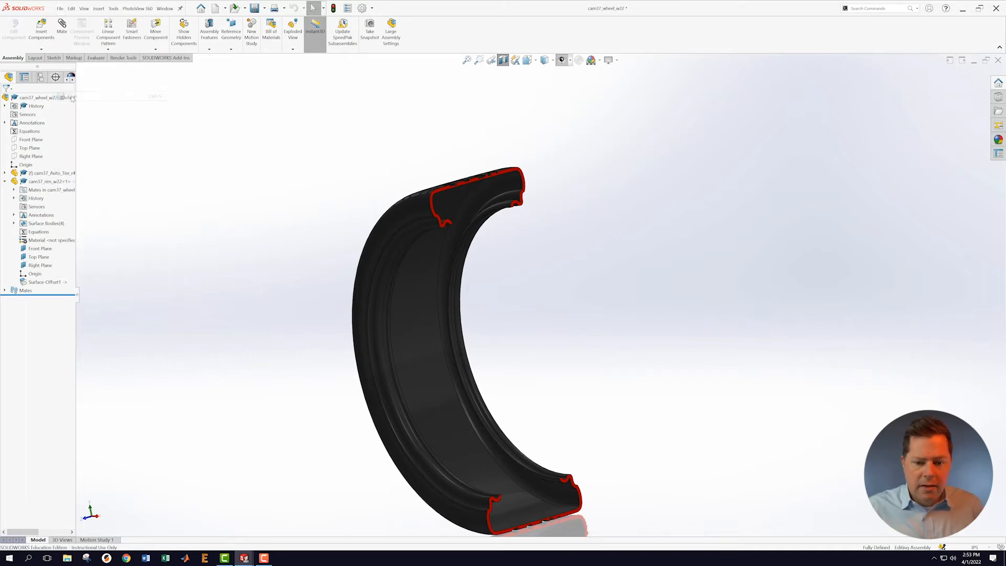
click(166, 9)
click(99, 163)
right_click(31, 182)
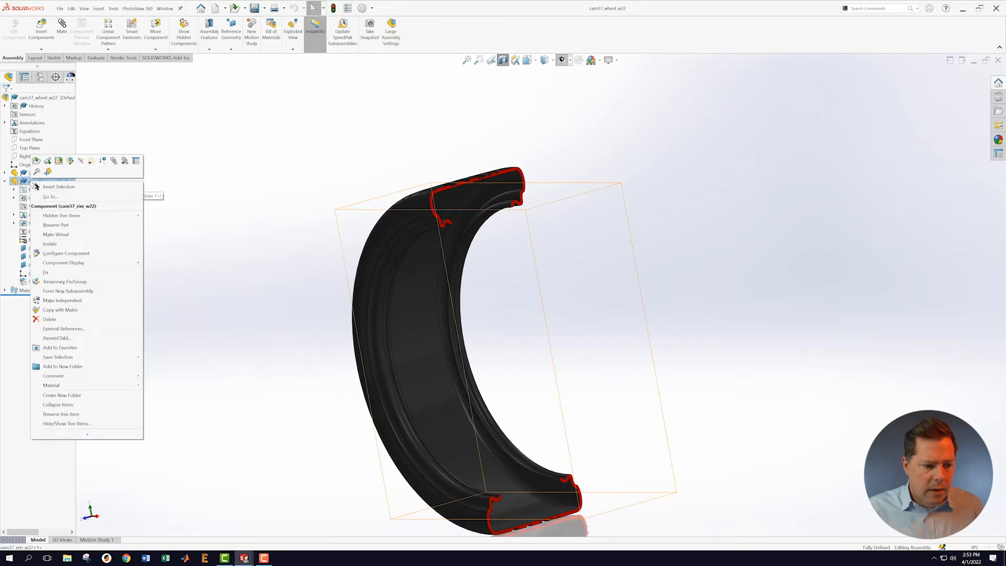
click(37, 162)
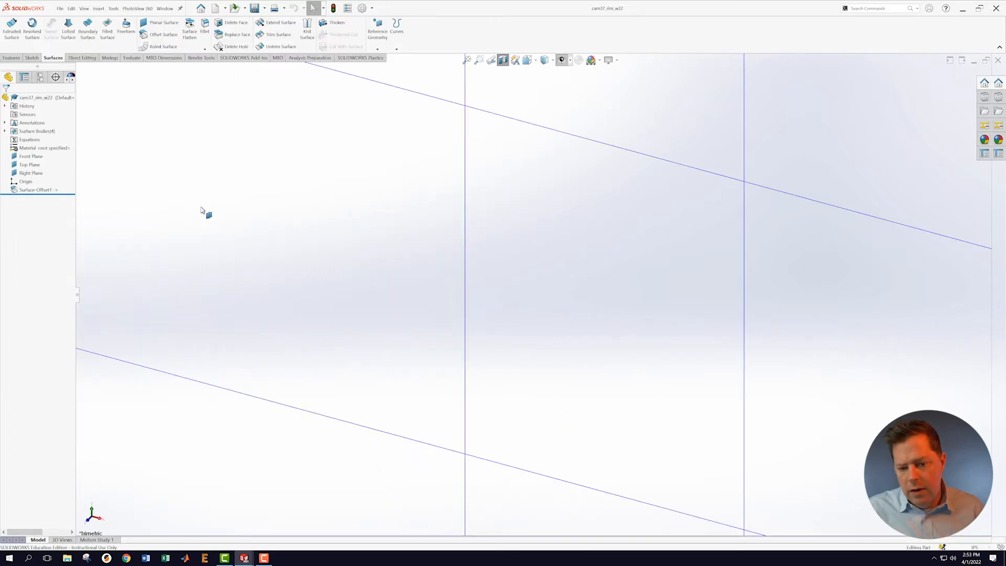
Step: Rebuild the rim part and orbit to view its two copied bead rings
scroll(531, 297, up, 13)
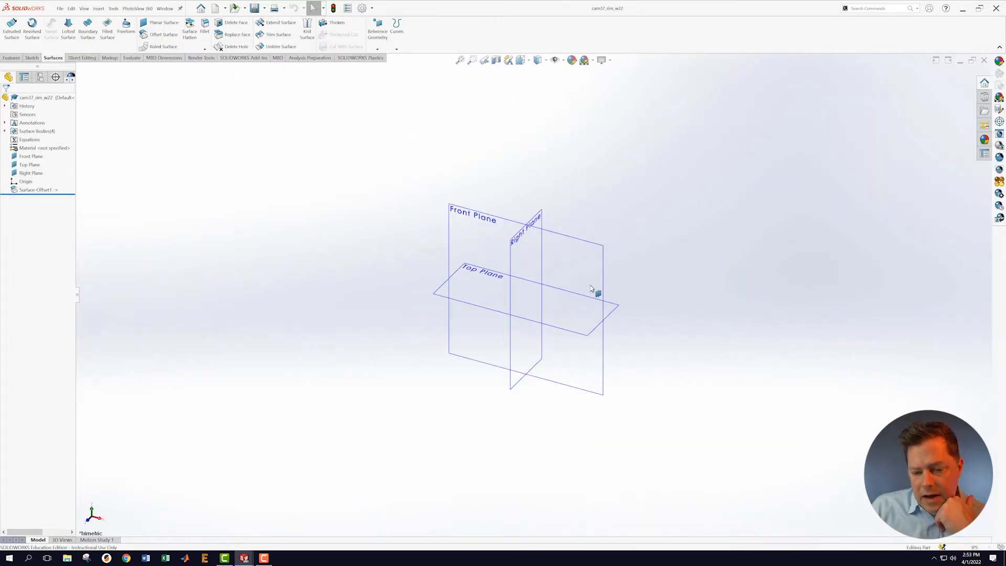
scroll(591, 290, down, 2)
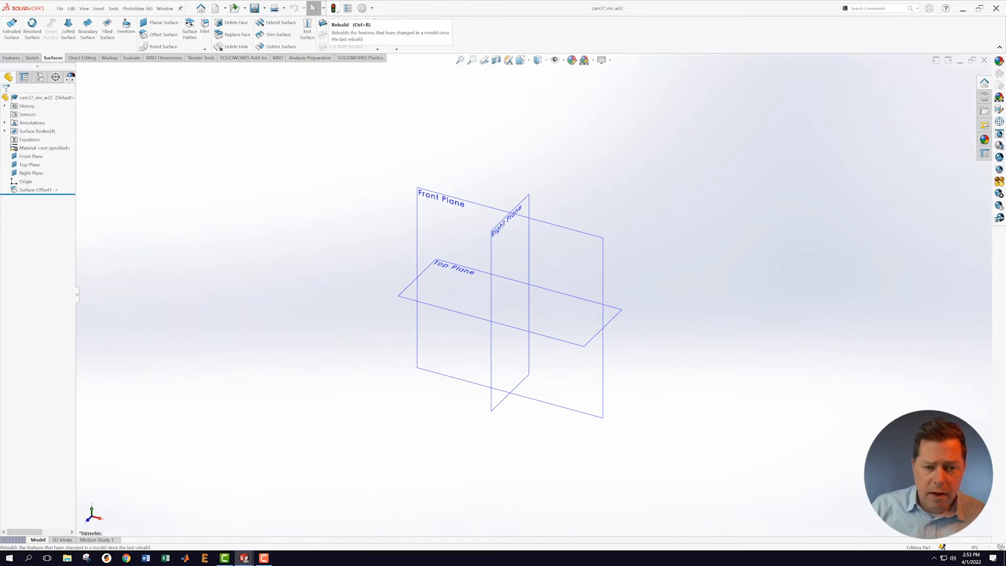
click(334, 8)
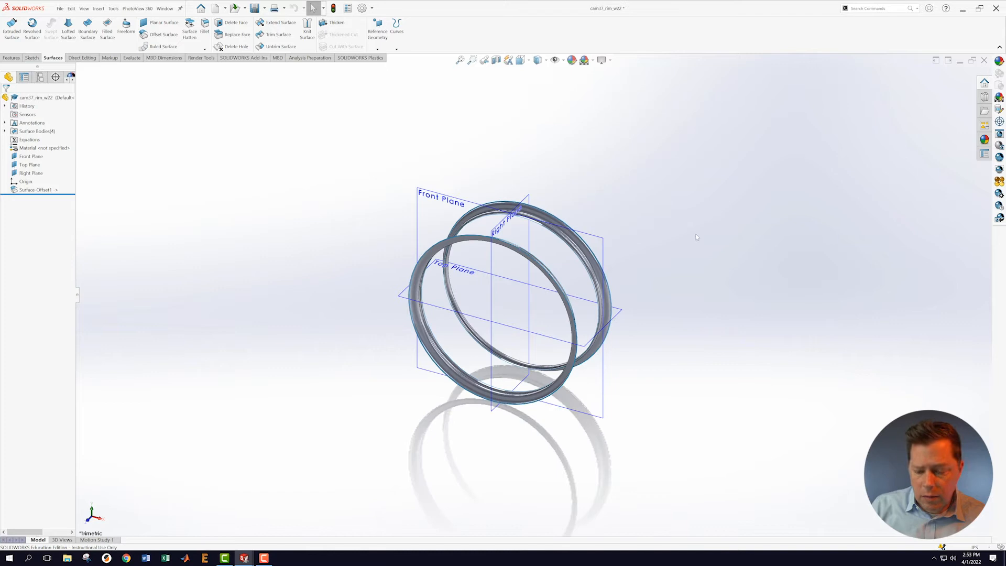
scroll(682, 274, down, 2)
scroll(634, 230, down, 2)
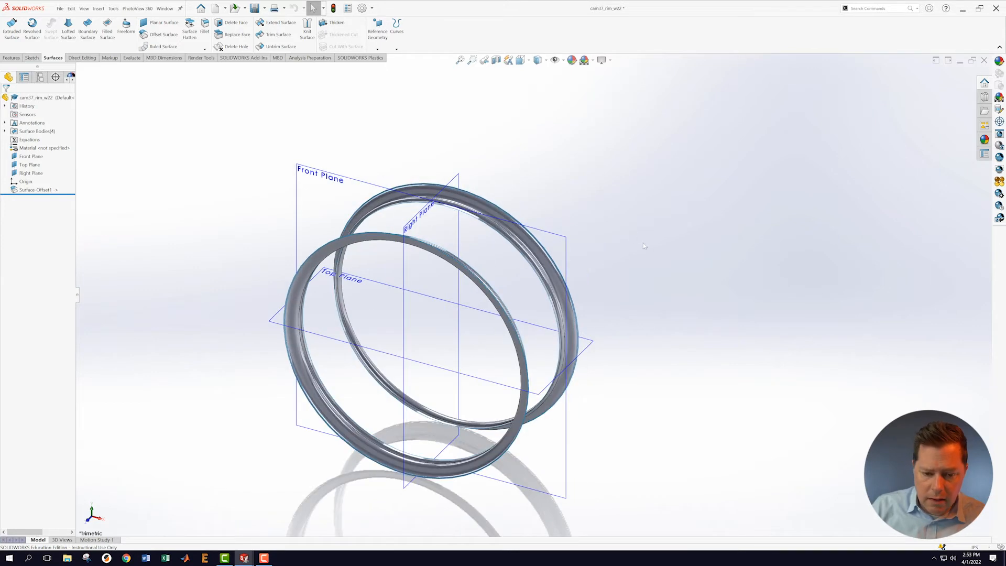
middle_drag(668, 251, 583, 188)
scroll(520, 189, up, 2)
scroll(506, 200, down, 4)
scroll(518, 229, up, 1)
middle_drag(528, 229, 475, 252)
Step: Section the rim part along its Right Plane
click(473, 251)
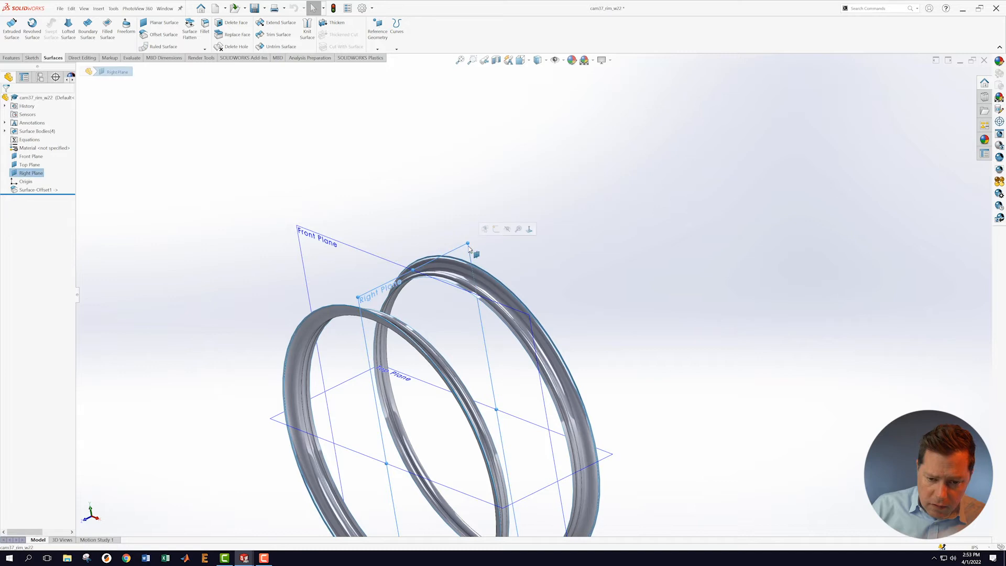
click(497, 59)
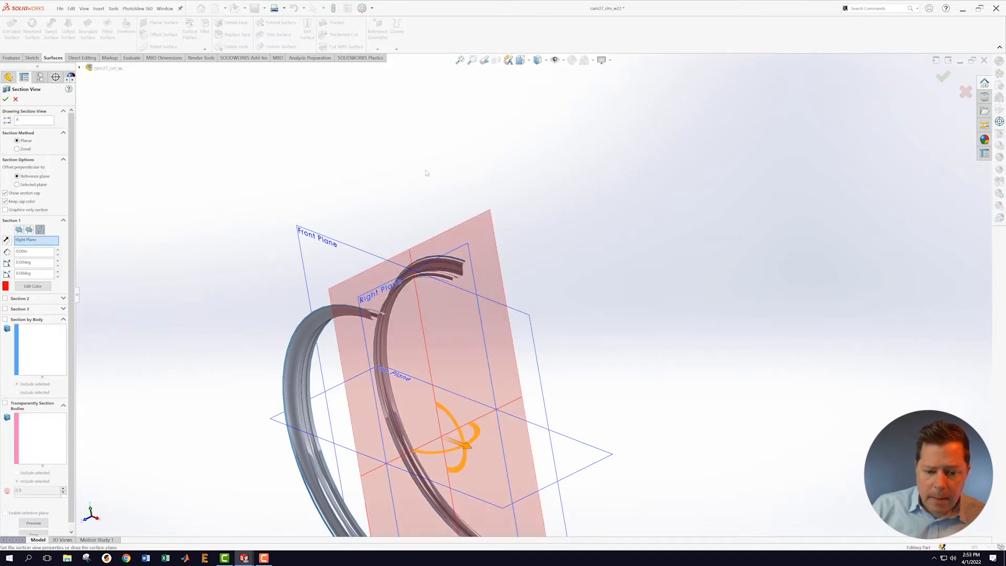
click(7, 100)
scroll(530, 248, up, 3)
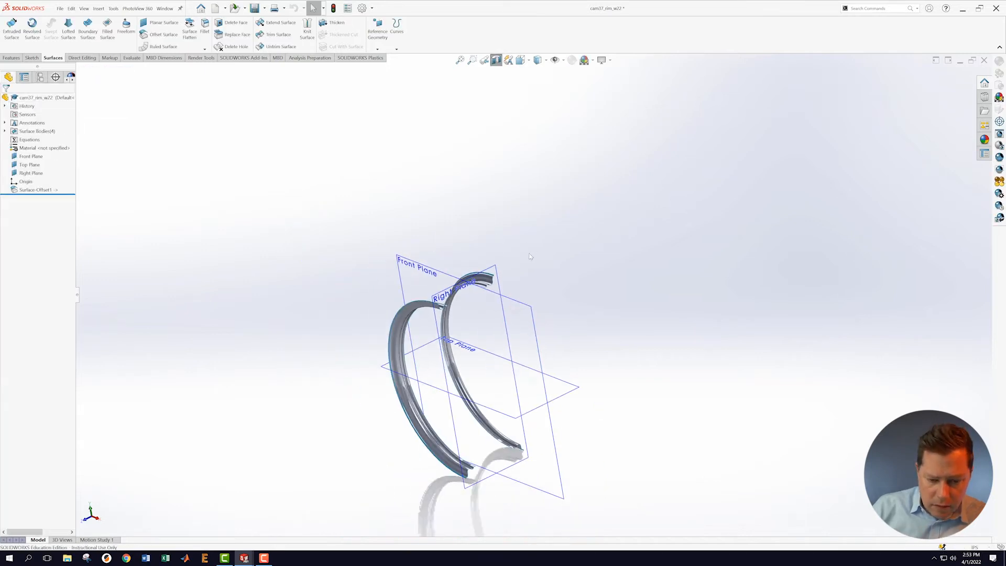
scroll(531, 249, down, 2)
Step: Orbit and zoom until the Right Plane shows between both rim surfaces, then bring up its options
middle_drag(466, 367, 431, 303)
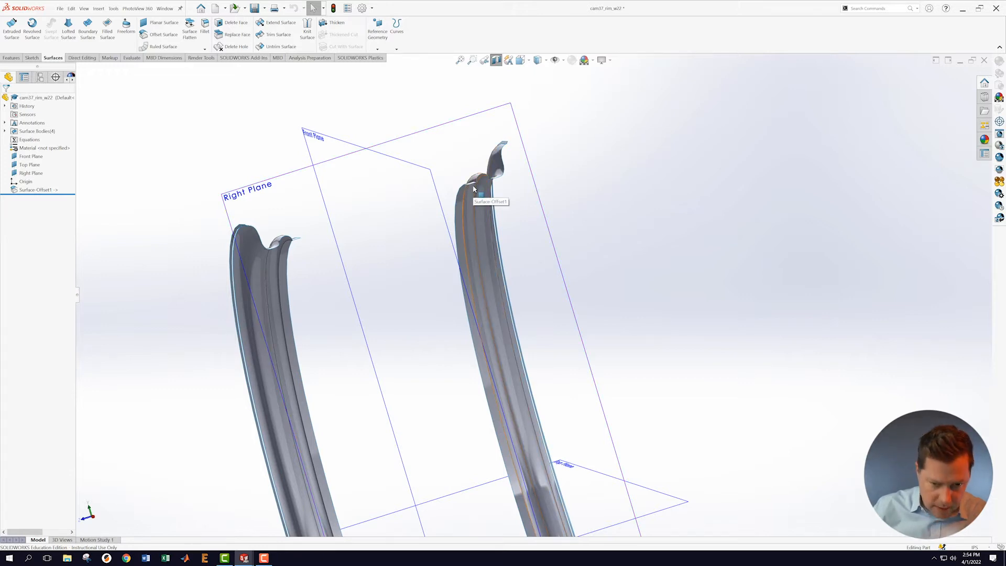
scroll(414, 309, up, 5)
middle_drag(600, 273, 615, 347)
scroll(598, 499, down, 4)
scroll(580, 463, up, 2)
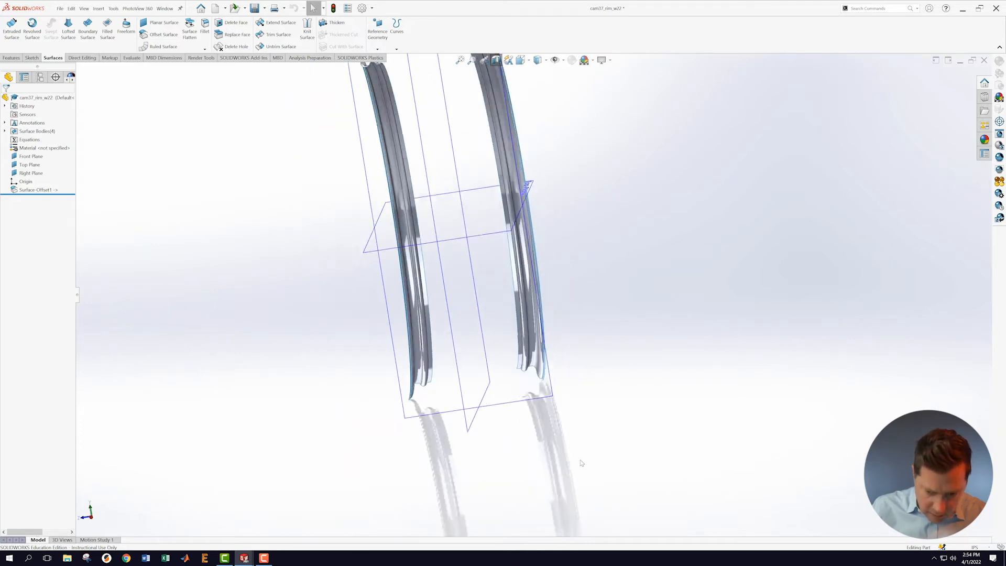
scroll(581, 464, down, 3)
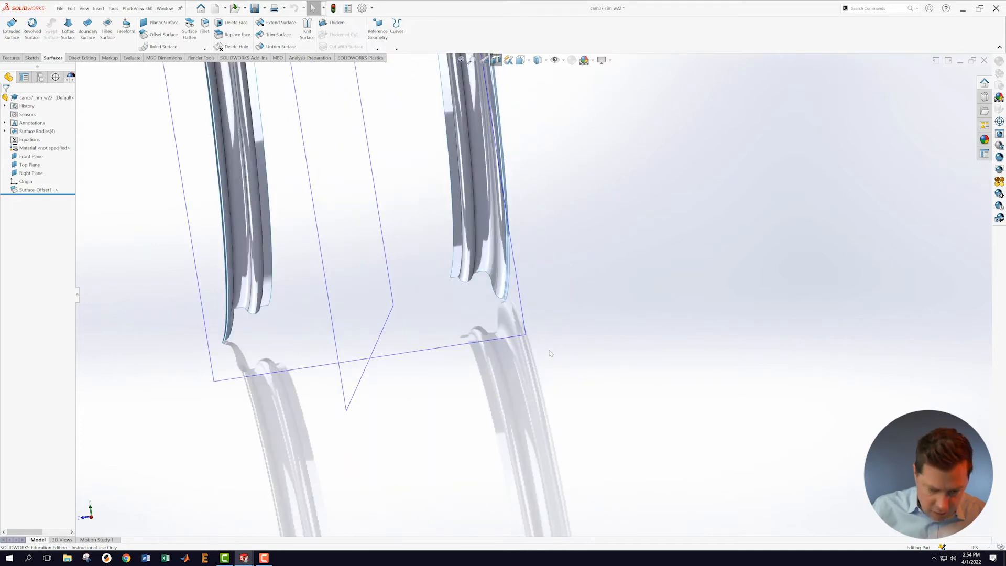
scroll(551, 354, up, 1)
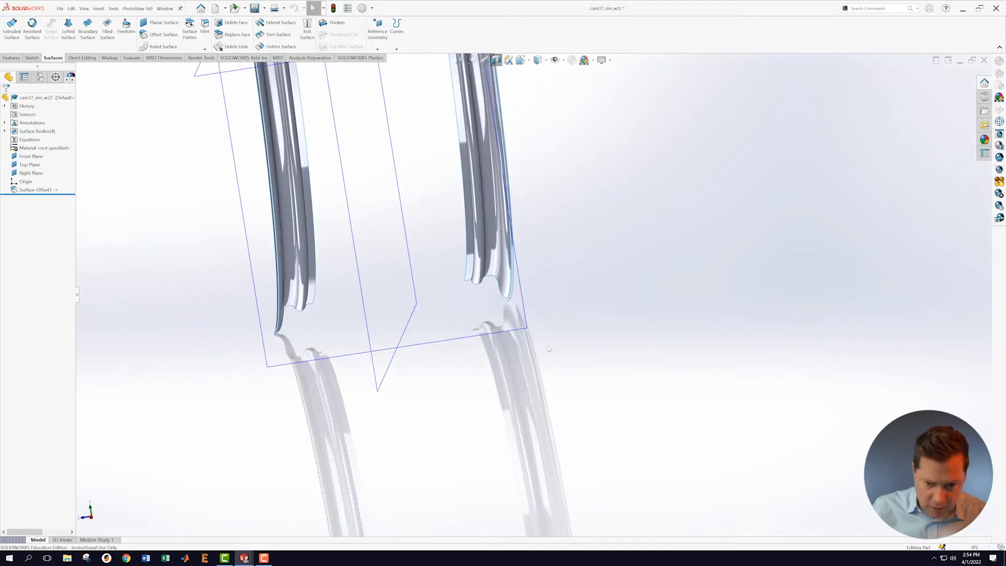
right_click(522, 329)
Step: Start a new sketch on the Right Plane and turn the view normal to it
click(530, 320)
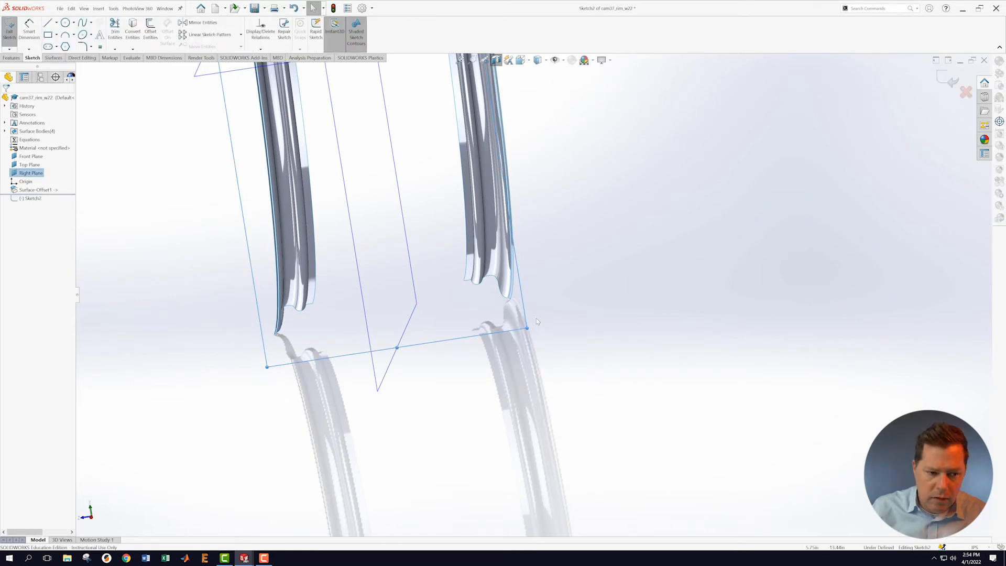
right_click(32, 201)
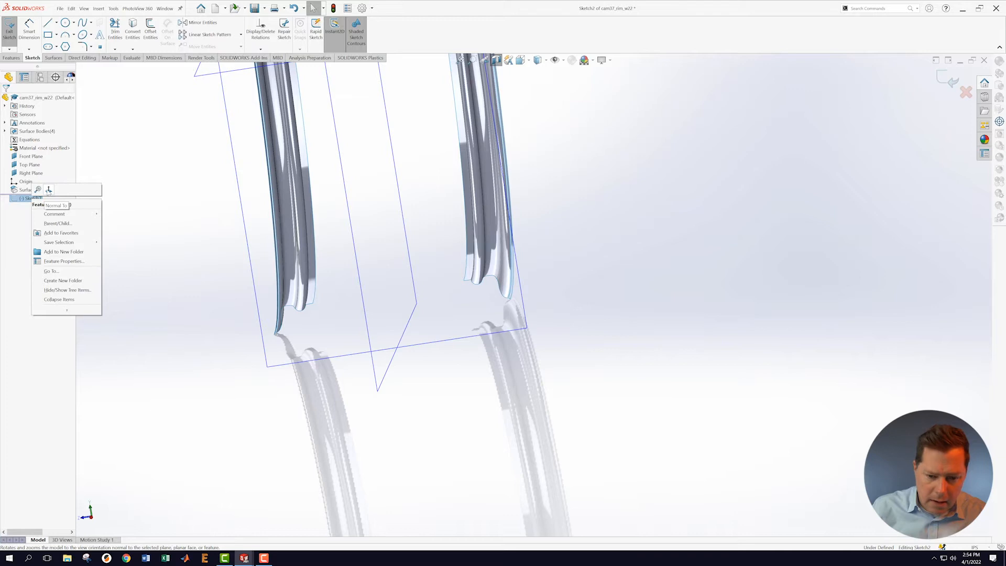
click(56, 206)
scroll(549, 440, down, 1)
middle_drag(382, 381, 395, 385)
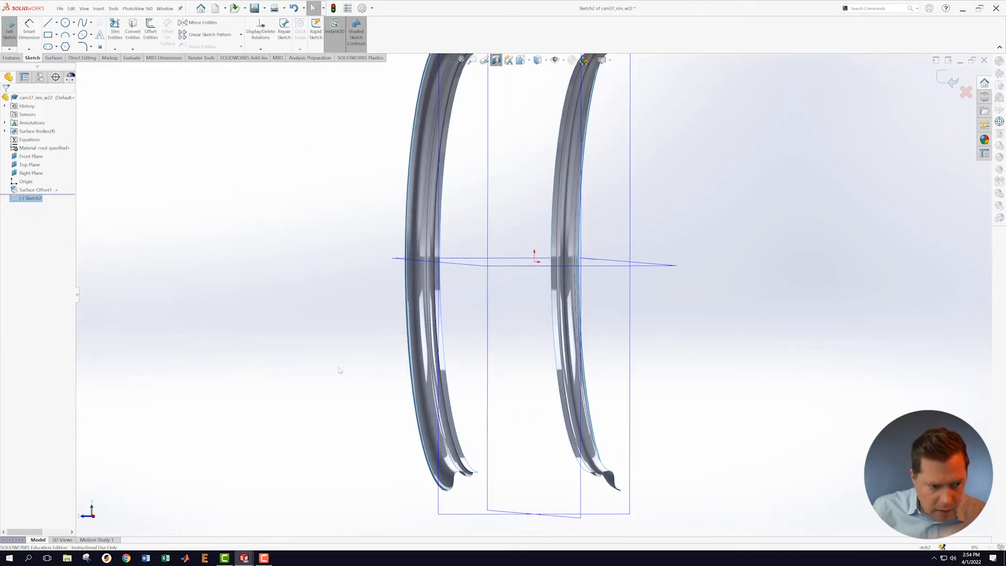
right_click(30, 199)
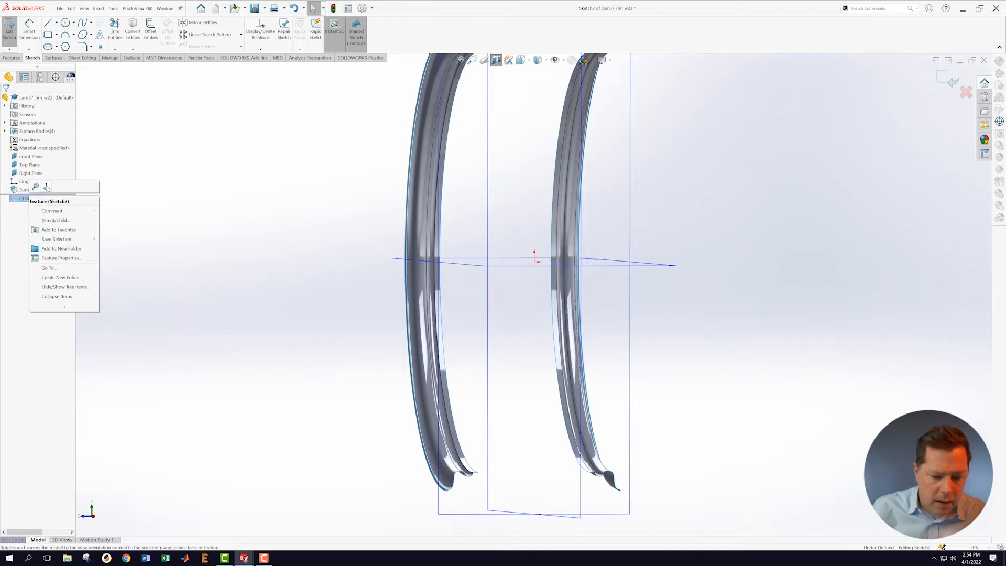
click(49, 189)
scroll(555, 480, down, 5)
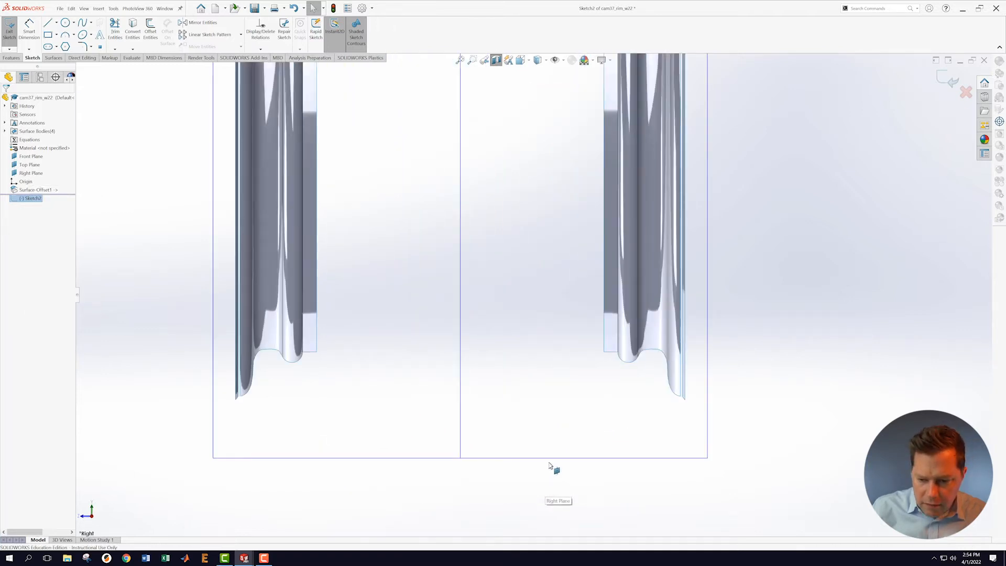
scroll(540, 420, up, 5)
scroll(516, 353, down, 1)
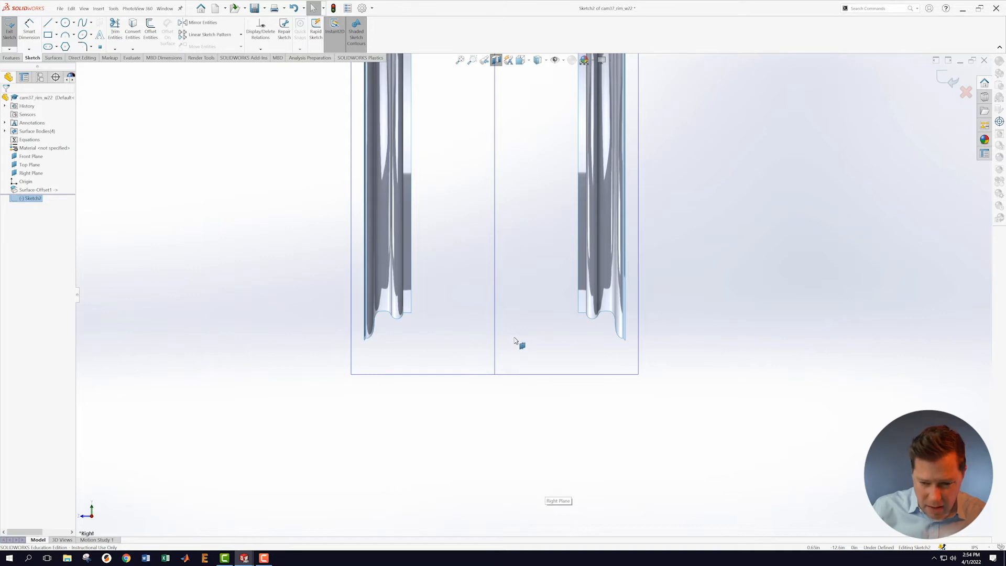
scroll(512, 312, down, 1)
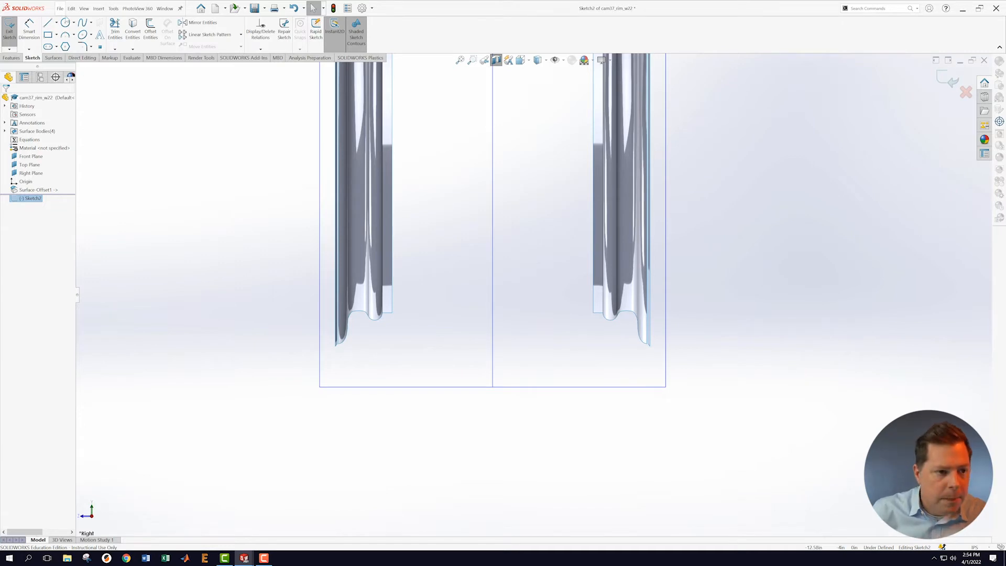
Step: Draw a horizontal line from the left rim flange to the right rim, ending in an angled segment
click(48, 24)
scroll(429, 311, down, 1)
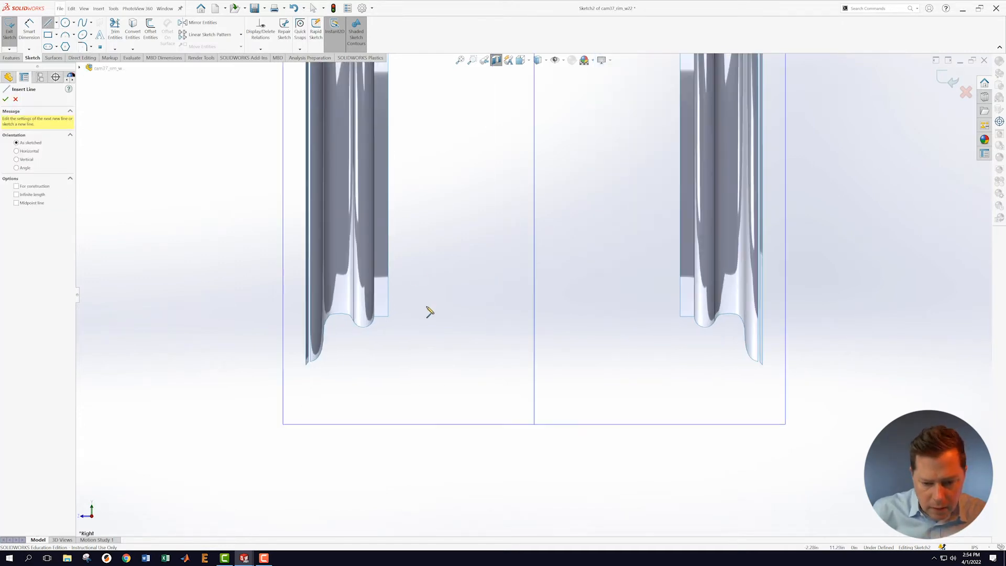
click(396, 306)
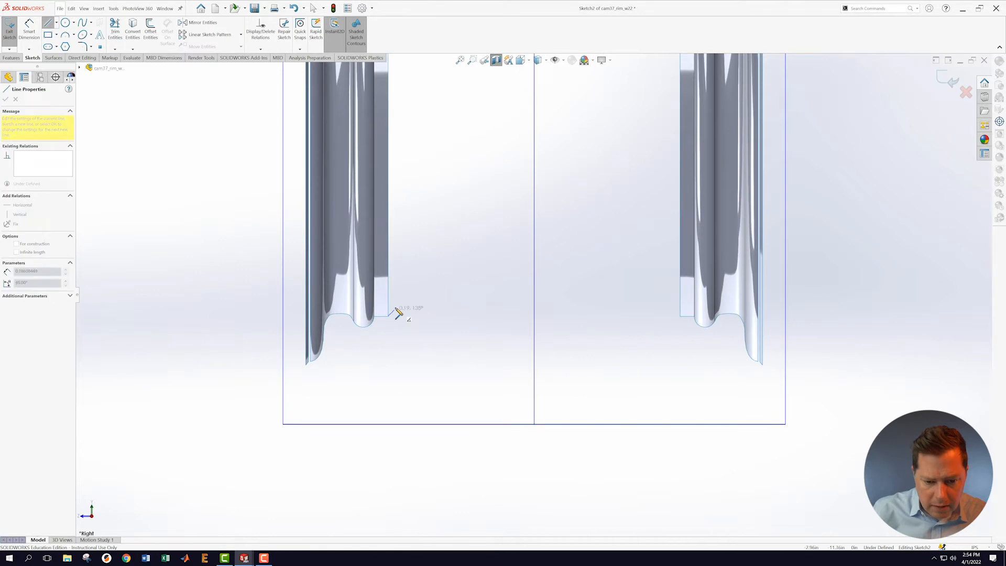
click(669, 305)
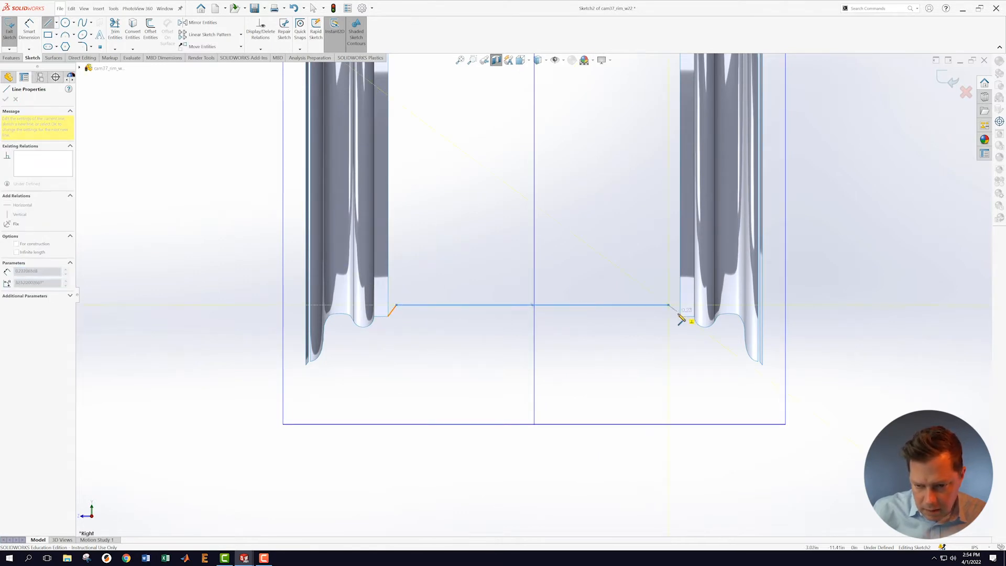
double_click(681, 317)
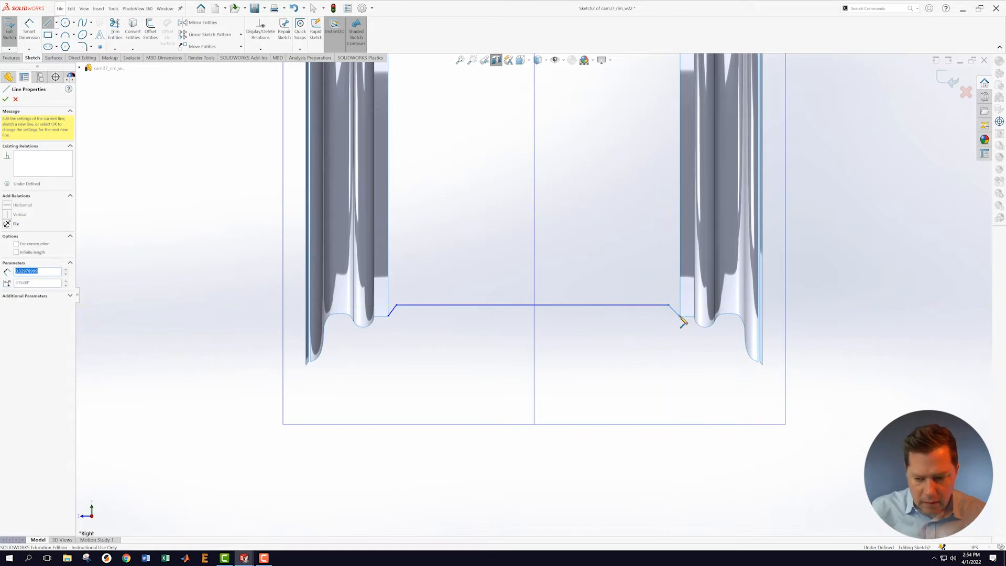
key(Escape)
Step: Orbit to check the new line in 3D, then return to a normal-to view of Sketch2
mouse_move(667, 332)
middle_down()
mouse_move(636, 379)
mouse_move(625, 334)
mouse_move(638, 281)
mouse_move(642, 312)
mouse_move(676, 355)
mouse_move(668, 342)
middle_up()
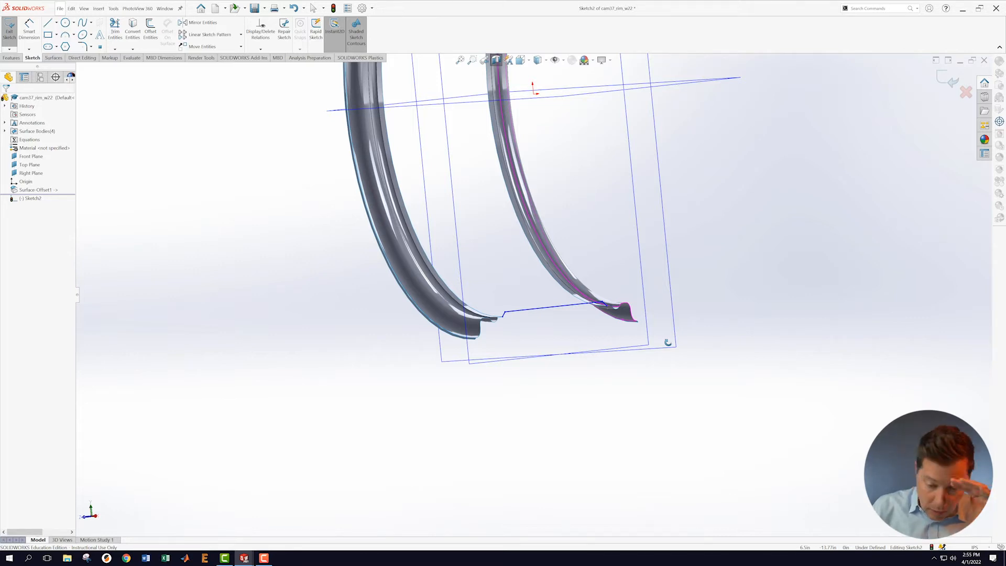
mouse_move(668, 343)
middle_down()
mouse_move(647, 328)
mouse_move(655, 363)
mouse_move(635, 360)
middle_up()
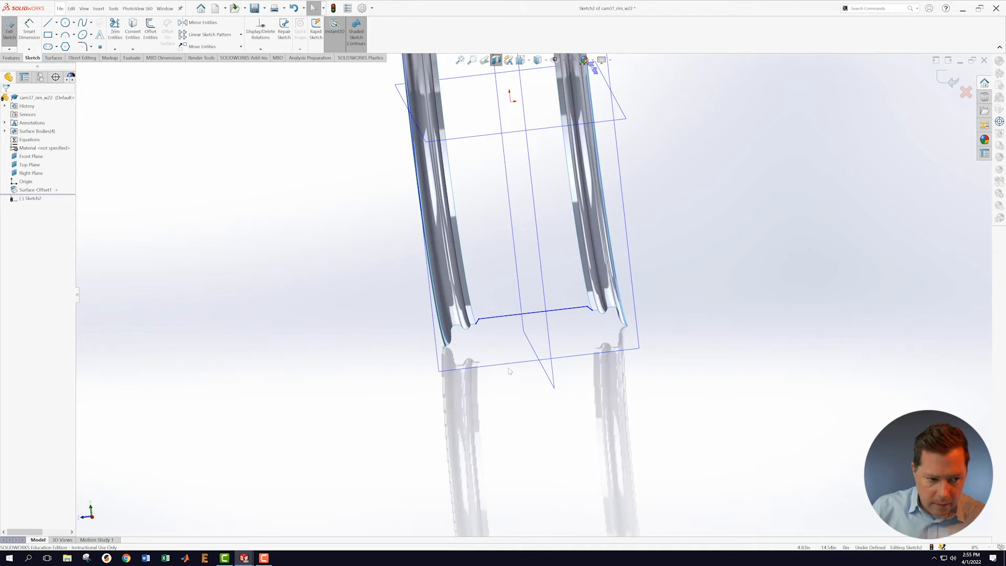
right_click(33, 200)
click(48, 190)
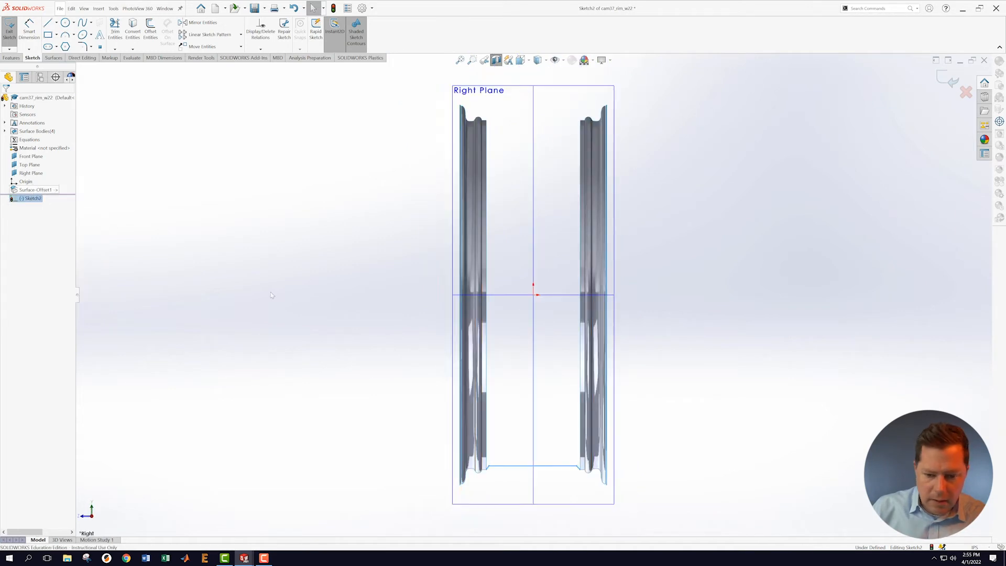
scroll(532, 470, down, 8)
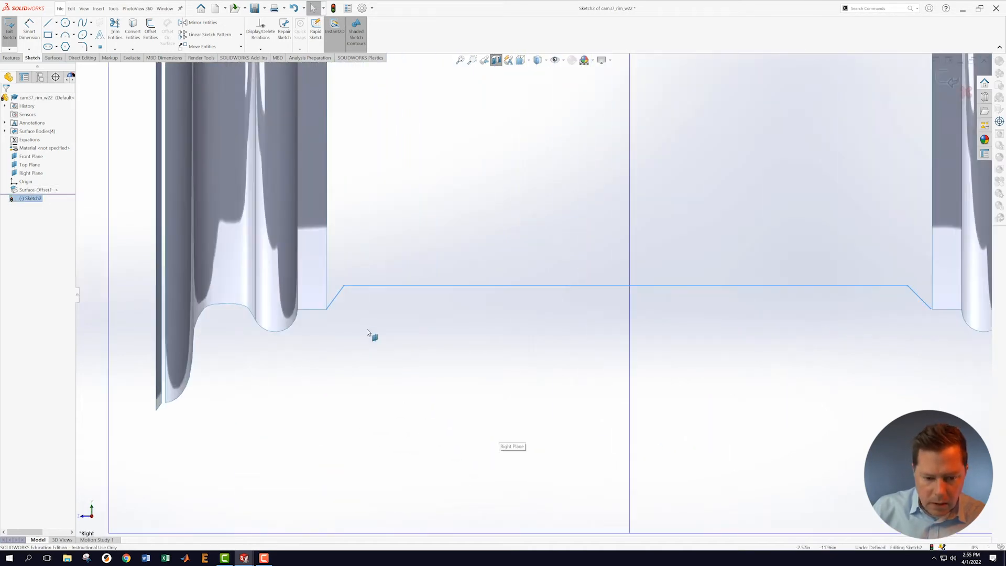
scroll(352, 312, down, 2)
scroll(589, 331, up, 4)
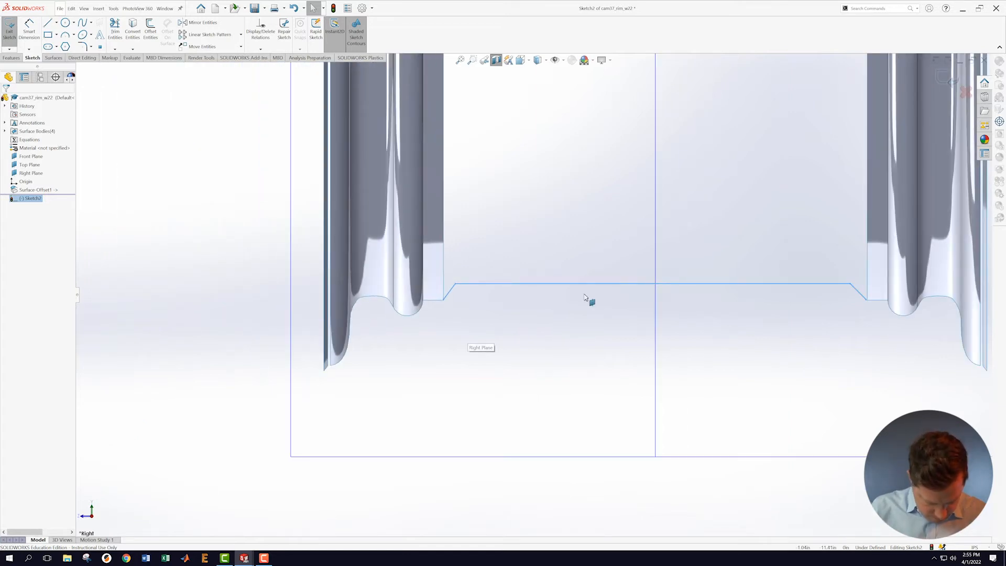
Step: Dimension the flat profile line to a length of 6.00
click(565, 286)
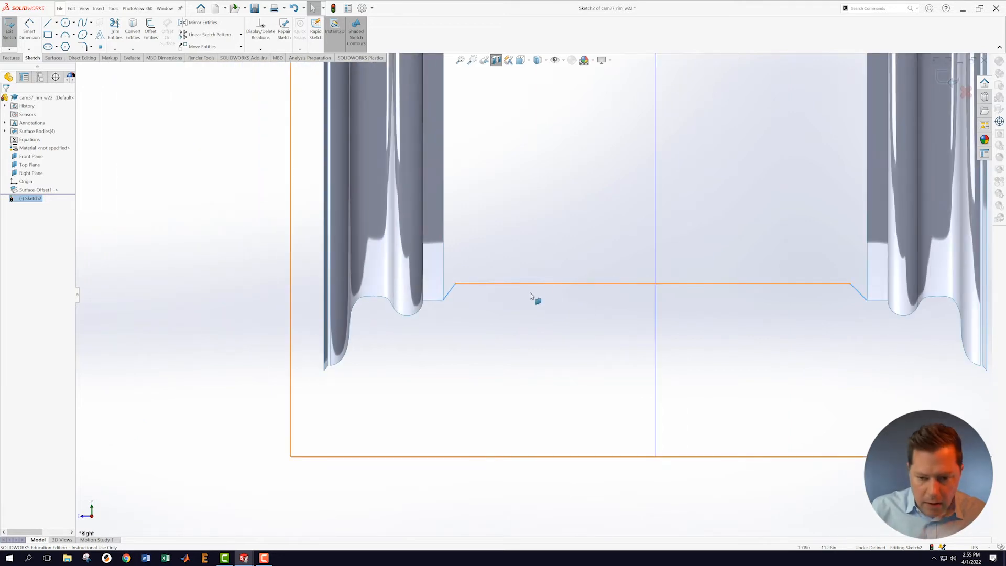
key(s)
click(552, 345)
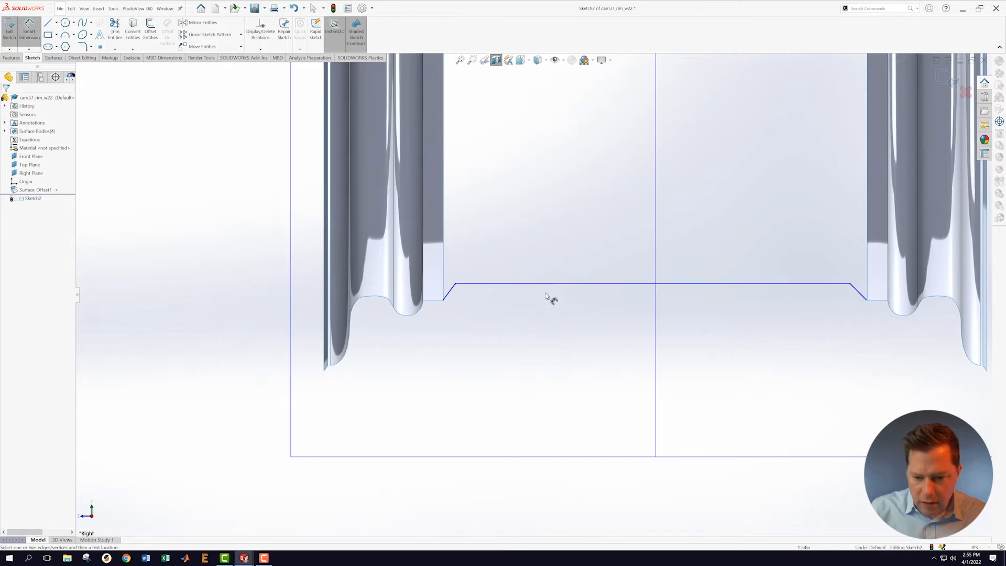
click(551, 283)
click(567, 241)
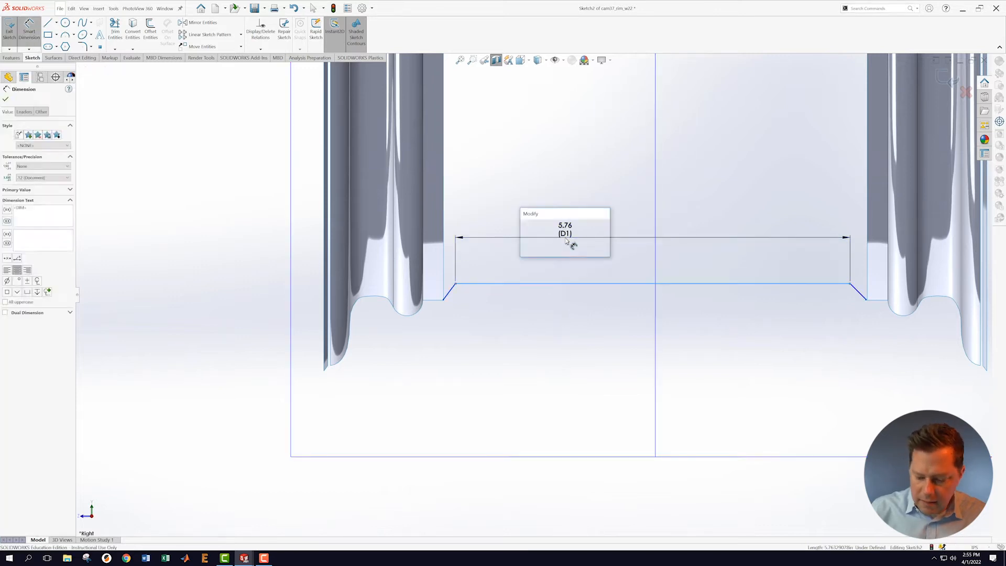
text(6)
key(Return)
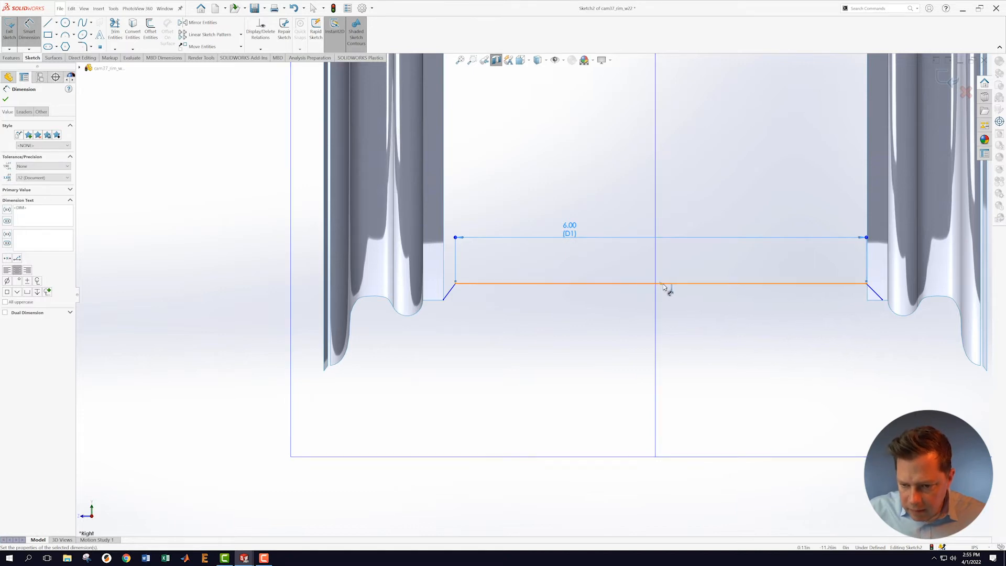
Step: Centre the flat line's midpoint on the vertical Front Plane line
click(661, 284)
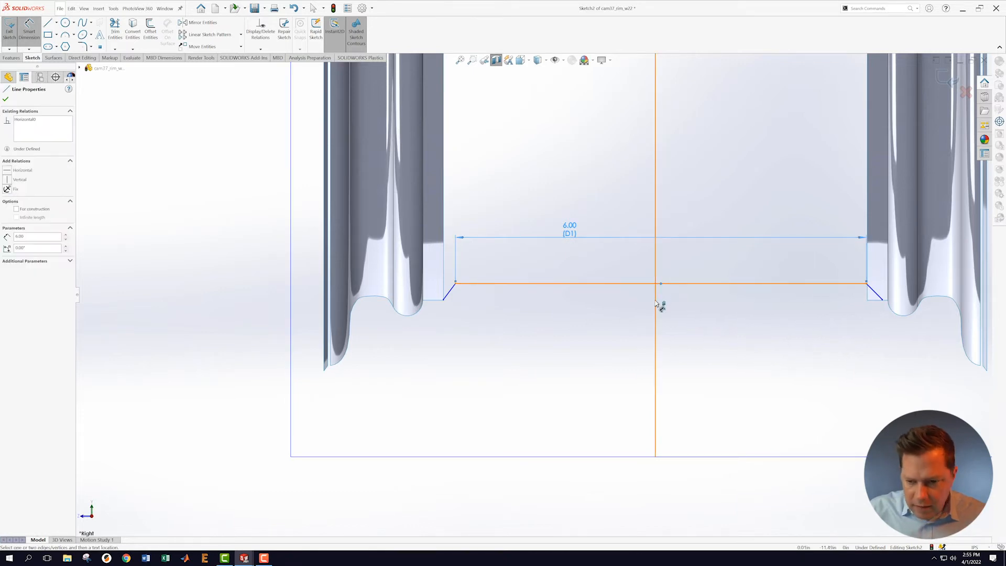
click(655, 303)
key(Escape)
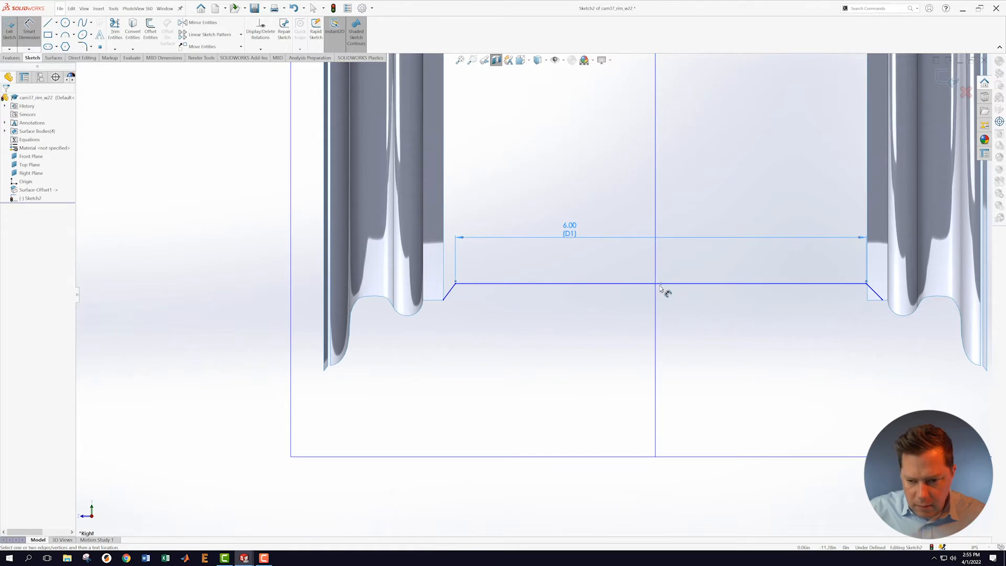
key(Escape)
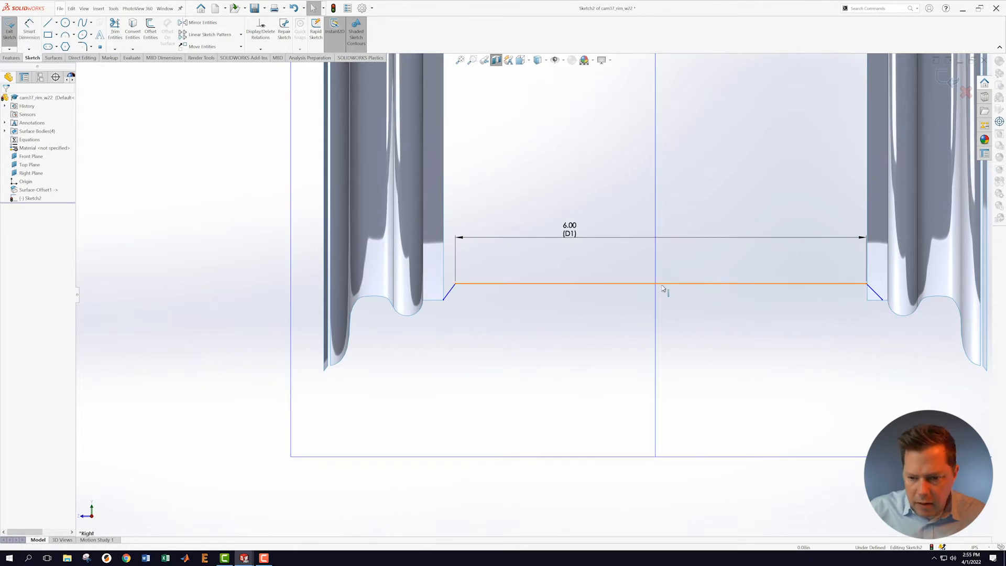
click(661, 284)
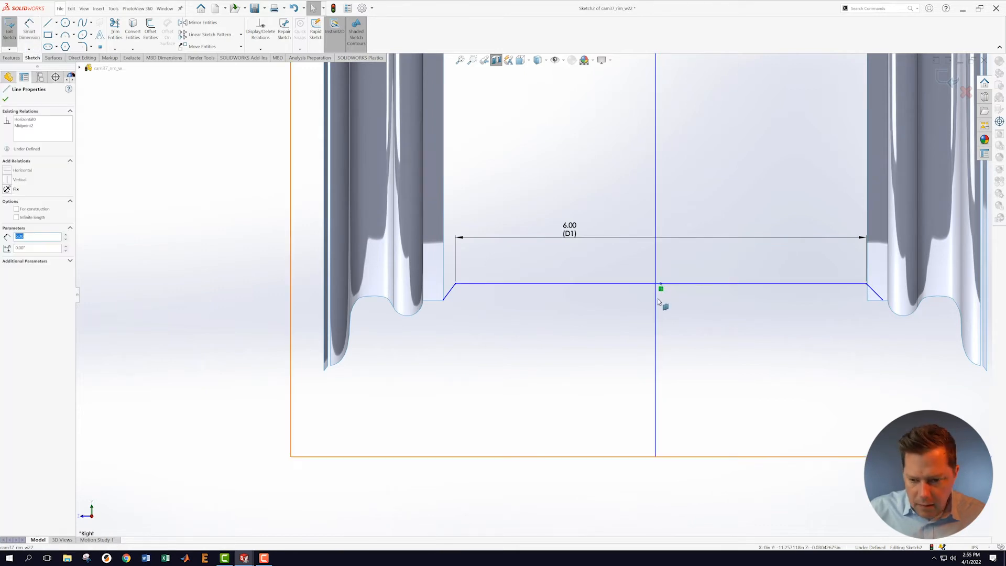
ctrl+click(655, 304)
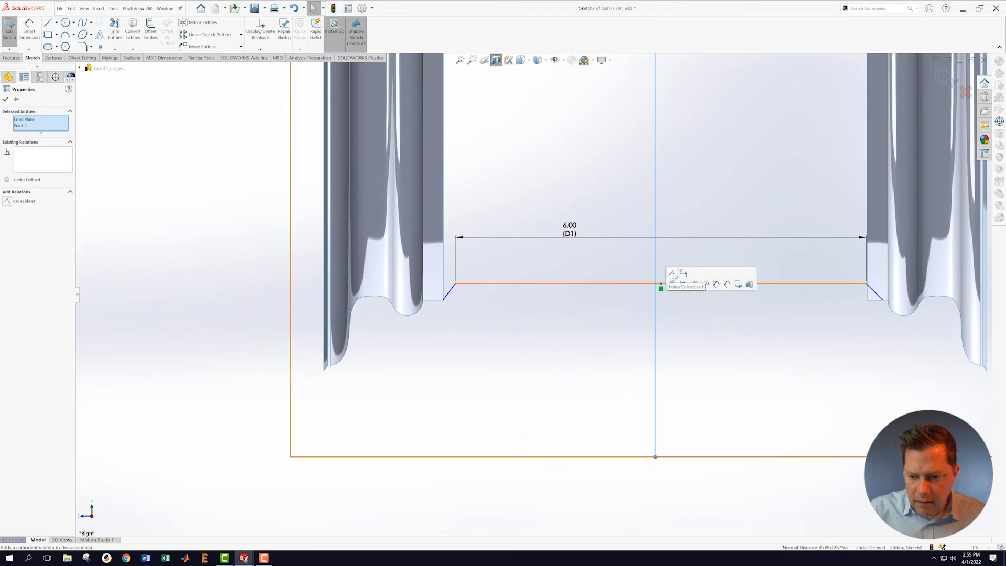
click(676, 275)
key(Escape)
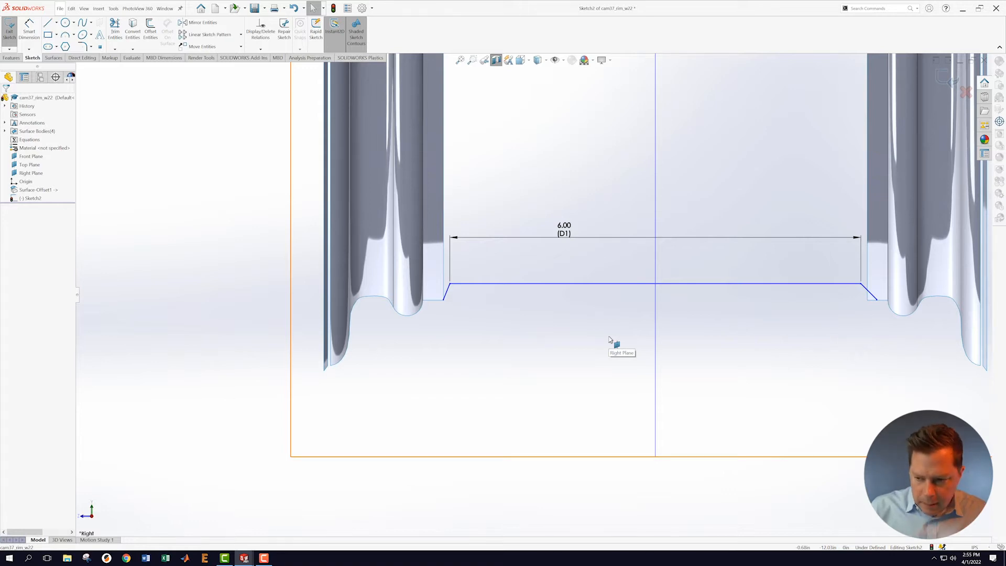
Step: Drag the right and left chamfer ends onto the rim surface edge corners
scroll(891, 327, down, 5)
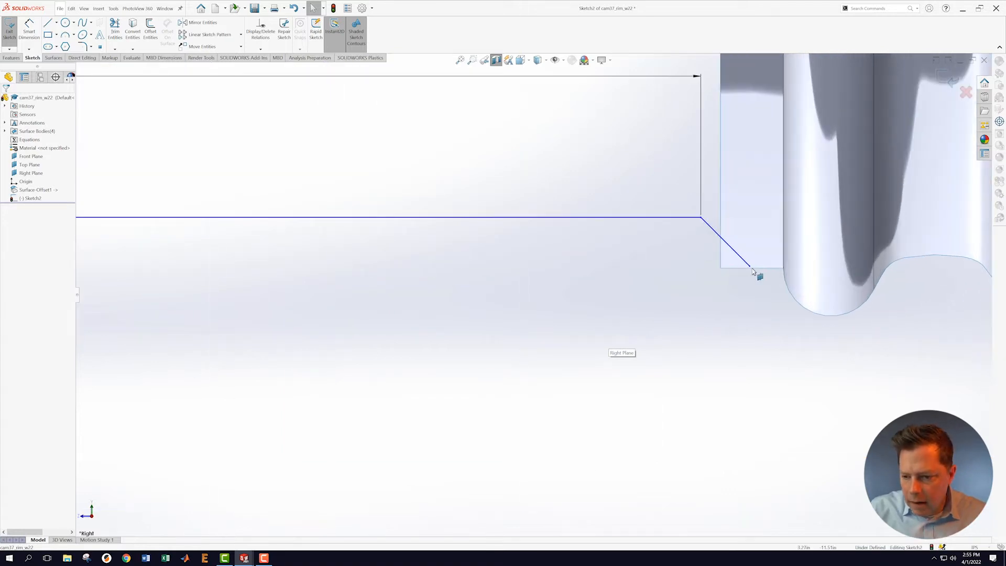
drag(751, 268, 720, 269)
scroll(497, 303, up, 6)
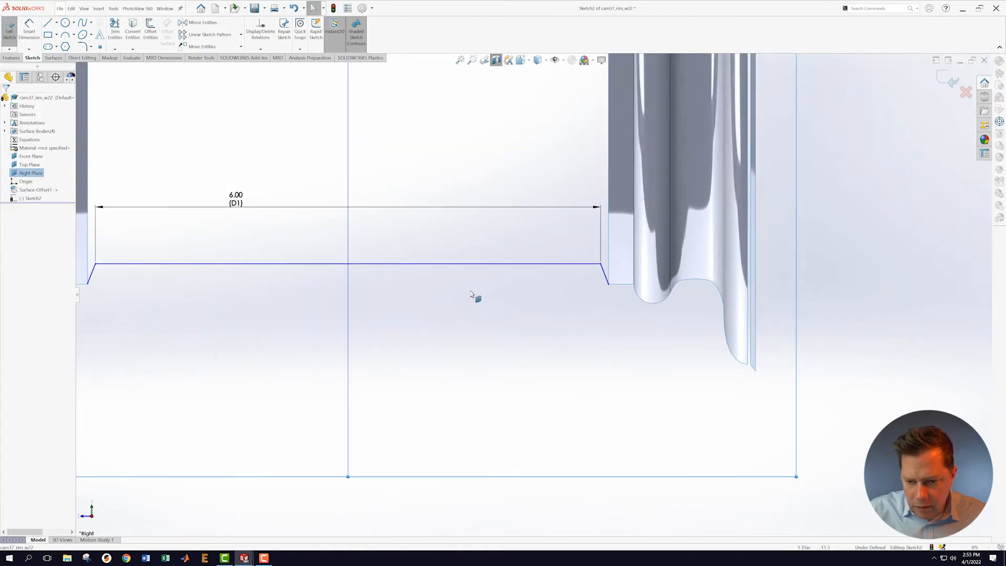
scroll(418, 274, down, 5)
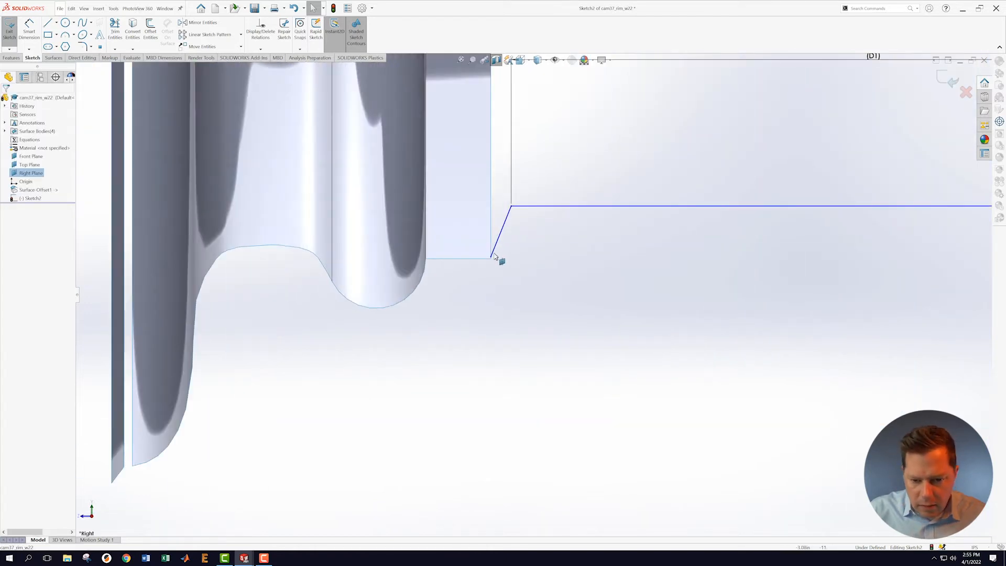
click(491, 259)
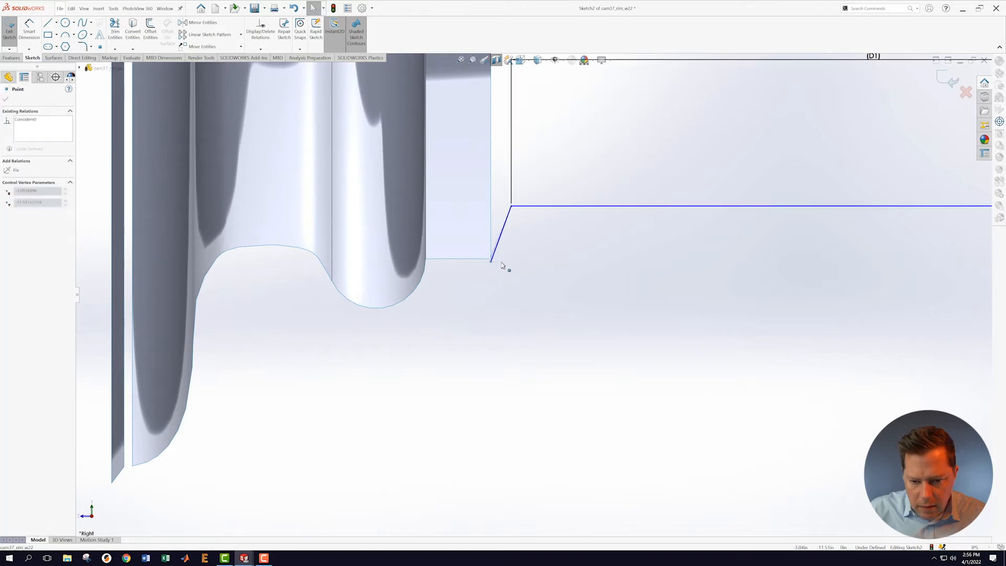
drag(455, 262, 456, 261)
click(558, 305)
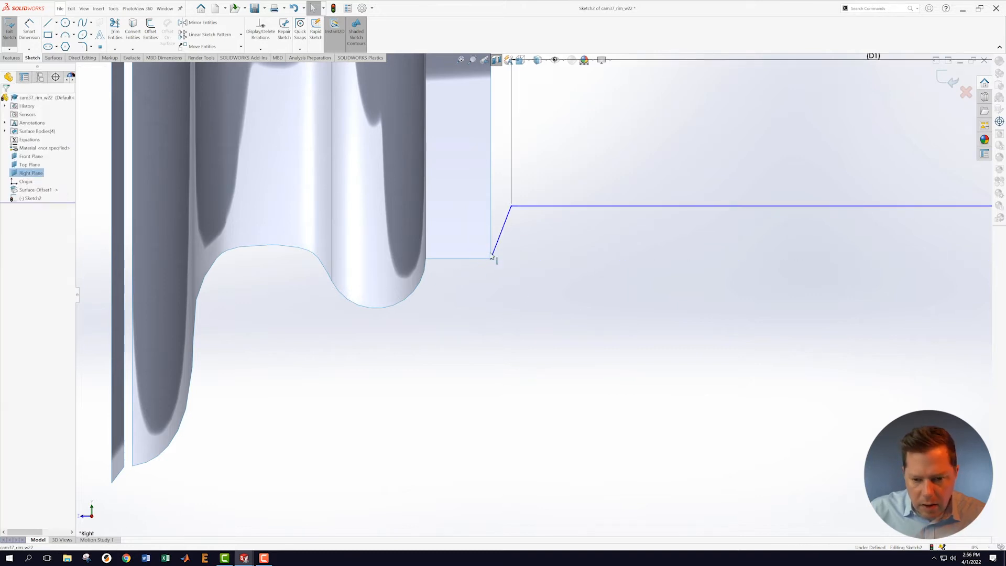
scroll(643, 305, down, 5)
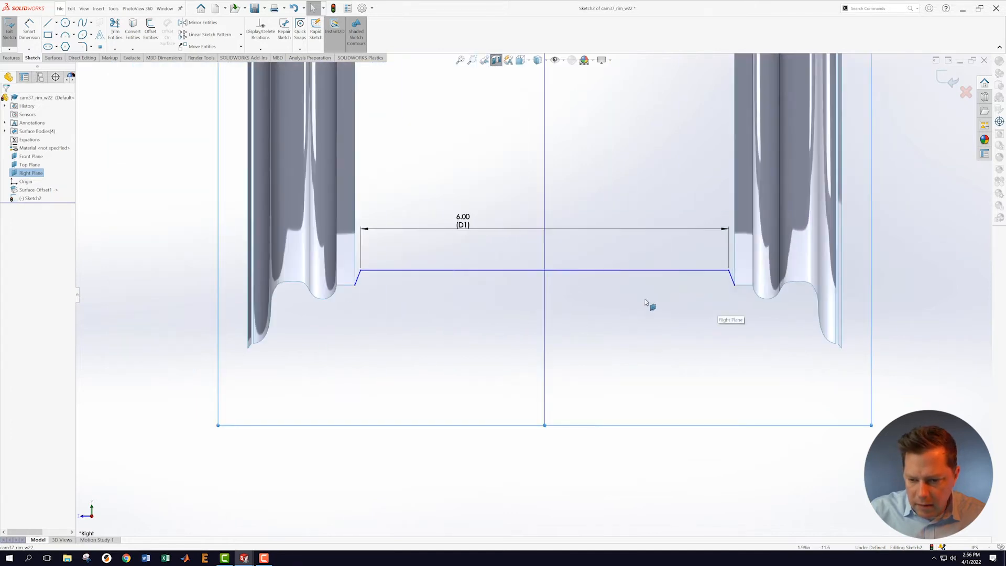
Step: Orbit the model to check how the sketch fits the rim in 3D
mouse_move(611, 314)
middle_down()
mouse_move(622, 294)
mouse_move(602, 304)
mouse_move(610, 330)
middle_up()
scroll(562, 329, up, 2)
scroll(562, 327, down, 1)
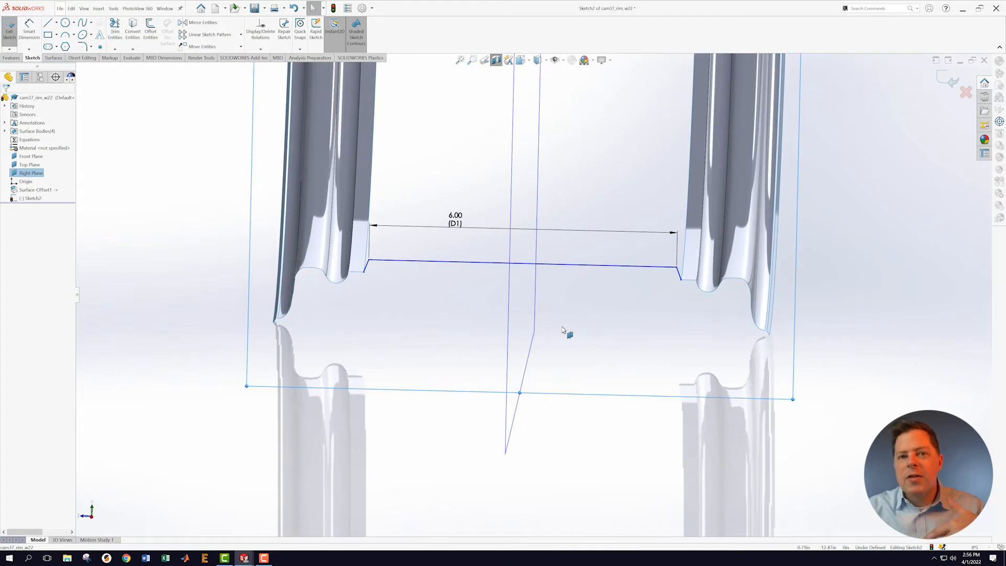
scroll(459, 318, up, 1)
scroll(459, 315, down, 1)
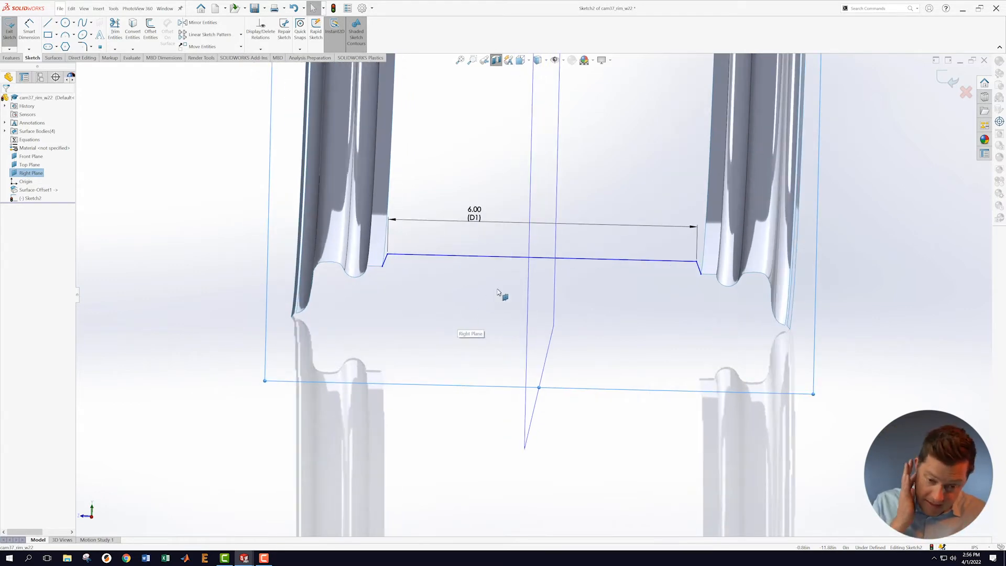
click(29, 29)
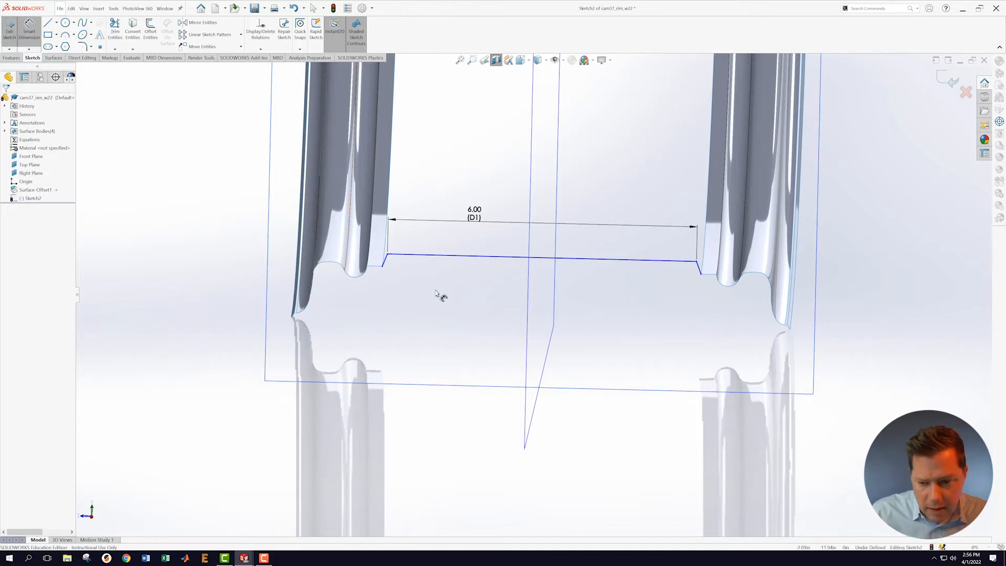
Step: Dimension the left chamfer endpoint 0.26 below the long horizontal profile line
click(383, 268)
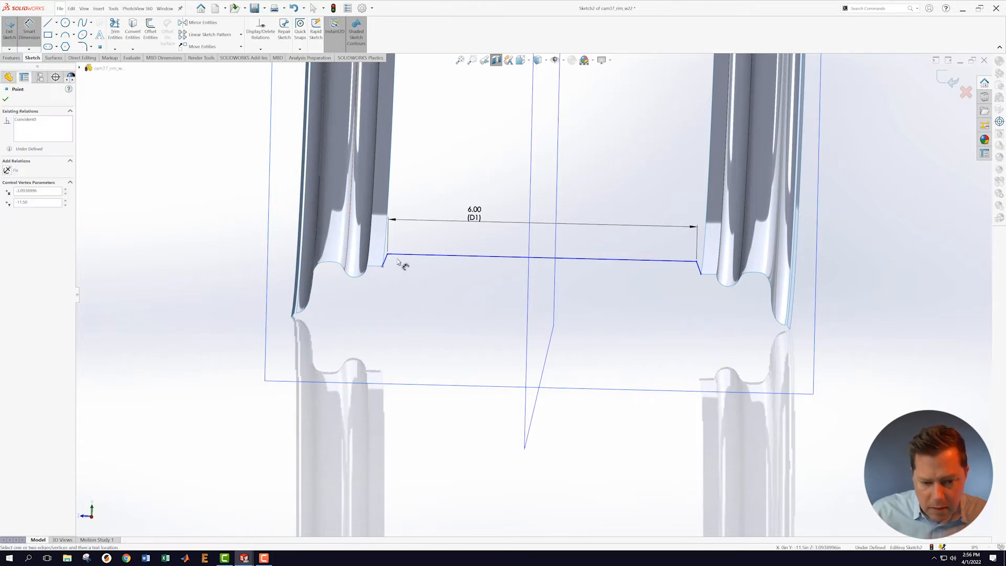
click(400, 256)
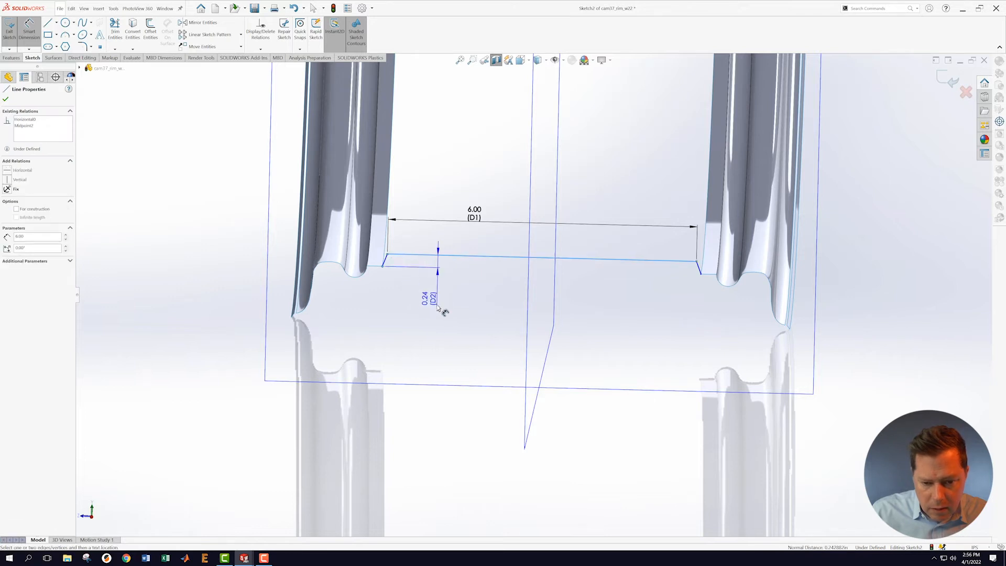
click(428, 334)
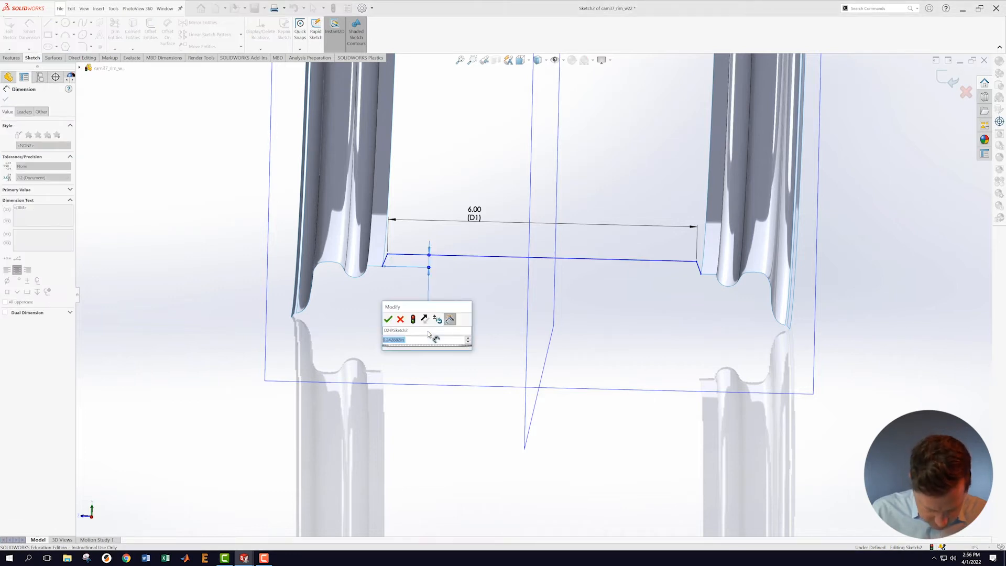
text(.26)
key(Return)
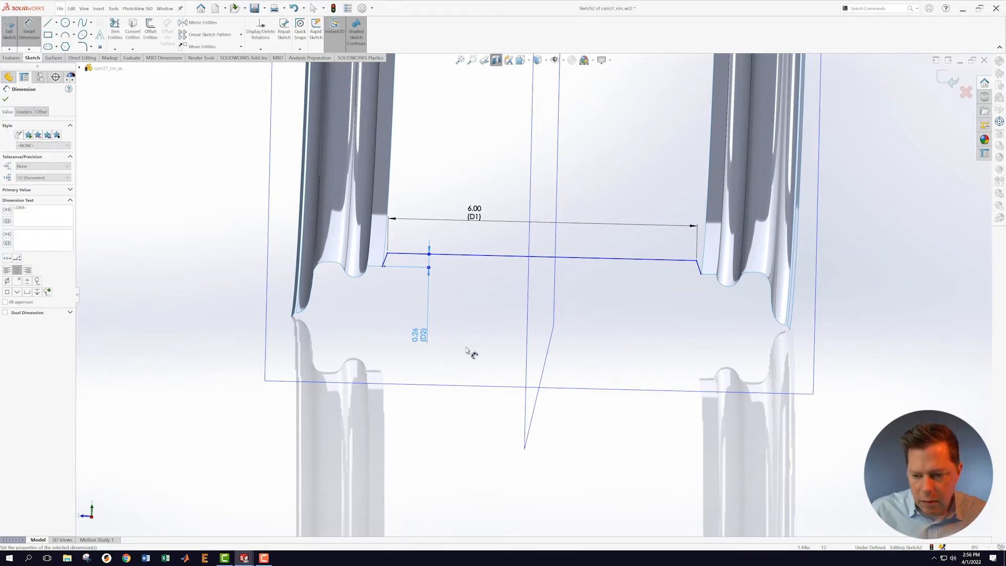
key(Escape)
mouse_move(618, 321)
middle_down()
mouse_move(618, 299)
mouse_move(628, 310)
mouse_move(615, 281)
mouse_move(629, 286)
mouse_move(624, 317)
mouse_move(606, 326)
middle_up()
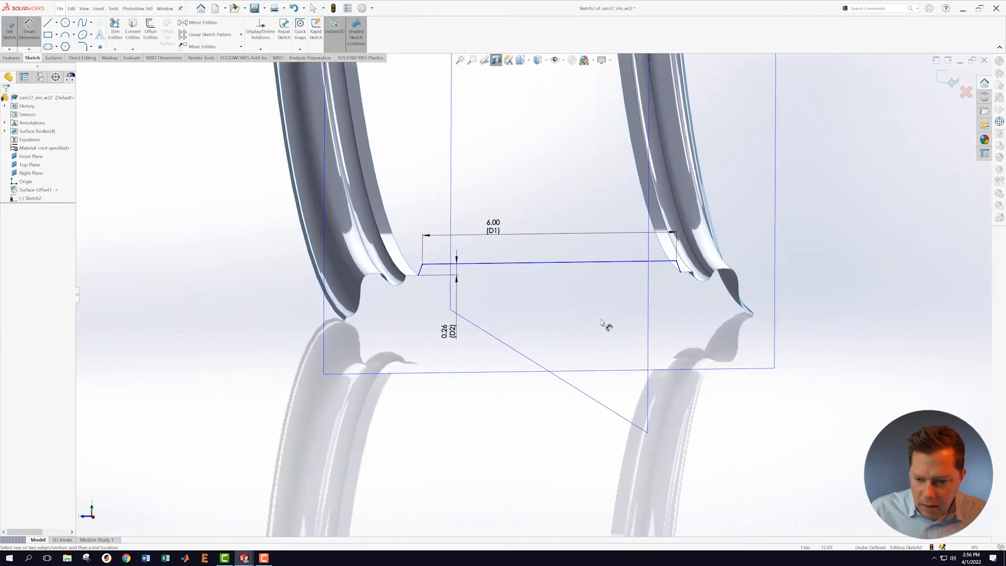
Step: Drag the horizontal line and left chamfer endpoint to test their freedom, then move the line back
scroll(602, 323, down, 2)
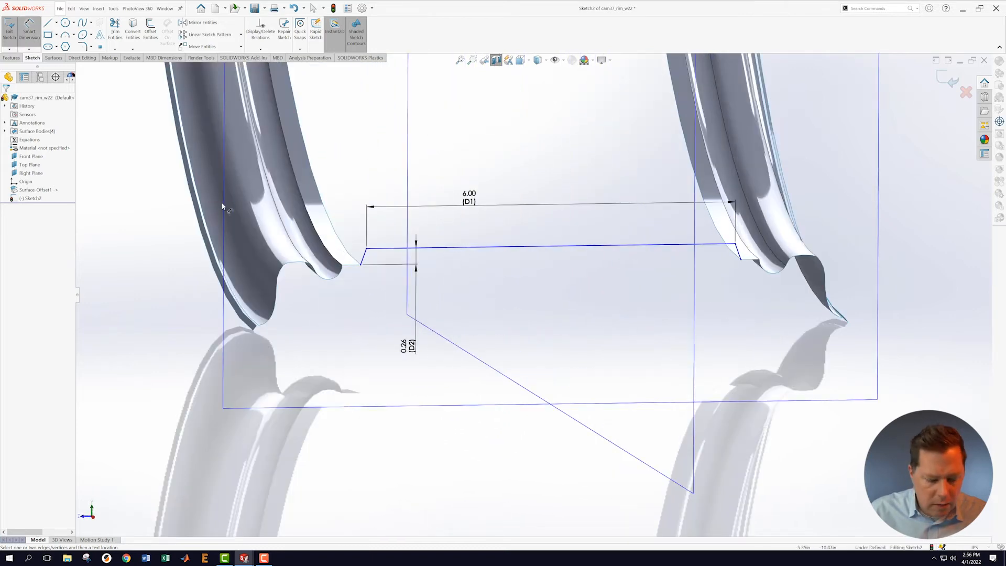
key(s)
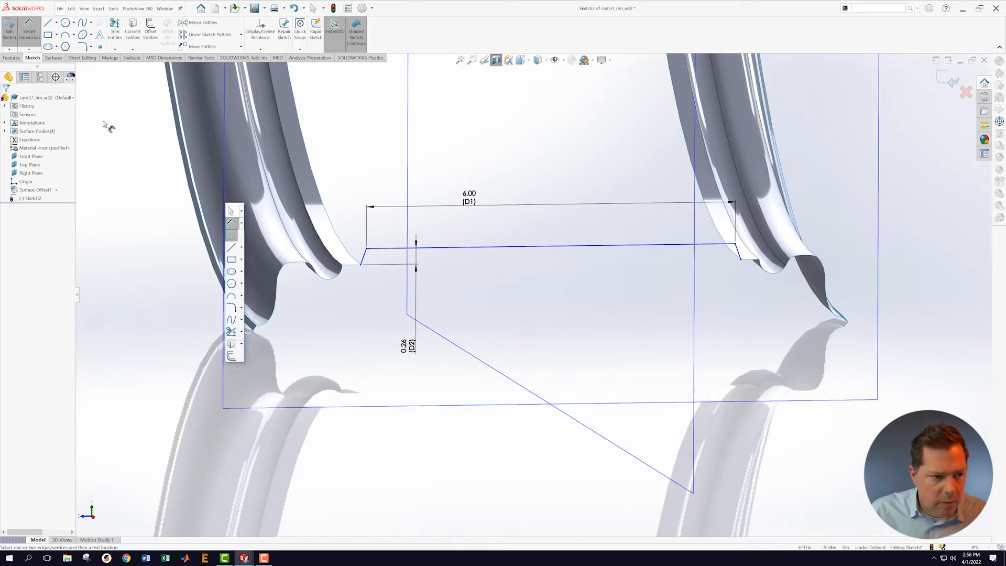
key(Escape)
mouse_move(473, 248)
mouse_down()
mouse_move(490, 291)
mouse_move(487, 260)
mouse_move(496, 289)
mouse_move(497, 257)
mouse_up()
mouse_move(497, 236)
mouse_down()
mouse_move(505, 261)
mouse_move(497, 232)
mouse_up()
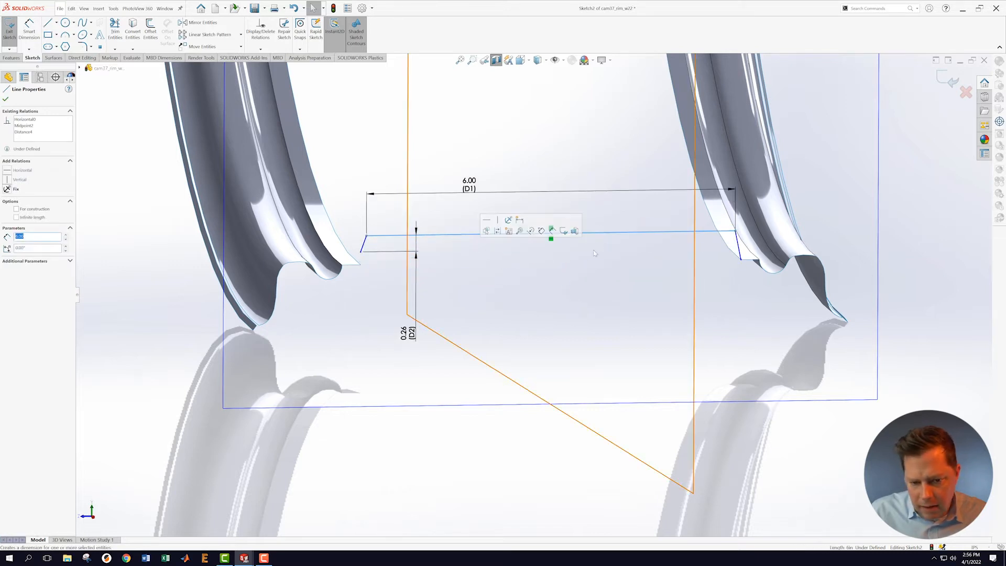
scroll(375, 262, down, 5)
drag(375, 234, 379, 265)
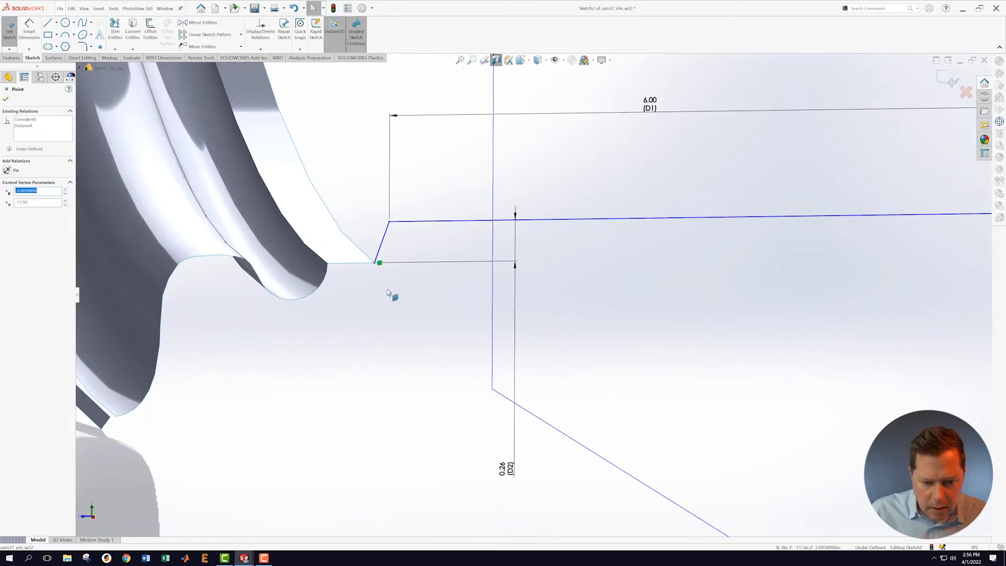
click(436, 293)
scroll(672, 302, up, 5)
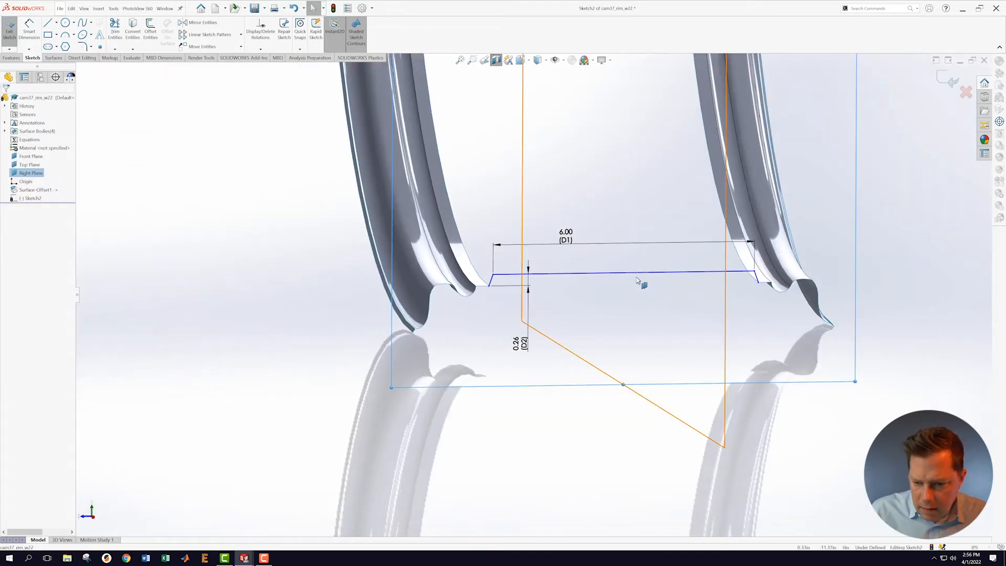
mouse_move(636, 272)
mouse_down()
mouse_move(629, 218)
mouse_move(640, 265)
mouse_move(637, 257)
mouse_up()
click(668, 314)
Step: Orbit around the rim section and compare the left chamfer endpoint with the rim edge corner
mouse_move(668, 315)
middle_down()
mouse_move(639, 313)
mouse_move(650, 313)
middle_up()
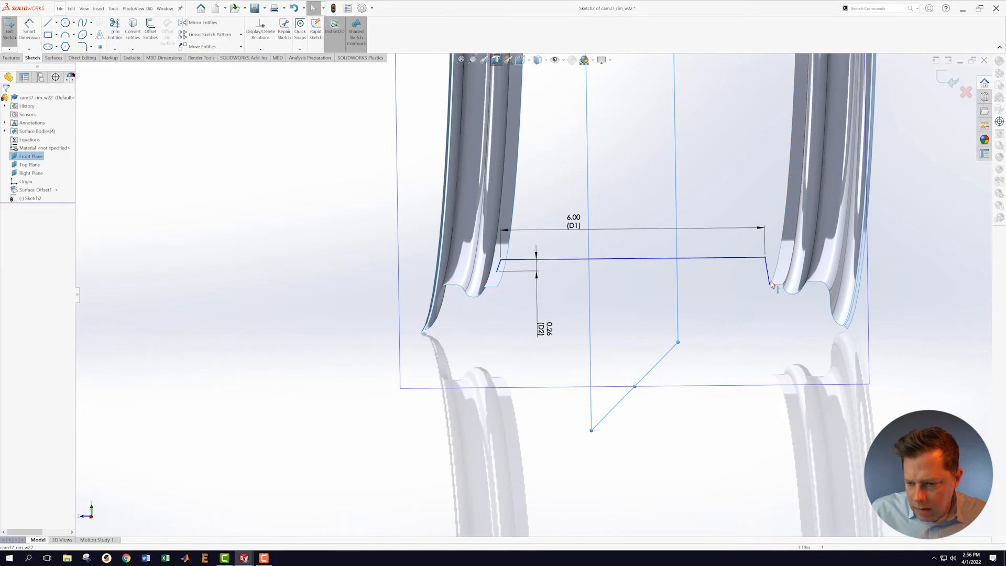
scroll(818, 283, down, 5)
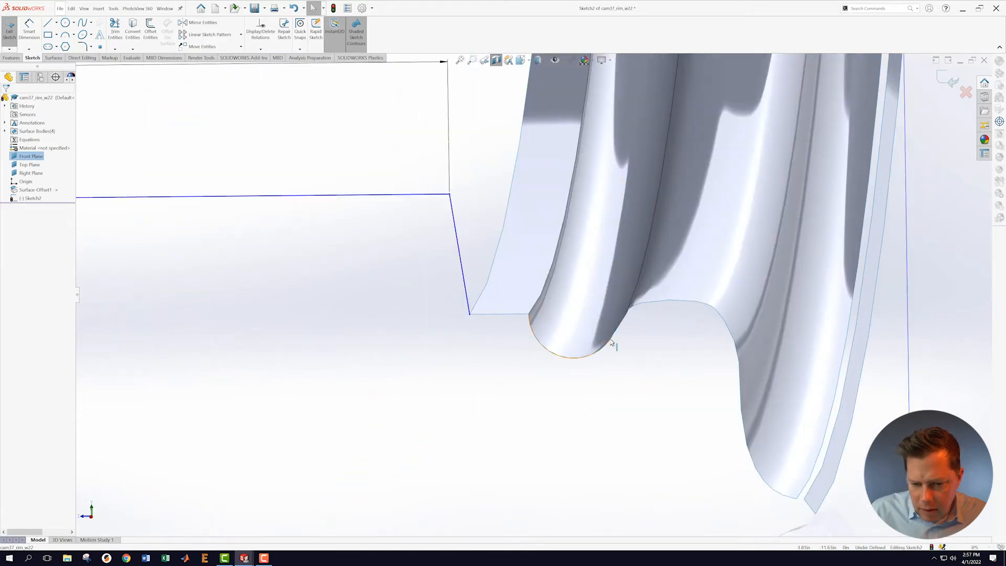
middle_drag(610, 337, 613, 371)
scroll(389, 385, up, 4)
scroll(378, 357, up, 4)
scroll(361, 314, down, 5)
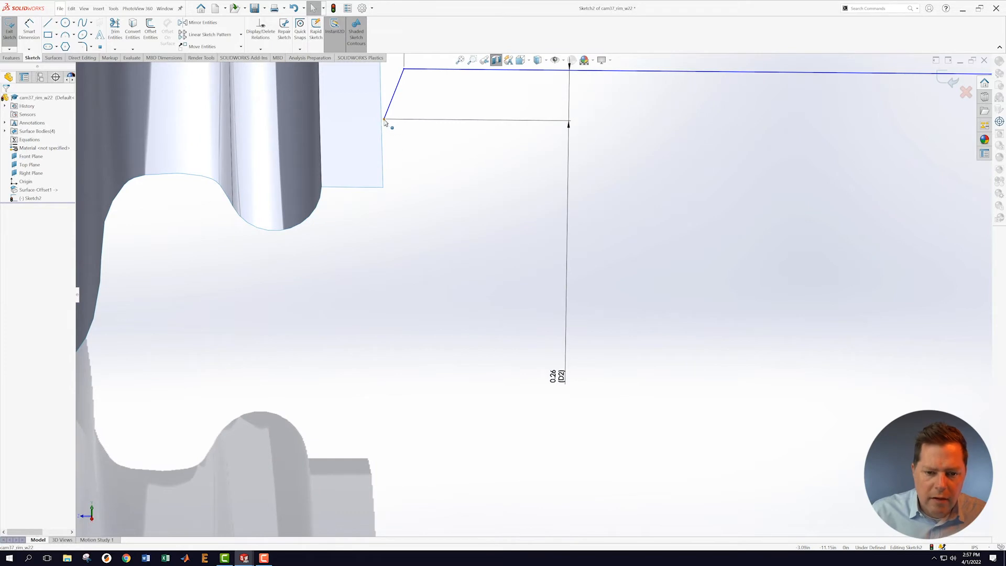
click(385, 120)
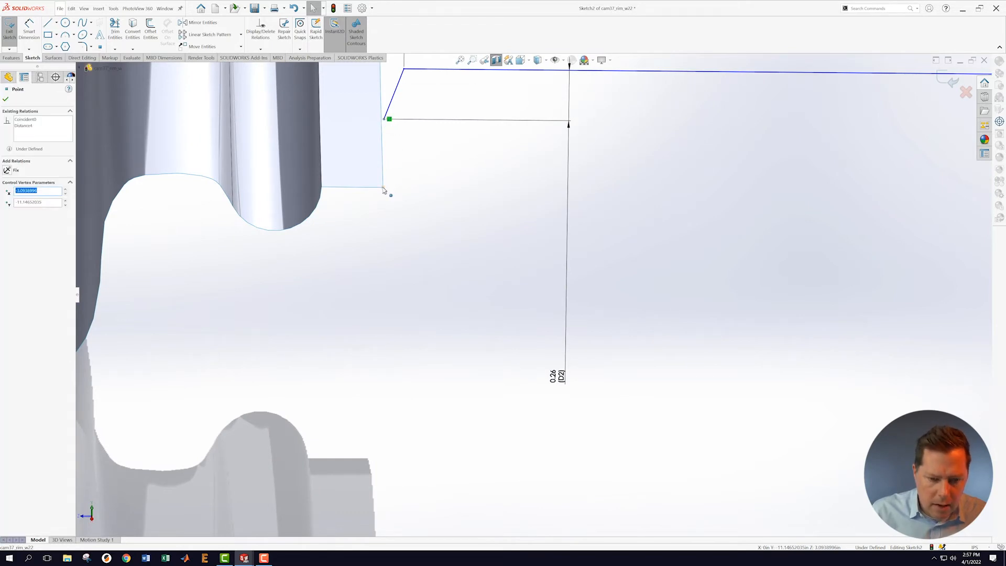
click(383, 190)
click(435, 209)
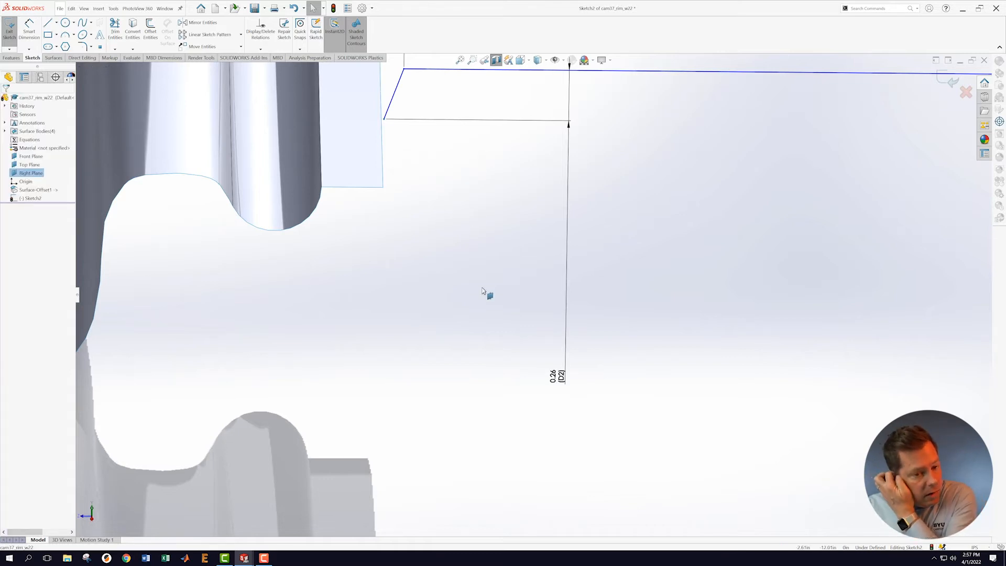
Step: Zoom the view and bring up the Convert Entities options
scroll(486, 293, up, 3)
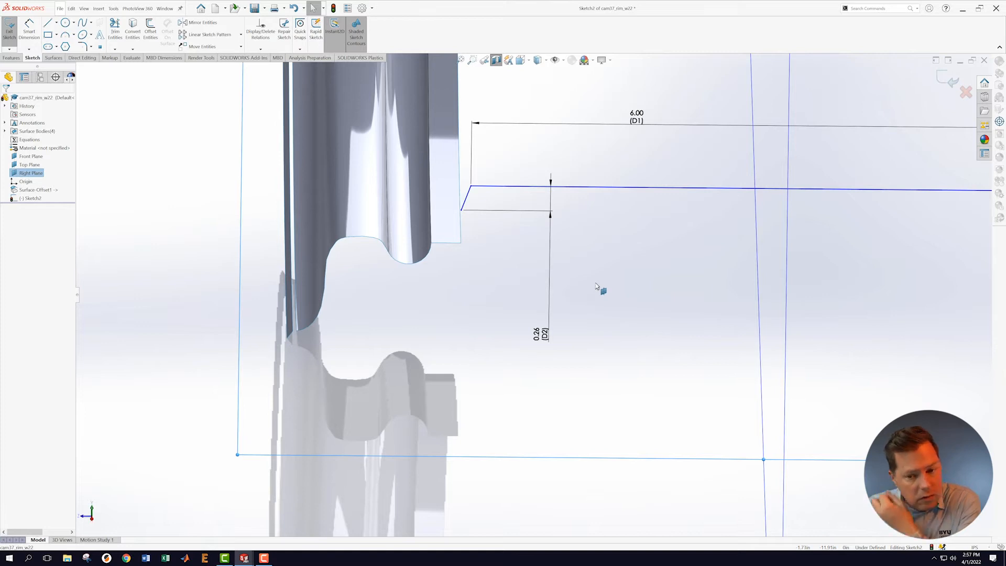
scroll(598, 287, up, 2)
scroll(636, 271, up, 4)
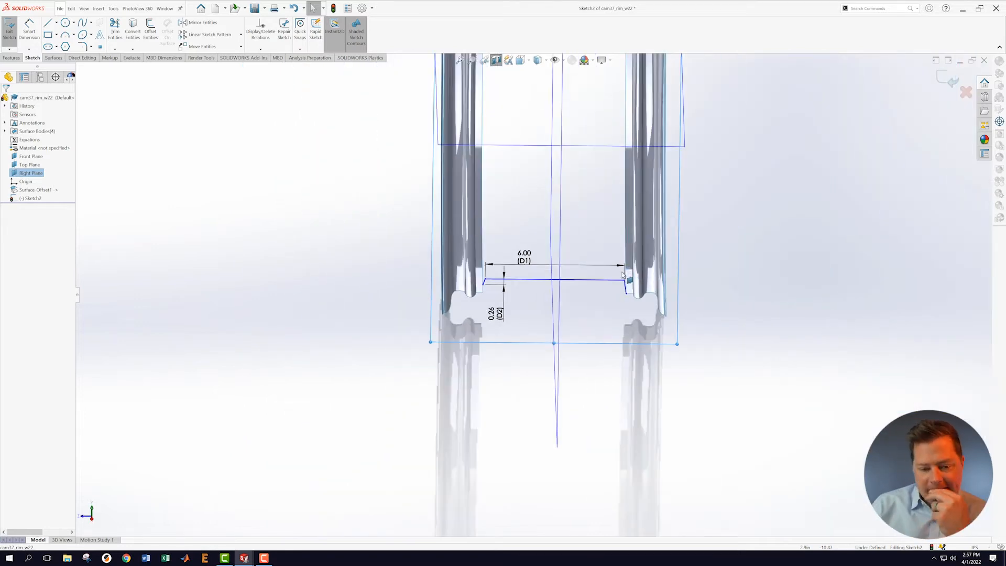
scroll(566, 333, down, 2)
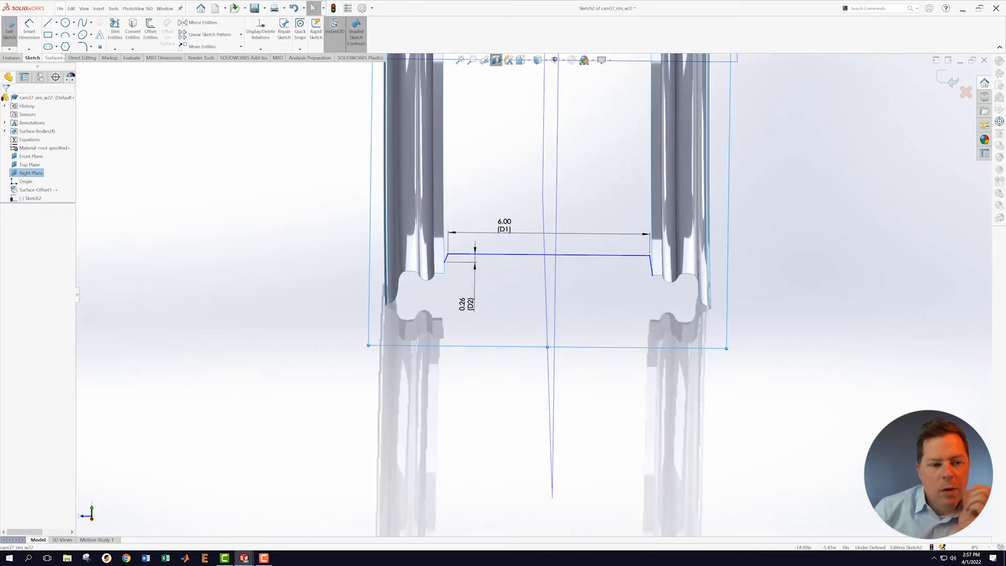
click(133, 50)
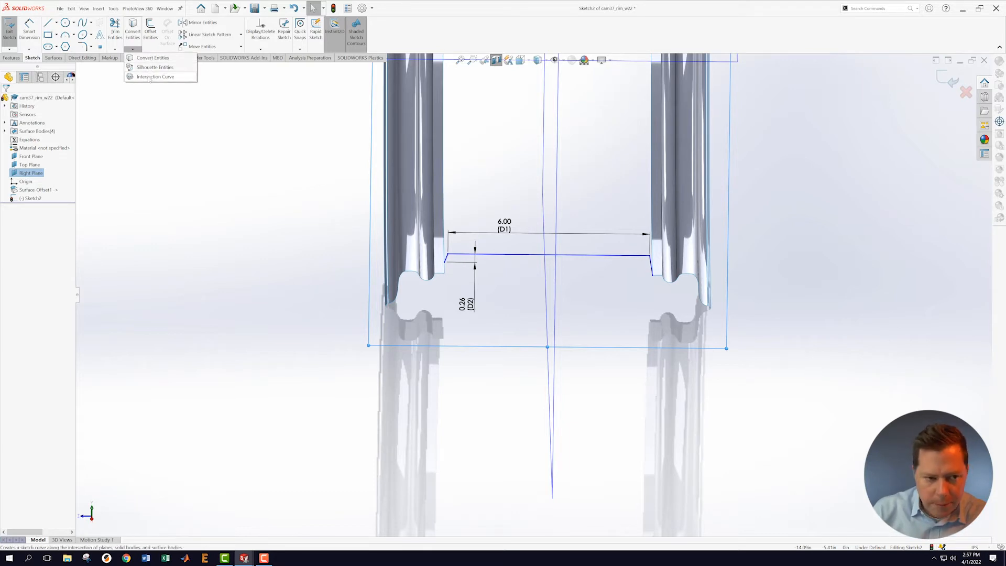
Step: Create an intersection curve where the sketch plane cuts the left rim's inner face, replacing the wrongly picked face
click(147, 77)
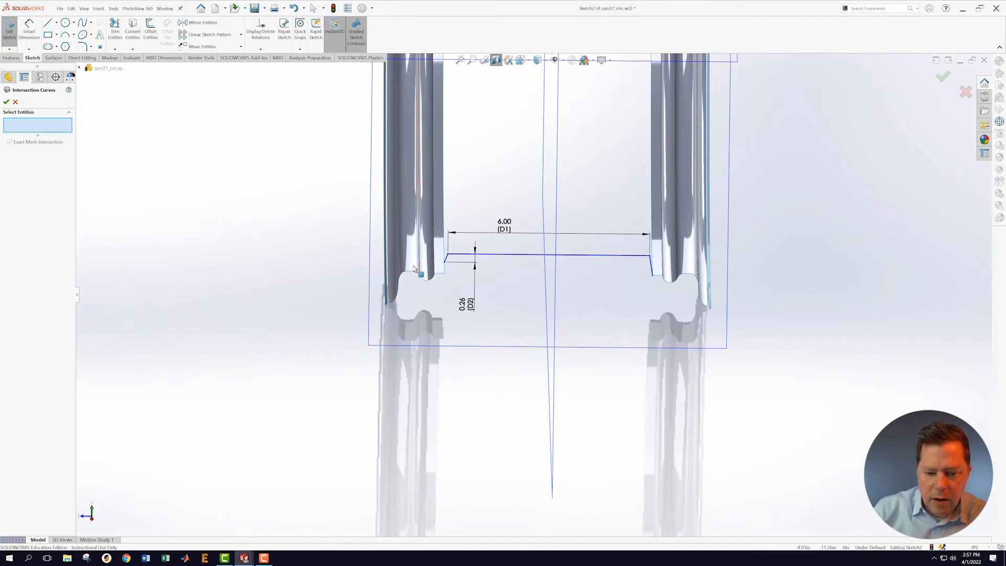
click(413, 268)
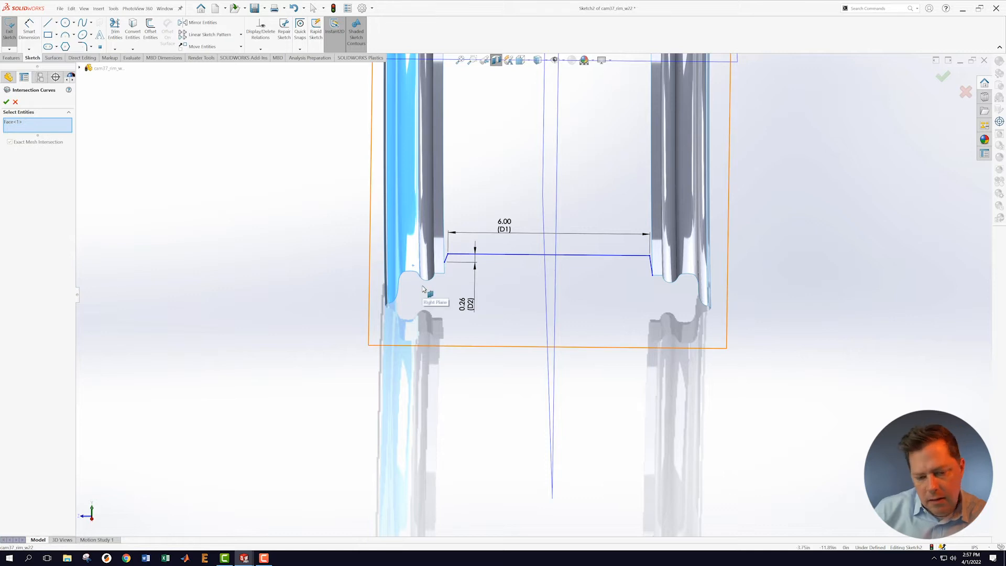
right_click(25, 127)
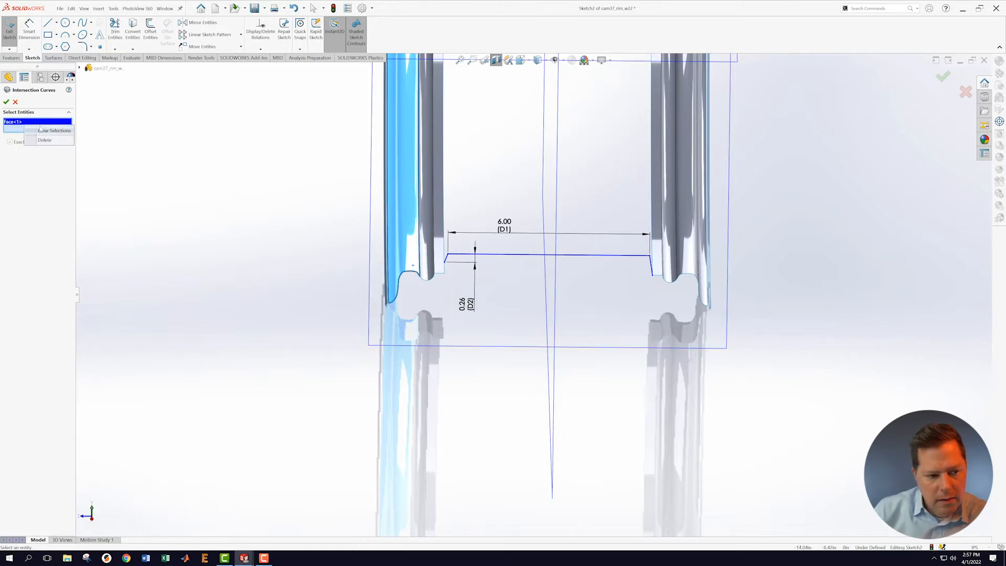
click(45, 138)
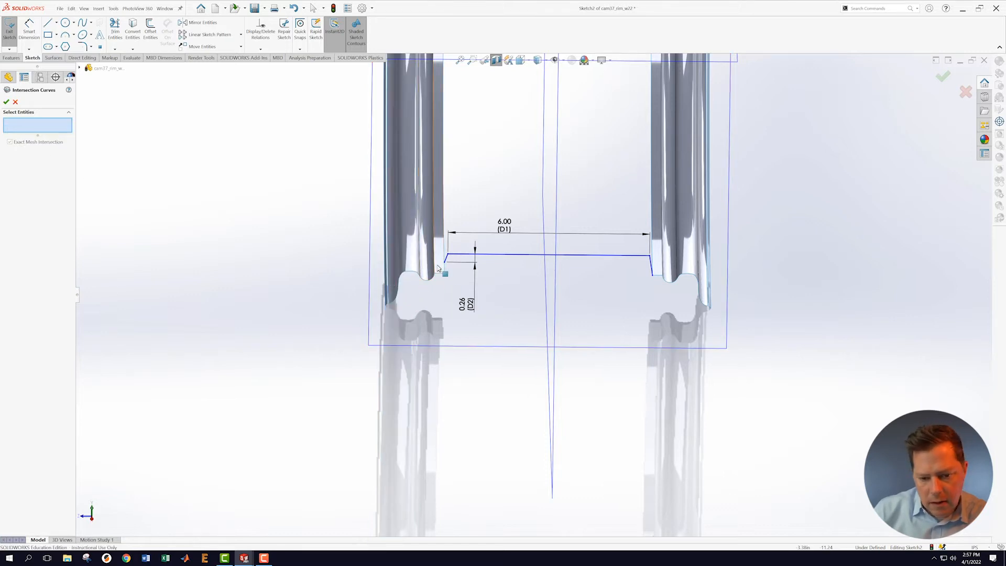
mouse_move(458, 294)
middle_down()
mouse_move(459, 251)
mouse_move(456, 287)
middle_up()
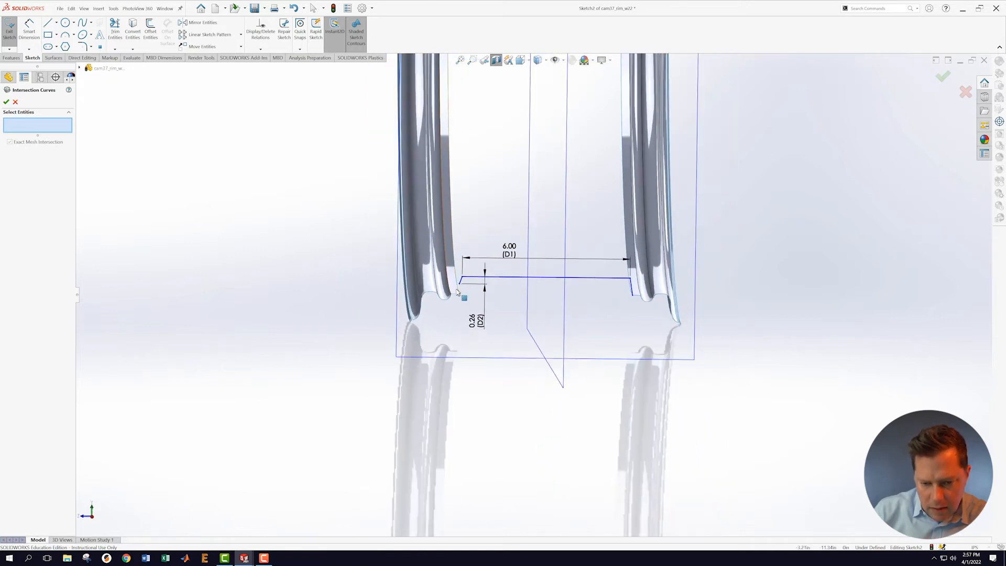
click(456, 292)
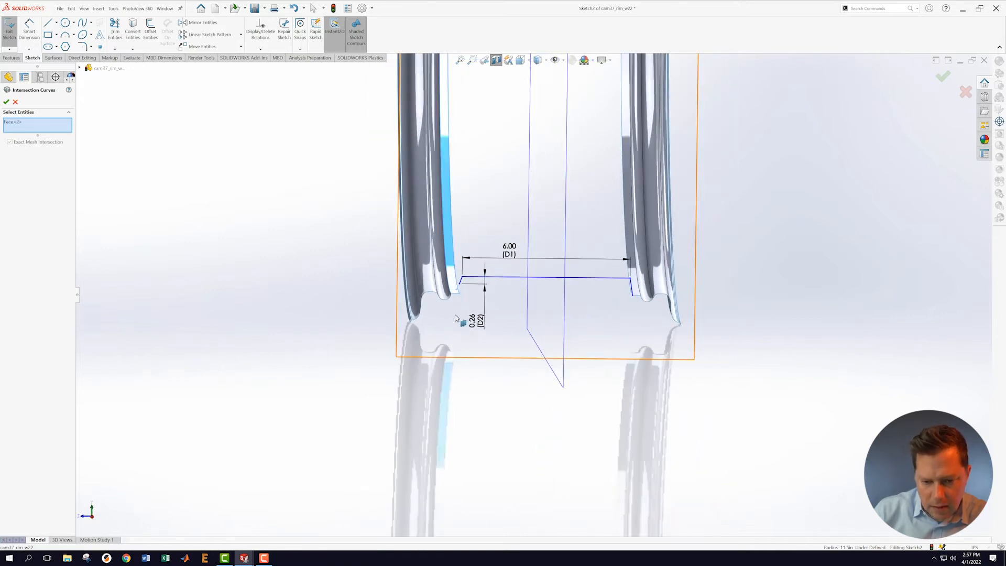
click(6, 102)
scroll(469, 302, down, 5)
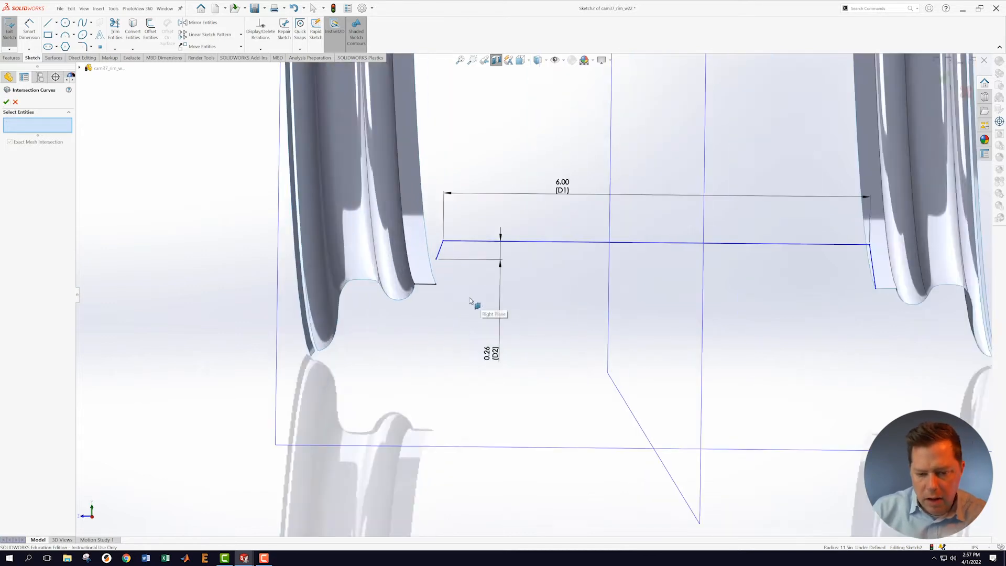
click(7, 102)
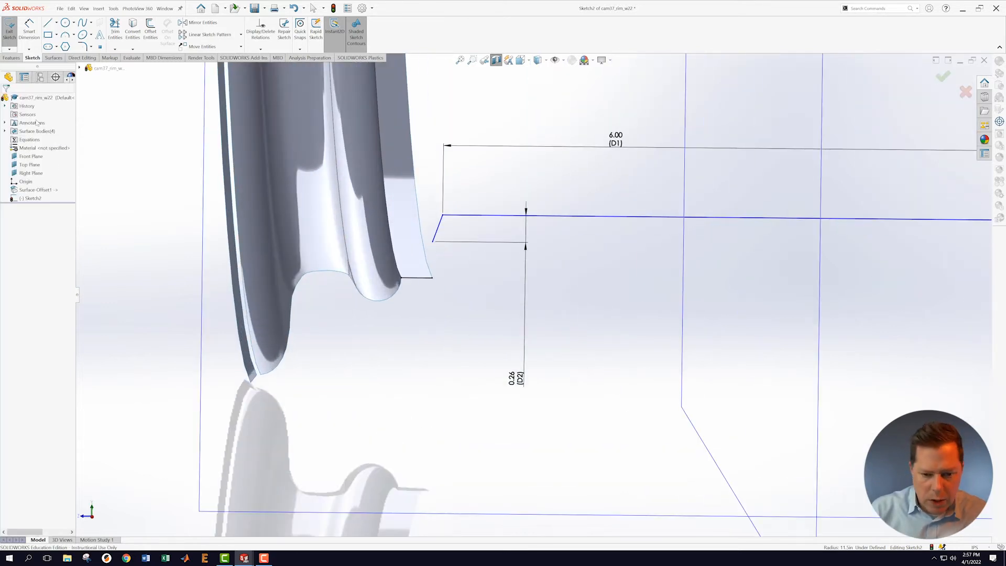
Step: Make the rim intersection line construction geometry and join the left chamfer end to its endpoint
click(419, 278)
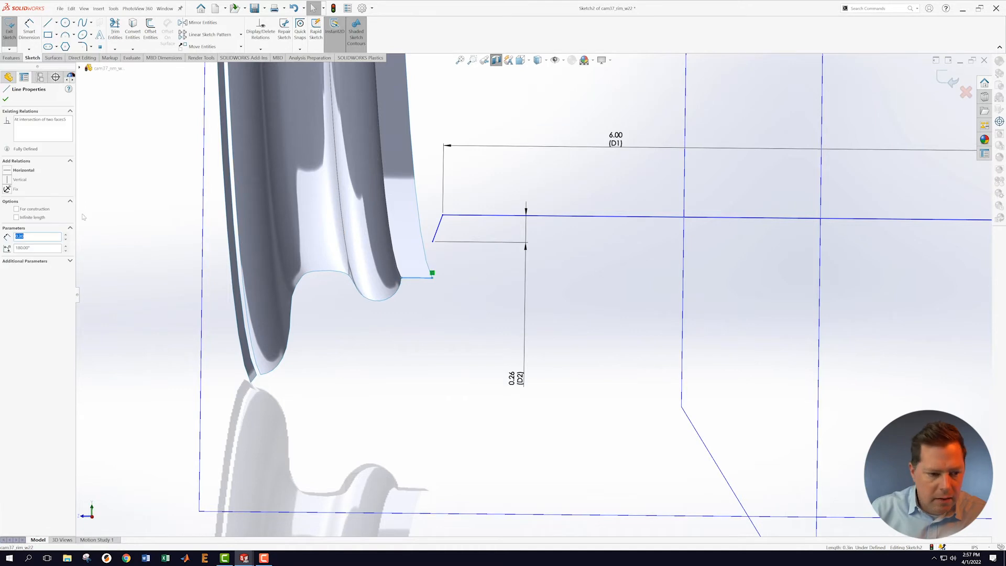
click(17, 209)
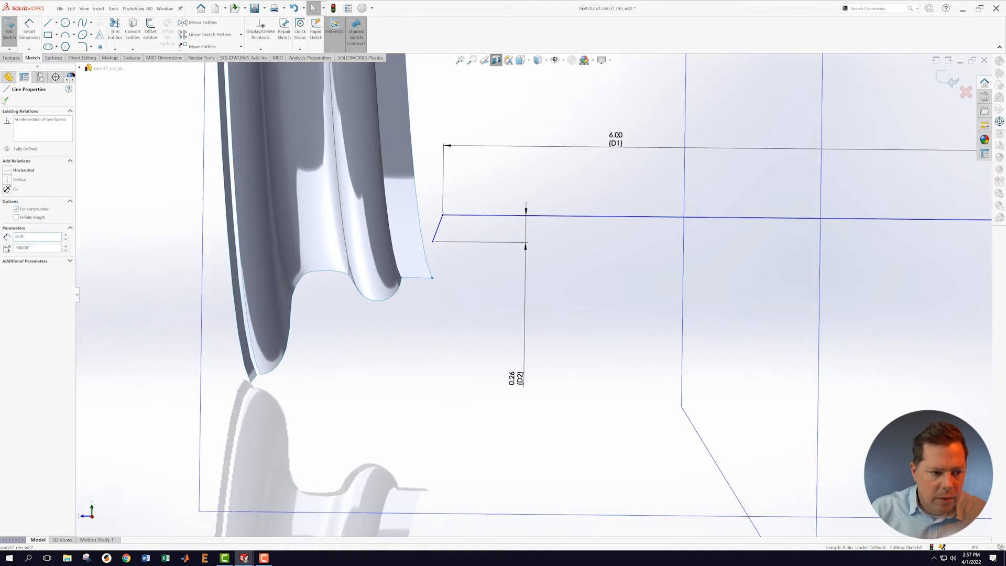
click(5, 99)
click(466, 347)
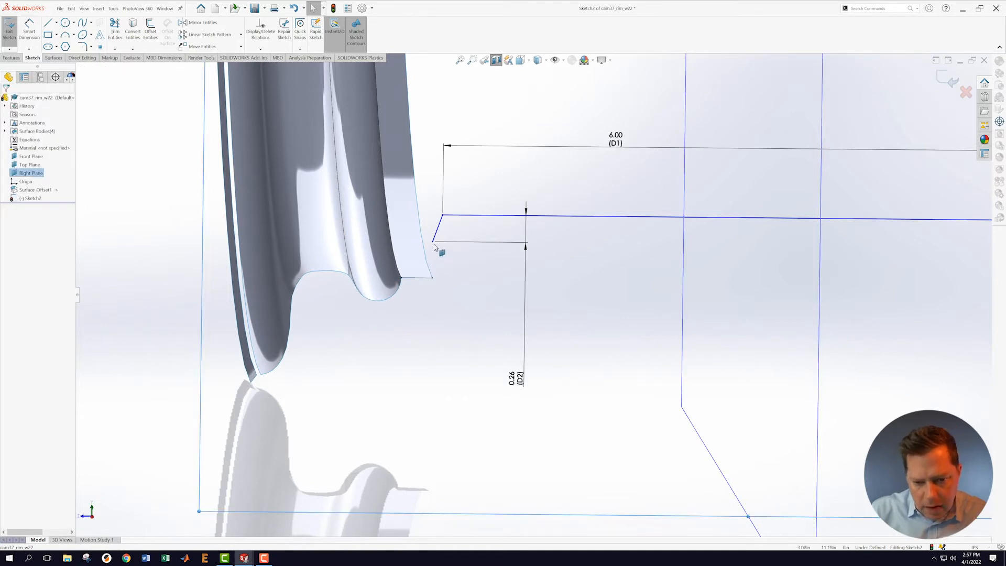
click(434, 242)
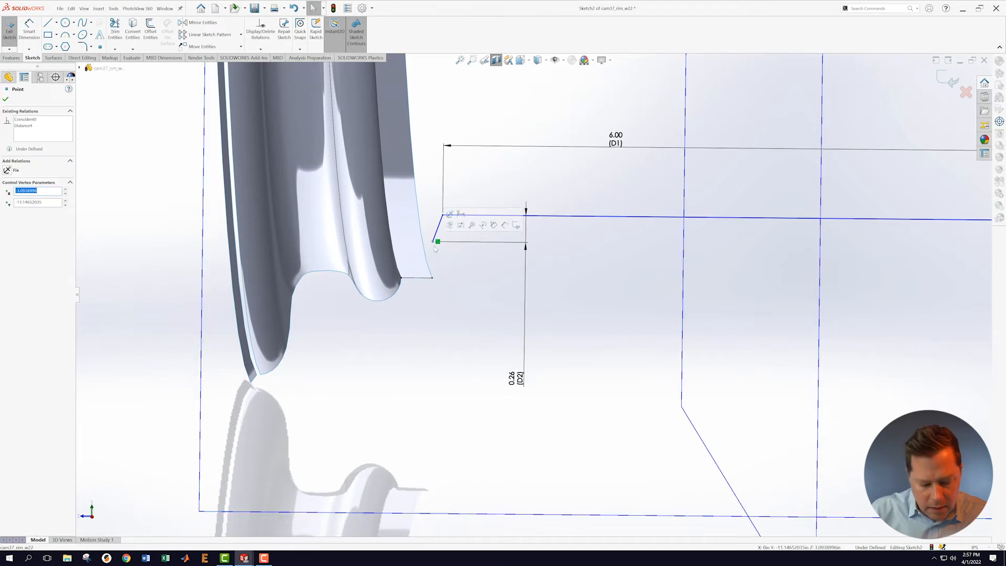
ctrl+click(433, 278)
click(460, 262)
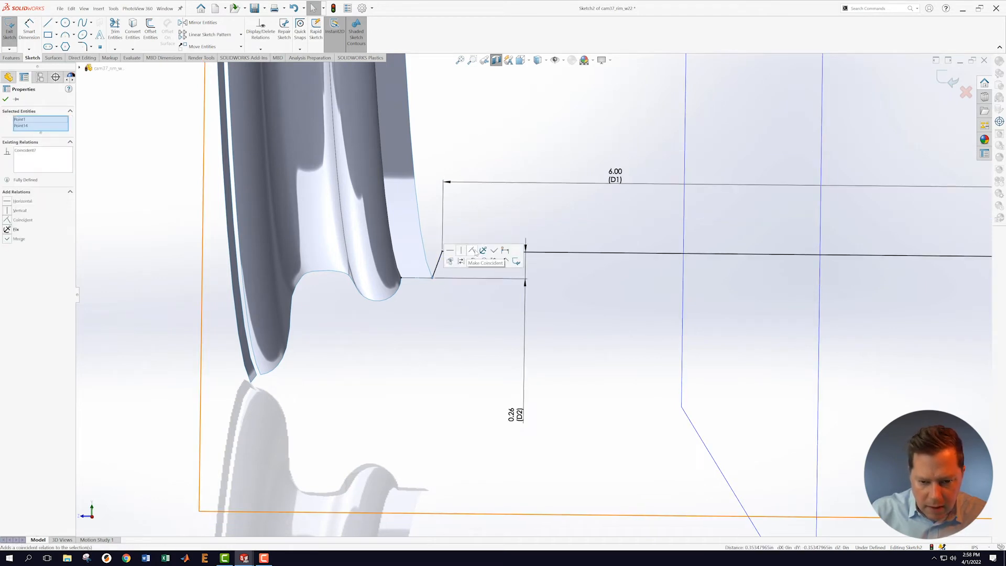
click(468, 323)
Step: Lengthen the right chamfer line by dragging its end further down
scroll(769, 335, up, 4)
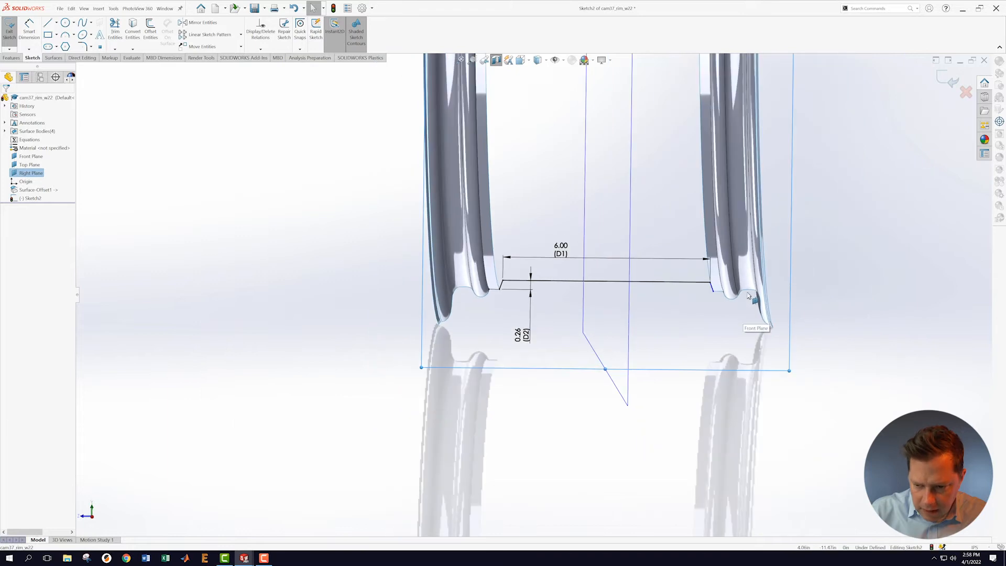
scroll(734, 298, down, 8)
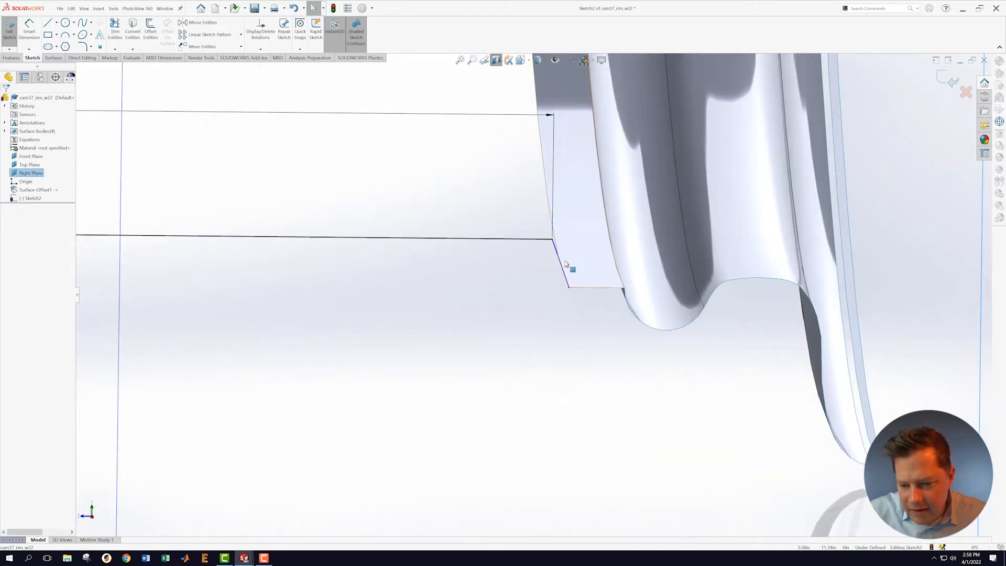
scroll(582, 321, up, 6)
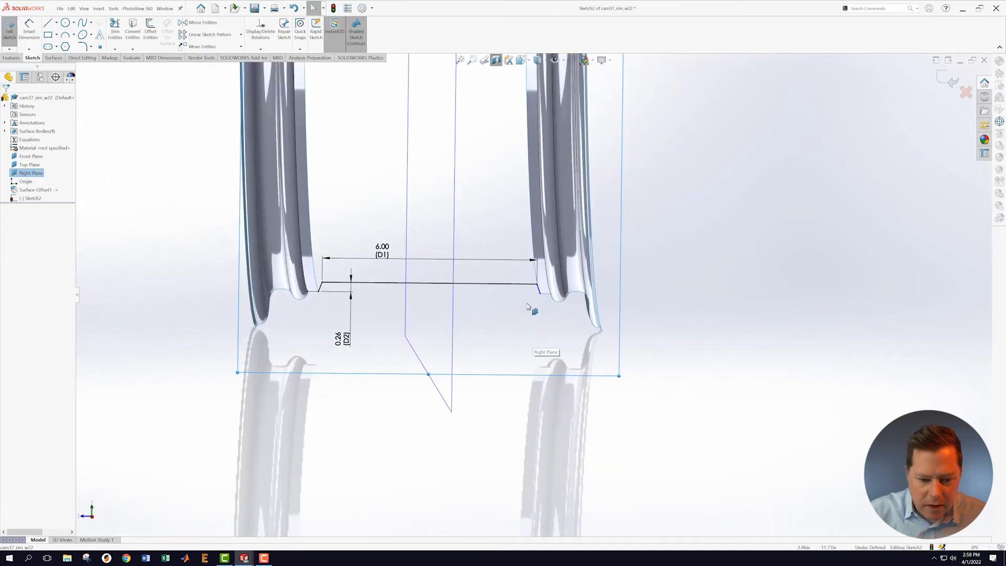
scroll(399, 307, down, 3)
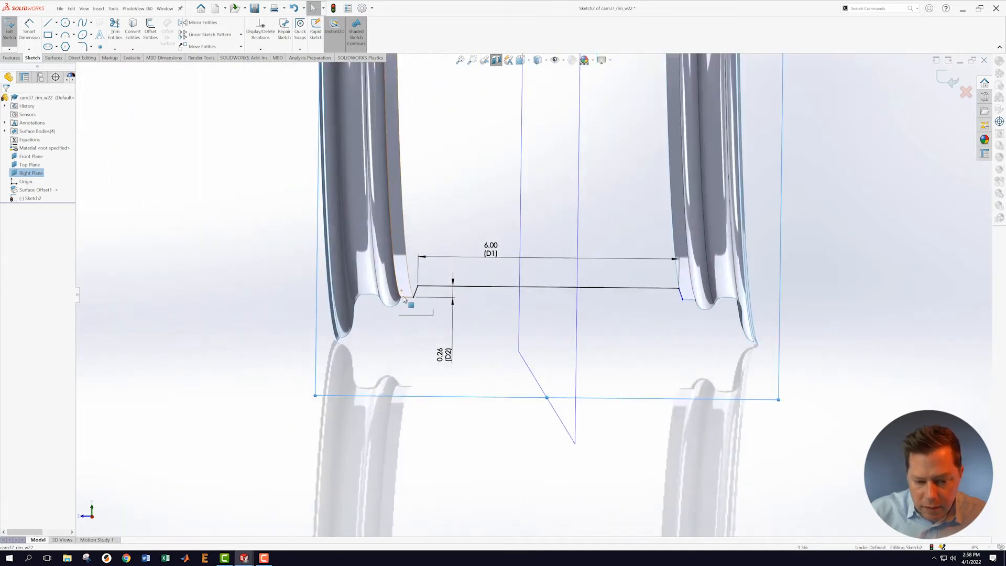
scroll(423, 306, down, 1)
scroll(440, 273, up, 1)
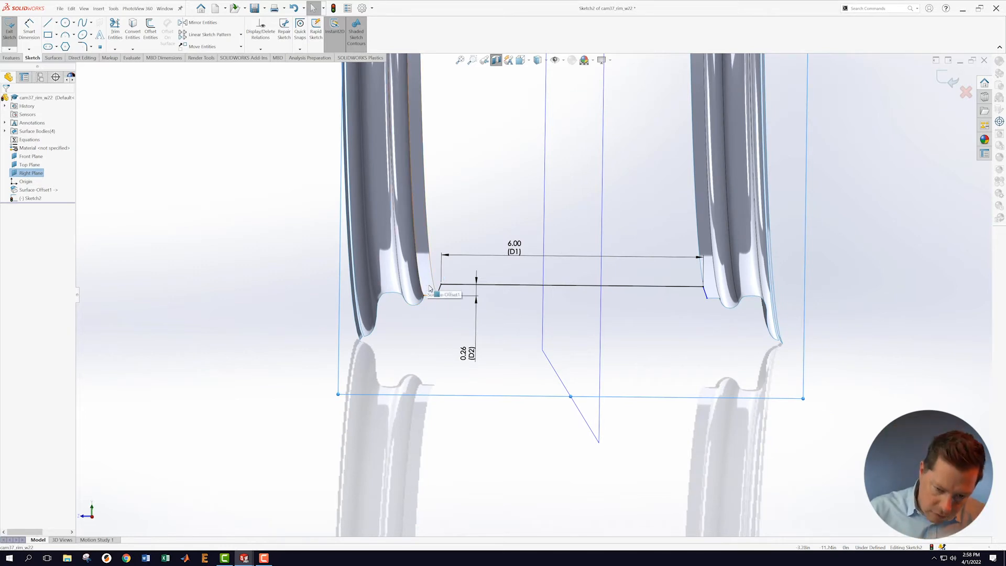
scroll(456, 231, up, 9)
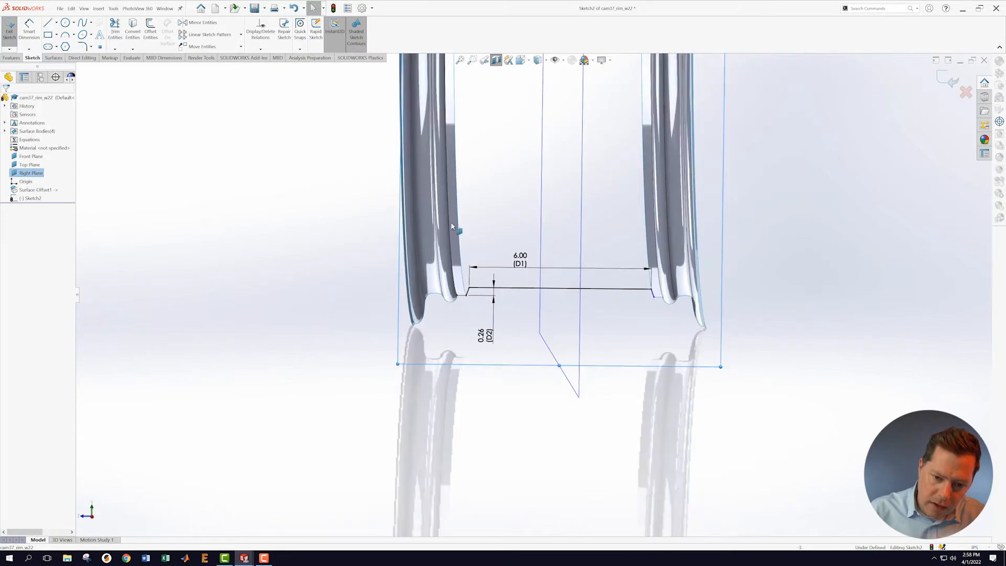
scroll(549, 137, down, 5)
scroll(496, 157, down, 5)
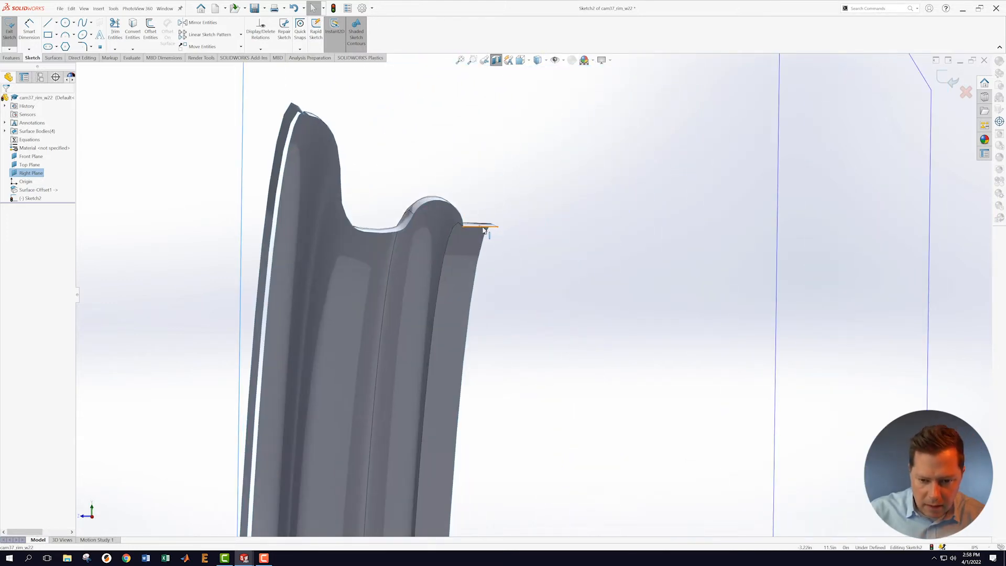
click(489, 229)
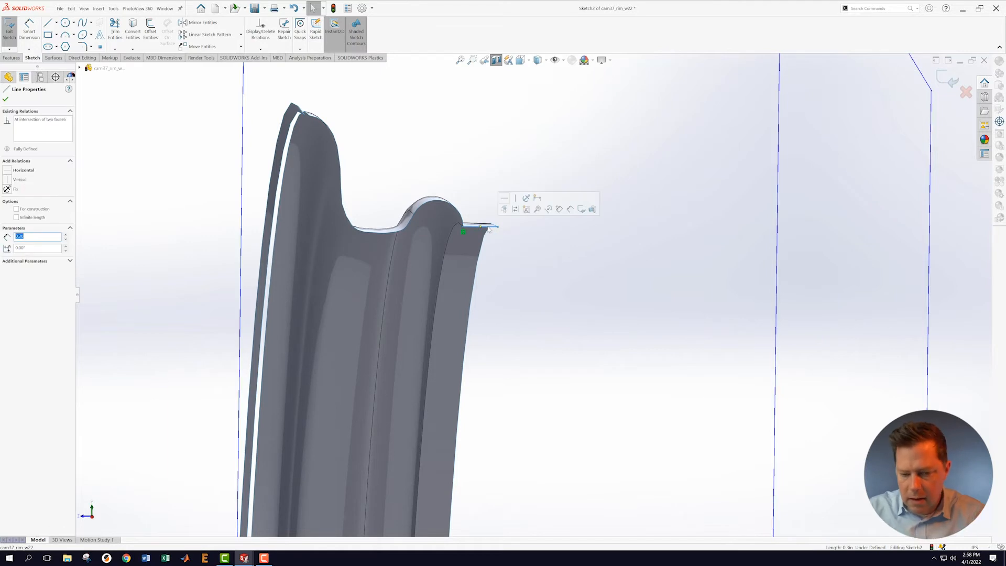
key(Escape)
click(546, 282)
scroll(673, 466, up, 9)
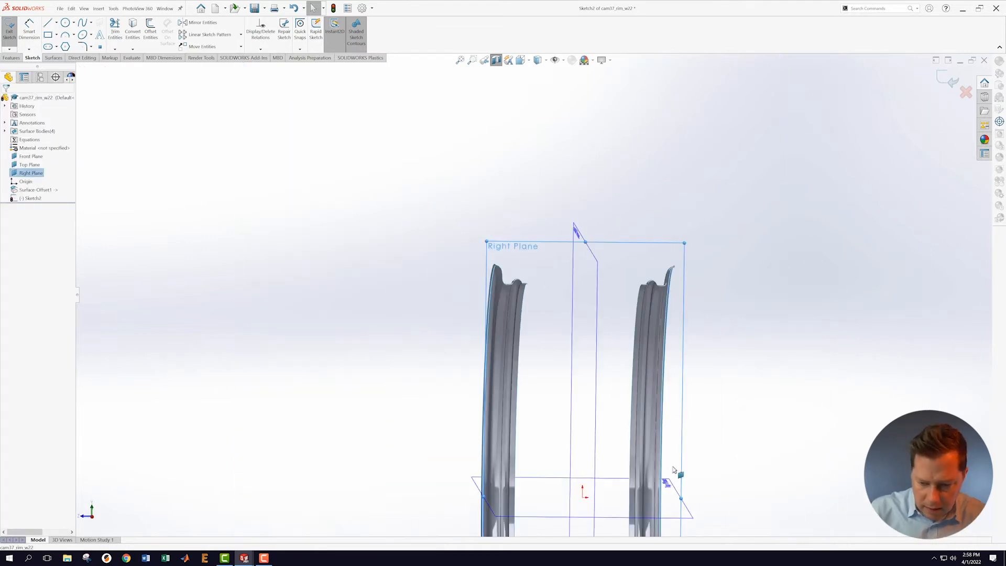
scroll(610, 489, down, 3)
scroll(624, 482, up, 7)
scroll(623, 480, down, 4)
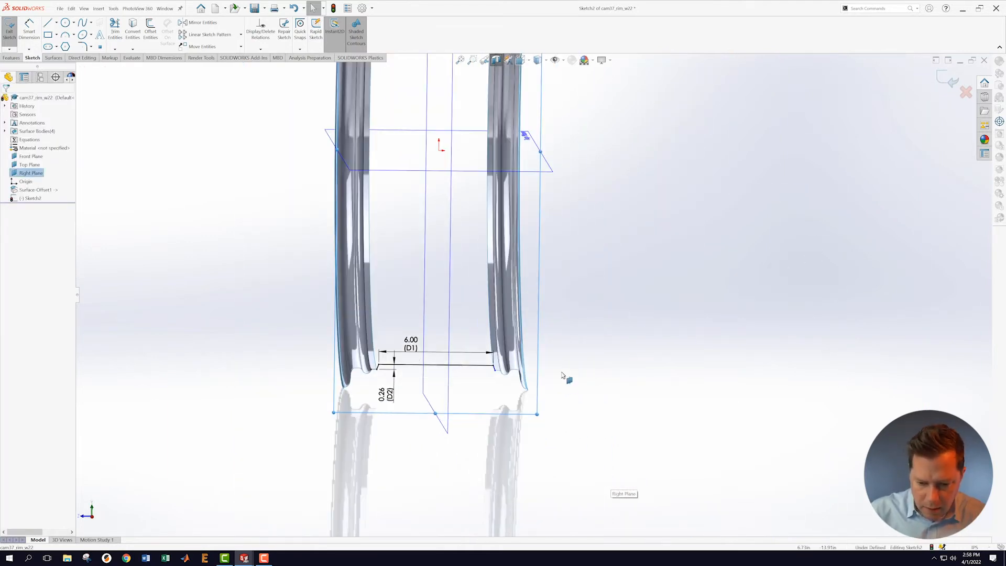
scroll(497, 375, down, 6)
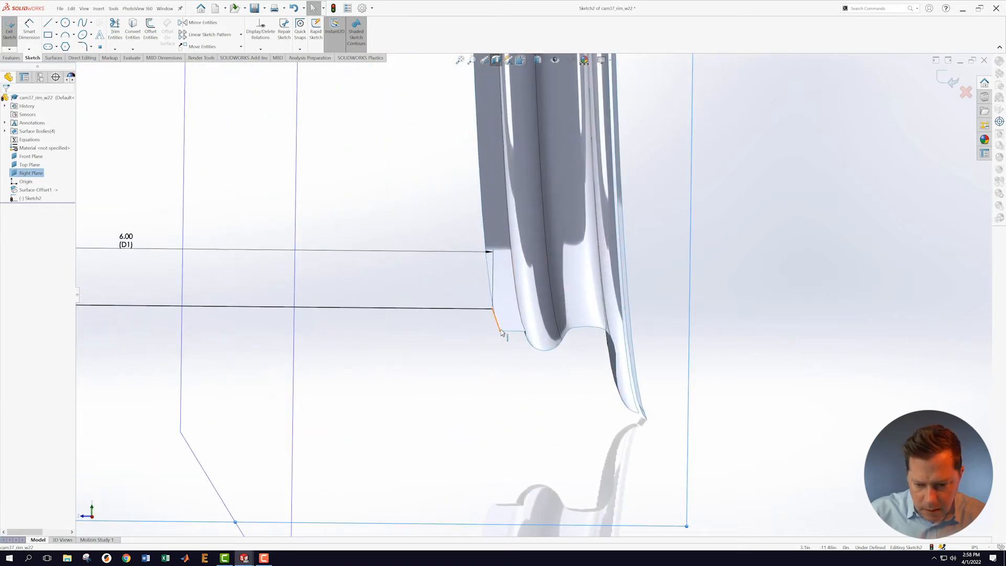
drag(500, 334, 498, 358)
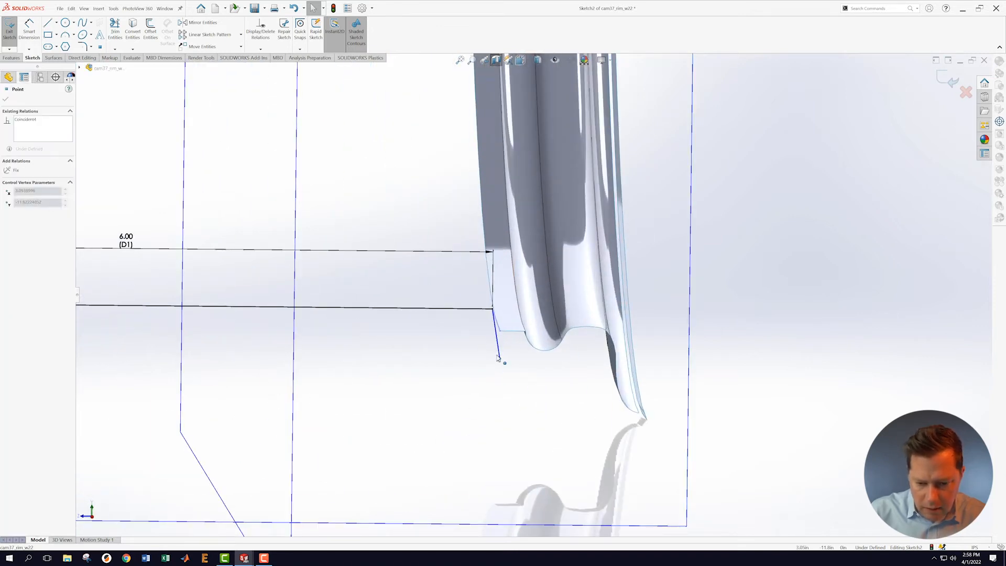
click(527, 370)
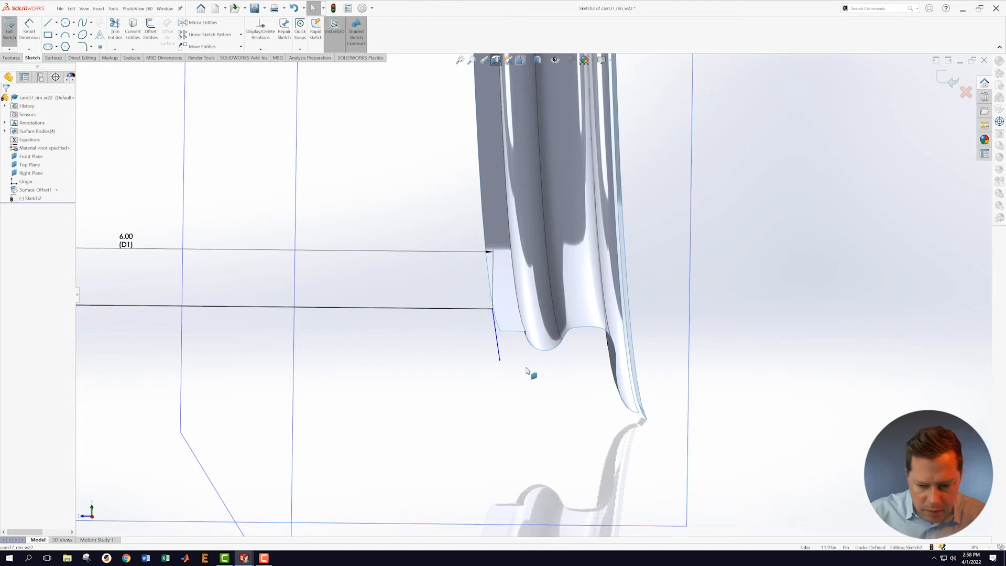
scroll(535, 371, up, 6)
scroll(543, 292, down, 1)
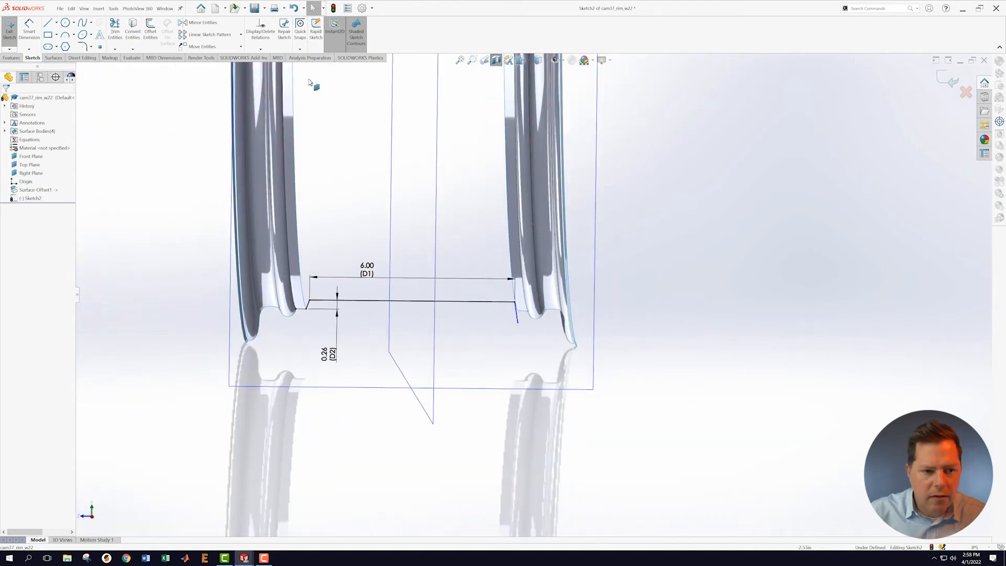
click(133, 49)
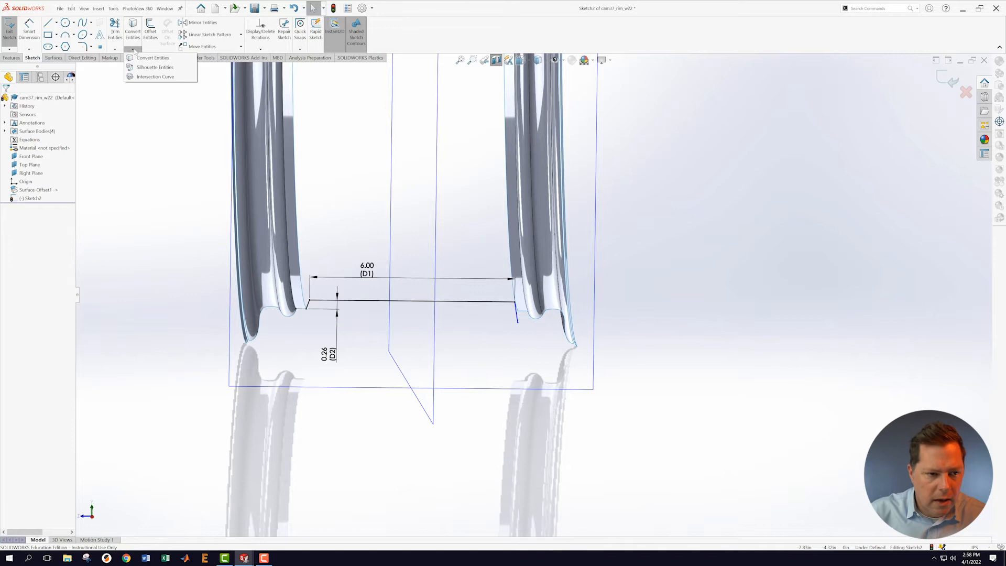
Step: Add an intersection curve from the right rim's inner face to the sketch
click(143, 77)
click(522, 307)
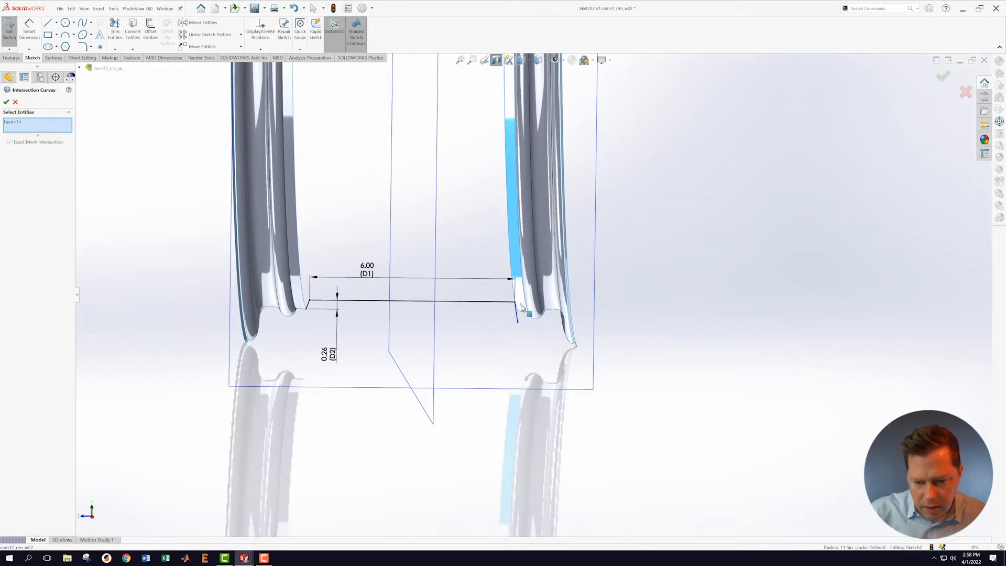
click(6, 102)
scroll(535, 333, down, 5)
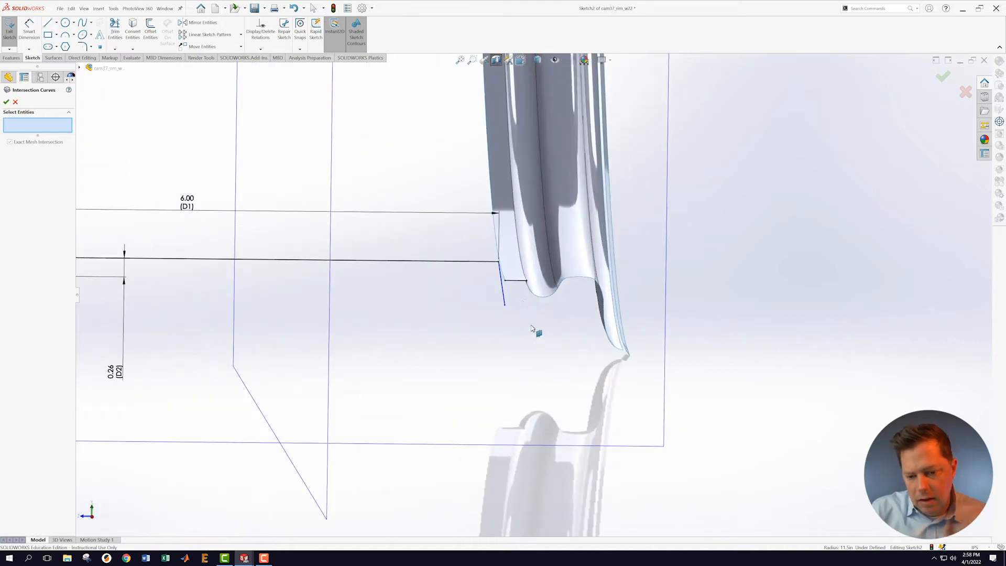
click(16, 102)
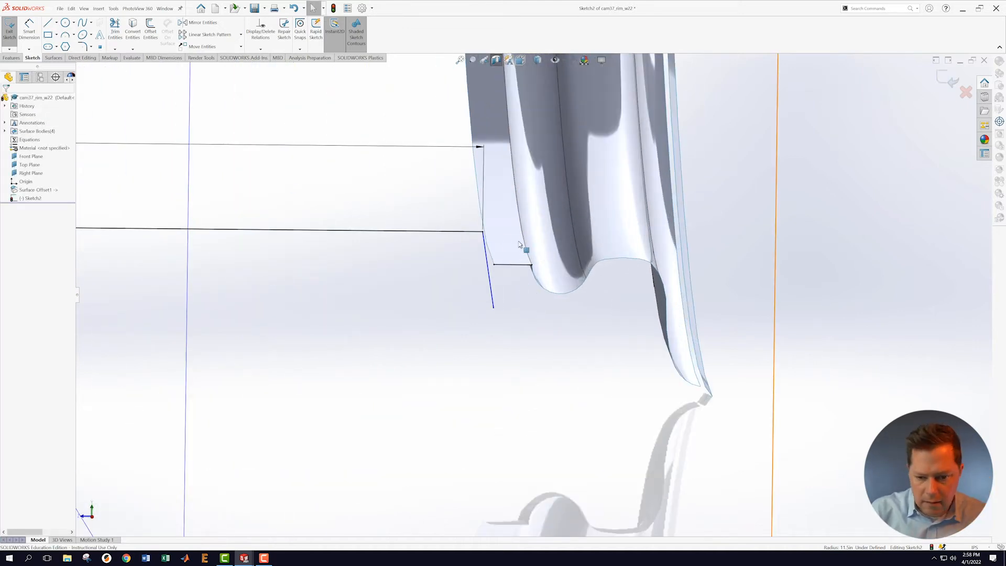
Step: Make the short line construction, make the loose endpoints coincident, and exit Sketch2
click(511, 268)
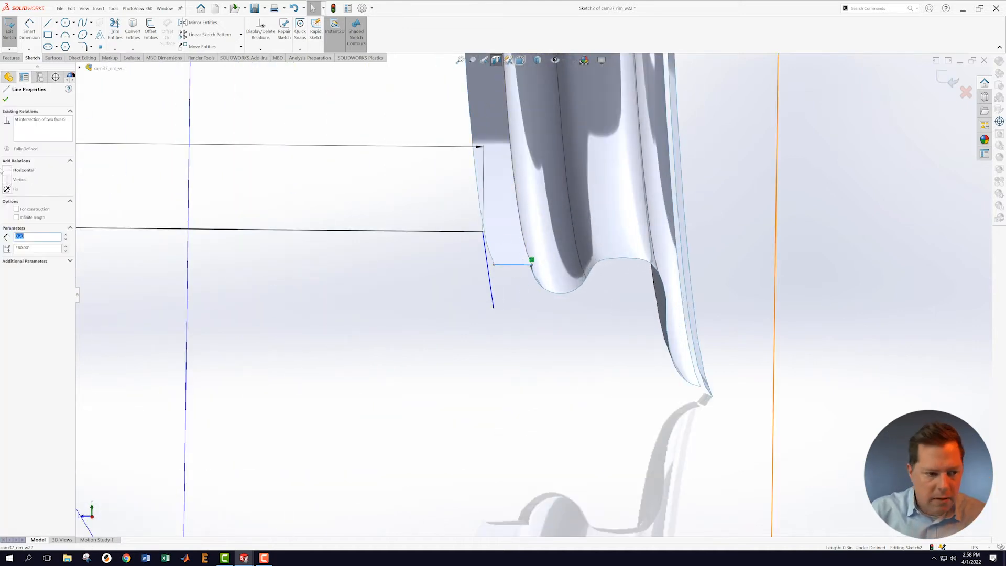
click(16, 209)
click(6, 99)
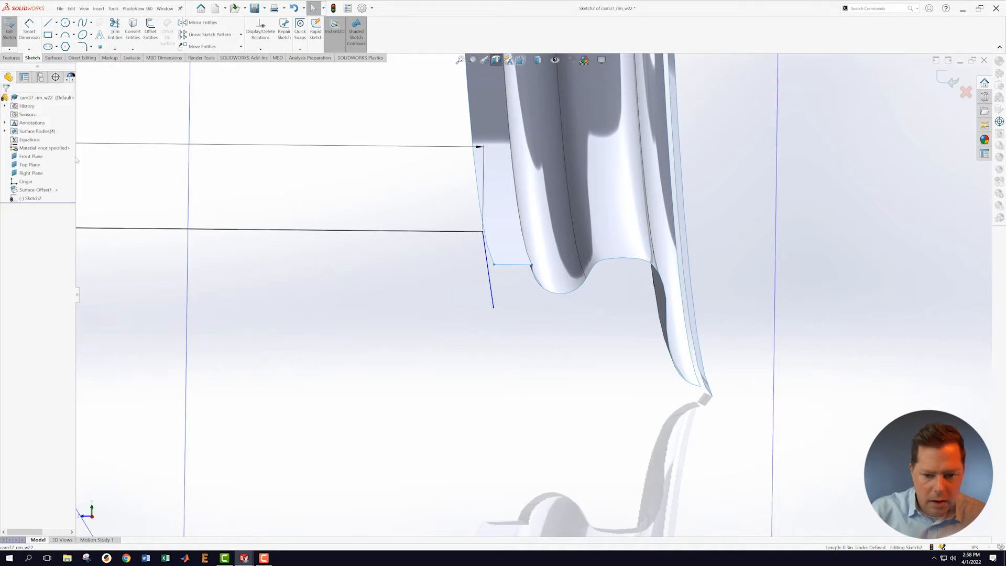
click(493, 308)
ctrl+click(494, 265)
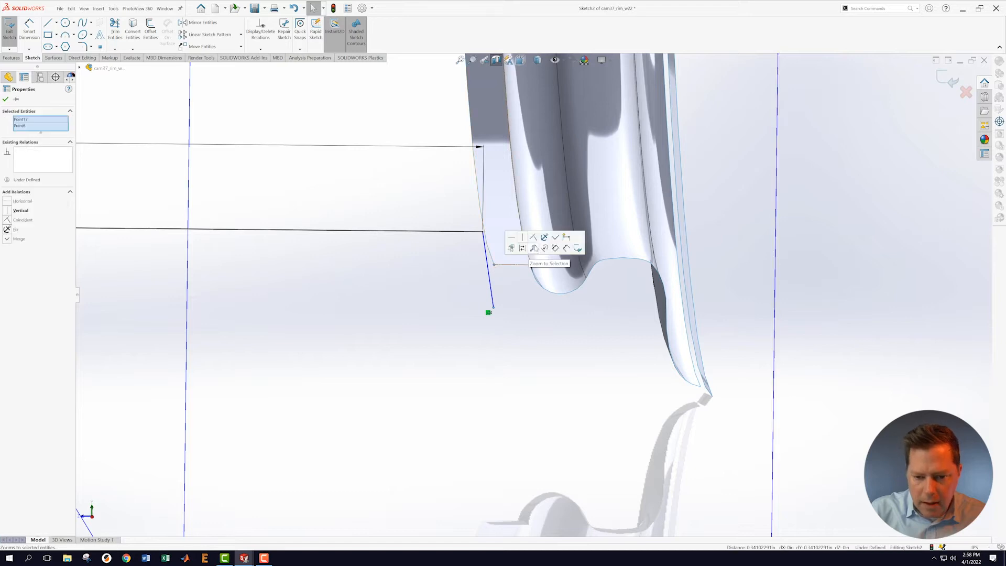
click(536, 238)
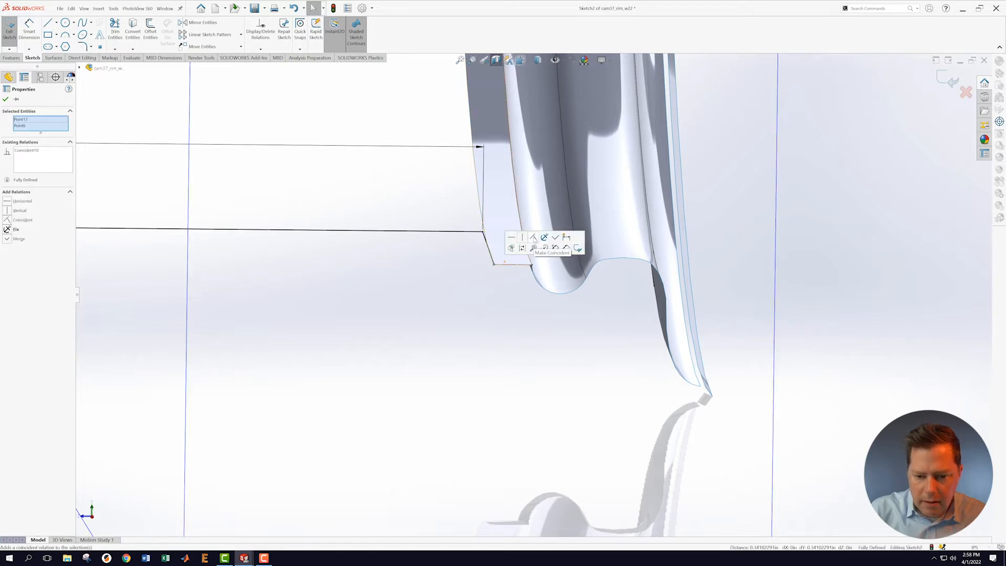
click(6, 99)
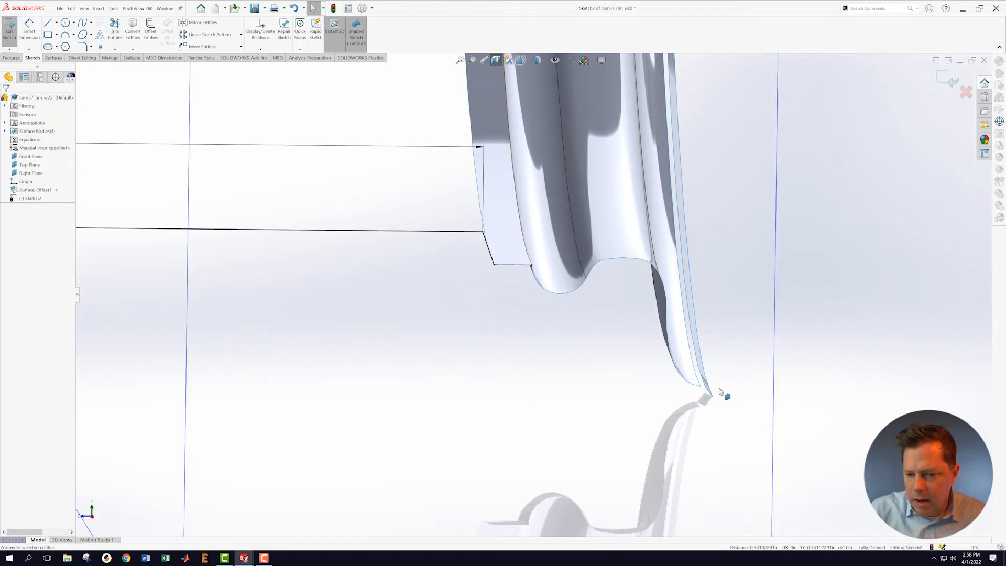
scroll(720, 392, up, 4)
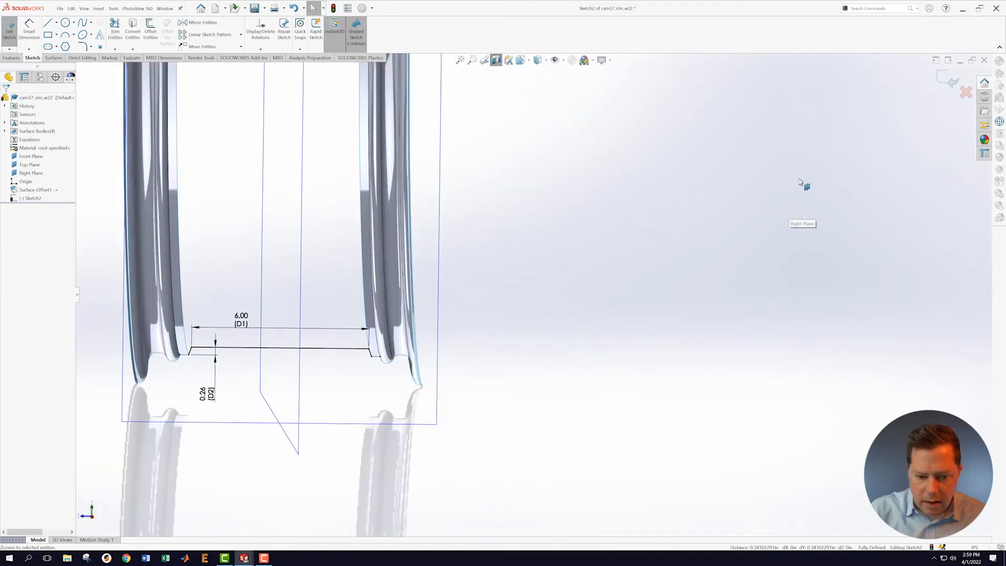
click(950, 85)
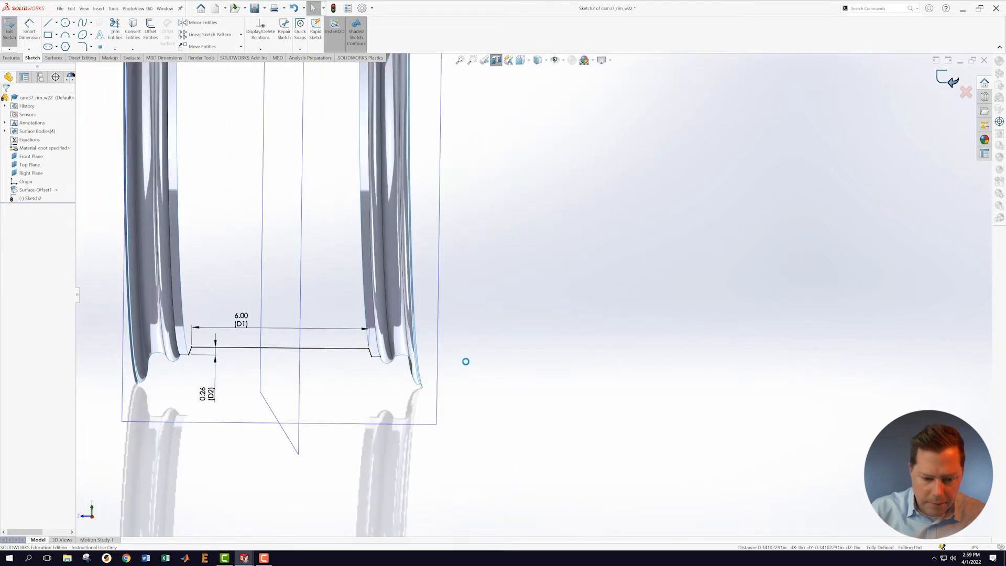
Step: Create reference axis Axis1 using Two Planes, from the Right Plane and the Top Plane
scroll(430, 369, up, 2)
scroll(429, 369, up, 2)
middle_drag(577, 359, 526, 315)
scroll(516, 310, down, 3)
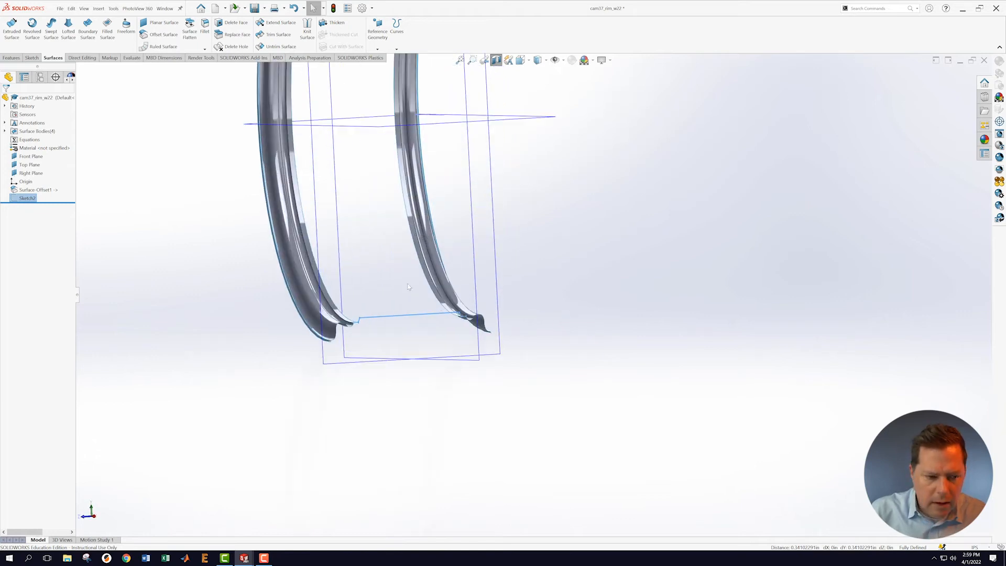
scroll(194, 223, up, 3)
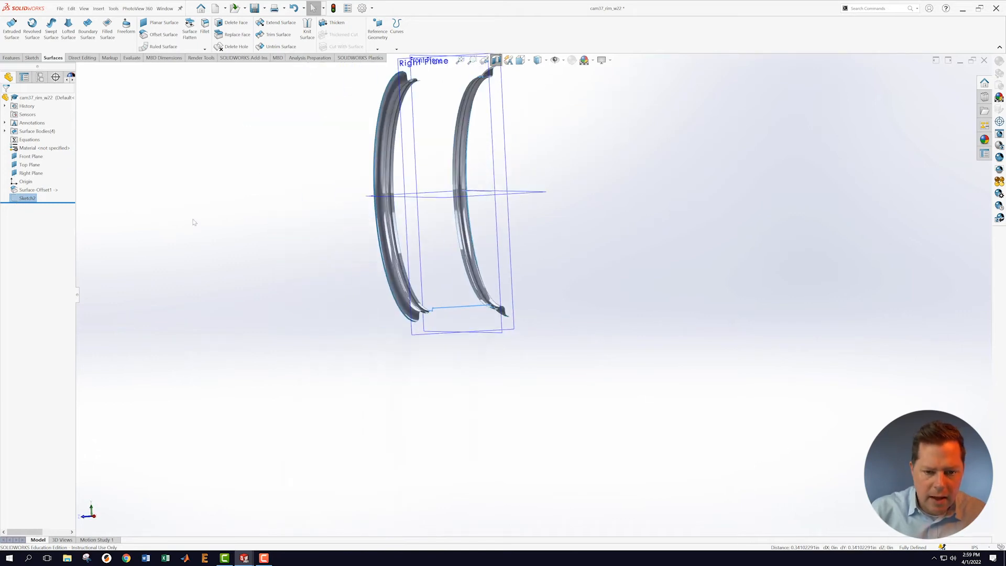
middle_drag(617, 239, 533, 197)
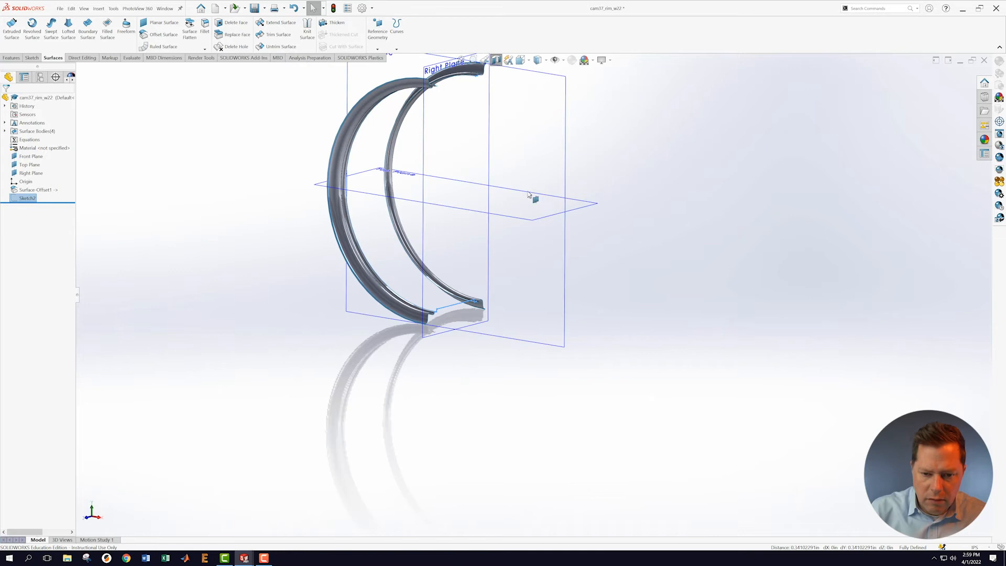
click(378, 49)
click(383, 67)
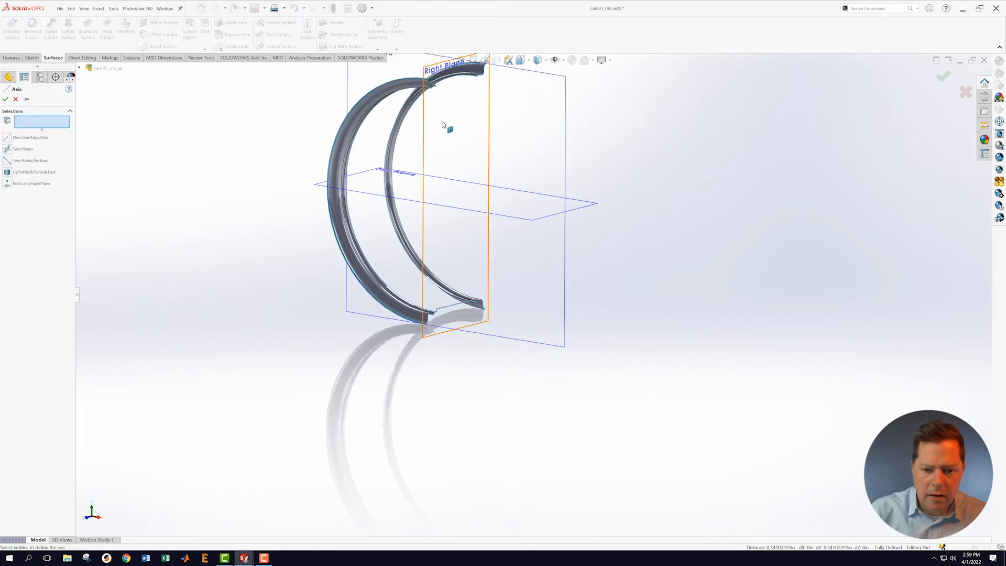
click(425, 146)
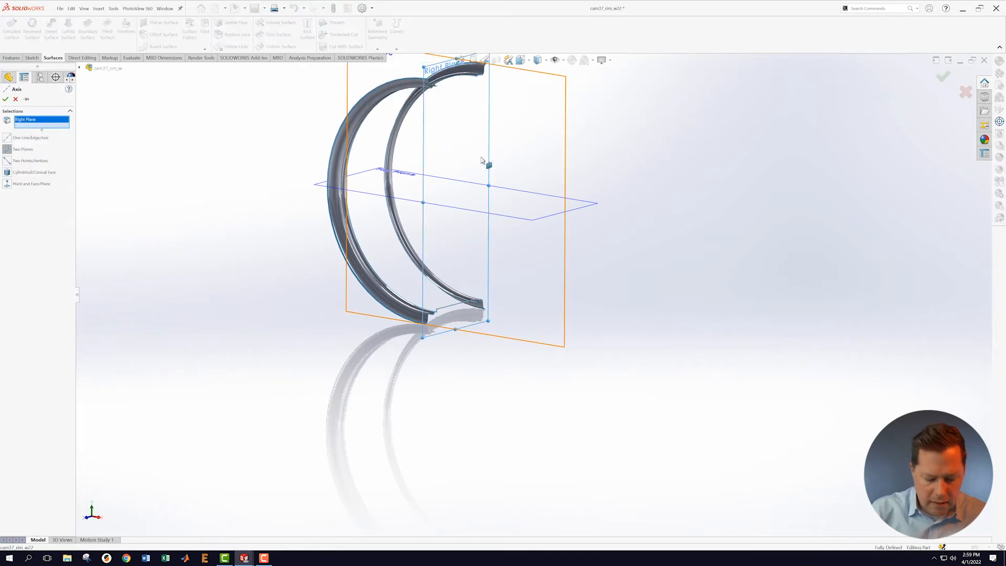
click(533, 224)
click(6, 99)
scroll(519, 236, down, 3)
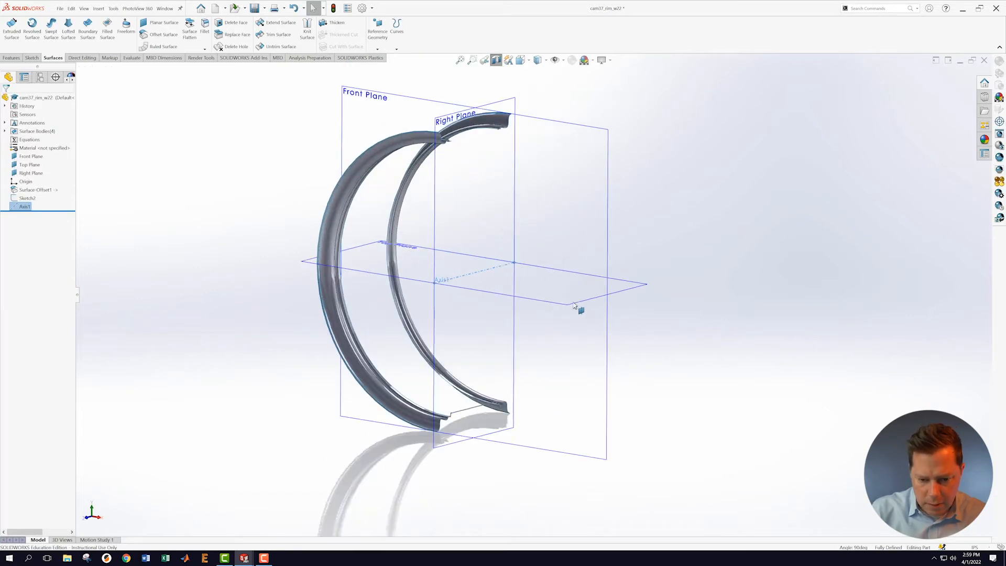
scroll(577, 303, down, 3)
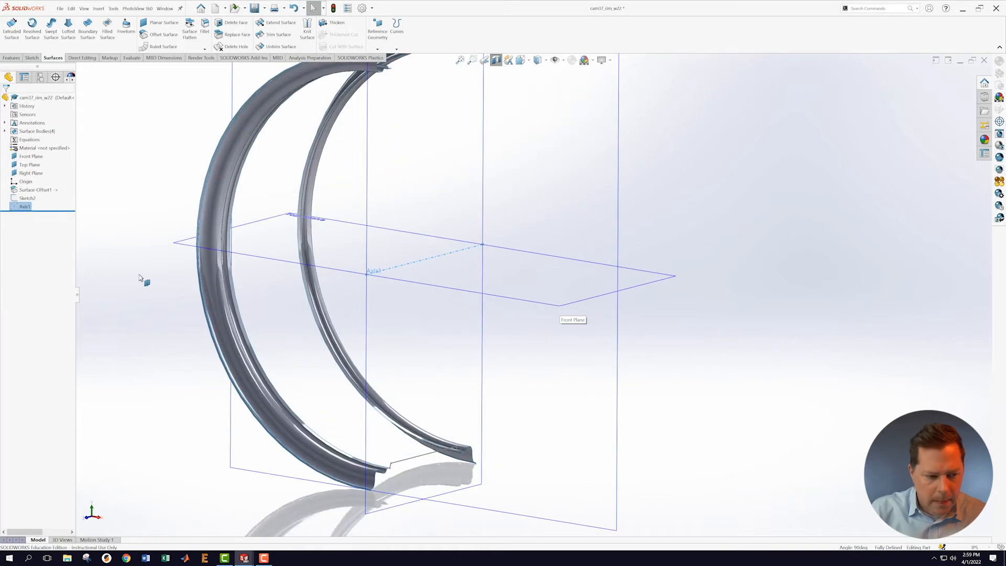
Step: Revolve Sketch2 a full 360° around Axis1 into Surface-Revolve1, then inspect the rim
click(27, 198)
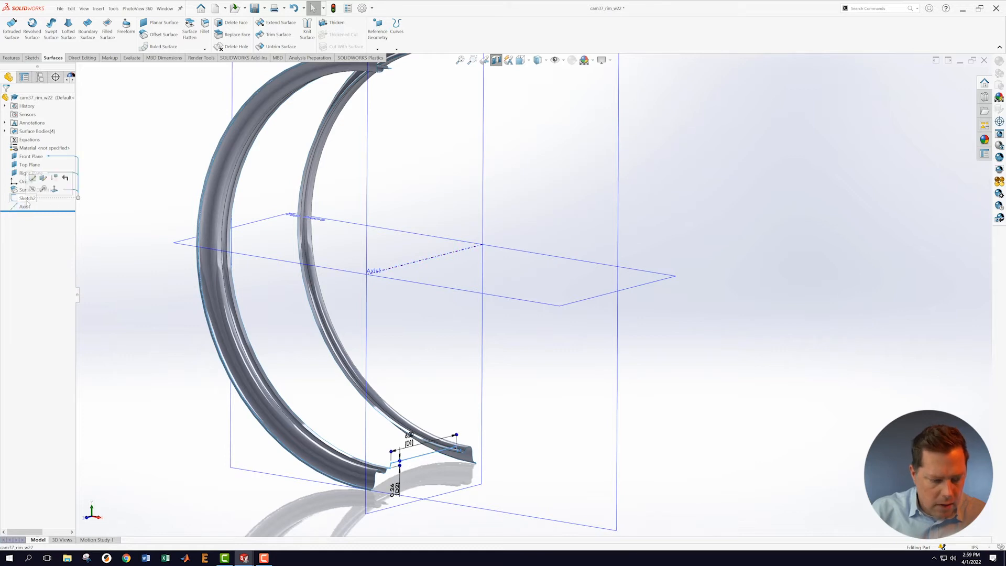
ctrl+click(24, 206)
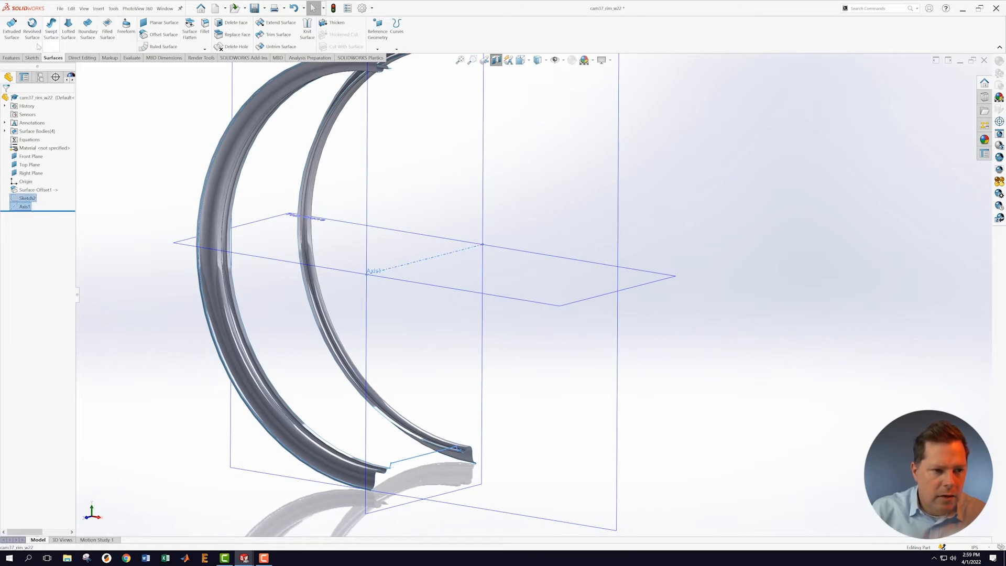
click(32, 26)
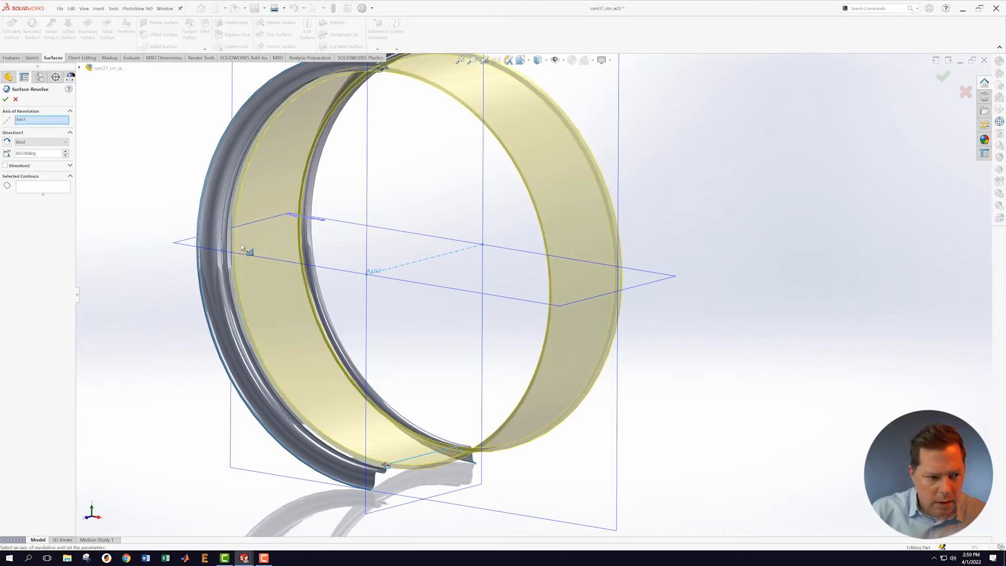
click(5, 100)
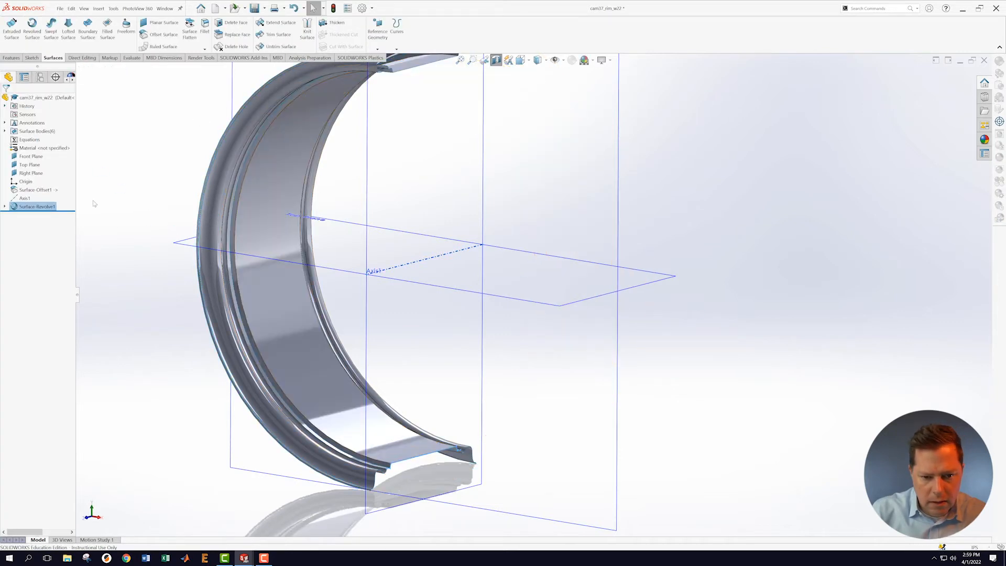
scroll(323, 314, up, 2)
middle_drag(648, 283, 705, 212)
click(818, 138)
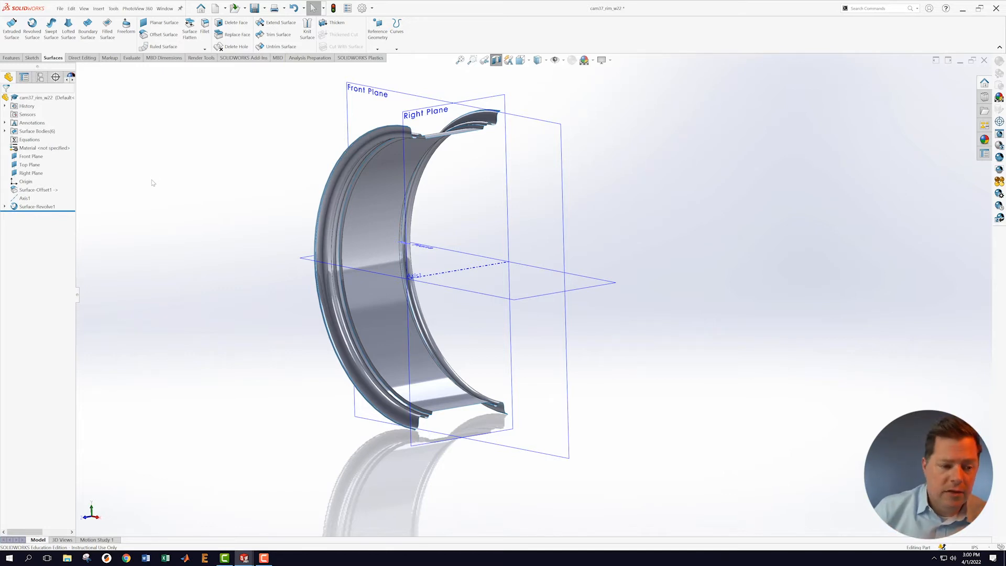
Step: Start a new sketch on the Right Plane and view it Normal To
scroll(658, 157, up, 2)
scroll(582, 156, down, 2)
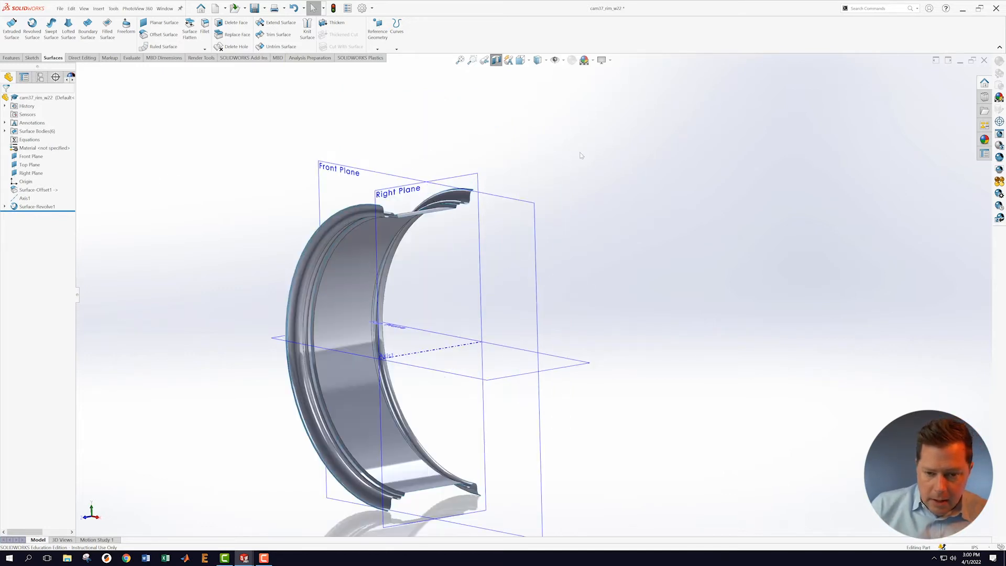
scroll(608, 299, up, 2)
scroll(569, 269, down, 2)
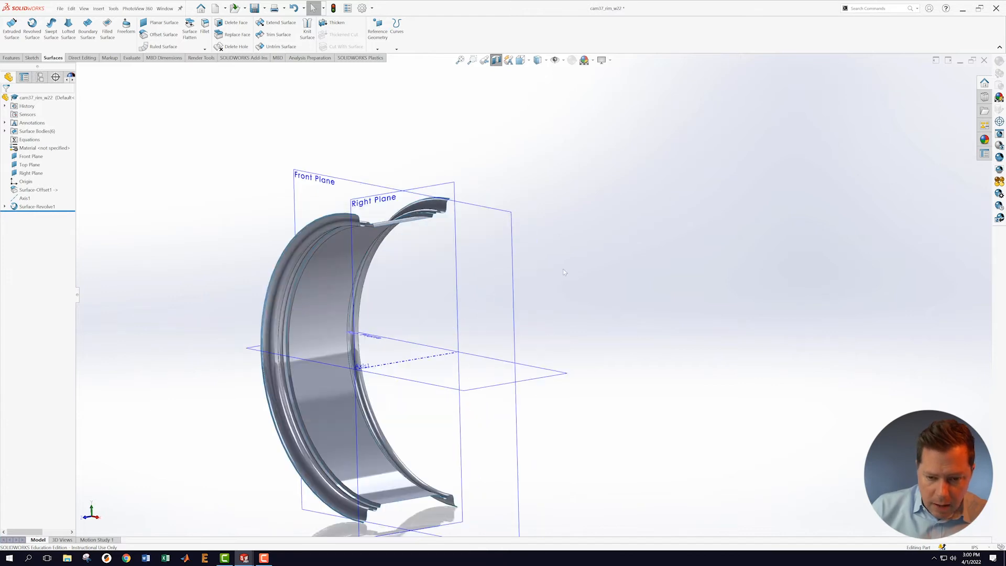
right_click(453, 185)
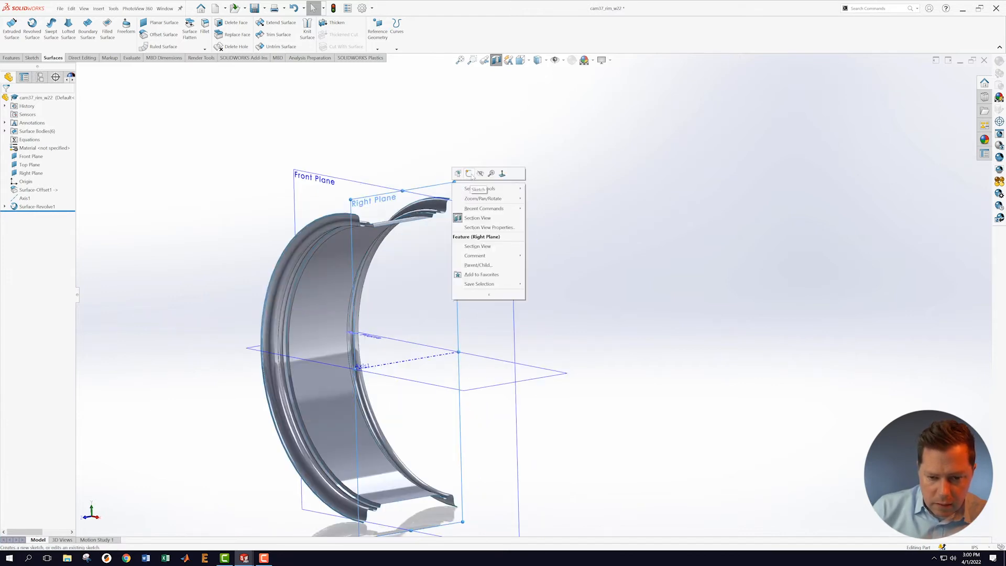
click(470, 174)
right_click(31, 216)
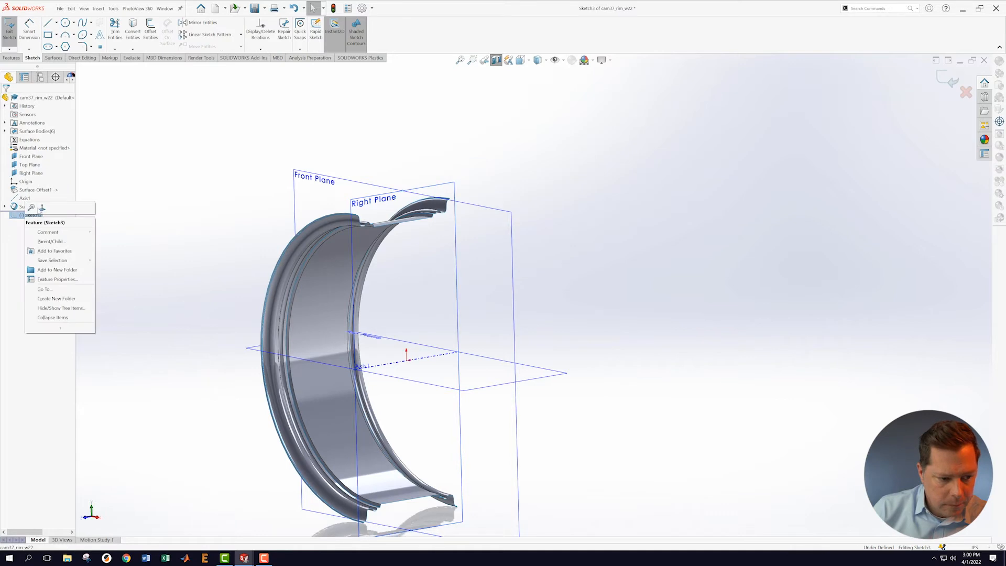
click(44, 209)
Step: Inspect the rim from several angles, then exit Sketch3 choosing Discard Changes and Exit
middle_drag(374, 272, 277, 279)
right_click(30, 218)
click(44, 210)
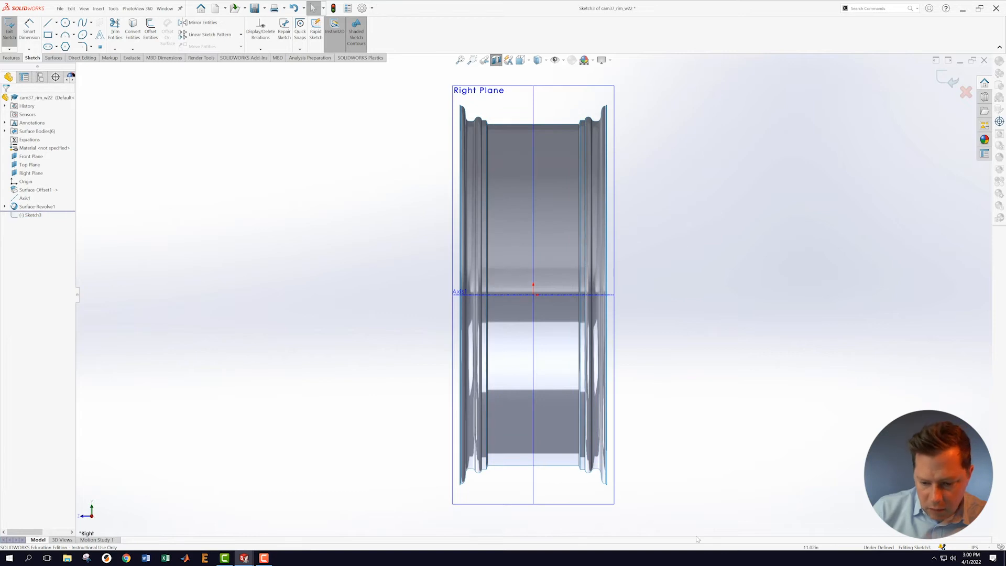
scroll(650, 528, down, 2)
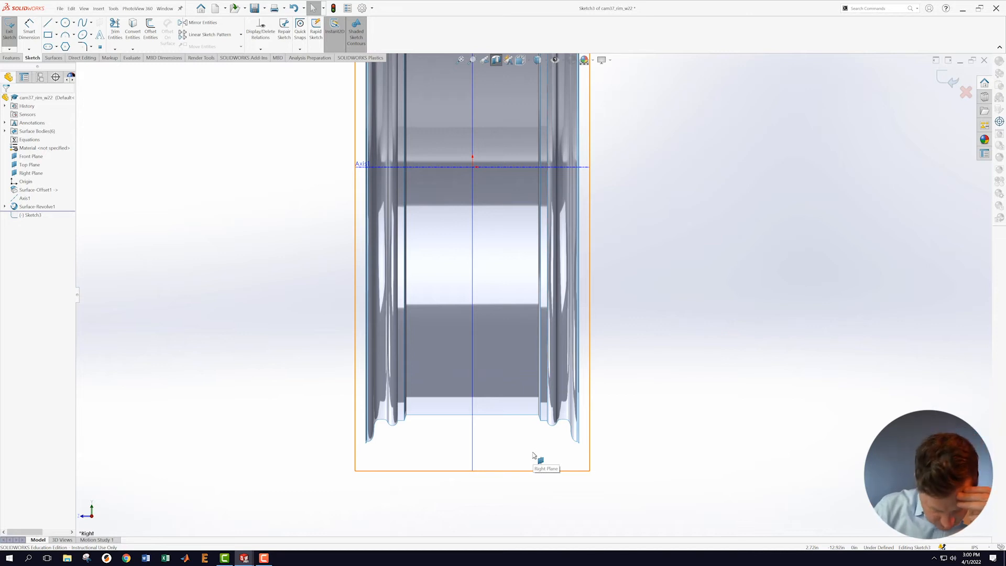
scroll(586, 460, down, 2)
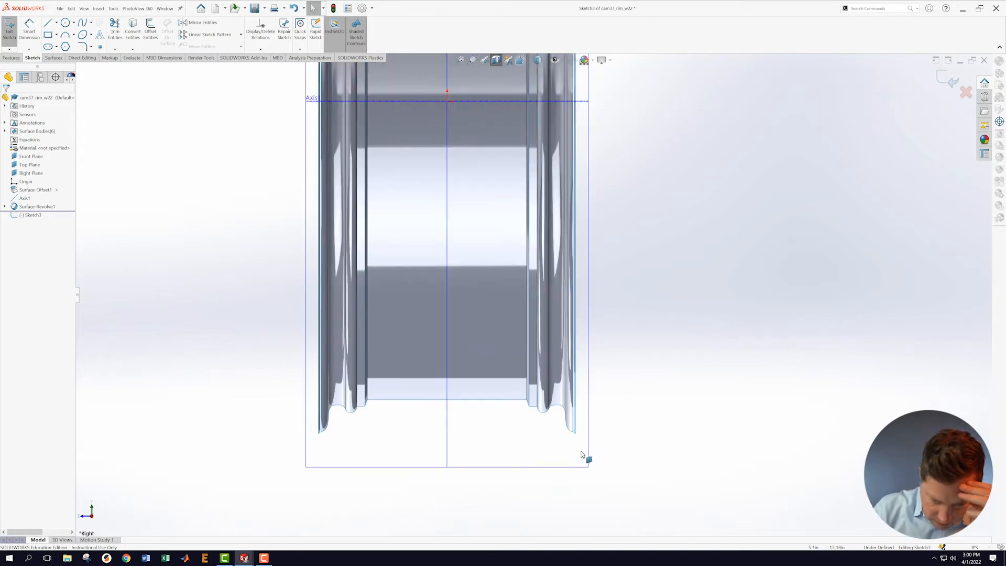
scroll(577, 419, down, 3)
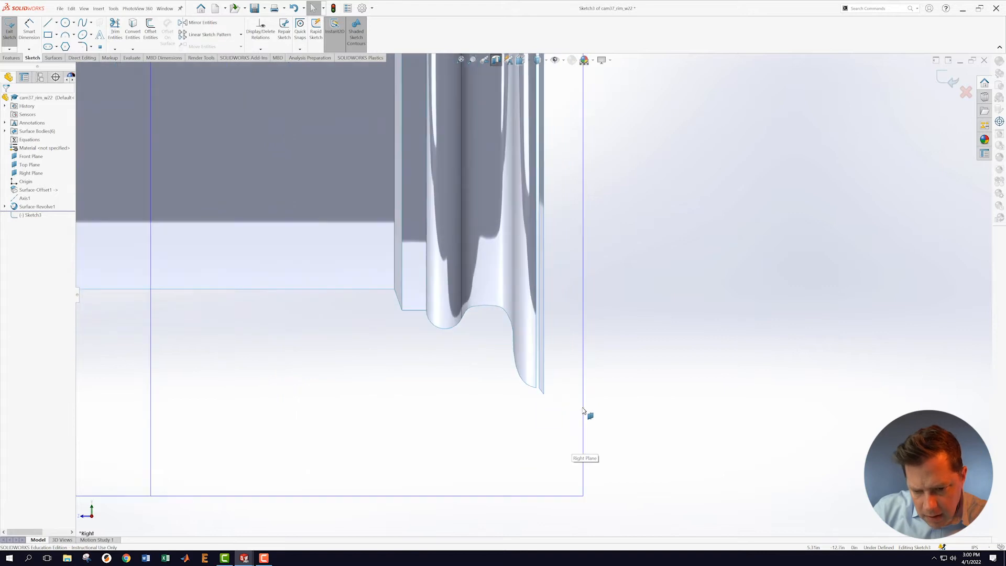
mouse_move(575, 404)
middle_down()
mouse_move(566, 386)
mouse_move(579, 386)
mouse_move(577, 348)
mouse_move(551, 413)
middle_up()
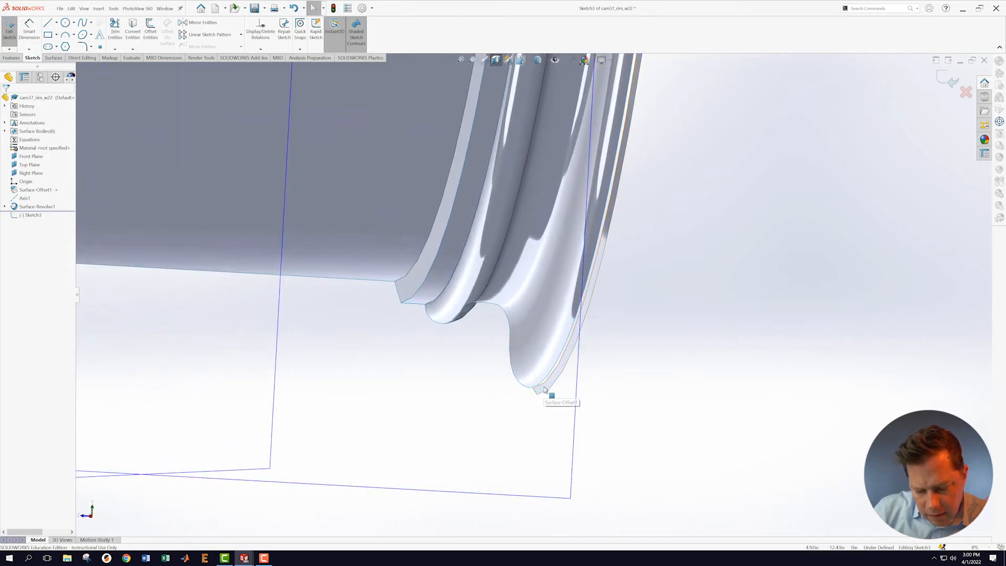
scroll(537, 396, up, 5)
scroll(507, 337, down, 1)
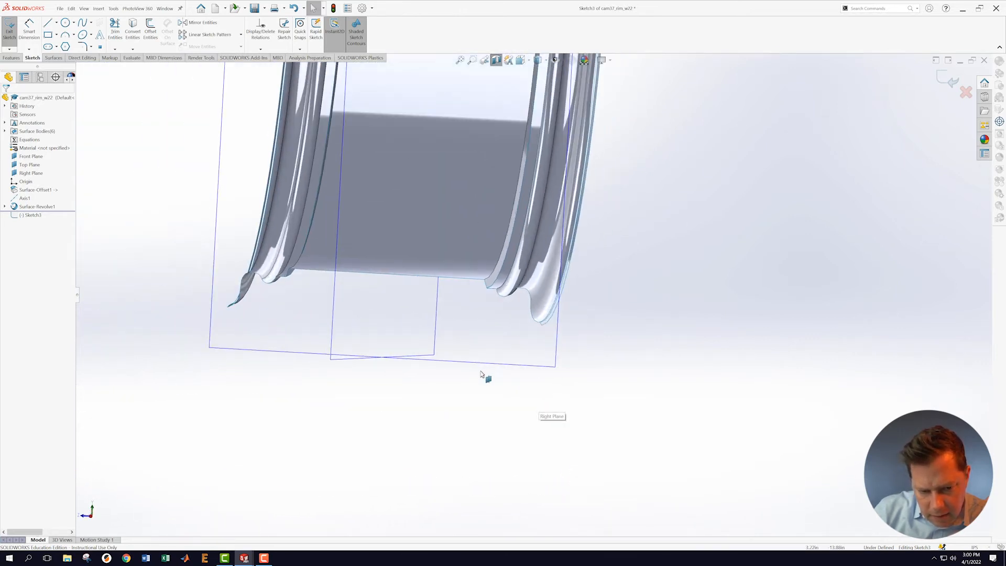
scroll(397, 345, up, 3)
mouse_move(352, 325)
middle_down()
mouse_move(357, 294)
mouse_move(373, 307)
mouse_move(368, 317)
mouse_move(356, 306)
mouse_move(353, 285)
mouse_move(367, 276)
mouse_move(373, 285)
middle_up()
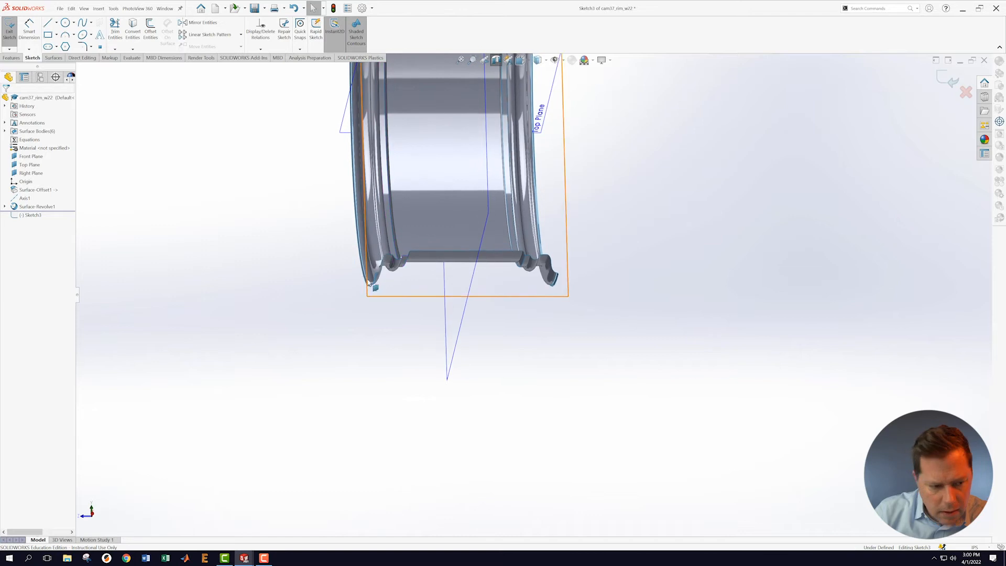
scroll(445, 267, down, 3)
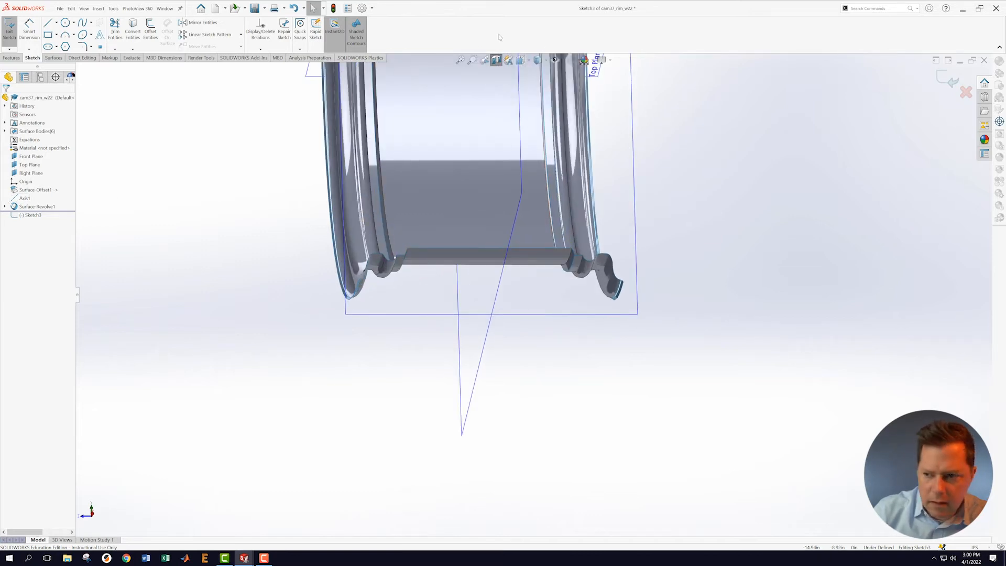
click(966, 93)
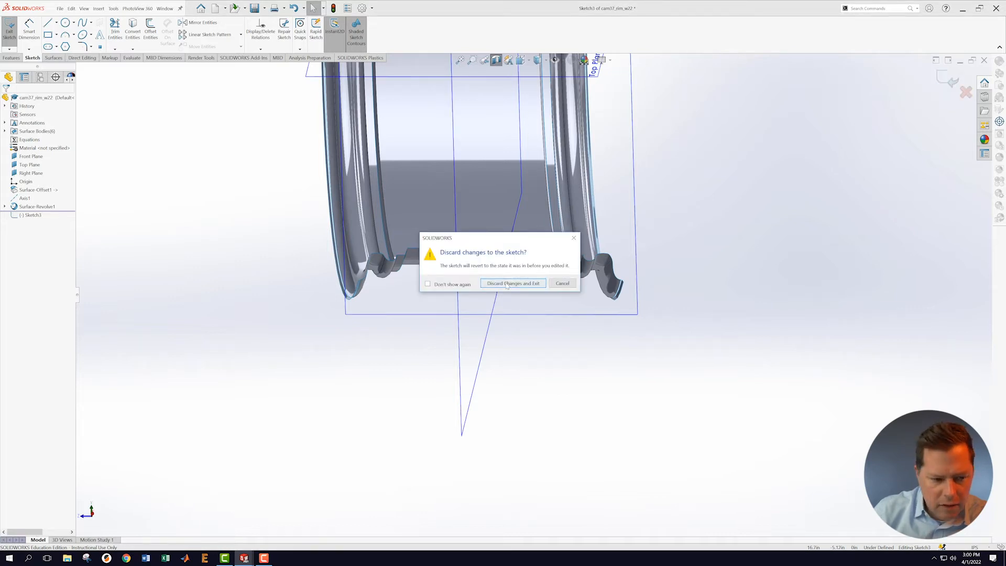
click(513, 283)
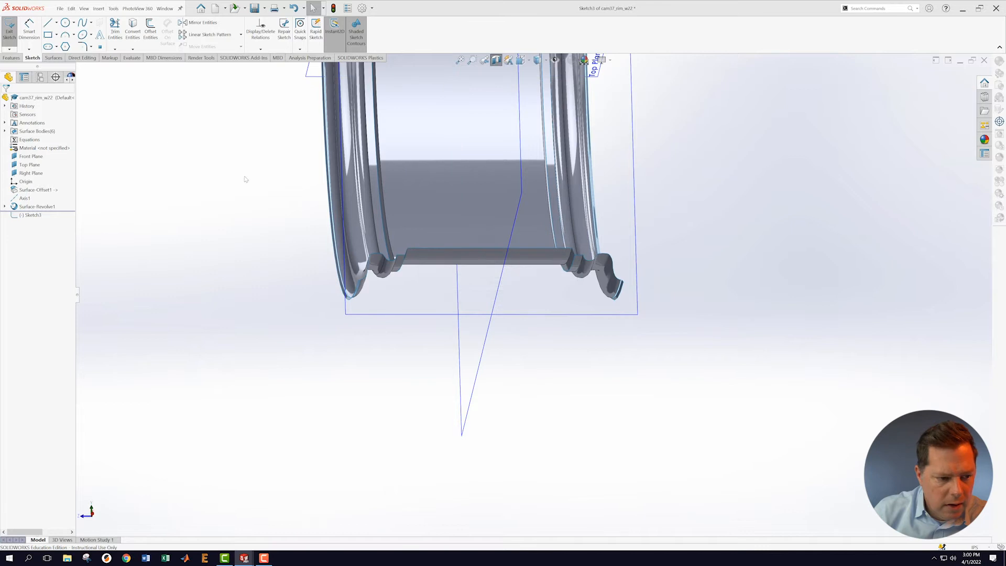
Step: Save the cam37_rim_w22 part with File > Save
click(60, 9)
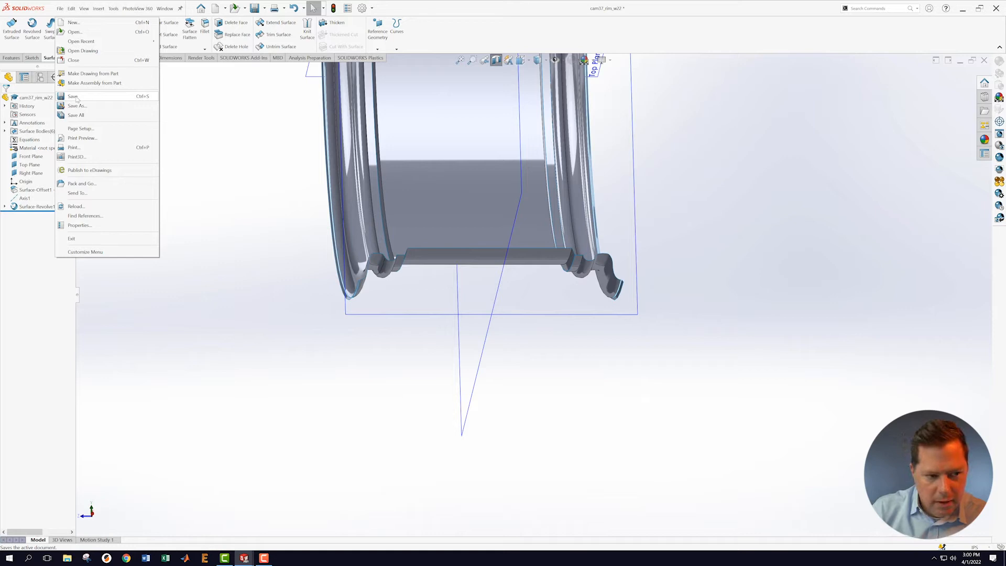
click(74, 97)
scroll(347, 339, down, 6)
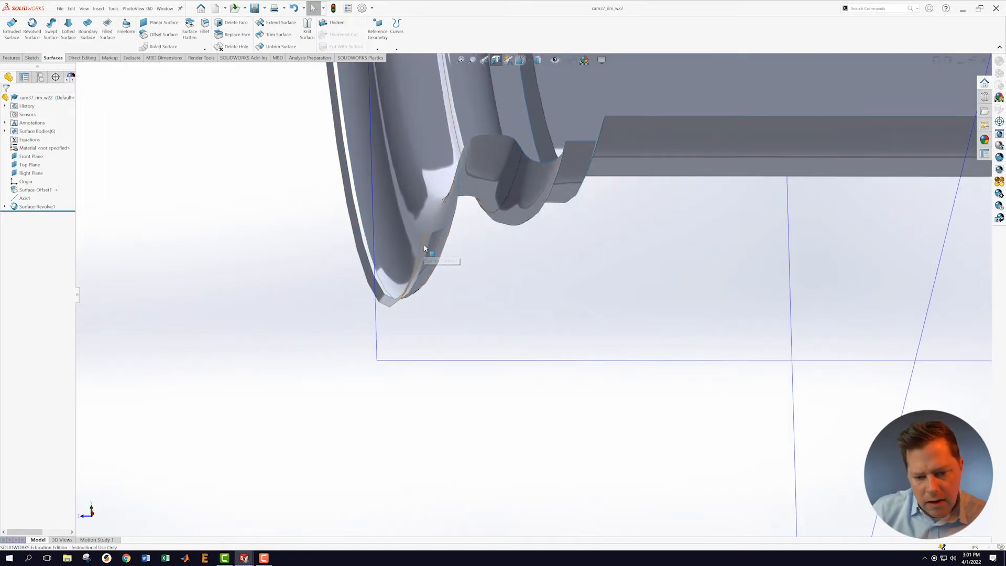
click(164, 8)
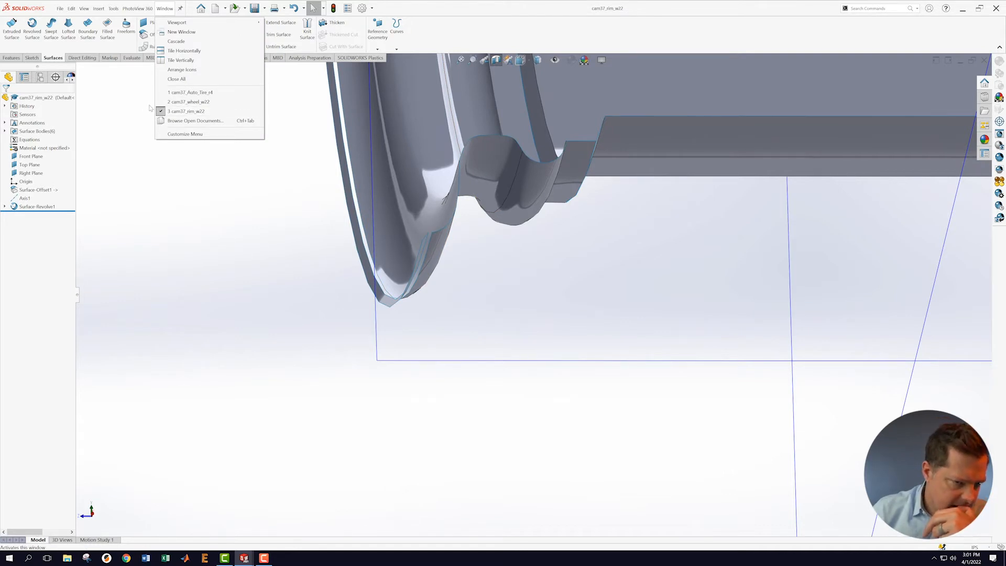
Step: Switch to the cam37_wheel_w22 assembly and zoom into the tire cross-section at the rim edge
click(179, 104)
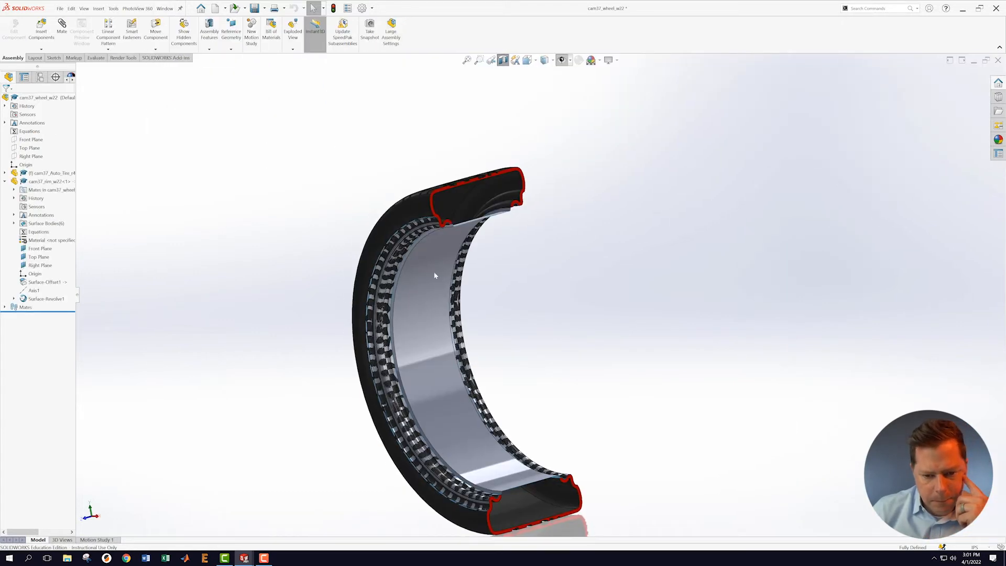
scroll(560, 320, down, 2)
middle_drag(540, 252, 498, 221)
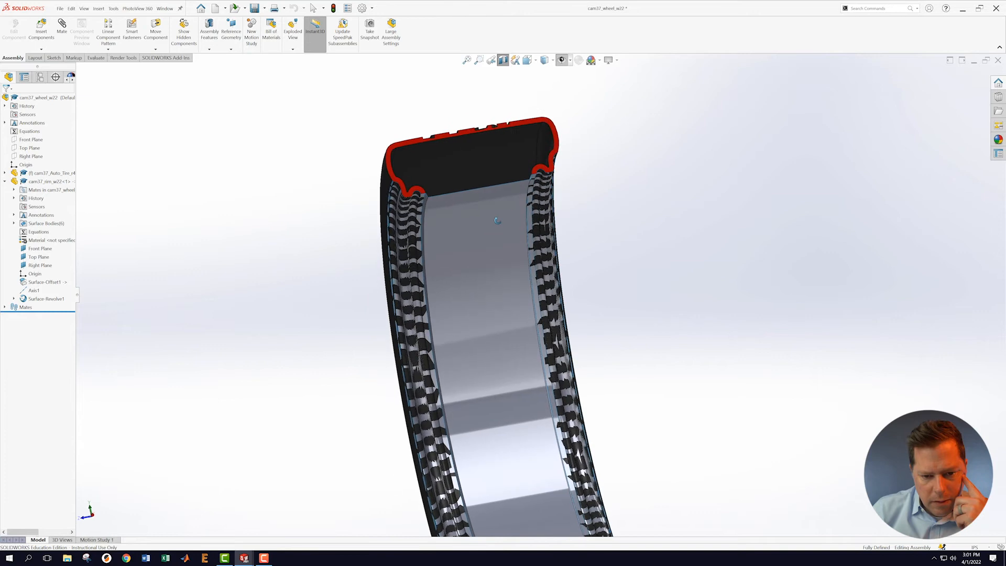
scroll(417, 198, down, 5)
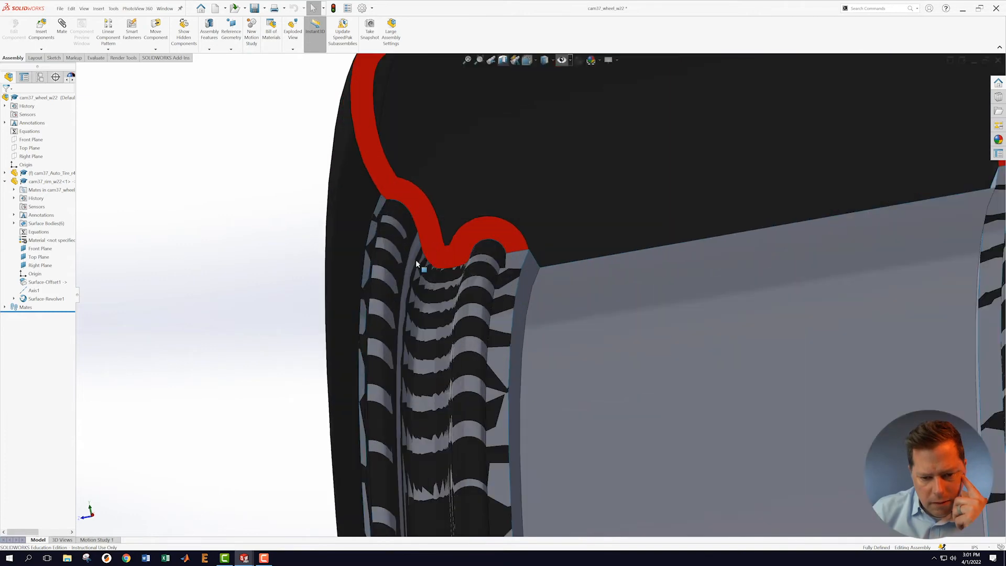
scroll(361, 249, down, 3)
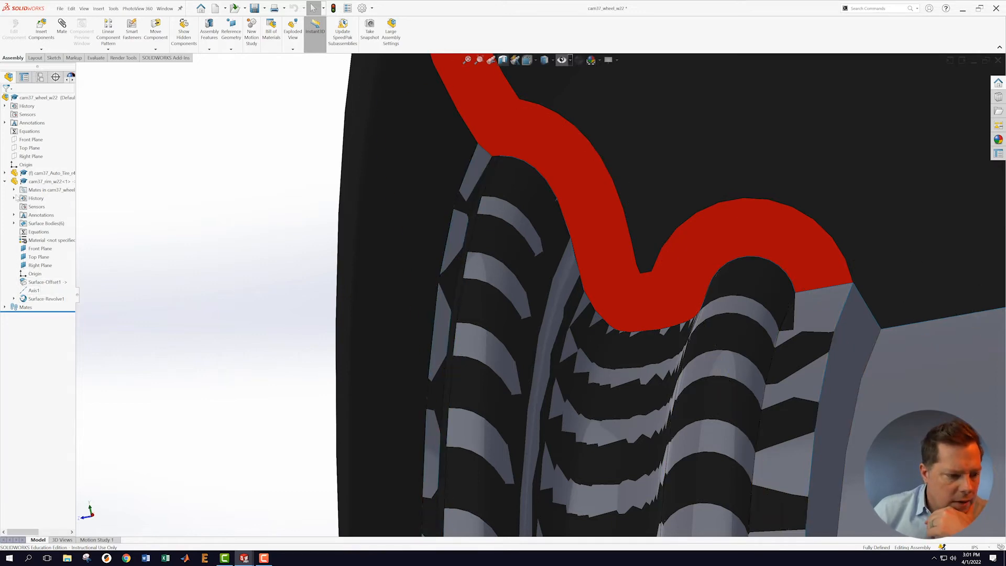
right_click(29, 181)
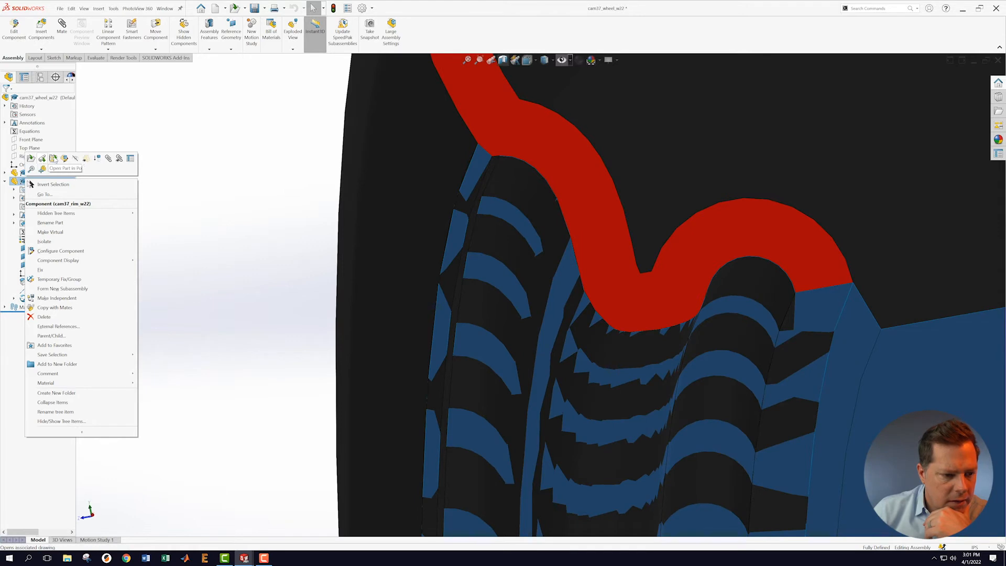
Step: Edit the rim part in context and open Surface-Offset1 for editing
click(64, 157)
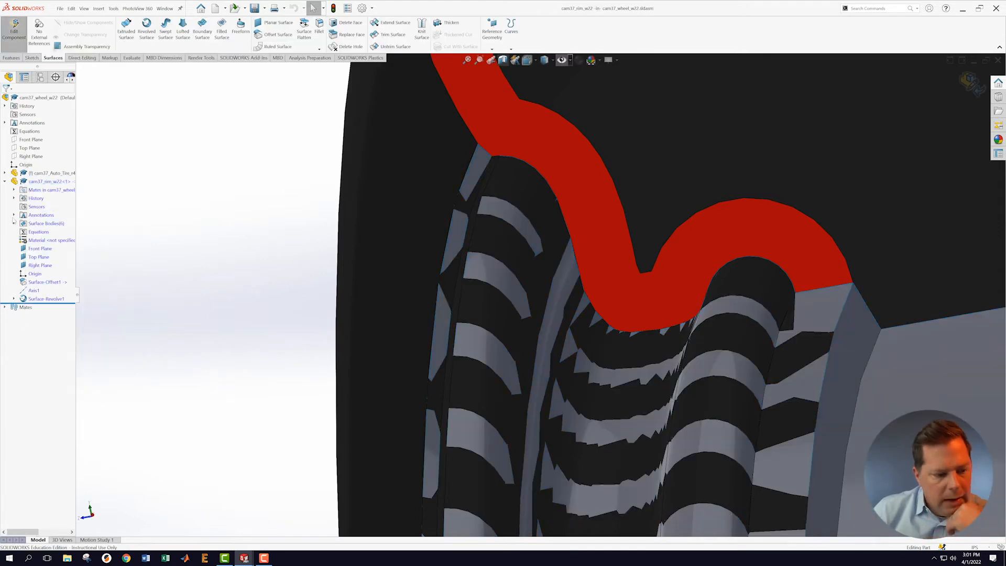
right_click(32, 285)
click(38, 263)
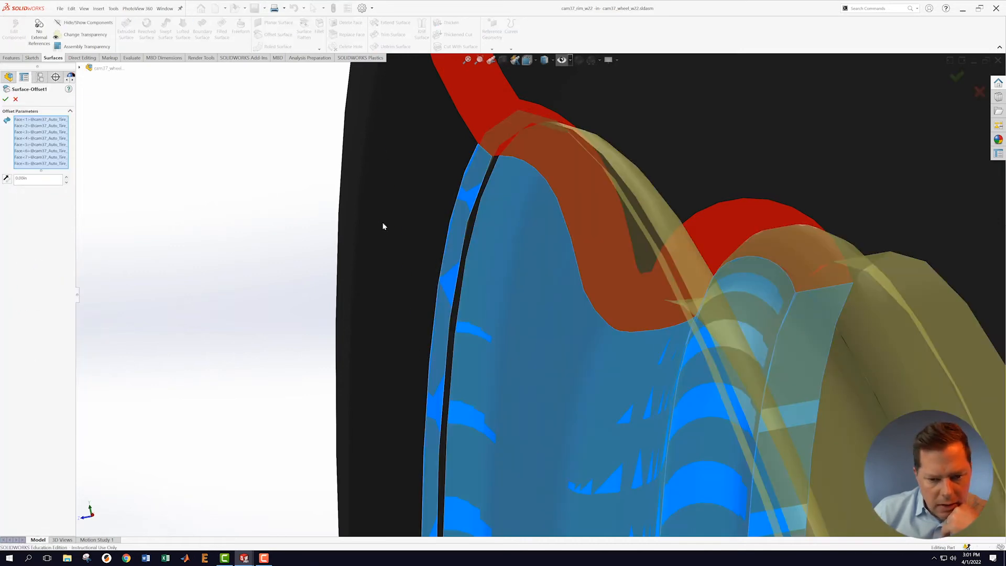
Step: Remove Face<4> and a stray face from the offset set, adding another tire bead face
click(453, 239)
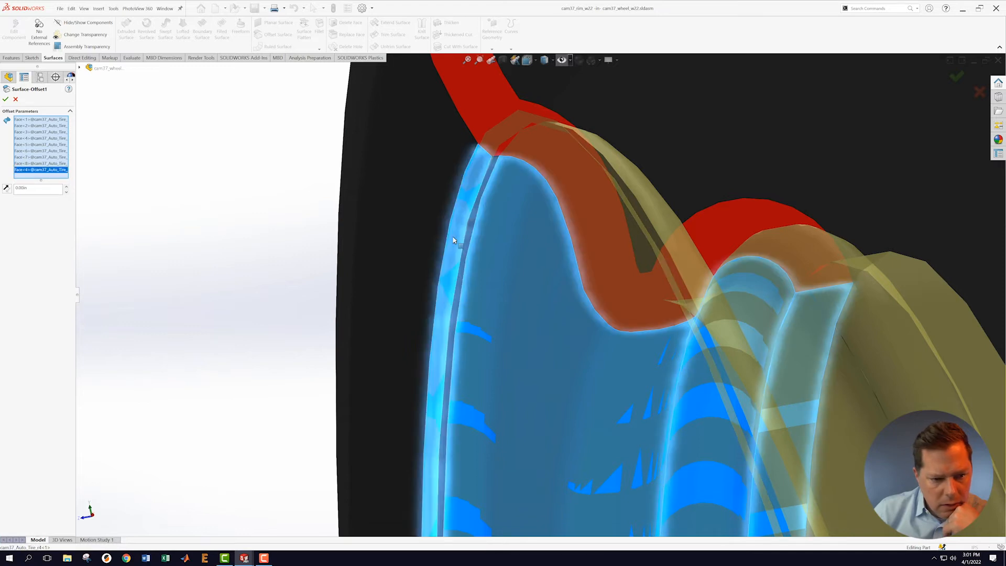
right_click(24, 172)
click(41, 185)
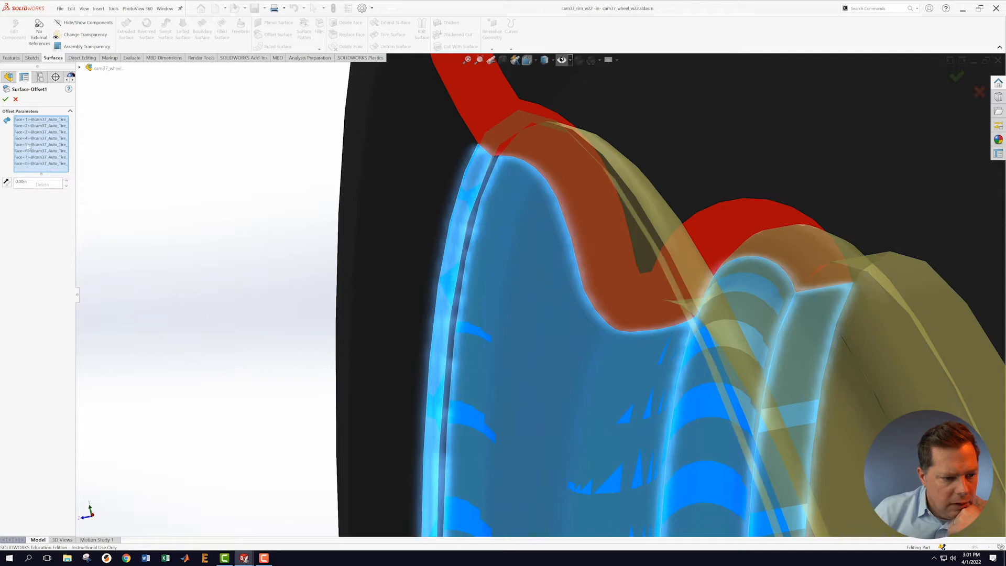
right_click(26, 139)
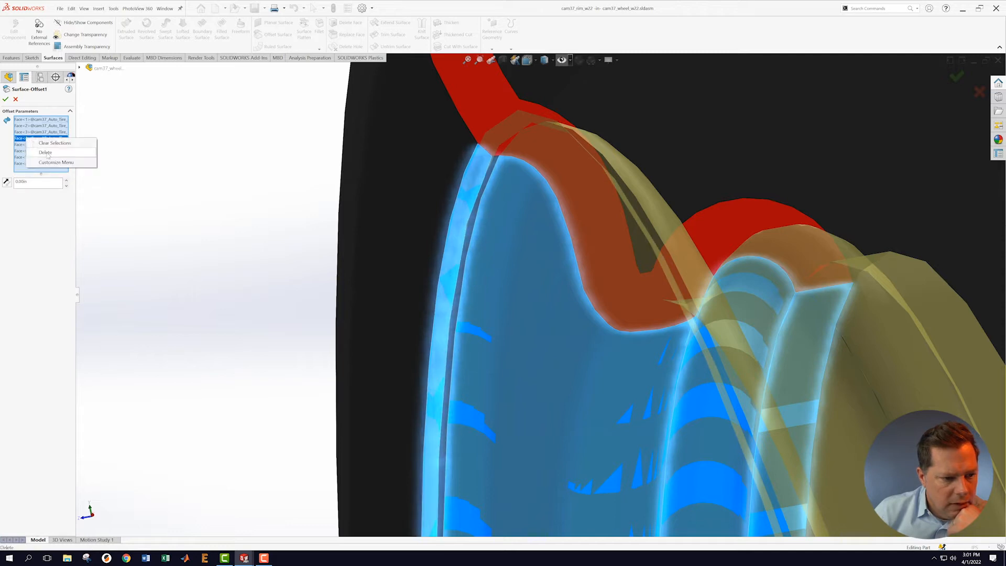
click(47, 152)
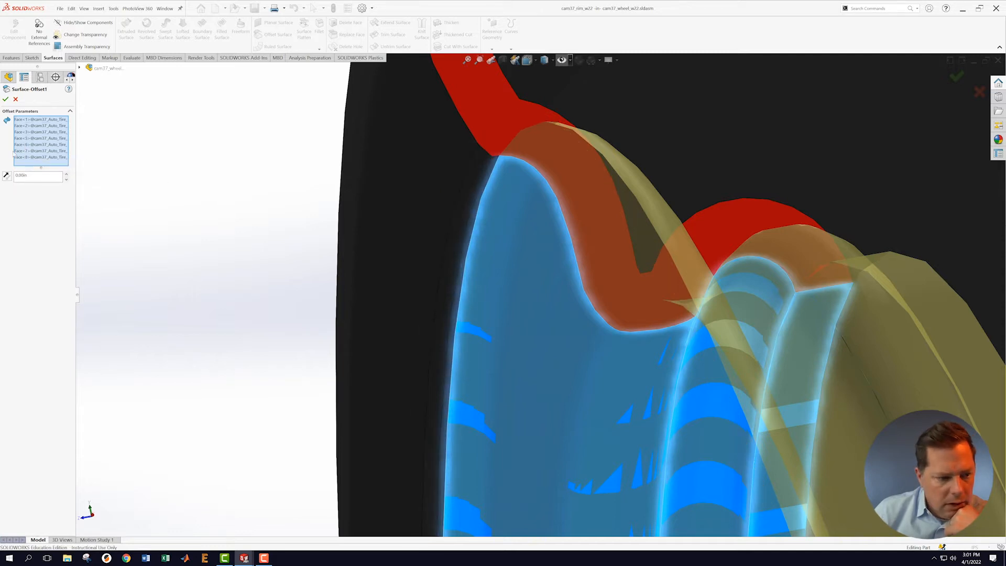
click(472, 232)
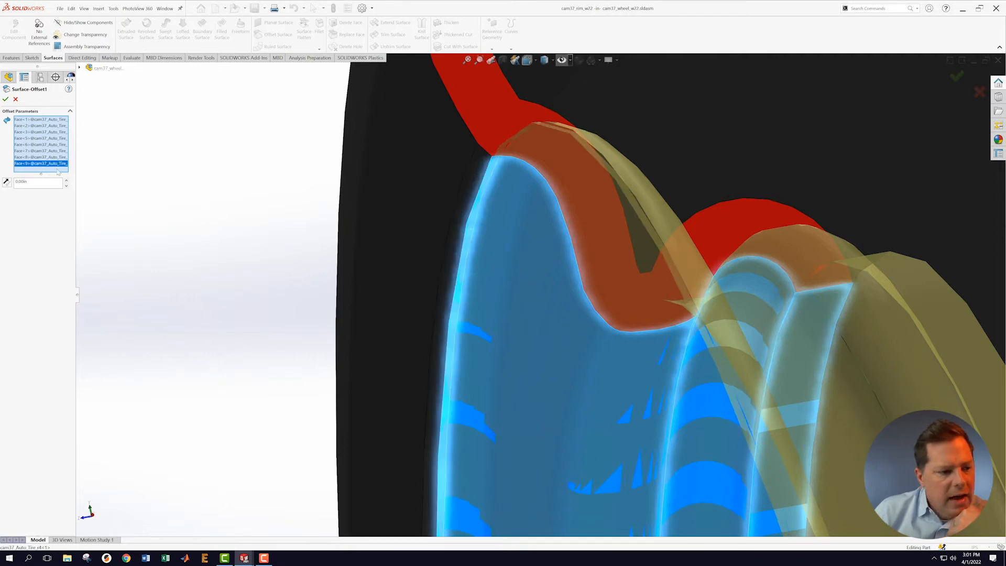
Step: Swap Face<8> for the remaining tire bead face Face<10> and confirm Surface-Offset1
scroll(709, 312, up, 10)
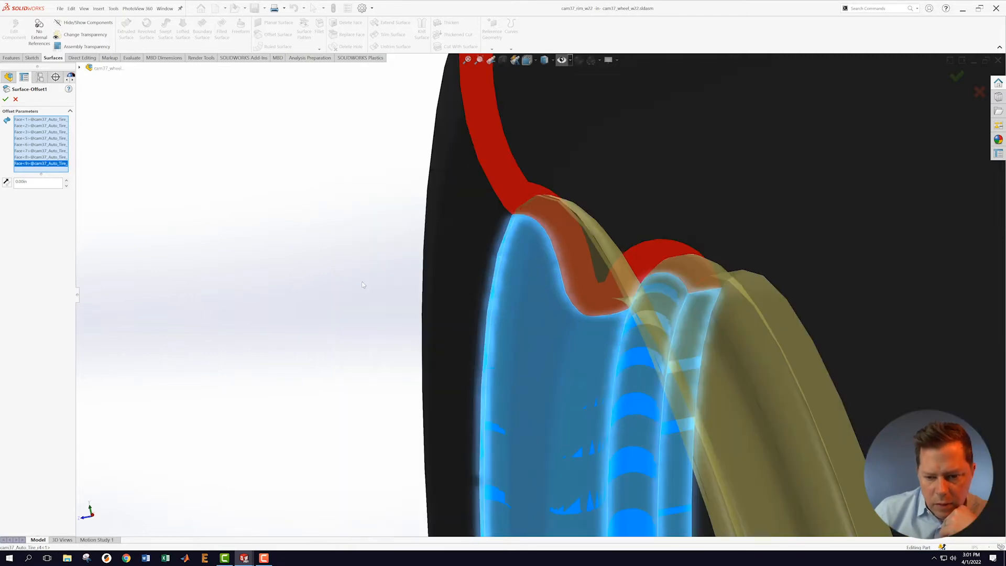
scroll(714, 322, down, 5)
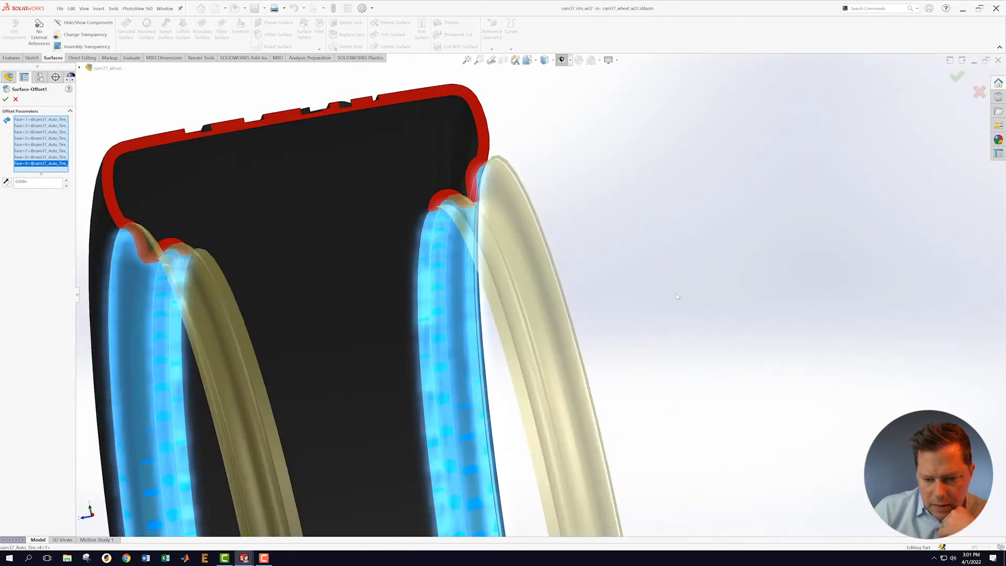
mouse_move(689, 271)
middle_down()
mouse_move(669, 269)
mouse_move(682, 290)
middle_up()
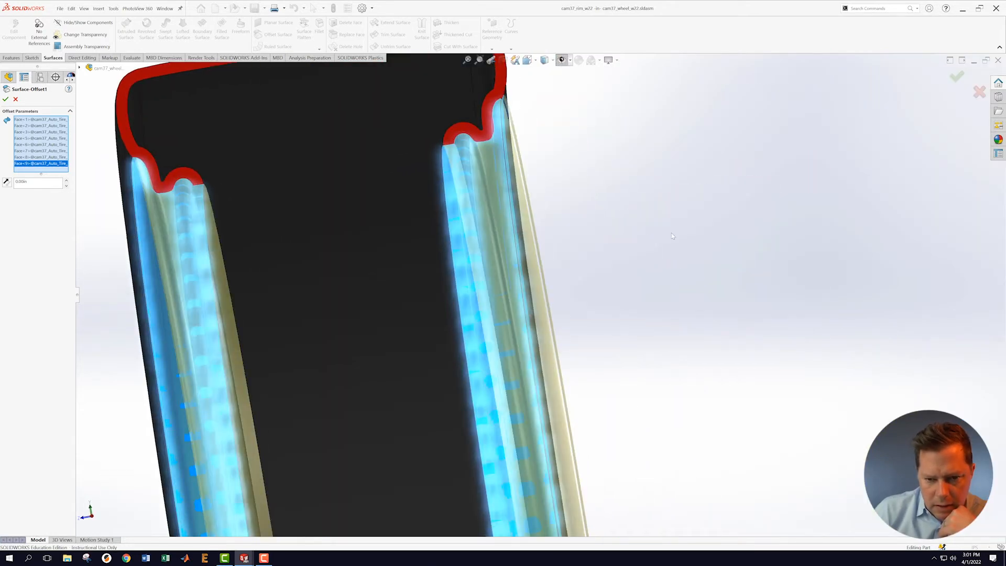
scroll(638, 183, down, 3)
scroll(639, 183, down, 2)
middle_drag(627, 175, 571, 160)
scroll(895, 329, up, 4)
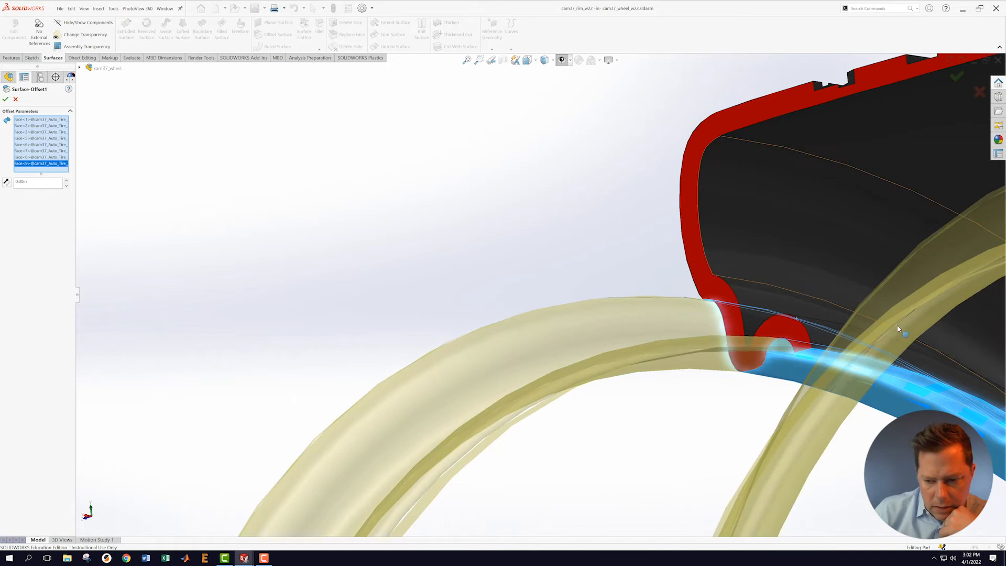
scroll(895, 334, up, 1)
scroll(817, 321, down, 2)
scroll(685, 303, down, 3)
scroll(411, 285, down, 3)
middle_drag(386, 313, 434, 328)
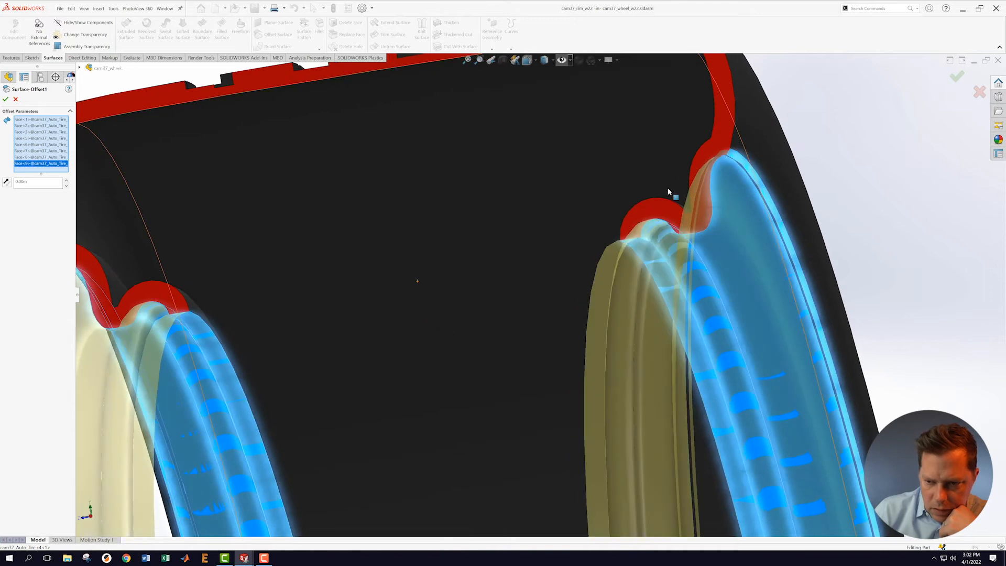
click(738, 160)
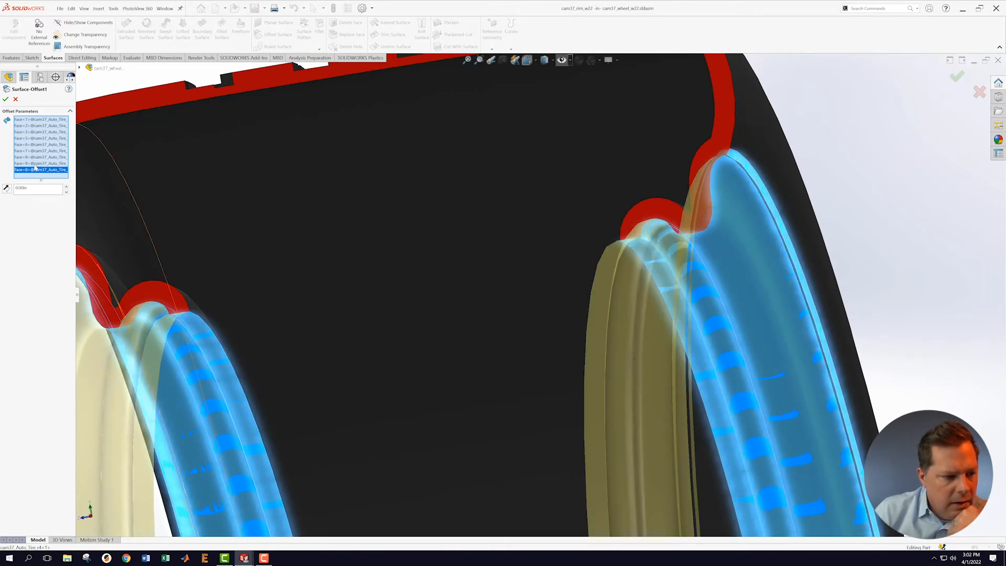
right_click(25, 171)
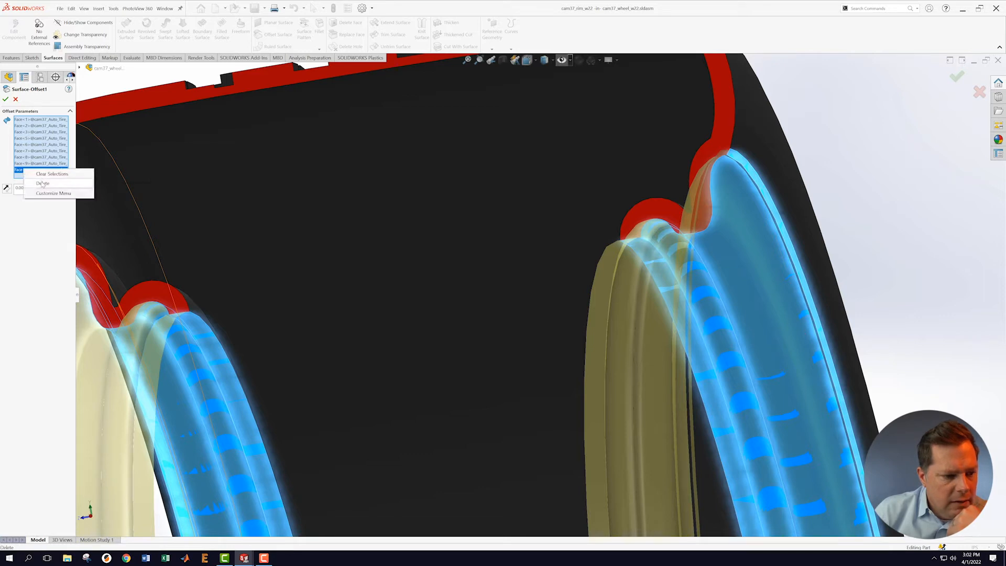
click(42, 184)
click(21, 158)
right_click(25, 158)
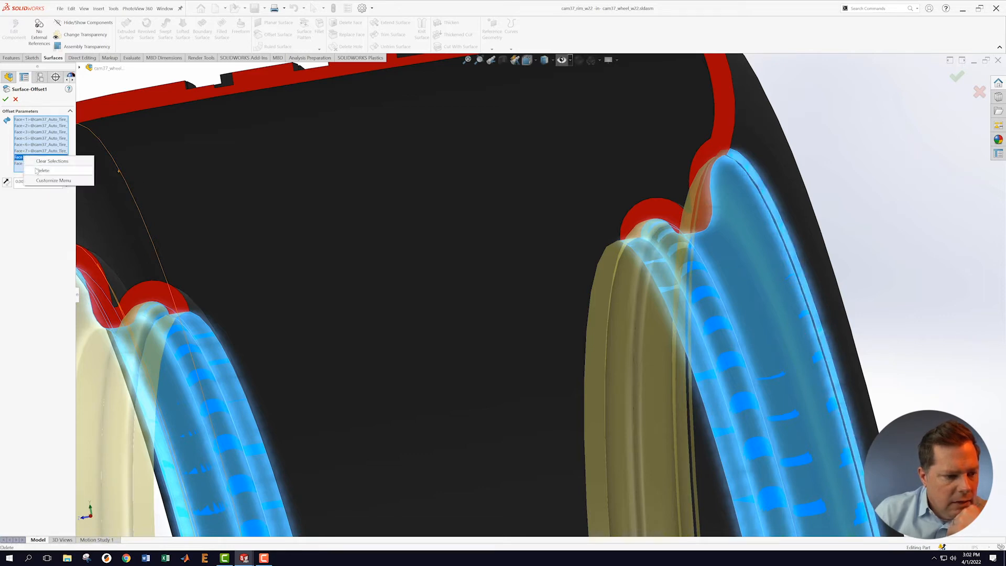
click(38, 171)
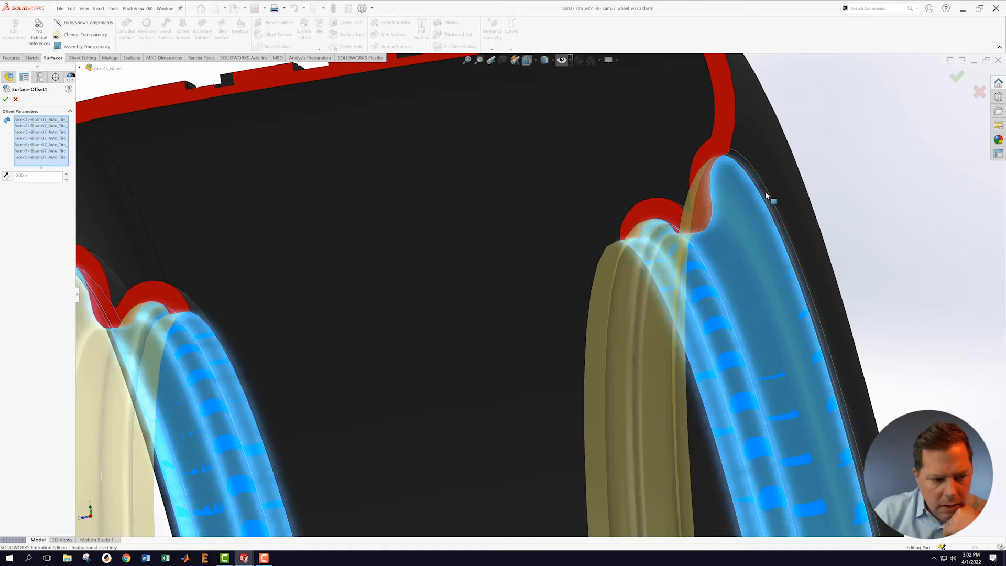
scroll(765, 190, down, 5)
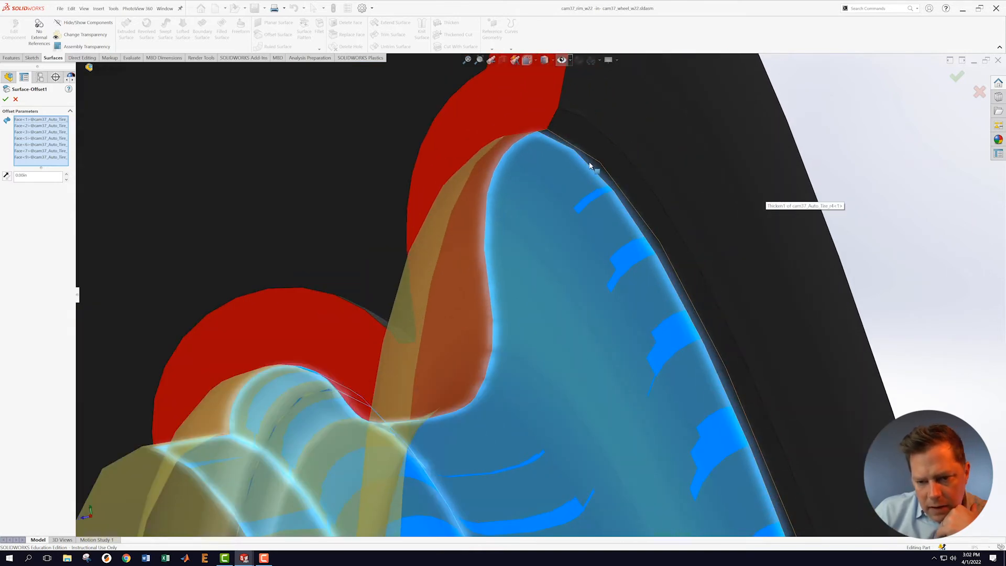
click(590, 166)
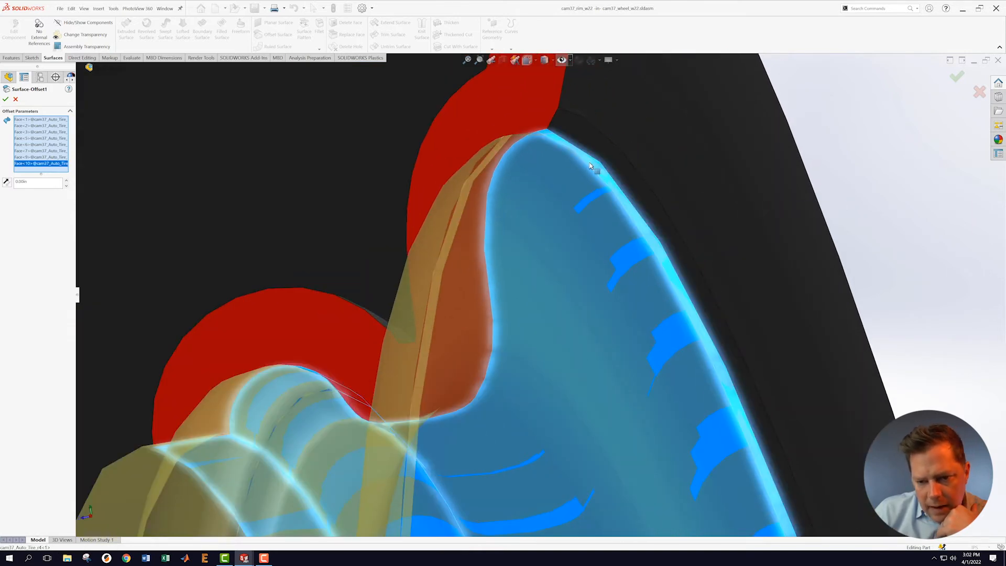
click(5, 100)
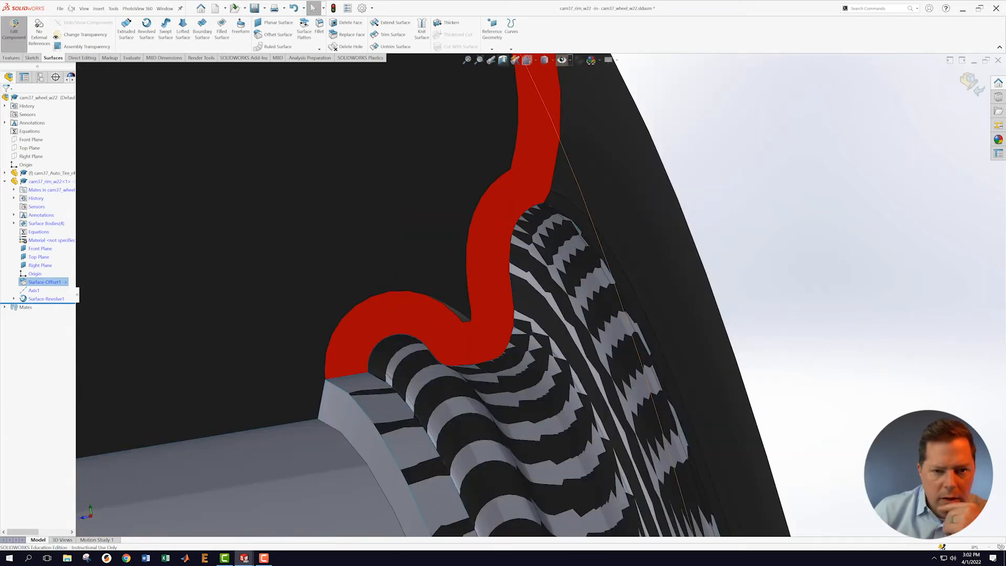
Step: Exit in-context editing and save the cam37_wheel_w22 assembly
click(971, 84)
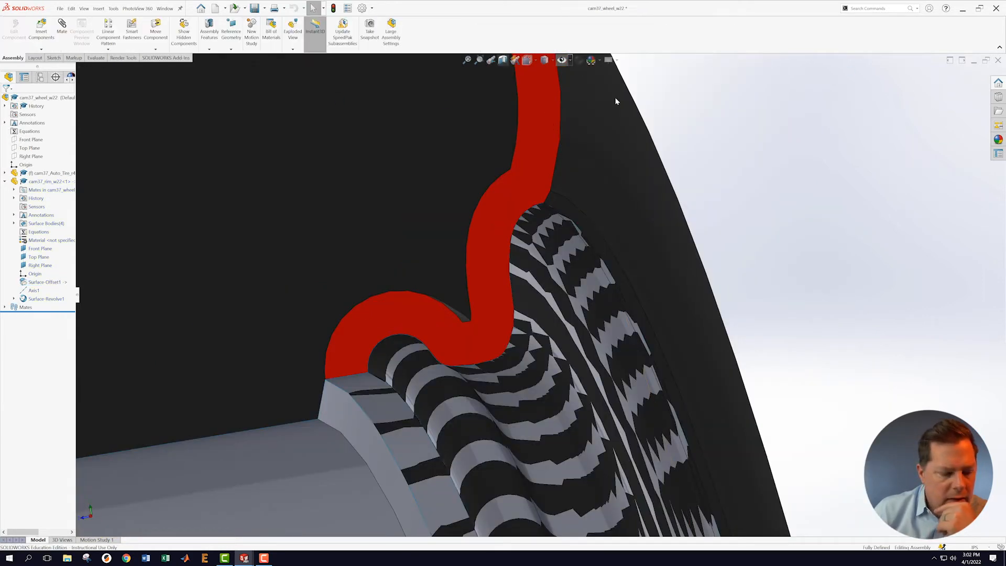
click(59, 8)
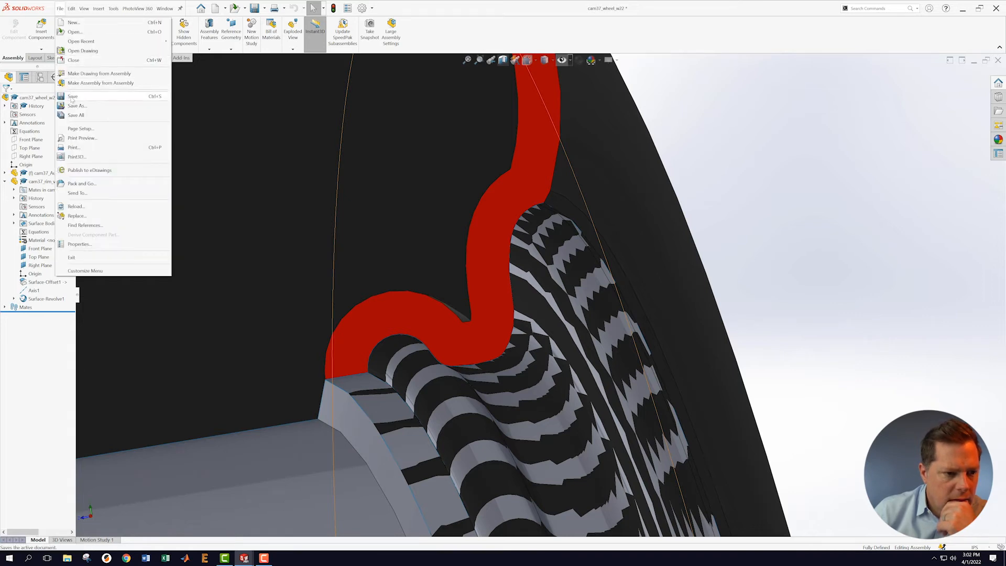
click(108, 79)
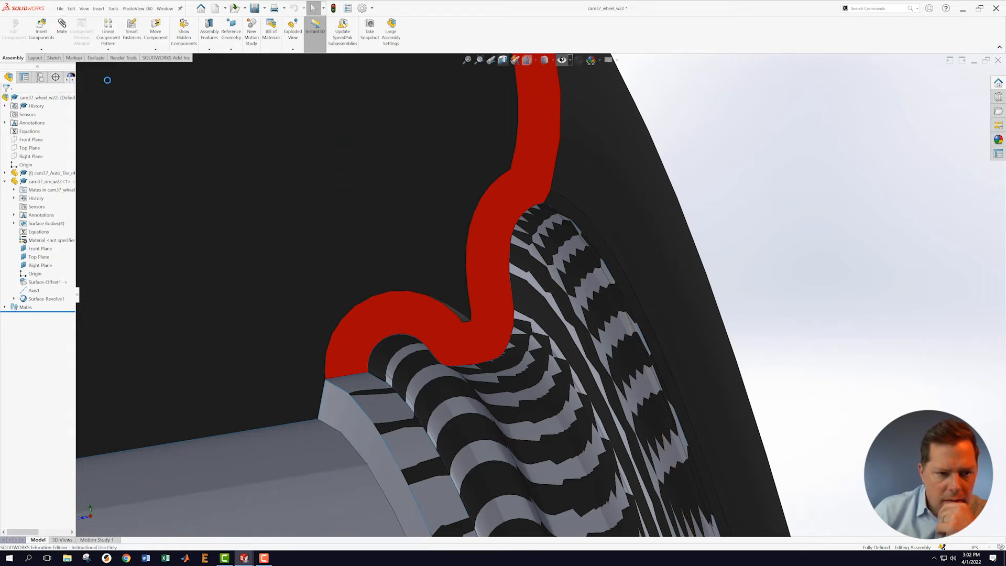
Step: Switch to the cam37_rim_w22 part window, select the Right Plane and orbit the rim
click(165, 9)
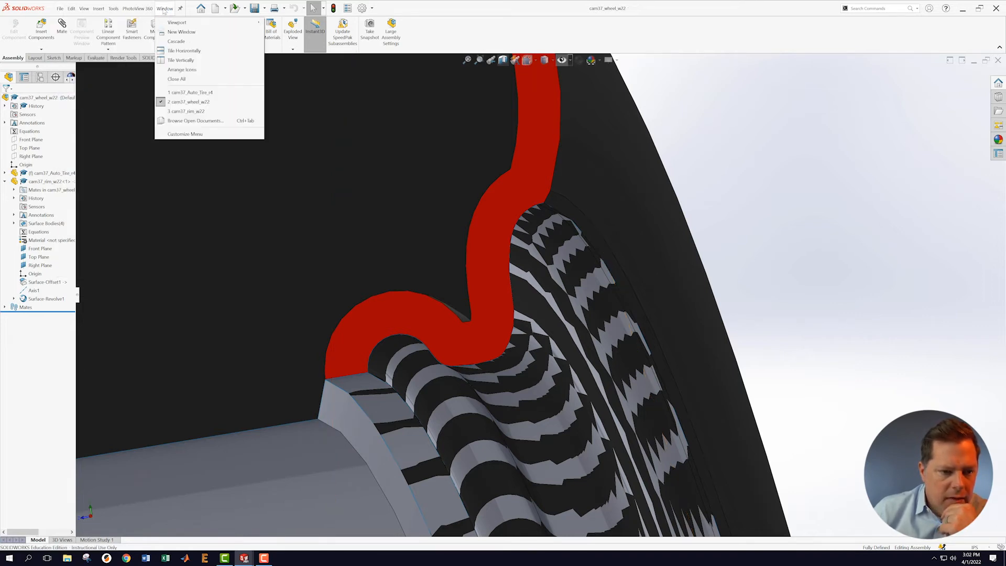
click(183, 111)
click(501, 312)
mouse_move(502, 311)
middle_down()
mouse_move(545, 322)
mouse_move(542, 353)
mouse_move(534, 315)
mouse_move(575, 304)
mouse_move(574, 287)
mouse_move(513, 319)
mouse_move(530, 363)
mouse_move(521, 369)
middle_up()
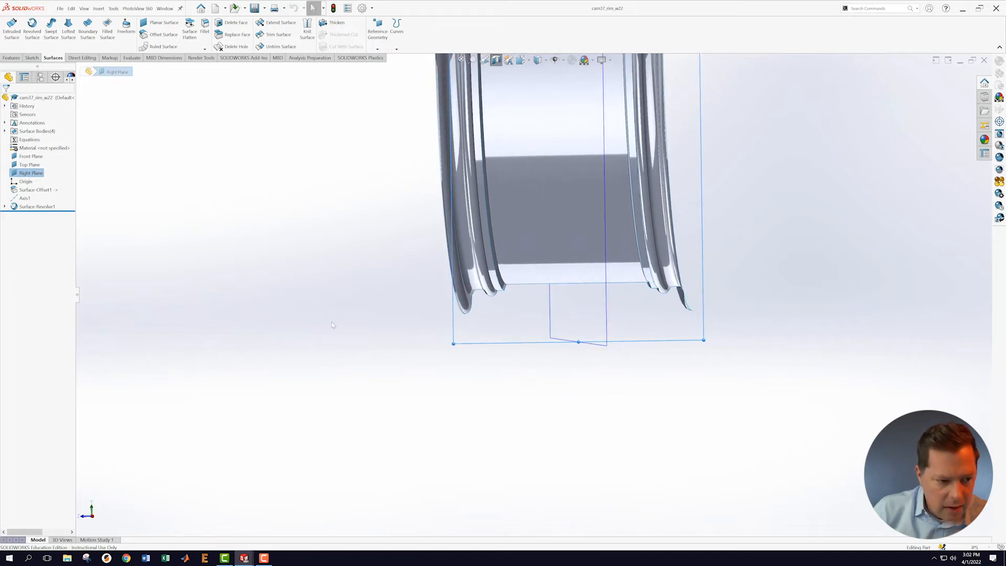
Step: Start Sketch4 on the Right Plane and view it Normal To
middle_drag(254, 234, 492, 343)
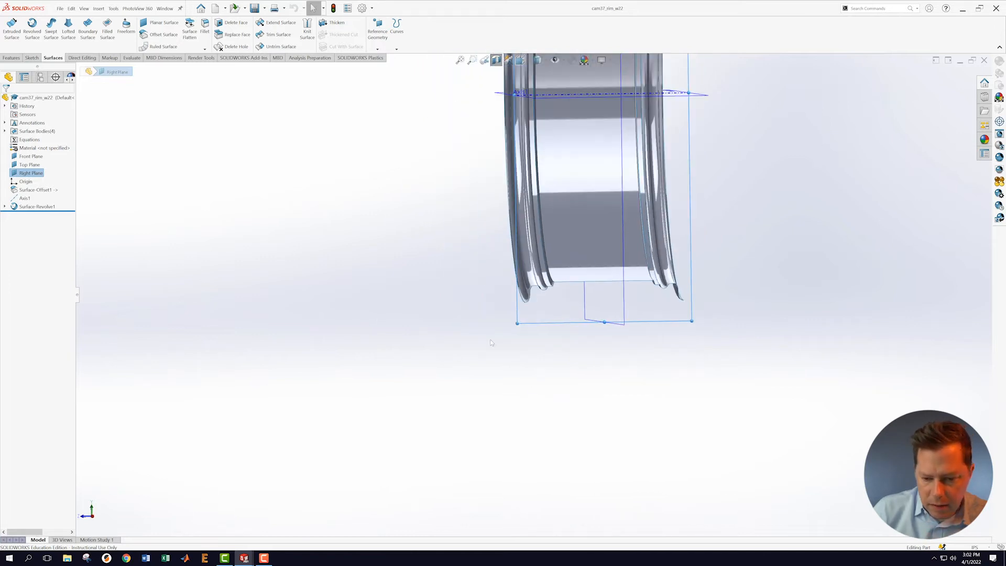
right_click(558, 329)
click(574, 316)
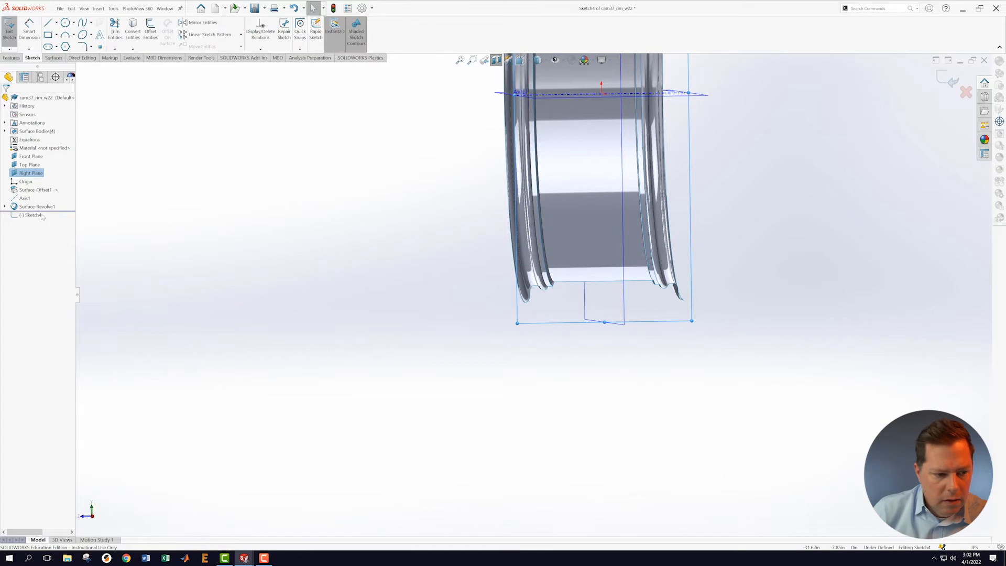
right_click(30, 215)
click(47, 205)
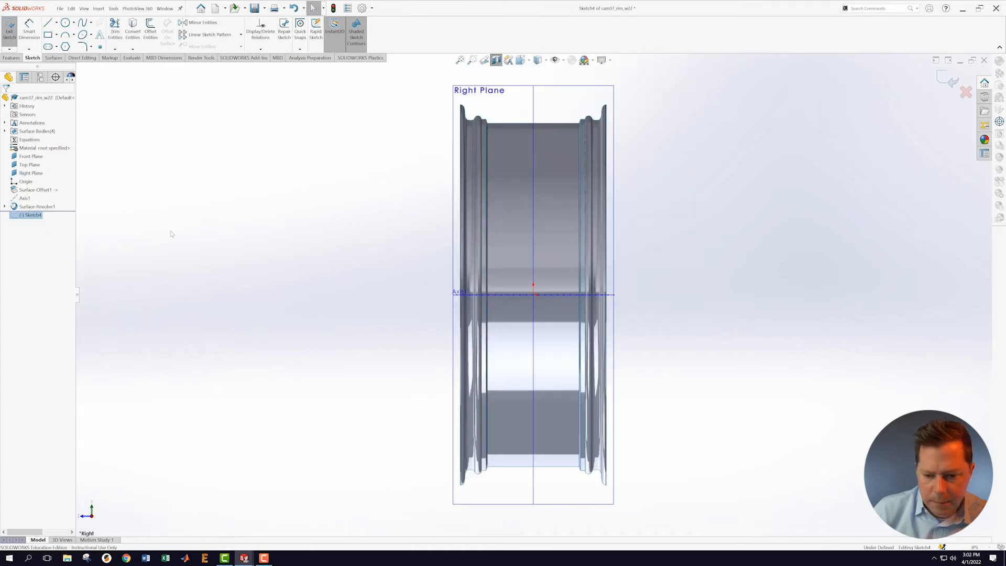
scroll(564, 468, up, 5)
scroll(509, 404, down, 4)
scroll(575, 318, down, 1)
scroll(576, 319, down, 3)
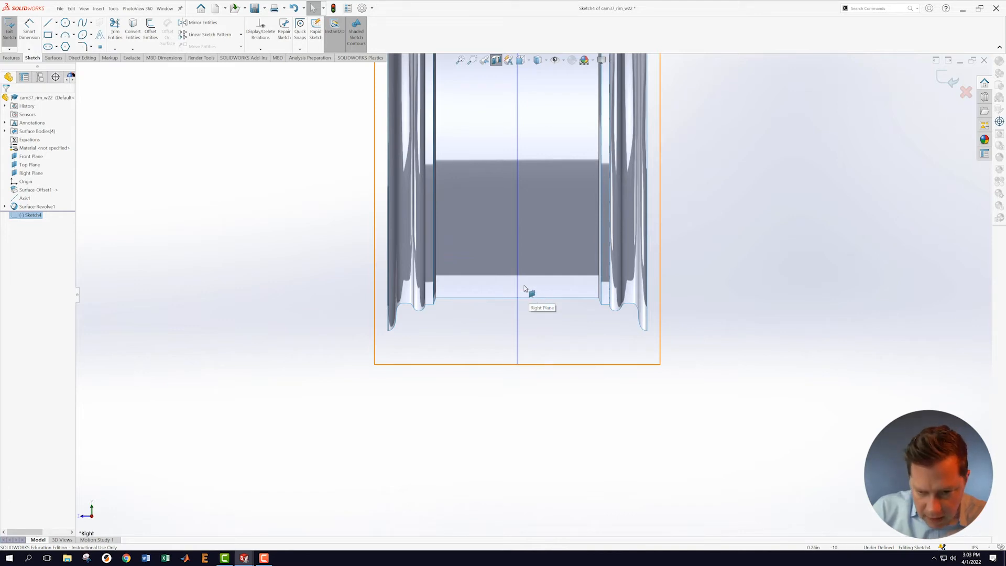
Step: Draw a horizontal line from the rim centerline to the bead, then a sloped line to the outer lip
click(48, 23)
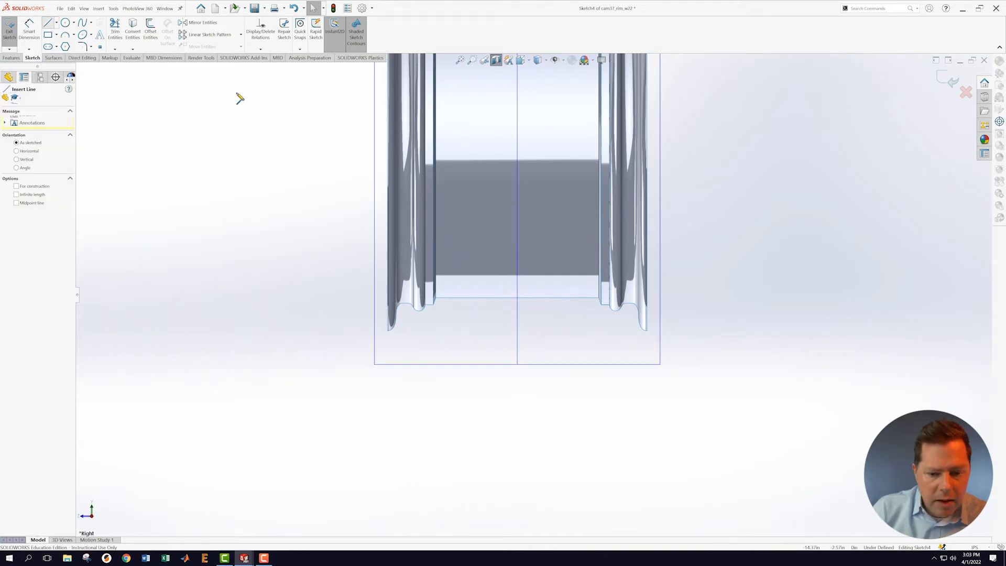
click(518, 281)
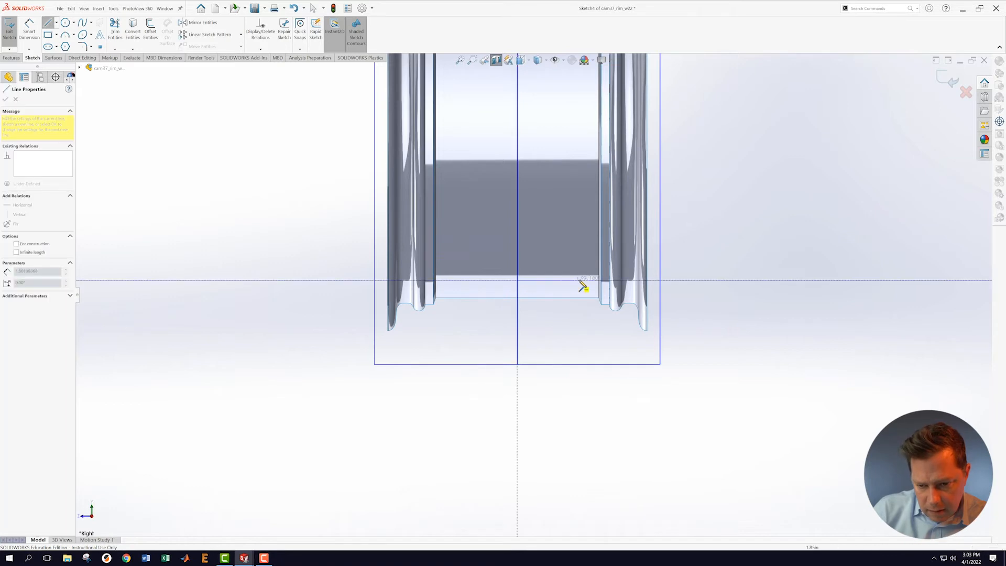
click(639, 281)
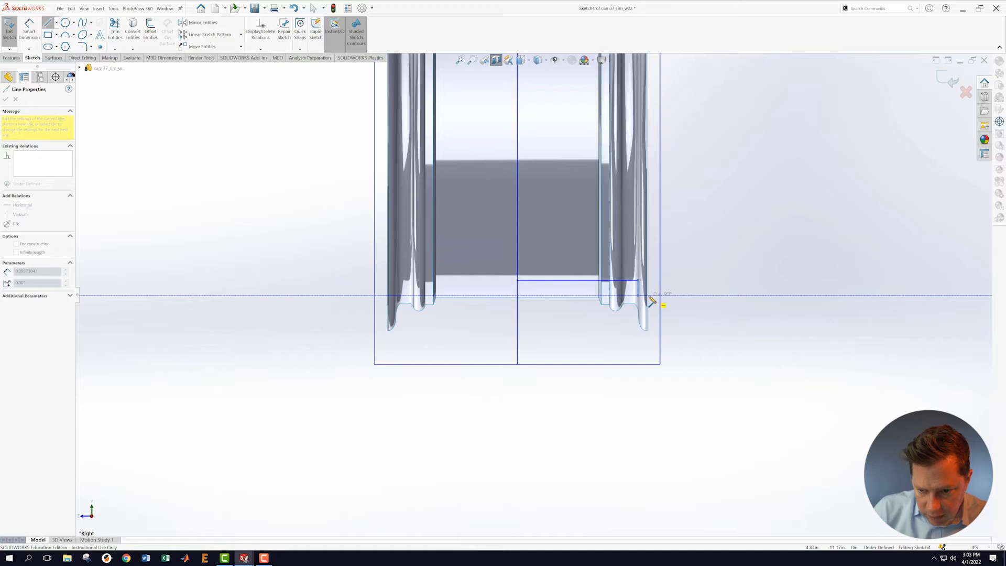
key(Escape)
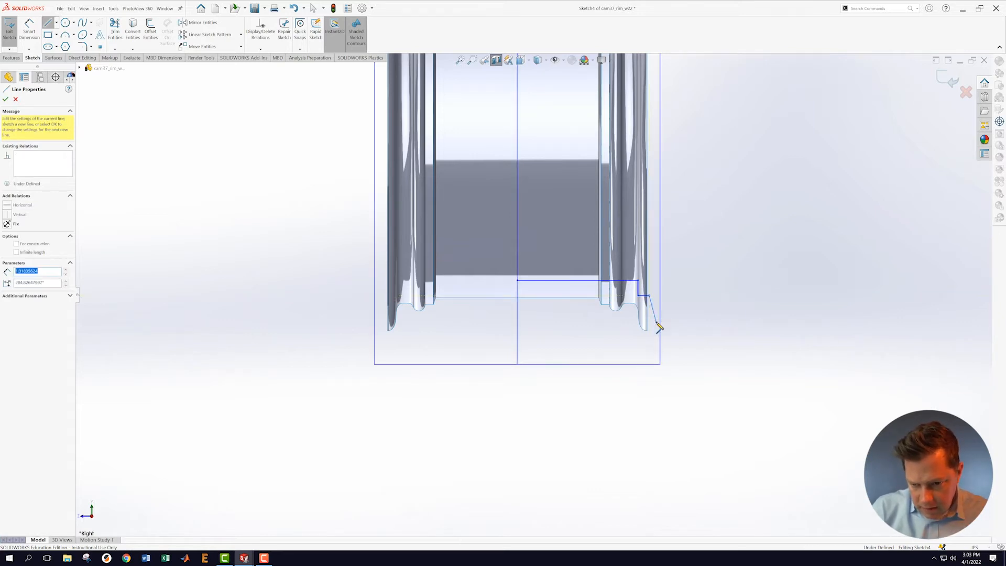
click(656, 322)
key(Escape)
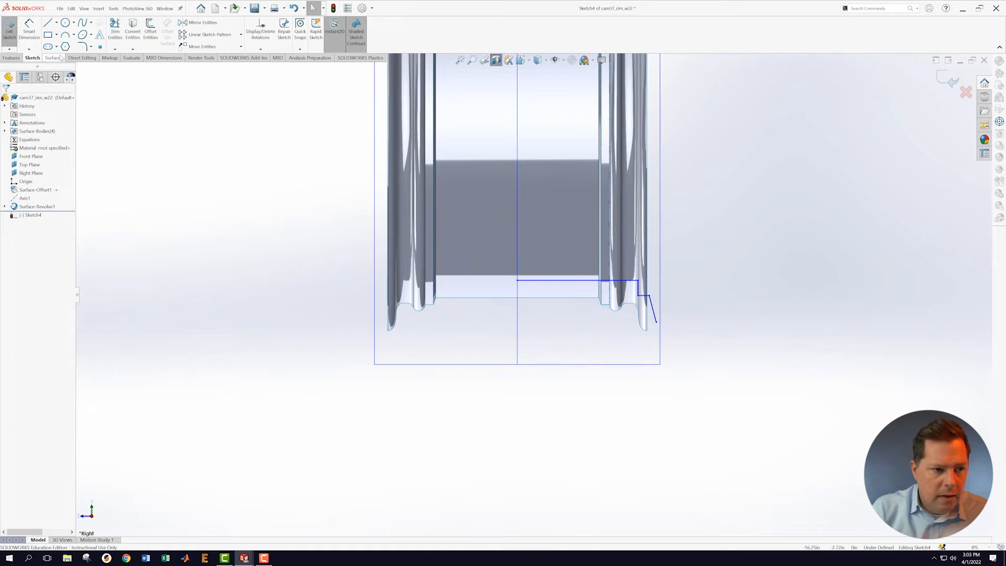
Step: Add a short arc curling around the rim lip at the sloped line's lower end
click(65, 36)
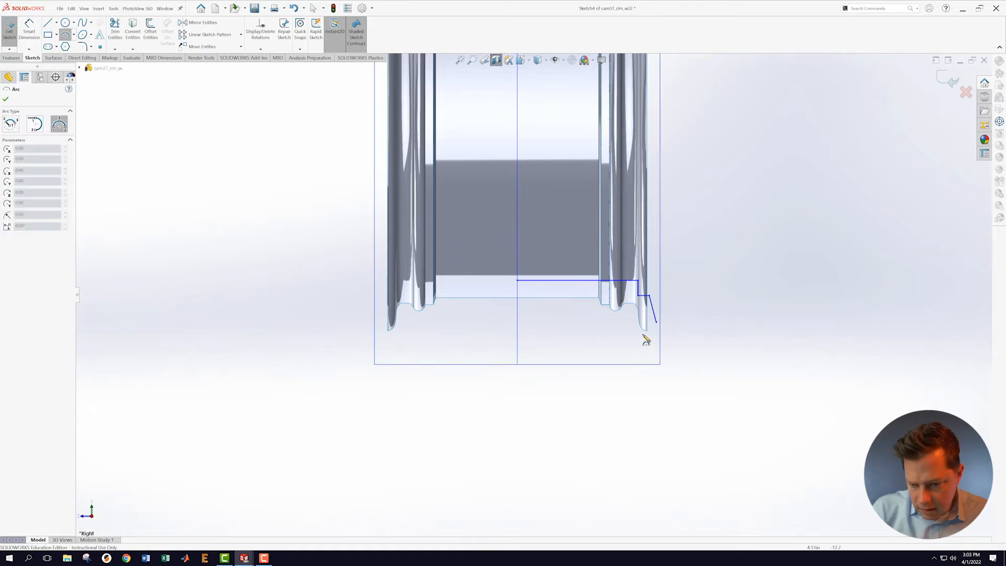
click(655, 323)
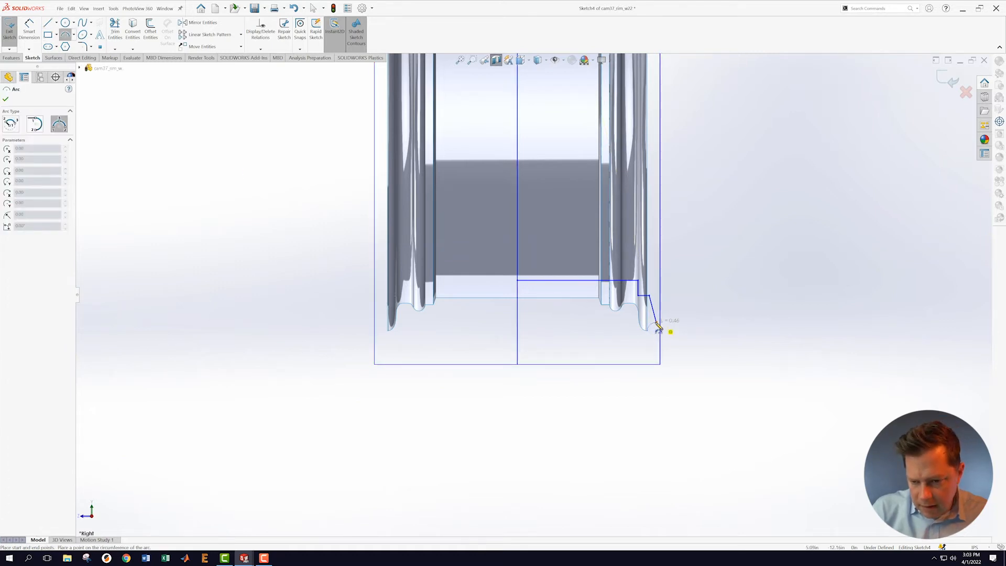
click(655, 330)
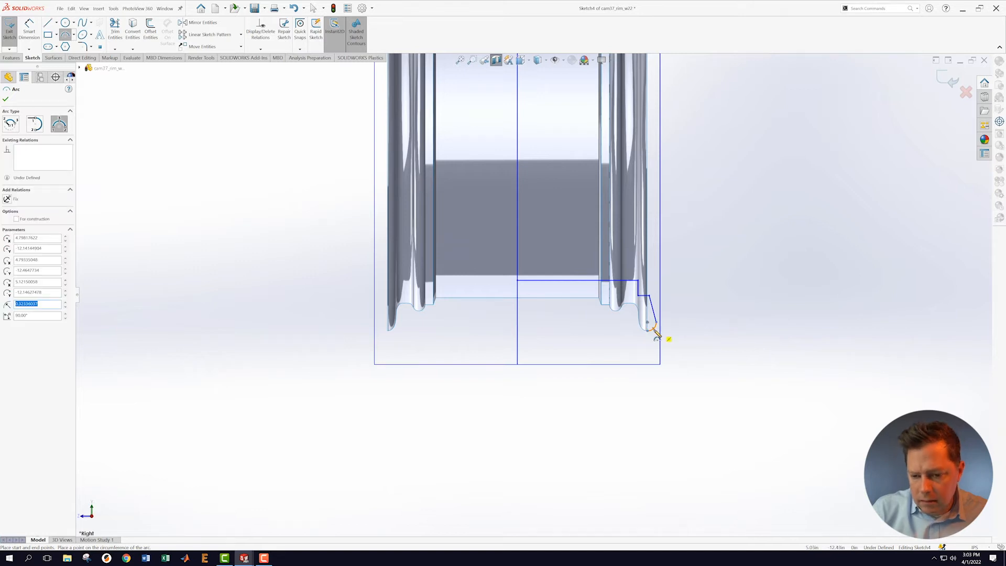
key(Escape)
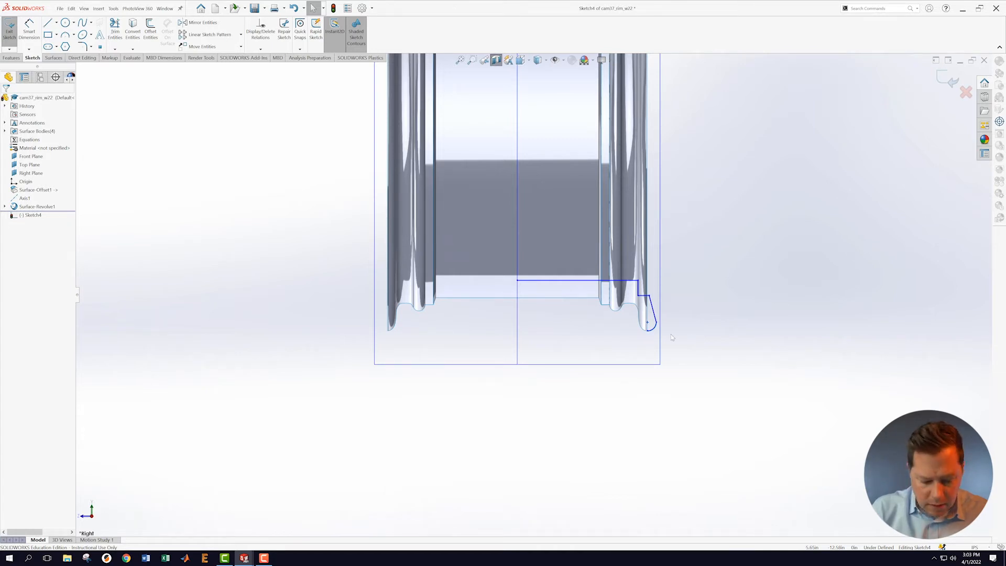
key(s)
click(682, 354)
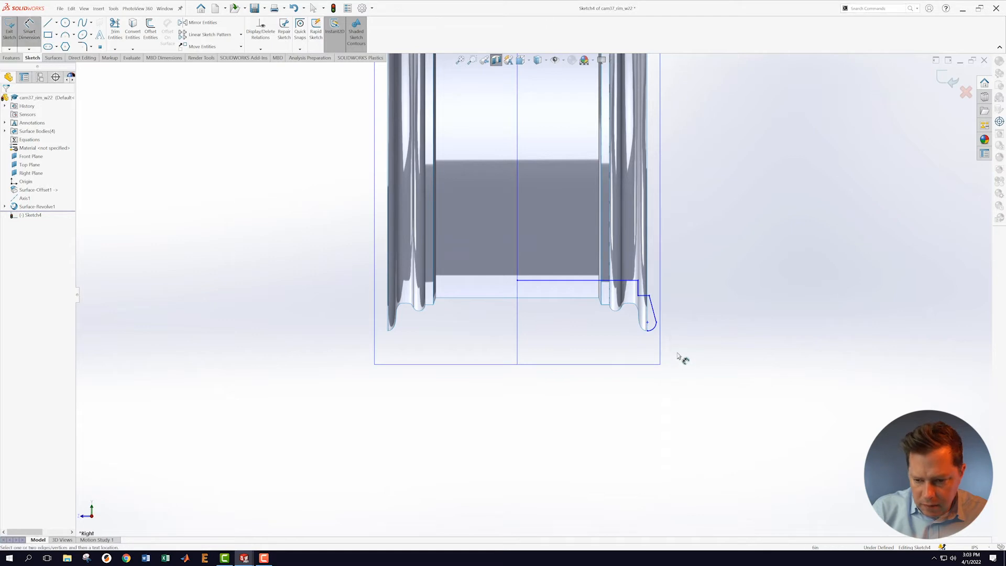
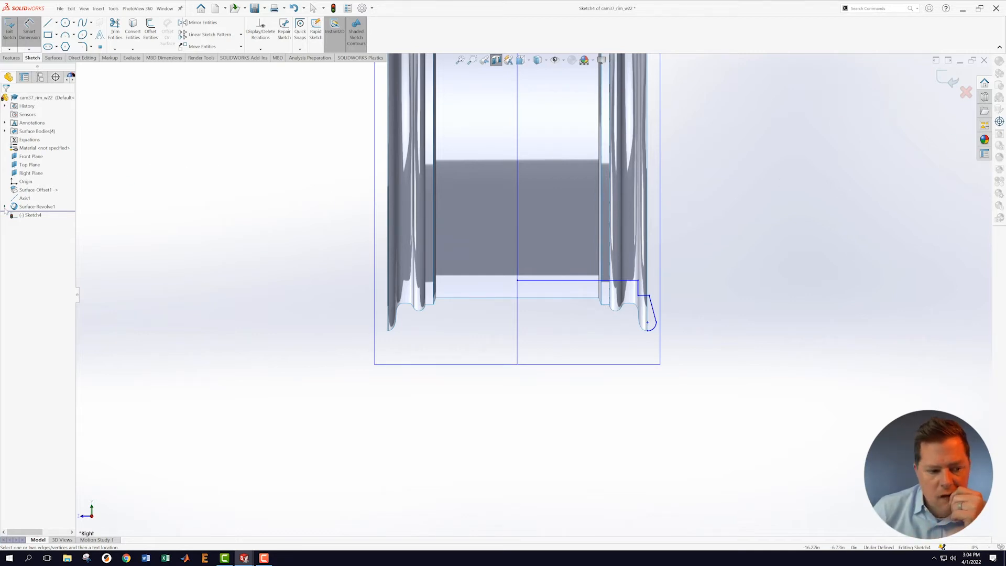
Step: Convert Sketch2 from Surface-Revolve1 into Sketch4 as lines along the rim's inner base
click(137, 40)
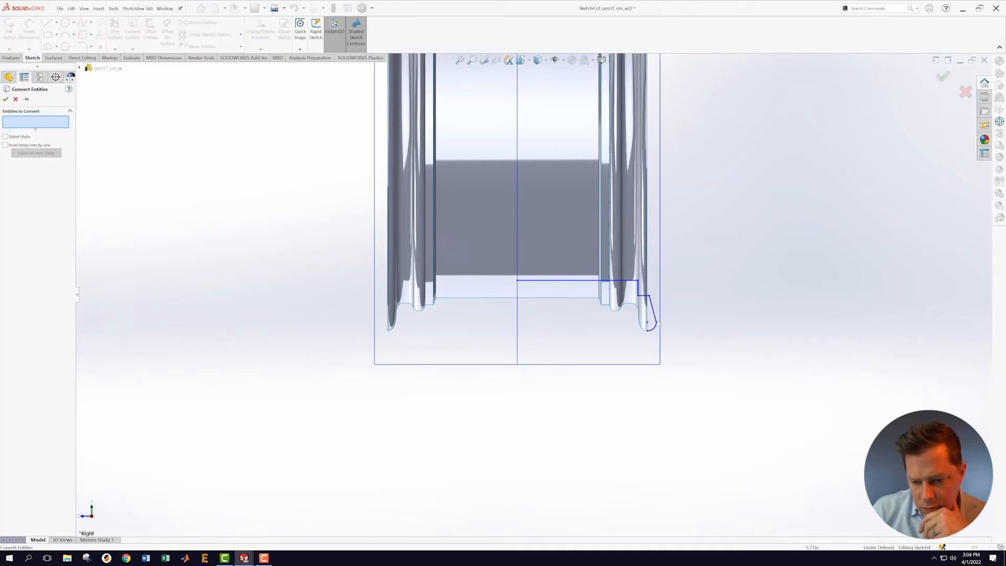
scroll(550, 295, up, 2)
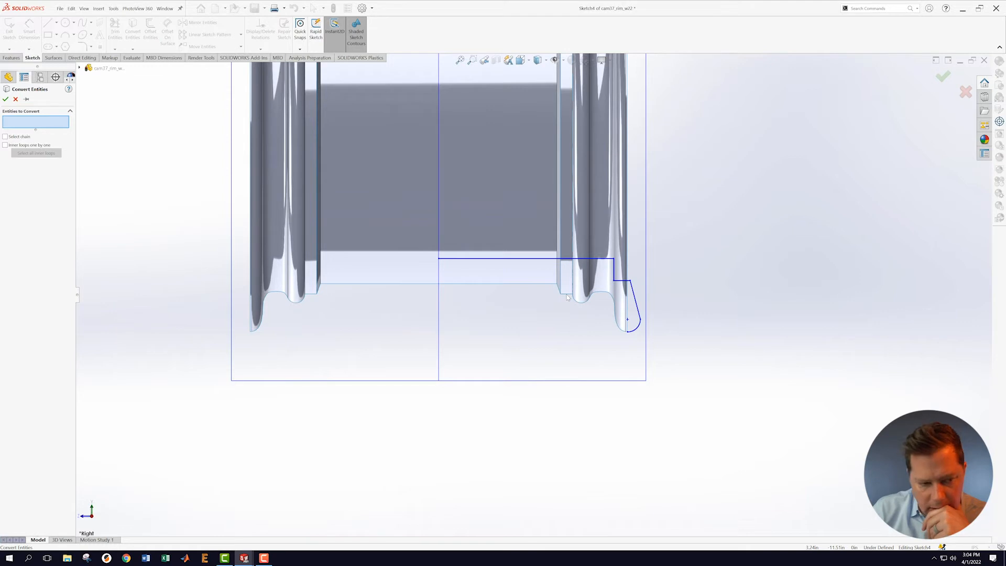
click(80, 69)
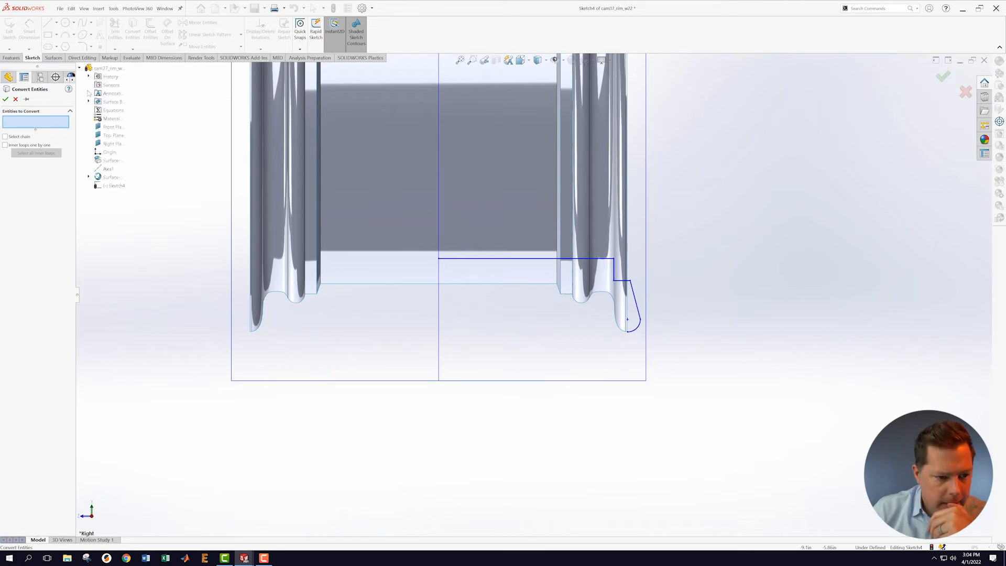
click(89, 177)
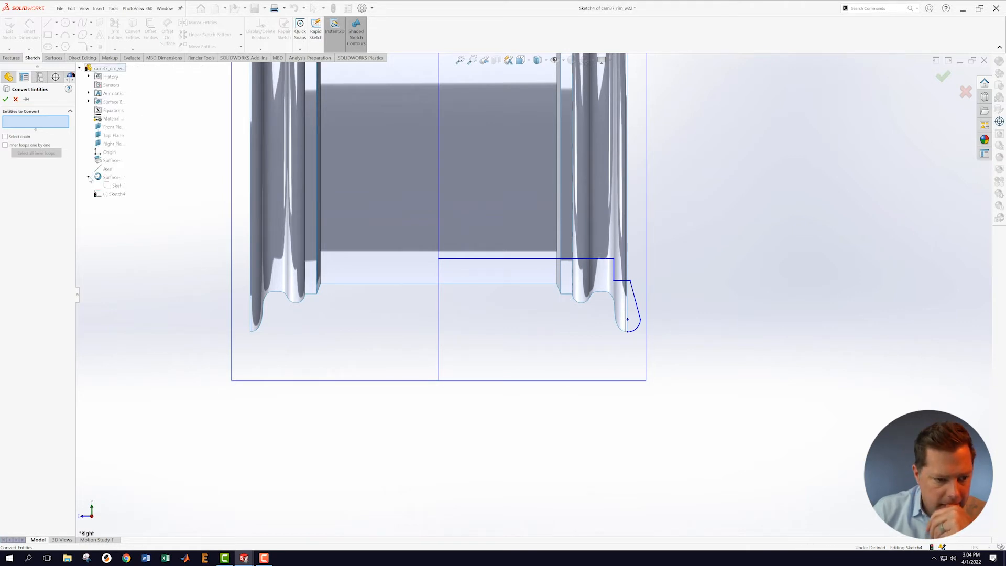
click(117, 187)
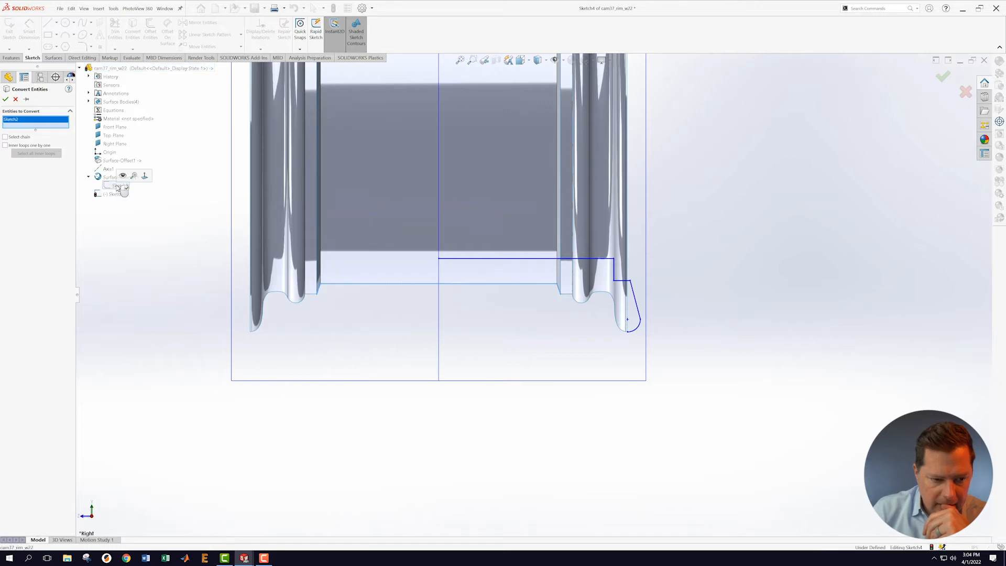
click(5, 99)
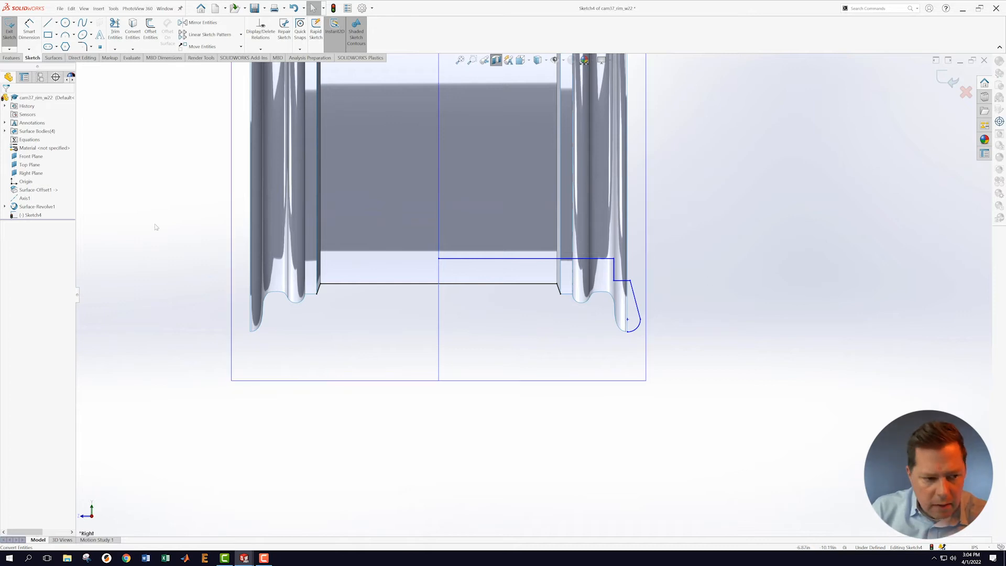
Step: Make the three converted lines (Line10, Line11, Line12) construction geometry
click(319, 286)
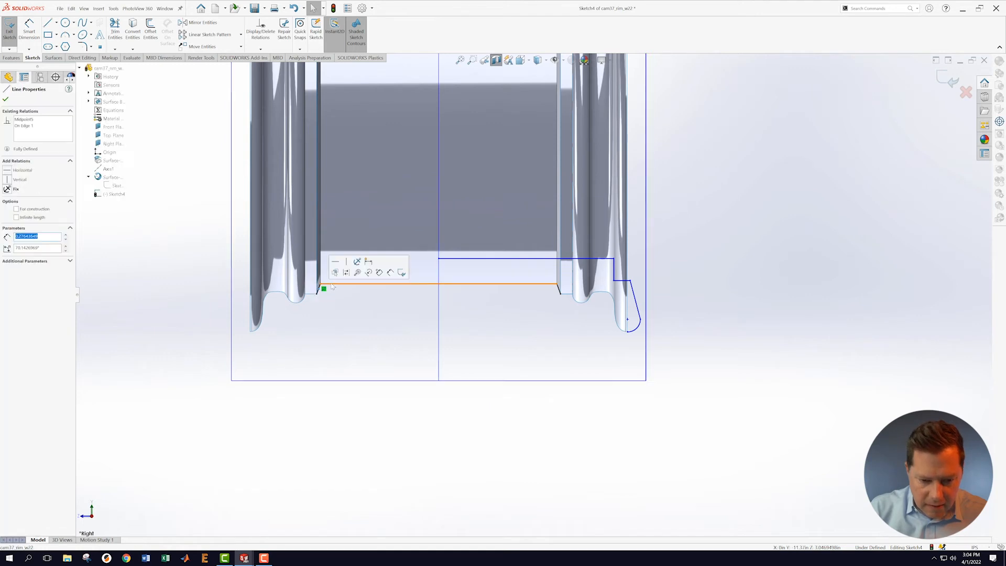
click(169, 315)
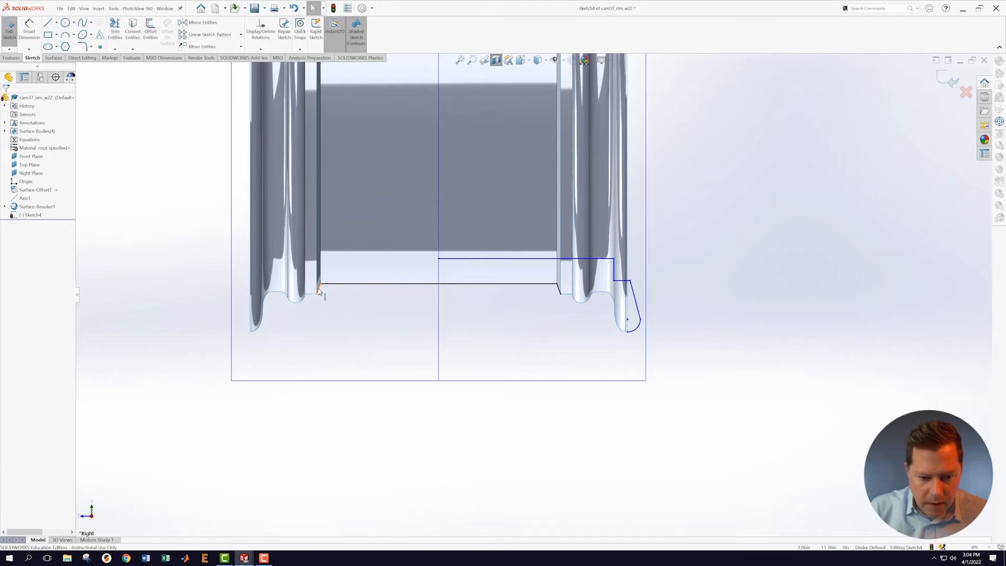
click(319, 292)
ctrl+click(338, 285)
ctrl+click(558, 288)
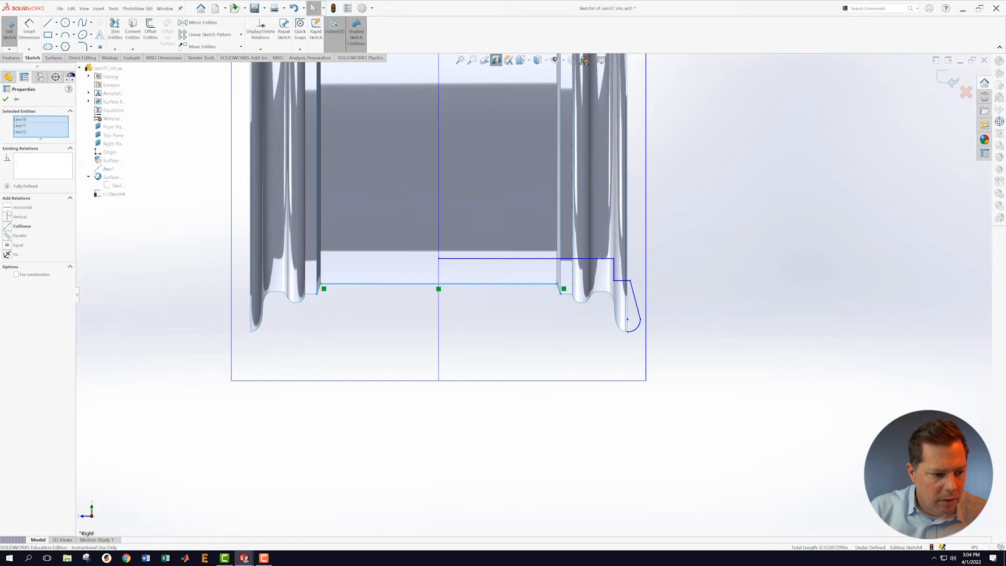
click(16, 274)
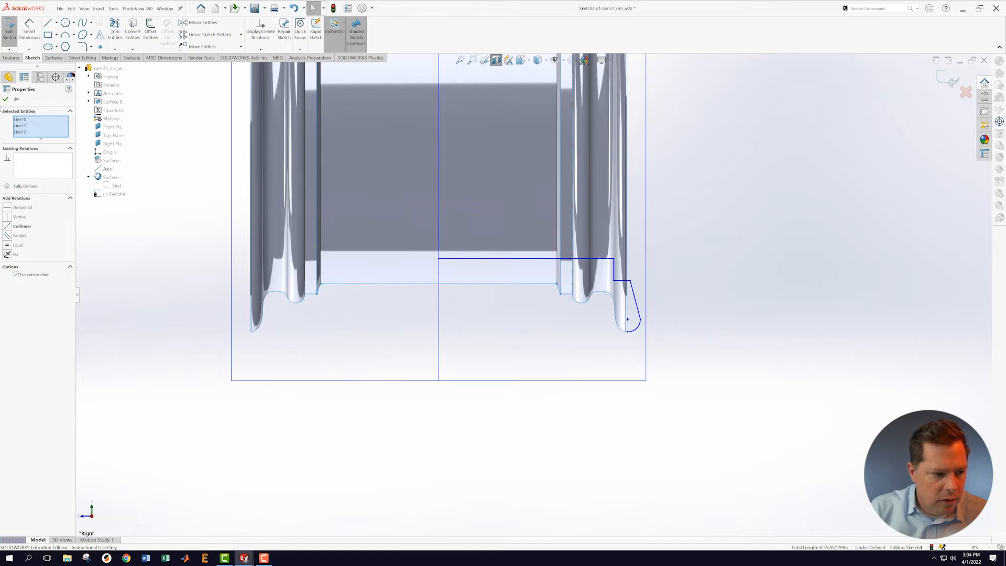
click(5, 100)
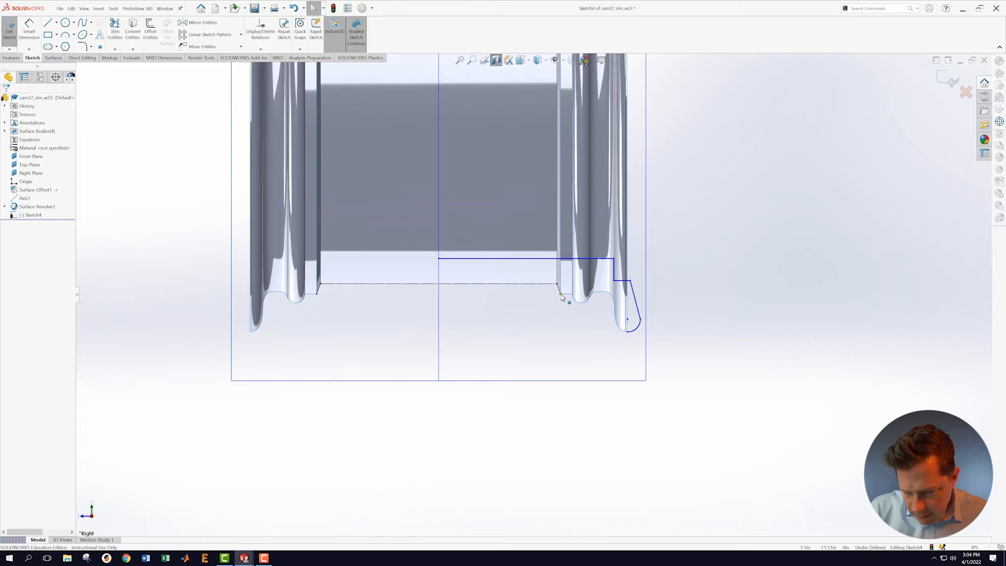
Step: Add a 0.96 vertical height dimension from the profile corner to the top line
click(32, 30)
click(560, 293)
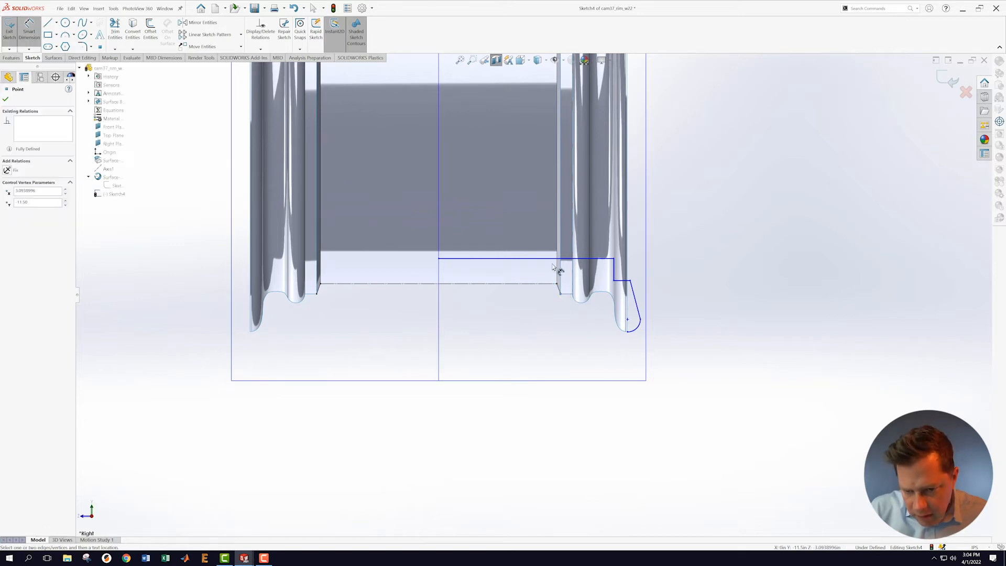
click(558, 259)
click(732, 282)
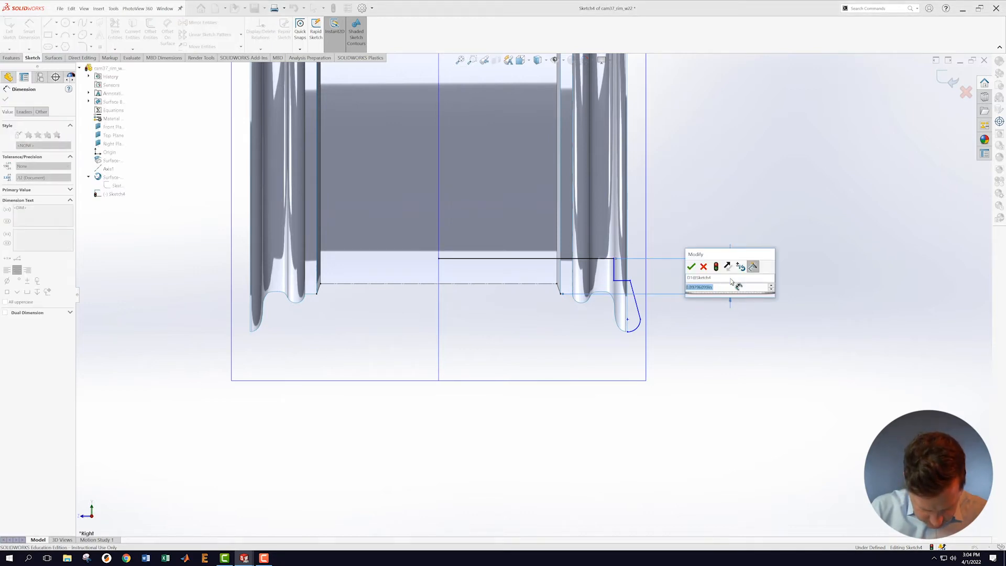
text(0.96)
key(Return)
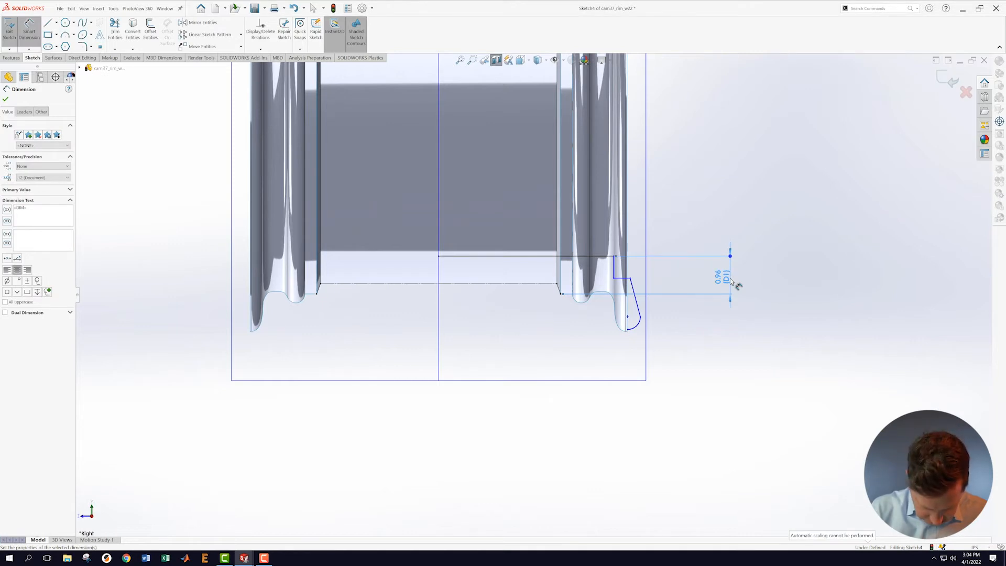
Step: Add a 0.26 vertical offset dimension at the step and move it below the line
click(634, 292)
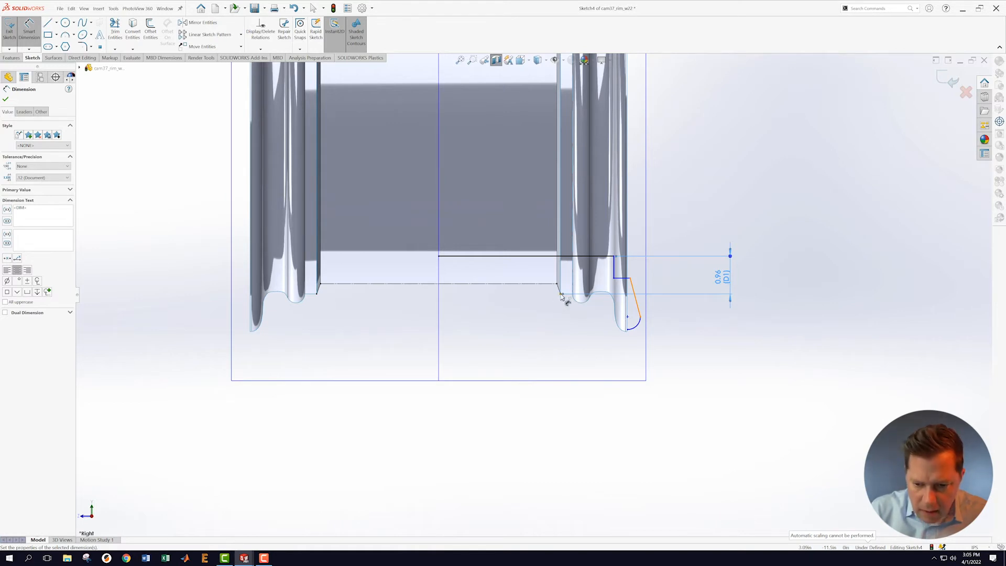
click(629, 279)
click(623, 280)
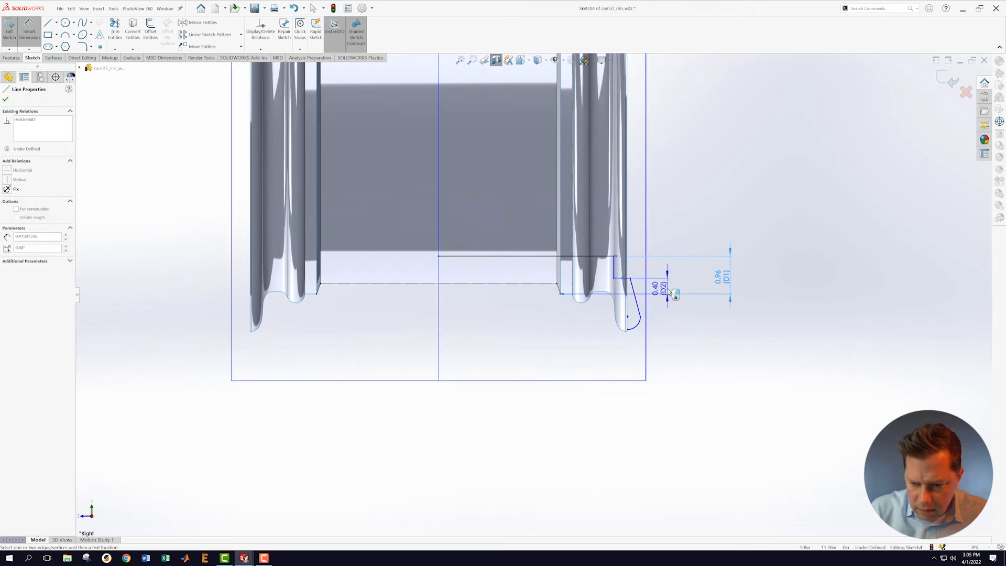
click(671, 294)
text(.26)
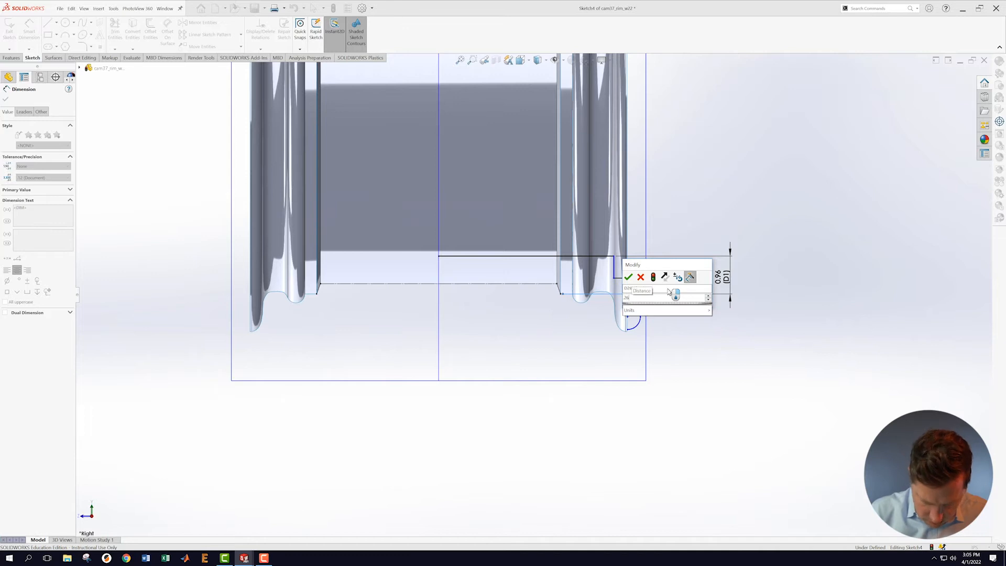
key(Return)
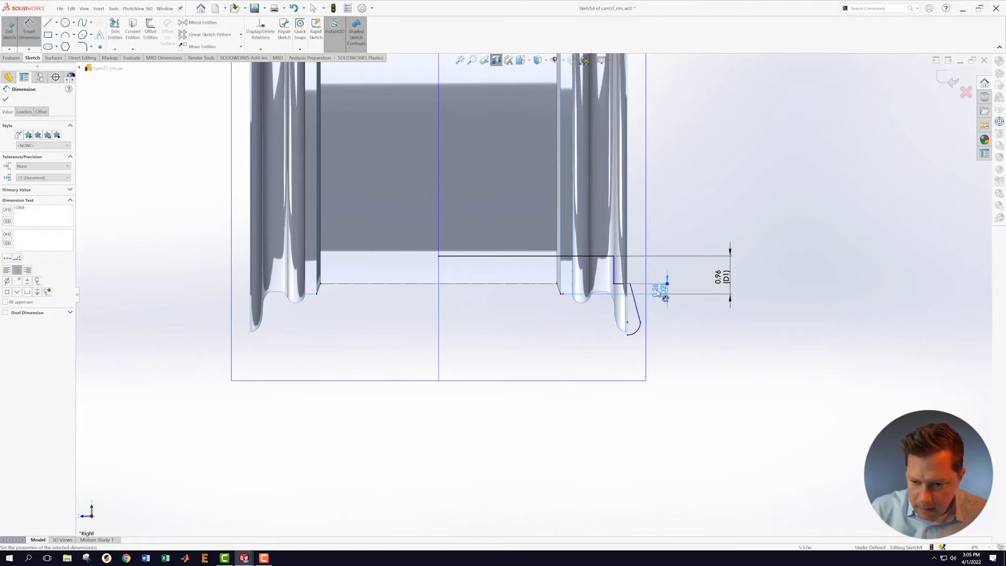
mouse_move(661, 290)
mouse_down()
mouse_move(674, 257)
mouse_move(678, 322)
mouse_up()
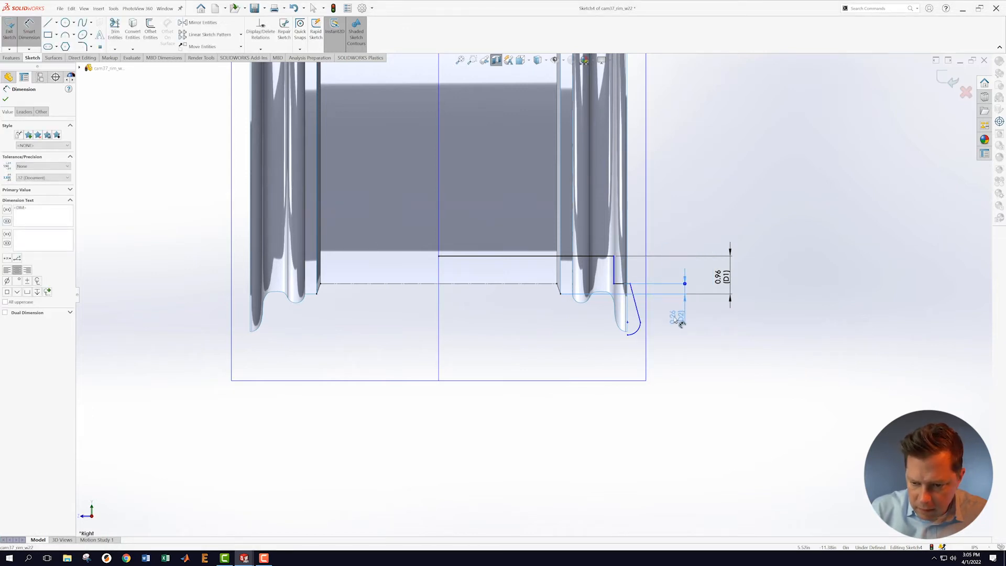
key(Escape)
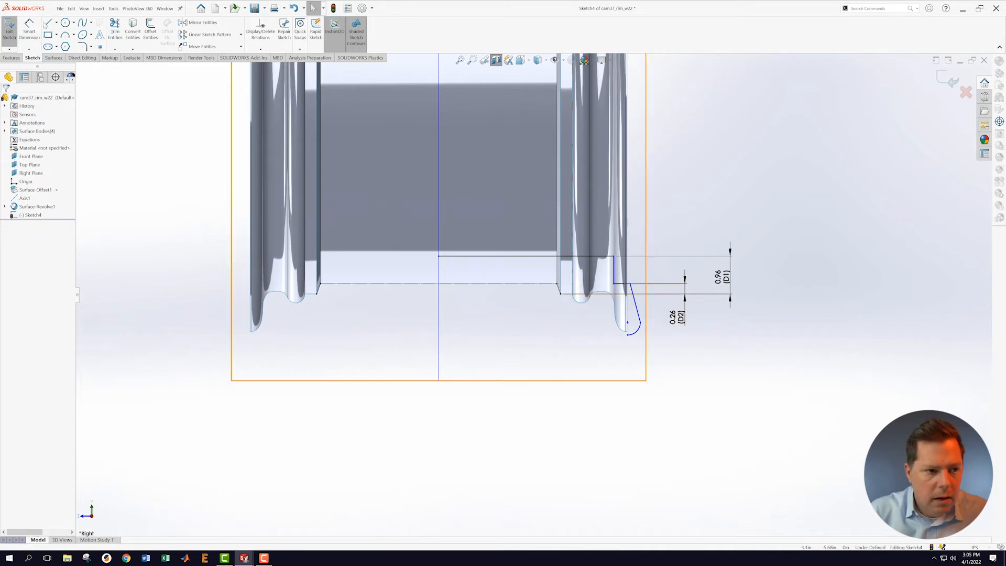
Step: Dimension the short vertical line 4.65 horizontally from the centerline
click(439, 309)
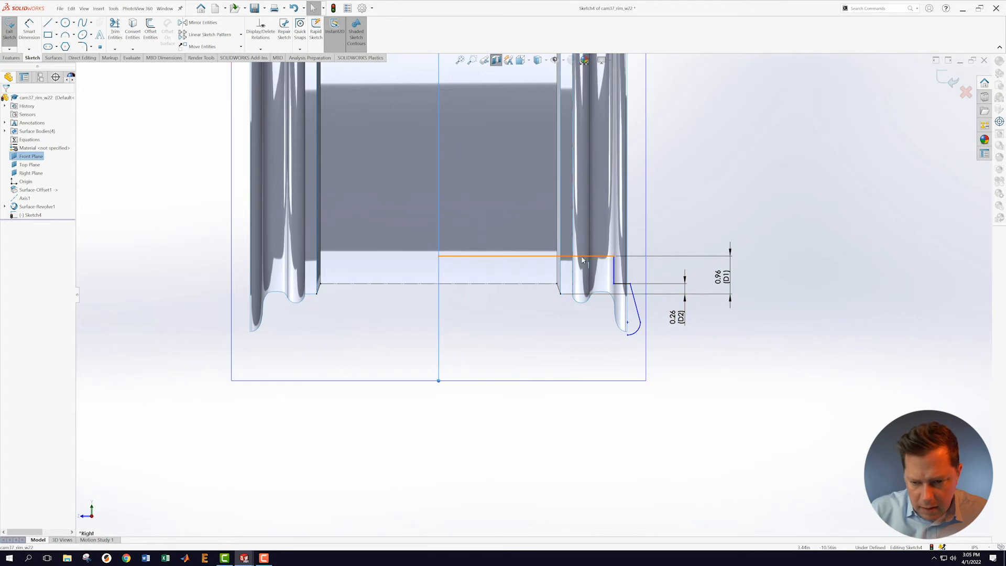
click(613, 269)
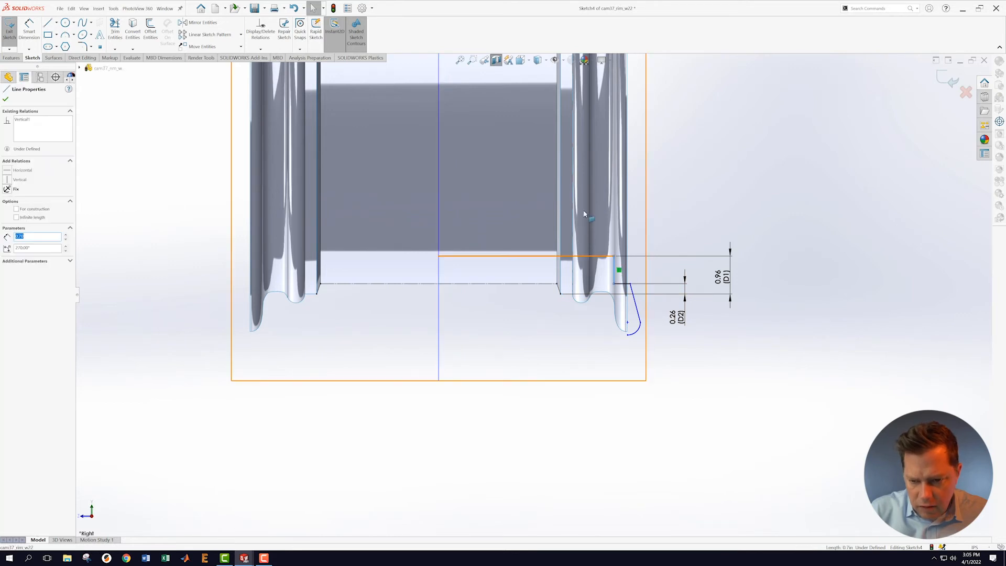
click(32, 33)
click(440, 338)
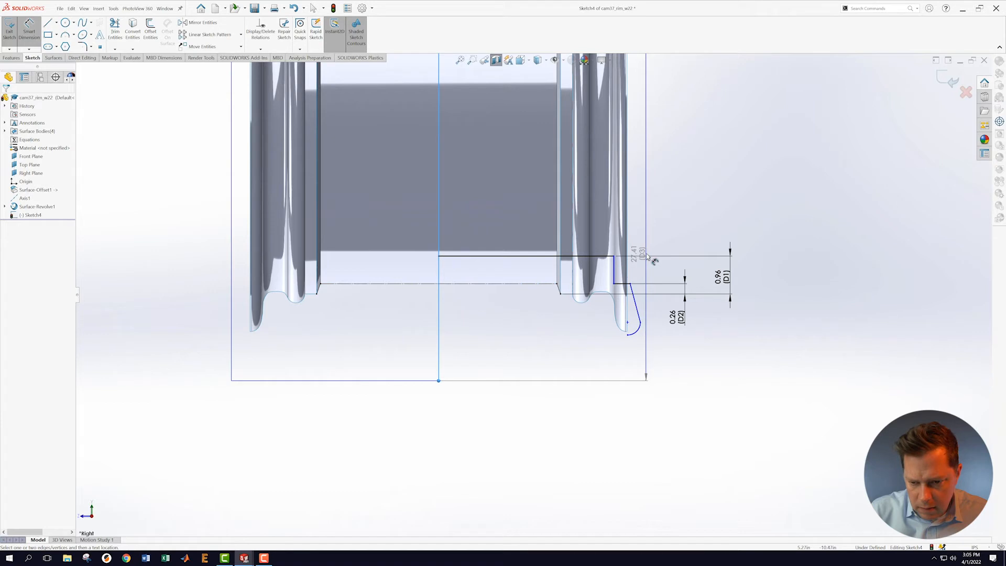
click(615, 271)
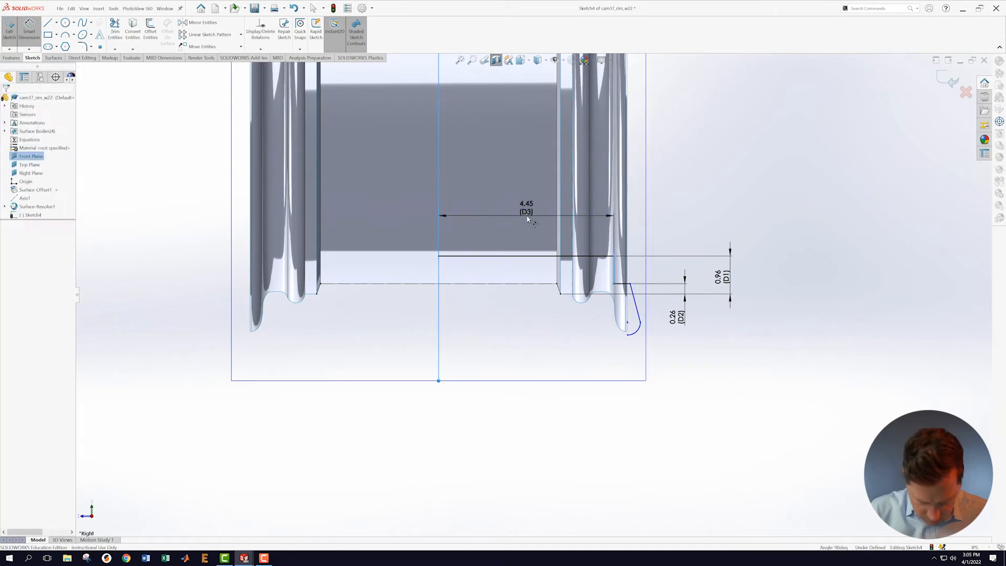
click(529, 219)
text(4.65)
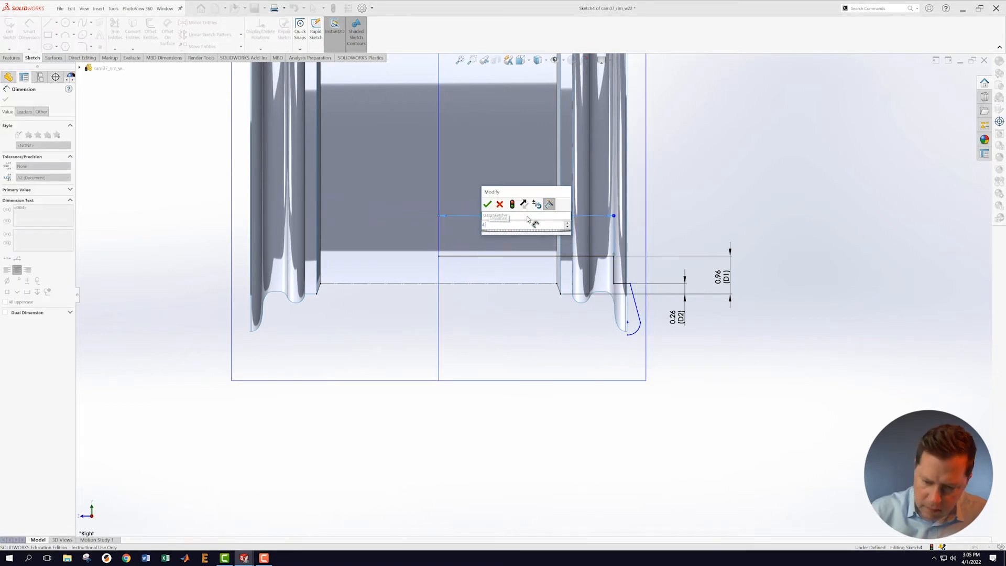
key(Return)
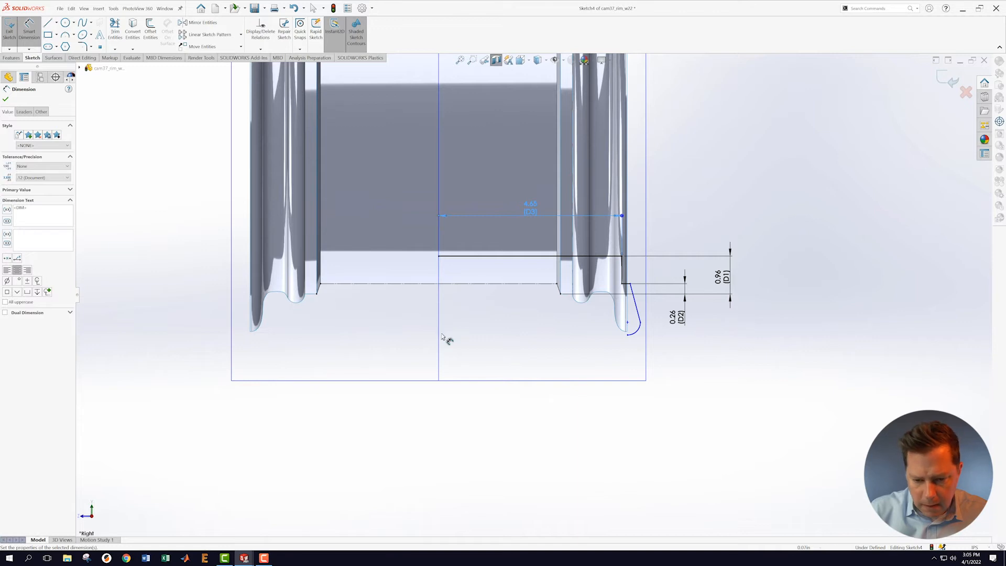
Step: Dimension the step's corner point 4.75 horizontally from the centerline
click(440, 339)
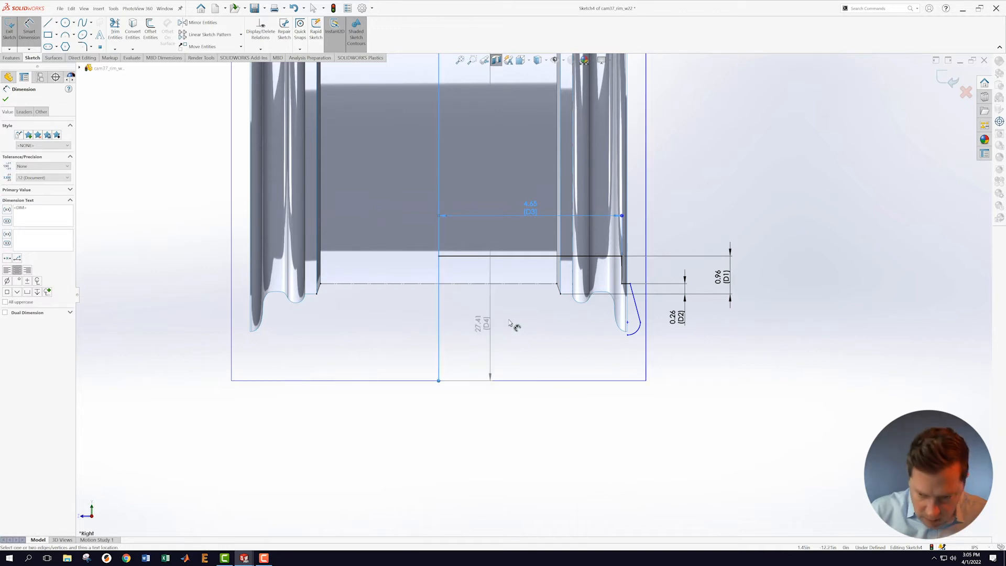
click(631, 283)
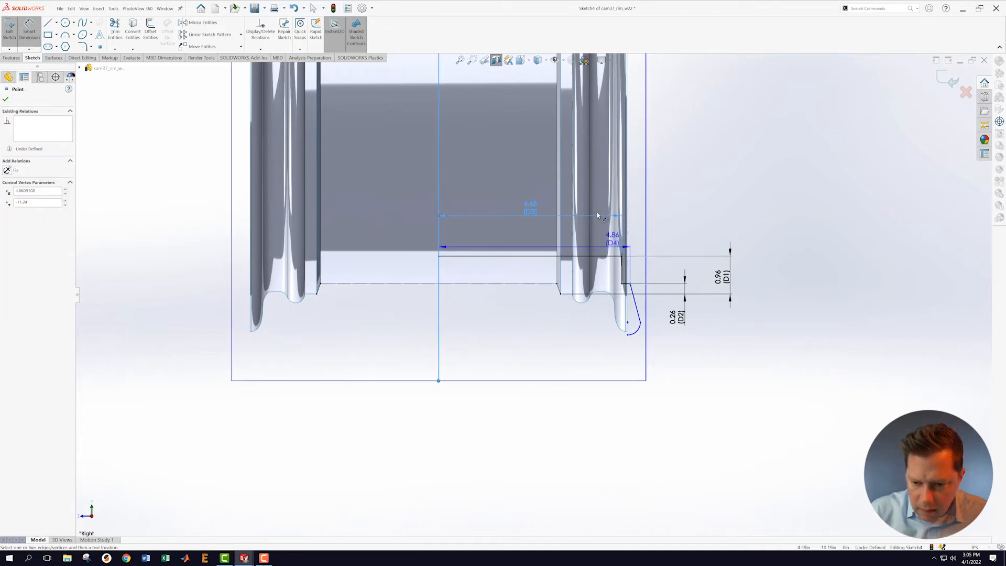
click(565, 176)
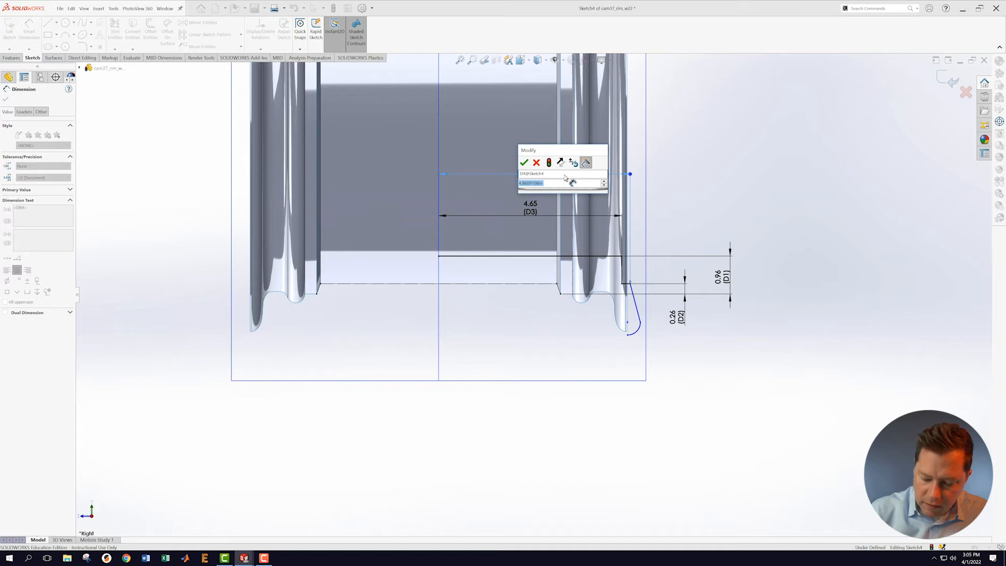
text(4.75)
key(Return)
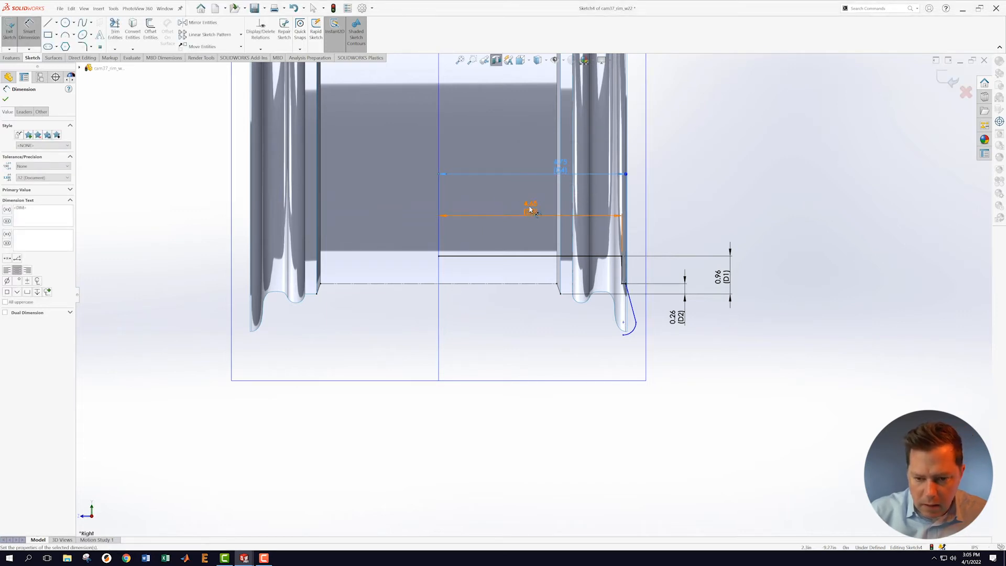
click(5, 99)
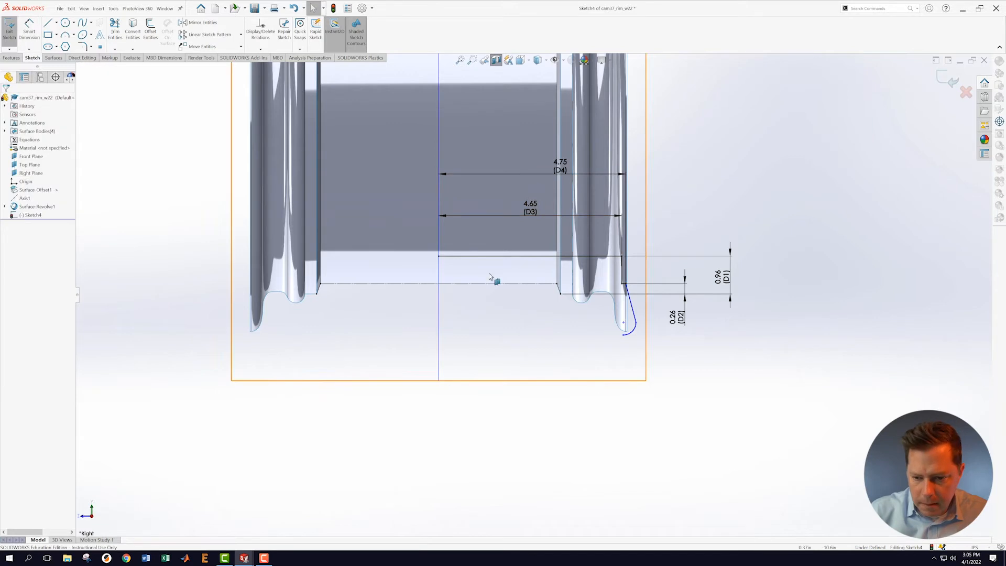
Step: Change D3 to 4.40 and D4 to 4.65
double_click(532, 208)
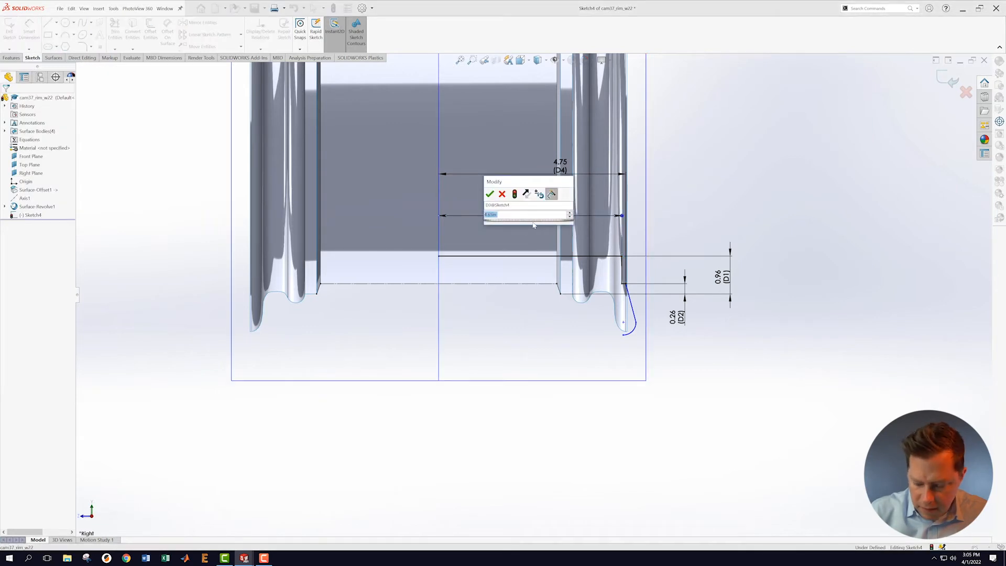
text(4.4)
key(Return)
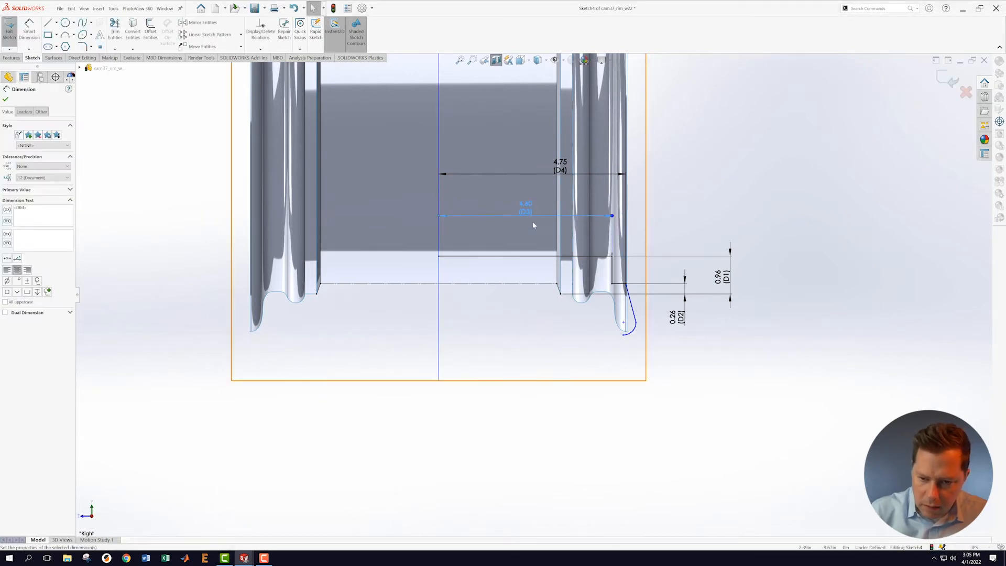
double_click(560, 167)
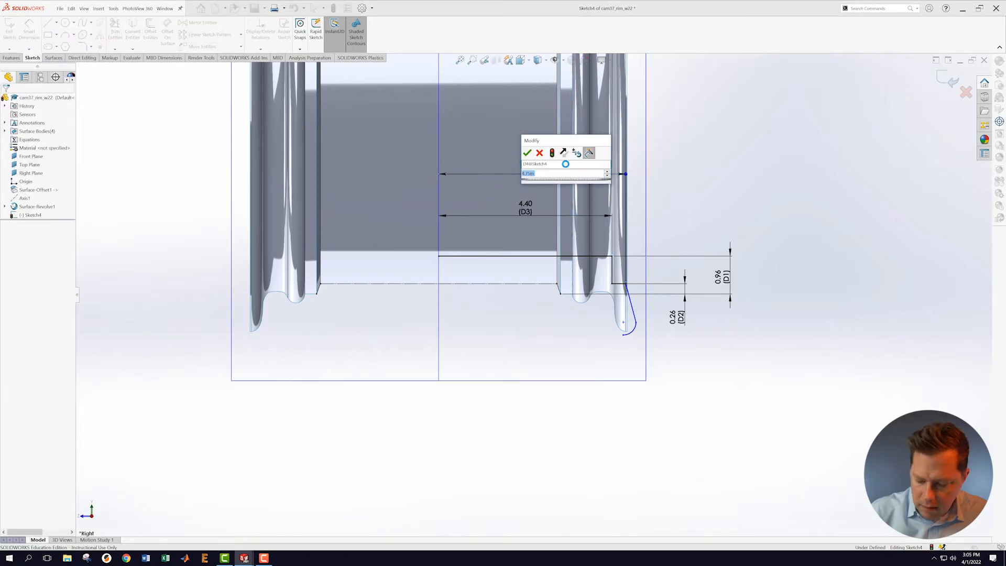
text(4.65)
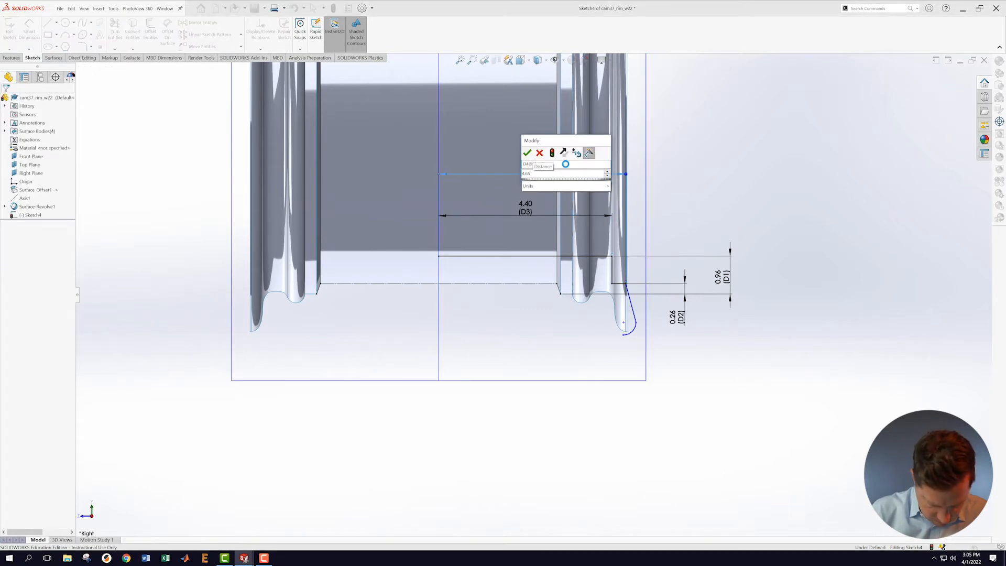
key(Return)
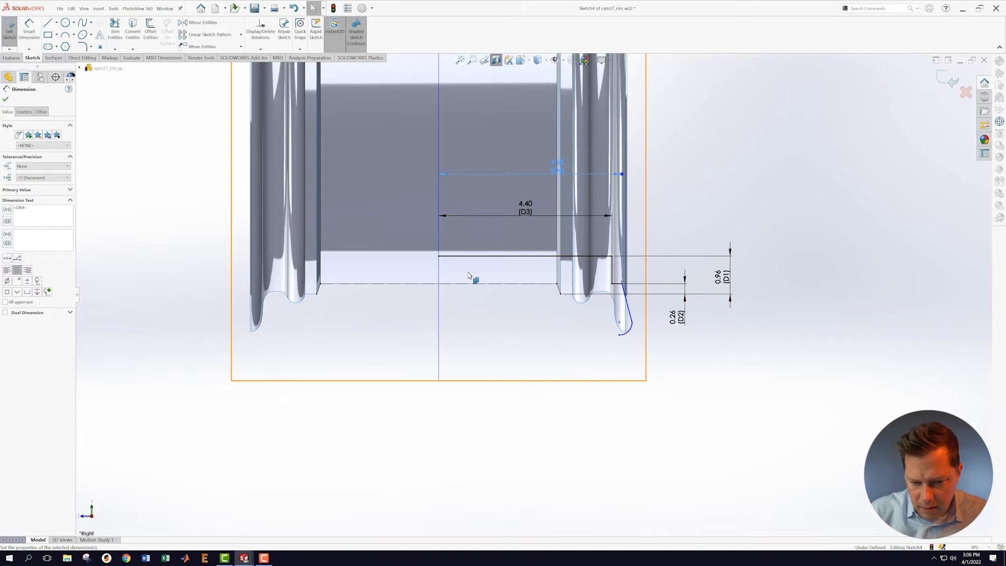
Step: Make the slanted line tangent to the arc at the rim tip
scroll(642, 291, down, 2)
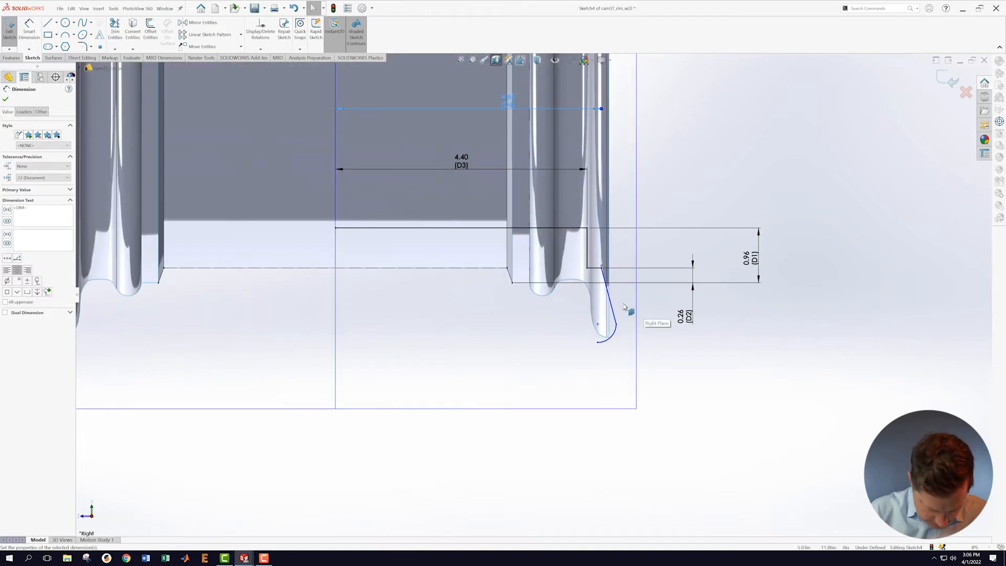
scroll(624, 309, down, 2)
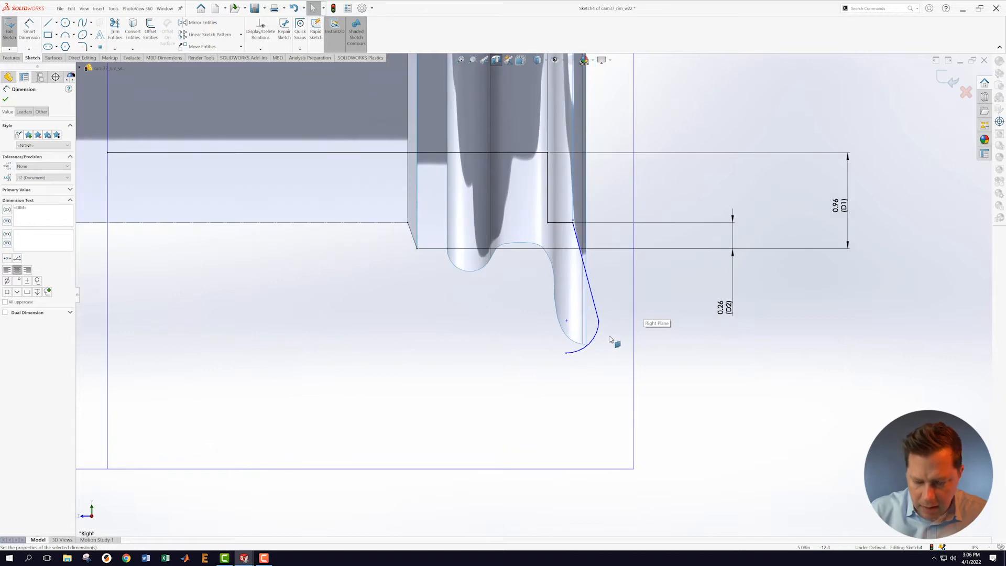
scroll(621, 340, down, 1)
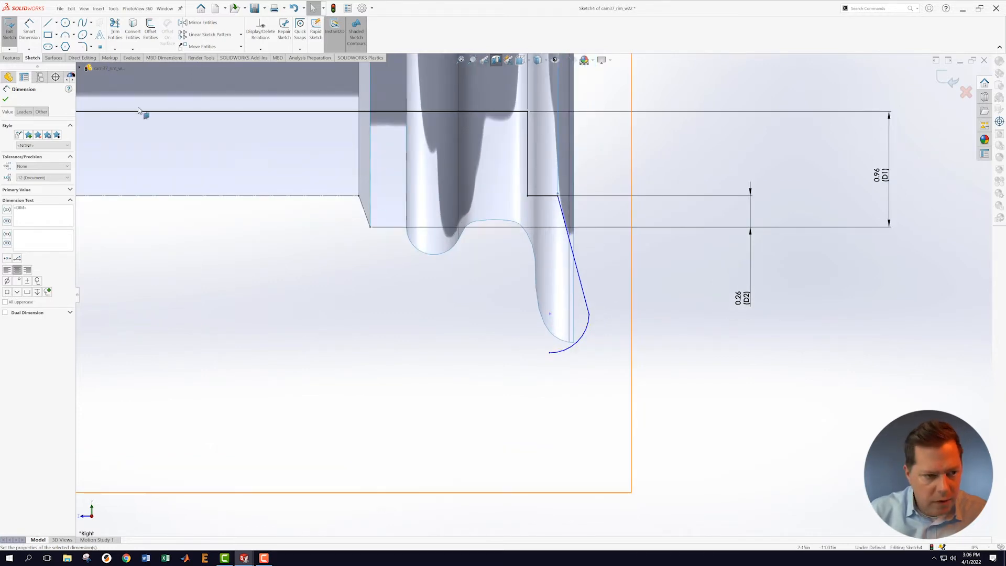
click(587, 328)
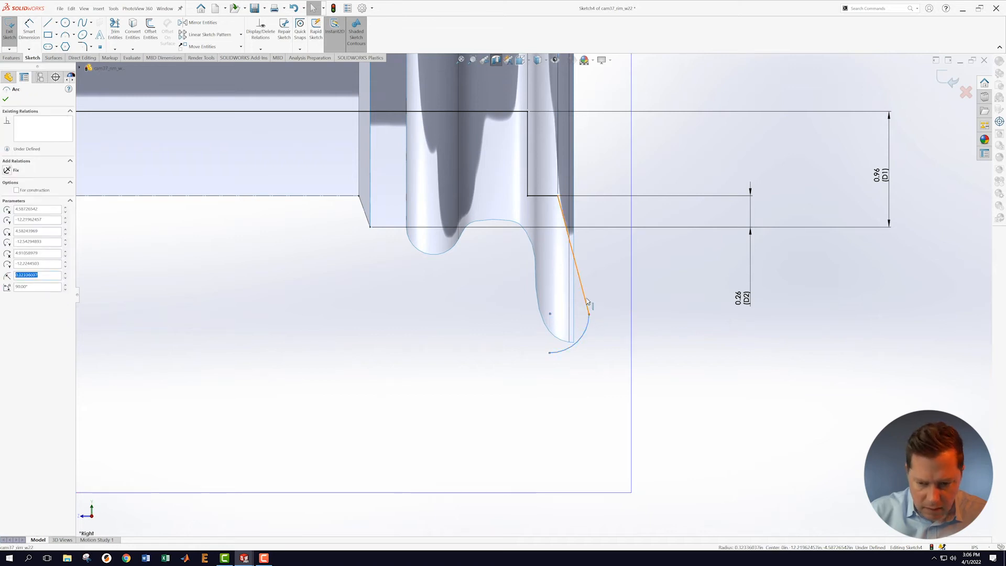
ctrl+click(586, 300)
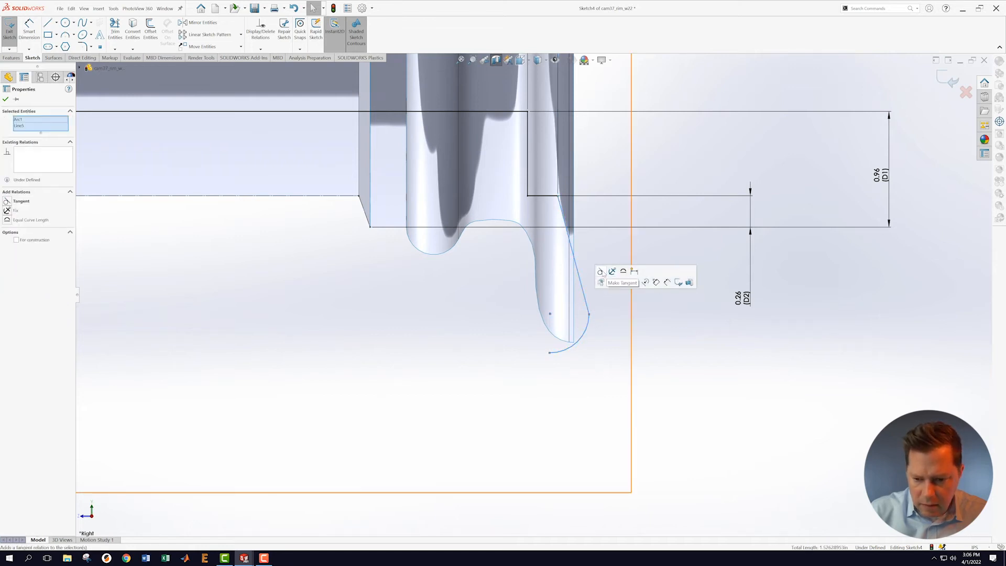
click(605, 275)
click(683, 370)
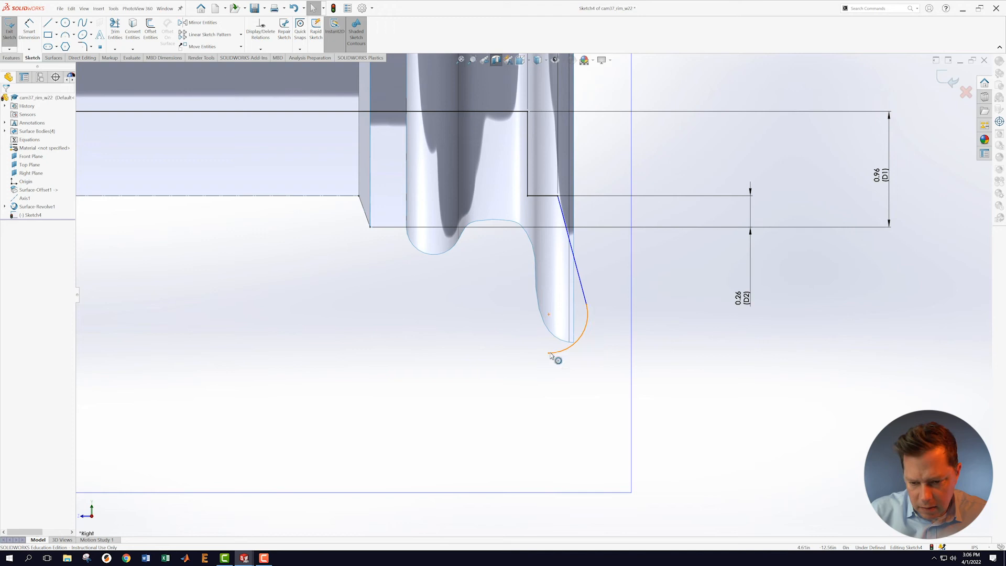
Step: Give the tip arc an R0.30 radius and drag the line–arc junction up and right
mouse_move(550, 355)
mouse_down()
mouse_move(580, 351)
mouse_move(564, 351)
mouse_up()
key(s)
click(589, 361)
click(582, 340)
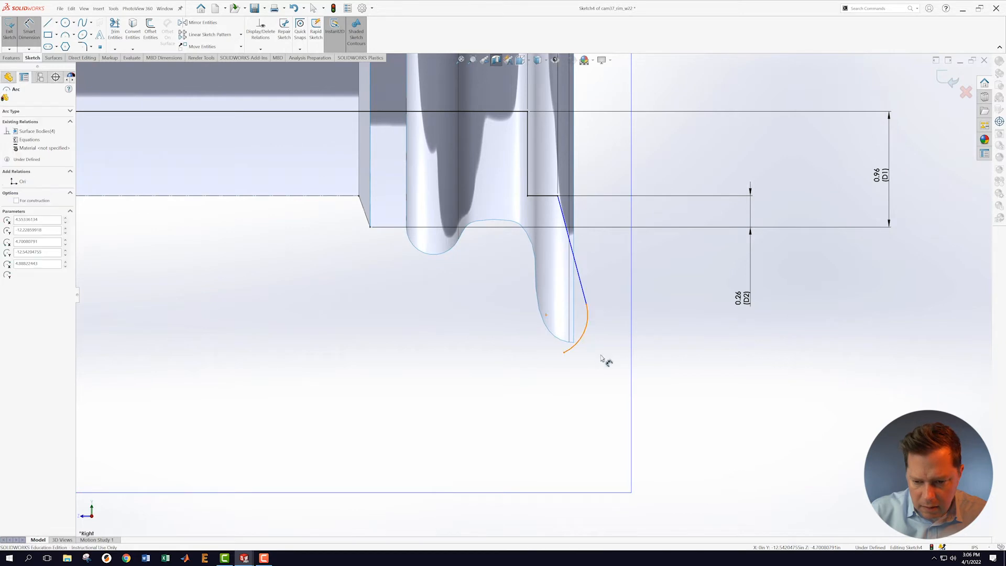
click(632, 360)
text(.3)
key(Return)
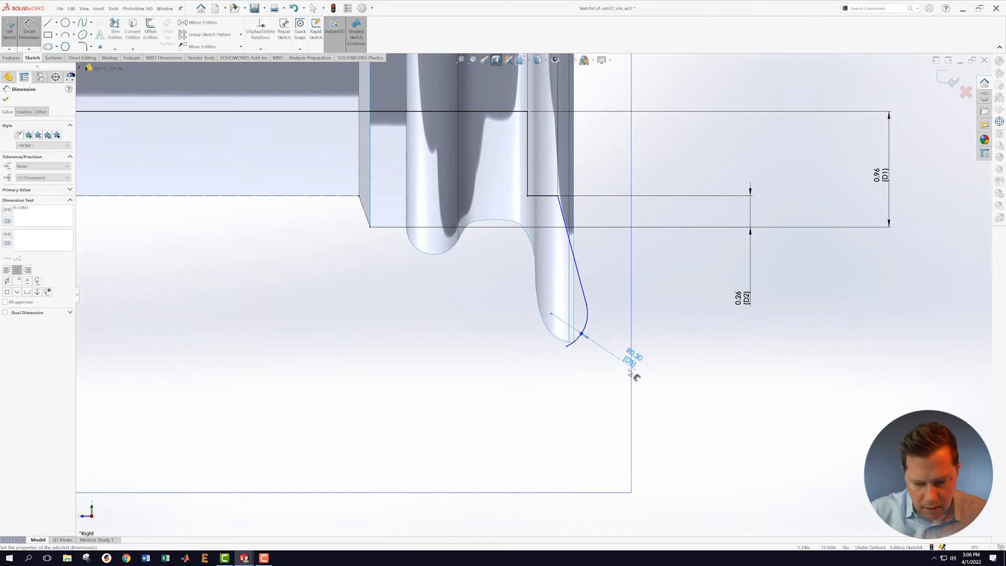
key(Escape)
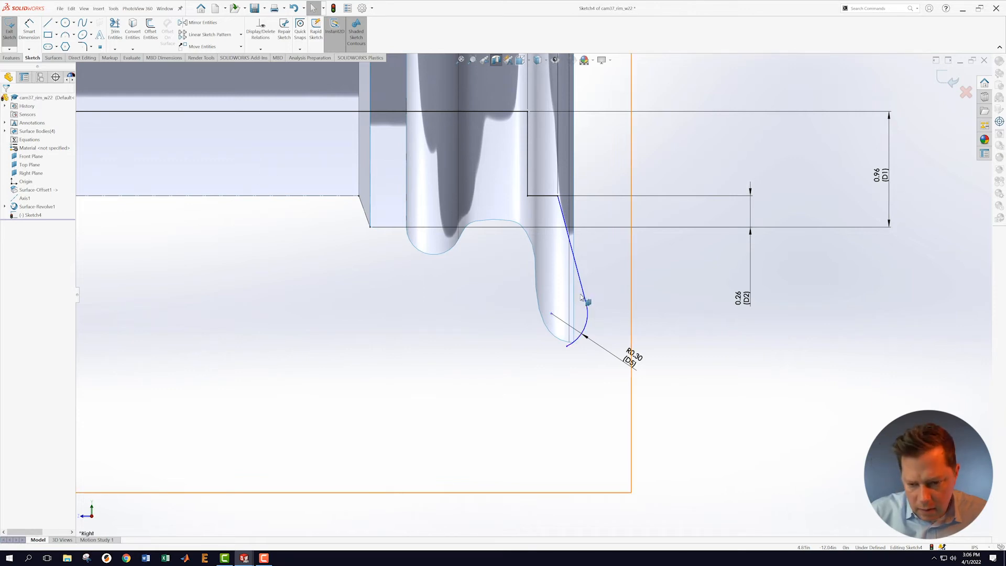
click(587, 302)
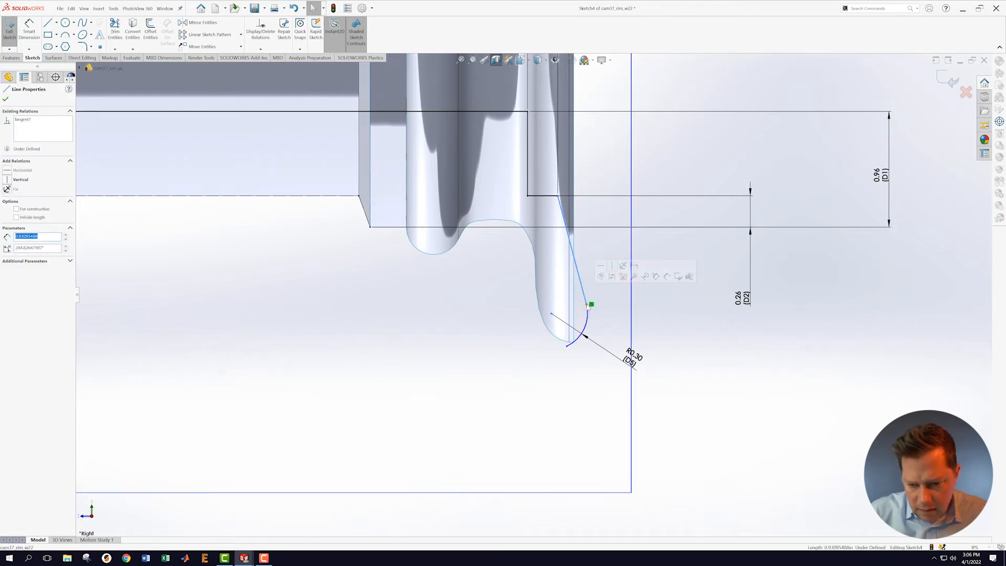
drag(592, 306, 612, 289)
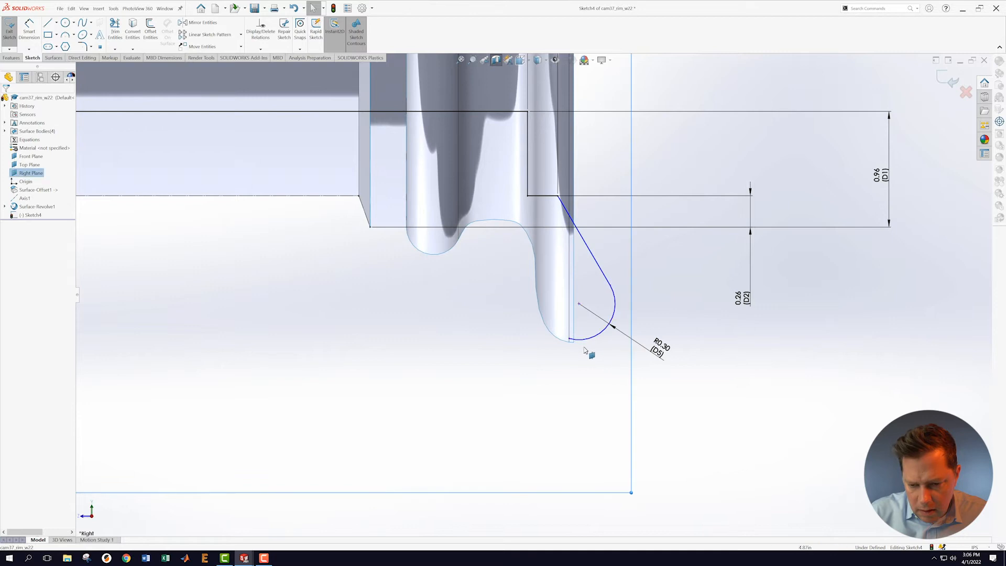
Step: Drag the arc's lower end onto the rim surface edge corner
scroll(580, 341, down, 3)
scroll(581, 341, down, 3)
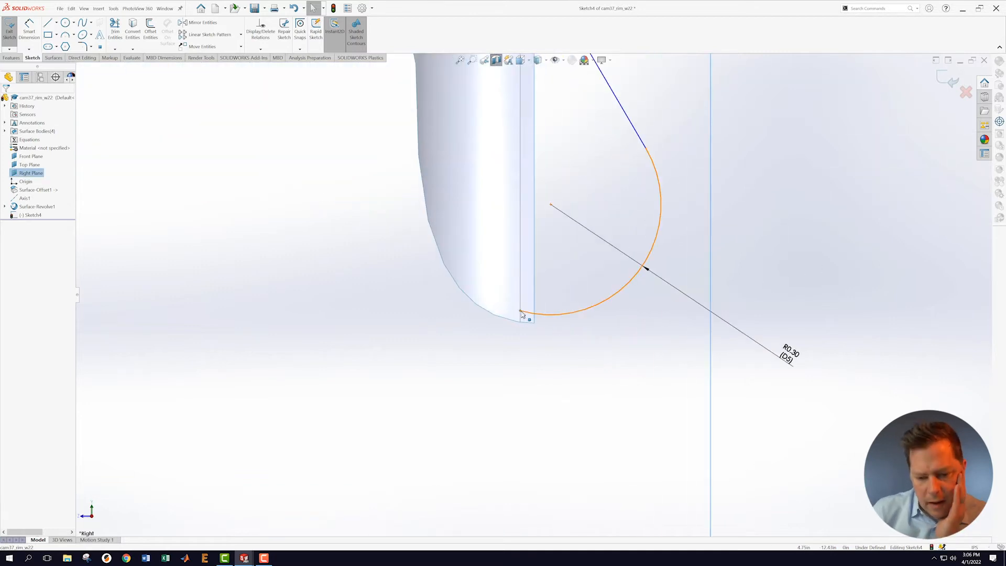
drag(524, 314, 536, 322)
drag(536, 322, 535, 322)
click(543, 329)
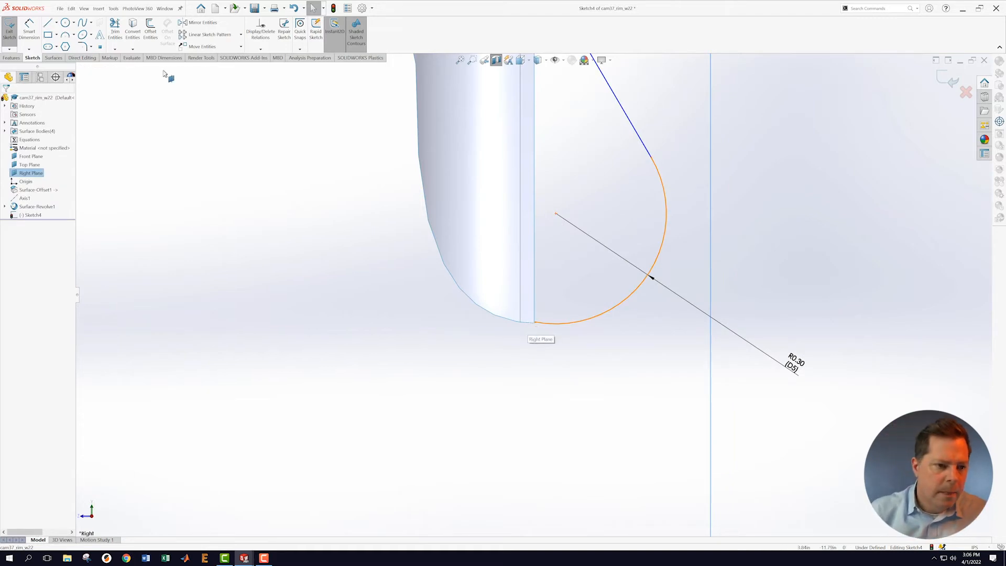
Step: Try Convert Entities and Intersection Curve, cancel both, and orbit to inspect the rim tip
click(135, 36)
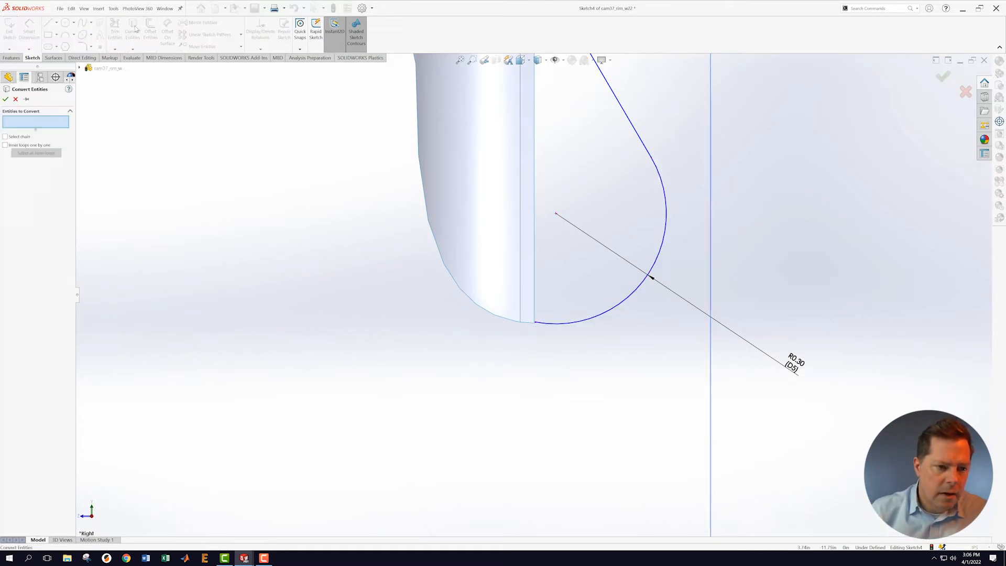
click(15, 100)
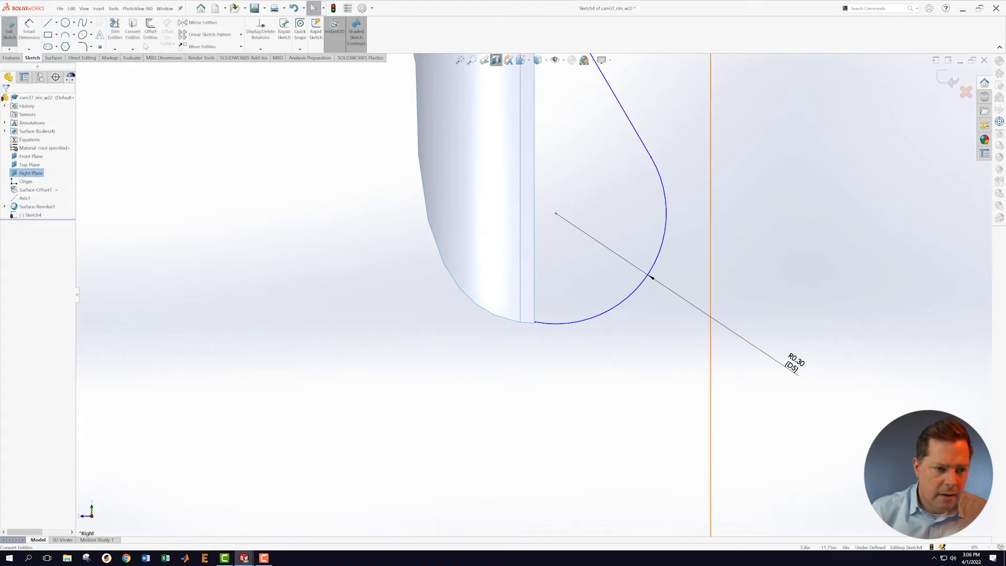
click(133, 49)
click(154, 77)
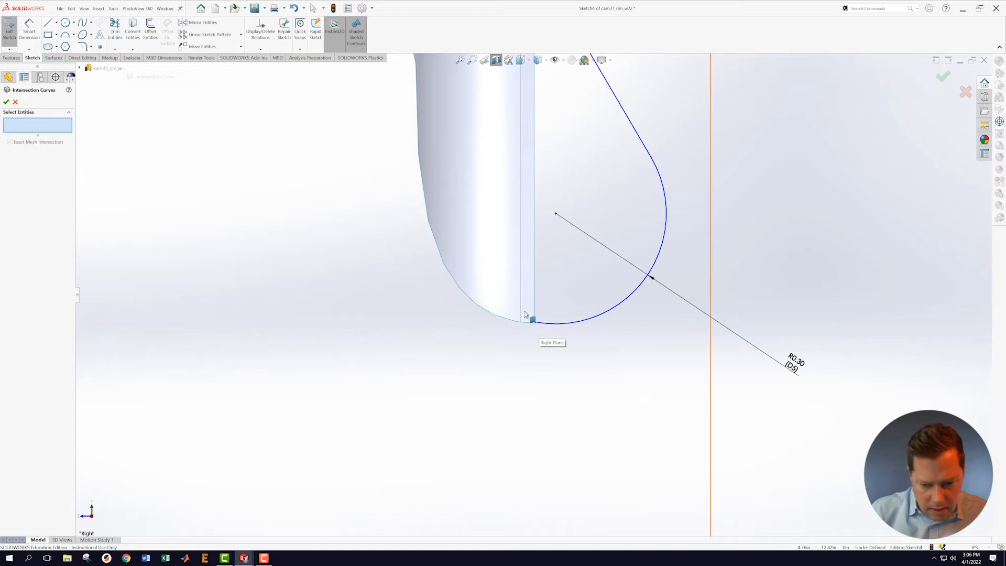
scroll(545, 367, up, 6)
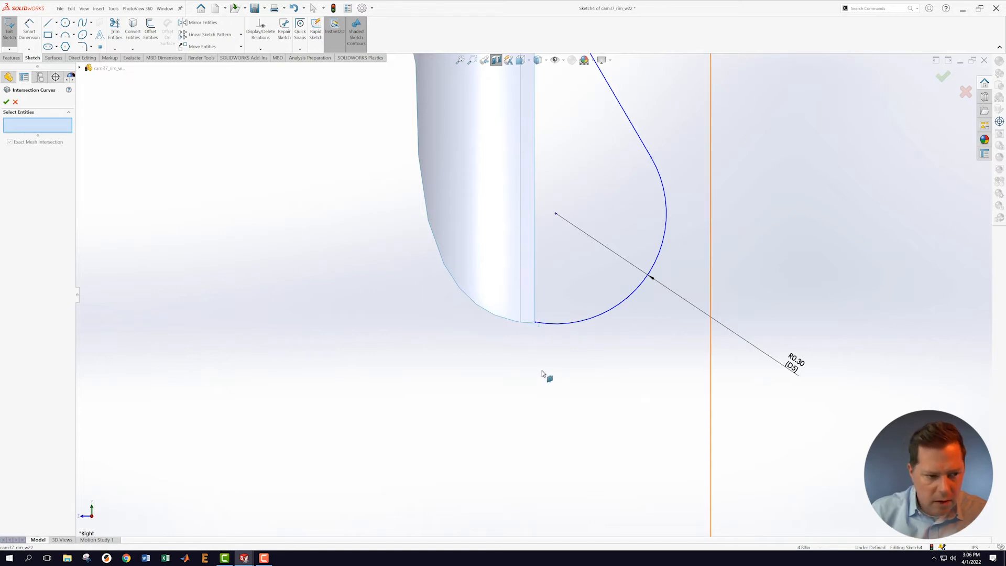
middle_drag(586, 358, 535, 272)
middle_drag(552, 326, 623, 326)
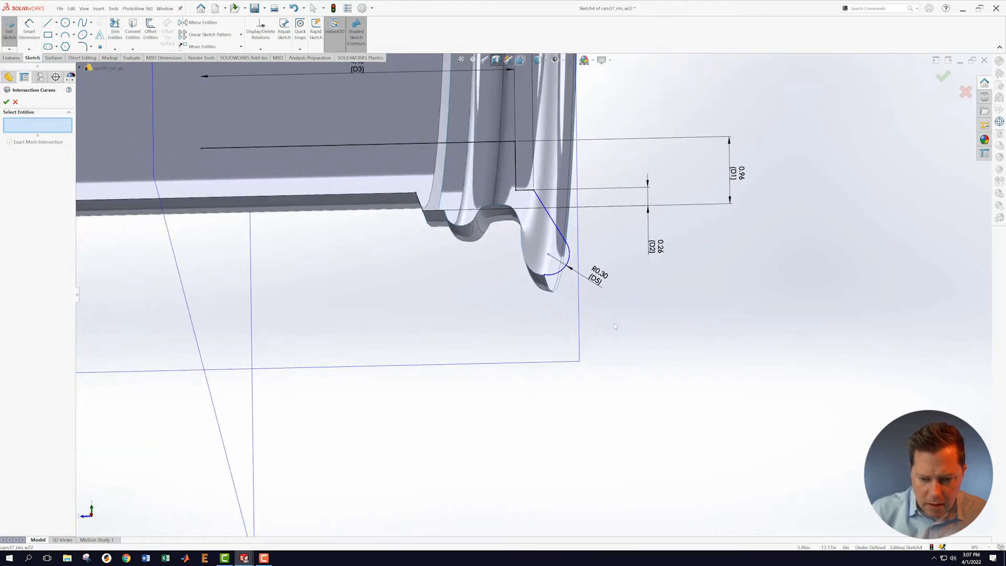
scroll(576, 288, down, 3)
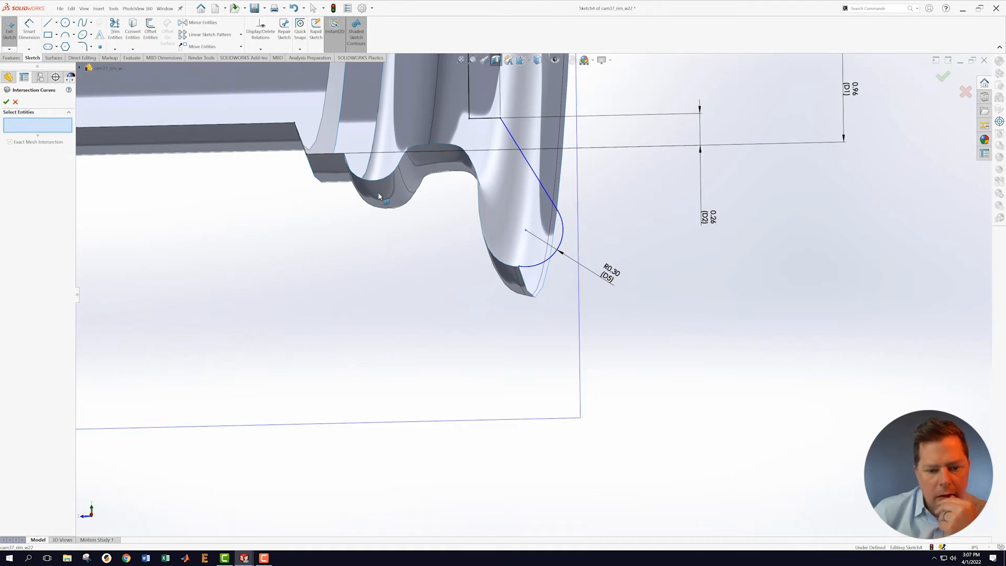
click(16, 102)
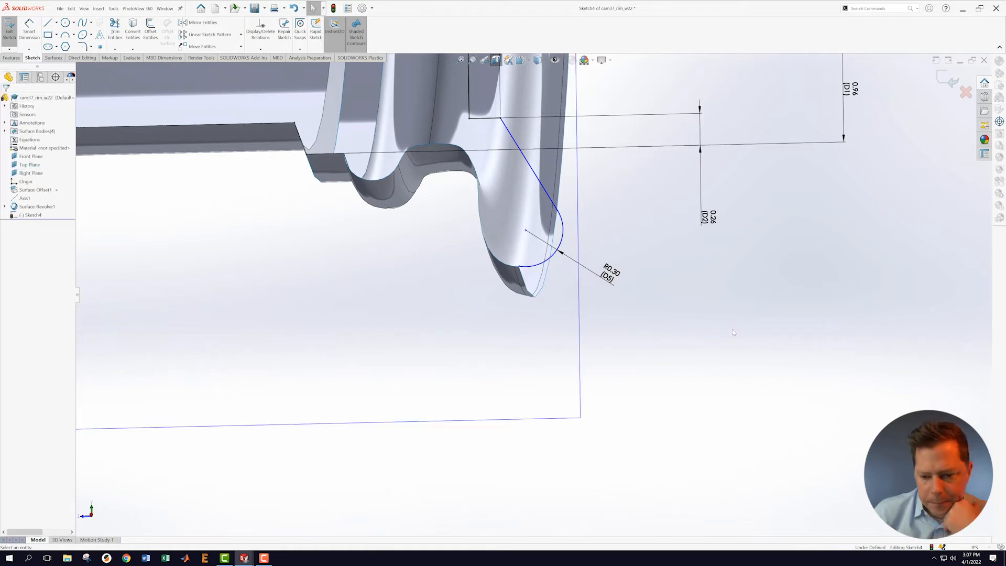
scroll(734, 332, up, 5)
mouse_move(603, 340)
middle_down()
mouse_move(620, 334)
mouse_move(611, 317)
middle_up()
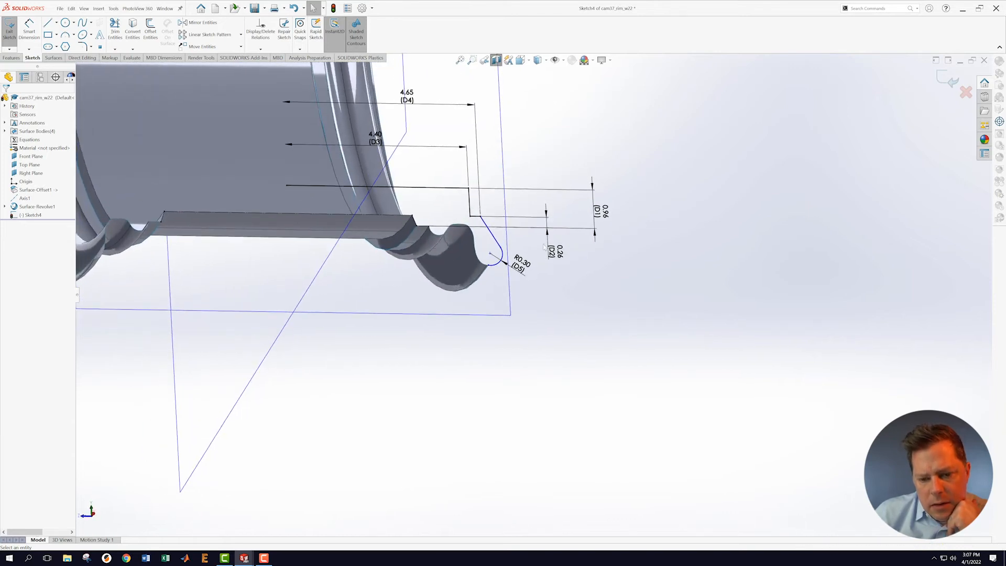
Step: Exit Sketch4 and roll the feature tree back and forward to compare the rim
click(949, 79)
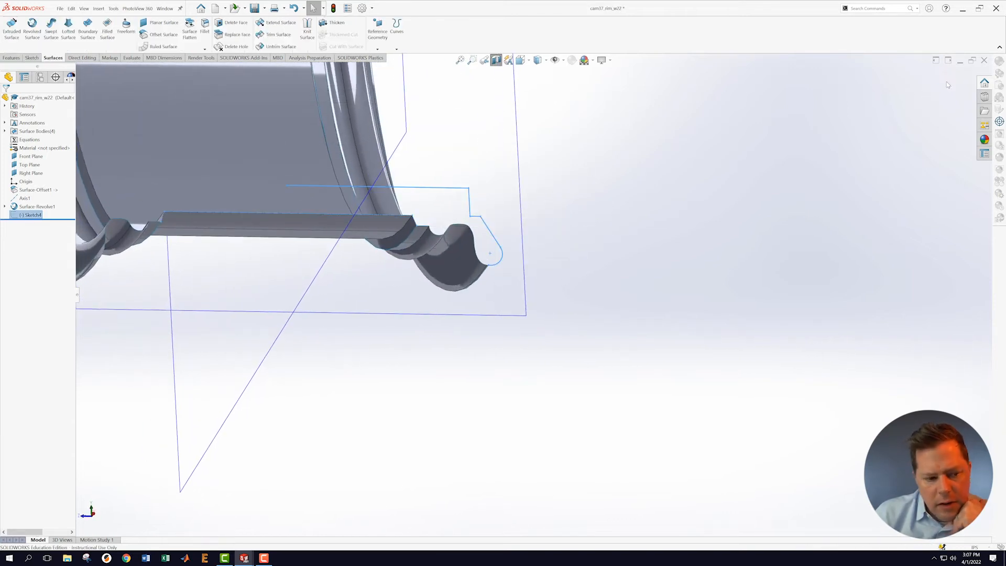
drag(59, 219, 59, 210)
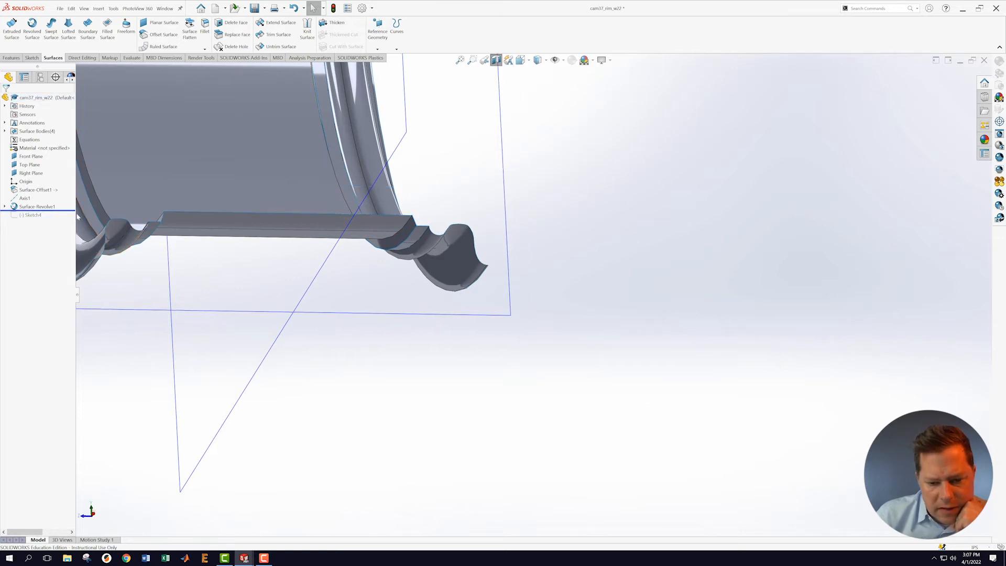
middle_drag(623, 253, 619, 244)
scroll(507, 234, down, 4)
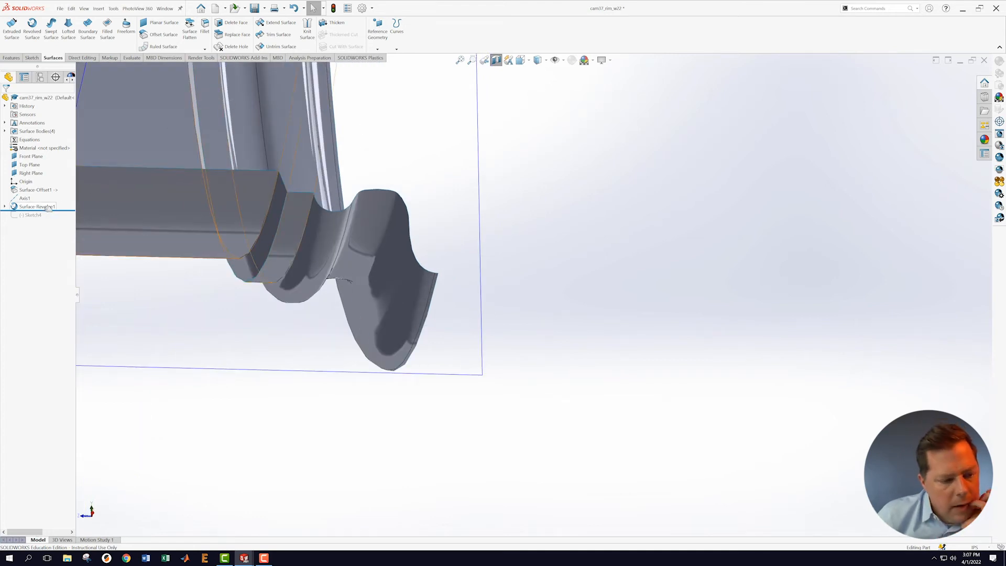
drag(45, 210, 45, 219)
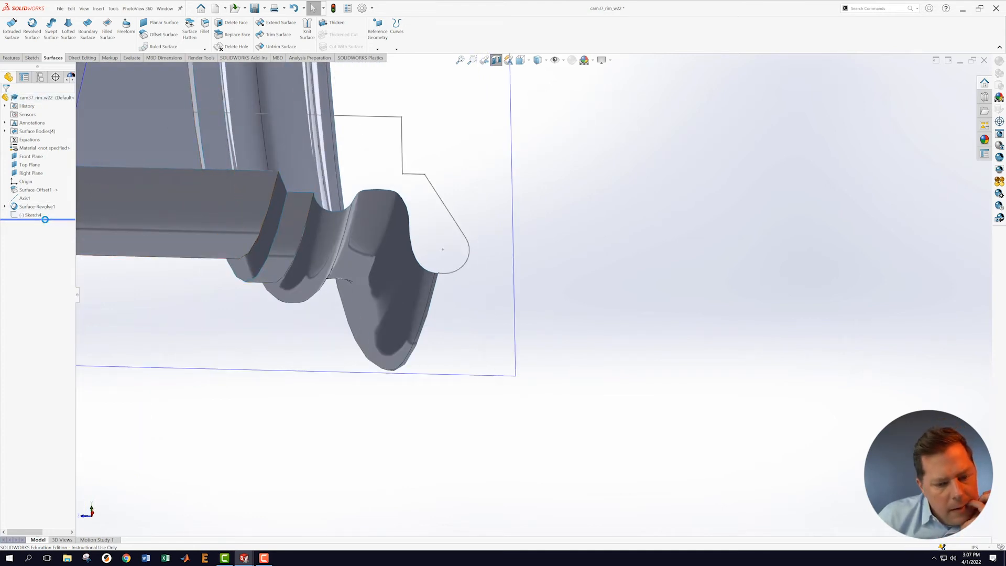
Step: Reopen Sketch4 with Edit Sketch
scroll(506, 317, up, 1)
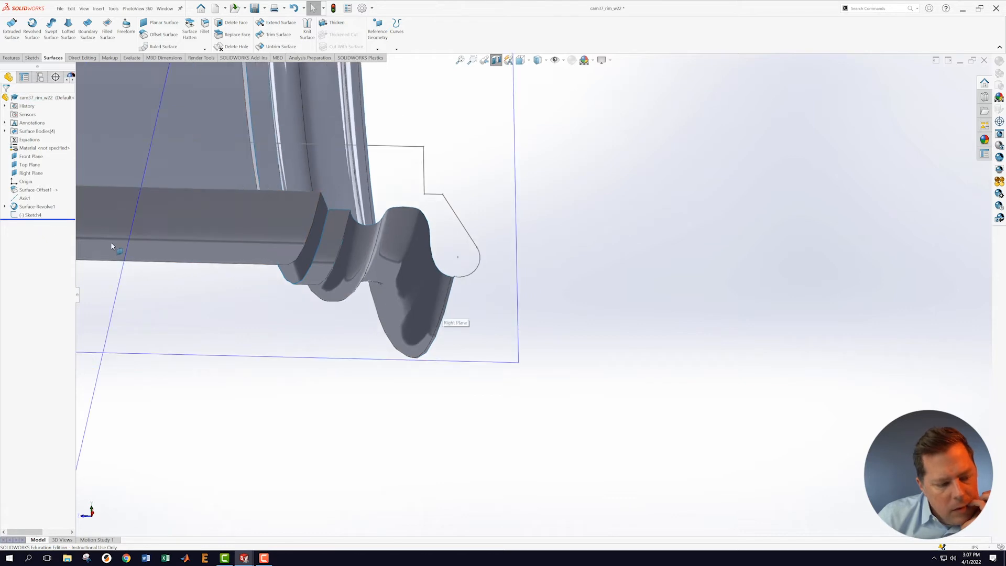
right_click(23, 215)
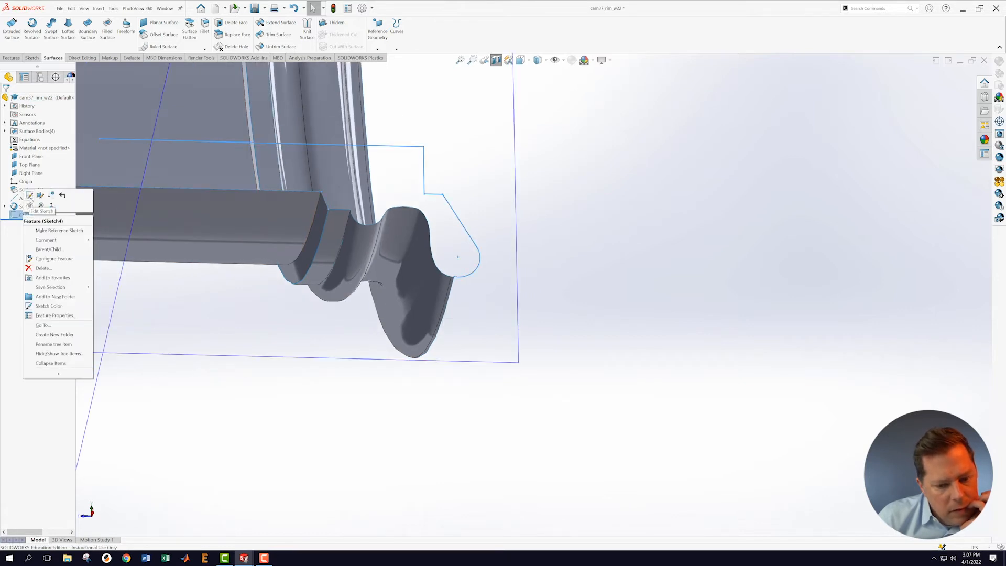
click(29, 194)
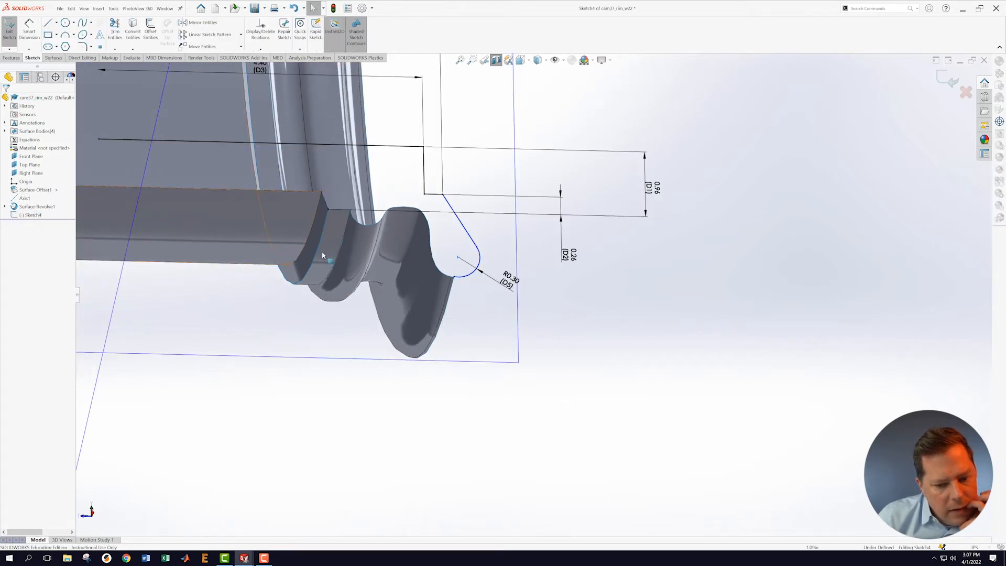
Step: Create an intersection curve with the narrow side face beside the fillet, replacing the wrongly picked large face
click(131, 50)
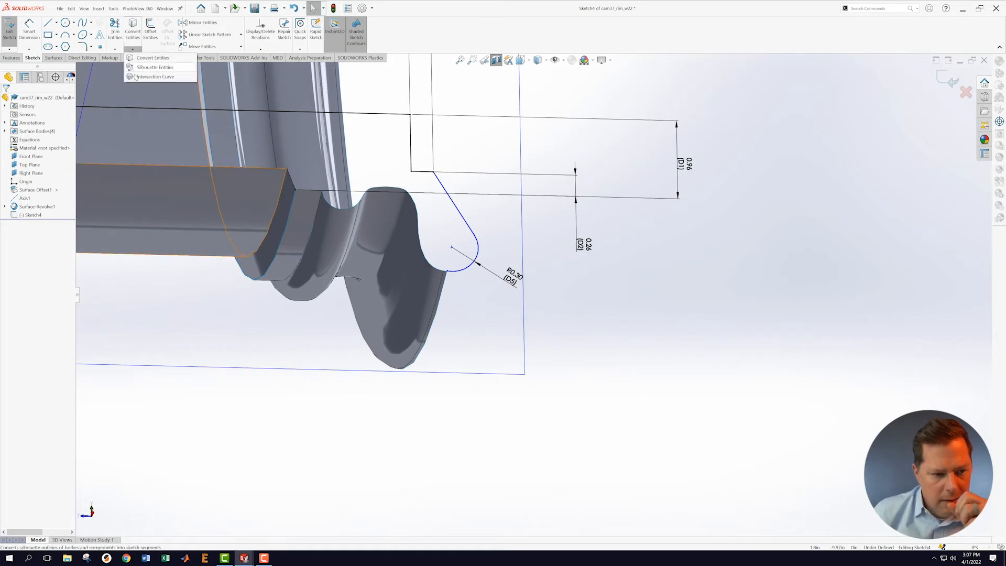
click(152, 72)
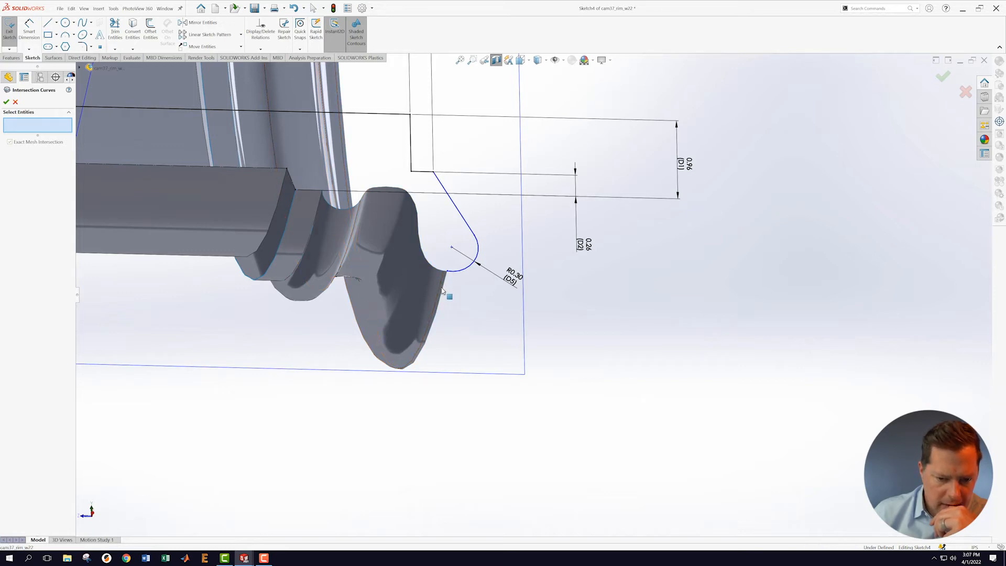
click(433, 286)
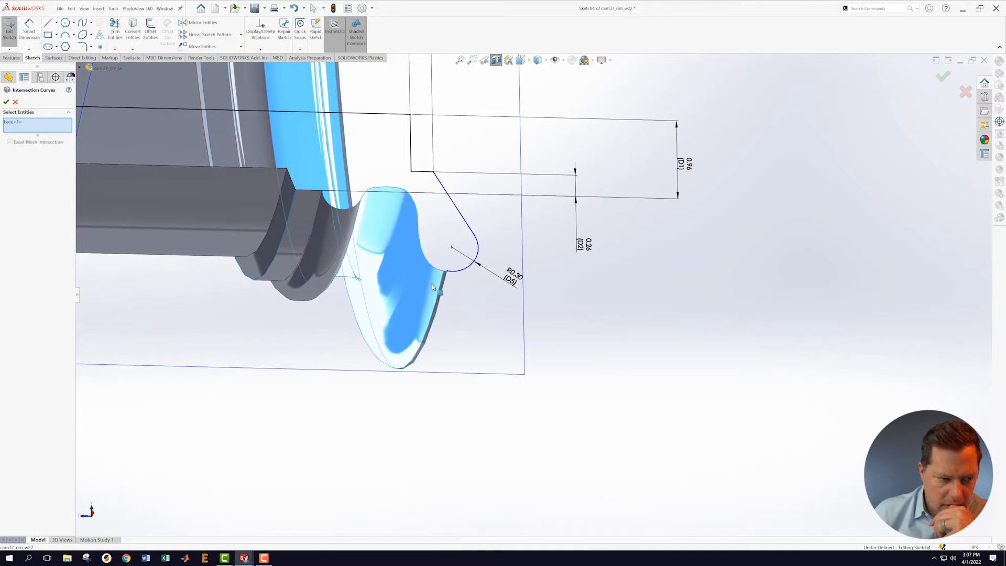
right_click(29, 126)
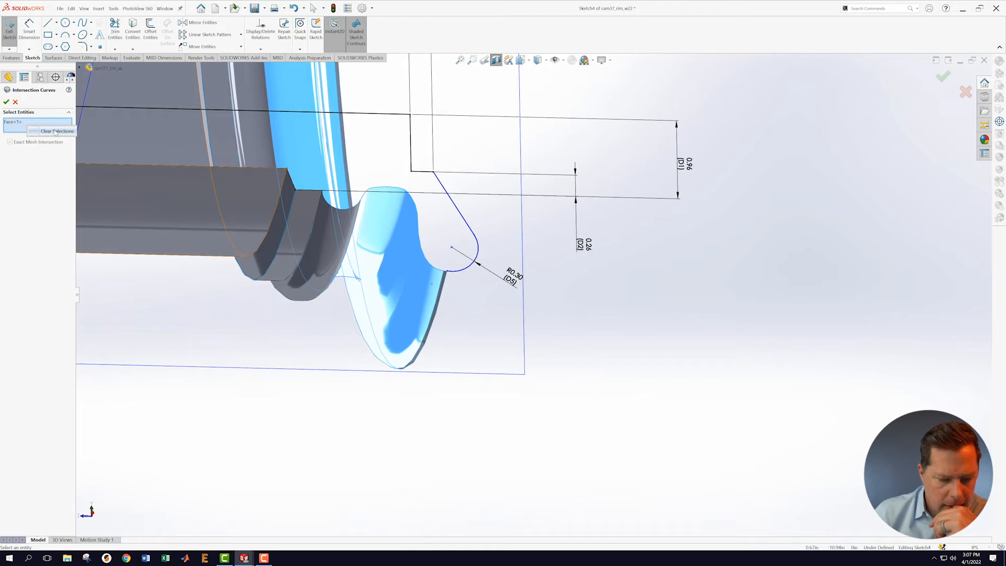
click(55, 131)
scroll(475, 300, down, 5)
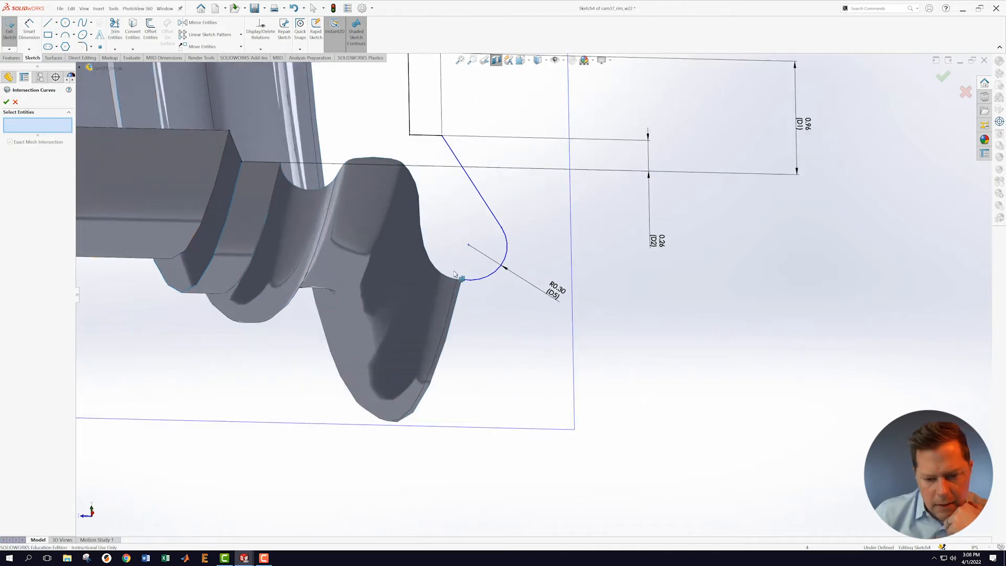
scroll(473, 298, down, 4)
click(447, 294)
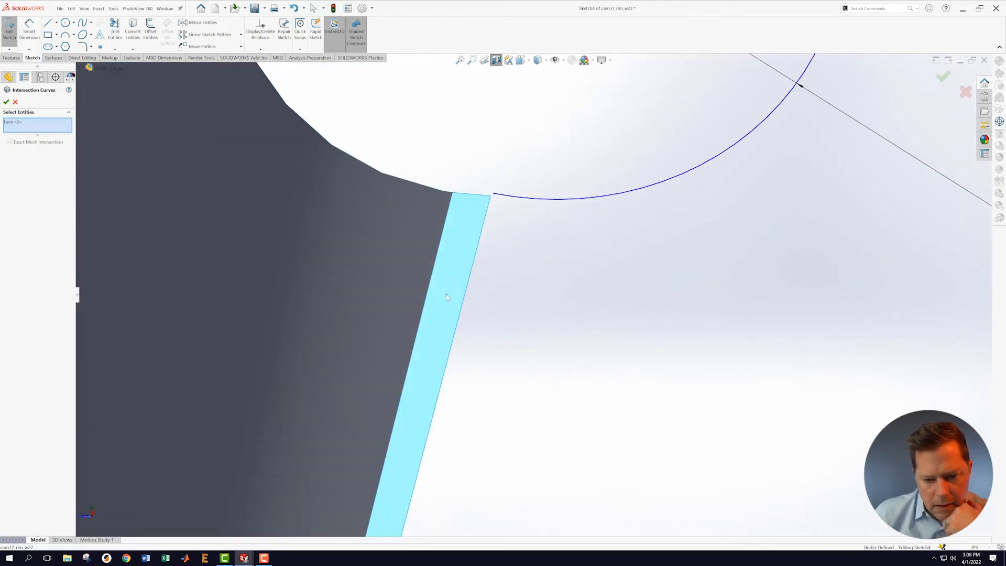
click(6, 102)
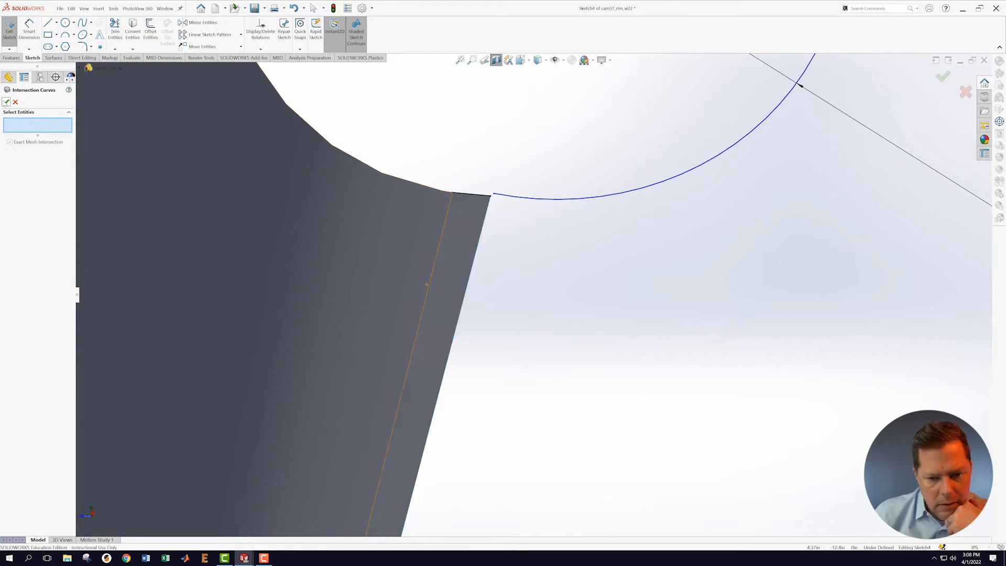
click(7, 101)
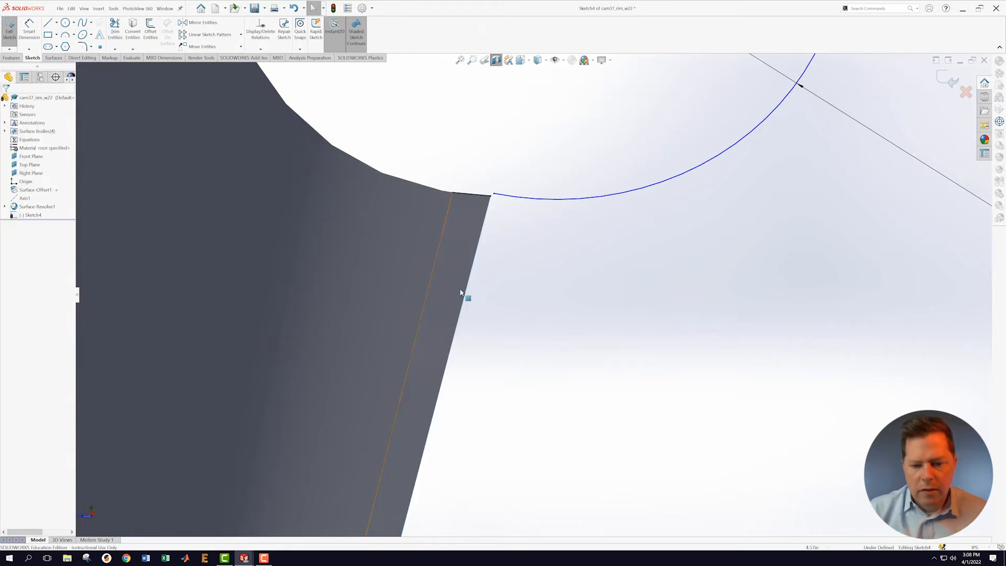
scroll(465, 294, up, 6)
Step: Merge the fillet arc's loose endpoint onto the intersection line's corner point
scroll(539, 283, down, 5)
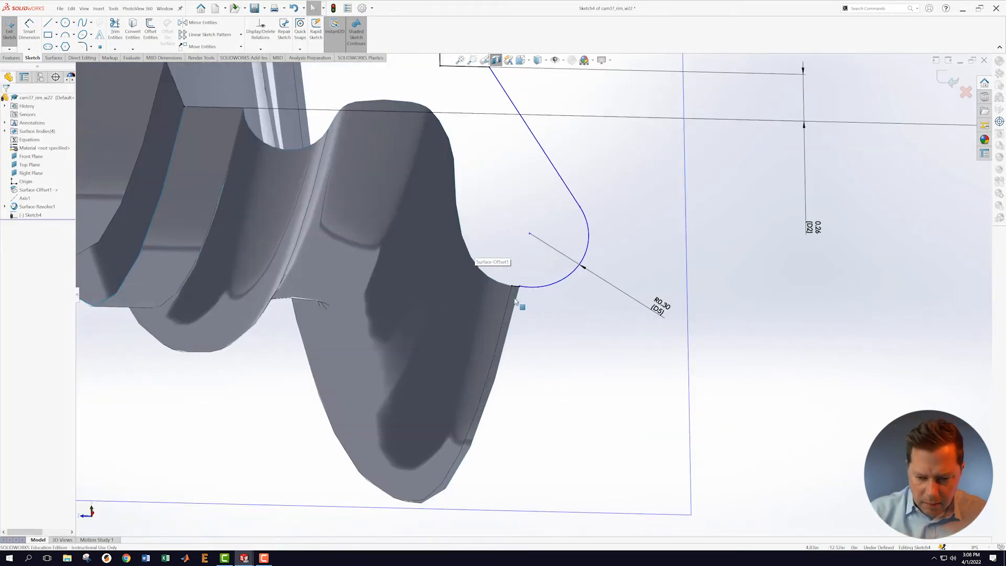
click(526, 268)
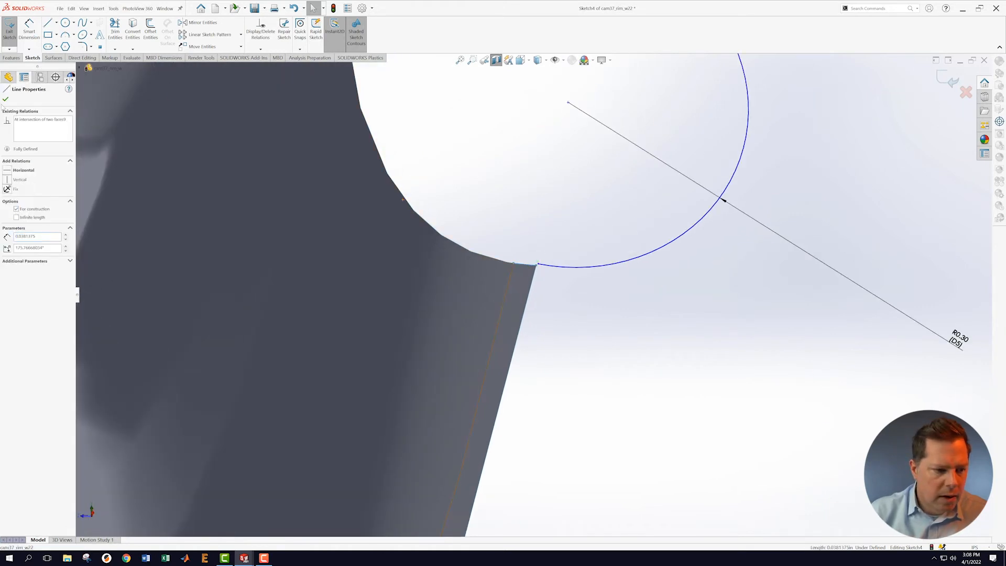
click(6, 99)
scroll(553, 353, up, 3)
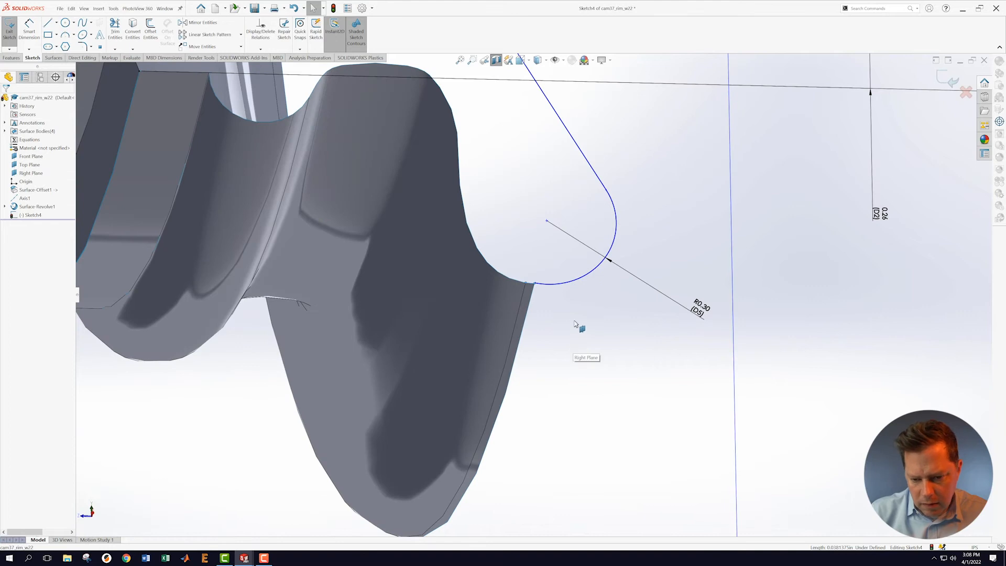
scroll(558, 300, down, 6)
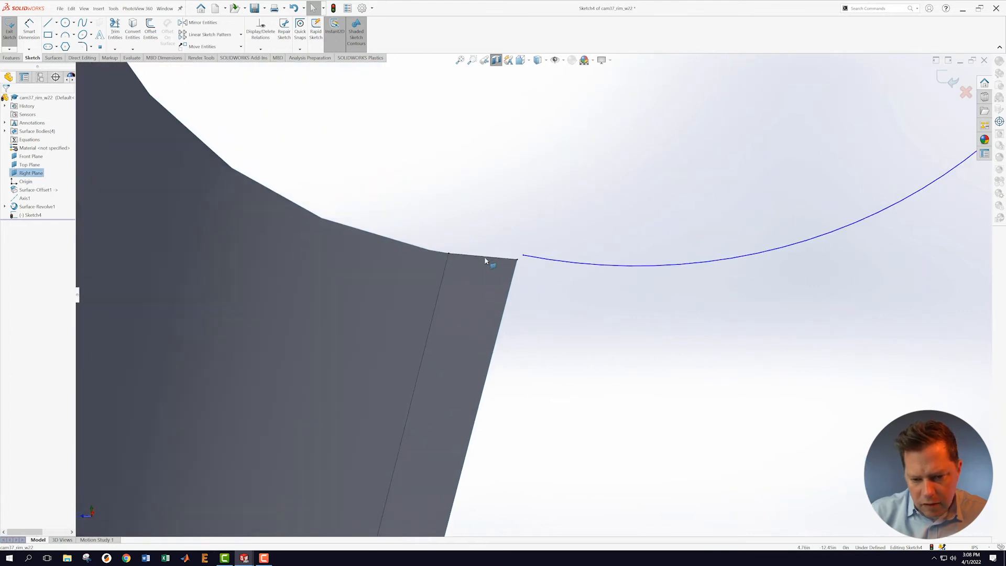
click(547, 261)
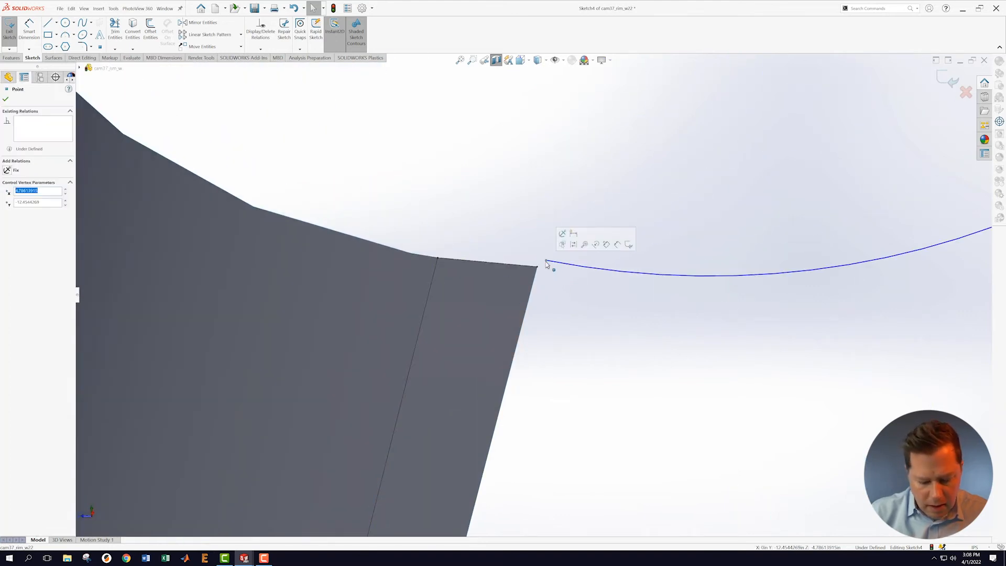
ctrl+click(537, 267)
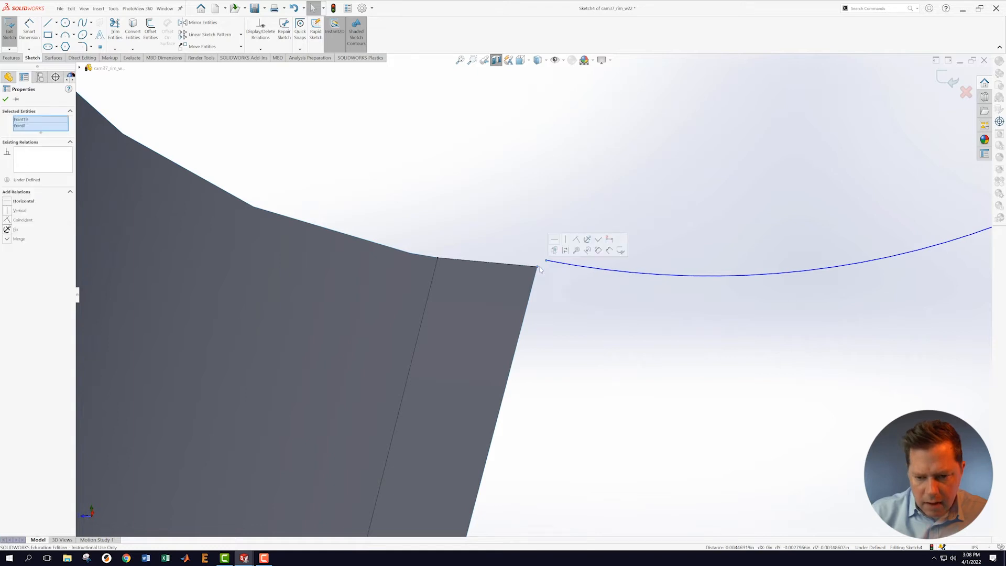
click(599, 239)
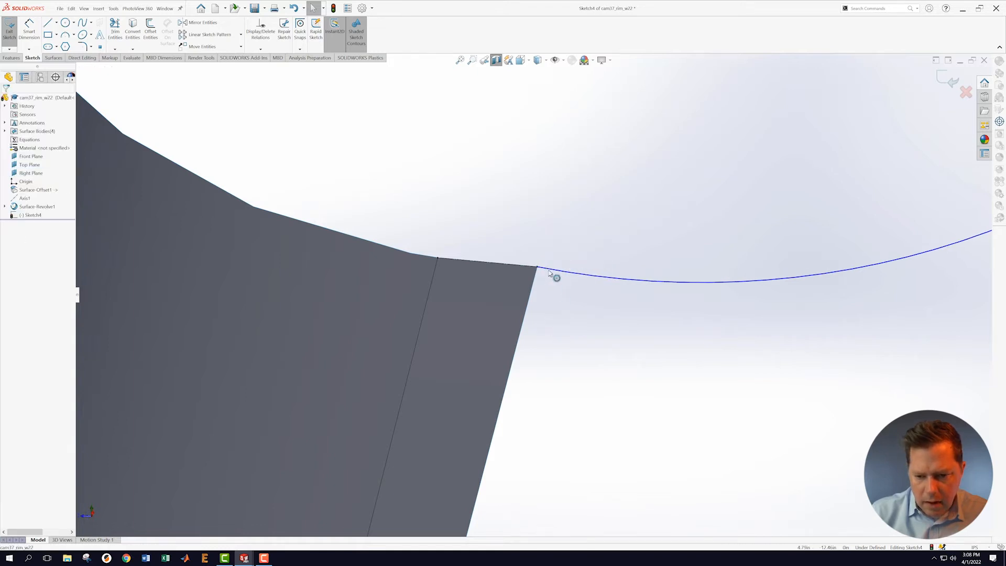
Step: Check the fully defined joint between the R0.30 arc and the intersection line from another angle
click(576, 273)
ctrl+click(506, 263)
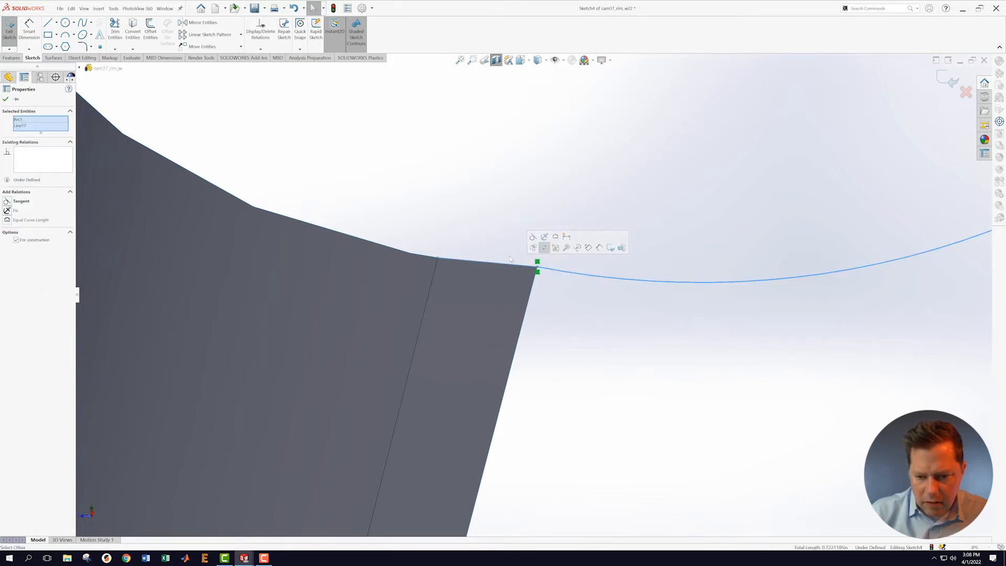
click(602, 342)
scroll(597, 336, up, 5)
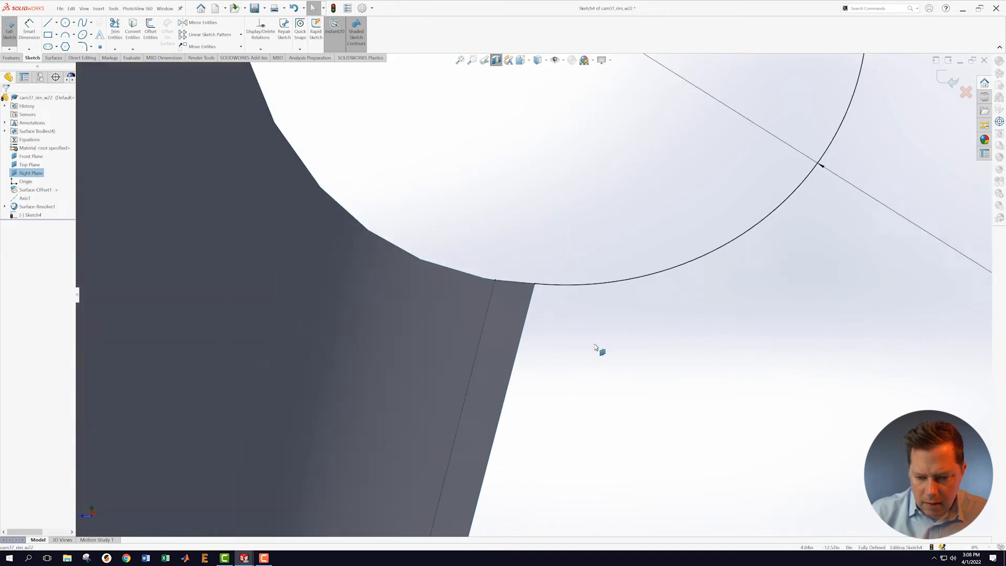
scroll(595, 322, up, 3)
scroll(600, 309, down, 2)
middle_drag(686, 332, 694, 358)
scroll(513, 350, up, 3)
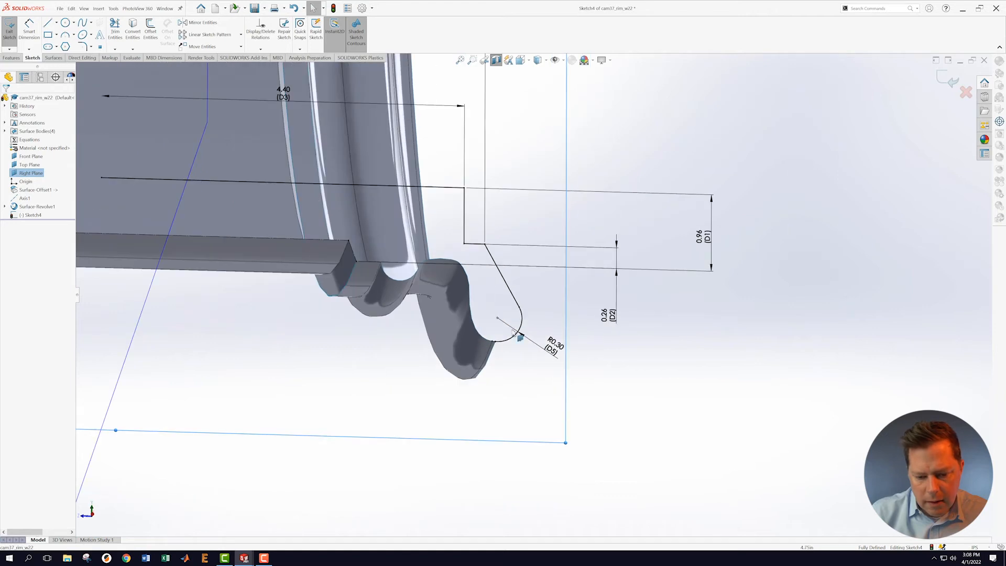
scroll(517, 328, up, 4)
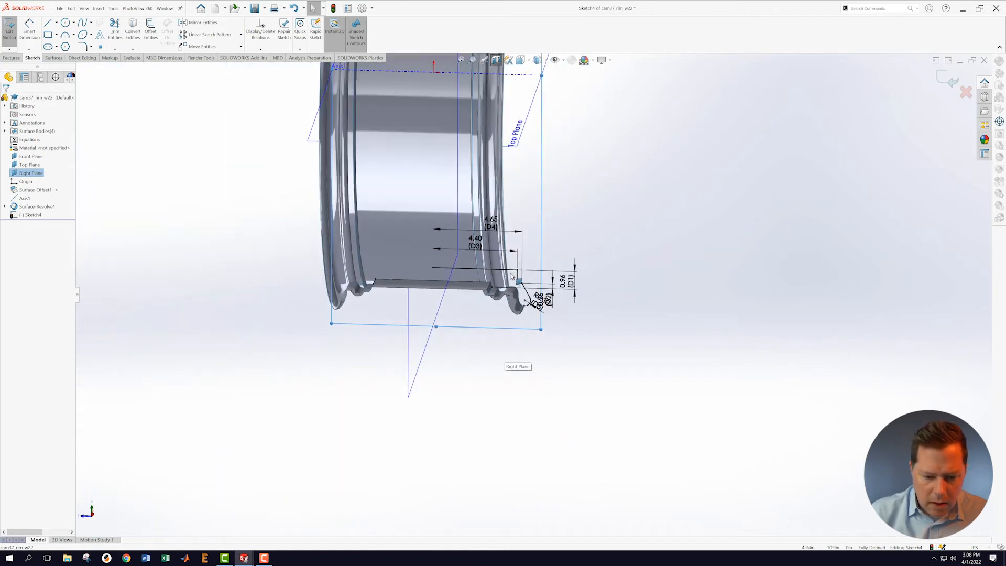
Step: Check the Sketch4 dimensions and delete the unwanted line along the flange top
scroll(526, 221, up, 4)
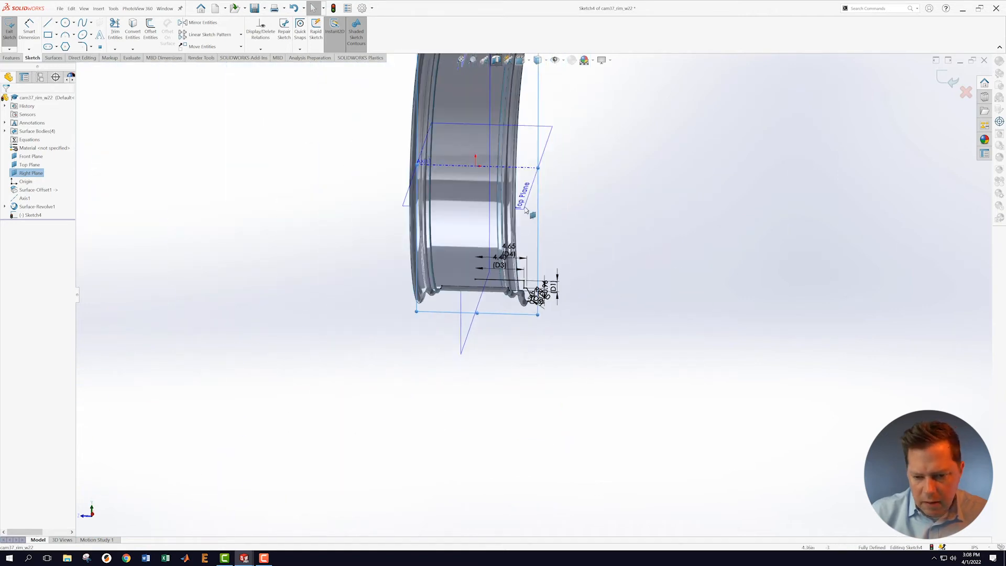
scroll(532, 194, down, 5)
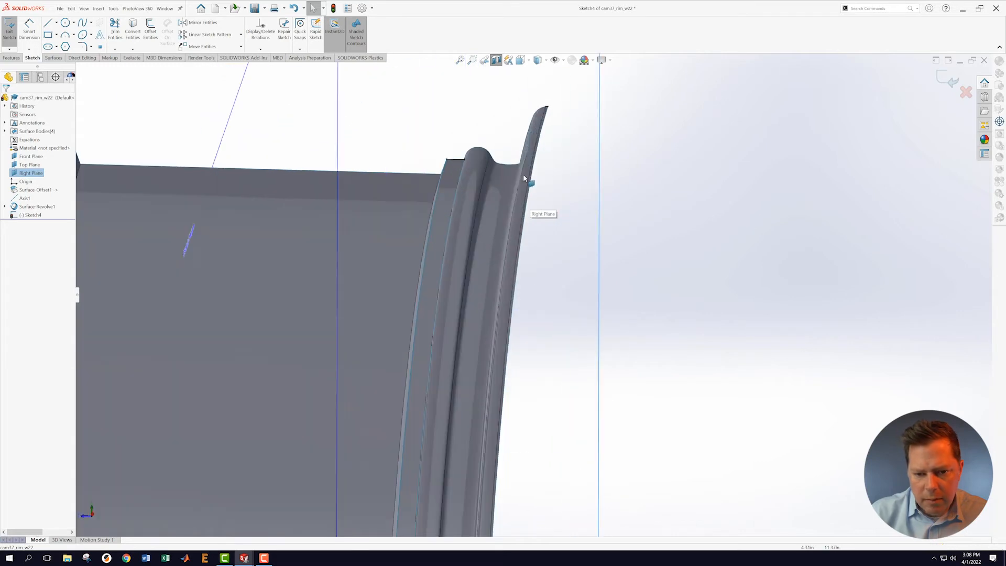
scroll(507, 184, down, 1)
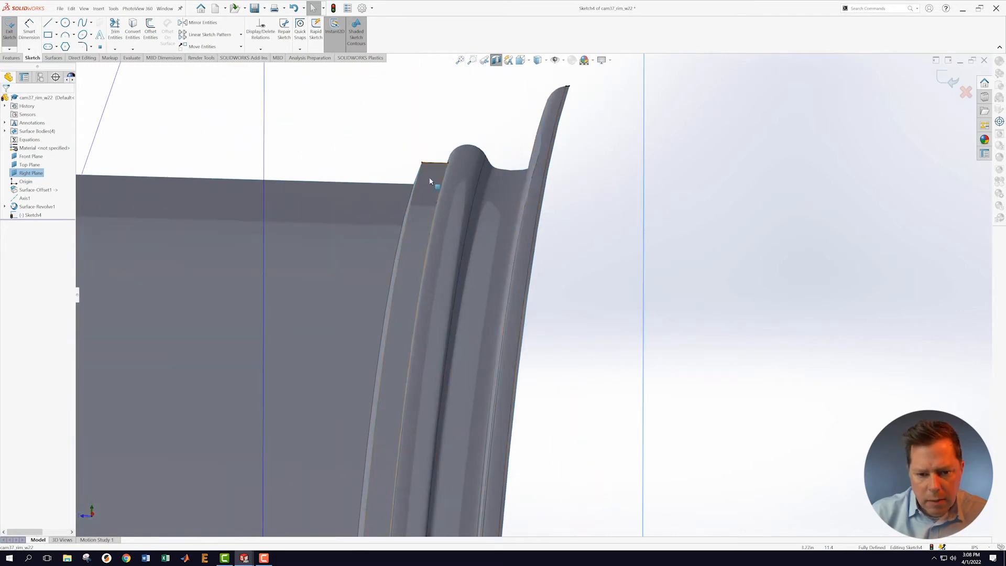
scroll(369, 202, up, 4)
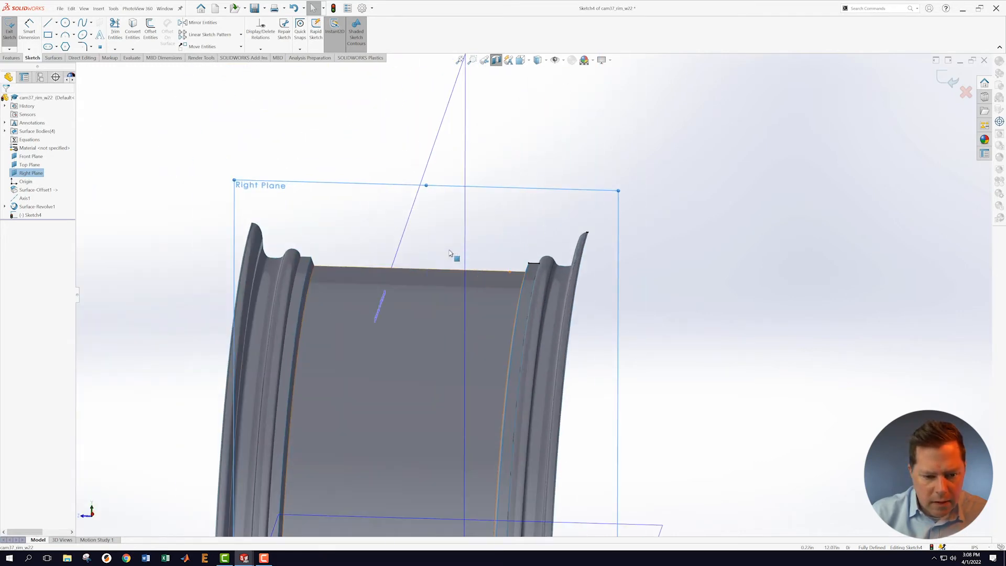
scroll(535, 282, down, 4)
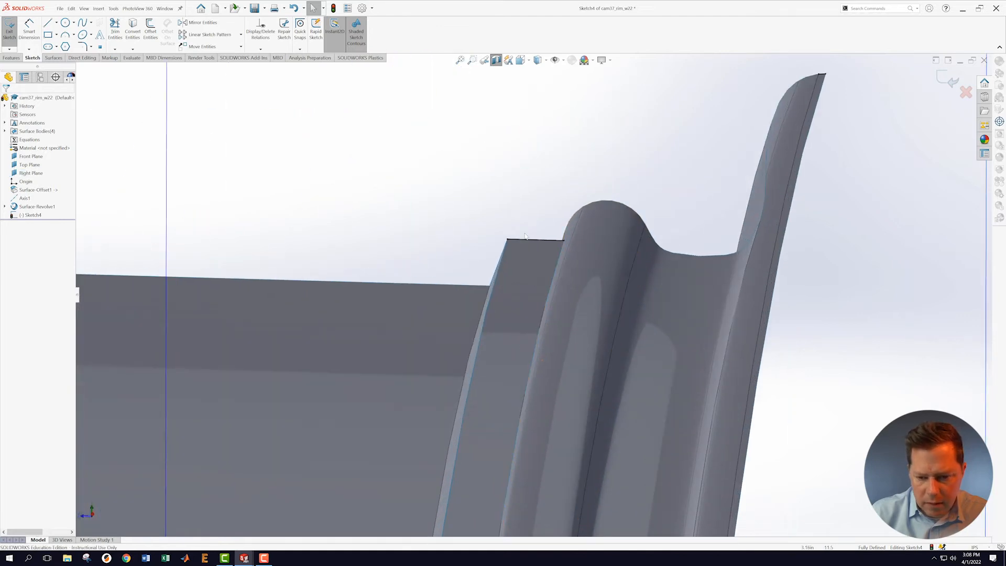
click(528, 242)
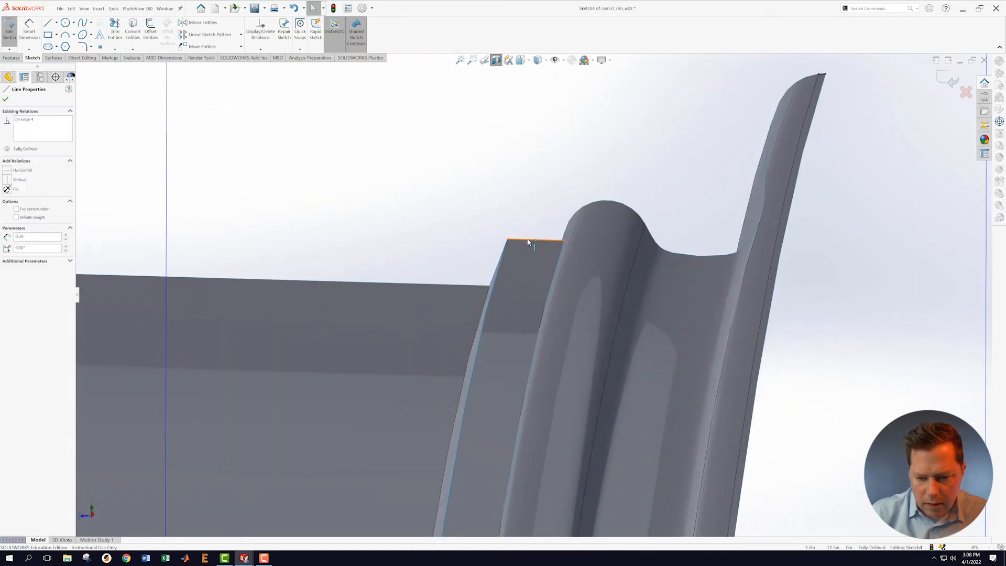
right_click(528, 241)
click(548, 359)
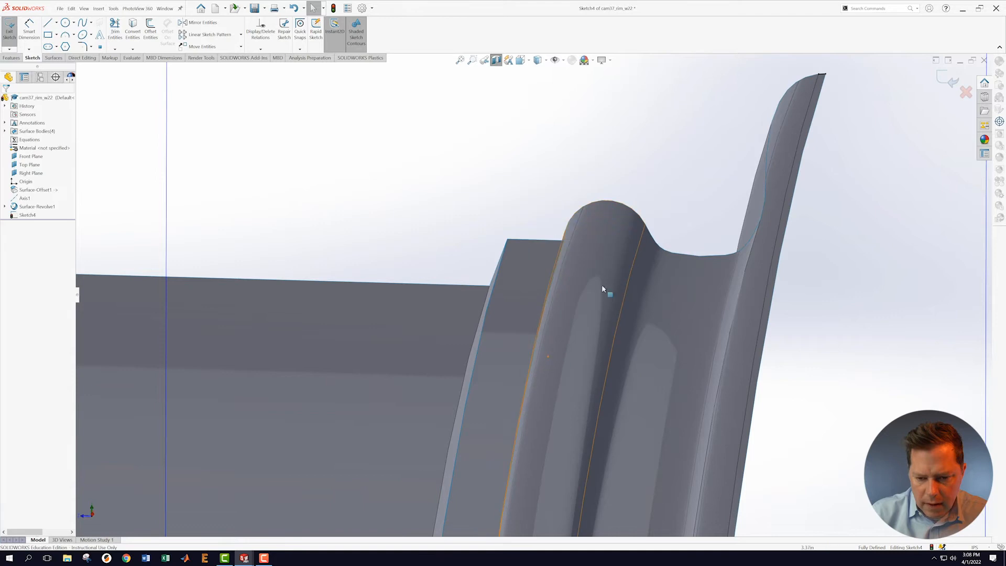
Step: Delete the stray point at the flange tip of the profile
scroll(703, 231, up, 4)
scroll(718, 171, down, 6)
drag(431, 275, 345, 335)
click(368, 252)
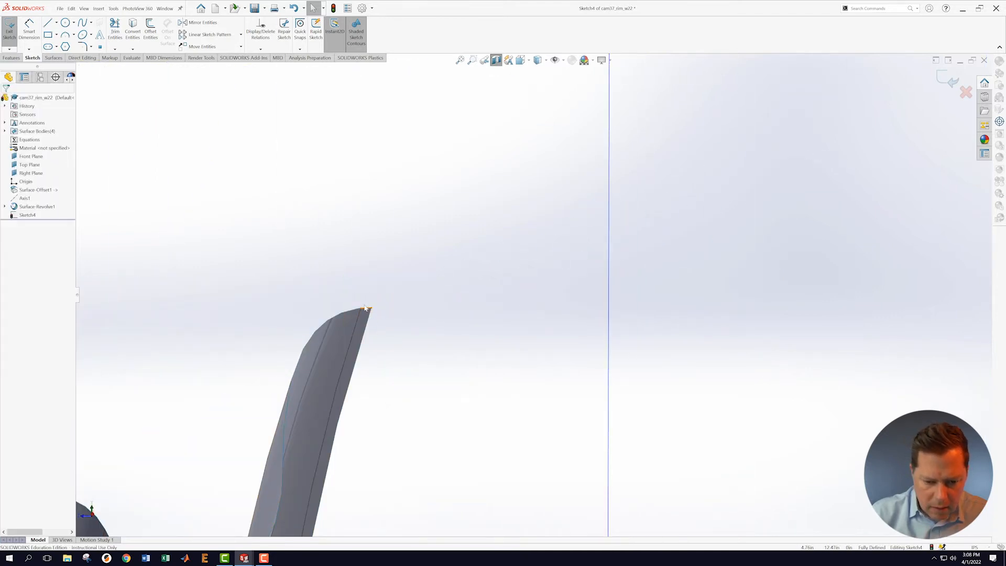
right_click(367, 311)
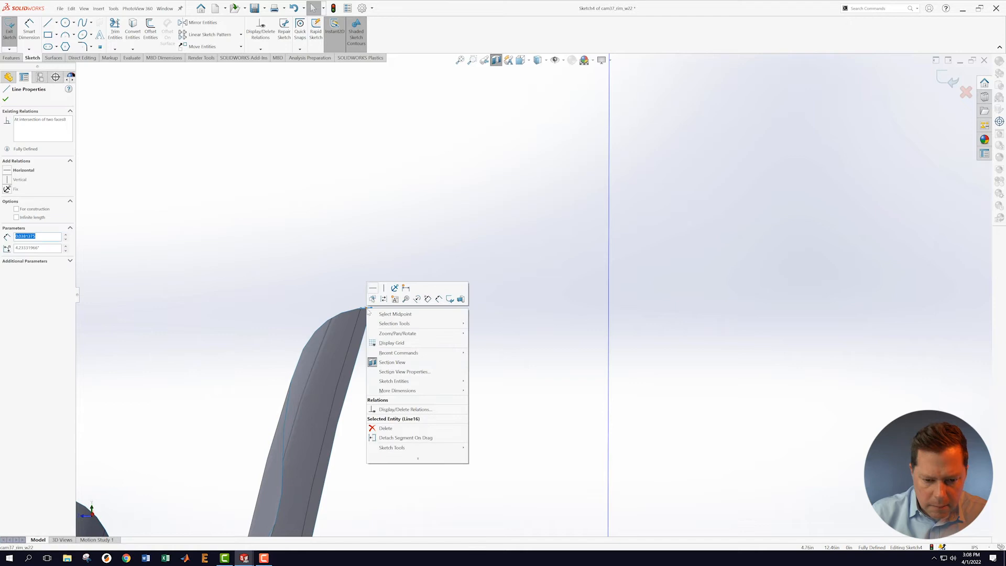
click(394, 427)
Step: Exit Sketch4 with the 4.65, 4.40, 0.96, 0.26 and R0.30 profile defined
scroll(527, 376, up, 8)
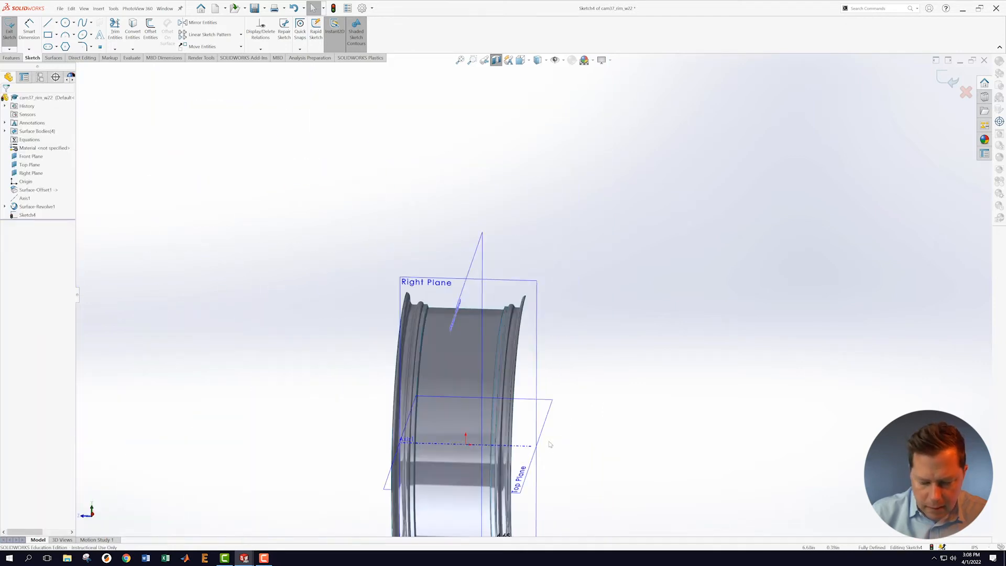
scroll(529, 257, down, 3)
scroll(490, 341, down, 6)
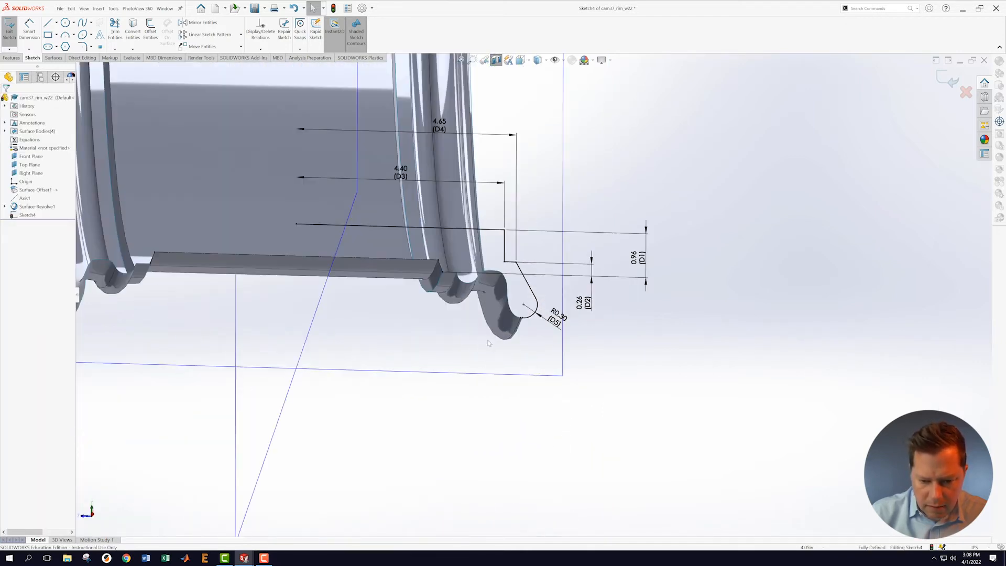
middle_drag(453, 362, 449, 341)
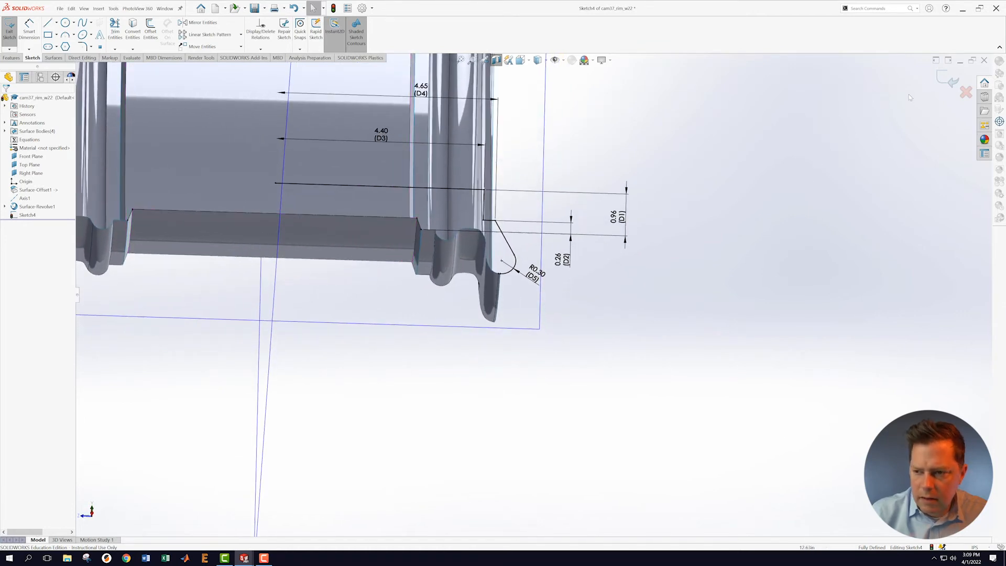
click(950, 79)
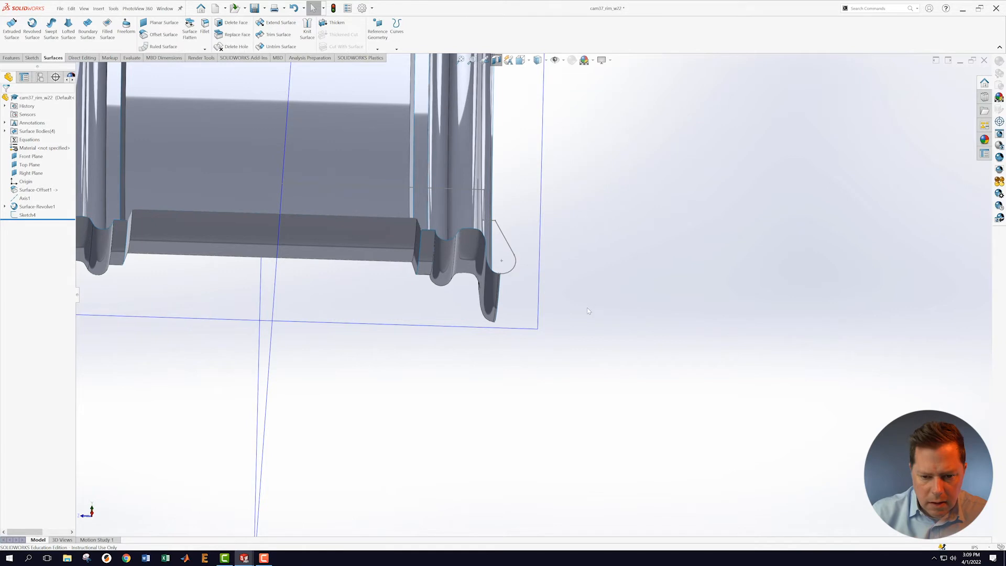
Step: Revolve the Sketch4 rim-tip profile 360° around Axis1 to create Surface-Revolve2
scroll(588, 311, up, 3)
middle_drag(588, 268, 599, 285)
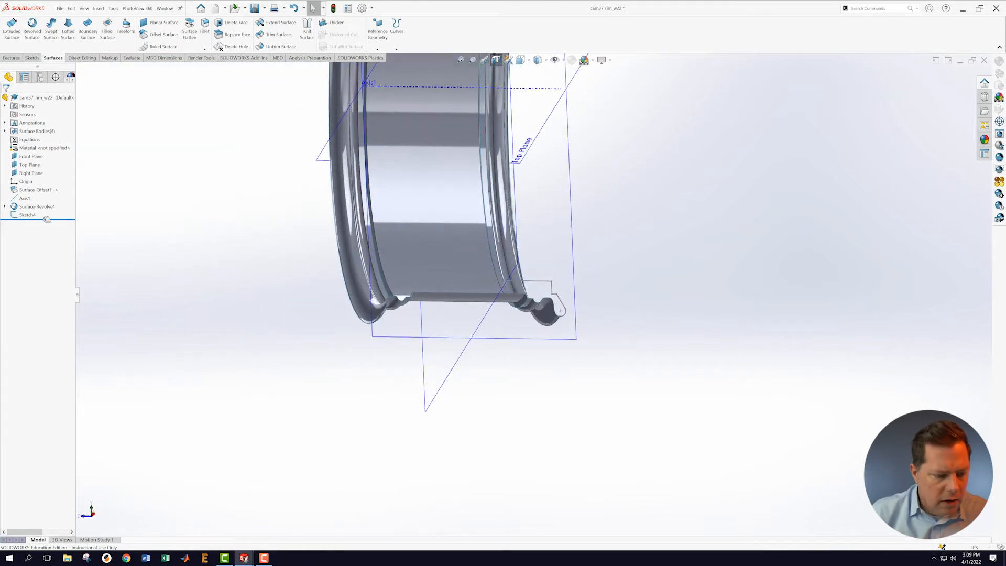
click(21, 215)
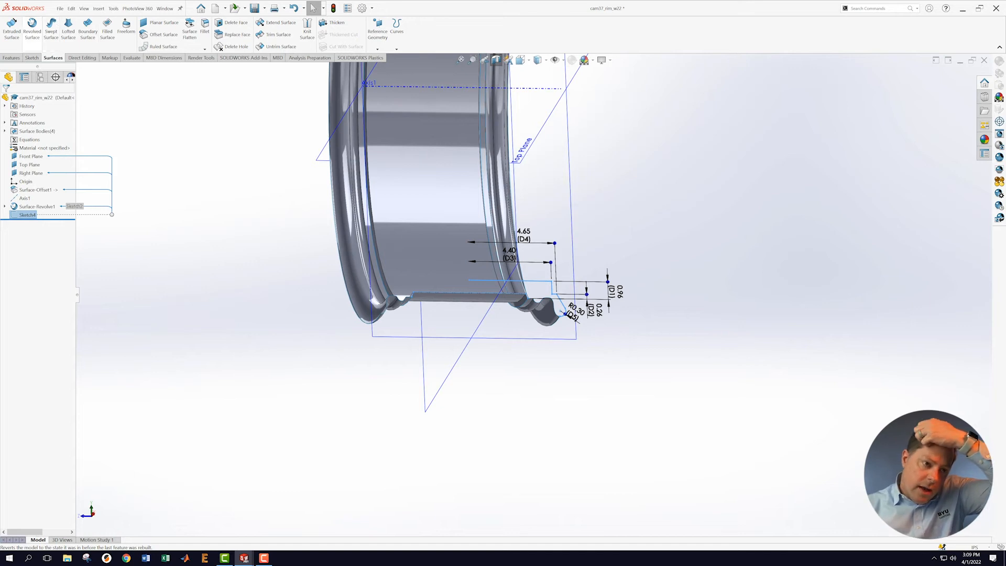
click(32, 27)
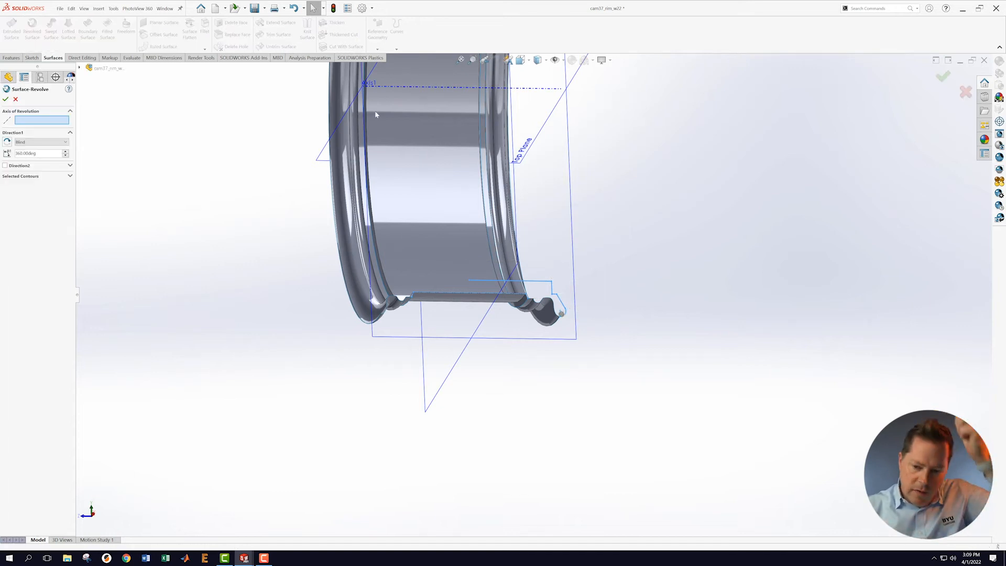
click(530, 89)
middle_drag(654, 304, 683, 332)
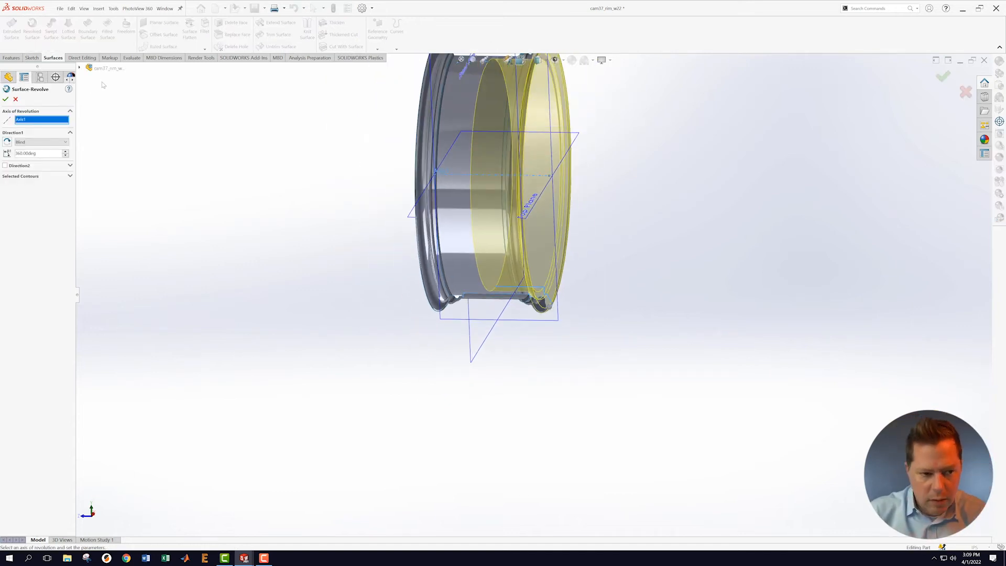
click(5, 99)
middle_drag(292, 227, 278, 254)
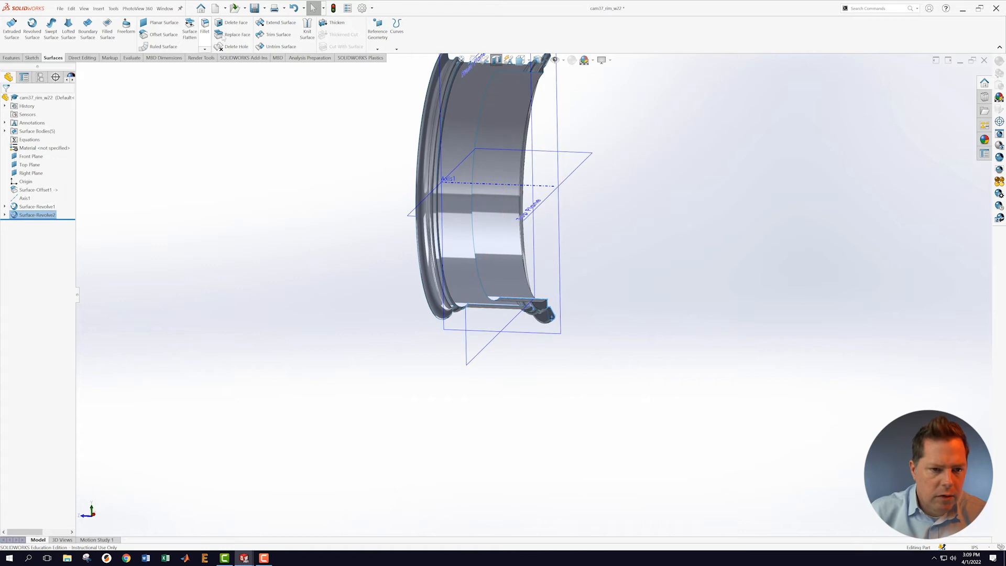
Step: Mirror Surface-Revolve2 across the Front Plane as Mirror1 and inspect the copied flange
click(11, 57)
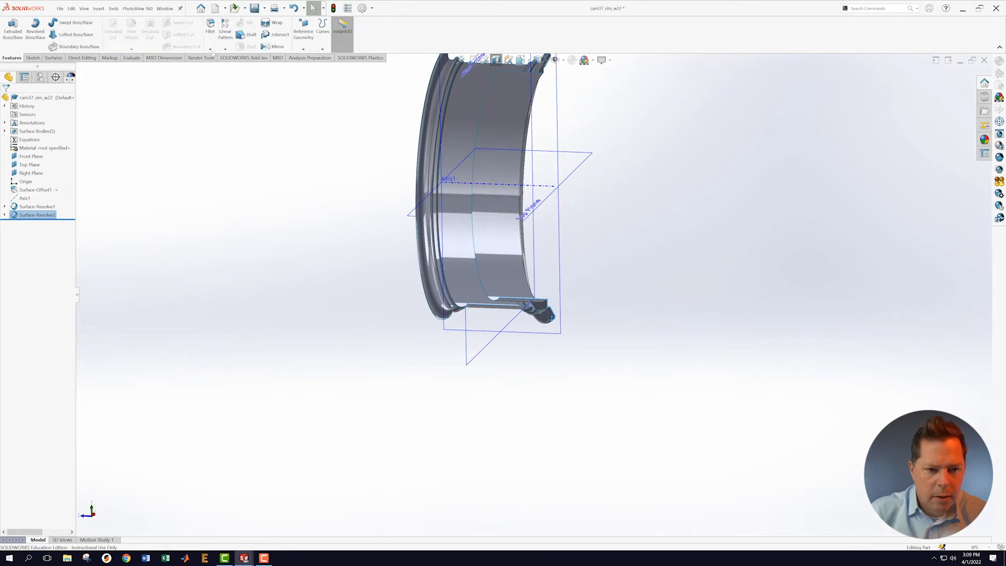
click(273, 46)
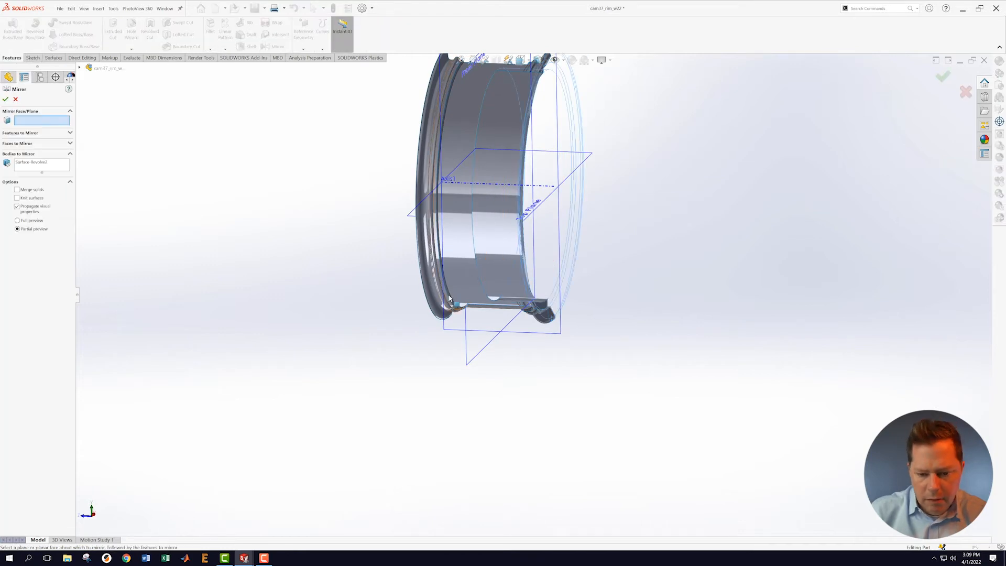
click(484, 355)
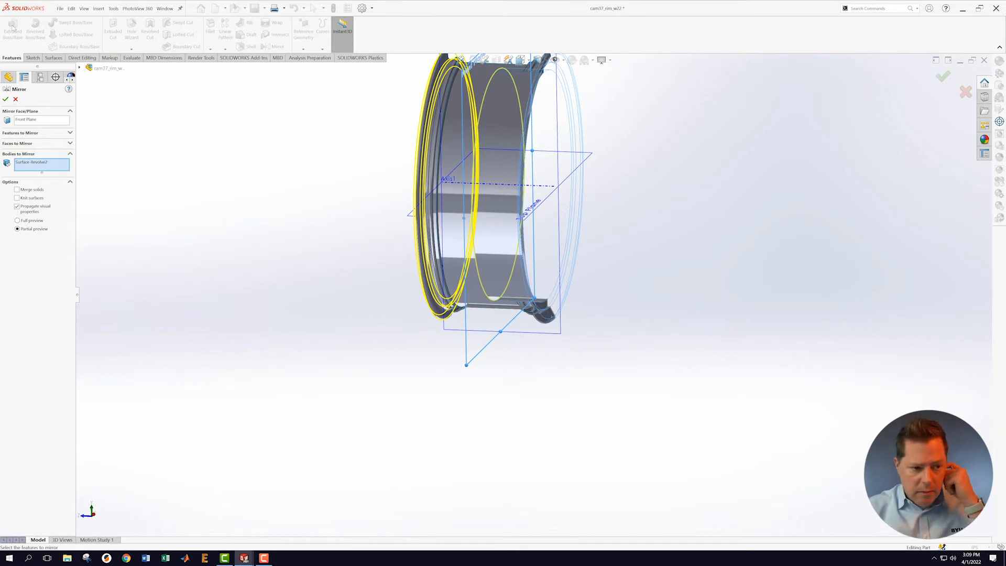
click(5, 99)
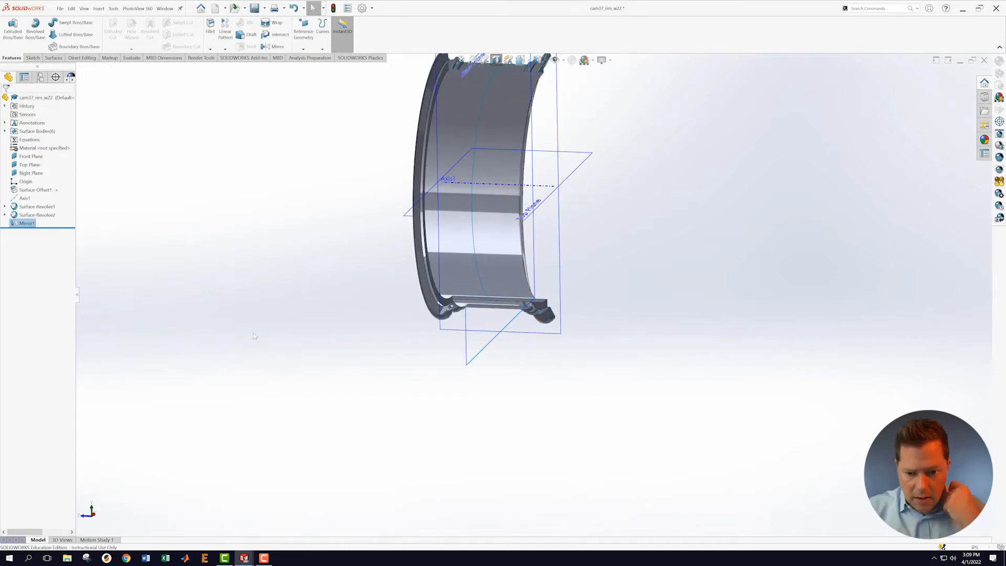
scroll(603, 294, down, 3)
mouse_move(624, 284)
middle_down()
mouse_move(597, 274)
mouse_move(587, 281)
mouse_move(622, 299)
middle_up()
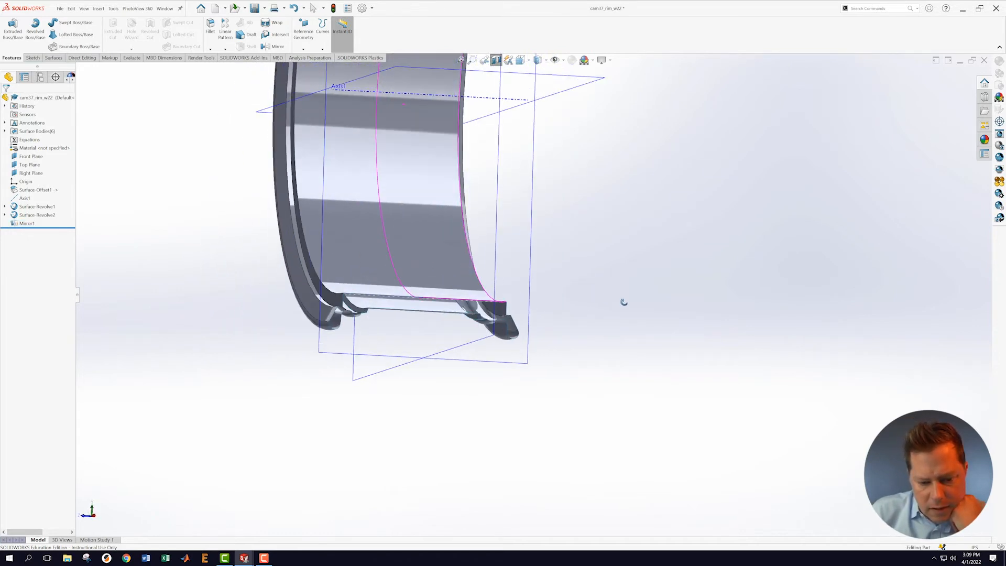
scroll(577, 325, up, 5)
scroll(584, 305, down, 3)
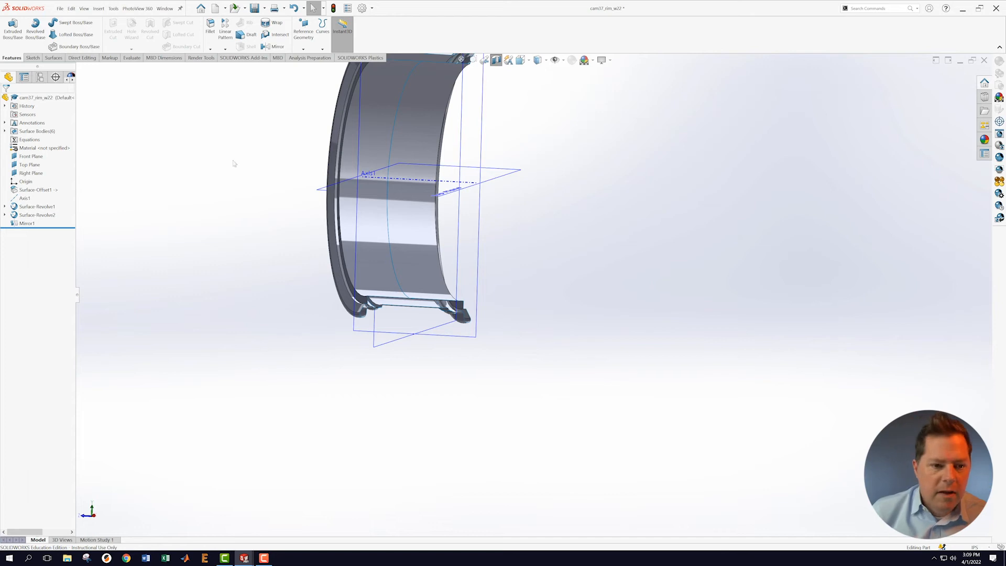
scroll(251, 163, up, 2)
scroll(261, 168, down, 1)
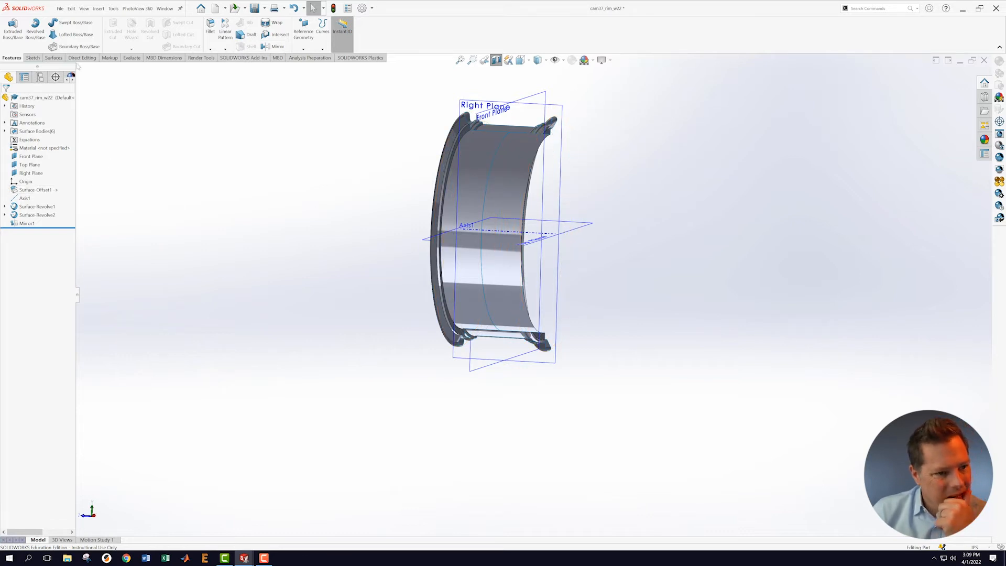
click(53, 58)
click(304, 33)
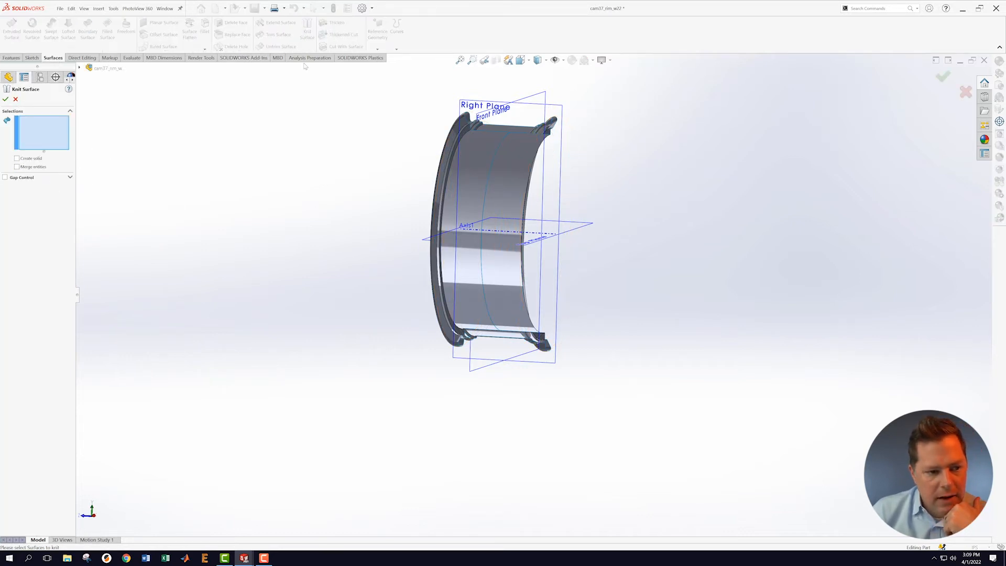
drag(366, 78, 677, 360)
middle_drag(712, 301, 541, 338)
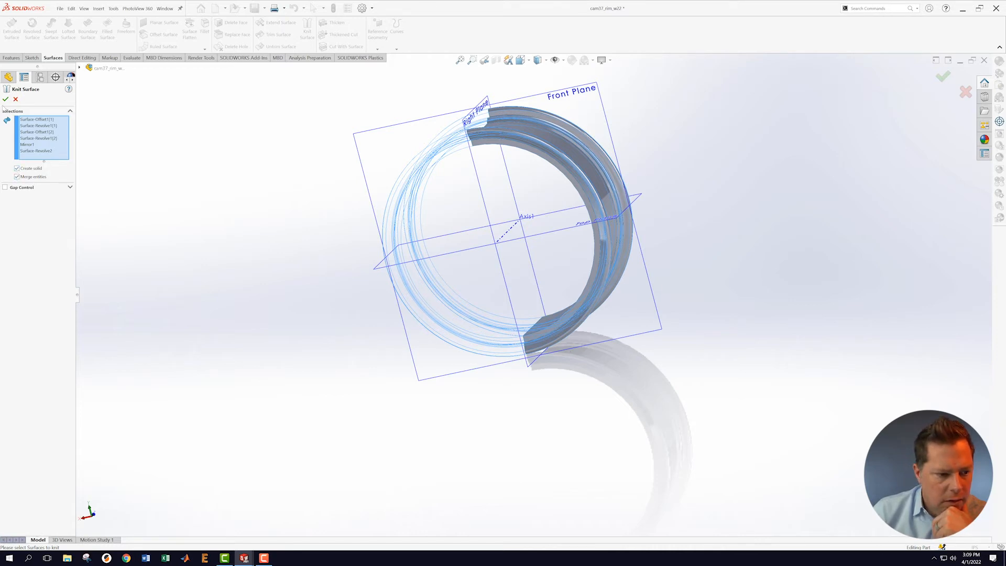
click(6, 100)
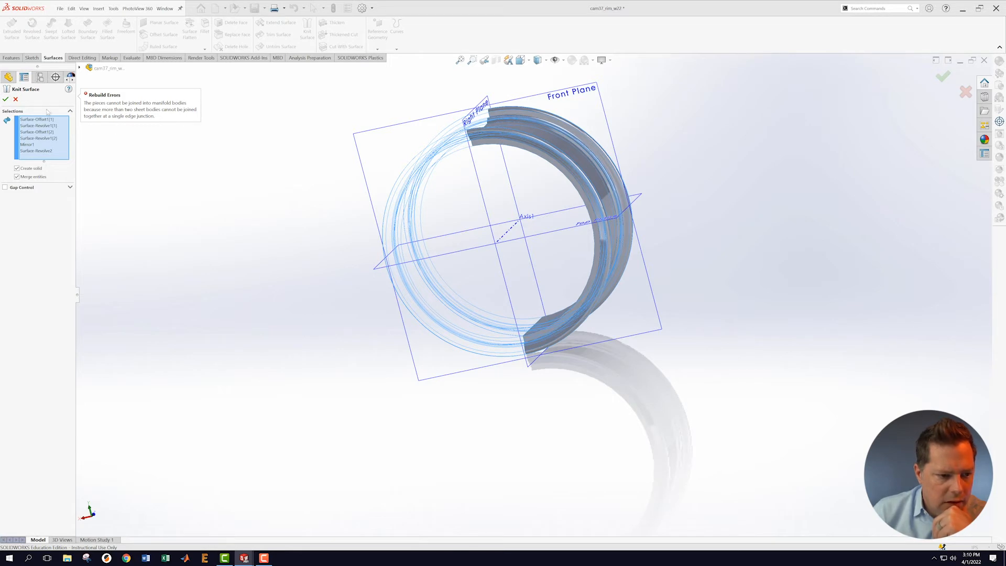
click(16, 99)
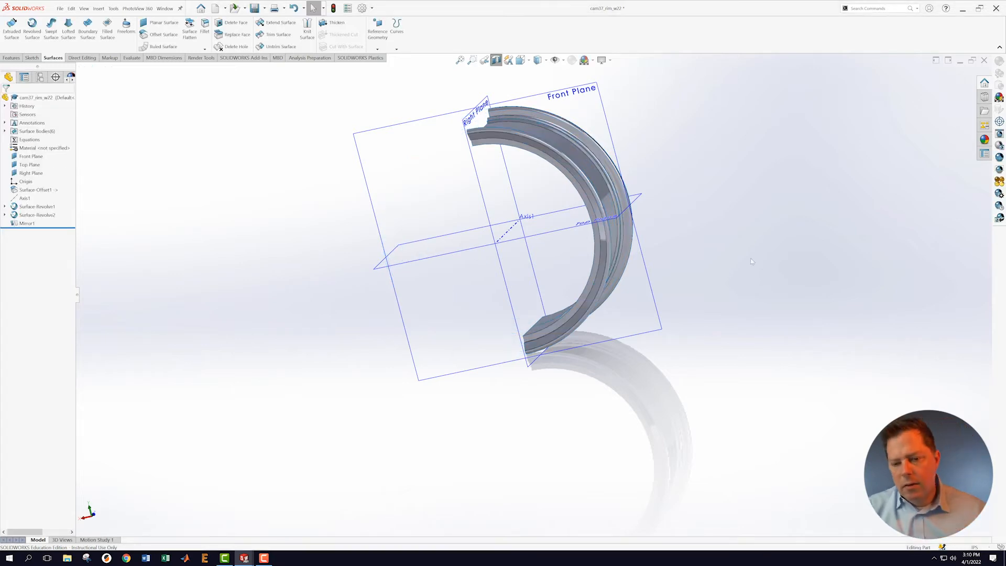
Step: Turn off the section view and orbit to see the complete rim ring
click(495, 60)
middle_drag(250, 214, 391, 202)
scroll(480, 165, down, 6)
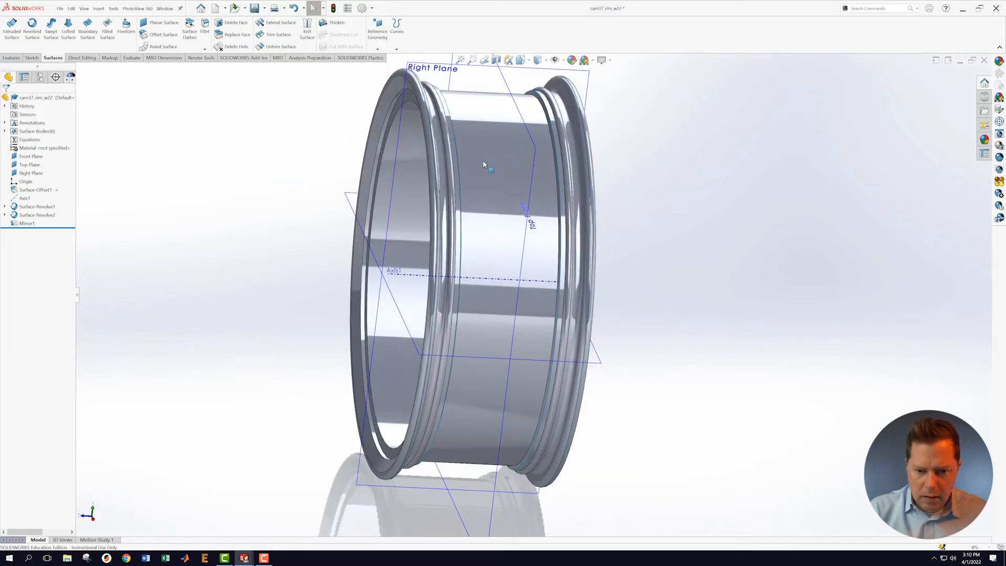
middle_drag(458, 159, 434, 248)
scroll(434, 248, up, 5)
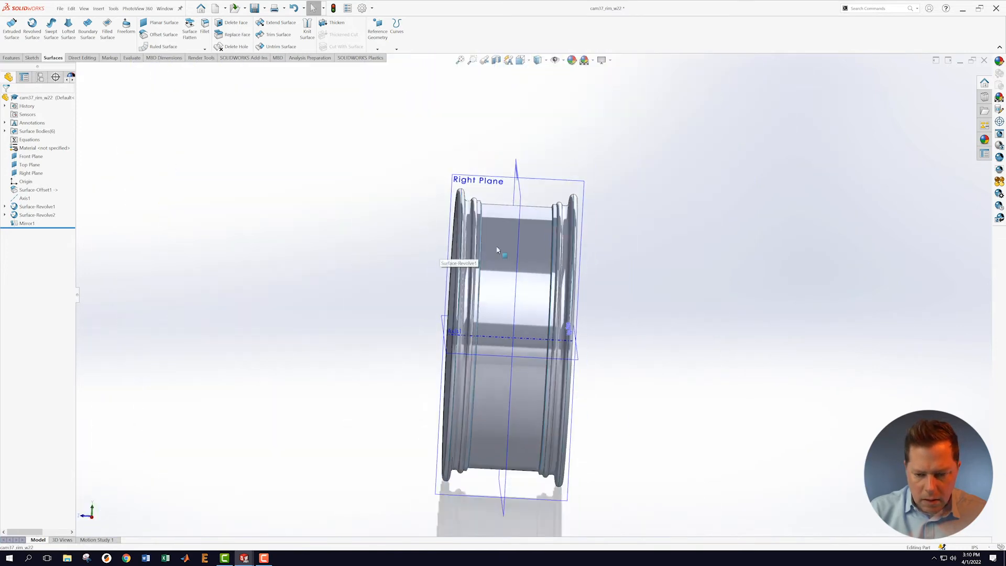
scroll(455, 264, down, 1)
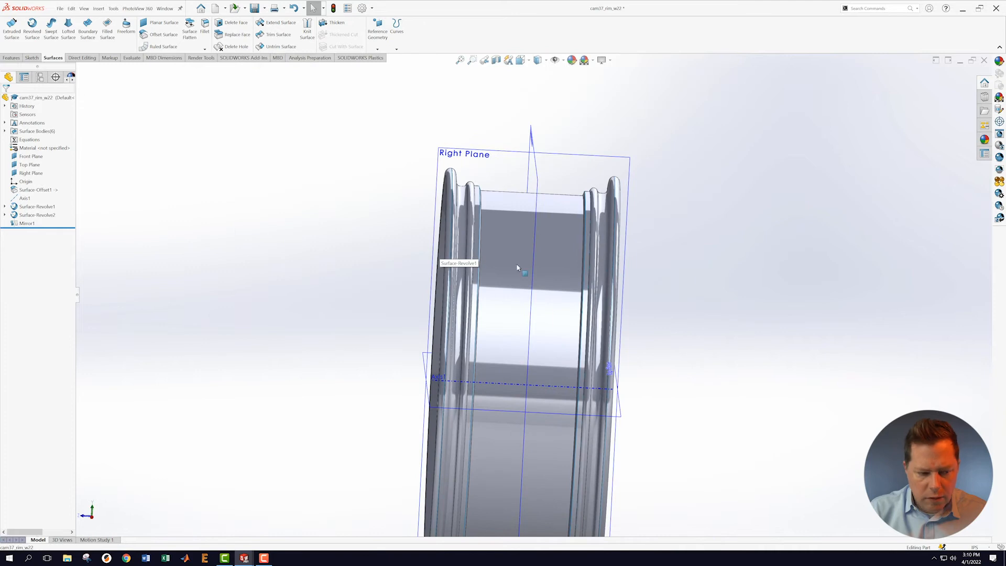
Step: Select Surface-Offset1 and Surface-Revolve1 and start a Knit Surface on them
click(33, 207)
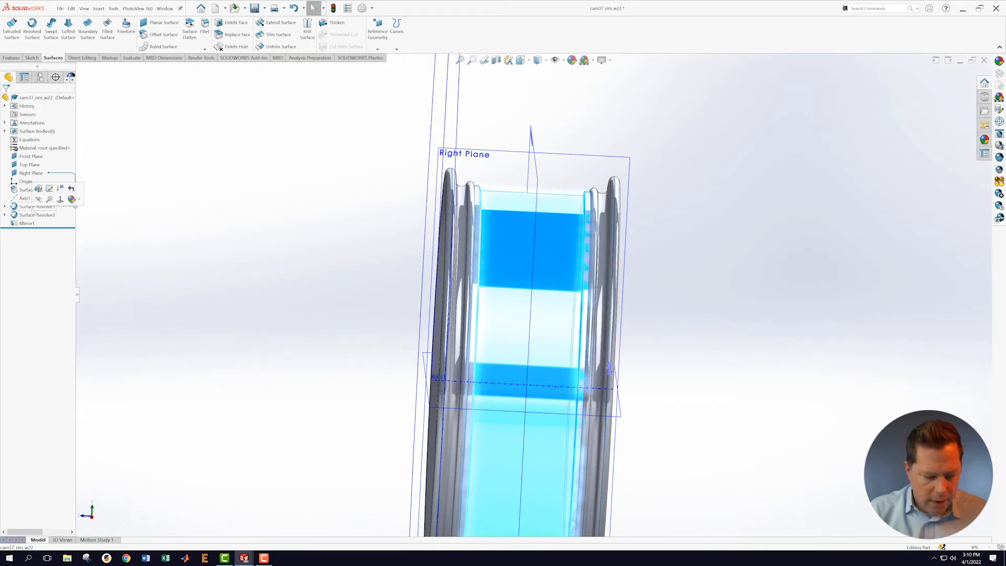
shift+click(30, 191)
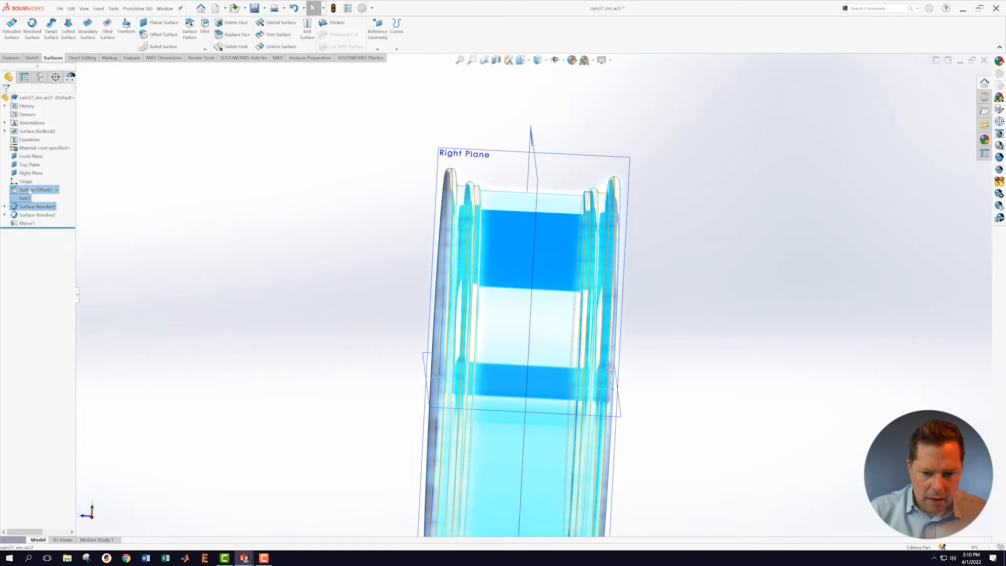
click(42, 191)
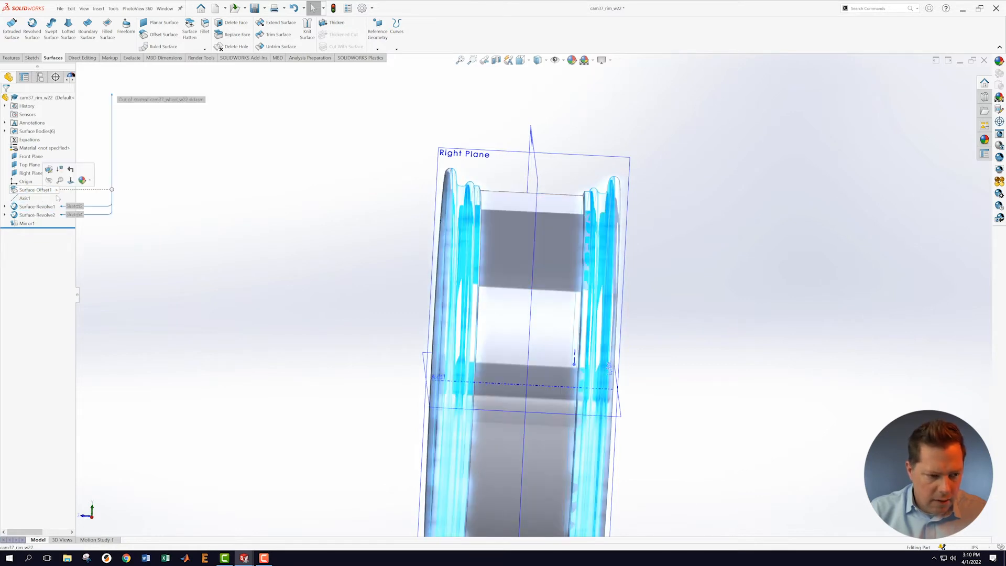
click(45, 192)
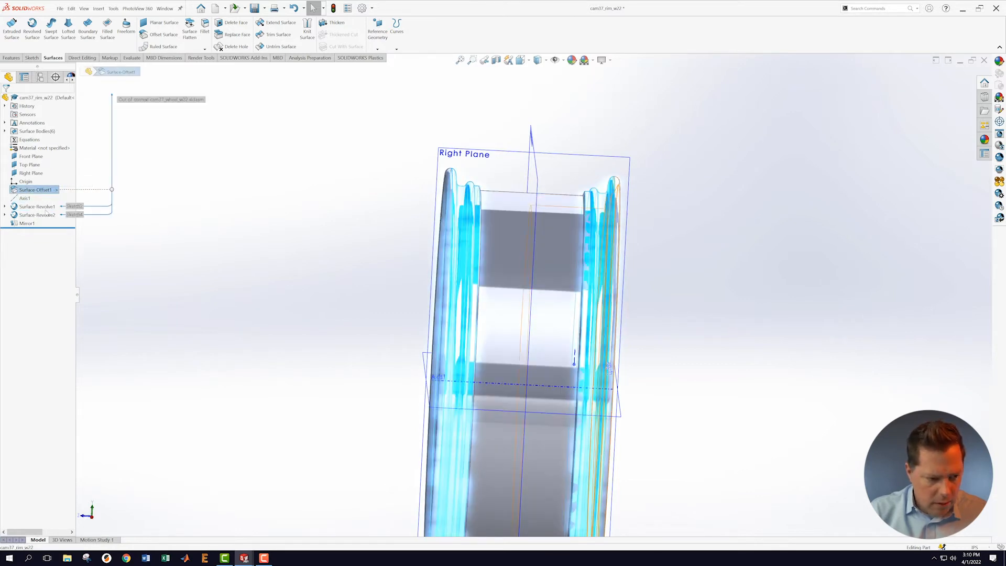
ctrl+click(44, 207)
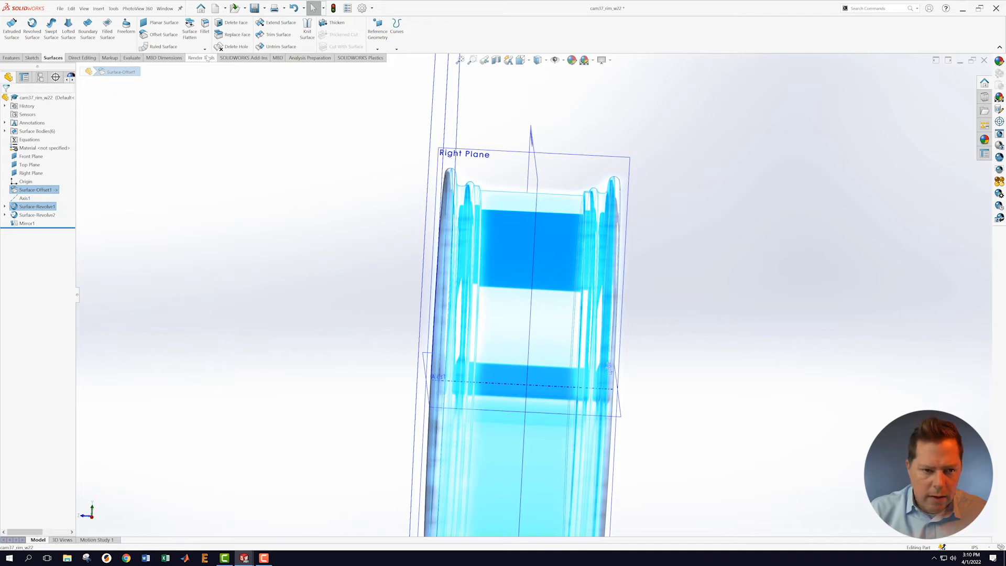
click(307, 30)
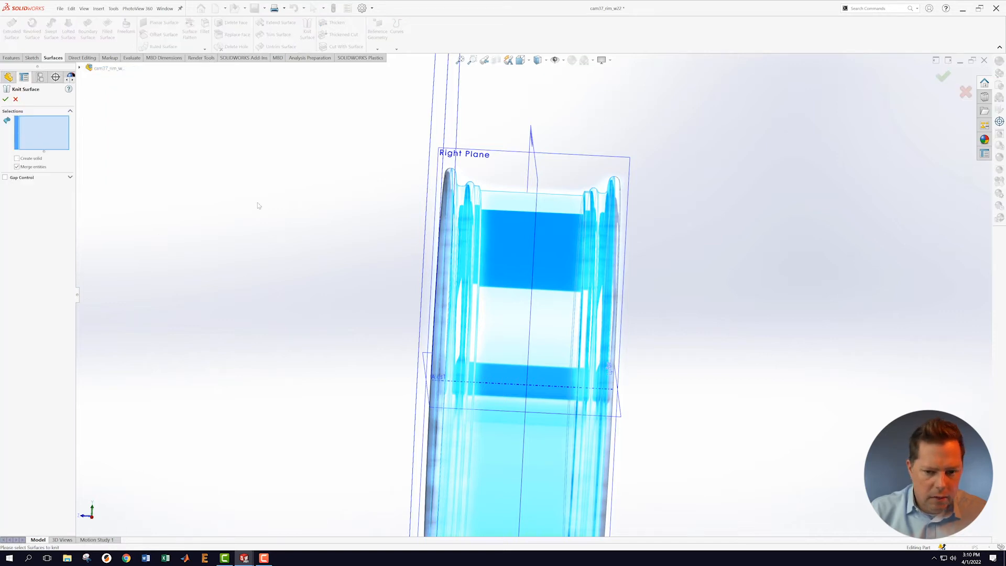
Step: Try knitting the rim surfaces from Surface-Offset1, then cancel the knit without a new feature
click(325, 226)
mouse_move(315, 208)
middle_down()
mouse_move(333, 222)
mouse_move(323, 220)
middle_up()
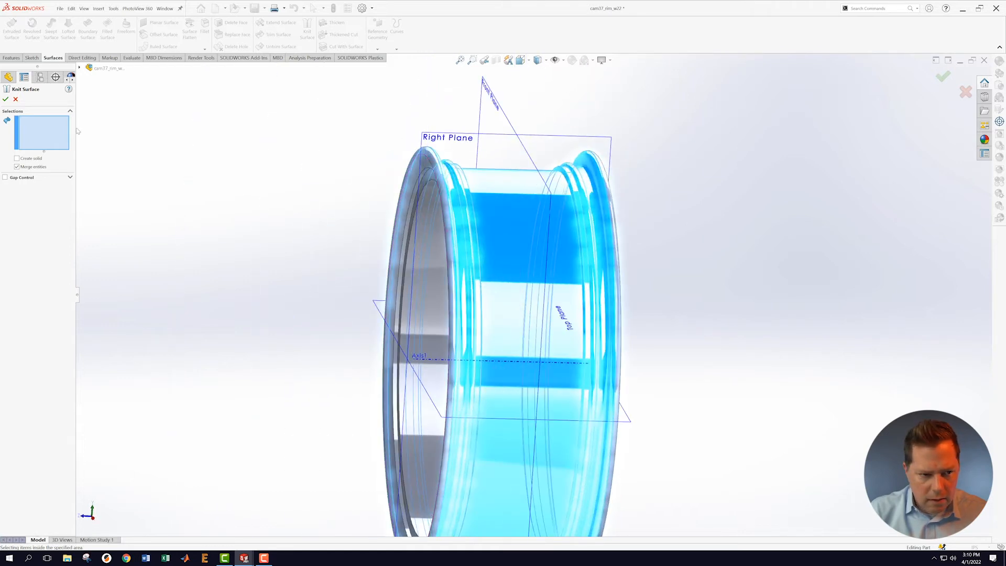
click(80, 68)
click(111, 162)
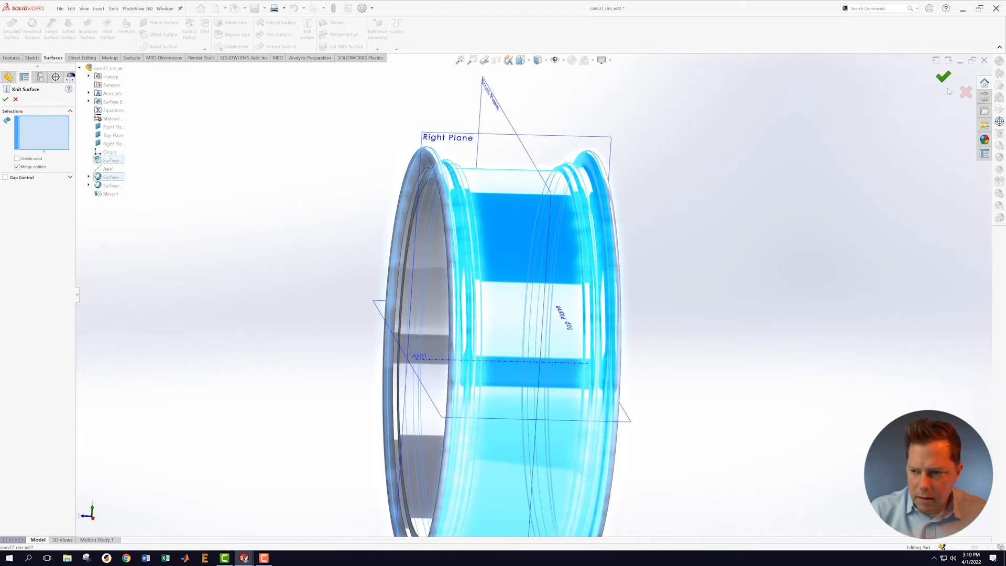
click(966, 92)
click(304, 183)
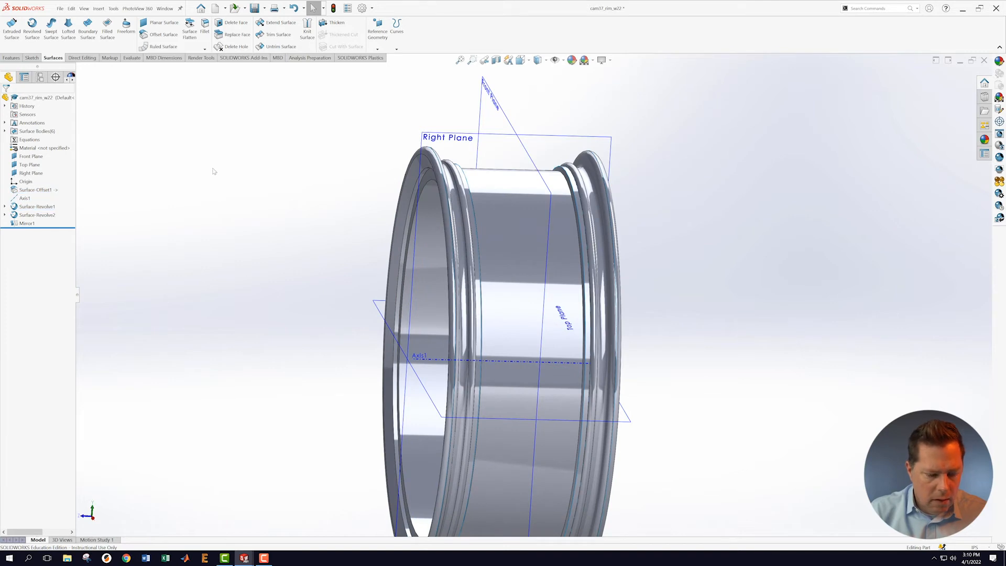
click(307, 31)
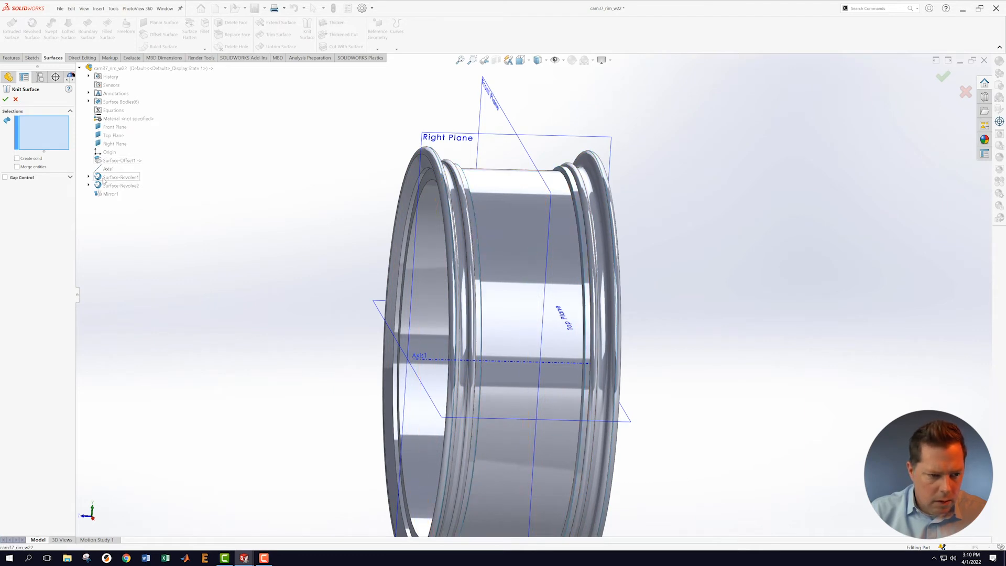
middle_drag(239, 201, 318, 225)
scroll(814, 259, up, 3)
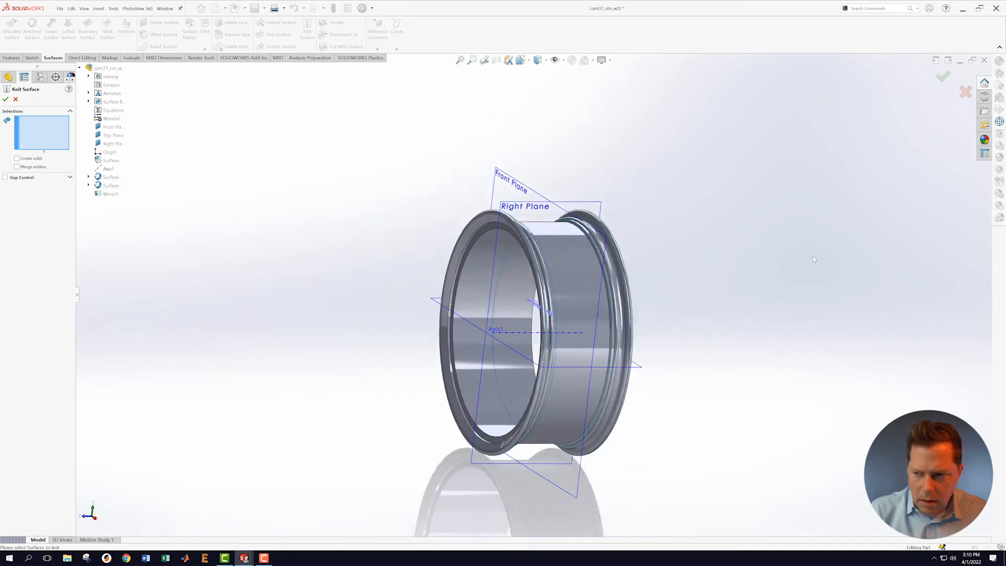
click(970, 95)
Step: Turn the rim's open face toward the viewer and save the rim part
middle_drag(908, 179, 797, 219)
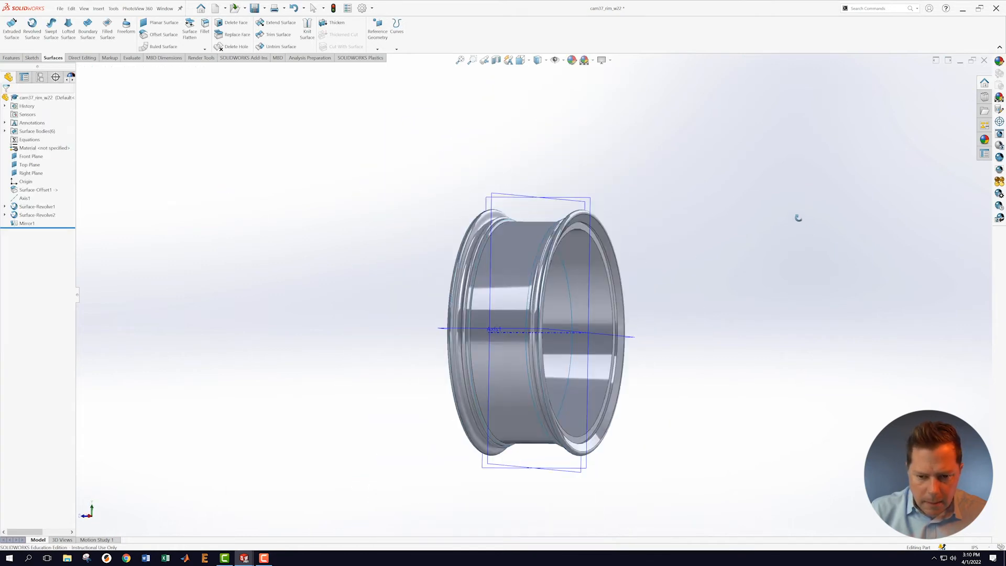
scroll(728, 357, down, 3)
scroll(687, 365, up, 3)
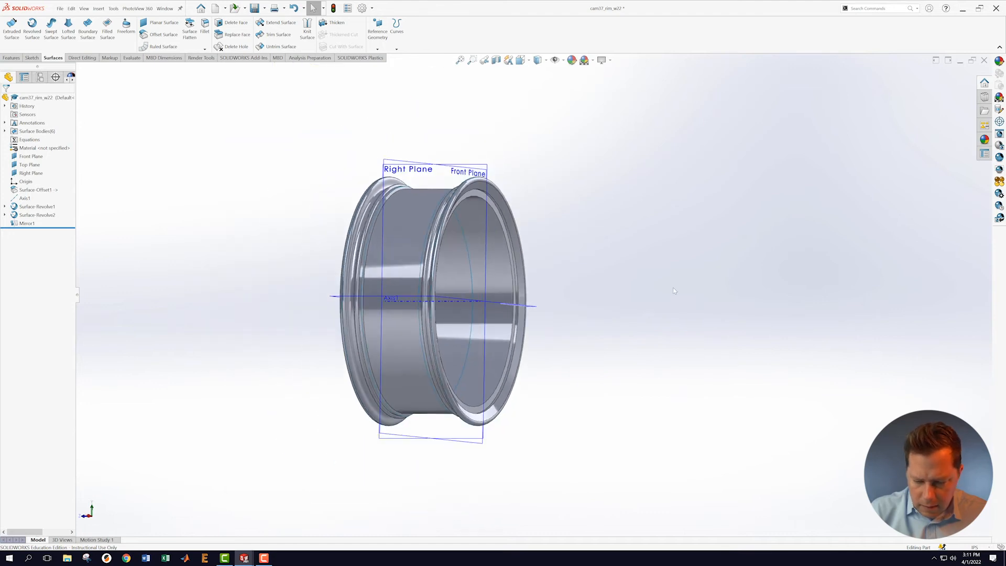
middle_drag(673, 288, 738, 295)
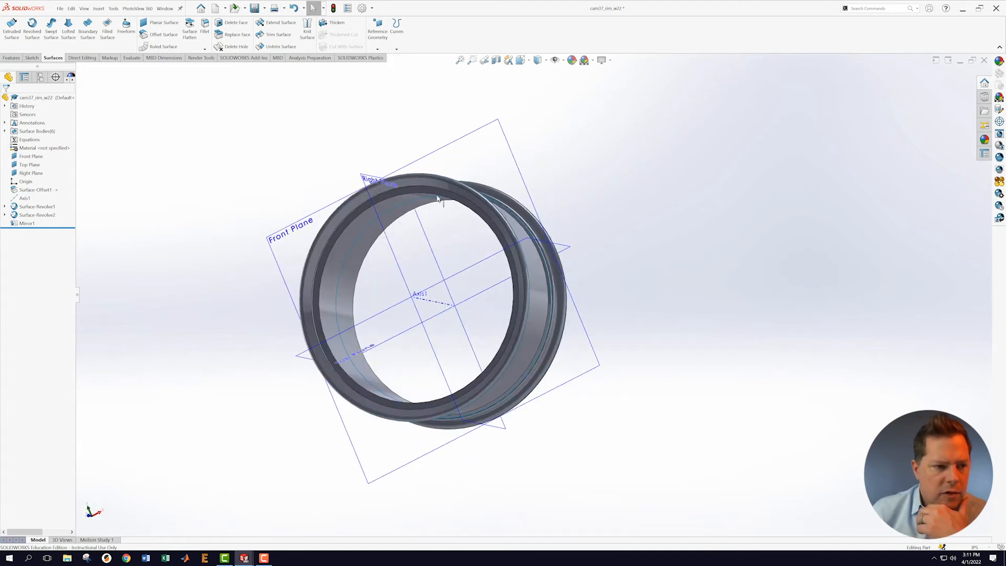
click(60, 10)
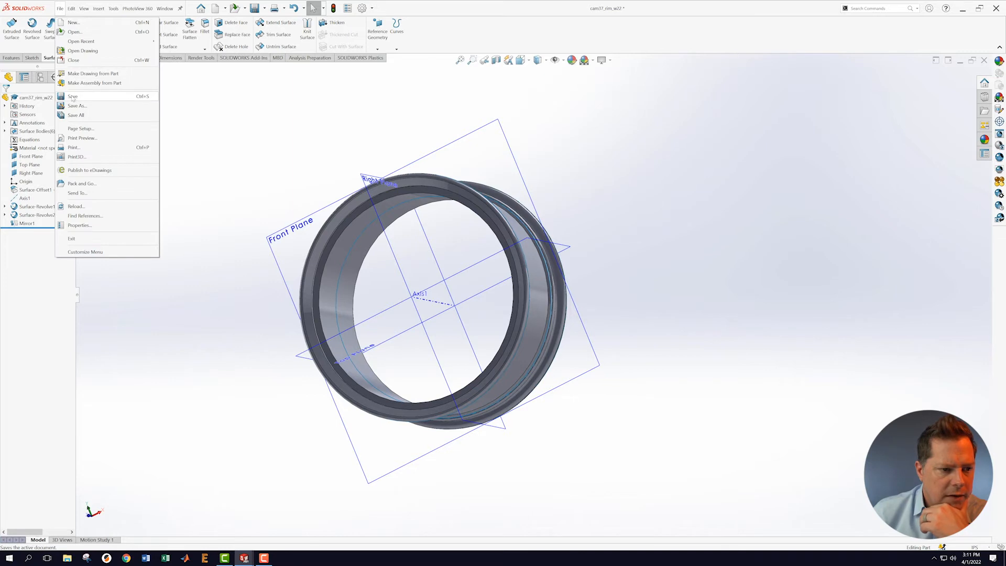
Step: Switch to the cam37_wheel_w22 wheel assembly window
click(165, 10)
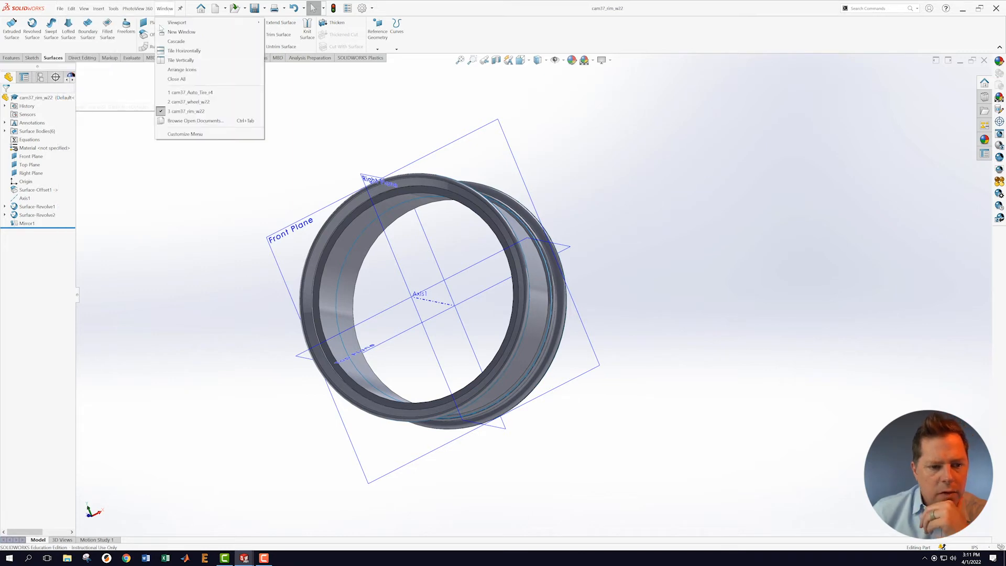
click(179, 103)
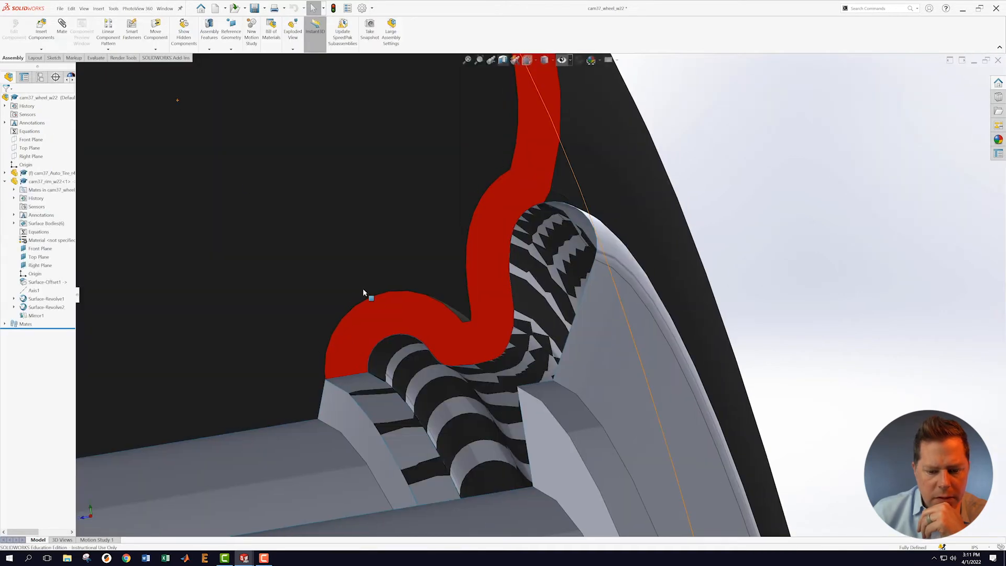
scroll(377, 288, up, 4)
scroll(492, 289, up, 3)
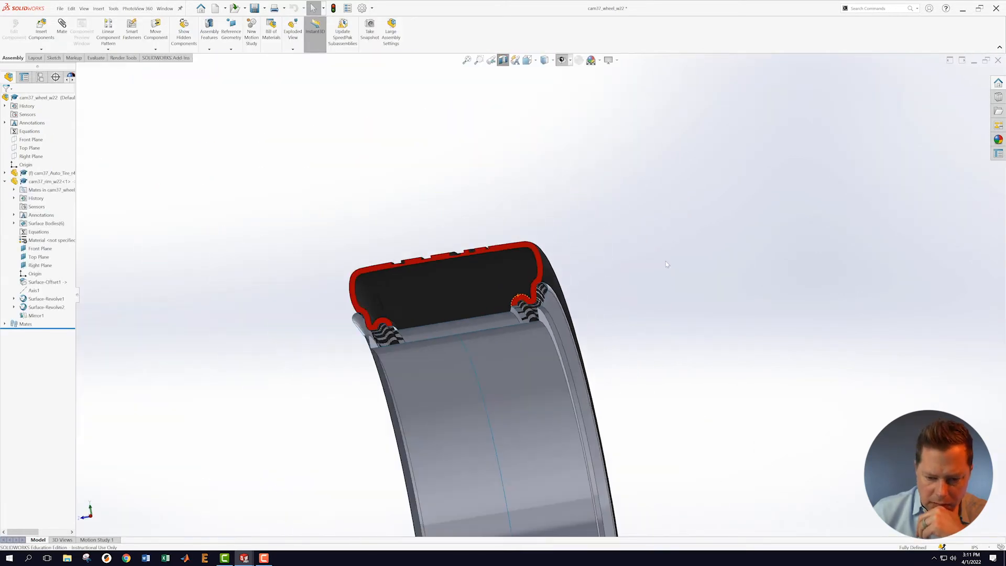
middle_drag(493, 288, 723, 281)
scroll(421, 394, up, 2)
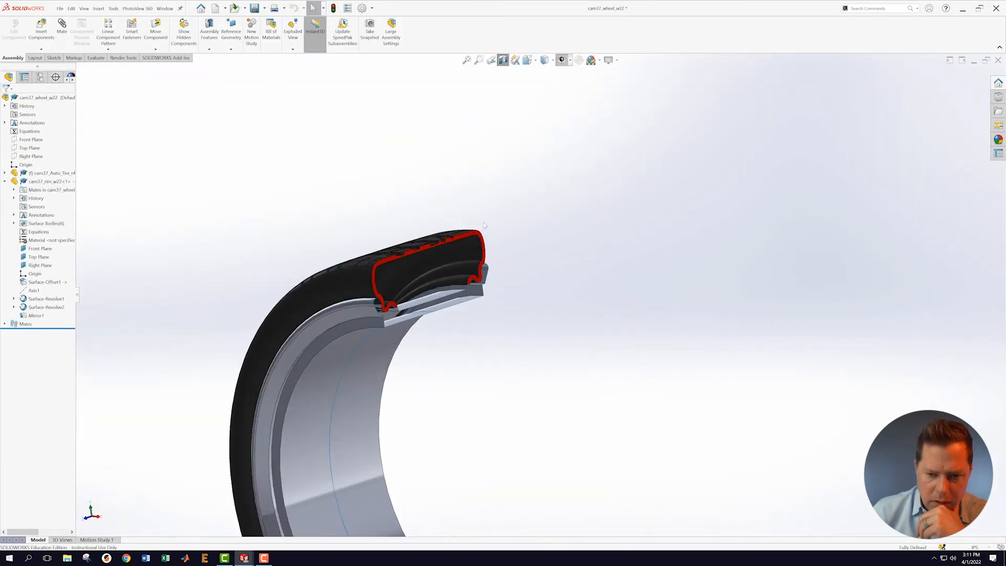
Step: Turn off the section view and hide the reference planes to show the full tire
click(562, 61)
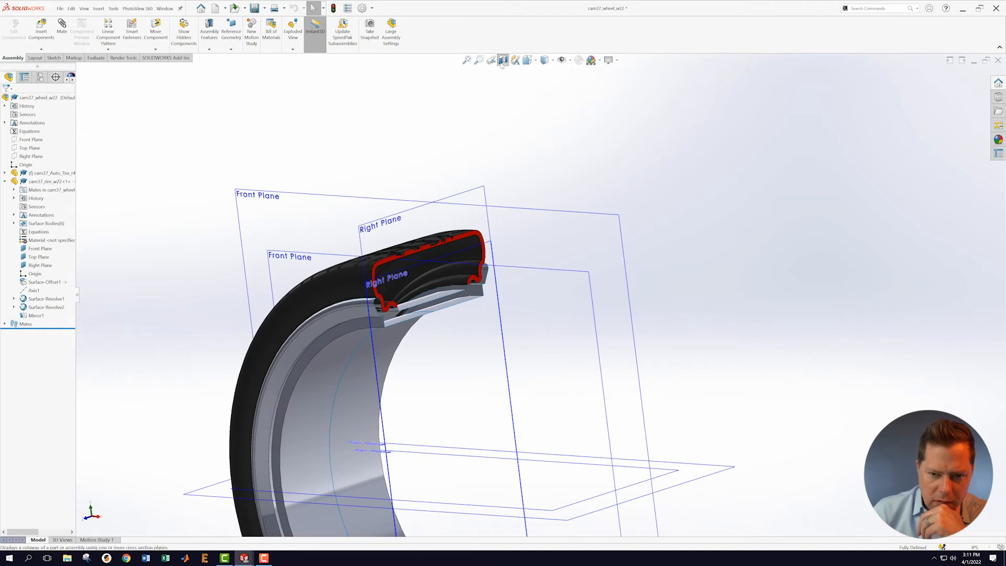
click(503, 61)
click(562, 60)
scroll(555, 320, up, 4)
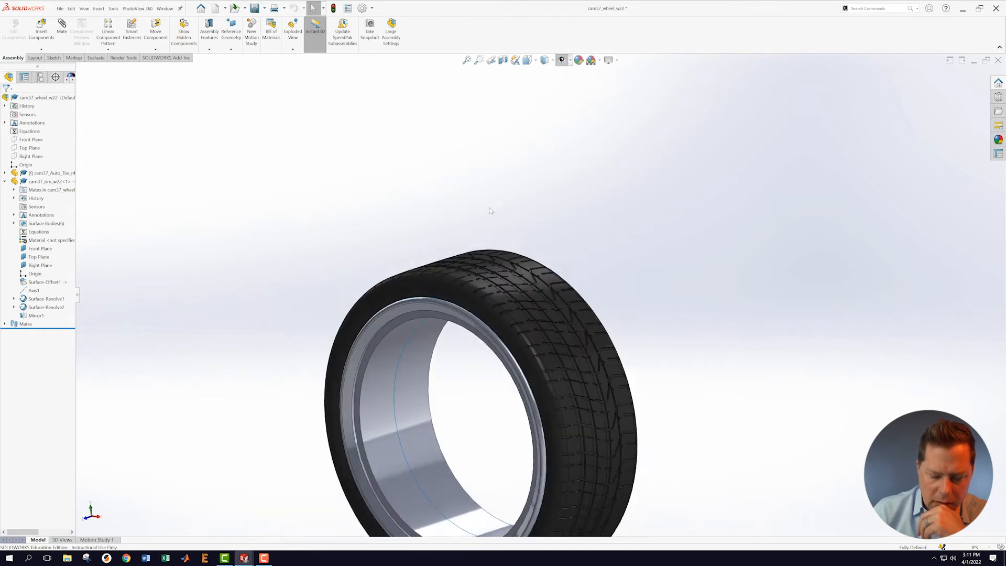
middle_drag(604, 382, 629, 348)
scroll(500, 436, down, 8)
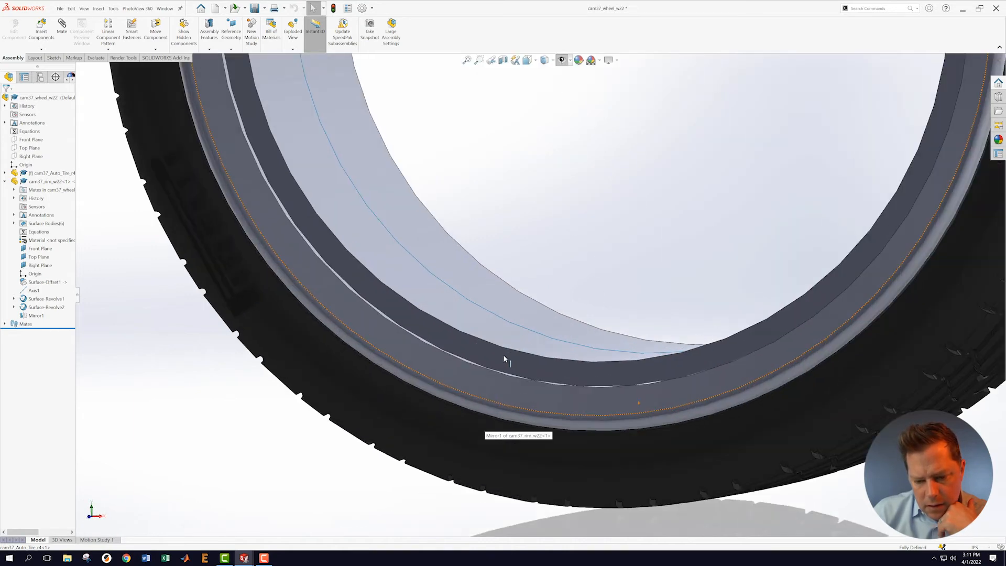
middle_drag(504, 357, 490, 501)
scroll(216, 315, up, 4)
middle_drag(285, 240, 590, 216)
scroll(590, 216, up, 2)
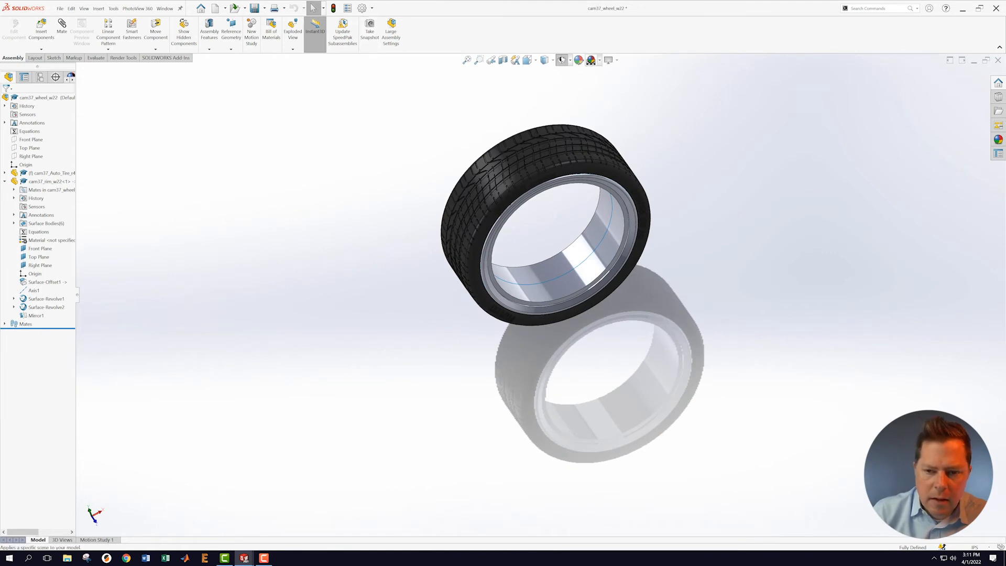
Step: Disable RealView Graphics in the view settings and orbit around the wheel
click(618, 60)
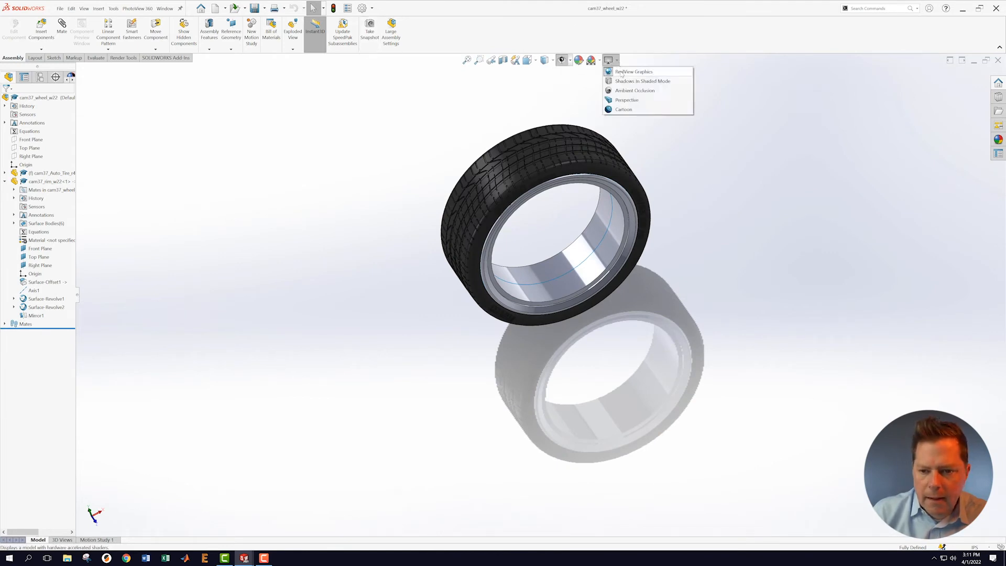
click(650, 73)
scroll(595, 272, down, 3)
scroll(595, 272, down, 2)
middle_drag(608, 324, 579, 269)
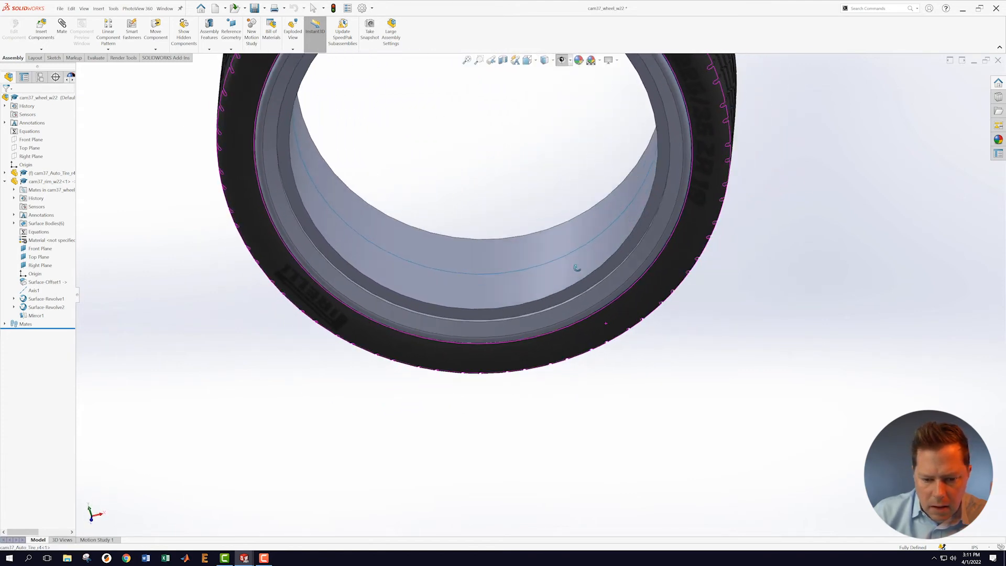
scroll(567, 237, up, 5)
middle_drag(698, 350, 398, 256)
scroll(398, 256, down, 3)
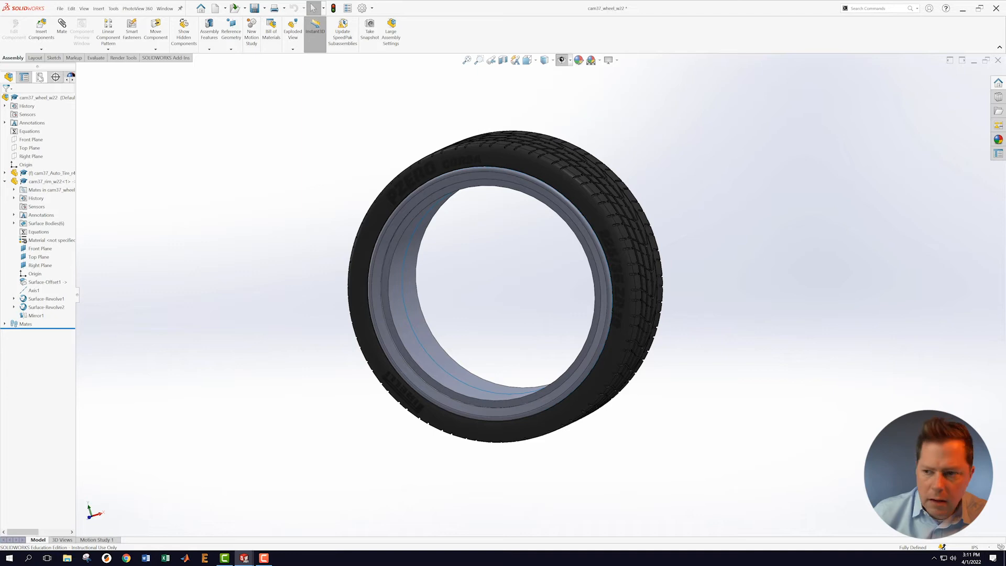
Step: Save the cam37_wheel_w22 wheel assembly
click(60, 8)
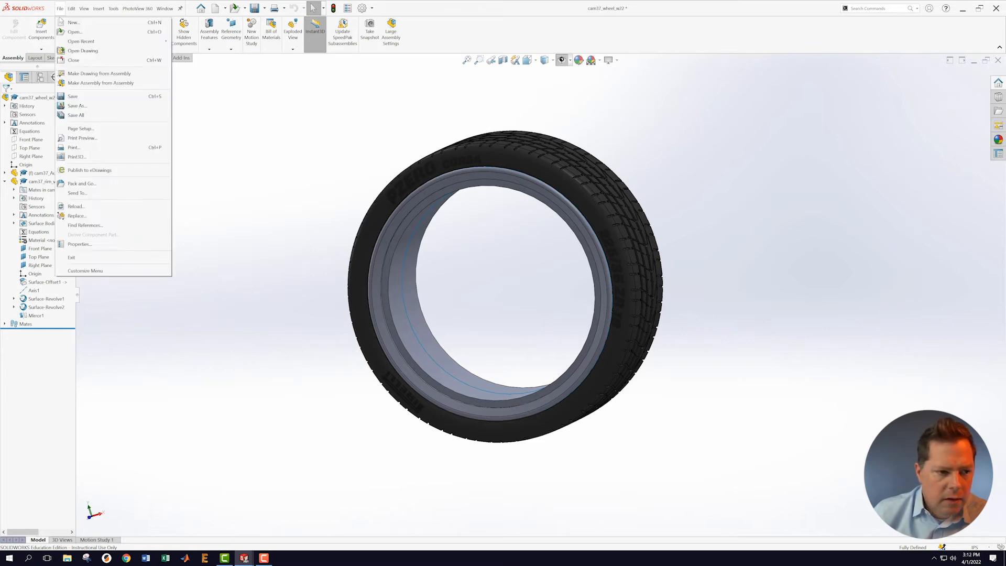
click(69, 96)
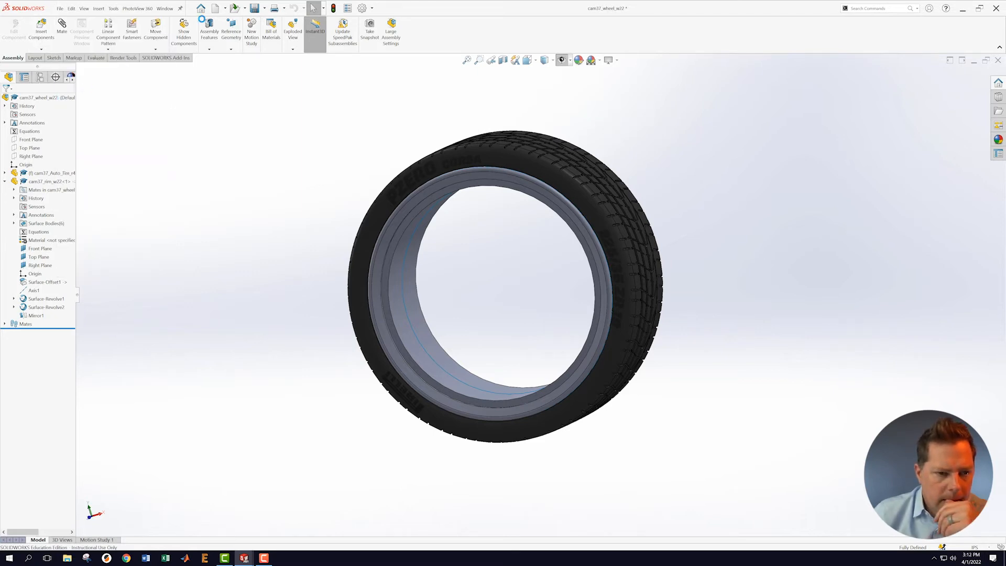
click(165, 9)
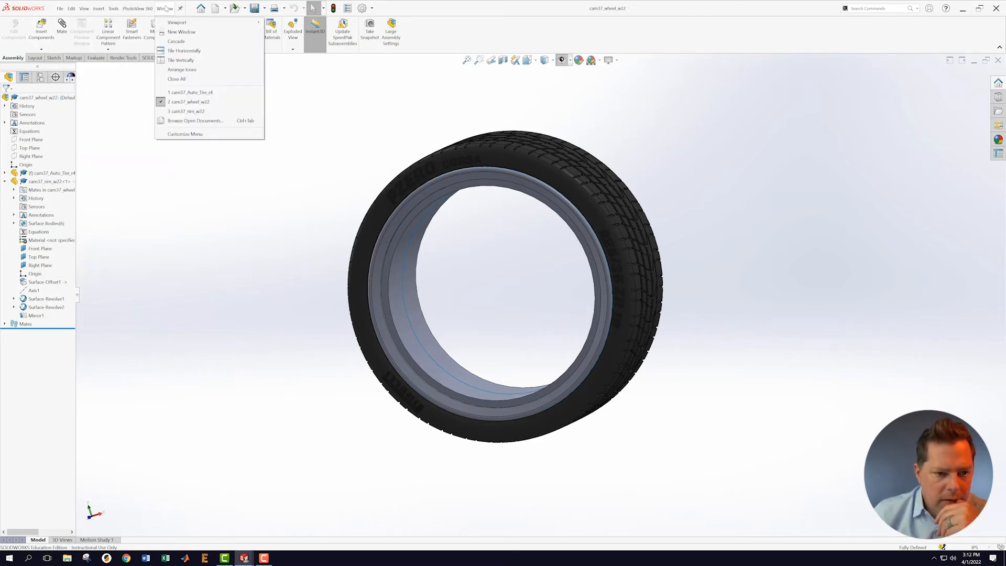
click(110, 120)
Step: Browse the assembly's configurations, then return to the feature tree
click(40, 49)
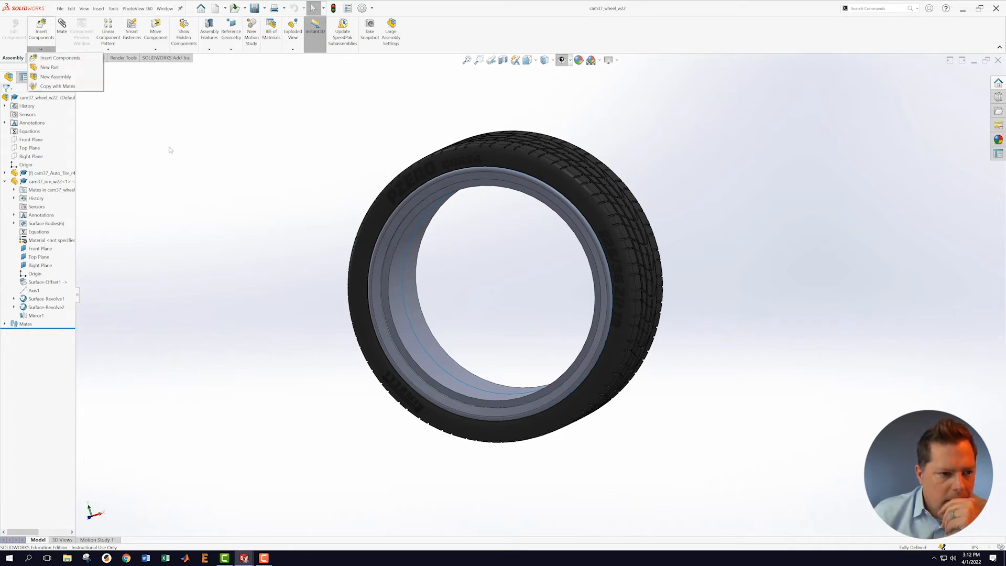
click(41, 77)
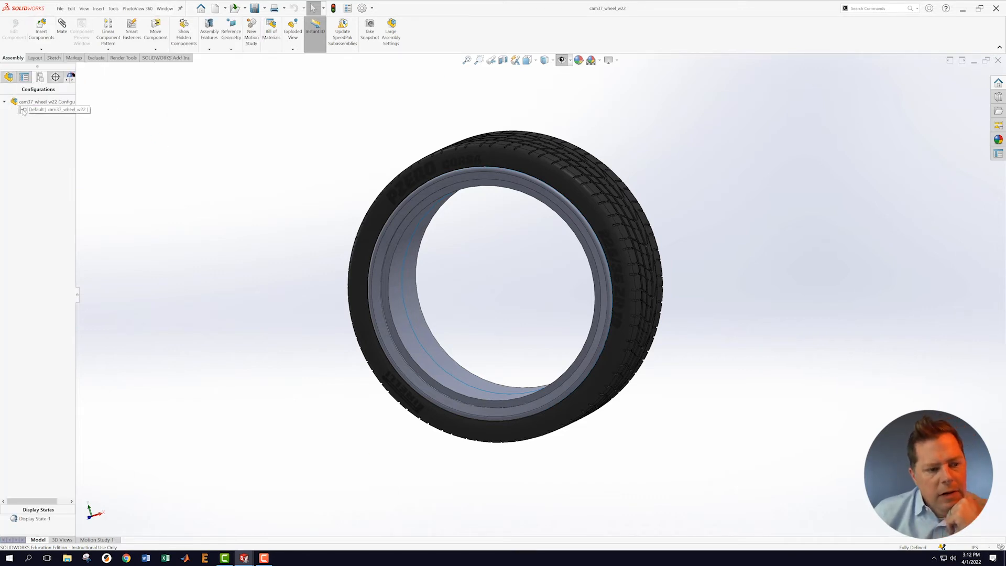
click(5, 102)
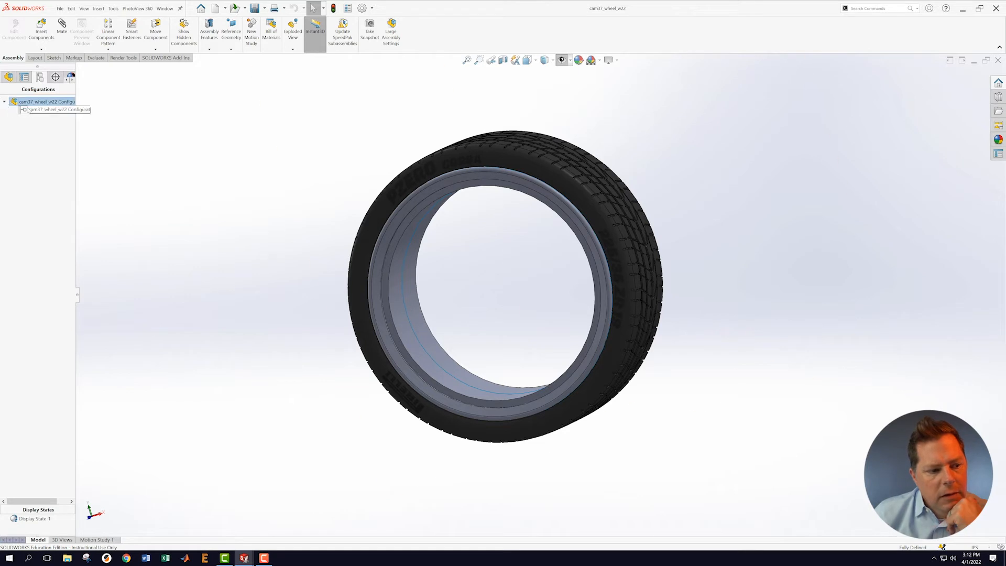
right_click(32, 110)
click(198, 124)
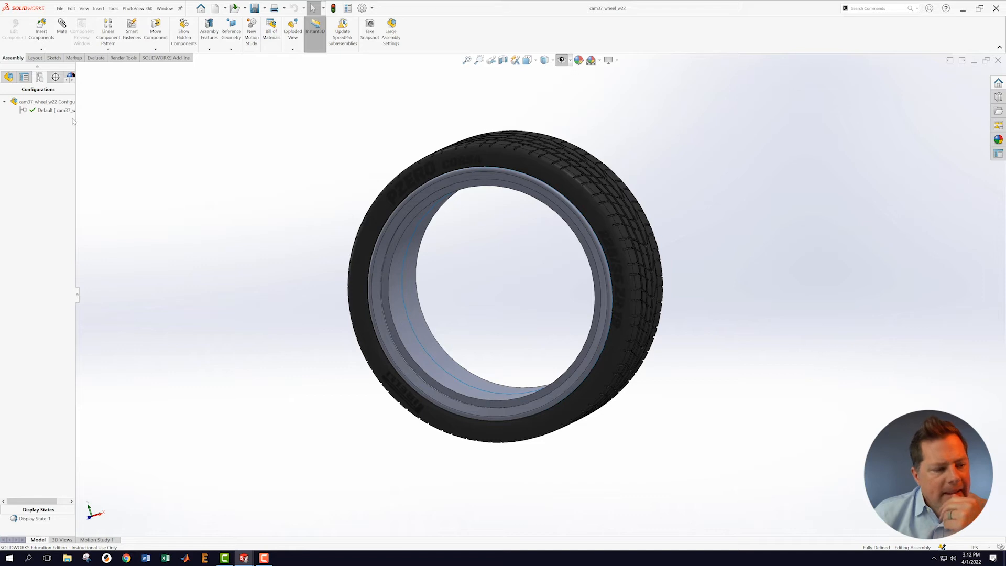
click(8, 79)
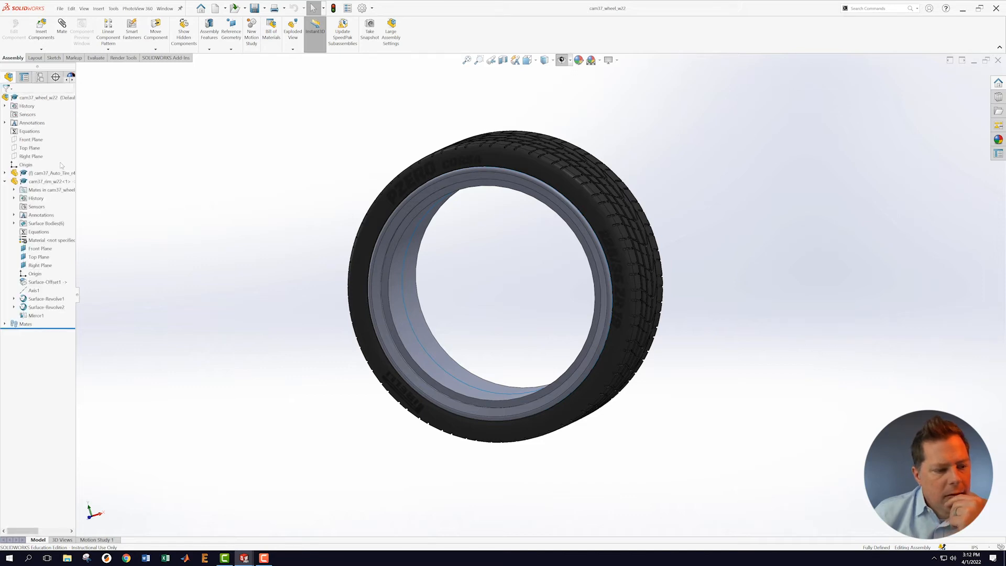
Step: Set the cam37_Auto_Tire component to its 20 inch configuration
right_click(39, 176)
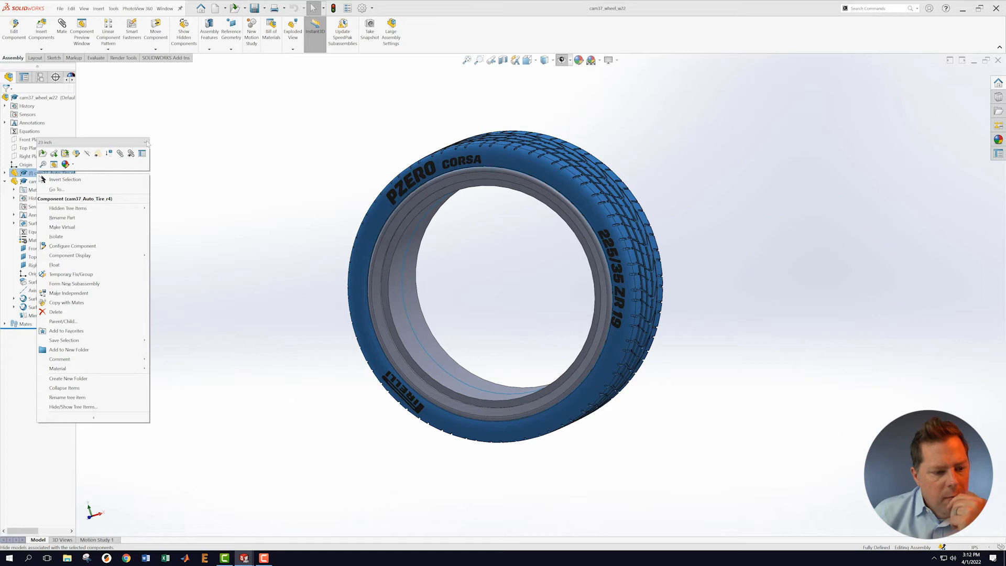
click(146, 142)
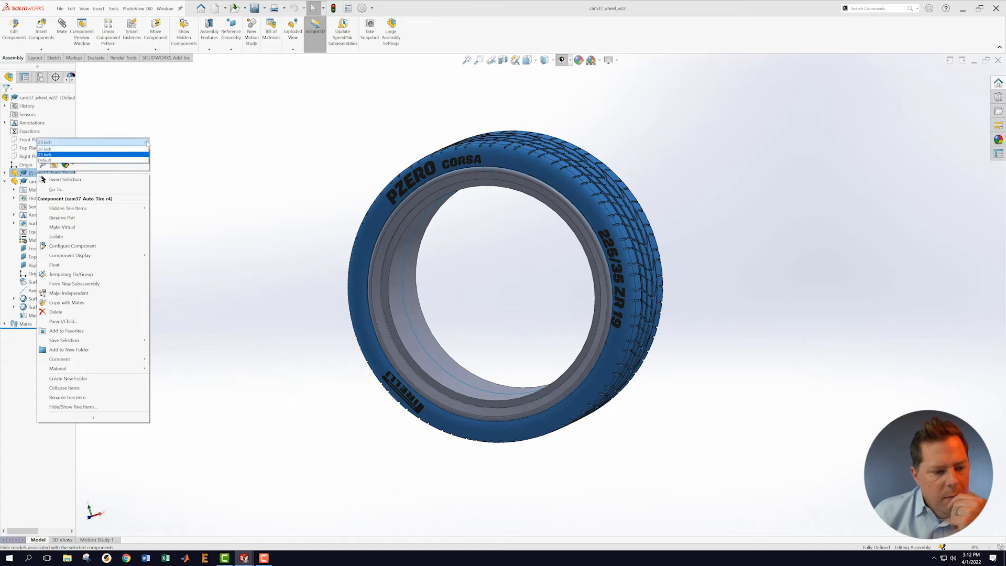
click(108, 150)
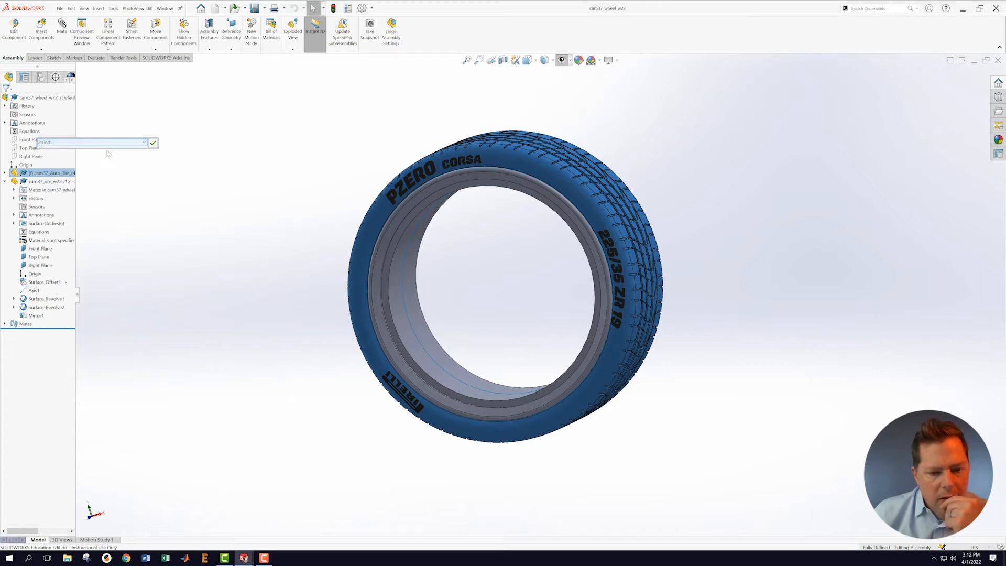
click(153, 143)
mouse_move(314, 223)
middle_down()
mouse_move(288, 164)
mouse_move(339, 198)
mouse_move(333, 215)
middle_up()
Step: Switch the cam37_Auto_Tire component to its Default configuration and apply it
right_click(54, 173)
click(96, 143)
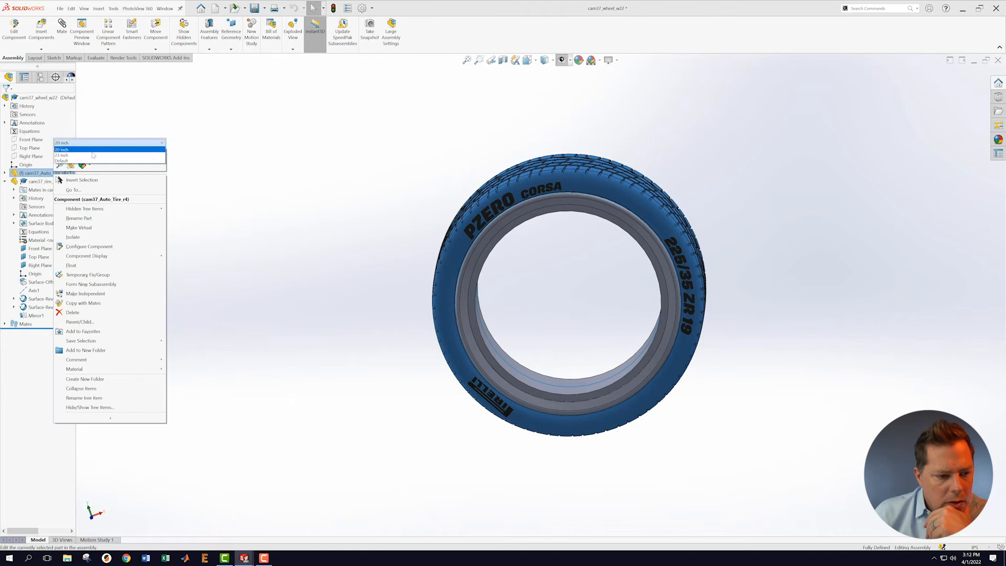
click(90, 161)
click(172, 144)
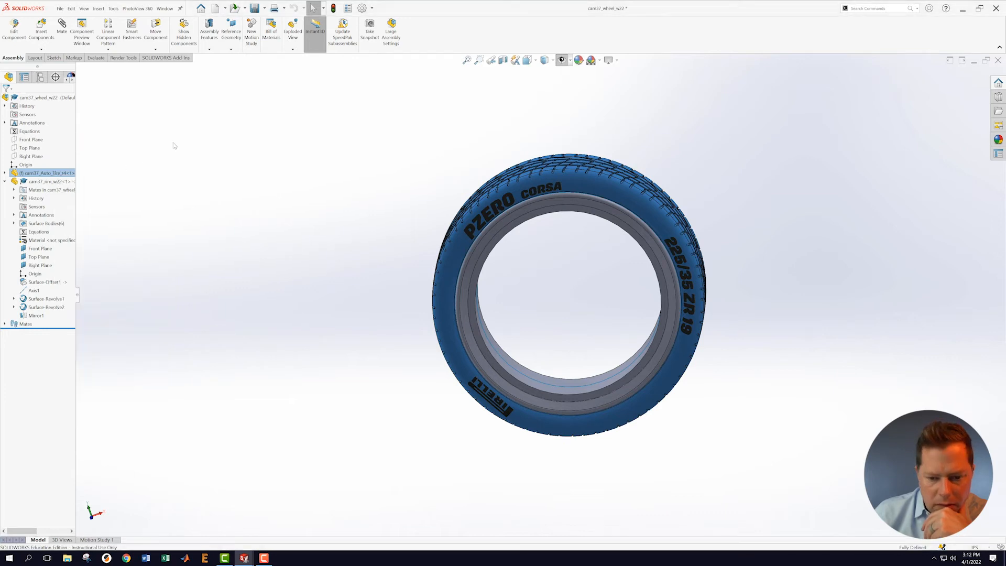
right_click(46, 174)
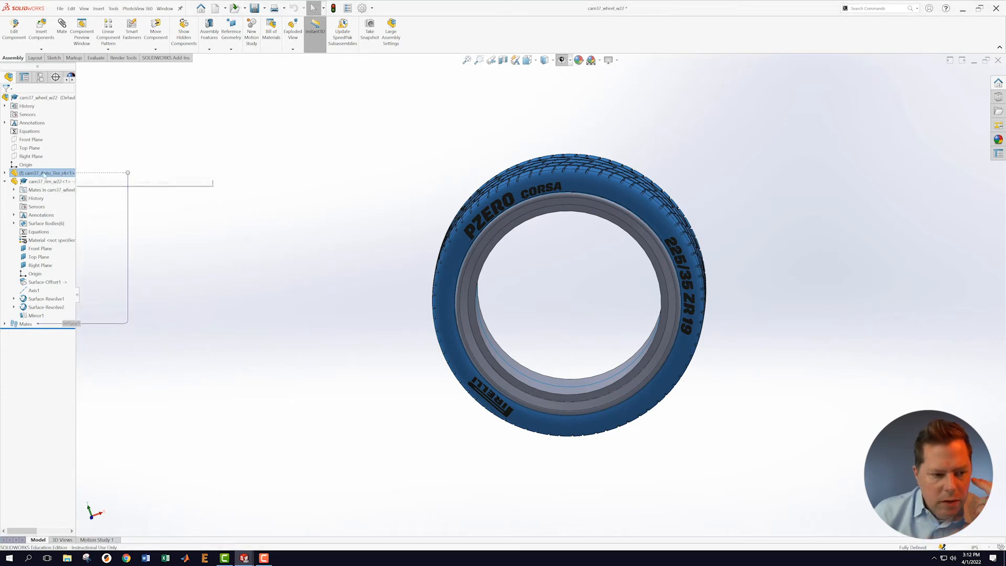
click(78, 143)
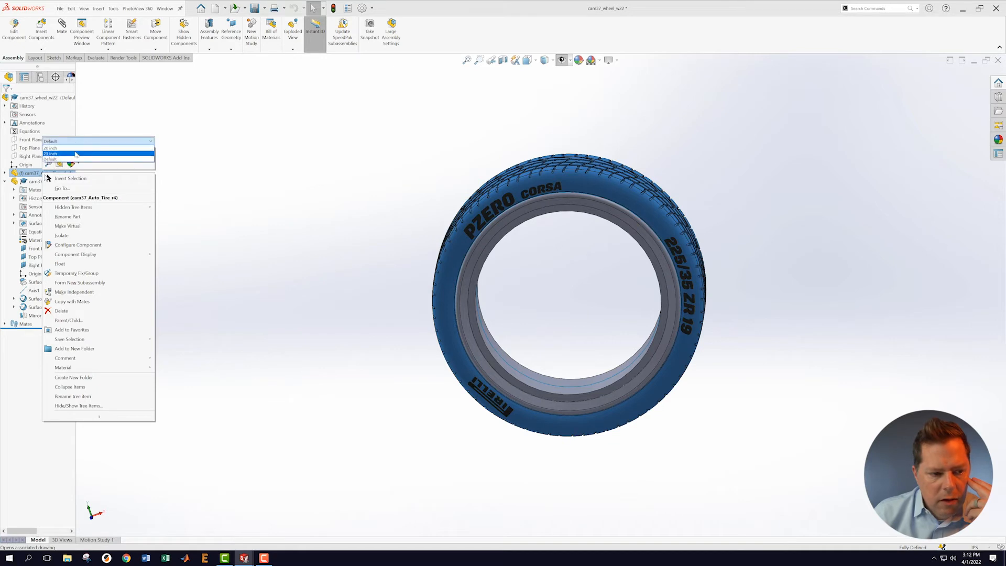
click(53, 157)
click(158, 145)
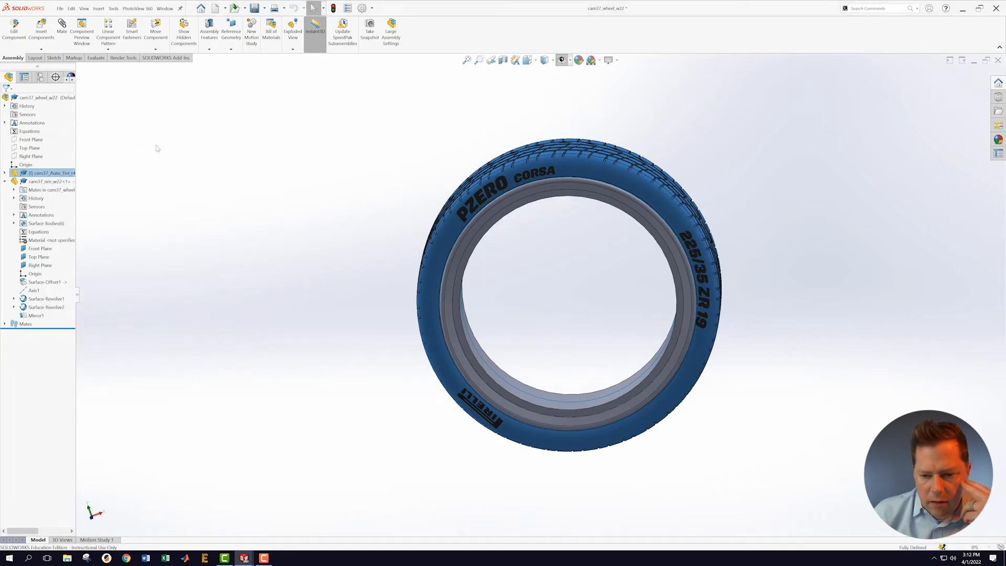
middle_drag(322, 231, 284, 202)
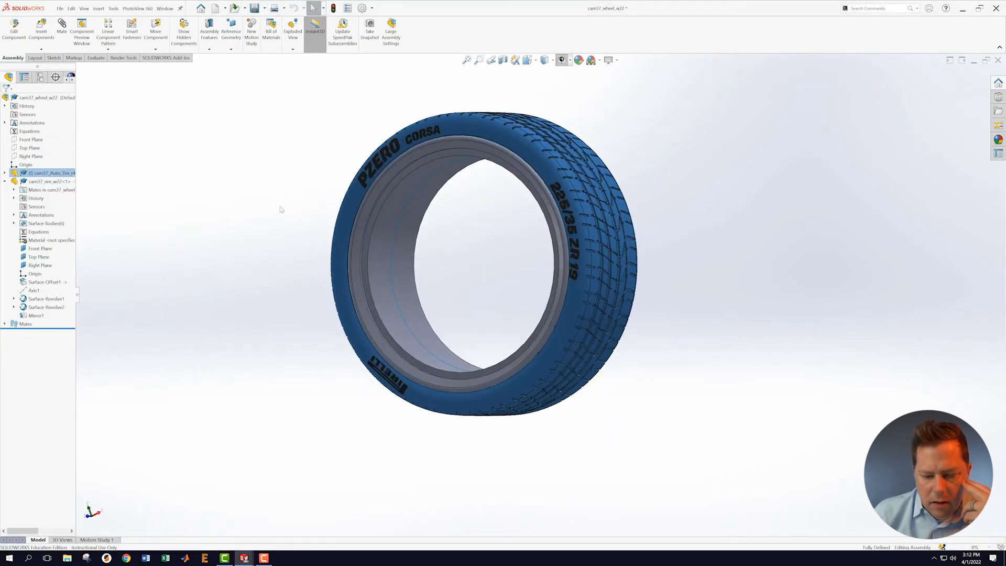
right_click(60, 174)
click(87, 140)
click(83, 158)
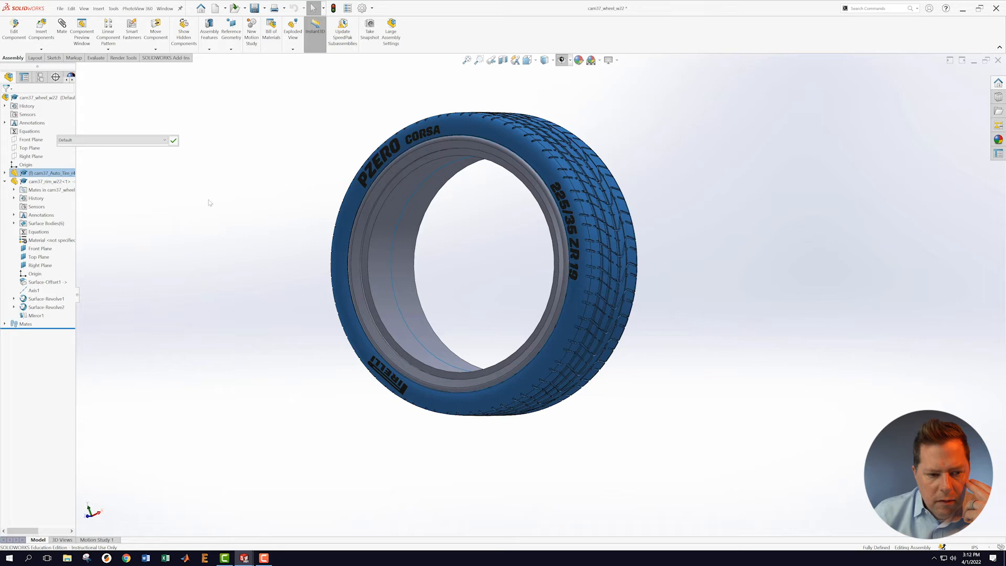
click(173, 141)
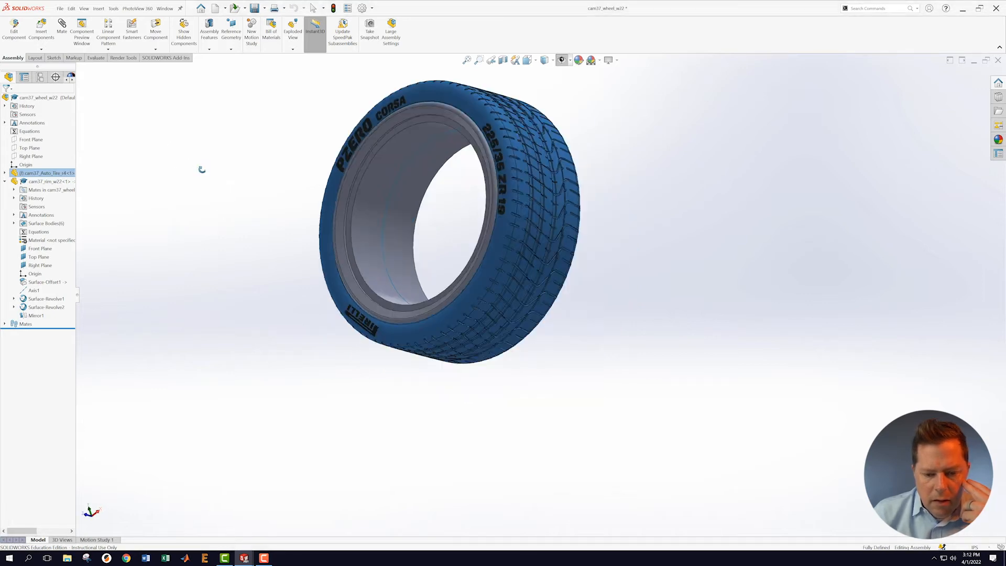
Step: Save the wheel assembly and switch to the cam37_rim_w22 rim part
click(60, 9)
click(73, 95)
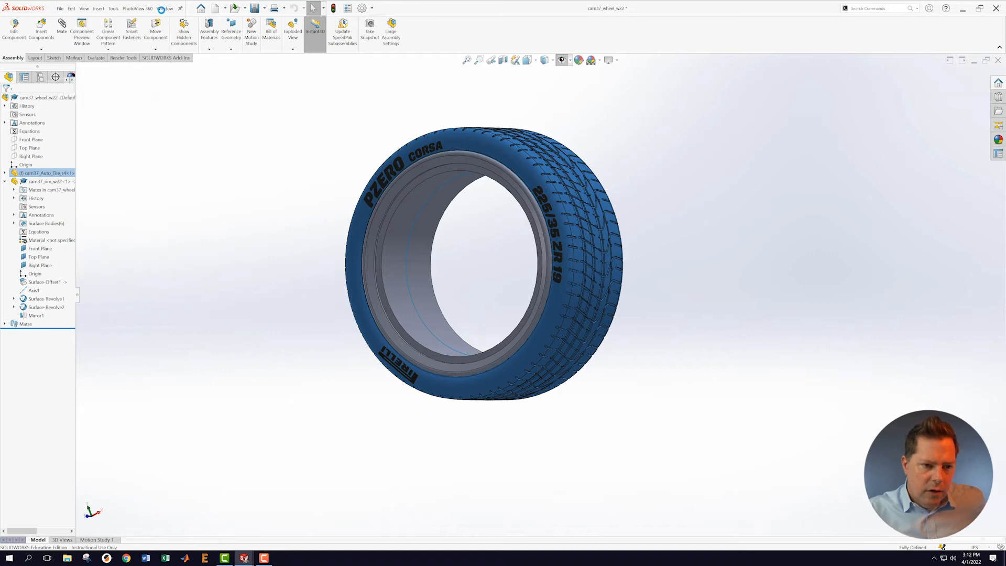
click(164, 8)
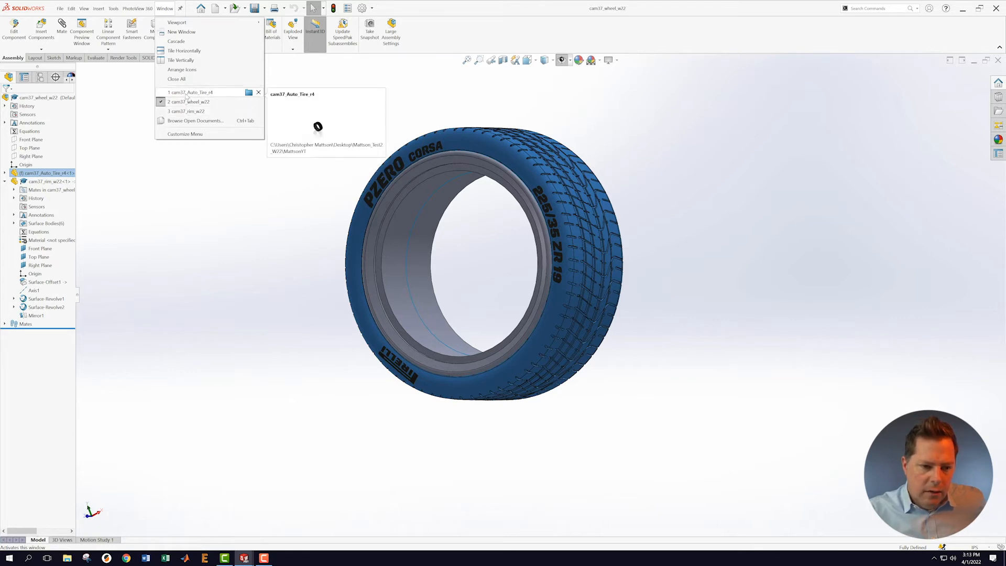
click(187, 112)
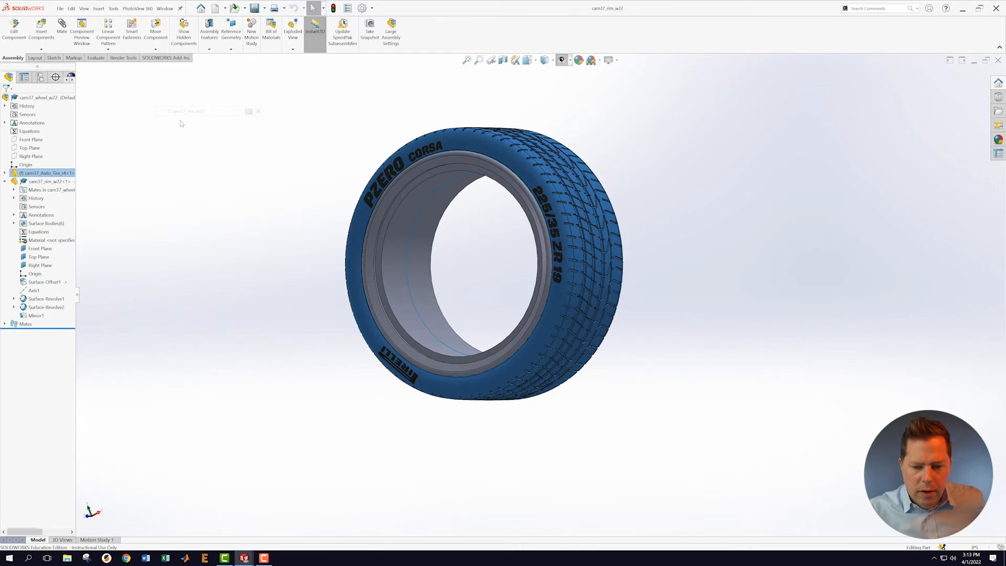
Step: Hide all planes and axes in the rim and start a new Knit Surface
scroll(593, 297, up, 2)
middle_drag(577, 241, 562, 285)
scroll(598, 294, down, 1)
scroll(597, 294, up, 2)
scroll(598, 296, down, 3)
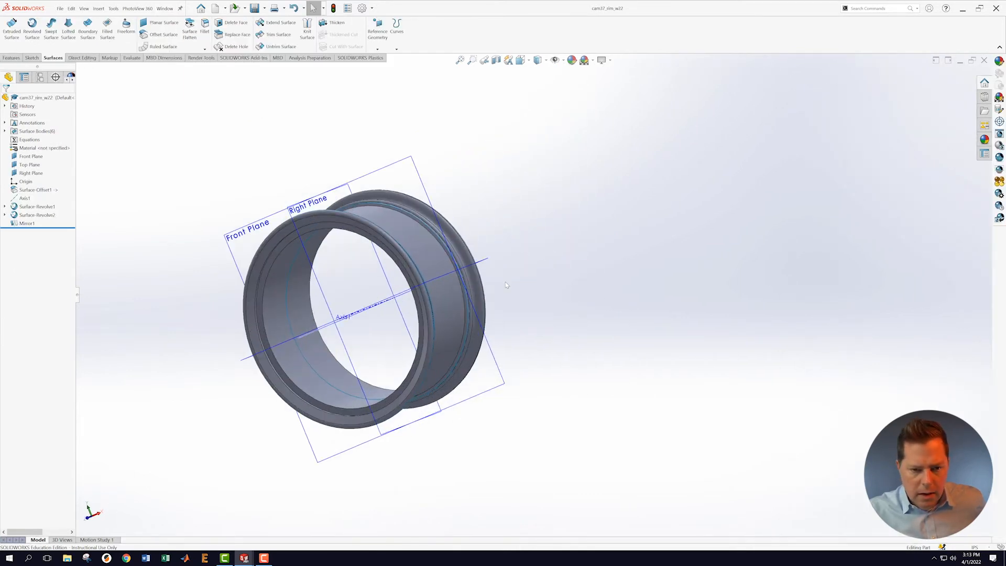
click(555, 59)
middle_drag(610, 255, 419, 157)
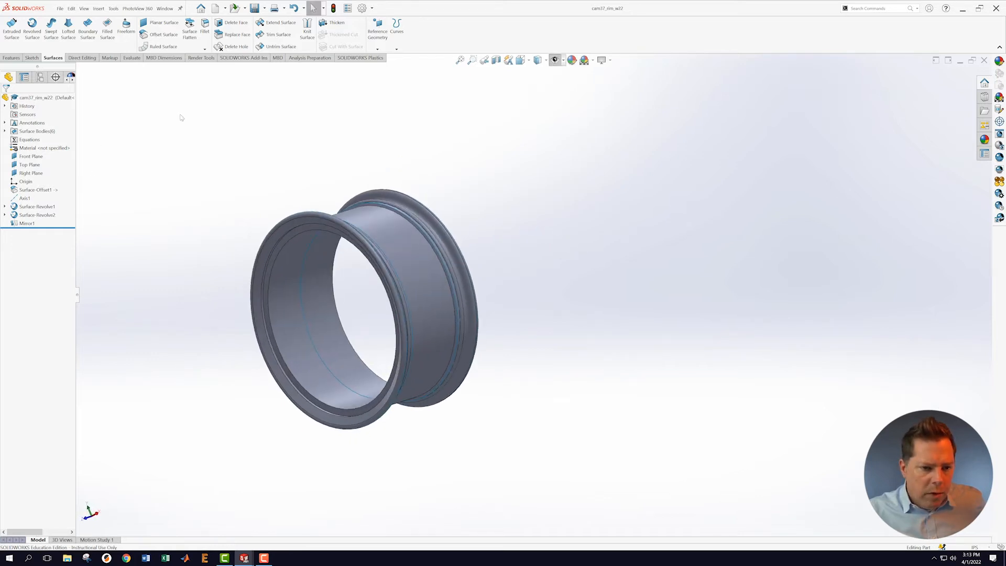
click(307, 28)
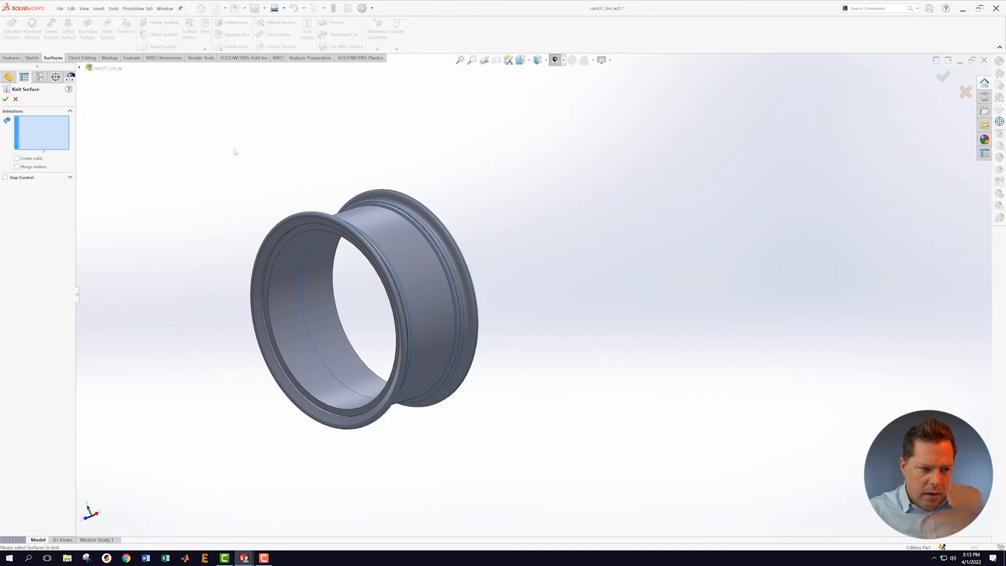
drag(174, 158, 605, 440)
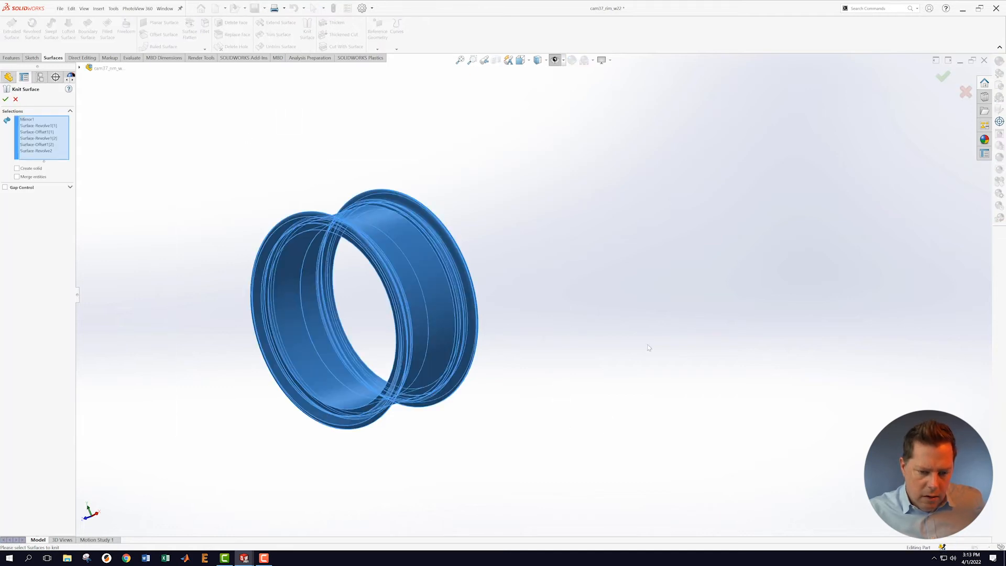
middle_drag(644, 327, 106, 231)
click(6, 99)
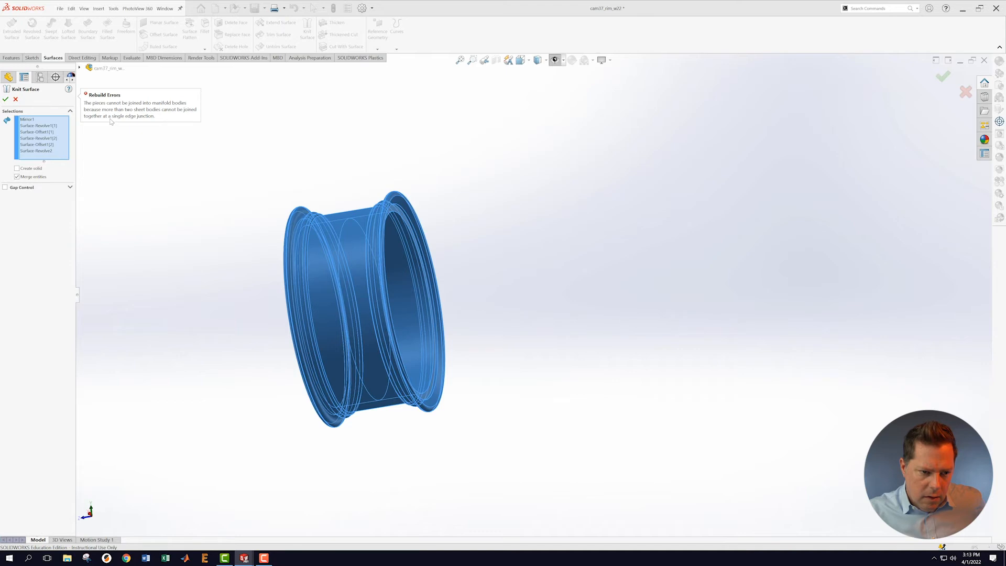
click(16, 100)
middle_drag(522, 395, 458, 360)
scroll(420, 296, down, 3)
mouse_move(419, 297)
middle_down()
mouse_move(435, 289)
mouse_move(427, 194)
mouse_move(430, 294)
middle_up()
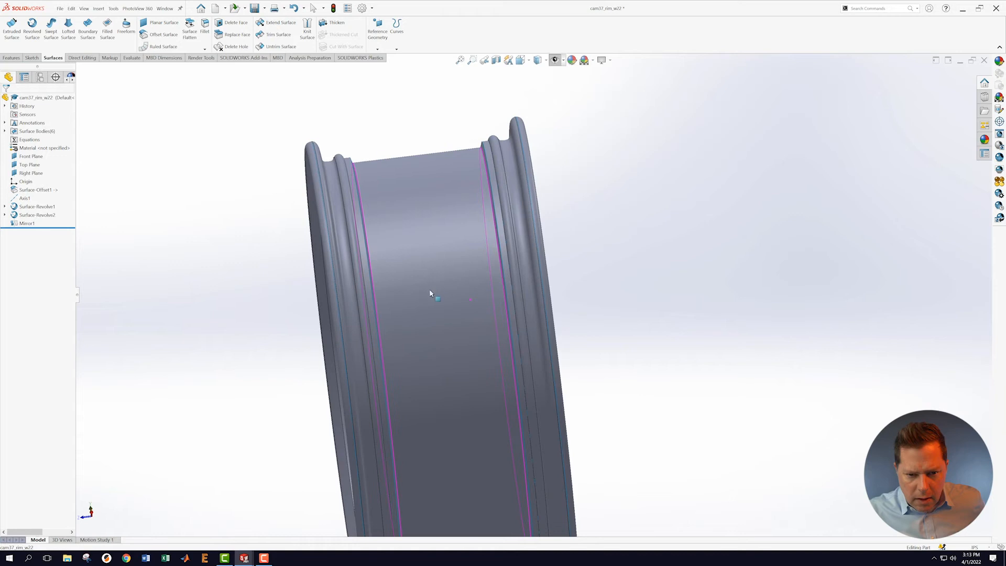
scroll(374, 173, down, 6)
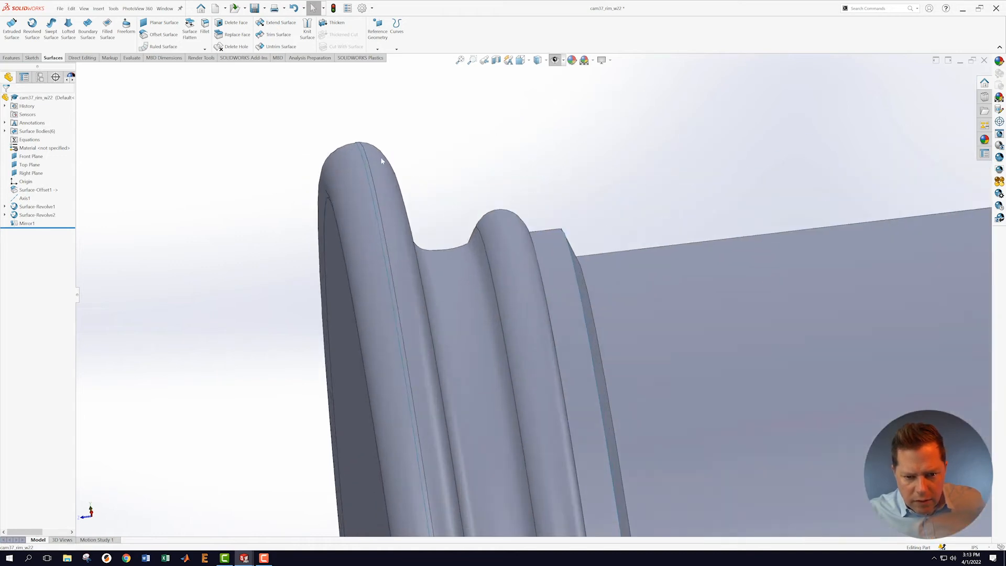
scroll(381, 160, down, 6)
mouse_move(414, 154)
middle_down()
mouse_move(409, 164)
mouse_move(407, 146)
mouse_move(417, 162)
middle_up()
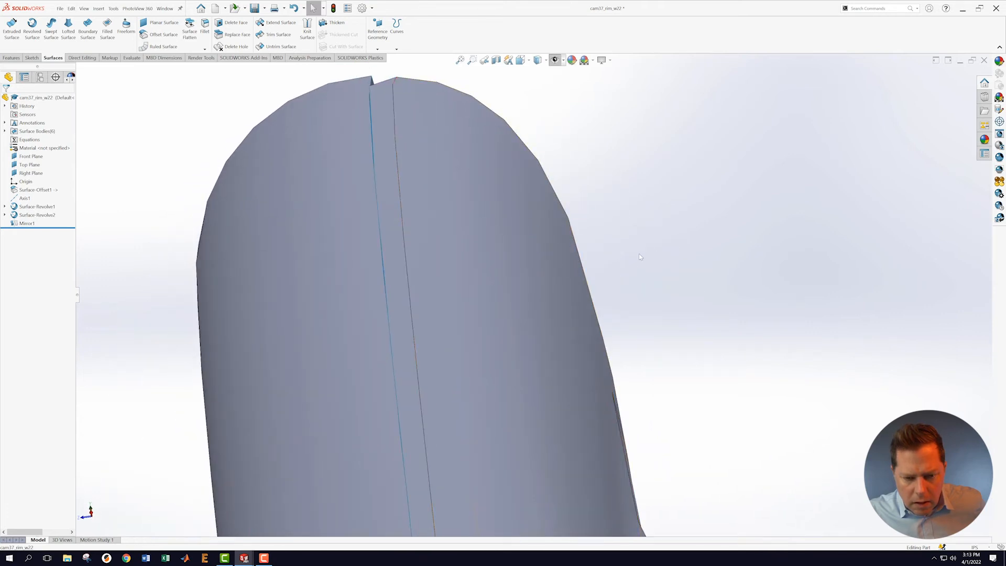
scroll(640, 256, up, 10)
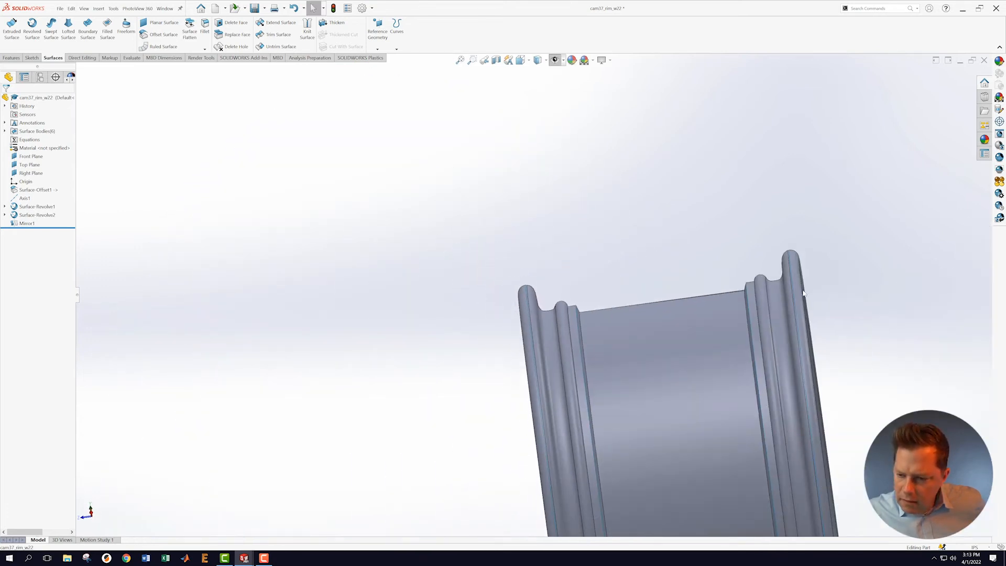
scroll(785, 278, down, 6)
middle_drag(772, 252, 694, 218)
scroll(584, 198, down, 8)
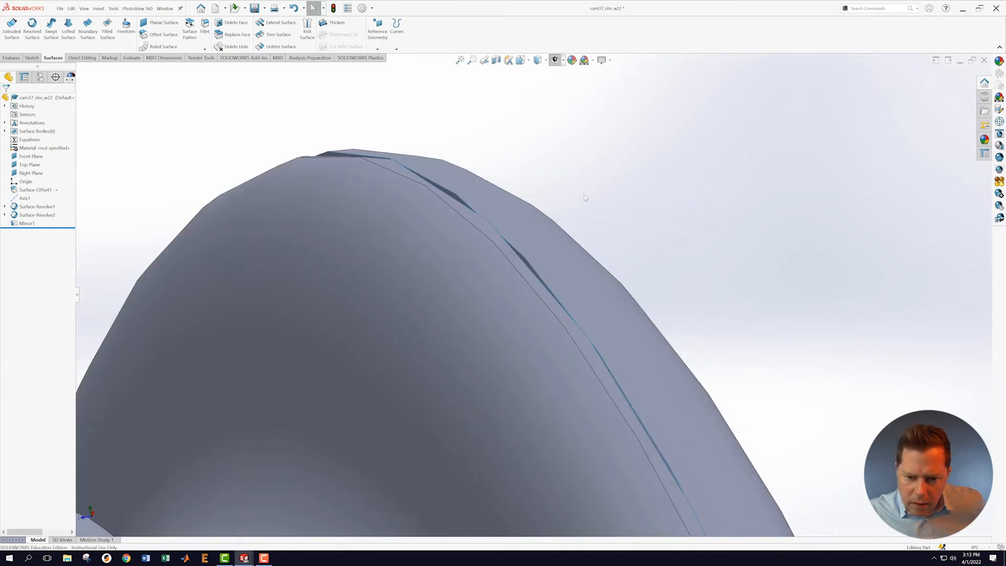
scroll(599, 194, up, 4)
middle_drag(599, 194, 585, 206)
scroll(565, 346, up, 10)
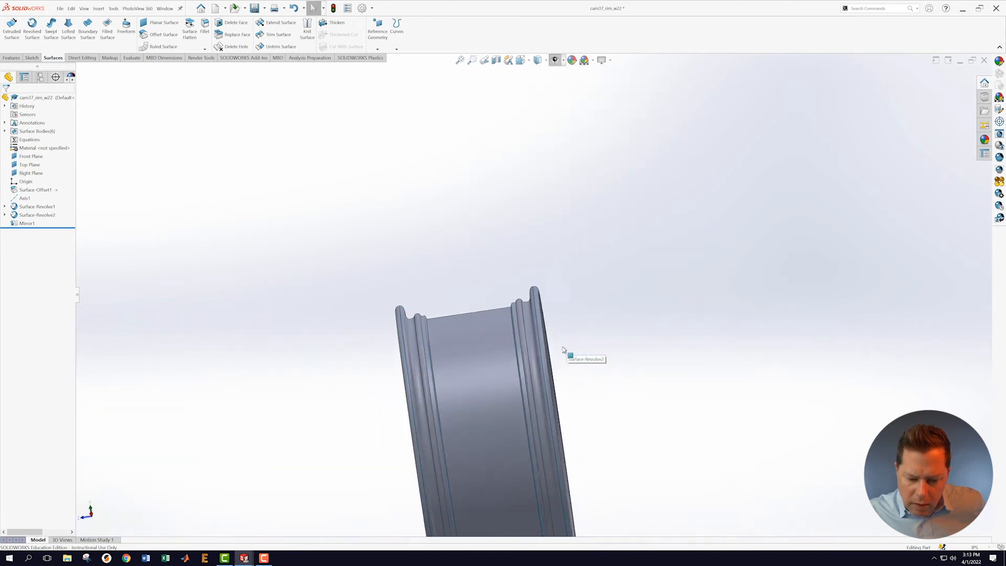
scroll(565, 352, down, 5)
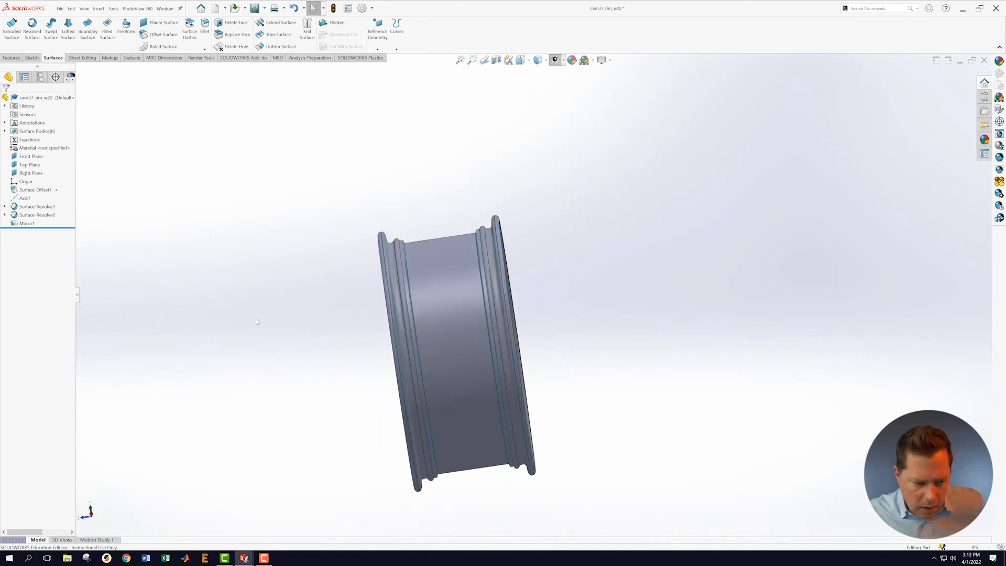
click(5, 206)
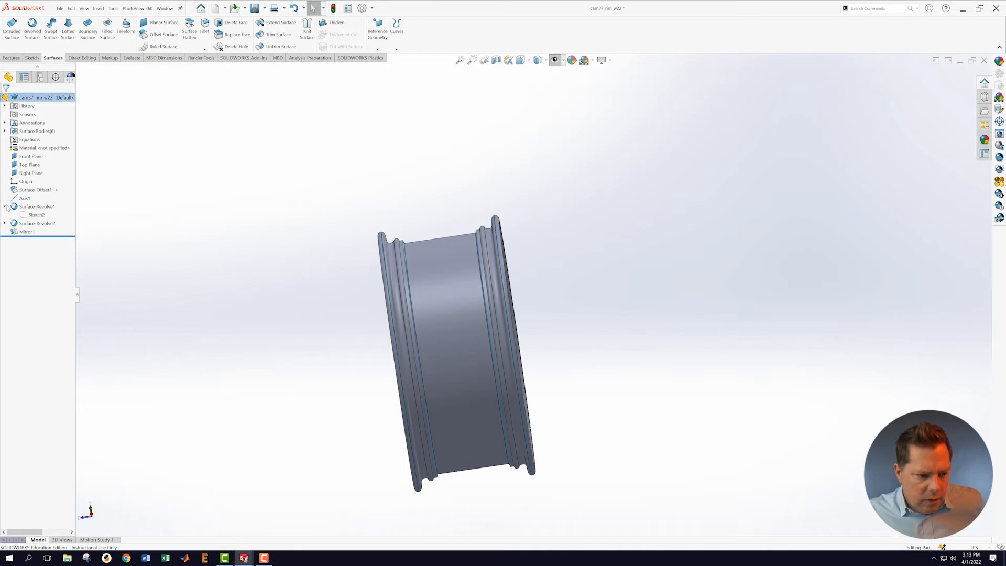
Step: Edit Surface-Revolve1 to use Line13 as its axis with a 60° Direction1 angle
right_click(18, 208)
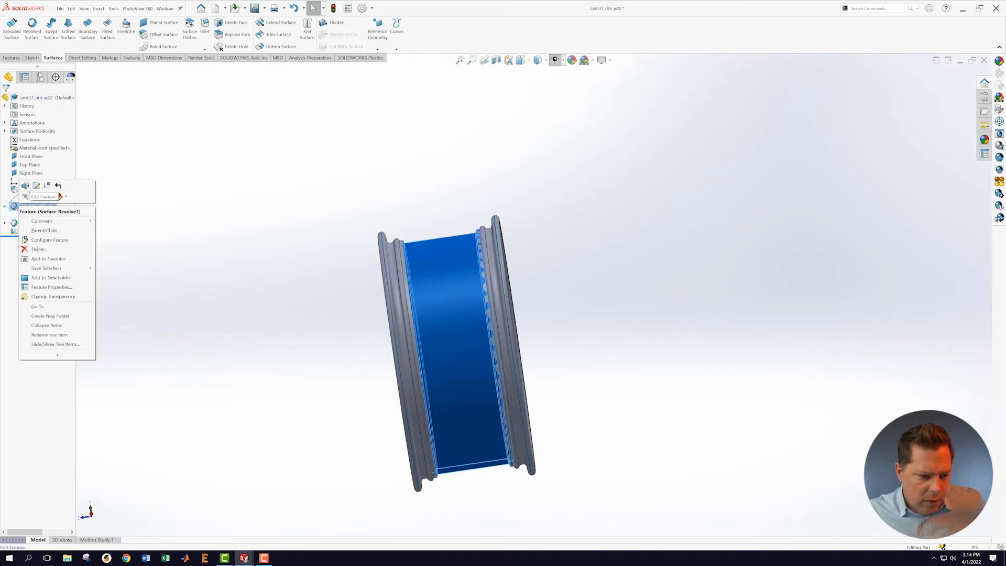
click(25, 186)
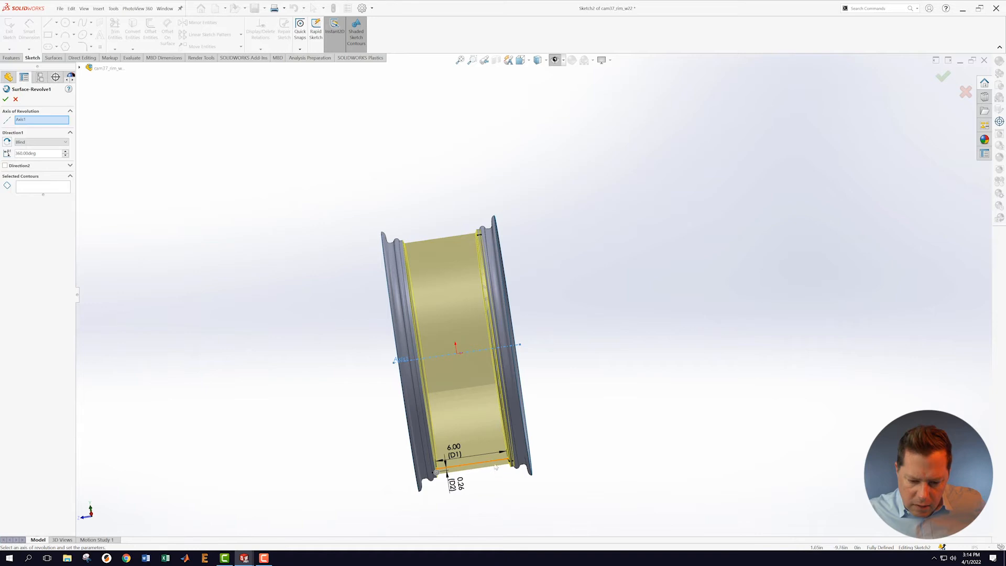
scroll(491, 474, down, 3)
scroll(491, 473, down, 4)
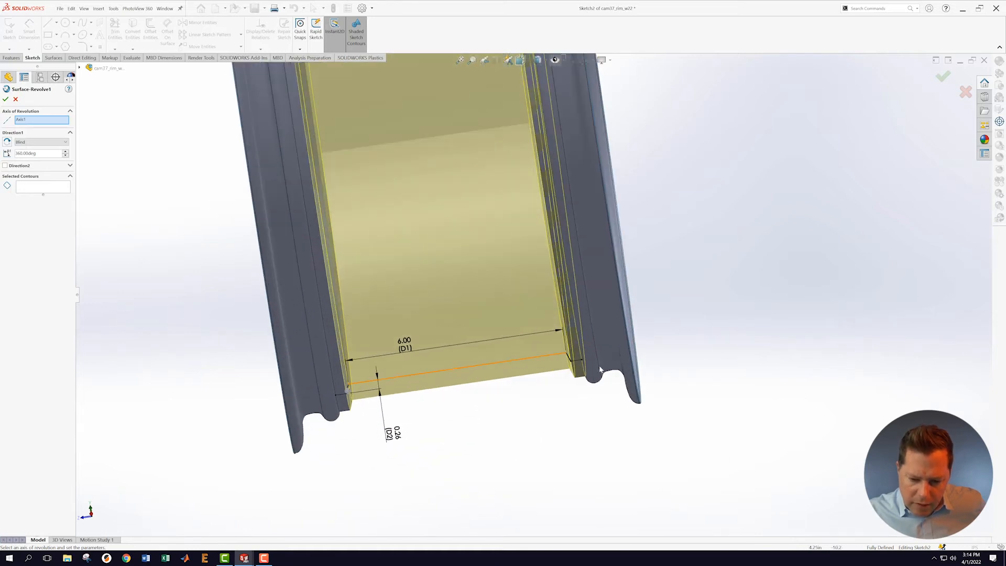
scroll(571, 232, up, 10)
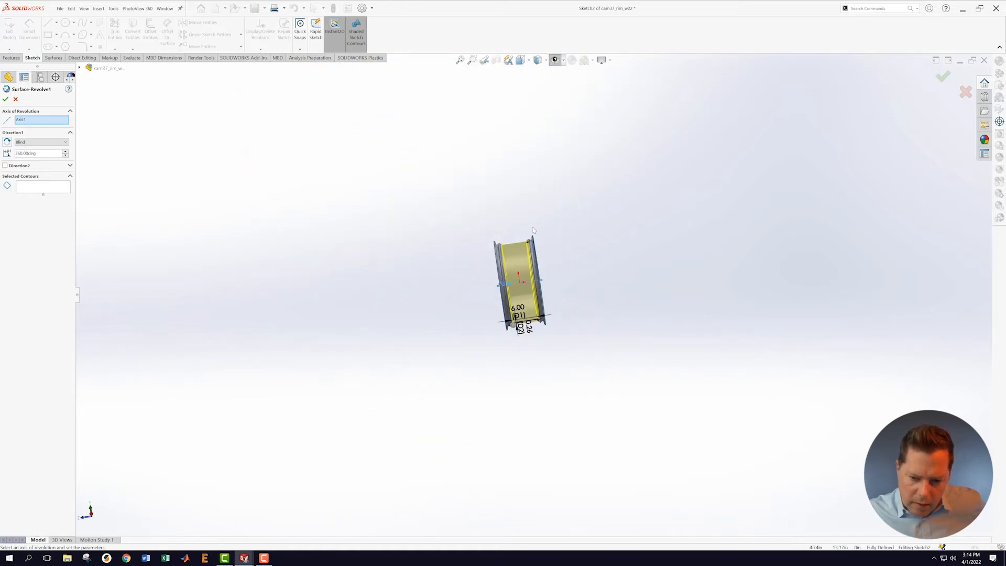
scroll(523, 256, down, 10)
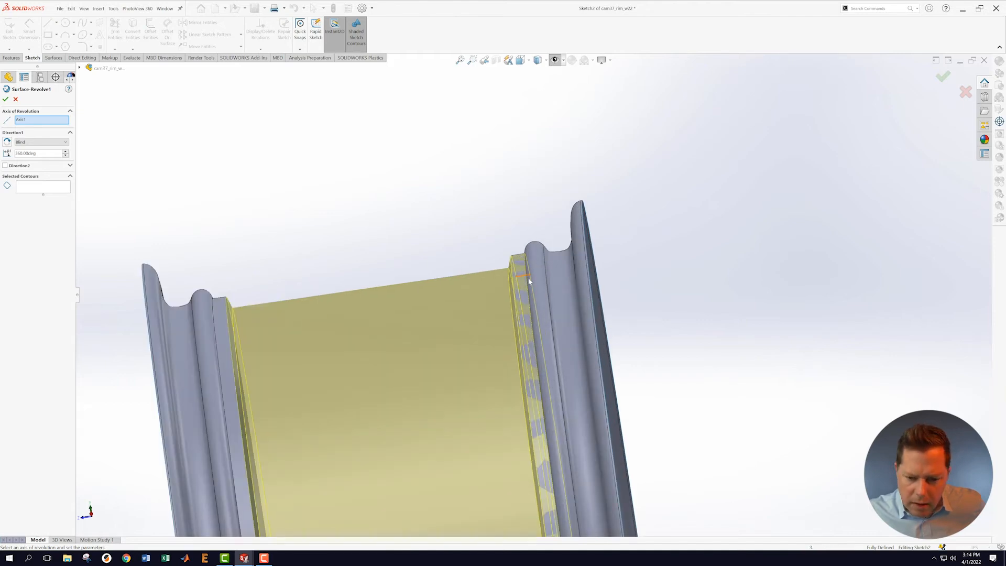
right_click(526, 278)
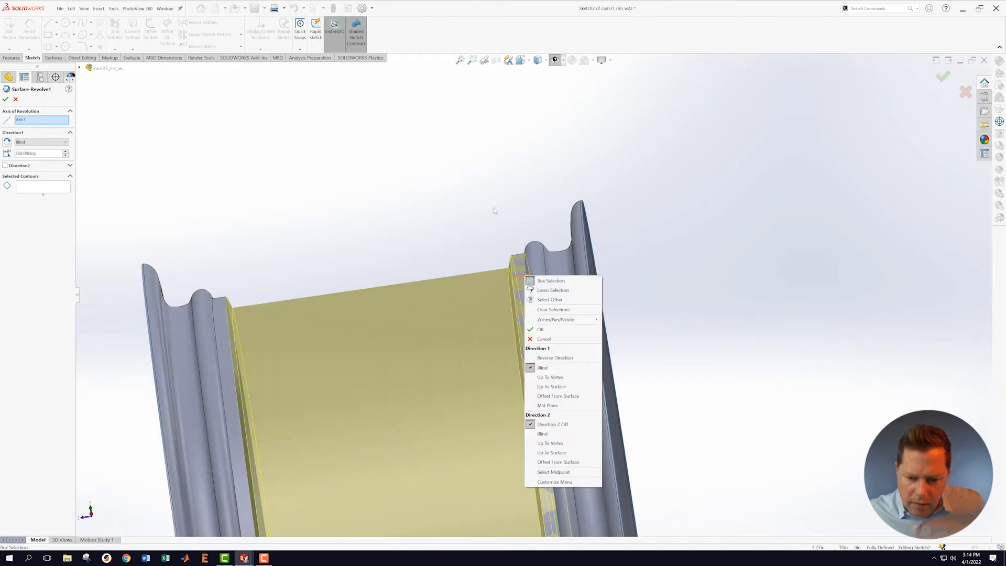
click(524, 278)
click(524, 278)
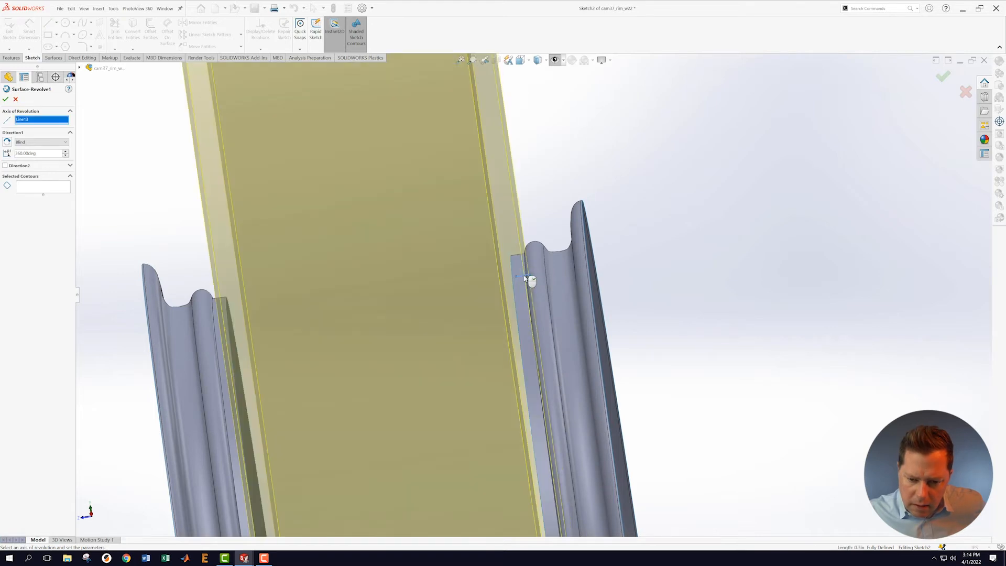
text(60)
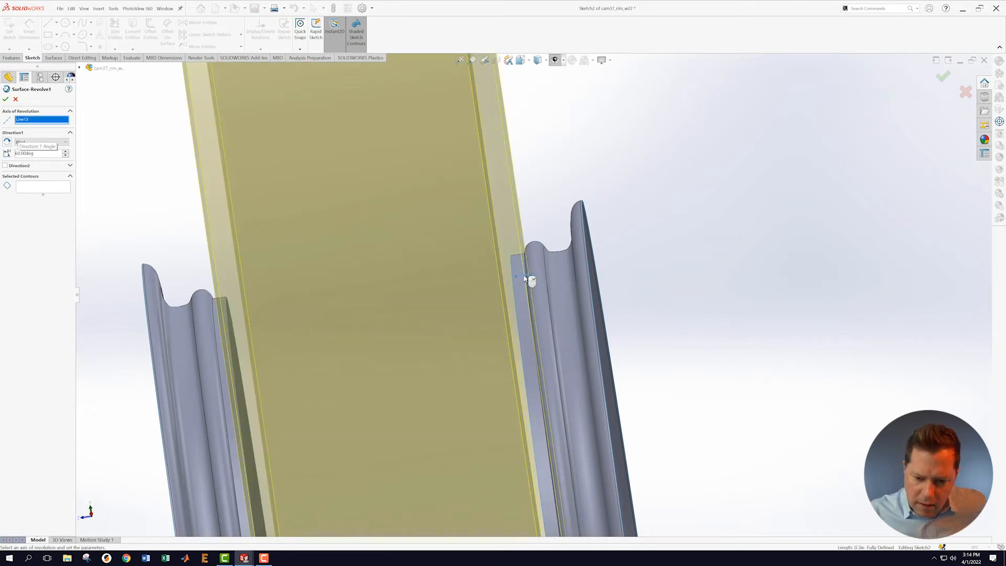
click(6, 99)
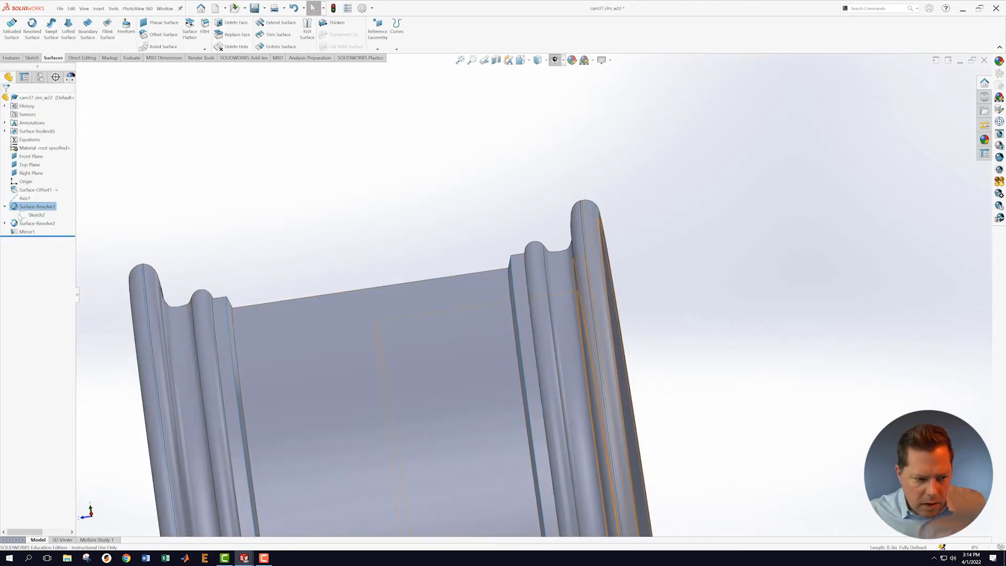
Step: Delete the unwanted line from Sketch2 and exit the sketch so the rim rebuilds
right_click(31, 215)
click(36, 193)
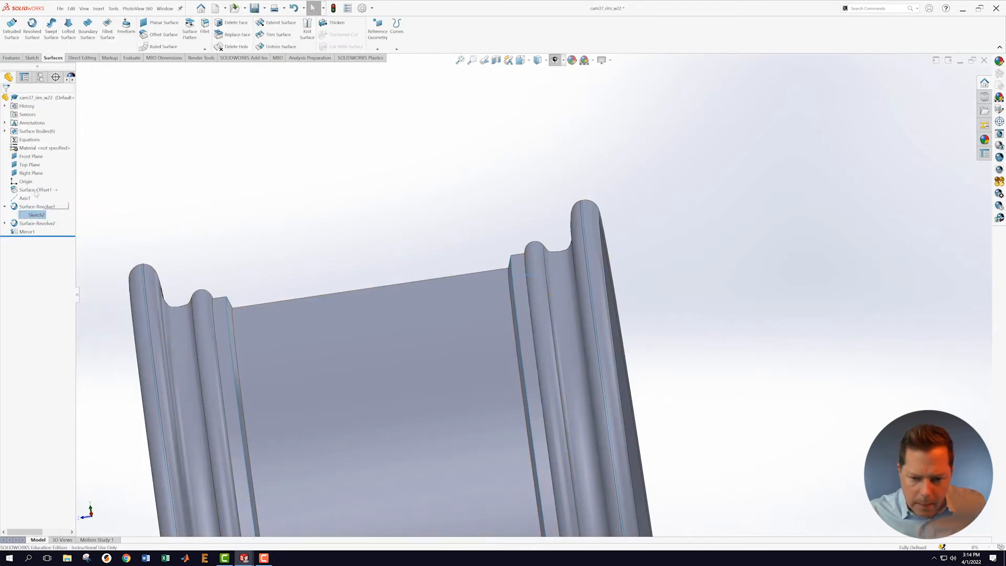
drag(656, 218, 489, 307)
key(Escape)
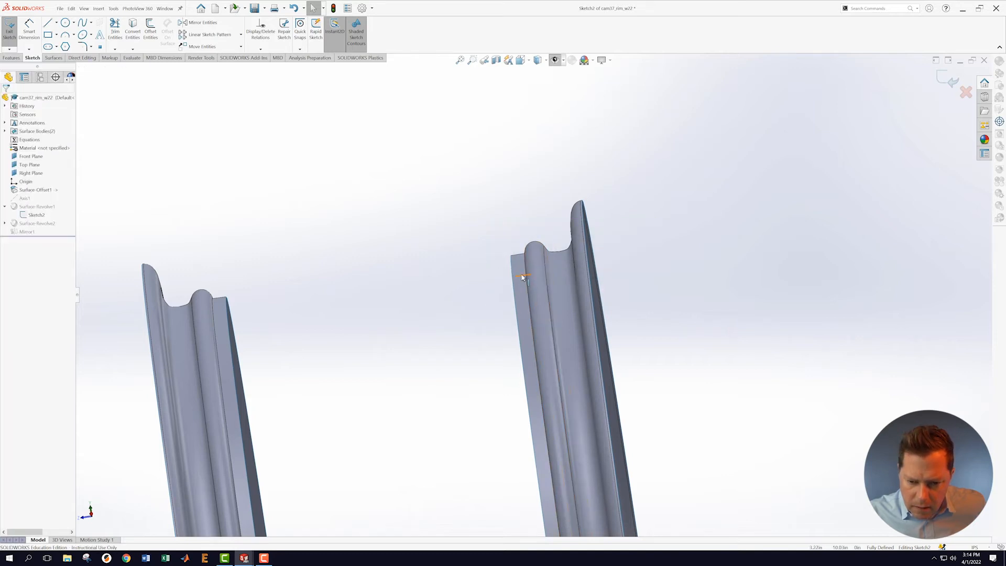
right_click(522, 277)
click(542, 385)
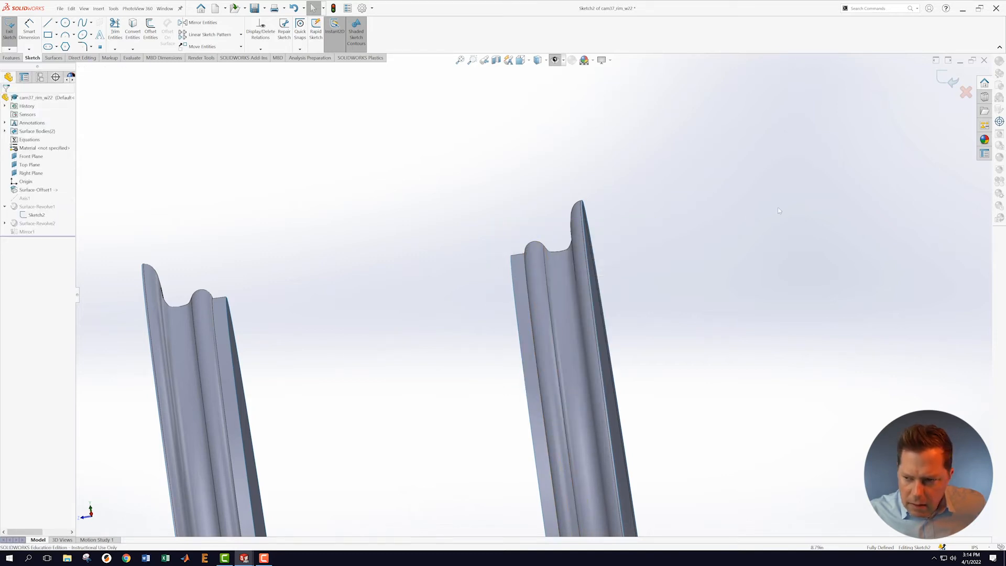
click(947, 80)
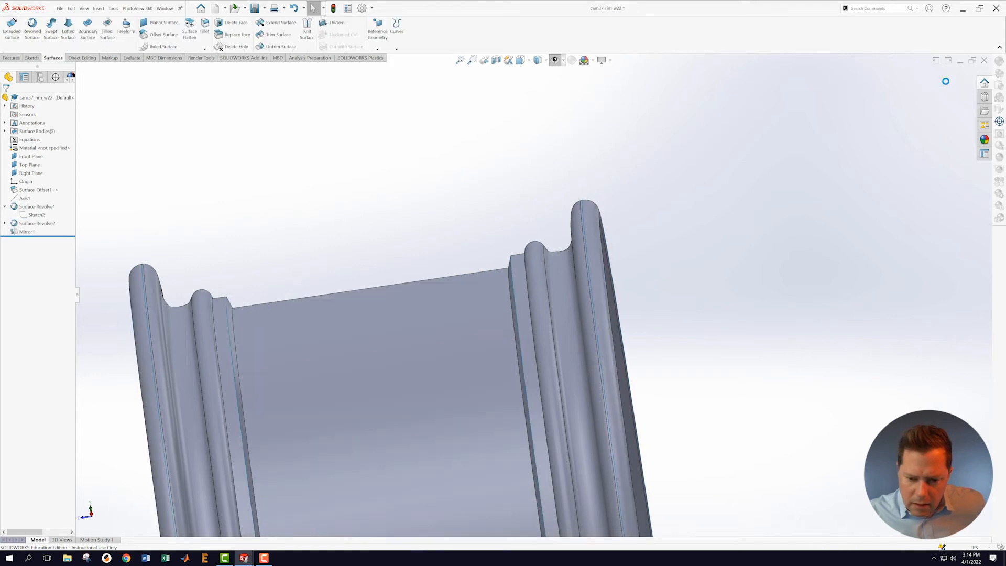
Step: Check the rebuilt rim's open end and save the rim part
scroll(697, 312, up, 10)
middle_drag(639, 346, 654, 339)
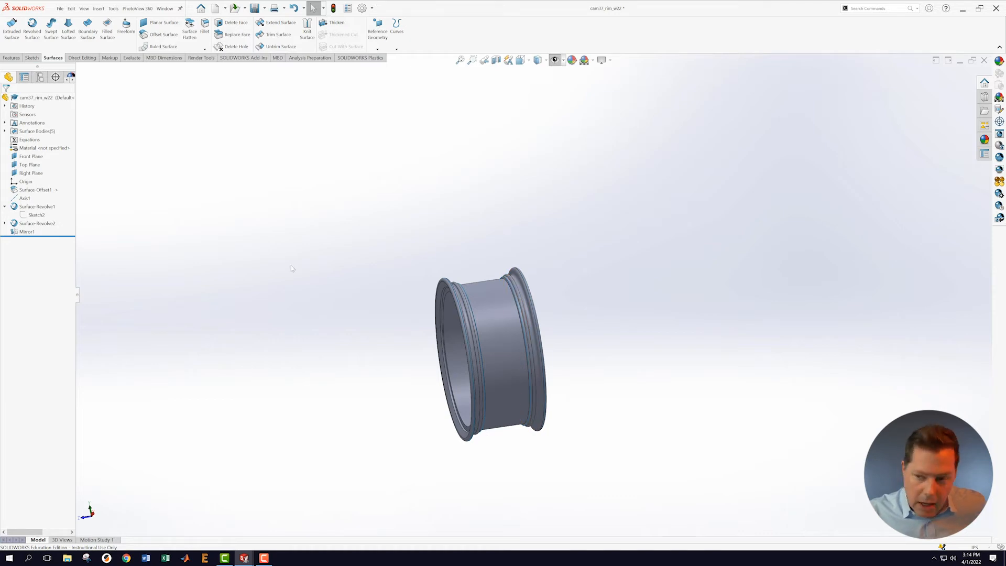
scroll(440, 391, down, 3)
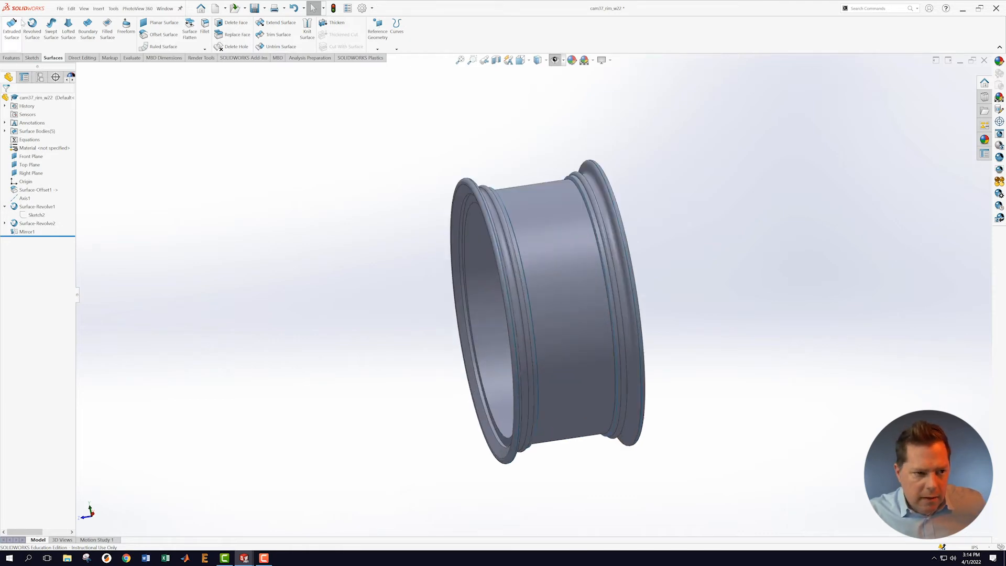
click(58, 9)
click(70, 97)
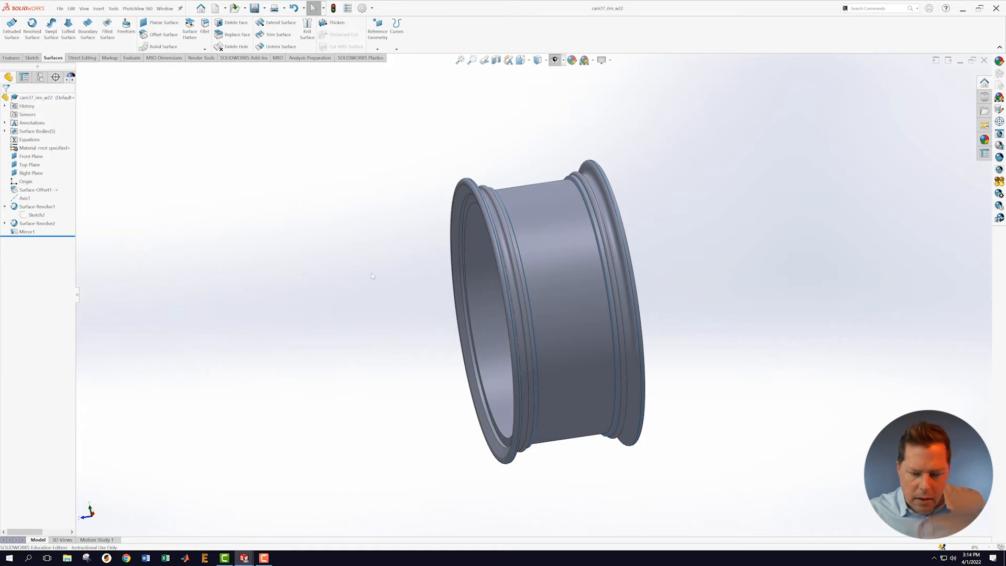
Step: Start Knit Surface with Surface-Revolve1, Mirror1, both Surface-Offset1 bodies and Surface-Revolve2 selected
scroll(716, 228, up, 2)
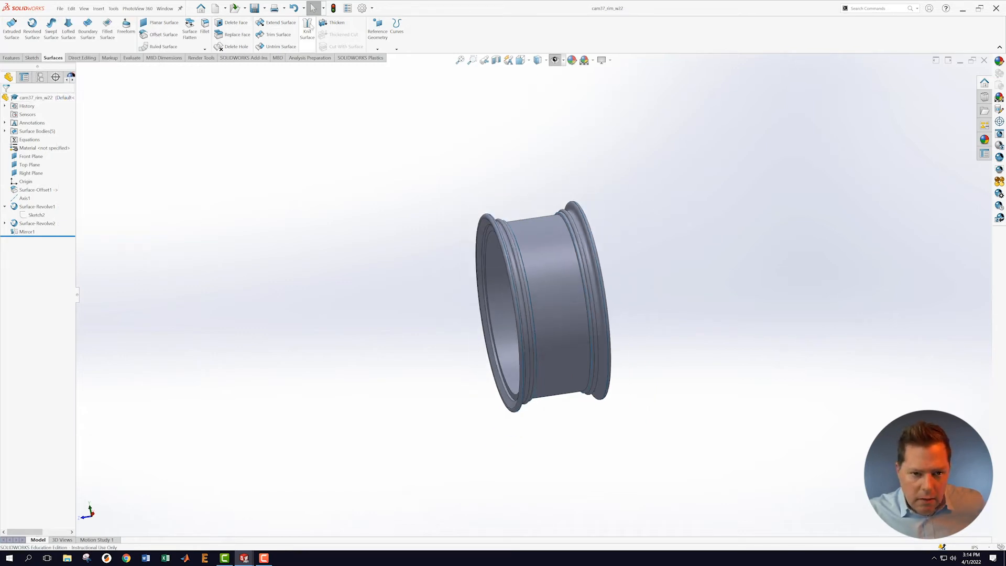
click(308, 29)
drag(321, 175, 711, 443)
middle_drag(719, 297, 620, 294)
Step: Knit the five rim surfaces into one solid body with Create solid checked
click(17, 161)
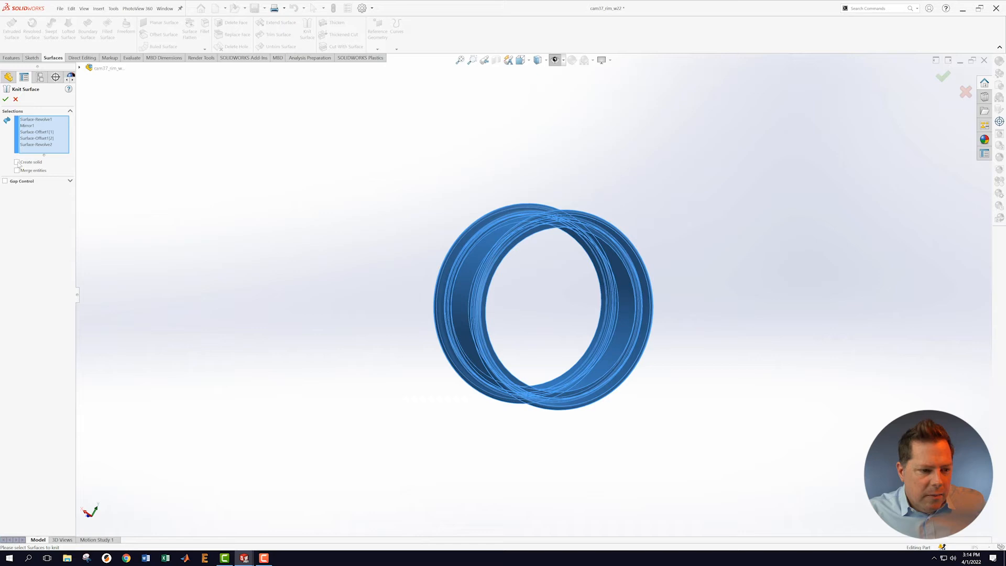
click(6, 100)
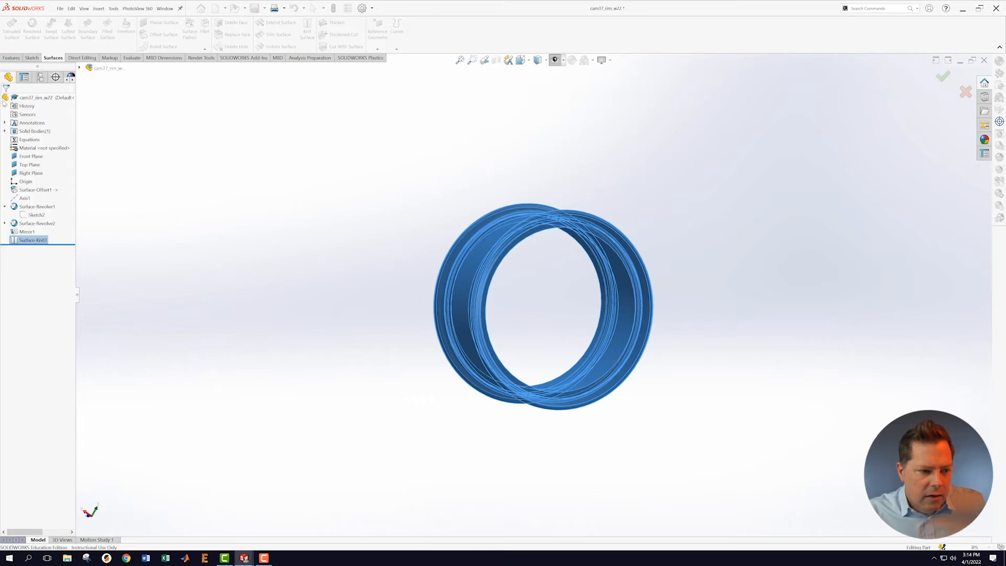
middle_drag(730, 203, 576, 136)
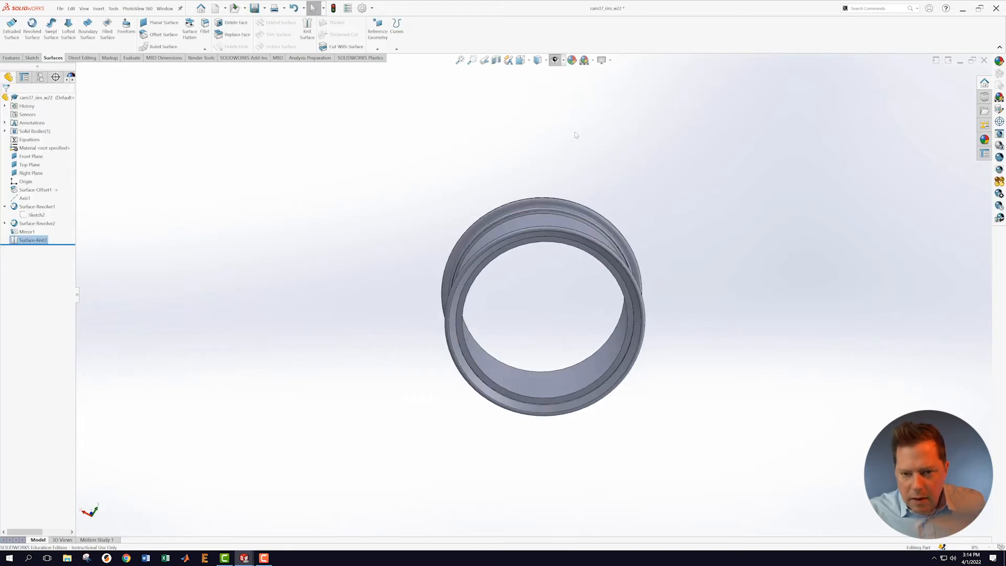
Step: Section the knitted rim through the Right Plane and orbit to inspect the solid cut
click(496, 60)
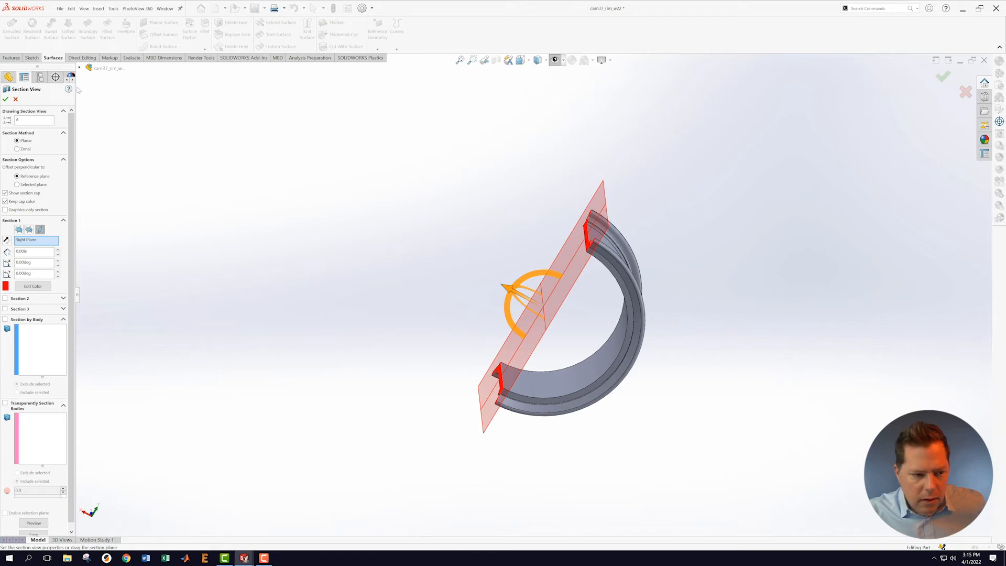
click(5, 99)
middle_drag(432, 284, 592, 356)
scroll(592, 356, down, 4)
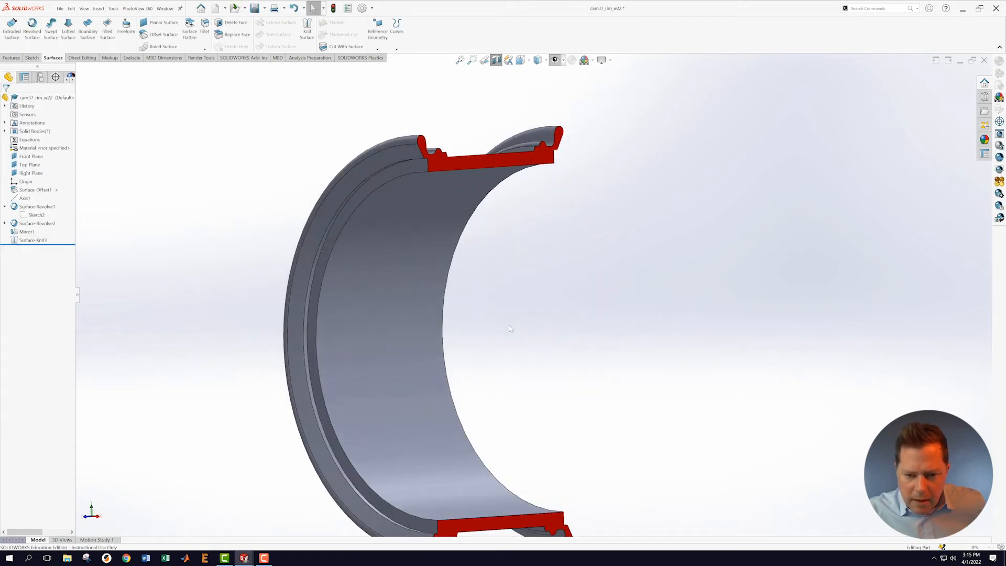
mouse_move(543, 359)
middle_down()
mouse_move(532, 357)
mouse_move(521, 384)
mouse_move(515, 362)
mouse_move(537, 400)
middle_up()
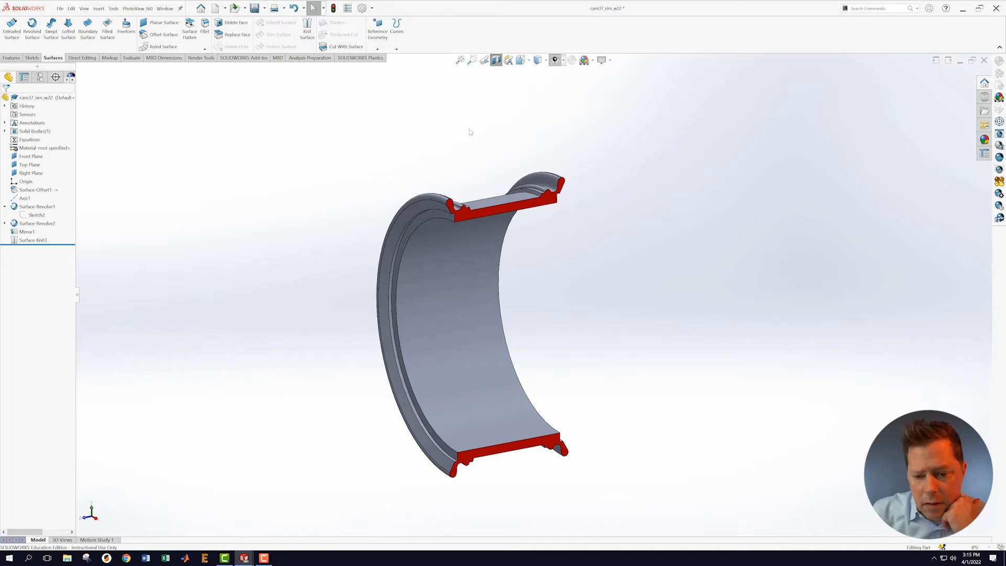
click(71, 8)
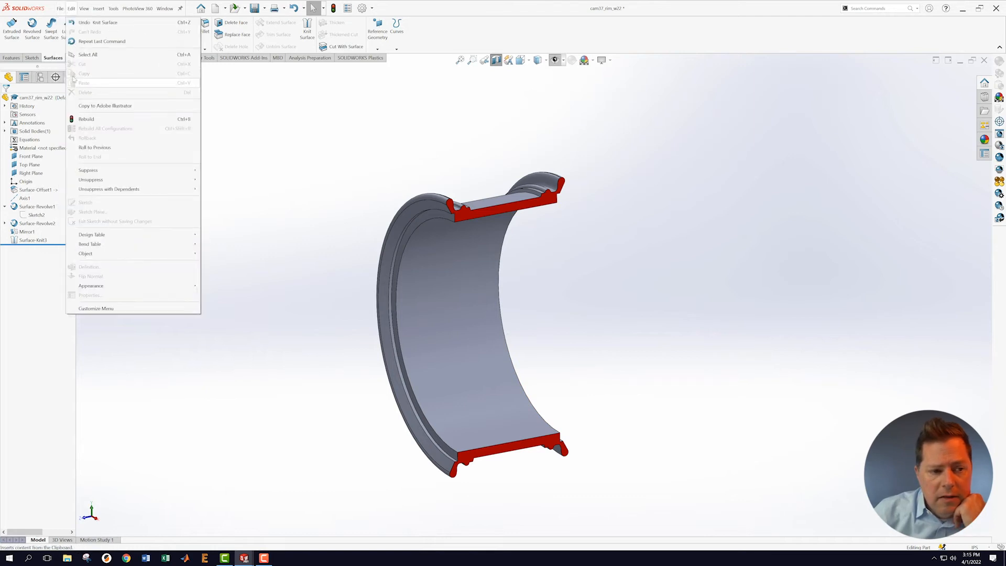
mouse_move(59, 8)
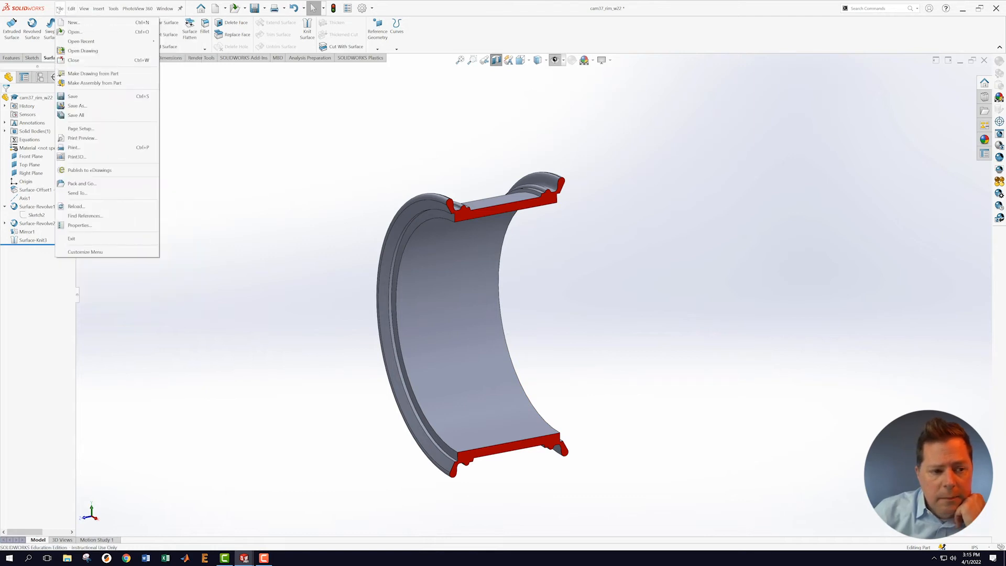
Step: Switch to the cam37_wheel_w22 assembly and show it with a Section View
click(165, 9)
click(186, 102)
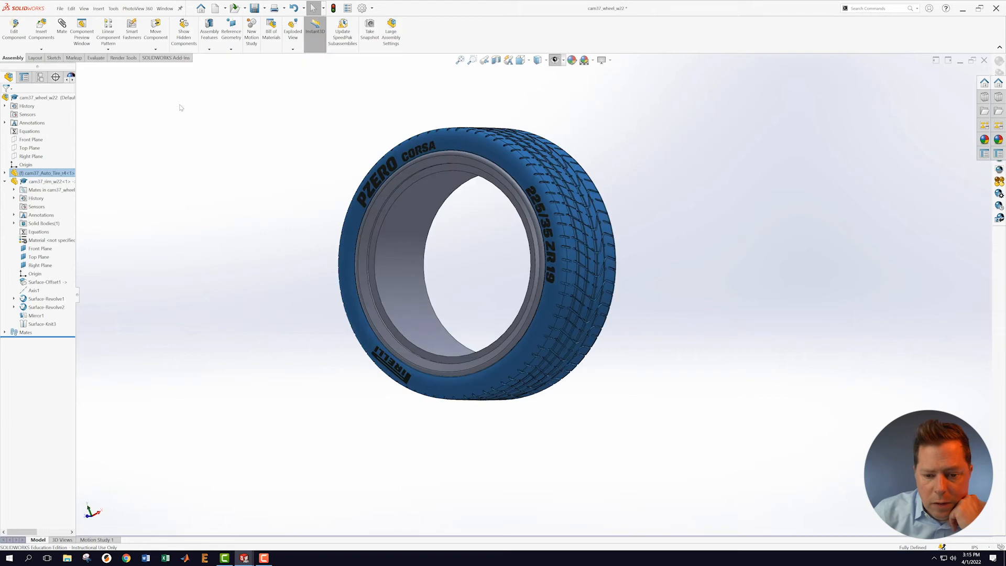
click(504, 60)
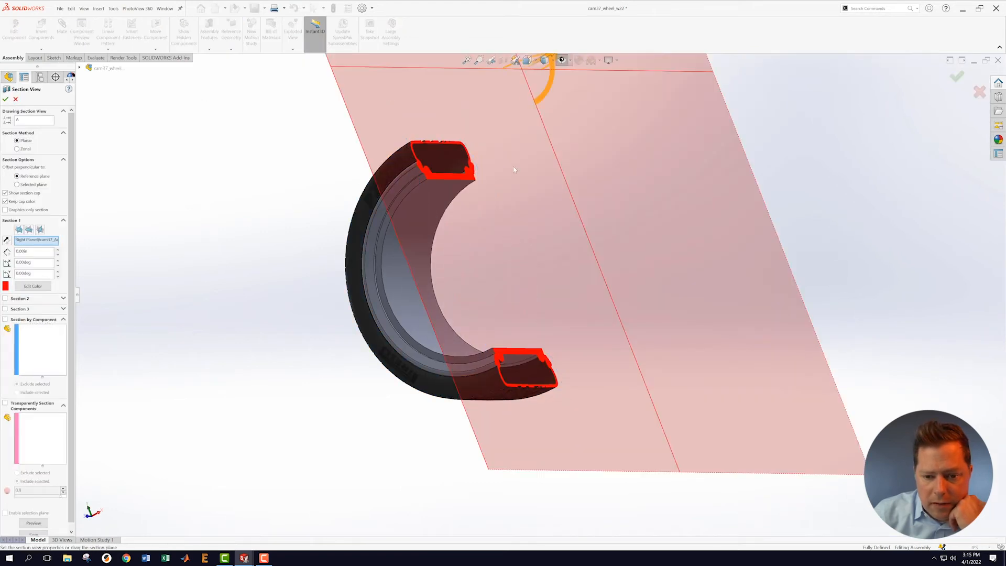
click(5, 99)
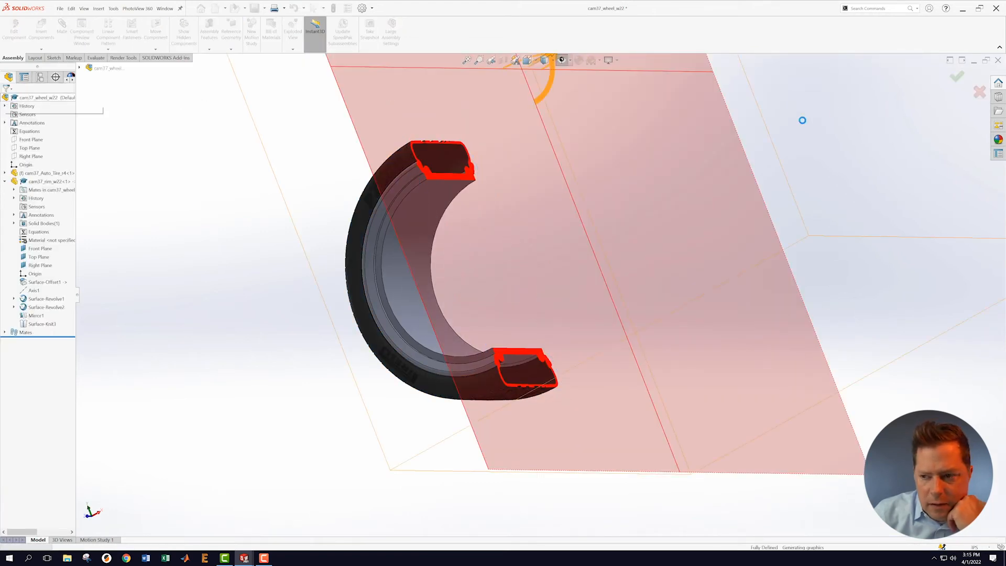
middle_drag(625, 200, 563, 296)
scroll(398, 153, down, 3)
scroll(214, 213, up, 1)
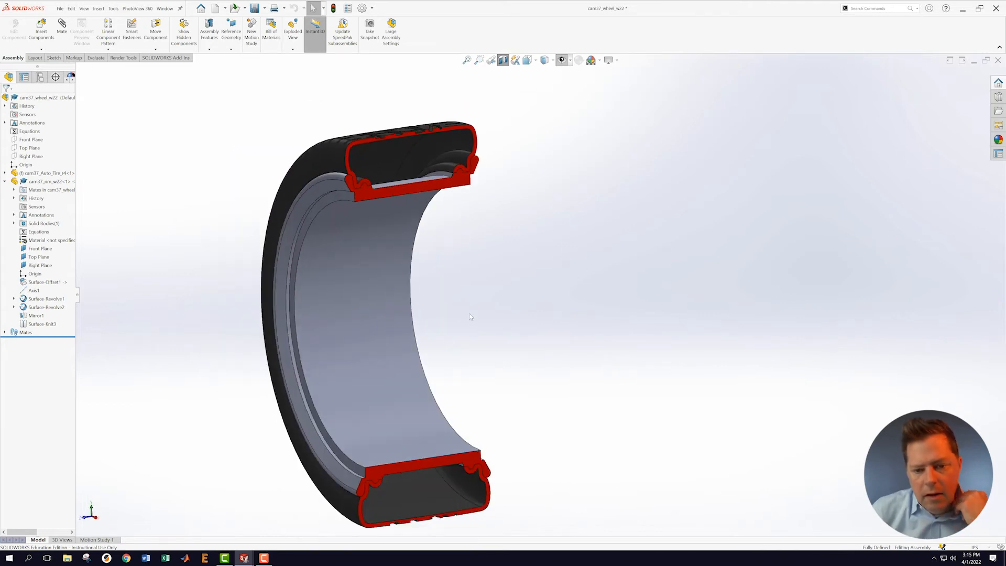
Step: Set the tire component's configuration to 23 inch
right_click(29, 173)
click(84, 138)
click(76, 151)
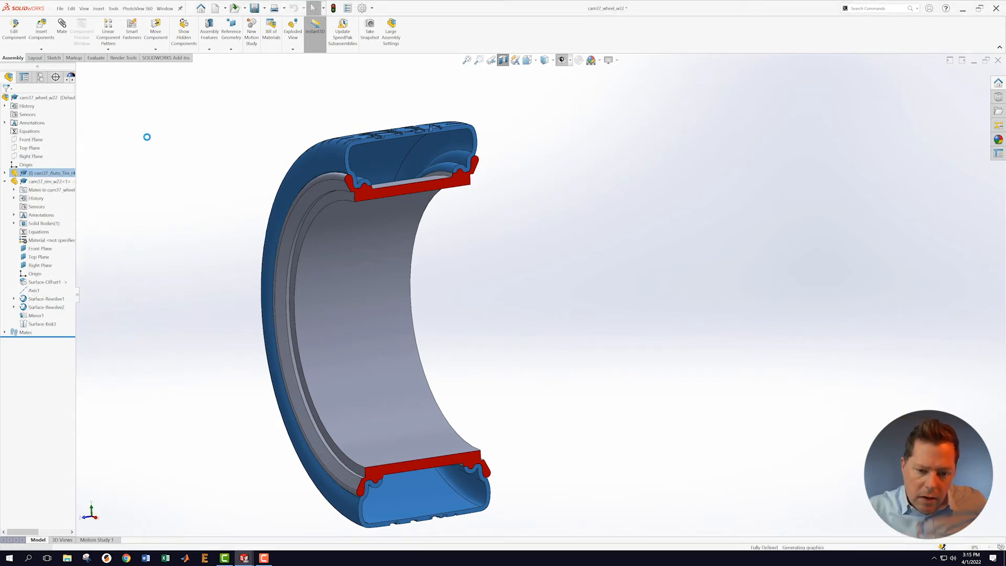
Step: Change the tire component's configuration to 20 inch
right_click(73, 173)
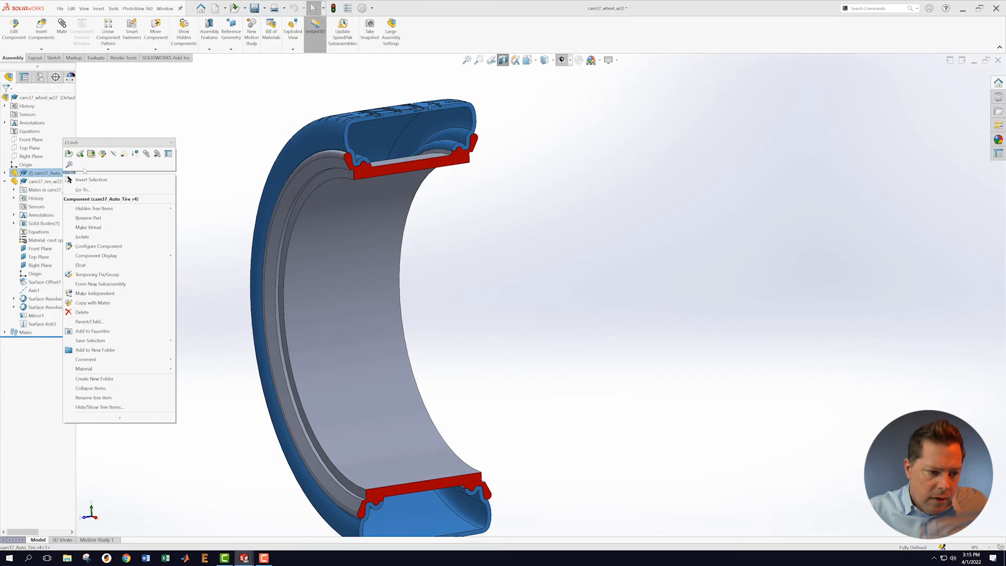
click(105, 143)
click(105, 151)
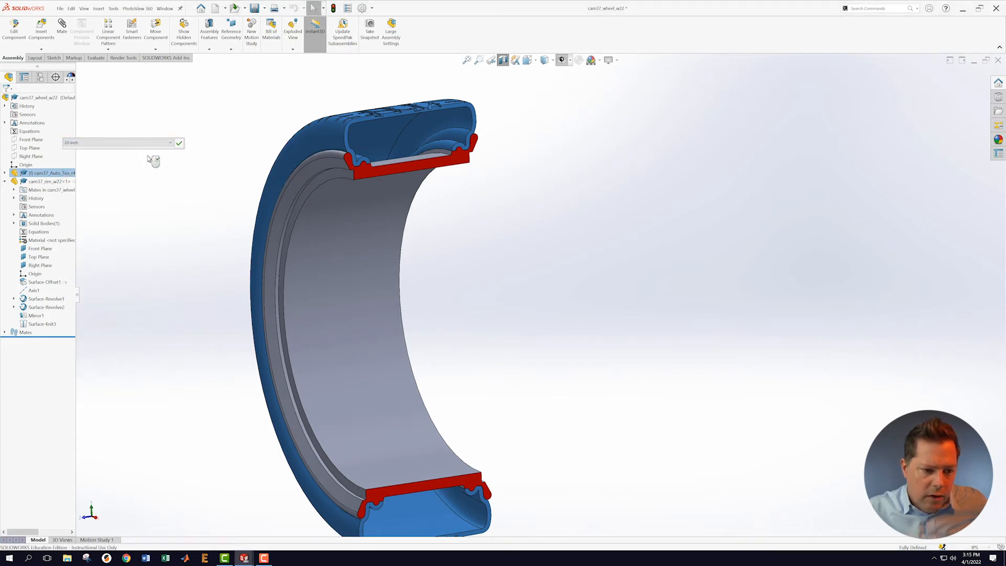
click(179, 143)
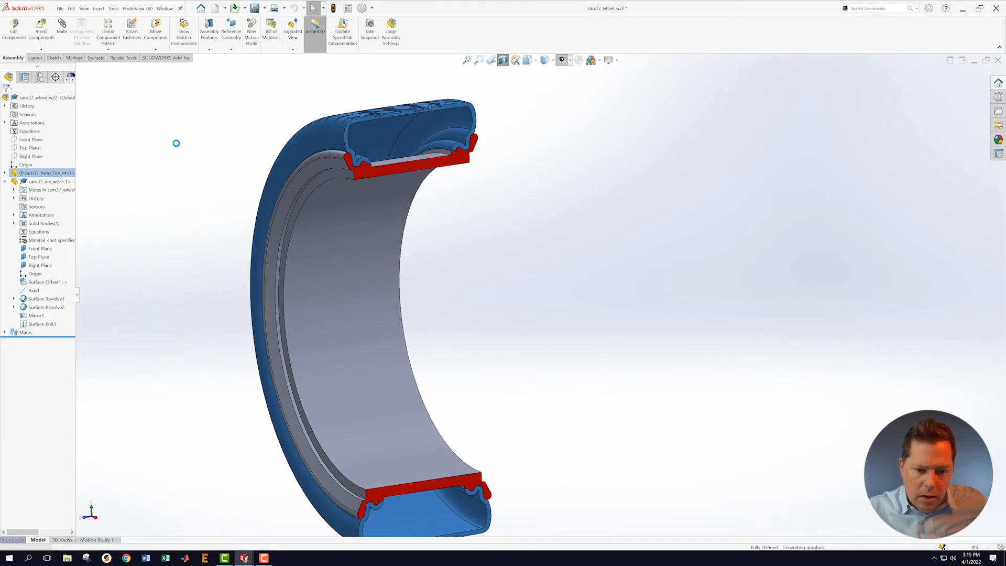
Step: Set the tire component back to its Default configuration, then save the cam37_wheel_w22 assembly
right_click(71, 174)
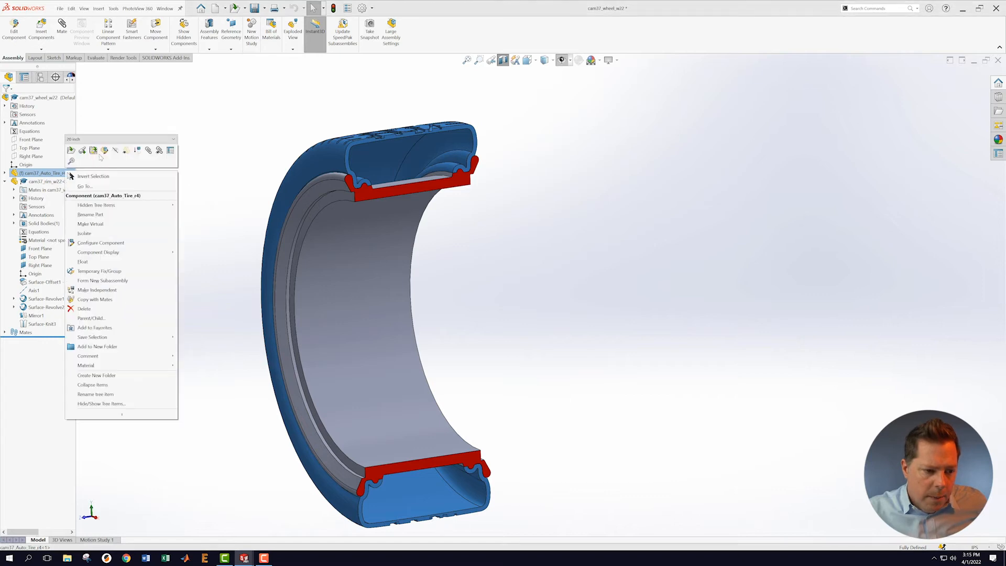
click(104, 139)
click(144, 156)
click(181, 140)
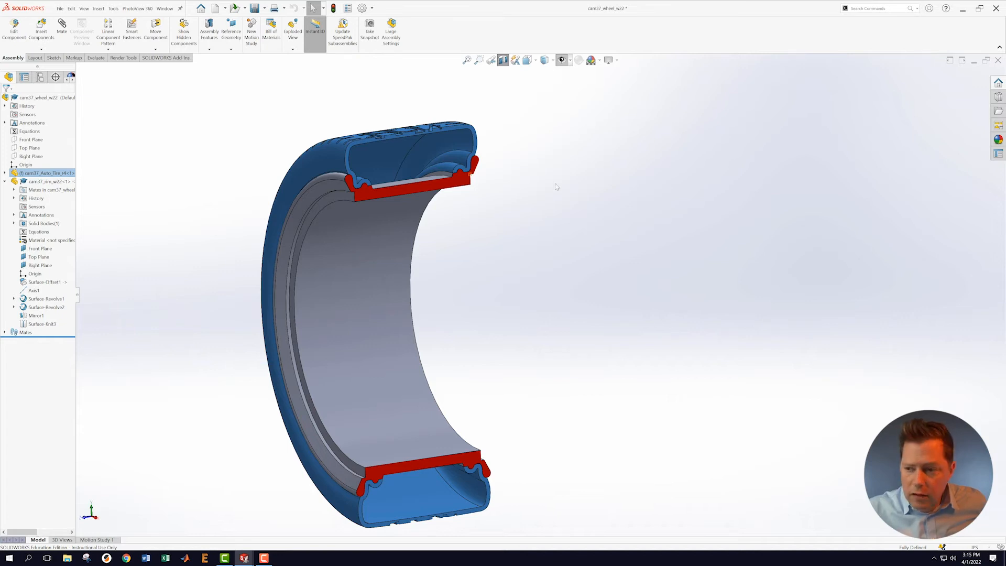
middle_drag(320, 238, 434, 229)
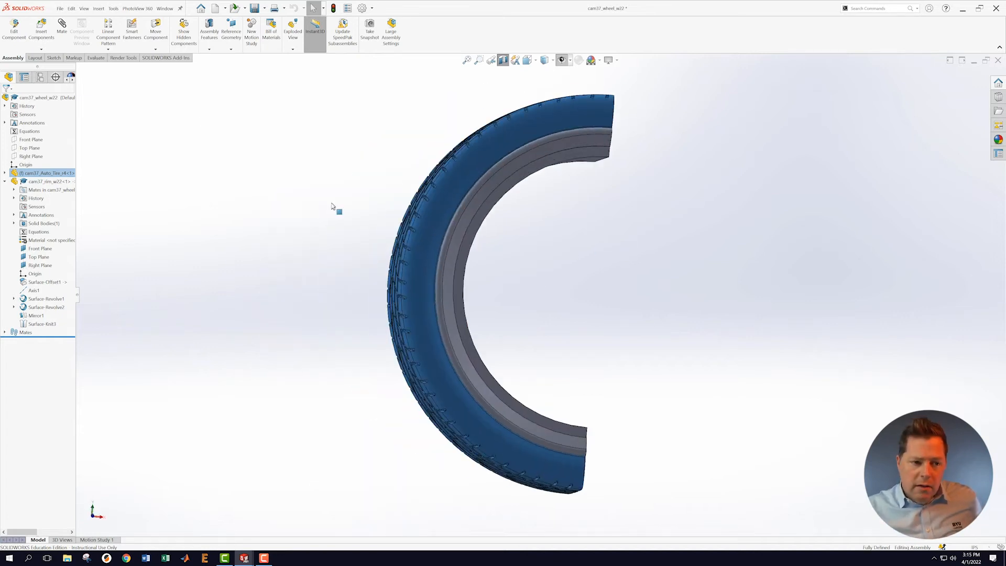
click(59, 8)
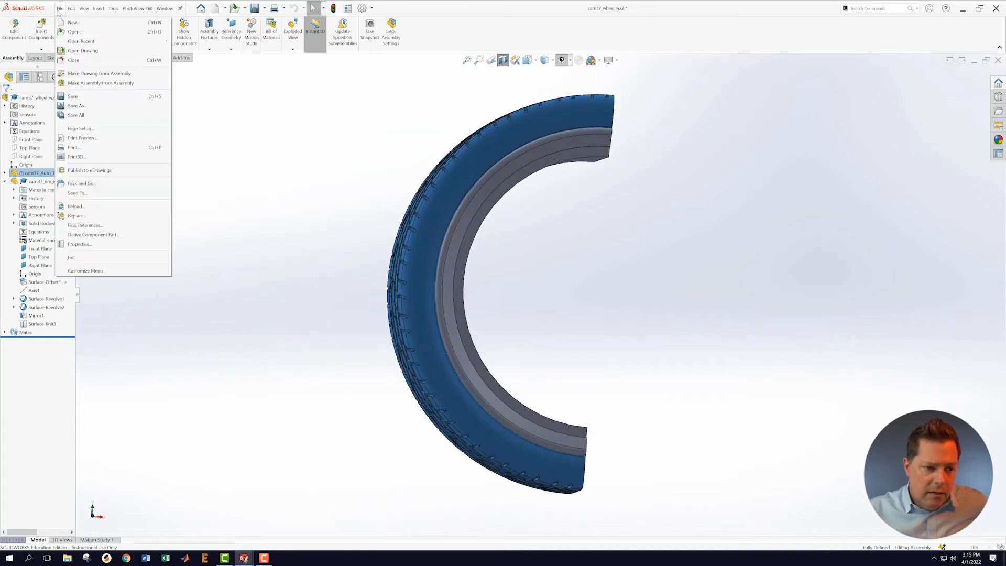
click(81, 97)
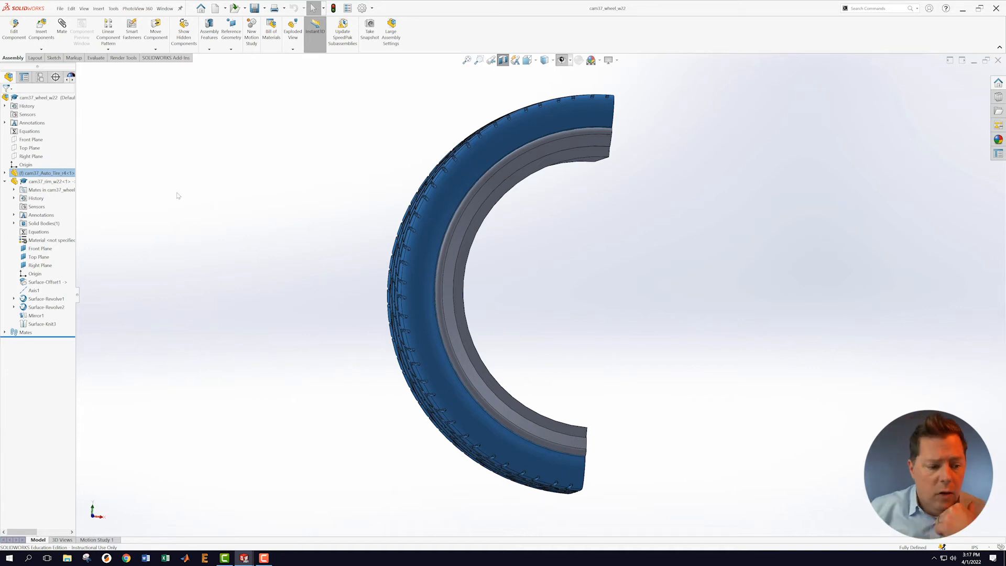
Step: Switch to cam37_rim_w22, turn off the section cut, and display the planes and Axis1
click(165, 8)
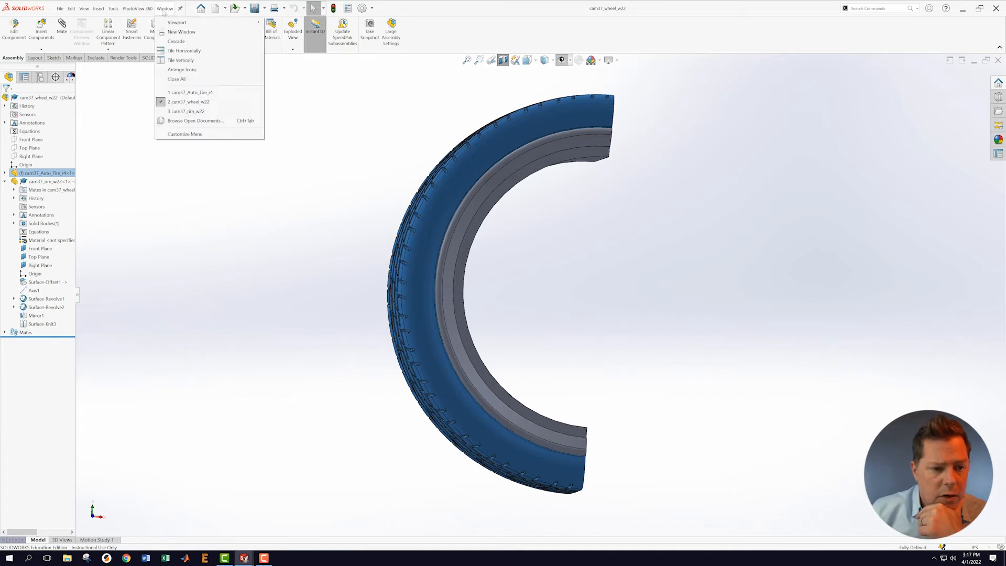
click(178, 112)
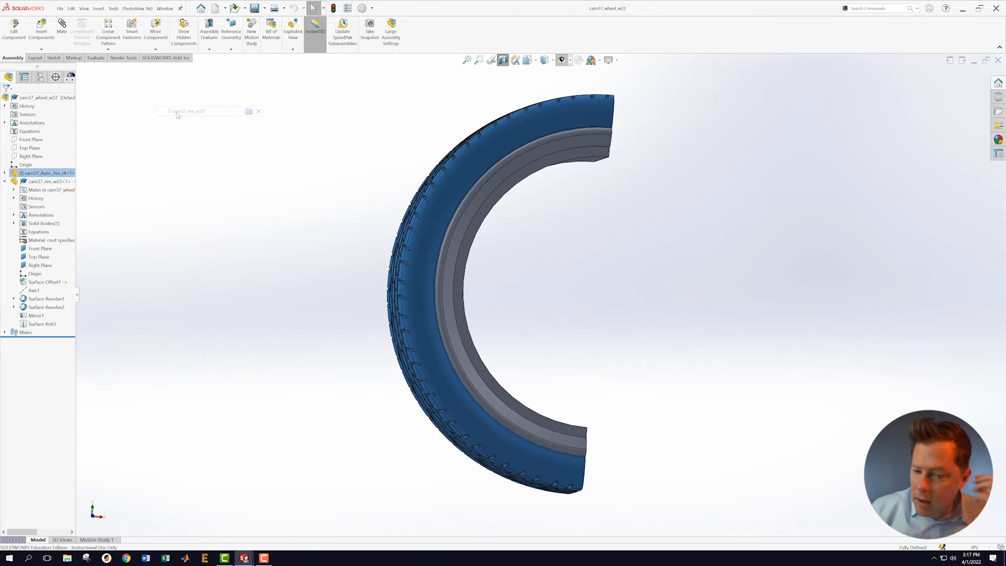
click(495, 59)
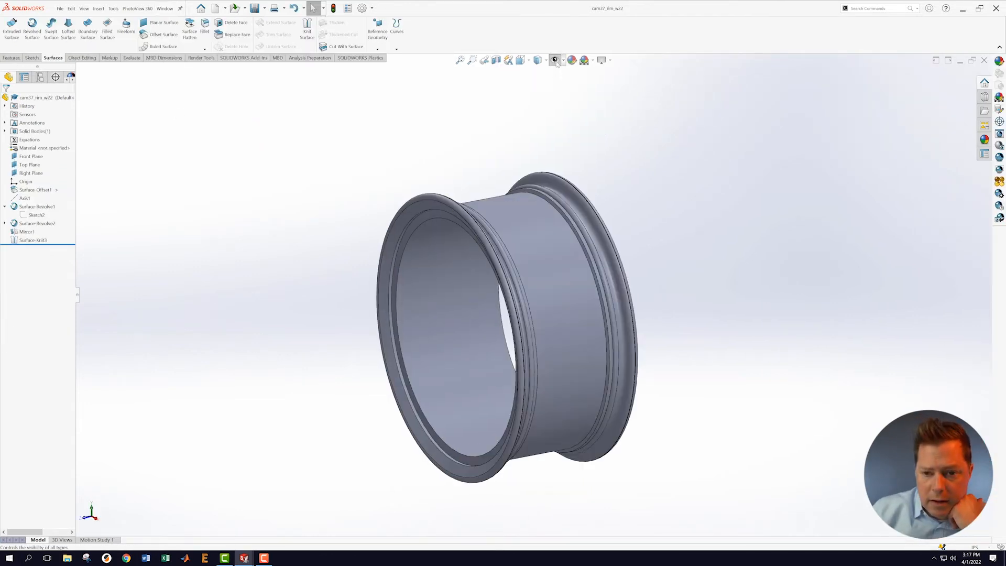
click(555, 60)
middle_drag(631, 233, 713, 239)
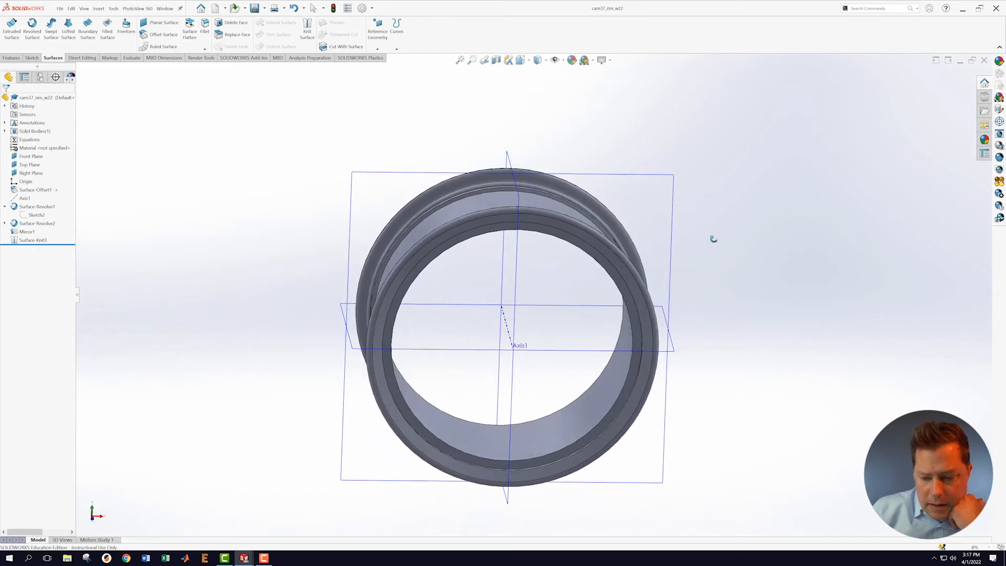
scroll(733, 349, down, 1)
scroll(682, 318, up, 2)
scroll(681, 310, down, 1)
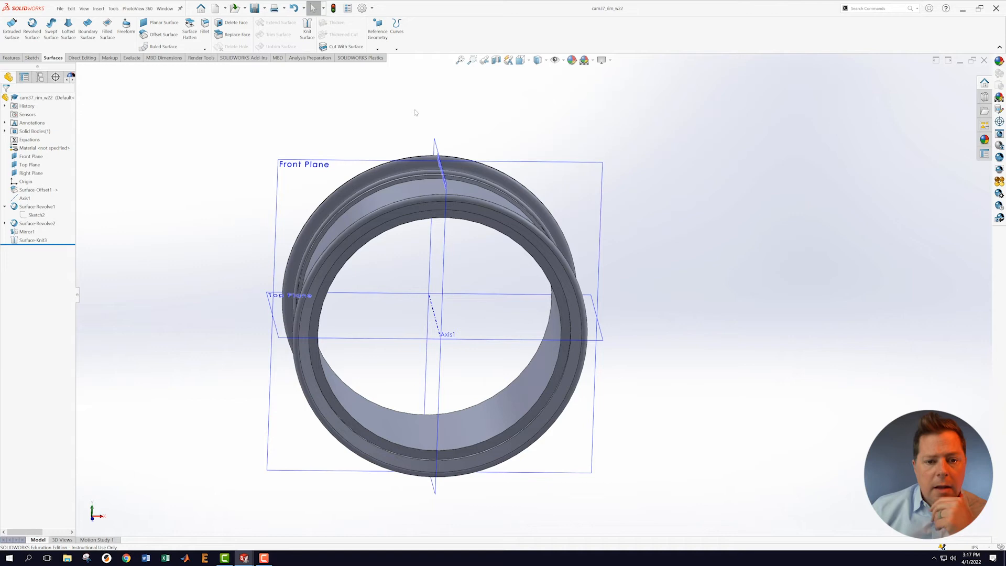
Step: Create Plane1 offset 2.30 in from the Top Plane
click(378, 49)
click(389, 59)
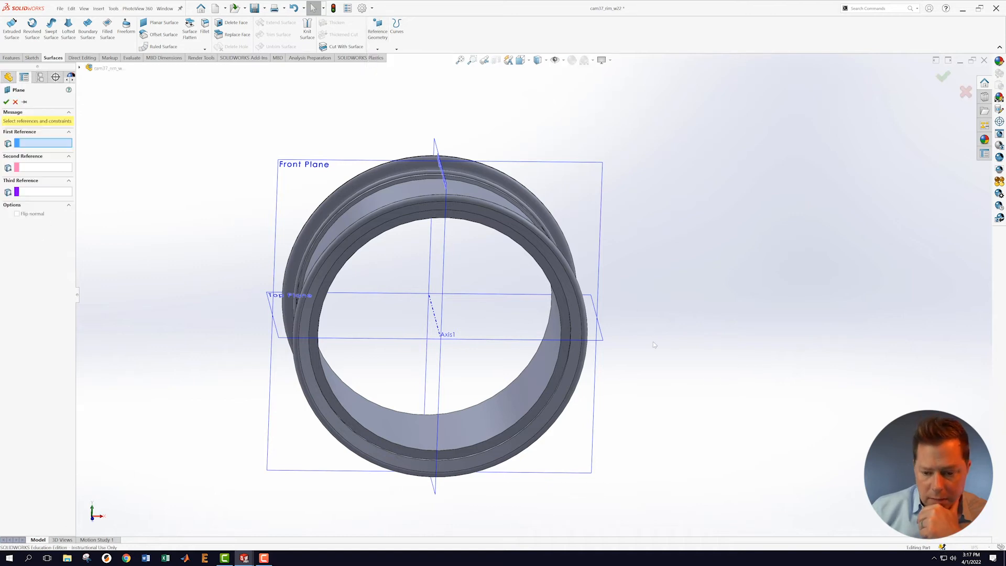
click(603, 343)
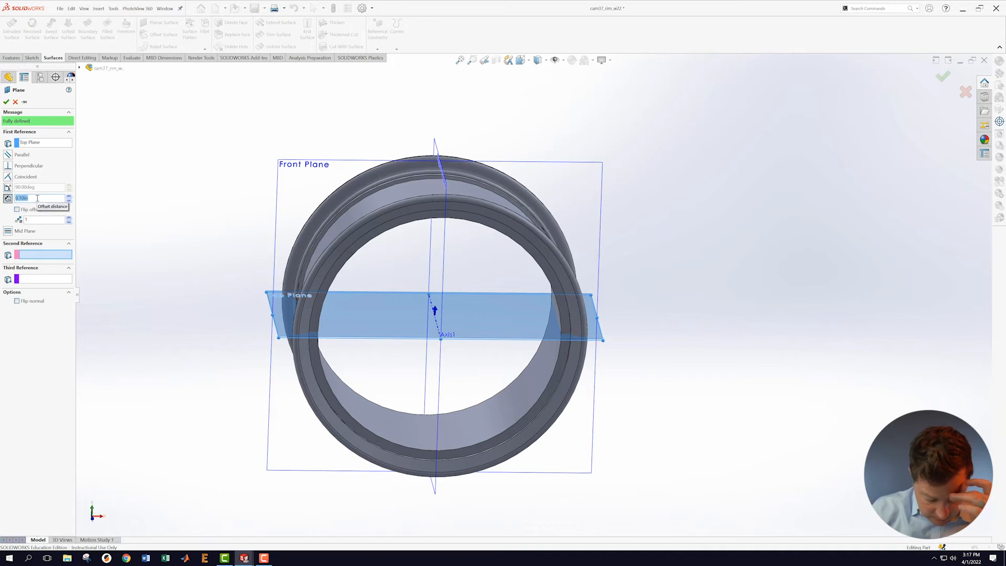
text(2.3)
key(Return)
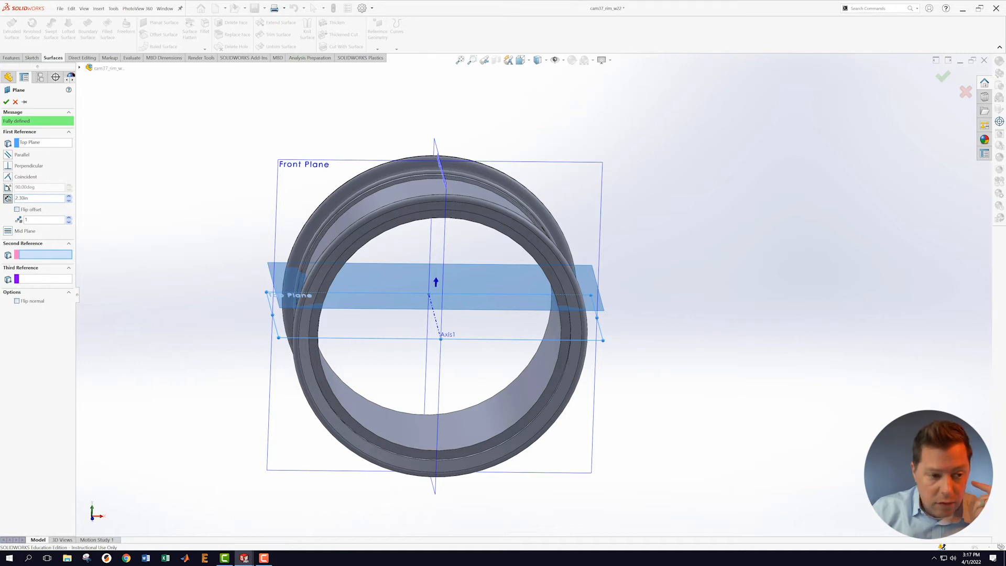
click(6, 101)
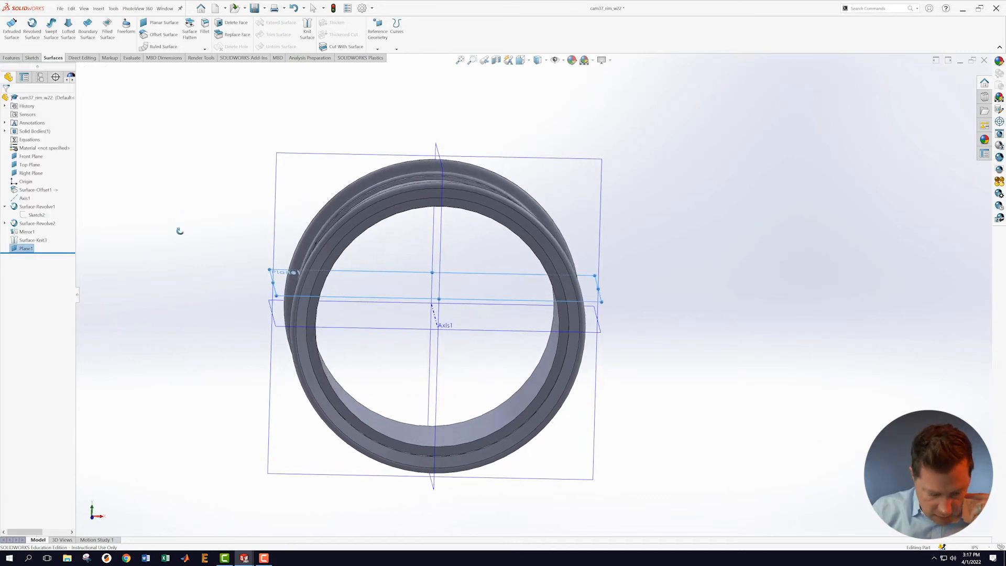
click(671, 320)
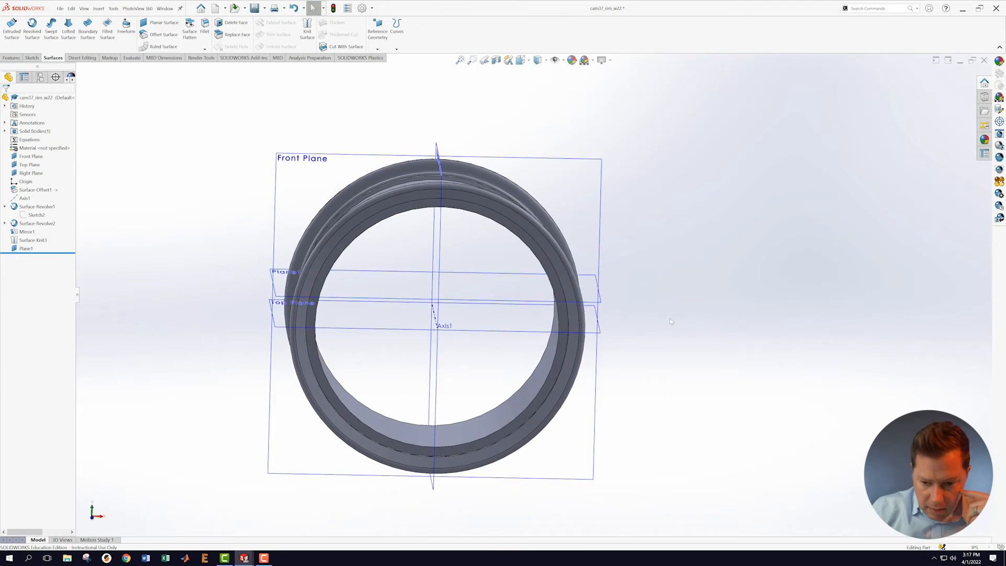
Step: Create Plane2 offset 3.08 in from the Top Plane
click(601, 335)
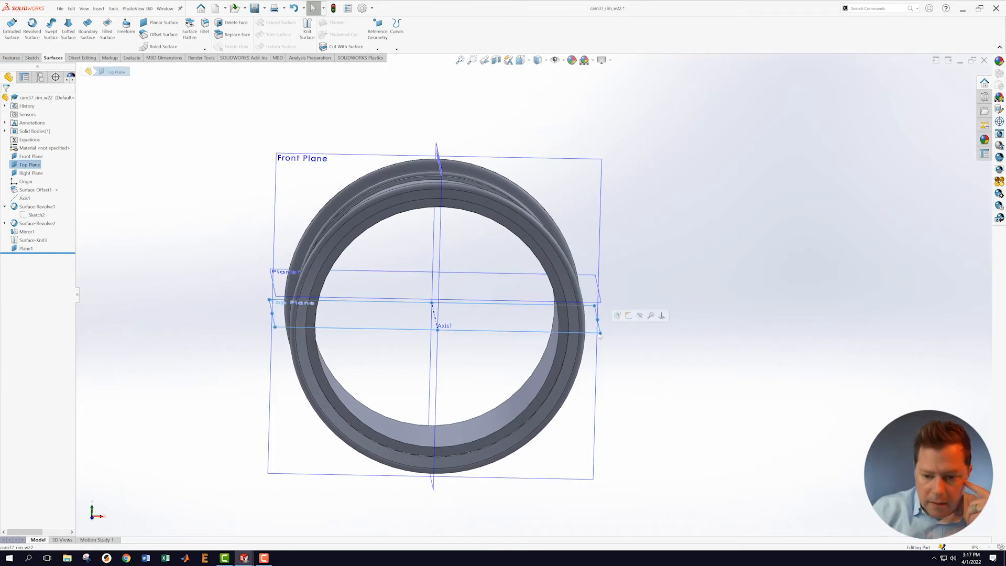
click(386, 59)
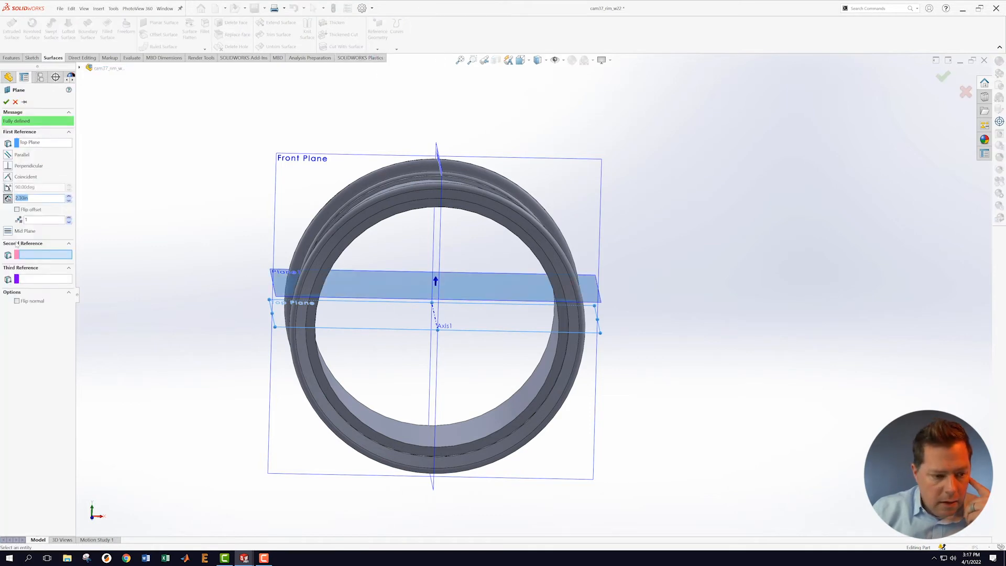
text(3)
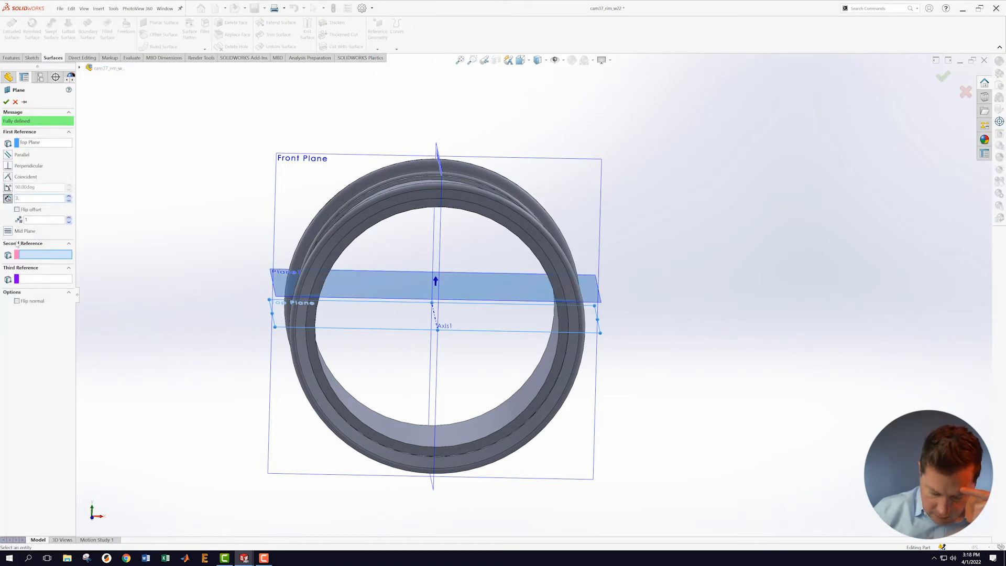
text(.08)
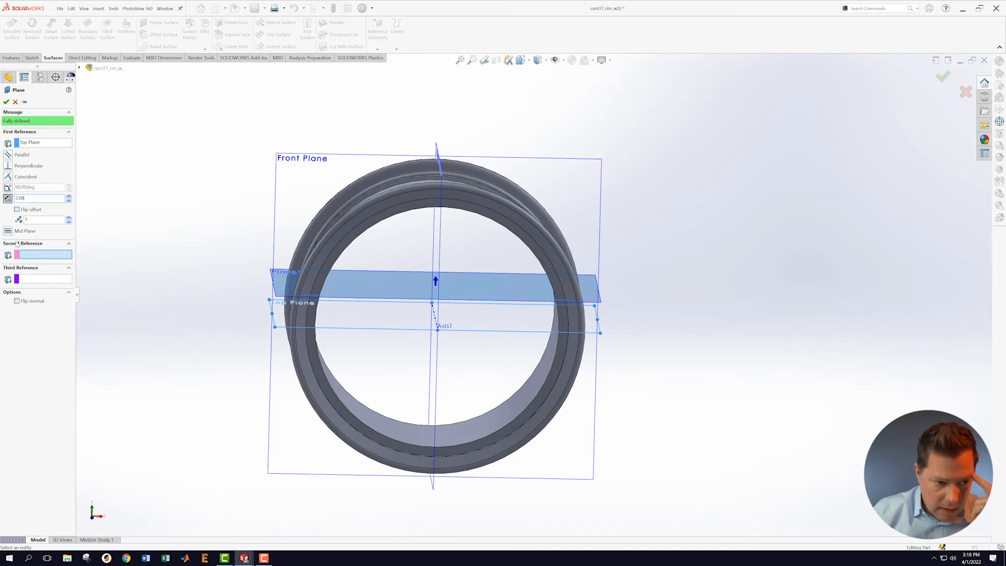
text(in)
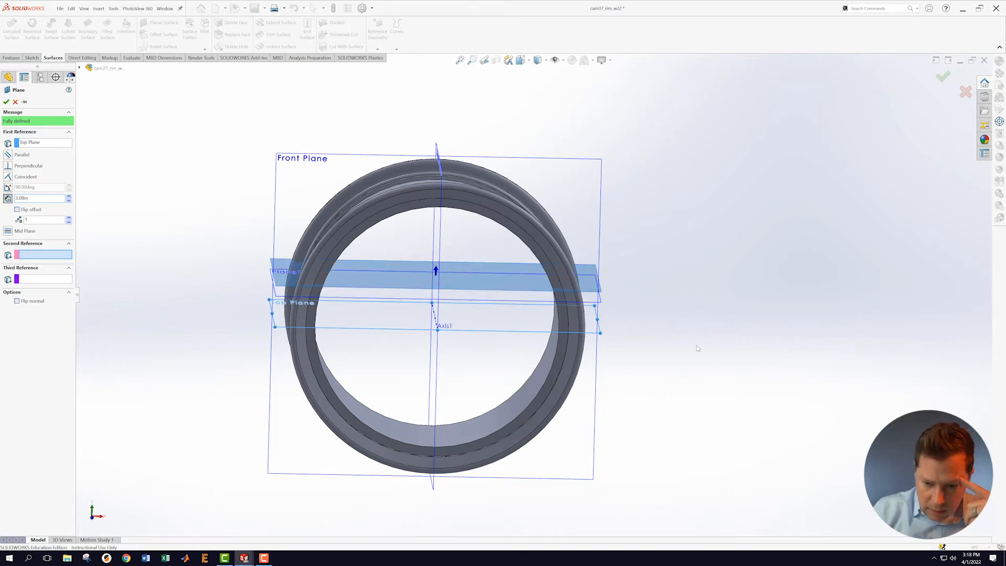
mouse_move(689, 335)
middle_down()
mouse_move(685, 308)
mouse_move(700, 326)
middle_up()
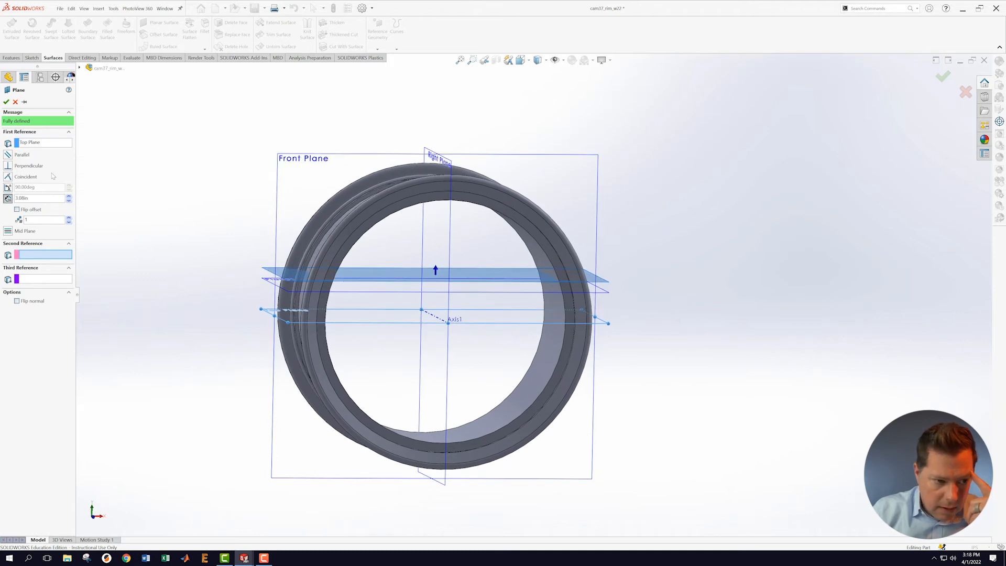
click(6, 102)
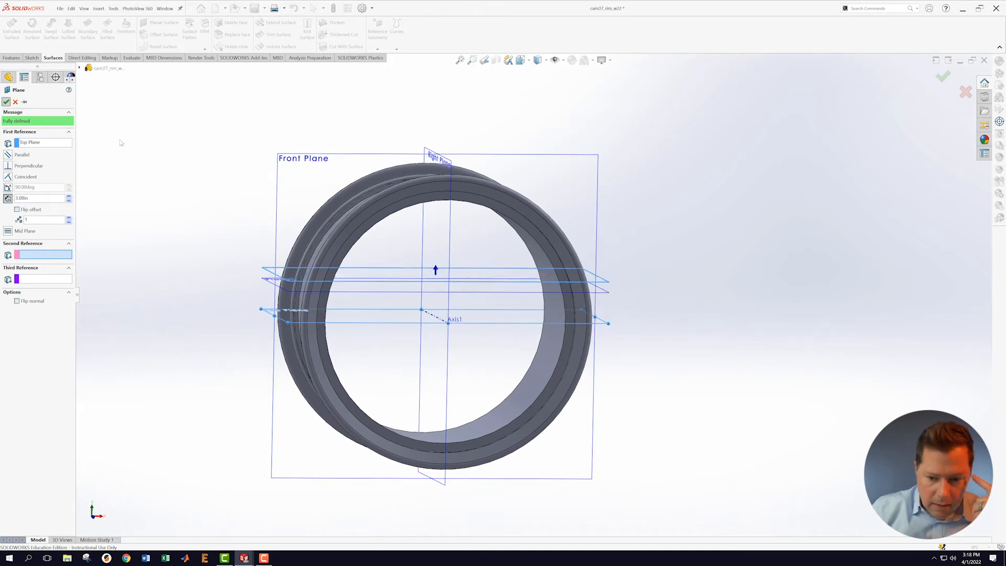
click(606, 325)
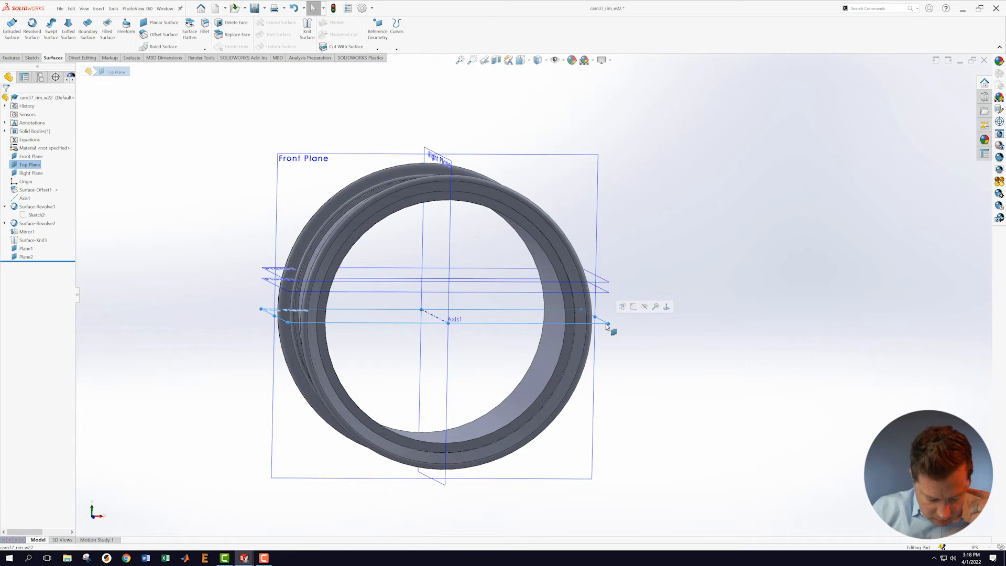
Step: Create Plane3 offset 8.93 in from the Top Plane
click(377, 49)
click(391, 64)
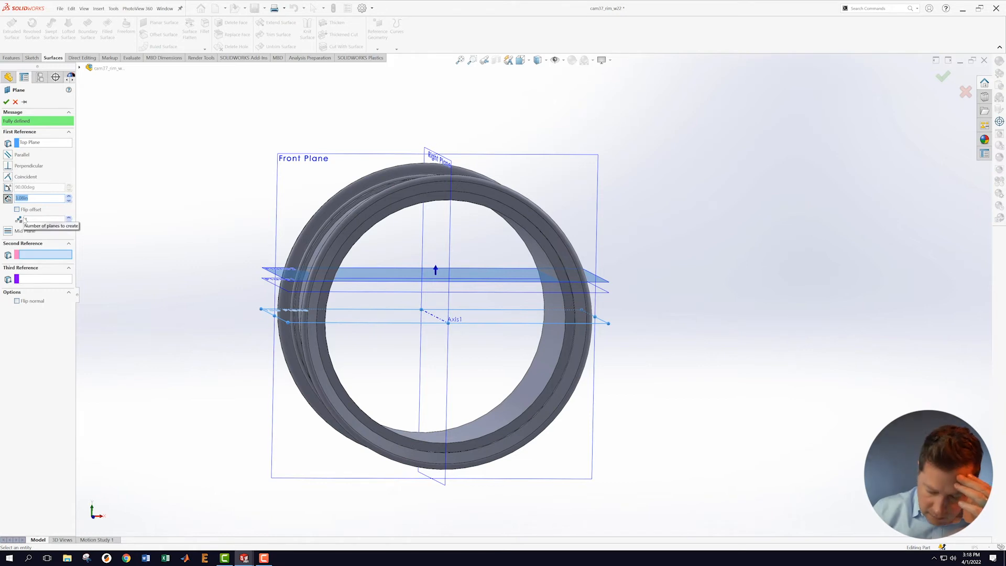
text(8.93)
key(Return)
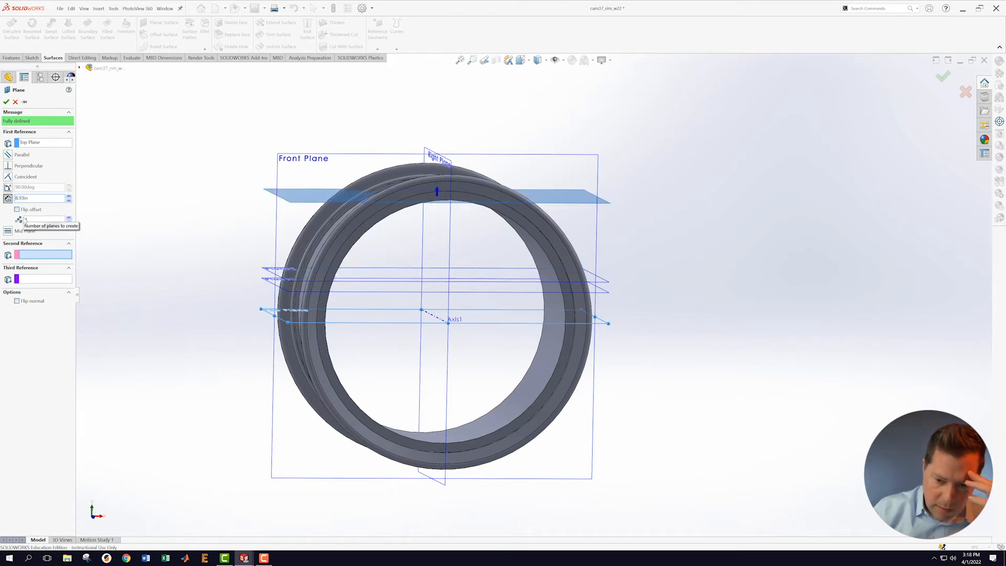
click(6, 103)
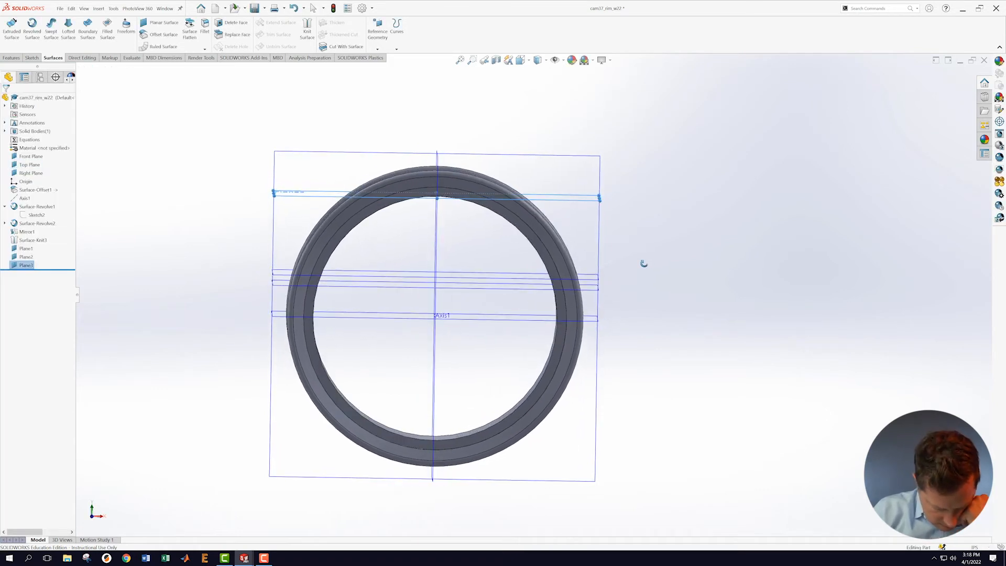
mouse_move(643, 264)
middle_down()
mouse_move(648, 250)
mouse_move(646, 272)
middle_up()
click(622, 232)
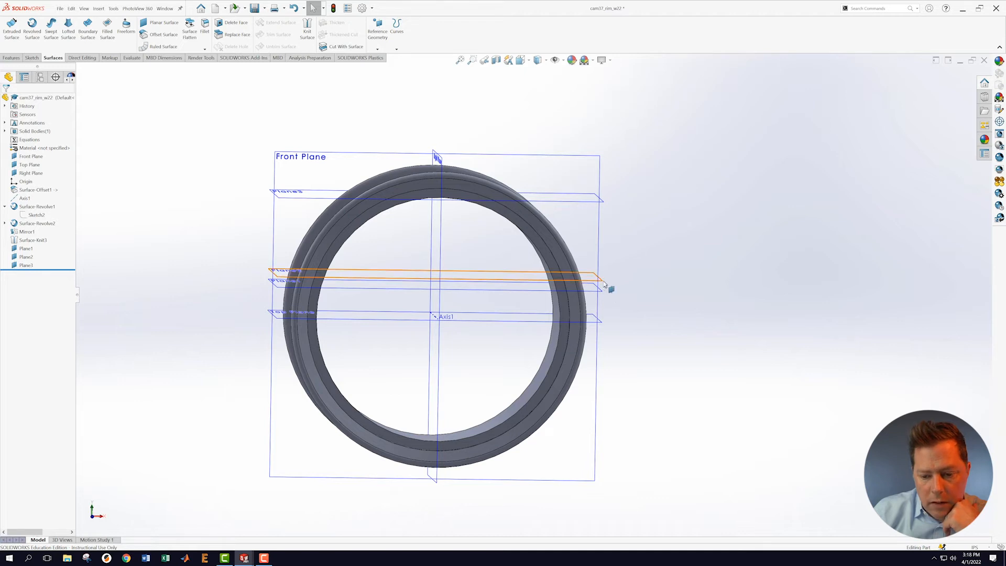
click(378, 49)
click(393, 65)
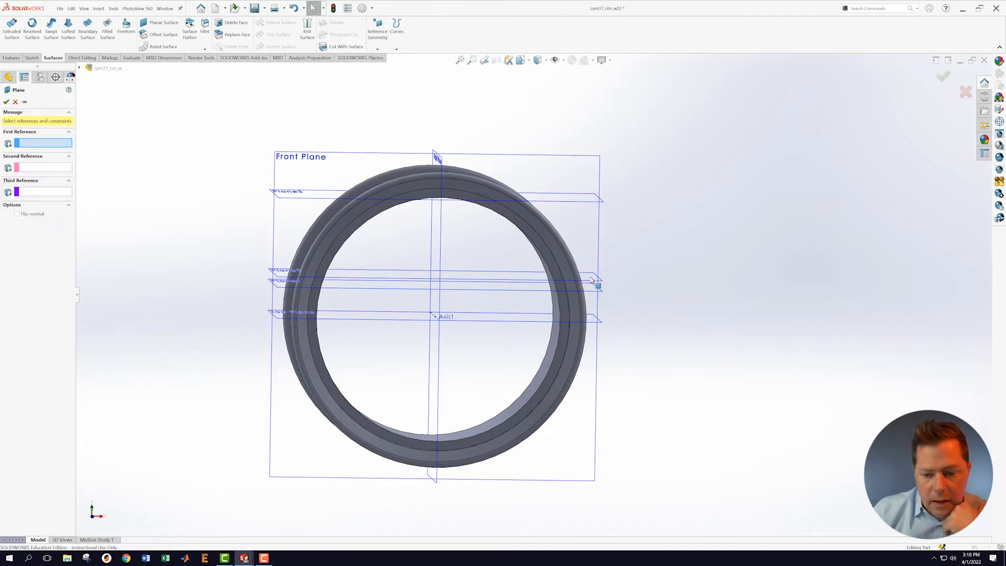
Step: Pick the Top Plane and the rim's top face as the new plane's references
click(602, 325)
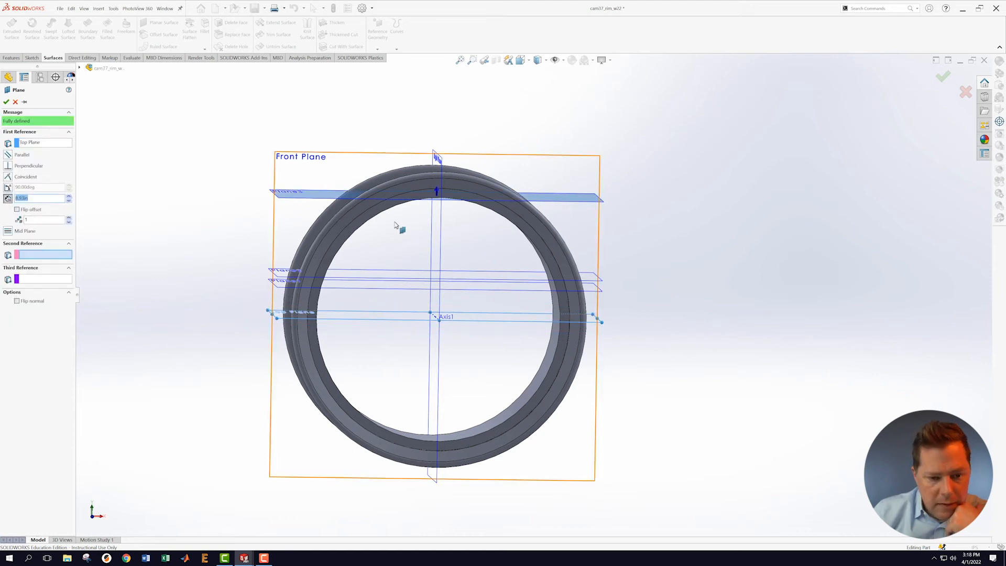
scroll(394, 228, down, 3)
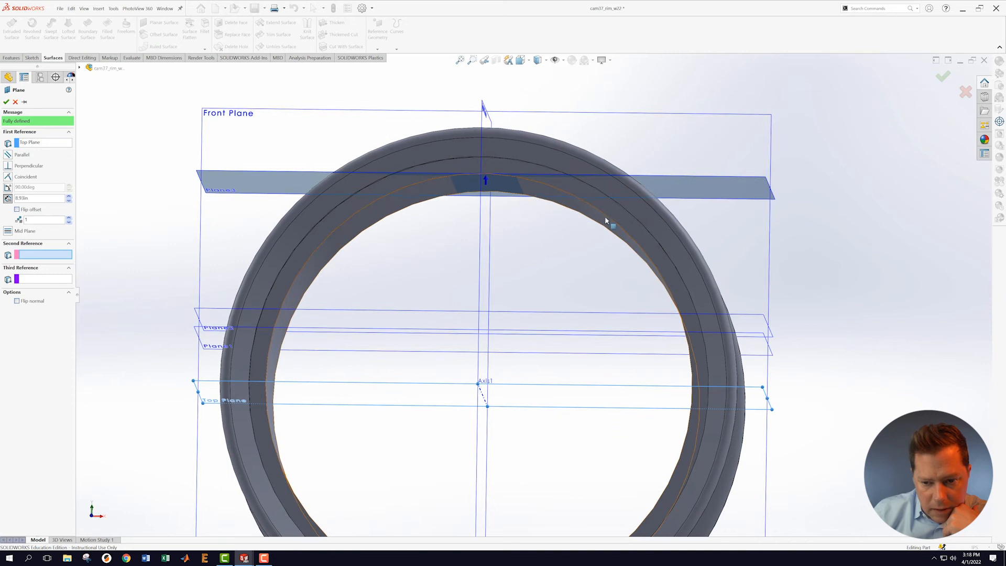
middle_drag(547, 252, 483, 139)
scroll(485, 139, down, 3)
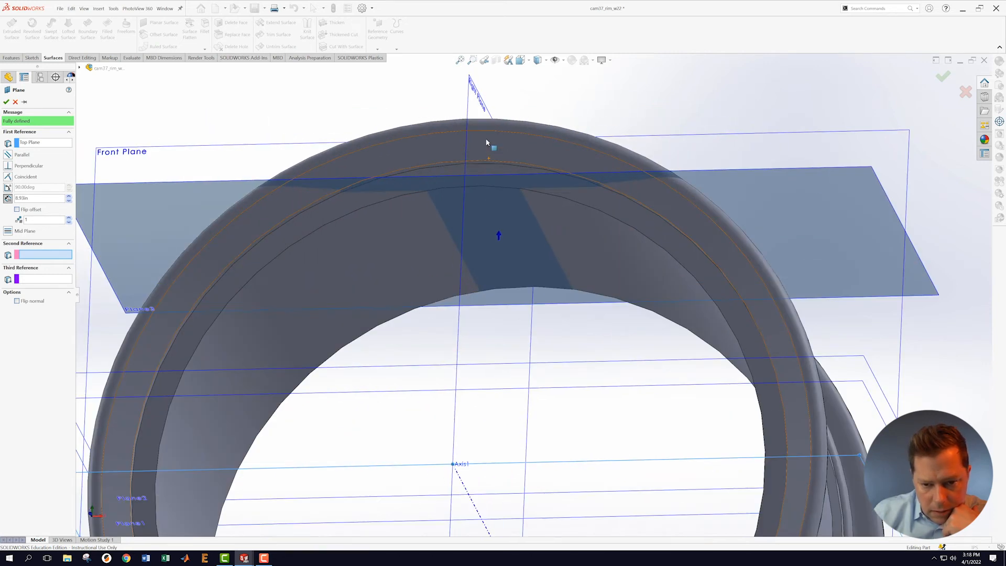
scroll(486, 142, down, 5)
click(485, 208)
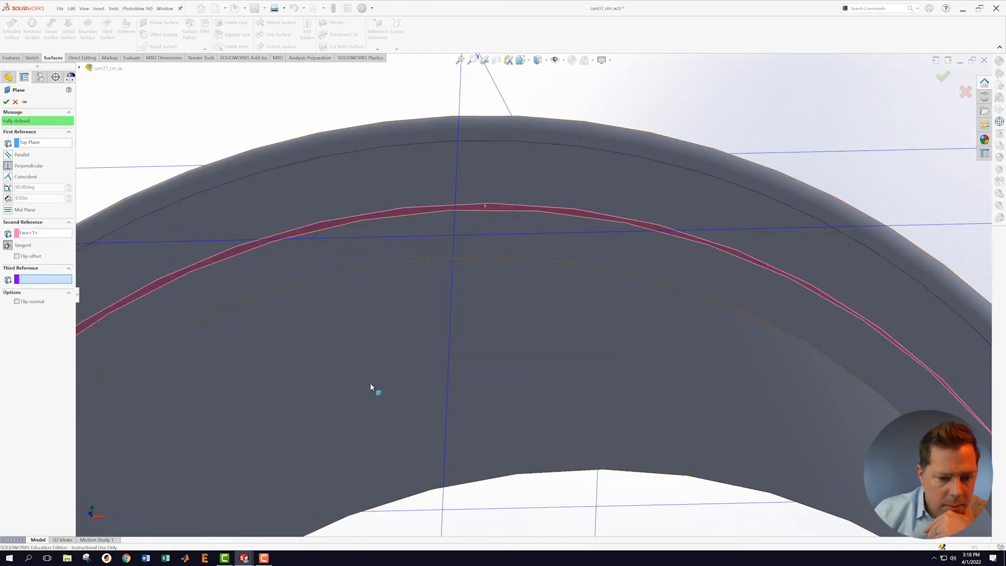
scroll(367, 369, up, 3)
scroll(516, 405, up, 6)
middle_drag(763, 338, 773, 389)
middle_drag(778, 345, 768, 350)
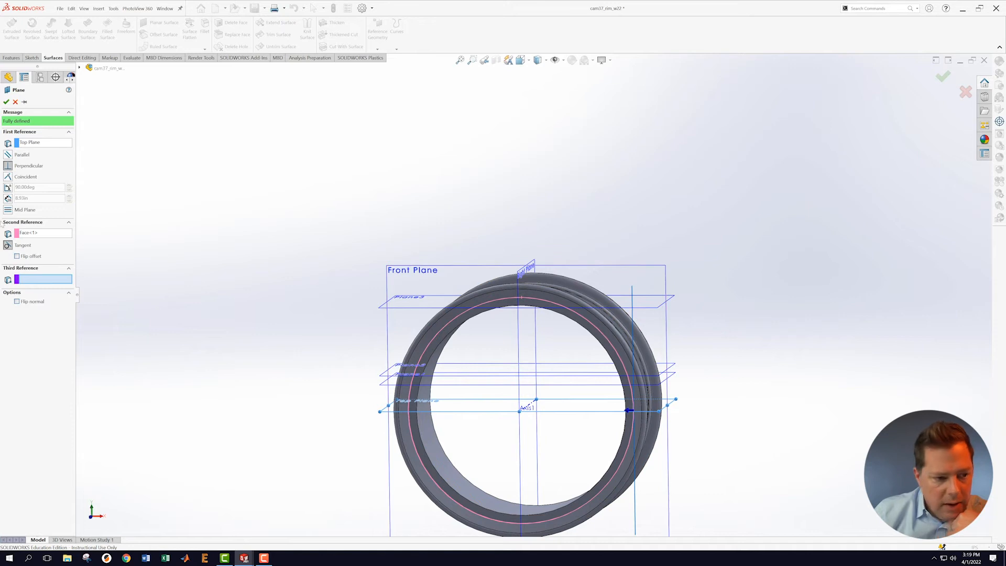
Step: Make the plane parallel to the Top Plane and tangent to the face, creating Plane4
click(11, 156)
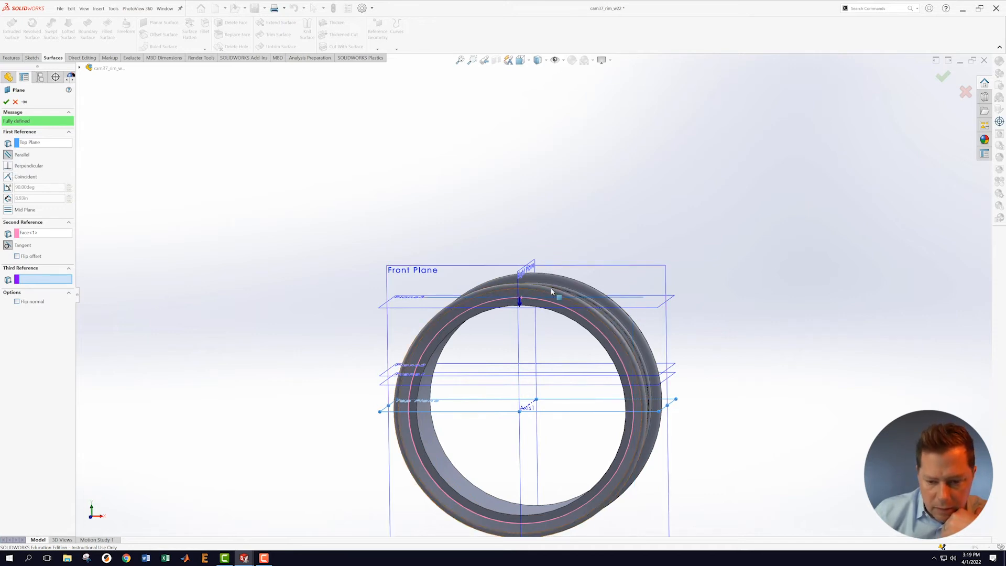
scroll(556, 319, down, 5)
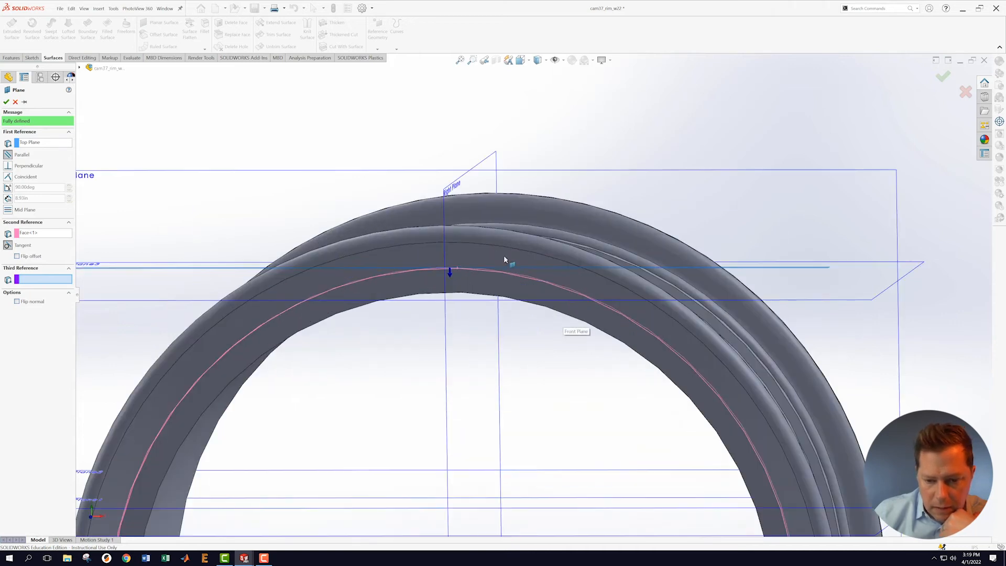
click(6, 102)
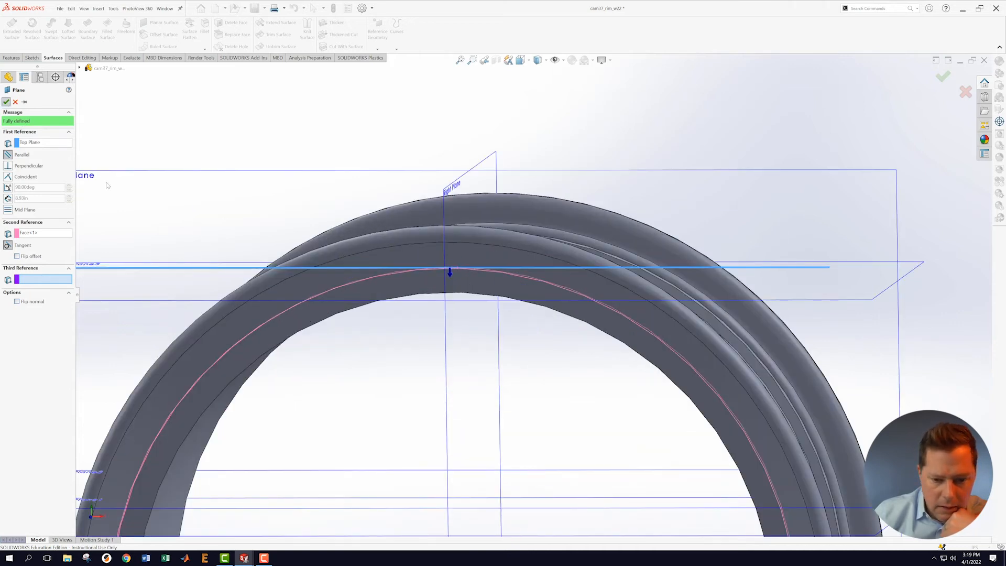
scroll(475, 412, up, 5)
middle_drag(692, 407, 726, 441)
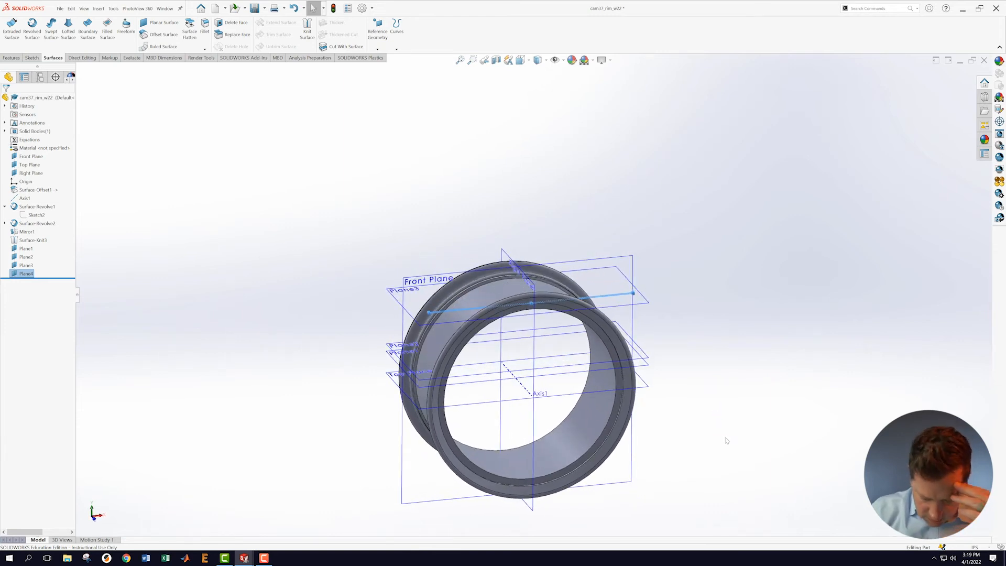
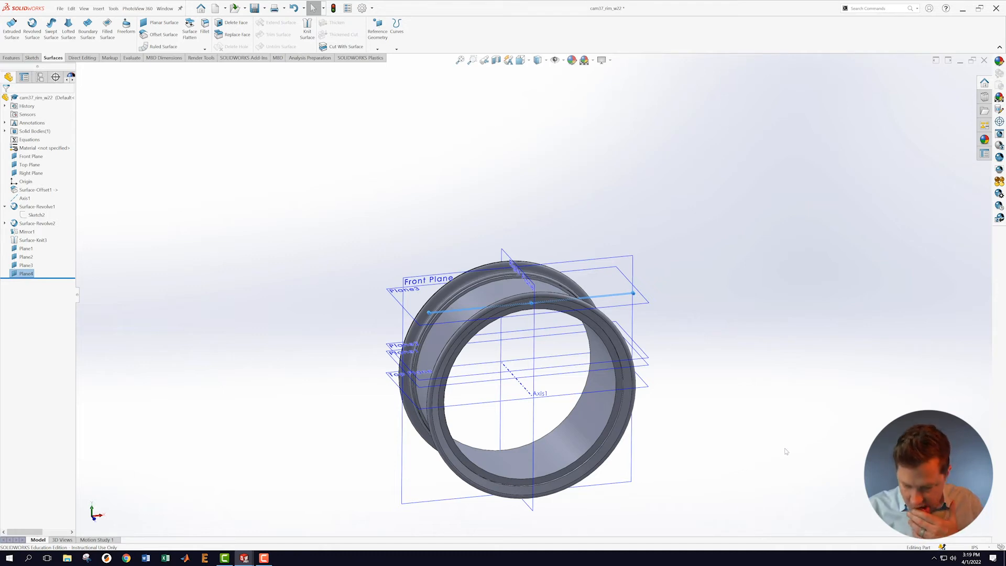
Step: Section the rim at the Top Plane, reversed so only the upper half shows
middle_drag(749, 435, 744, 379)
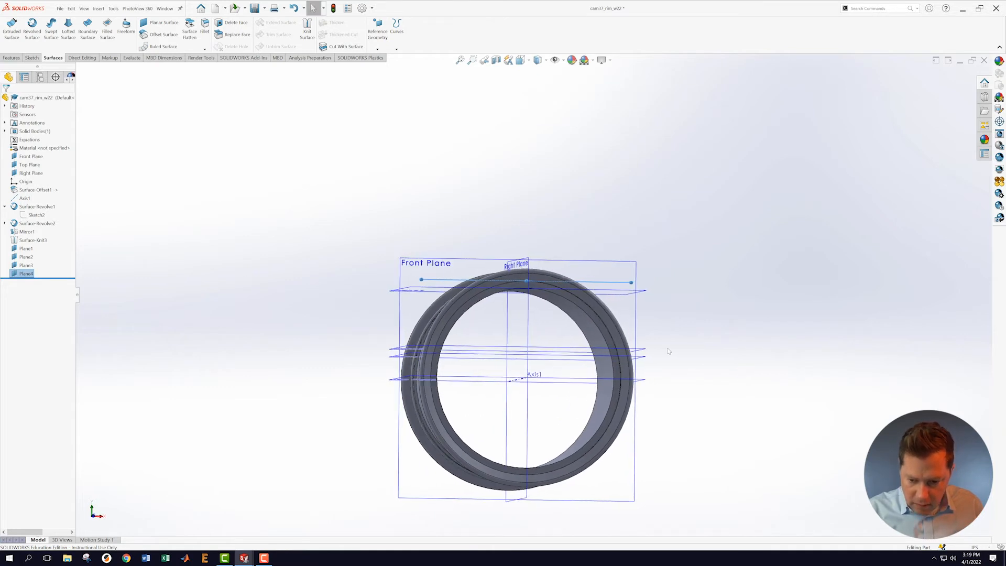
scroll(669, 351, down, 4)
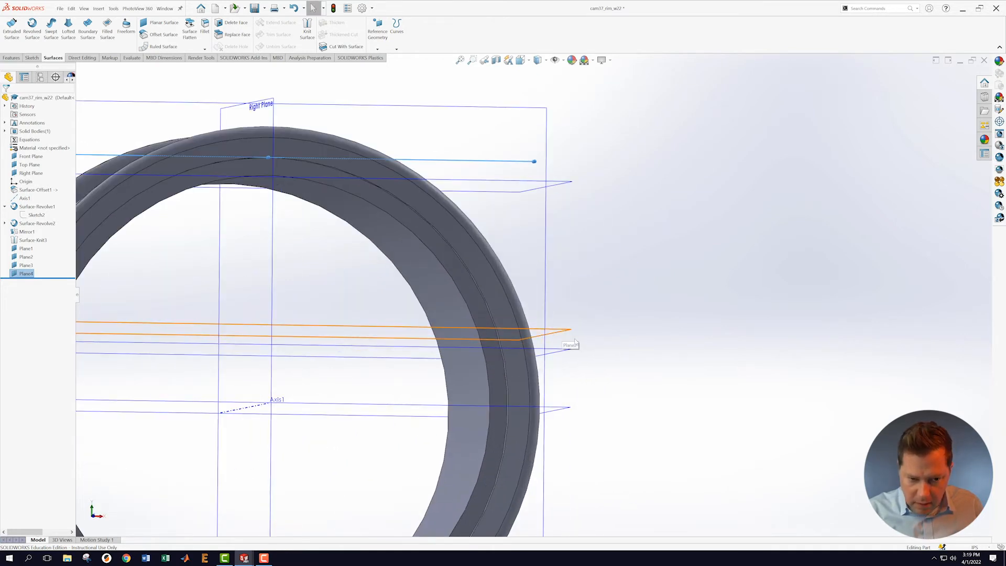
scroll(579, 331, up, 3)
middle_drag(618, 372, 620, 341)
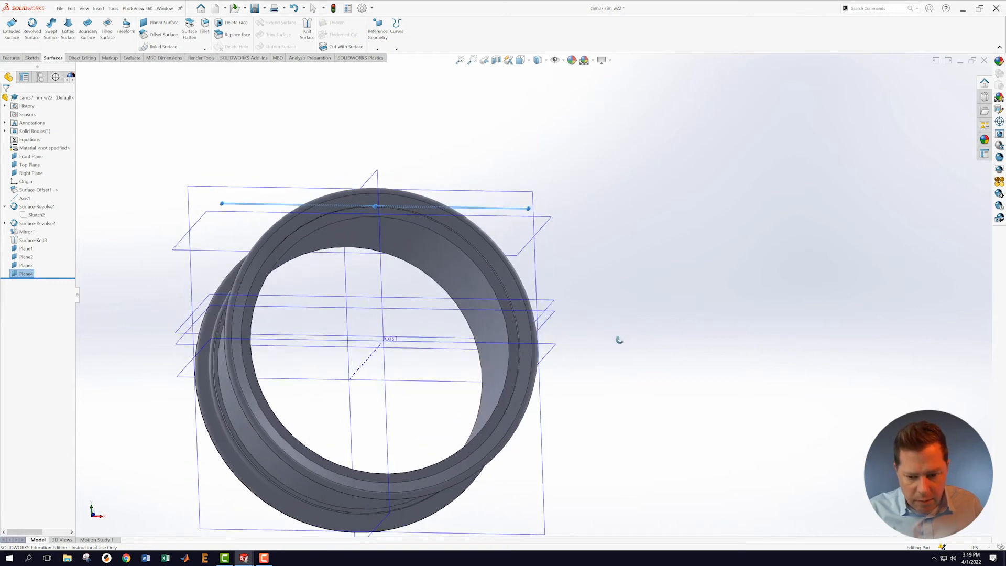
click(556, 346)
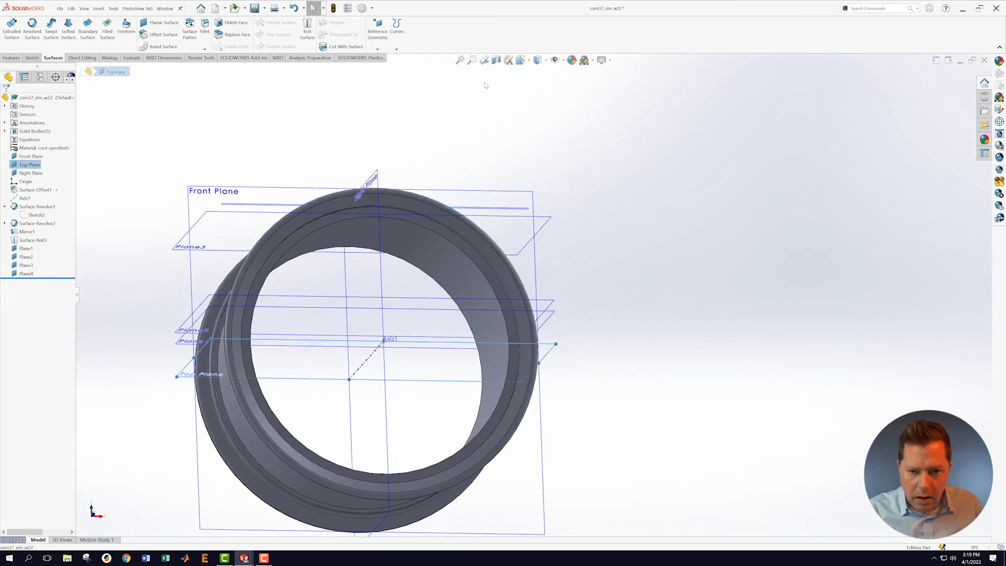
mouse_move(647, 309)
middle_down()
mouse_move(635, 335)
mouse_move(638, 298)
middle_up()
click(497, 61)
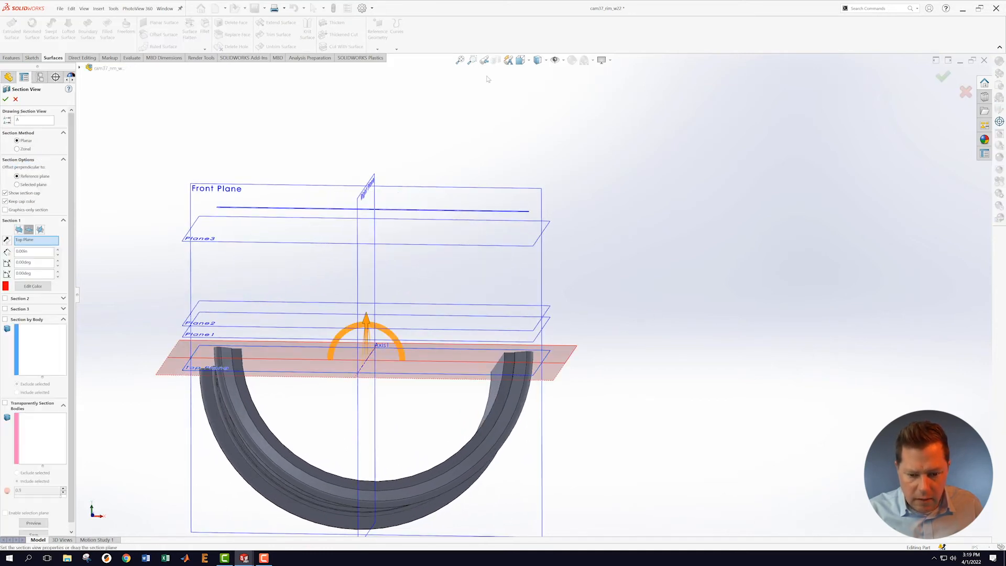
click(7, 240)
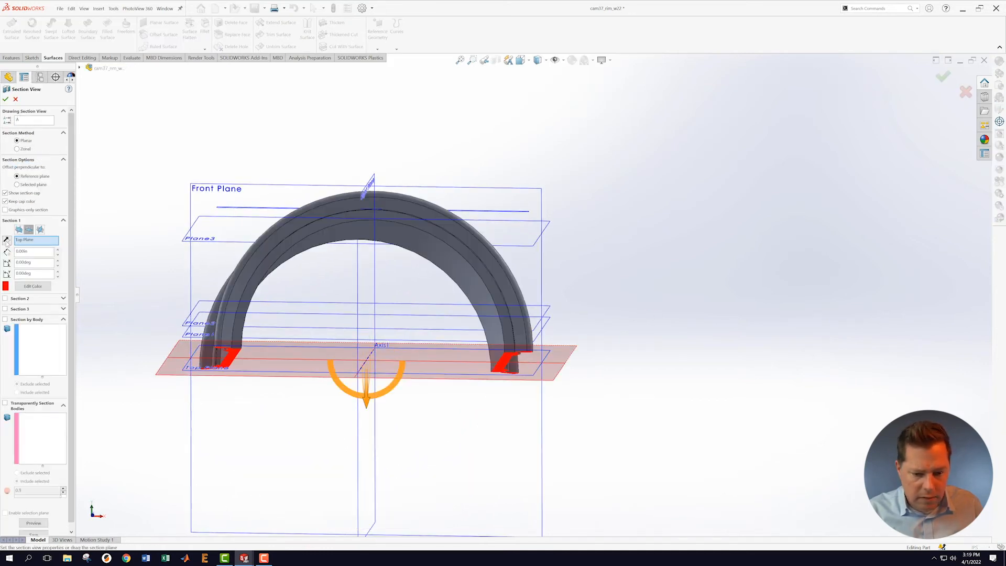
click(6, 99)
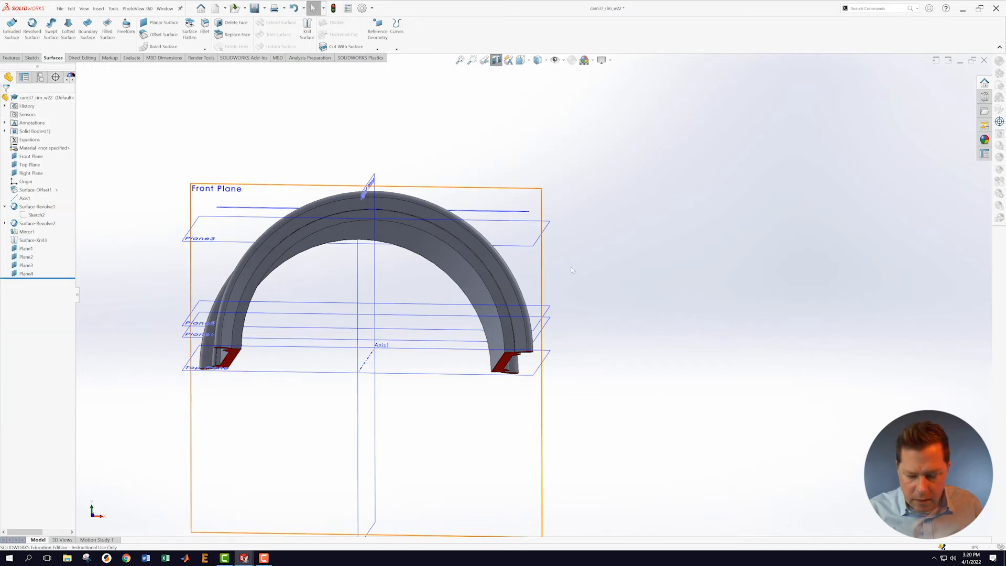
Step: Start a new sketch, Sketch5, on Plane2
scroll(620, 348, down, 2)
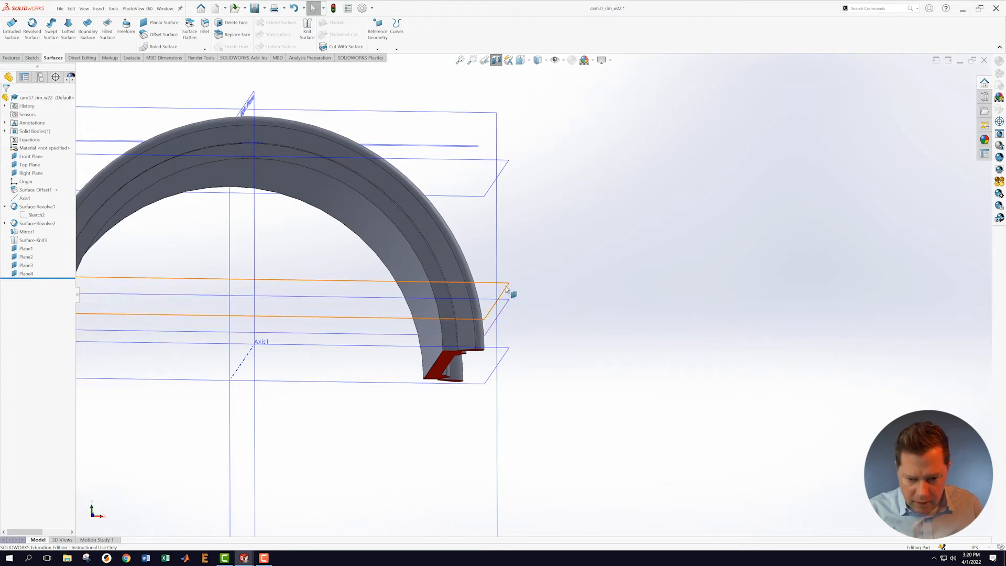
right_click(507, 290)
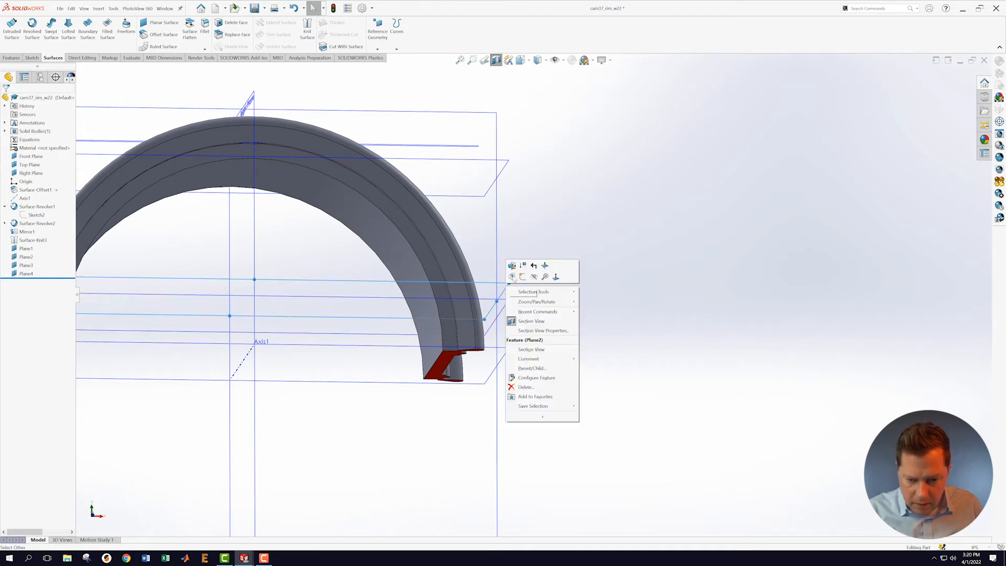
click(522, 279)
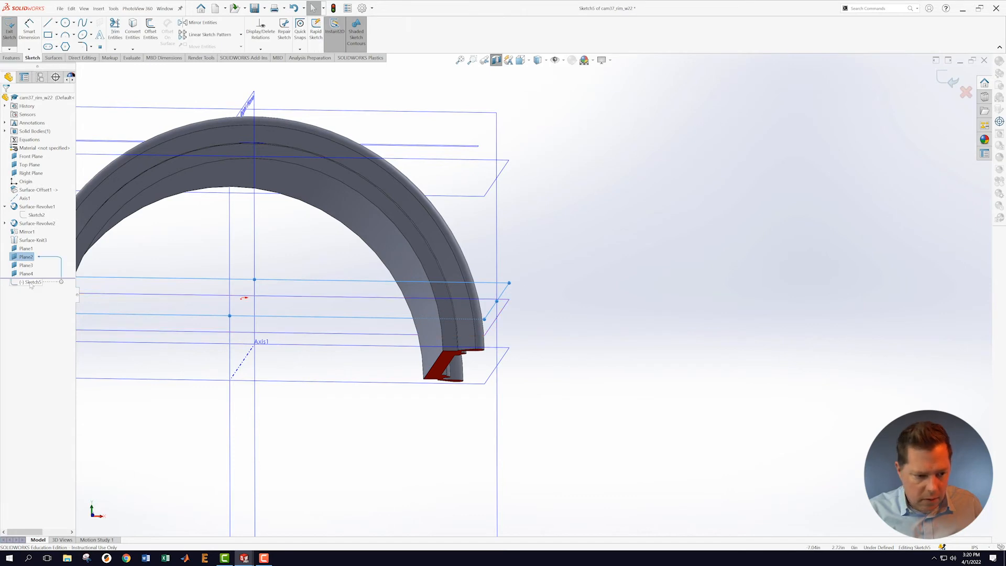
Step: View Sketch5 normal to its plane with the section cut displayed
right_click(31, 282)
click(47, 273)
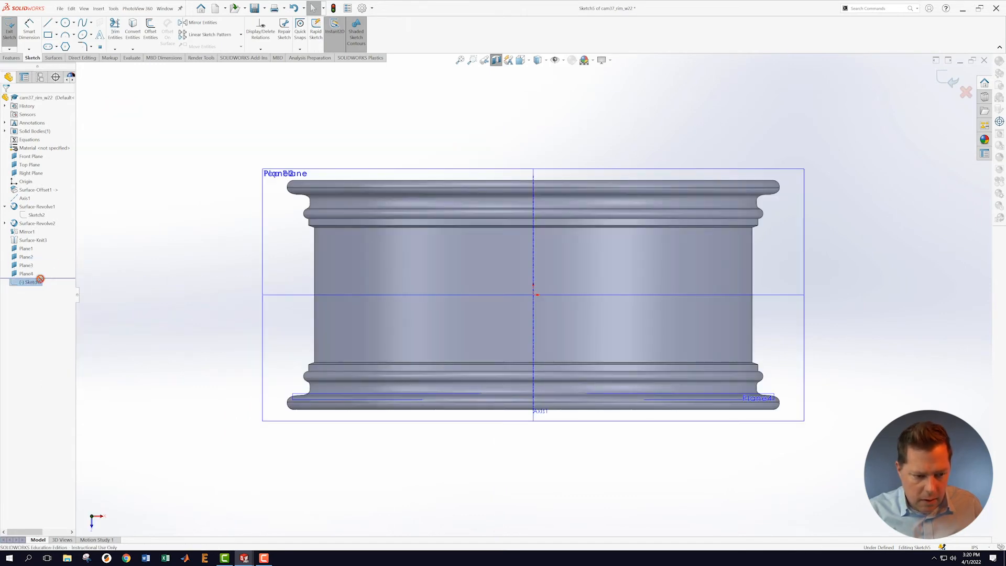
right_click(46, 281)
click(50, 277)
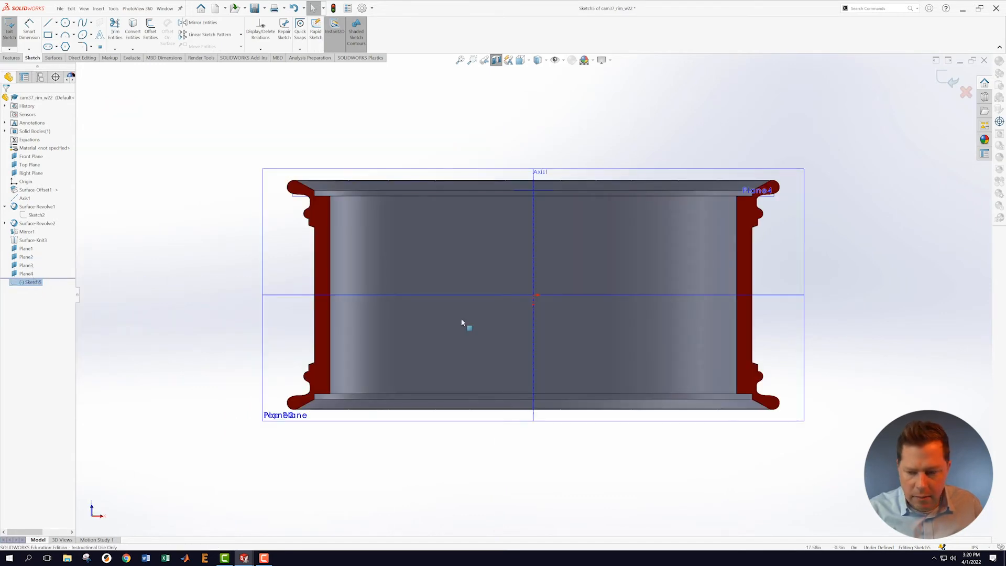
click(916, 320)
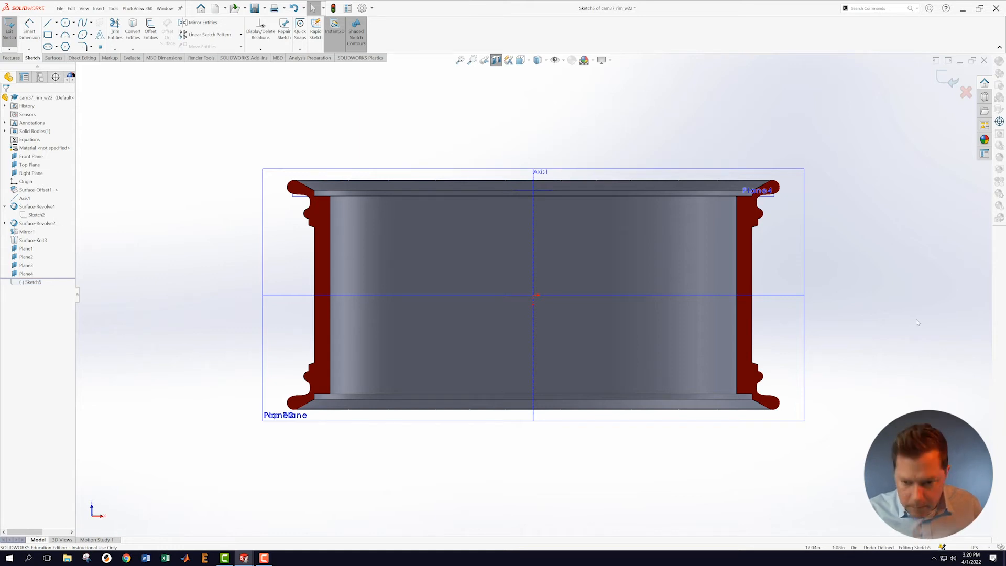
Step: Draw a short horizontal line above centre with its midpoint coincident to Right Plane
click(47, 23)
click(512, 216)
click(557, 216)
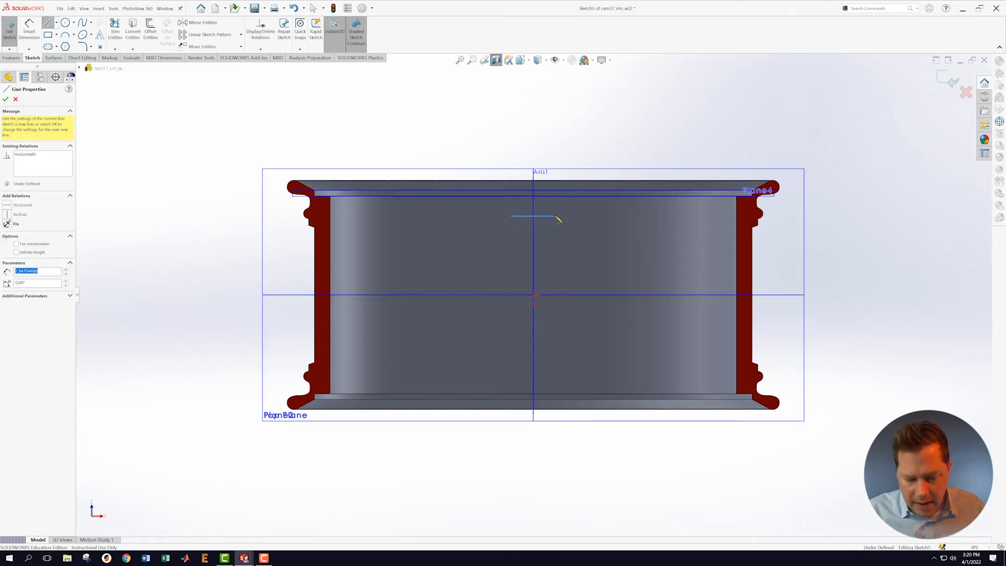
key(Escape)
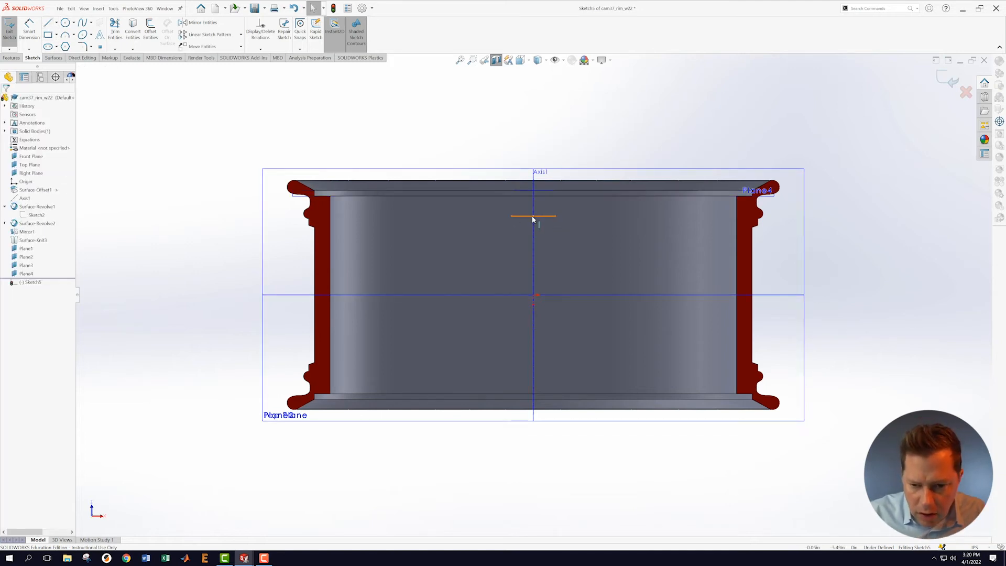
click(534, 219)
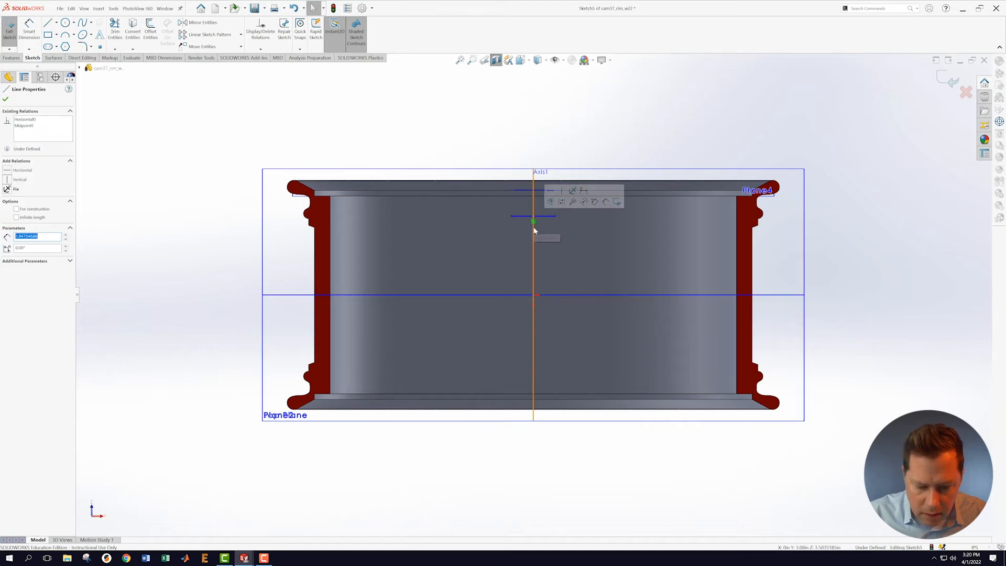
ctrl+click(533, 230)
click(551, 199)
key(Escape)
Step: Dimension the short line 2.75 above the horizontal centreline
click(29, 29)
click(796, 295)
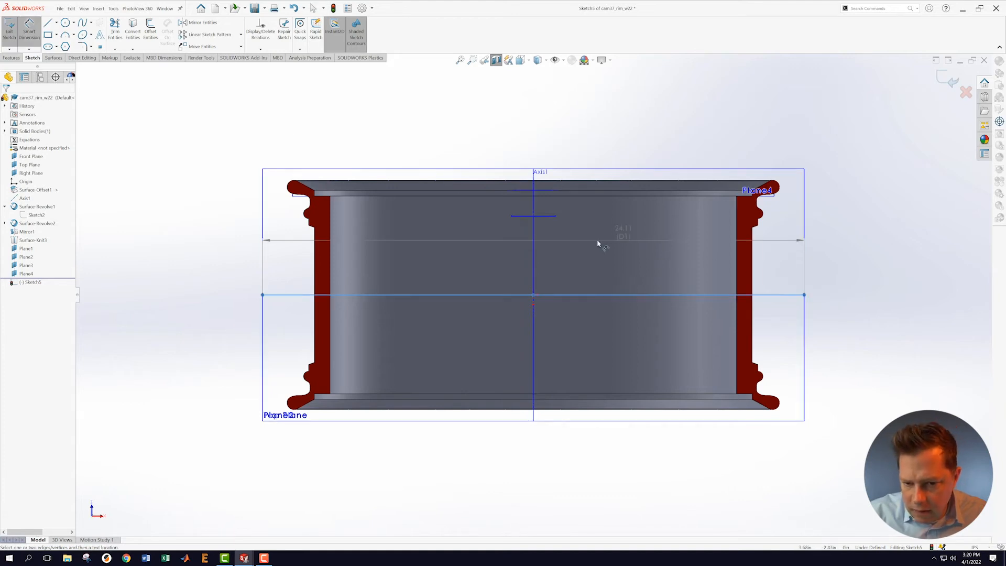
click(551, 216)
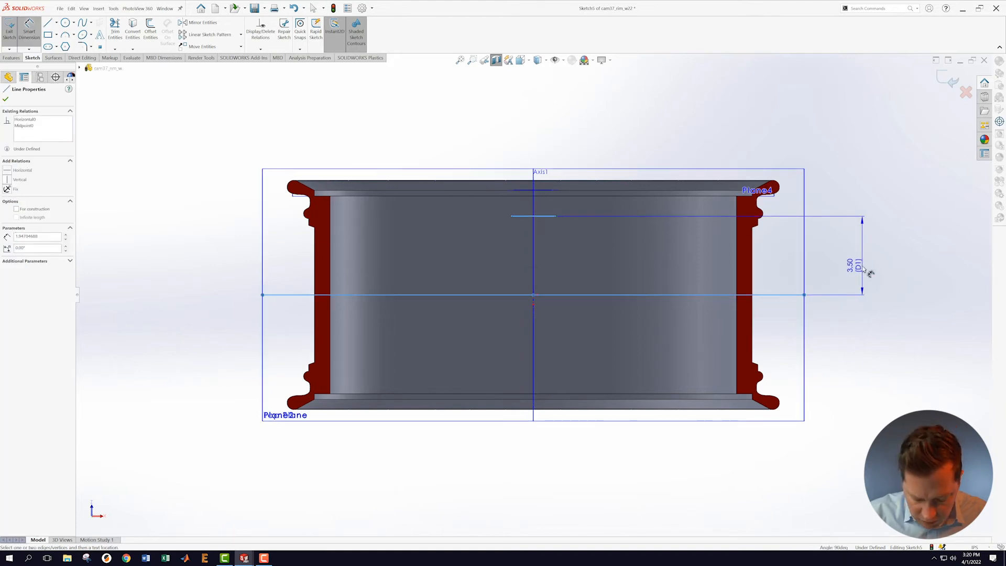
click(872, 274)
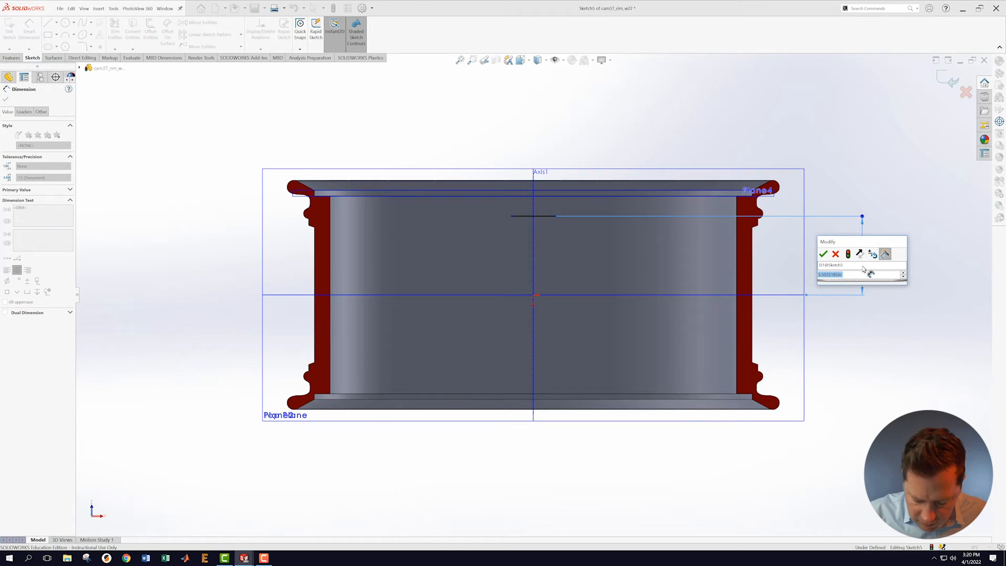
text(2.75)
key(Return)
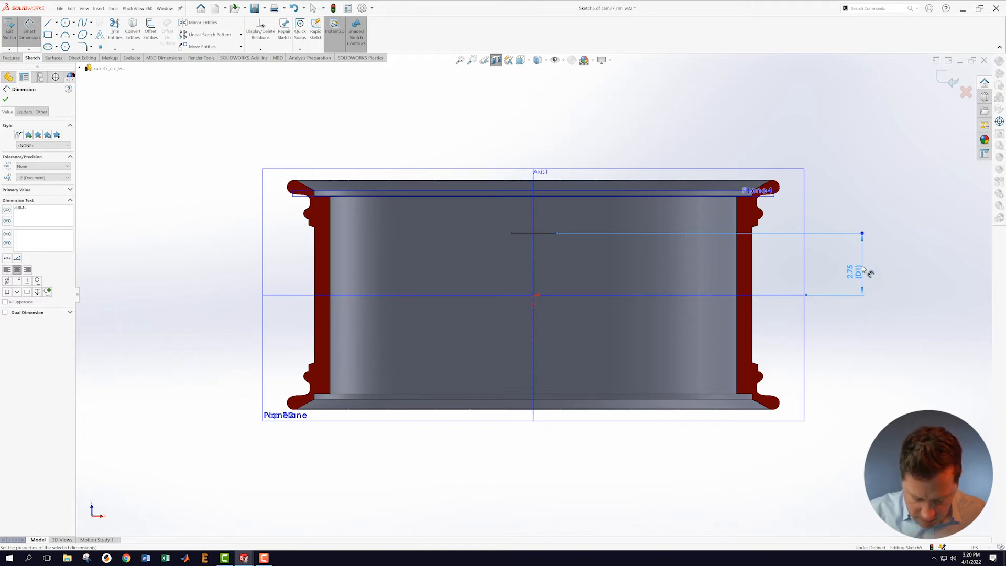
key(Escape)
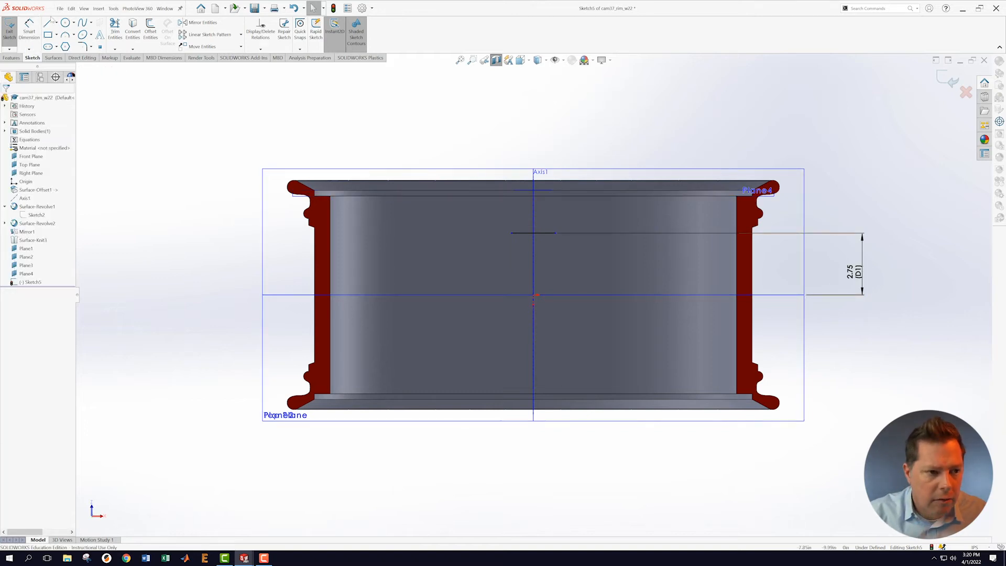
Step: Draw two vertical side lines rising from the short line's ends
key(l)
scroll(569, 249, down, 5)
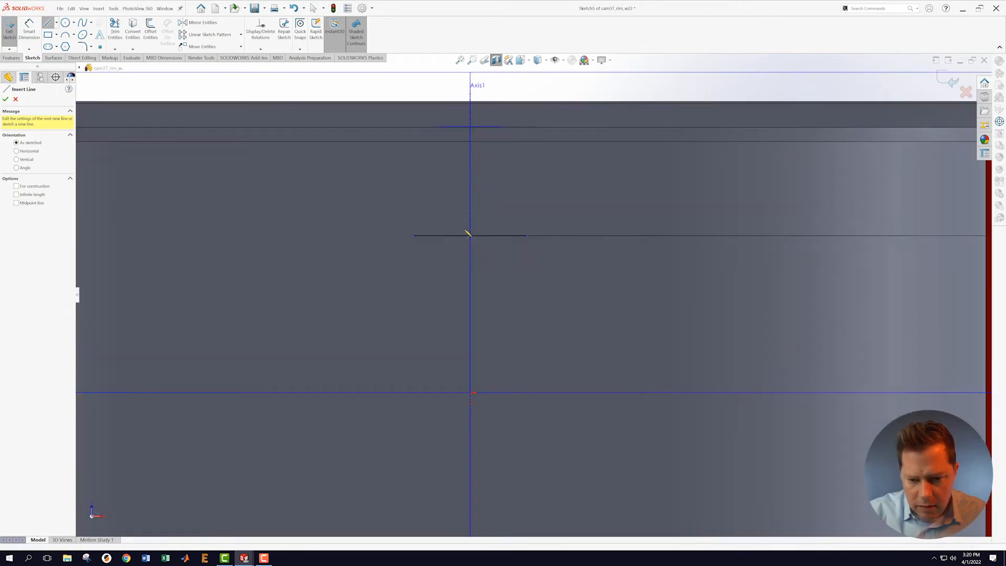
click(416, 235)
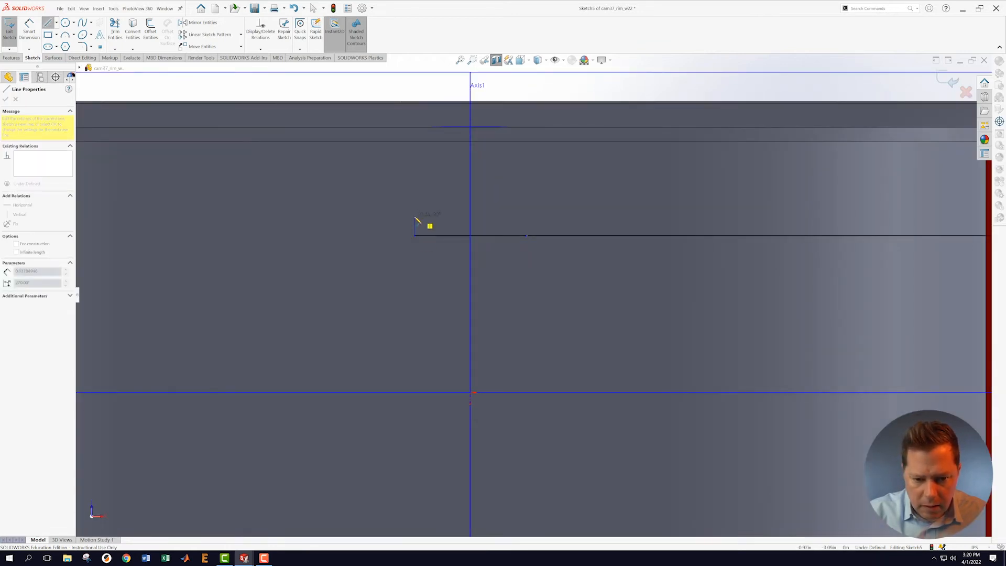
click(416, 216)
key(Escape)
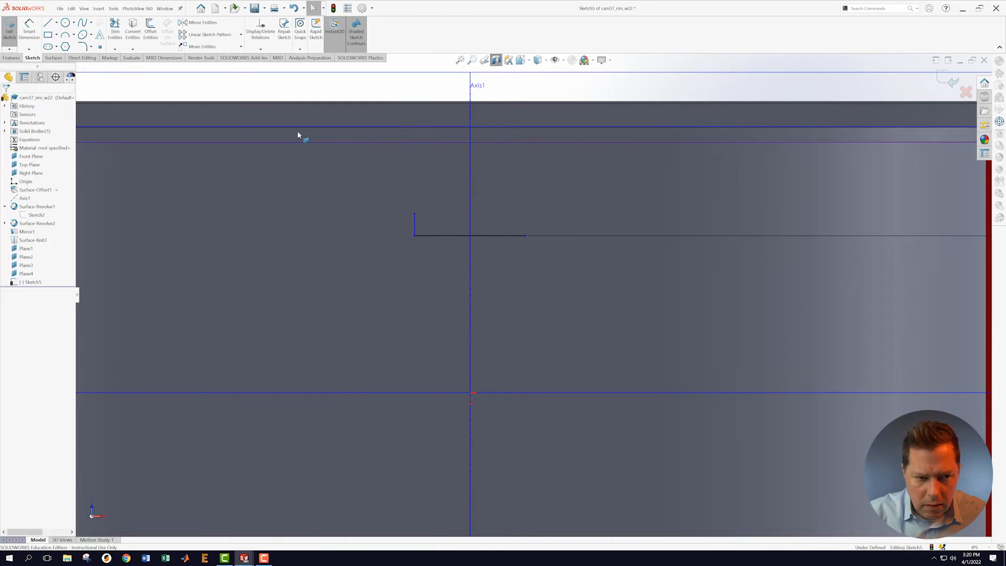
click(48, 23)
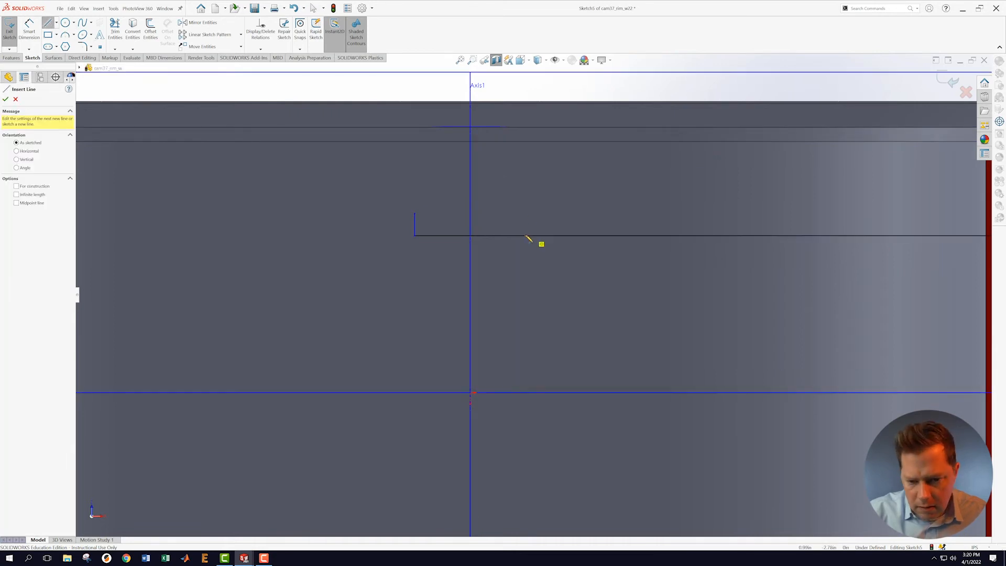
click(527, 236)
click(526, 214)
key(Escape)
Step: Draw a top horizontal line with its midpoint related to Right Plane
key(l)
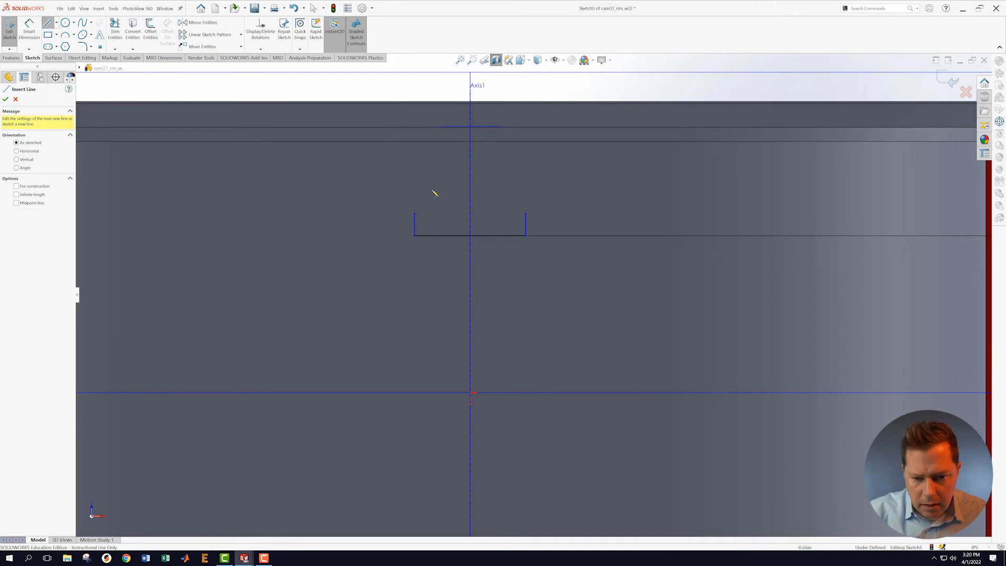
click(429, 189)
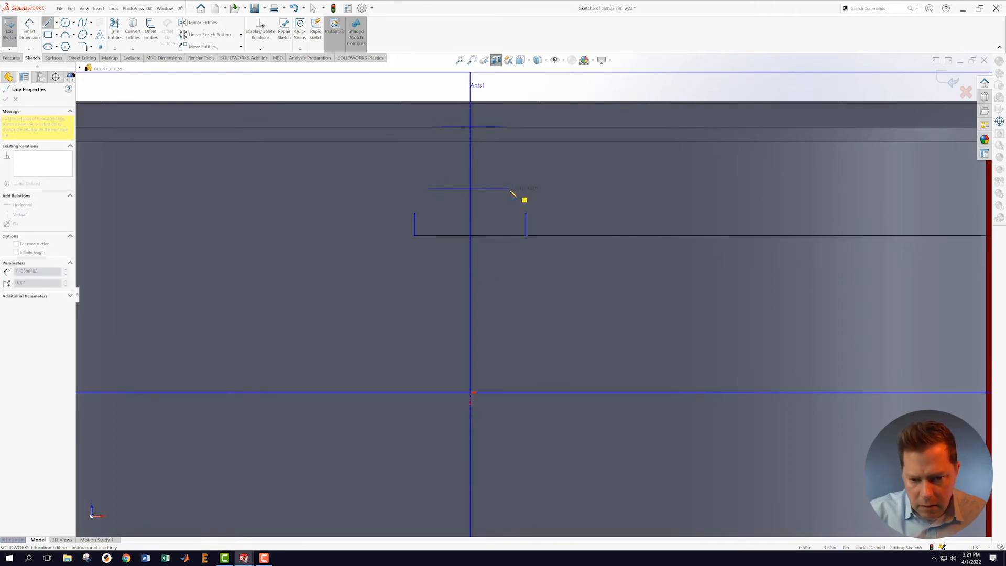
click(510, 189)
key(Escape)
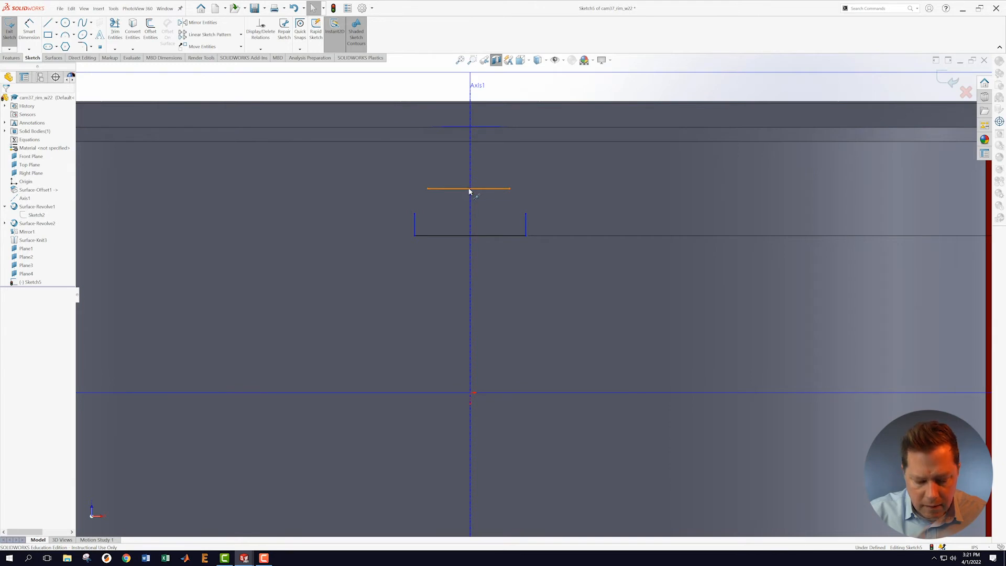
click(469, 188)
ctrl+click(470, 182)
ctrl+click(470, 184)
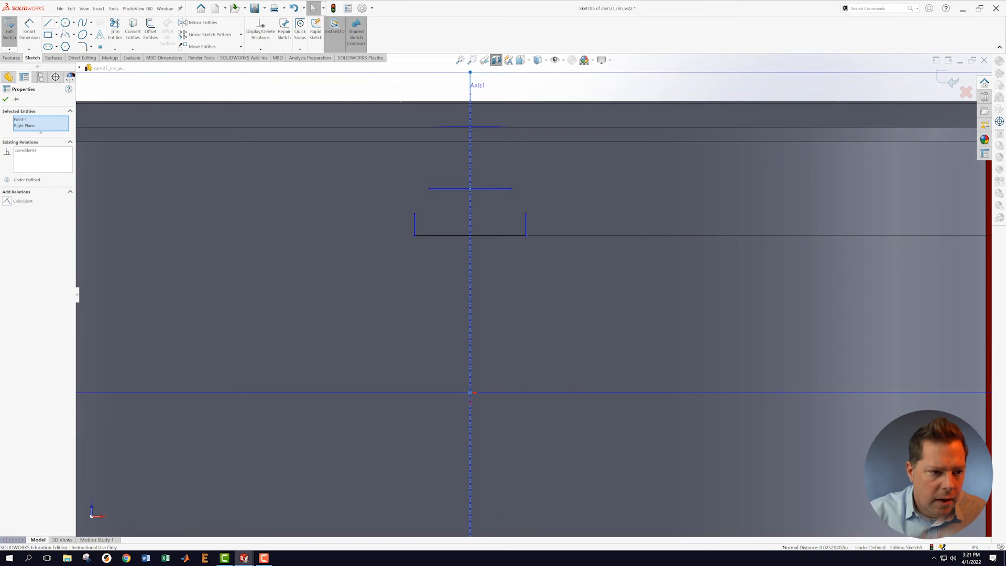
Step: Draw left and right three-point corner arcs joining the top line to the sides
click(64, 34)
click(414, 214)
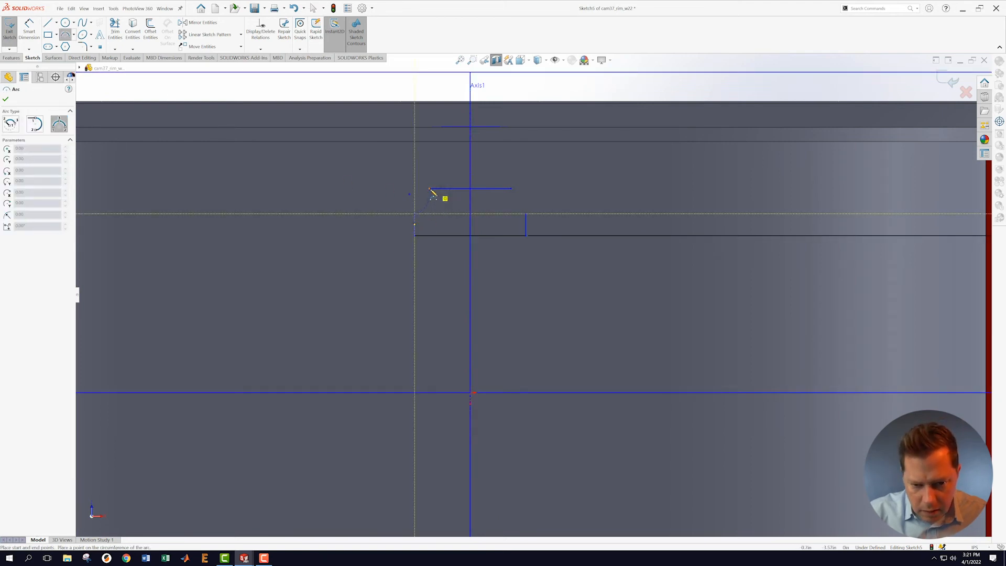
click(429, 188)
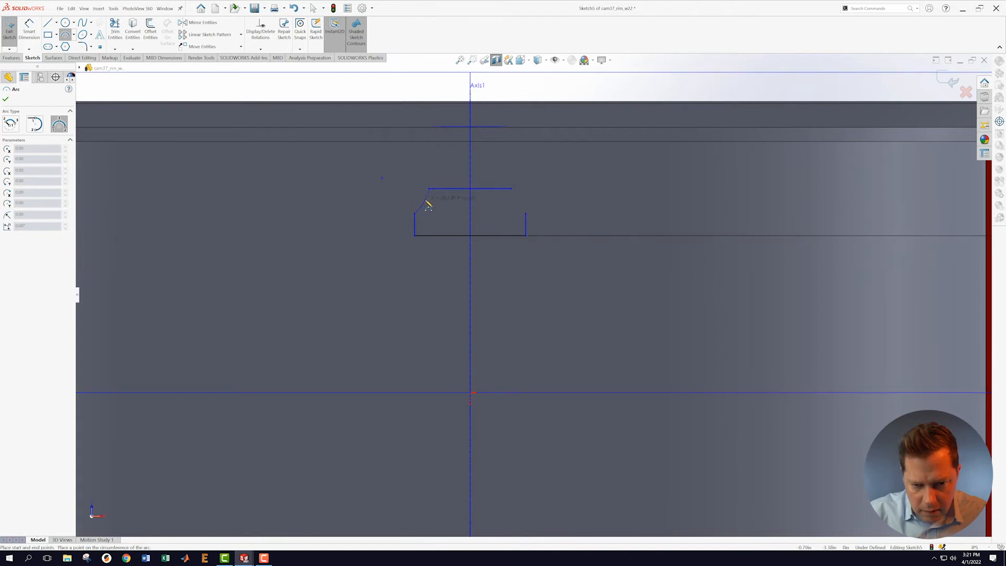
click(431, 206)
key(Escape)
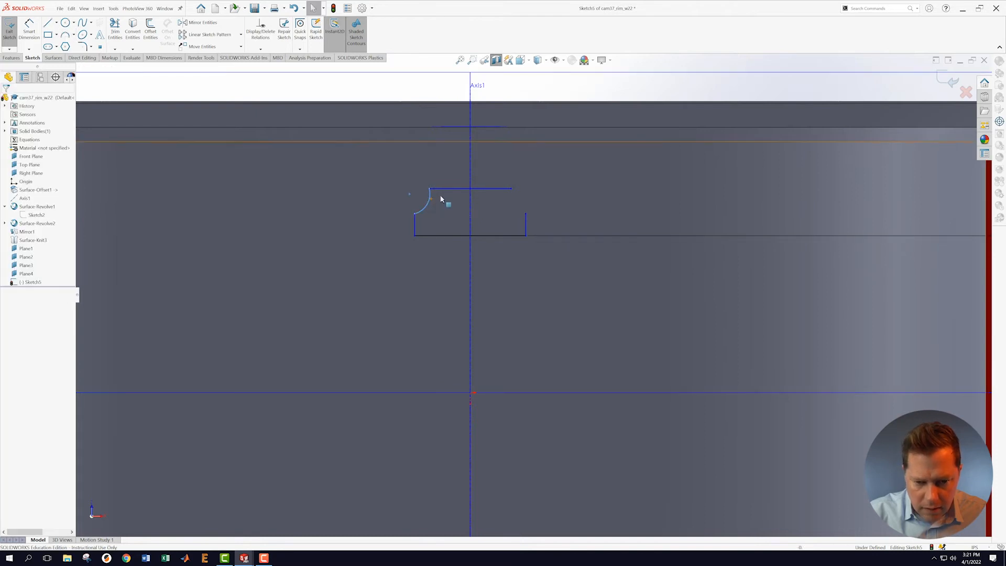
click(65, 35)
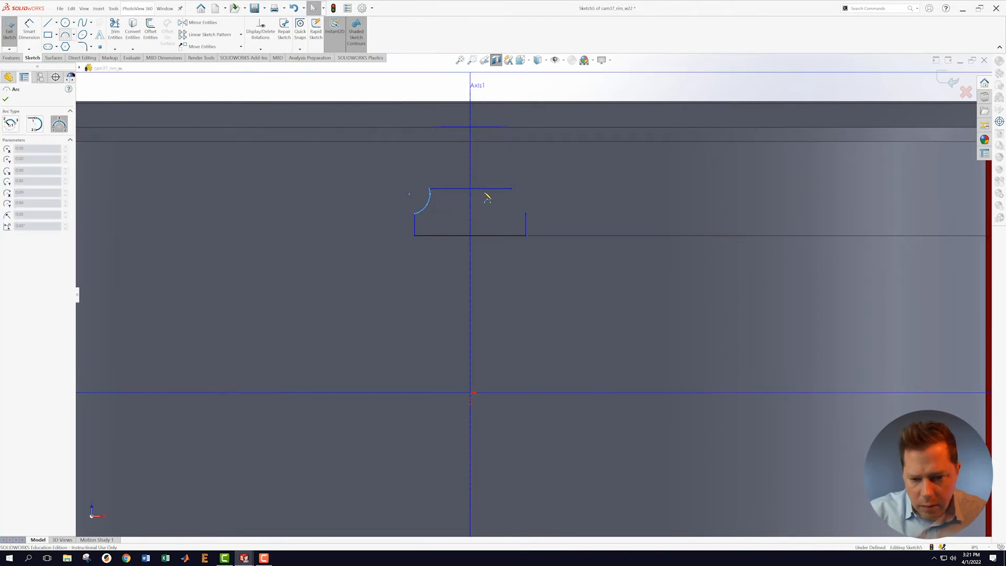
click(511, 188)
click(511, 204)
key(Escape)
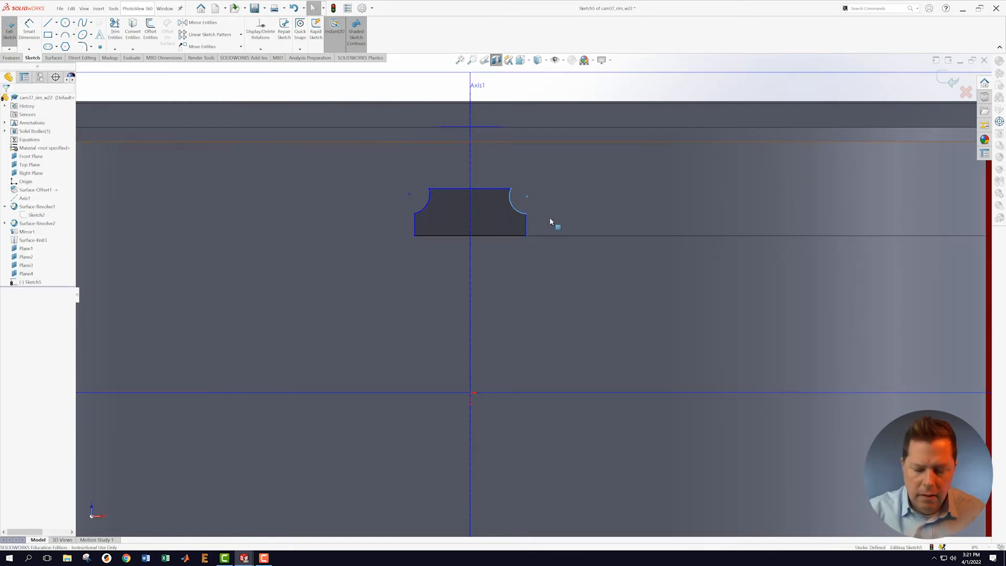
Step: Tie the left arc's ends to the left side line and the top line
scroll(452, 229, down, 2)
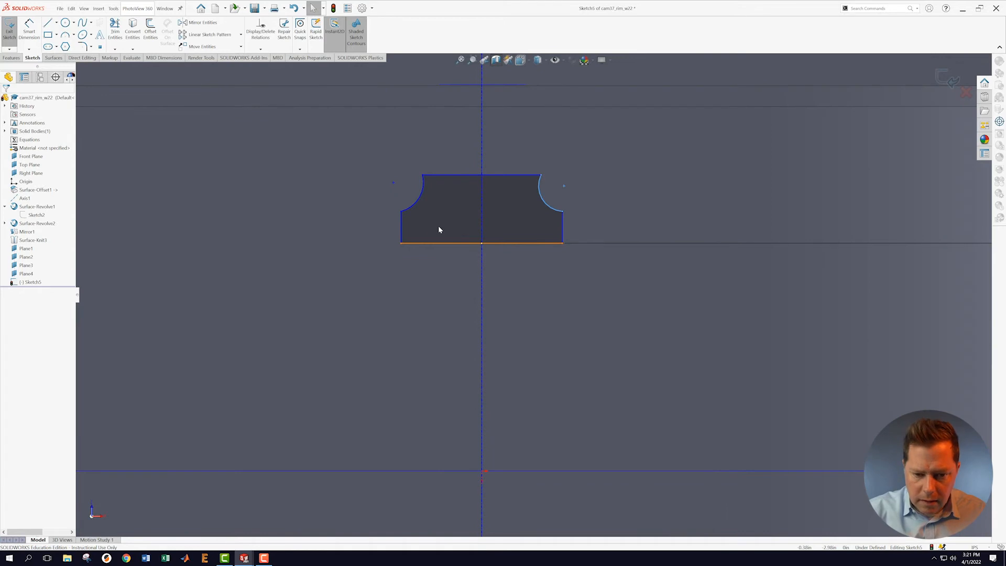
key(Escape)
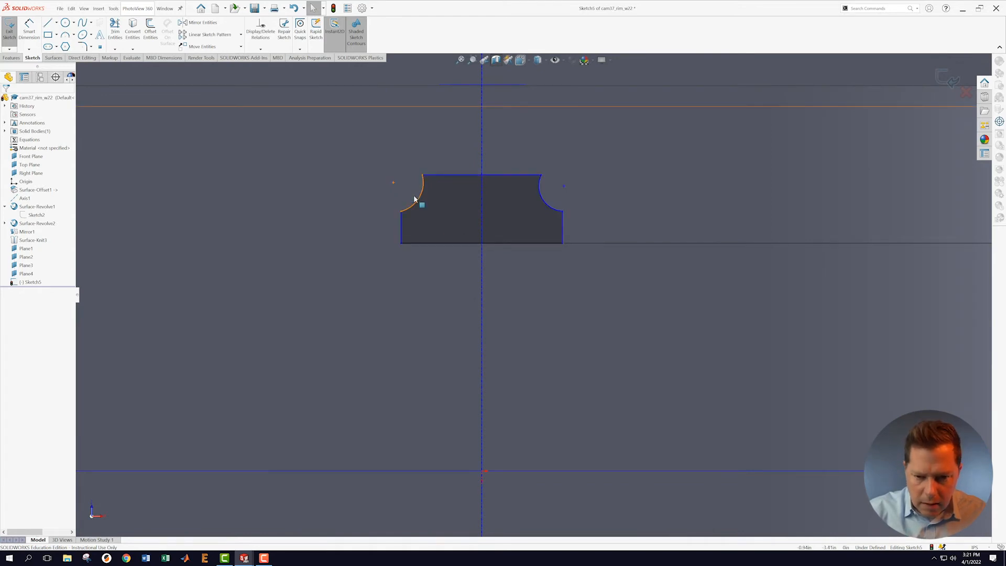
click(401, 210)
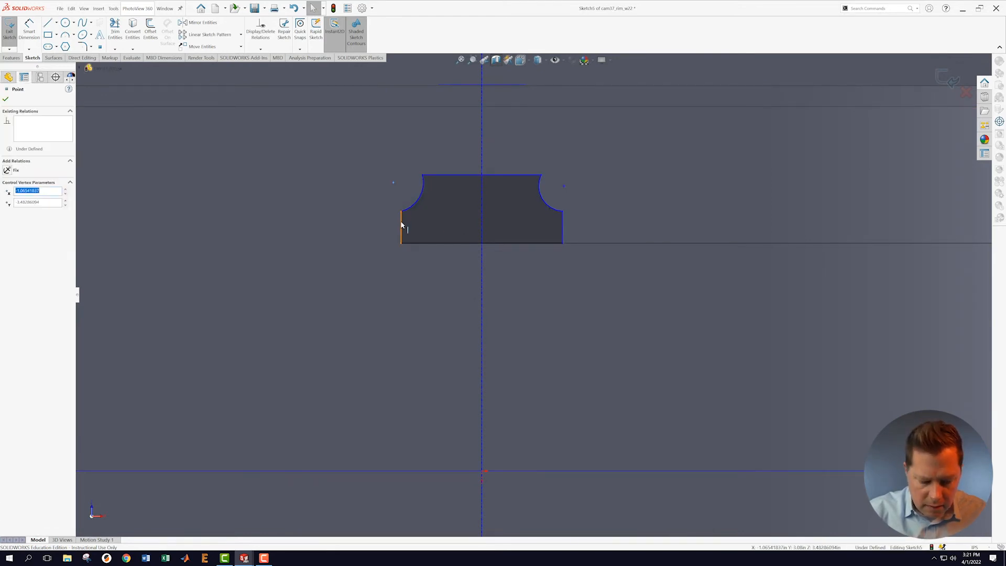
ctrl+click(401, 226)
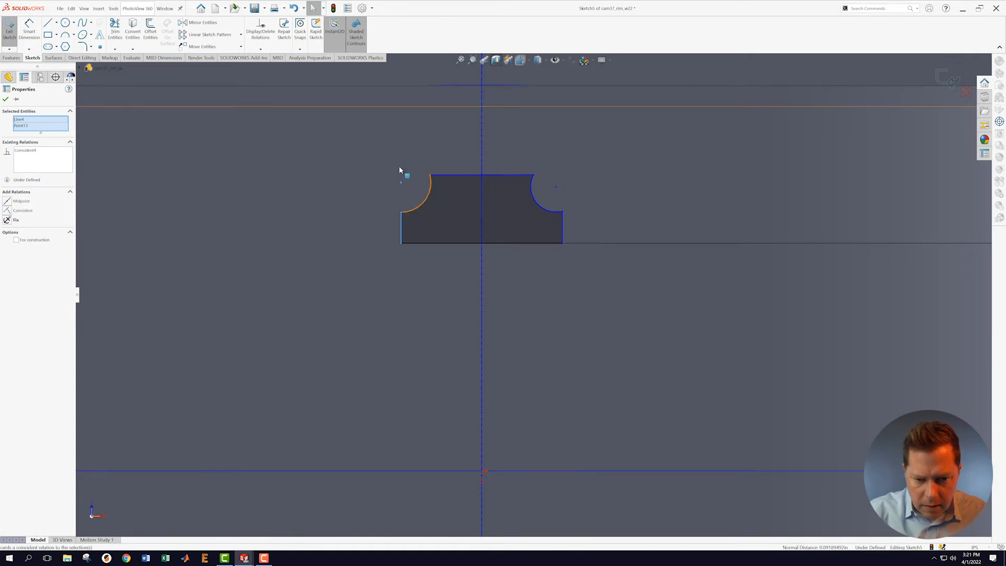
click(398, 166)
click(413, 98)
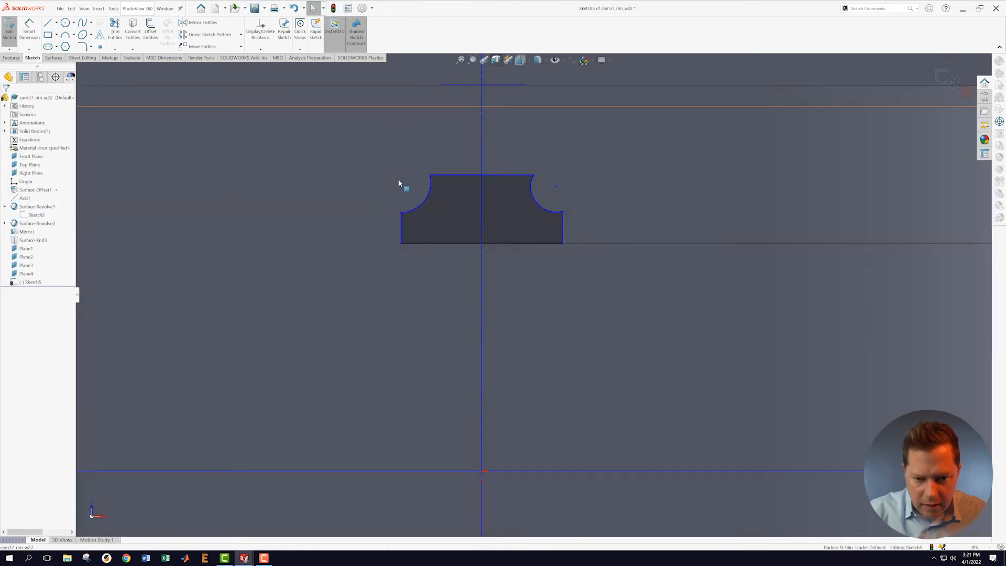
click(401, 178)
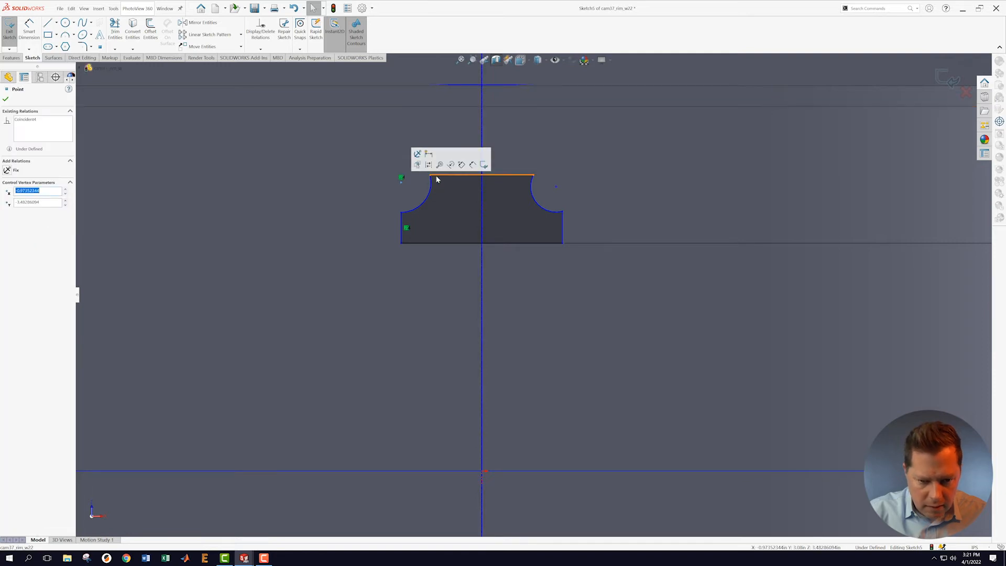
ctrl+click(439, 175)
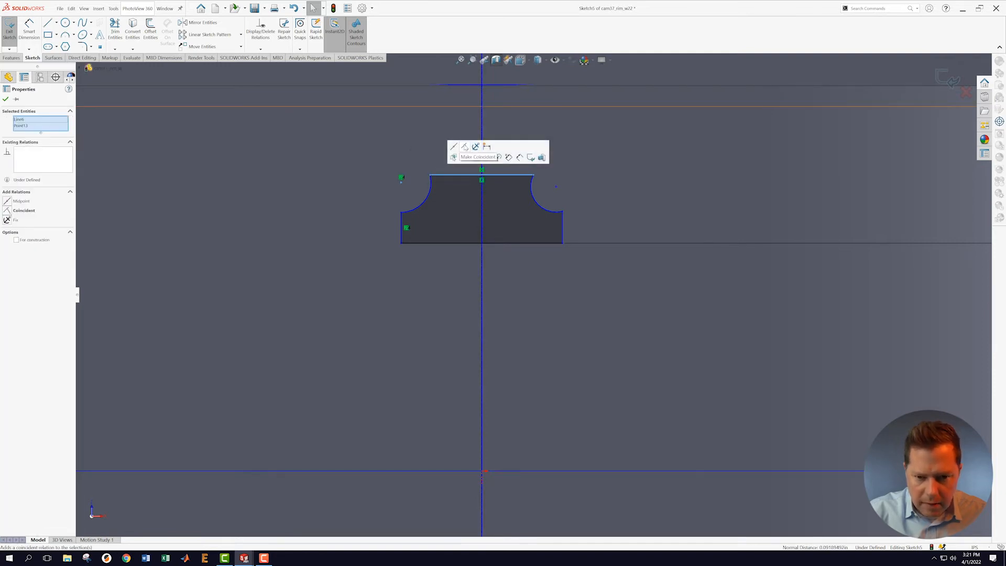
click(623, 191)
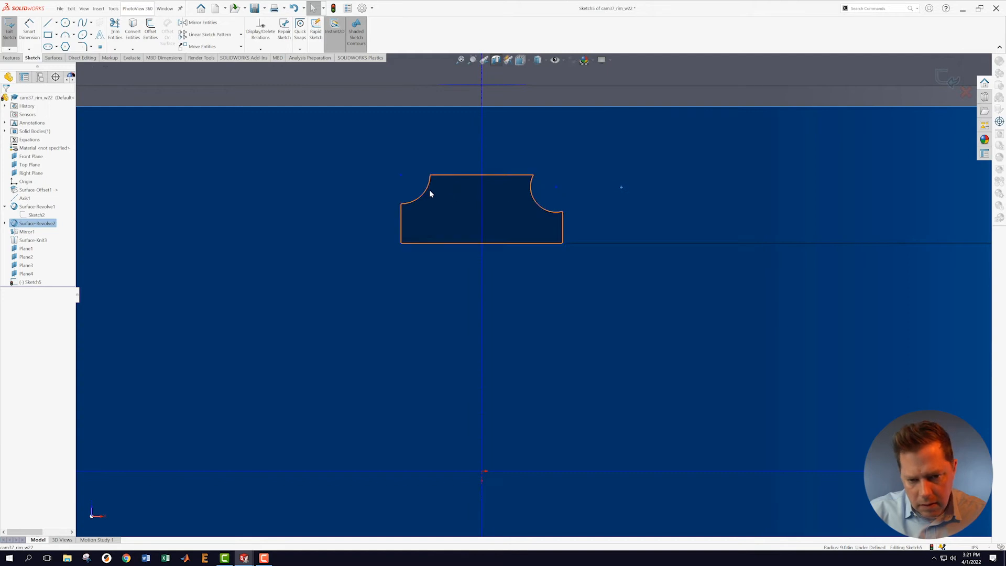
Step: Make the arcs equal and tie the right arc's ends to the right side and top lines
click(424, 194)
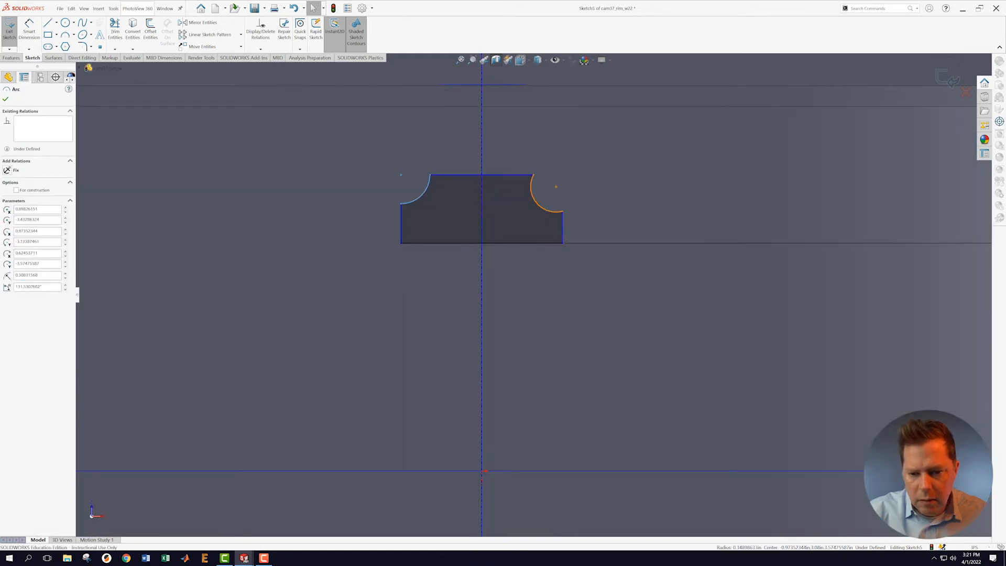
ctrl+click(539, 198)
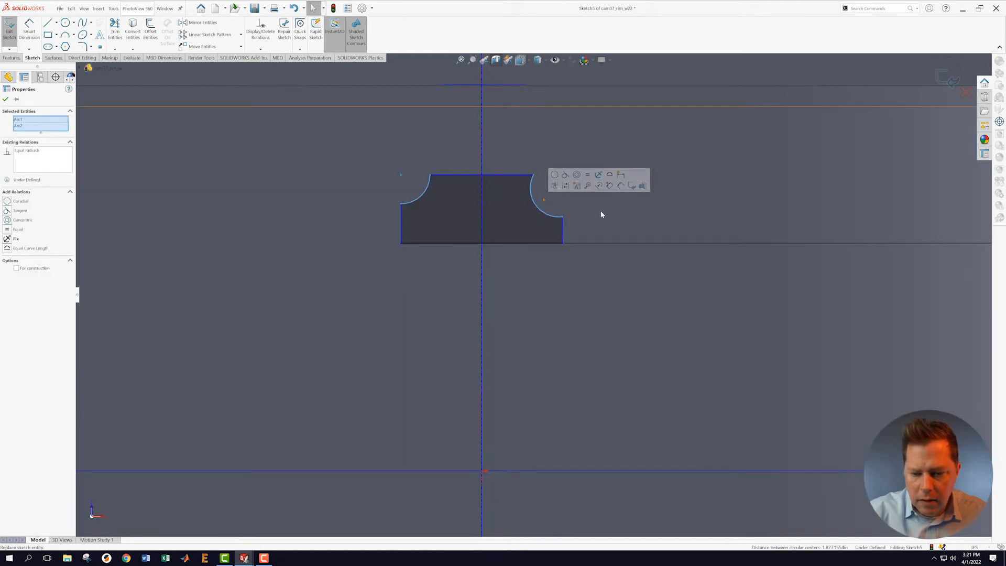
click(595, 207)
click(559, 190)
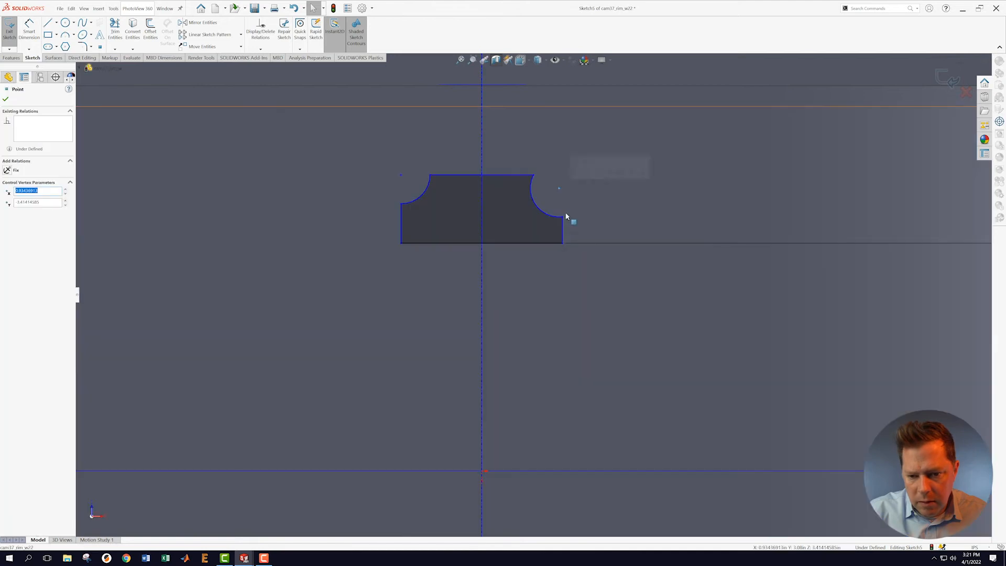
ctrl+click(562, 226)
click(590, 197)
click(568, 174)
click(533, 175)
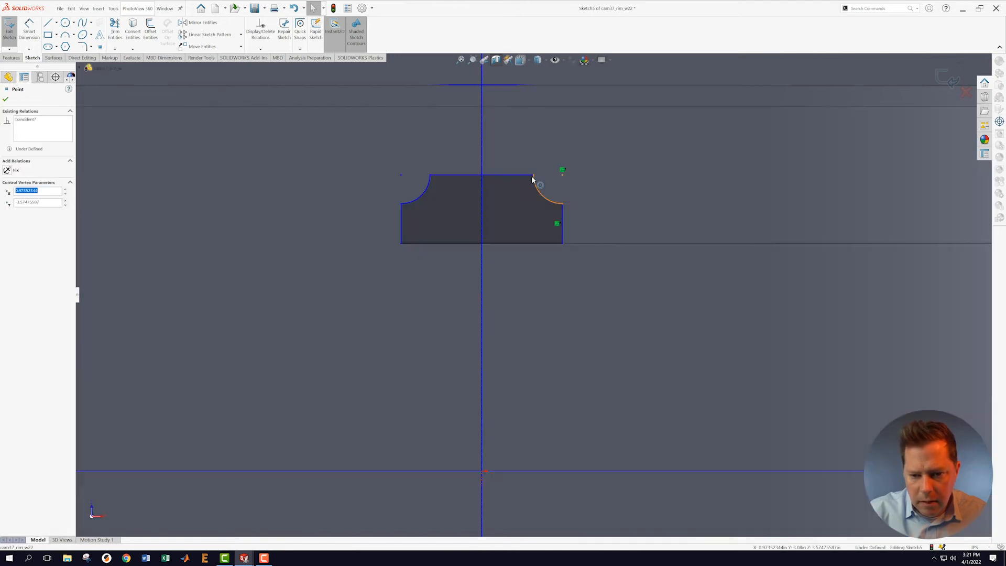
ctrl+click(529, 175)
click(554, 149)
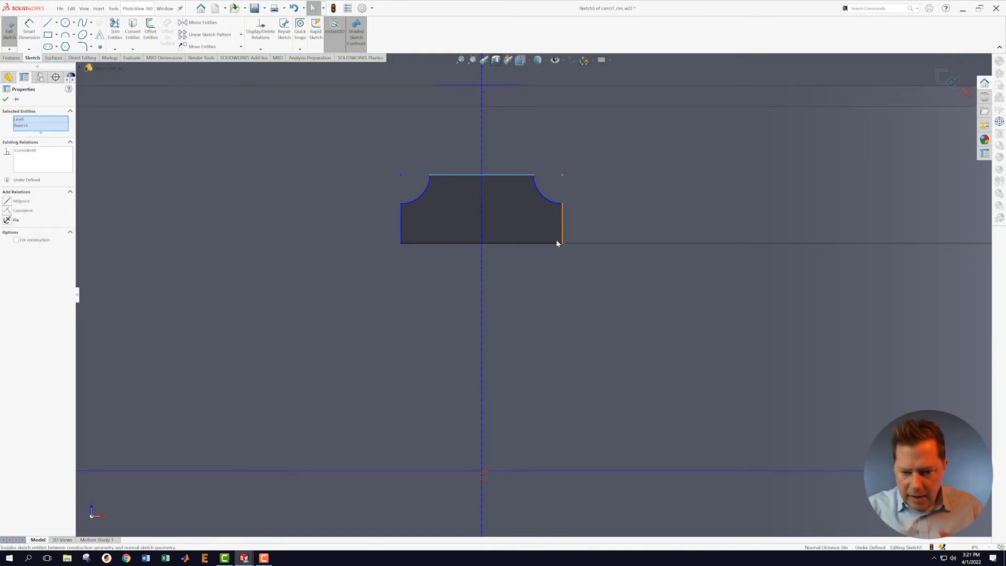
click(30, 25)
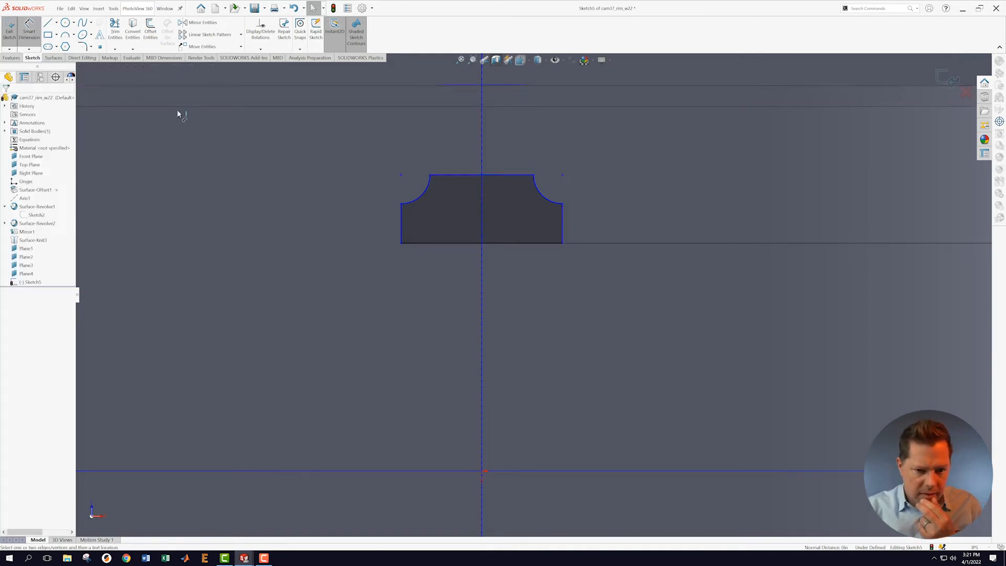
Step: Dimension the bottom line to 3.15 and the profile height to 1.35
click(453, 243)
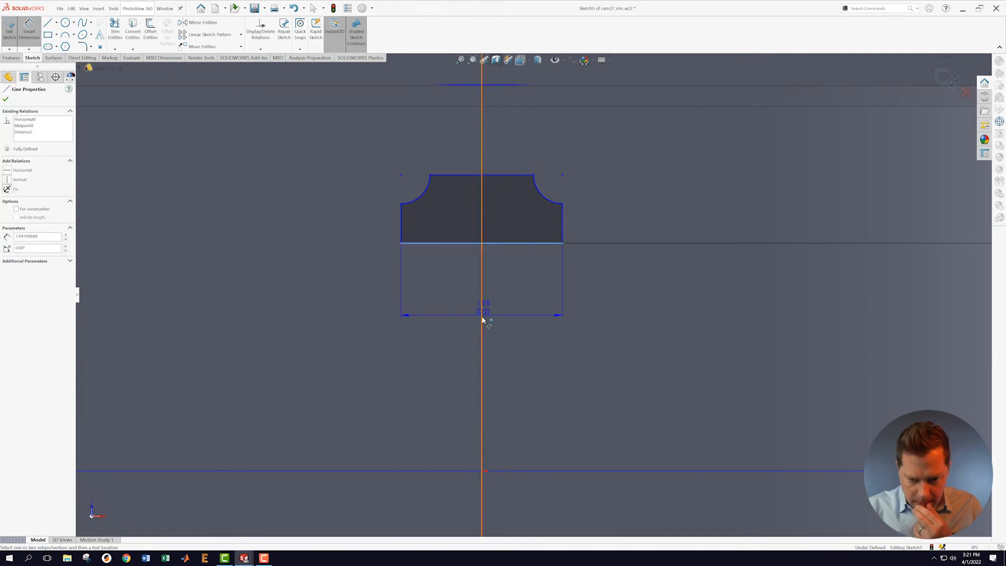
click(514, 319)
text(3.15)
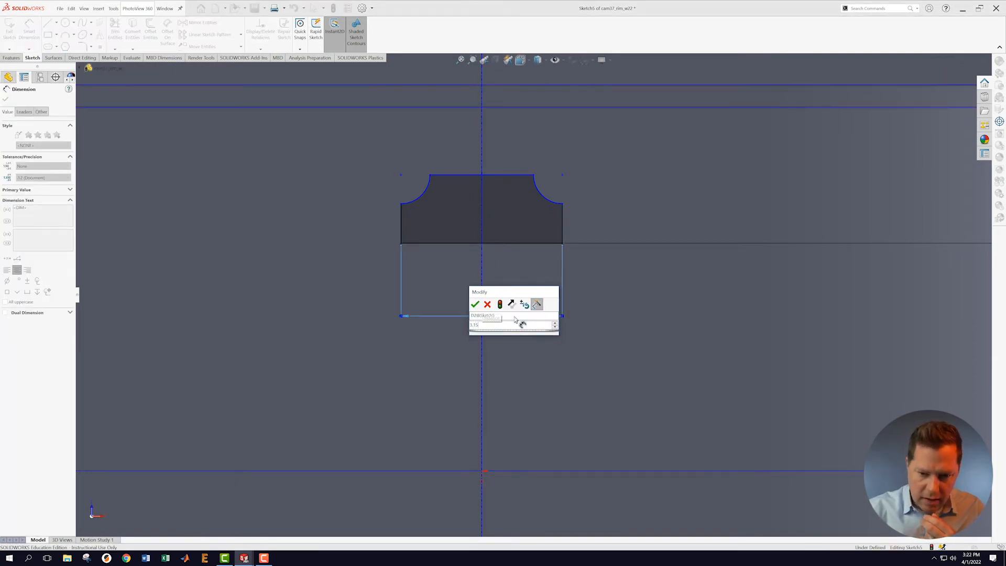
key(Return)
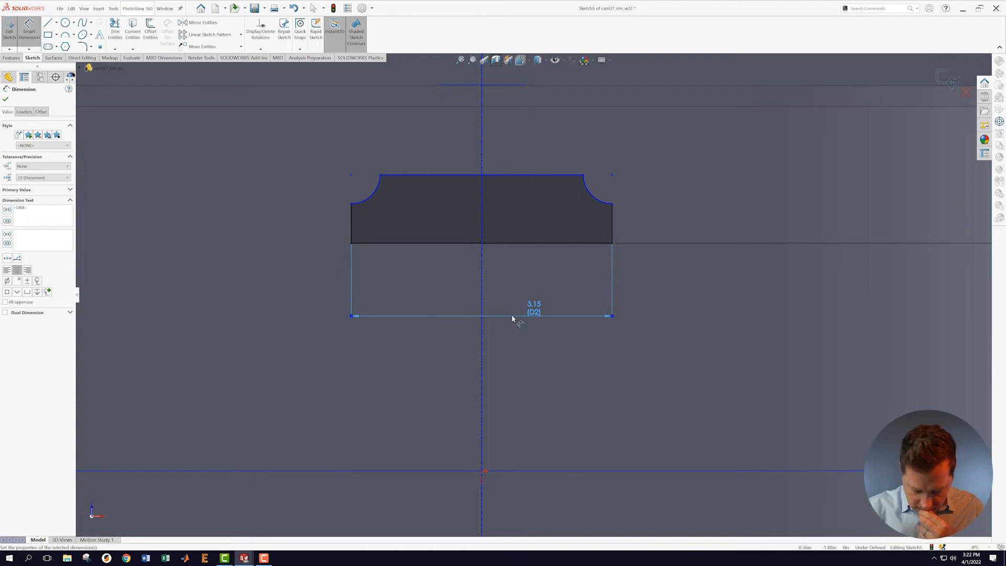
click(393, 243)
click(398, 175)
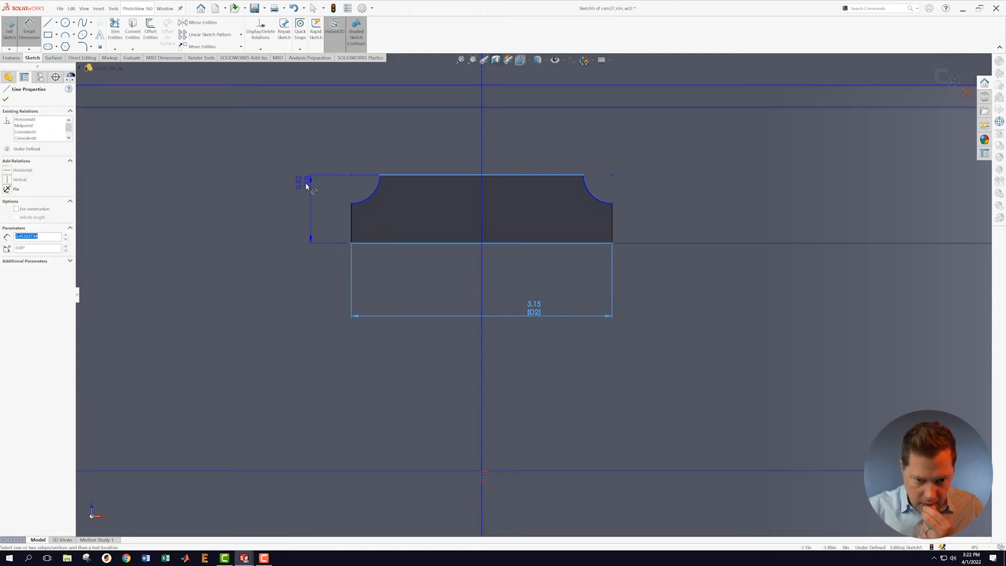
click(277, 206)
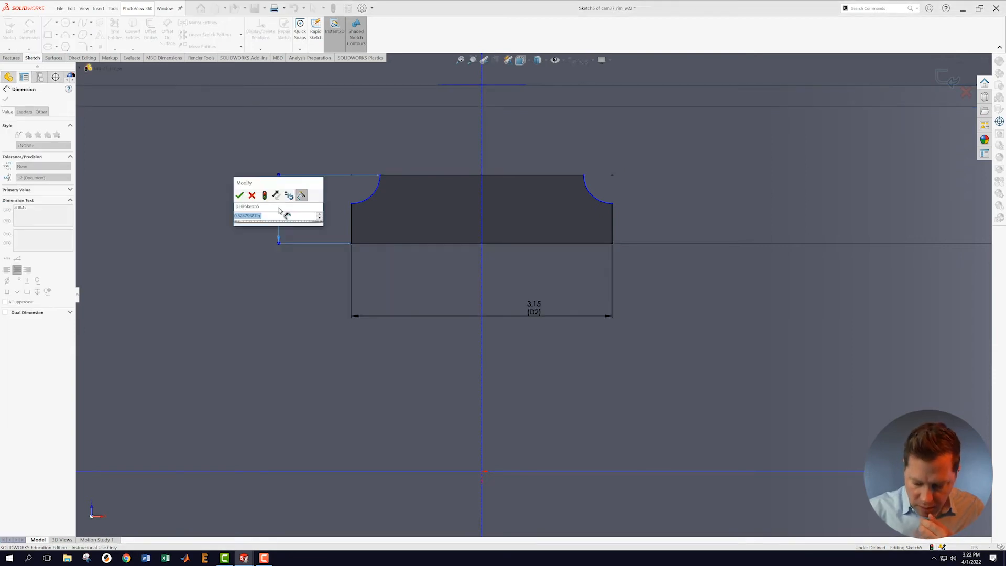
text(1.35)
key(Return)
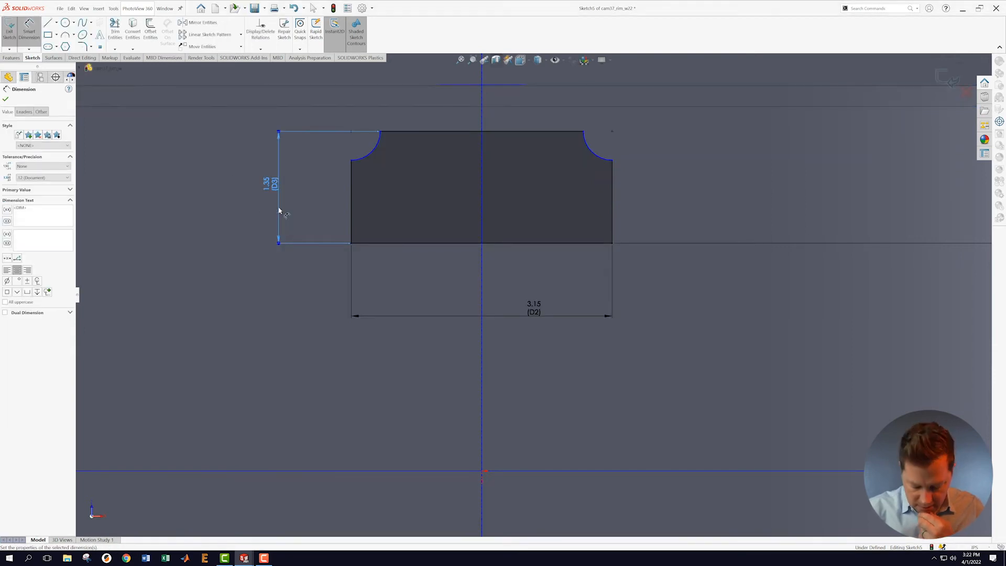
Step: Dimension the top line to 2.45
click(423, 131)
click(427, 112)
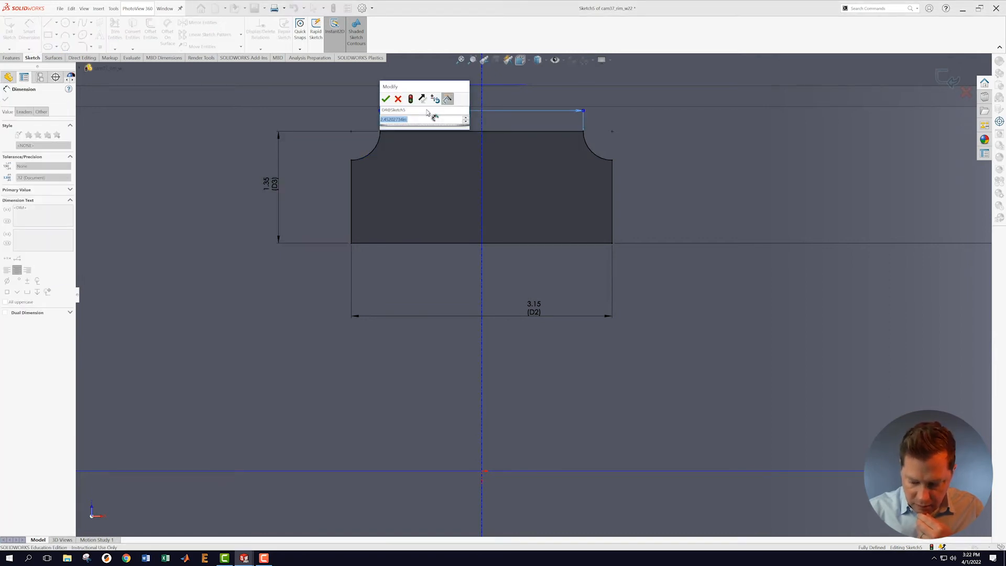
text(2.45)
key(Return)
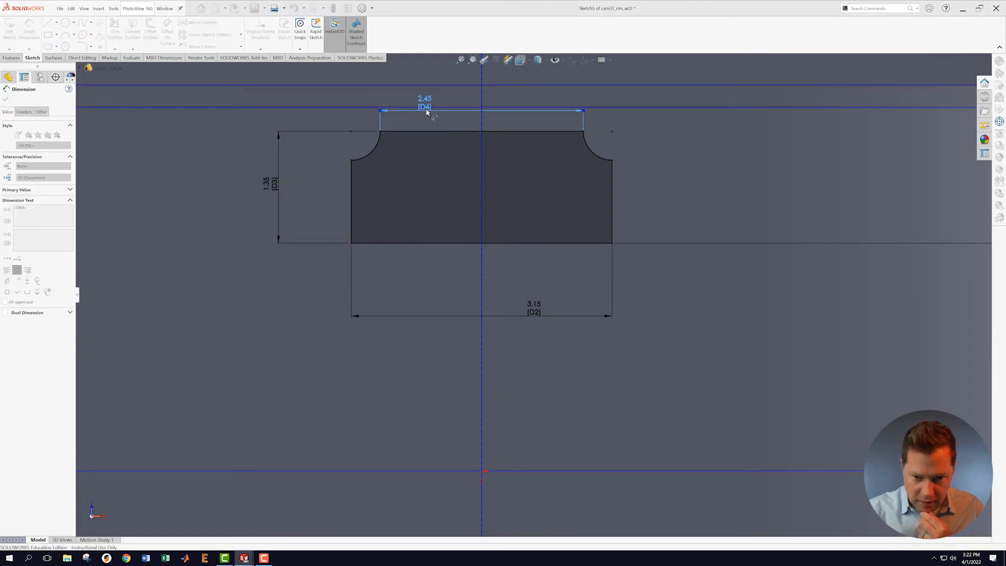
click(739, 340)
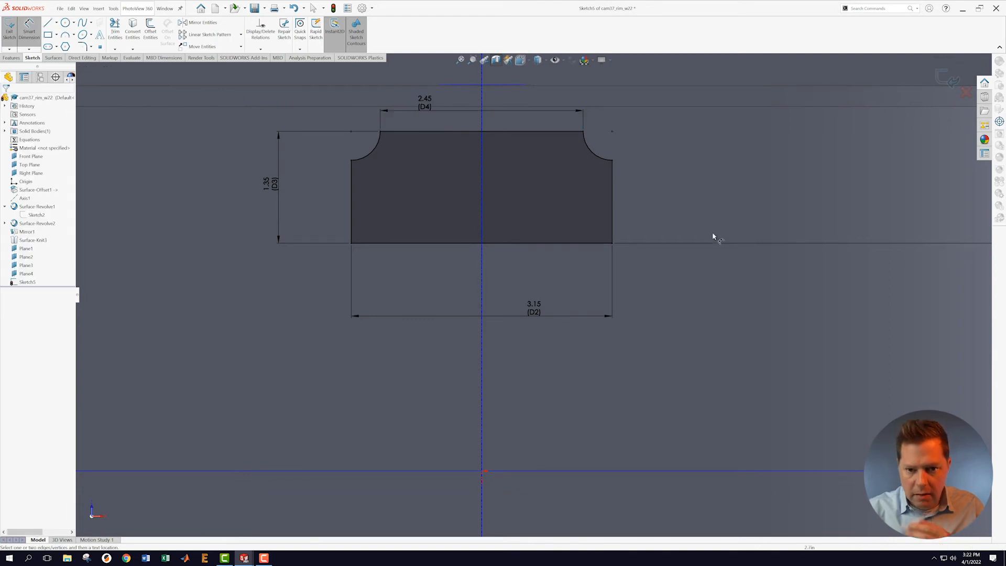
scroll(699, 229, up, 3)
scroll(697, 229, up, 2)
scroll(757, 221, up, 2)
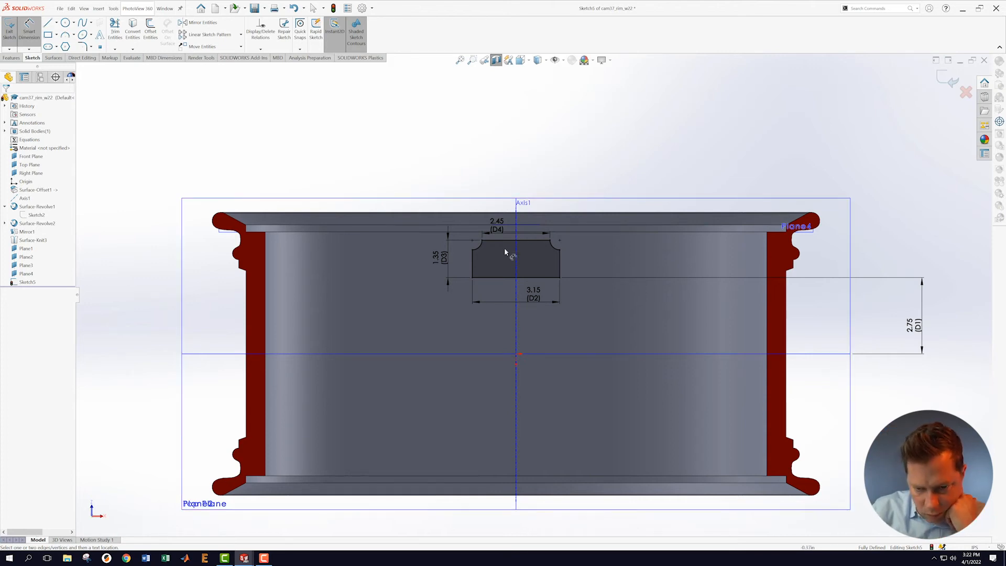
scroll(504, 252, down, 3)
scroll(504, 252, down, 1)
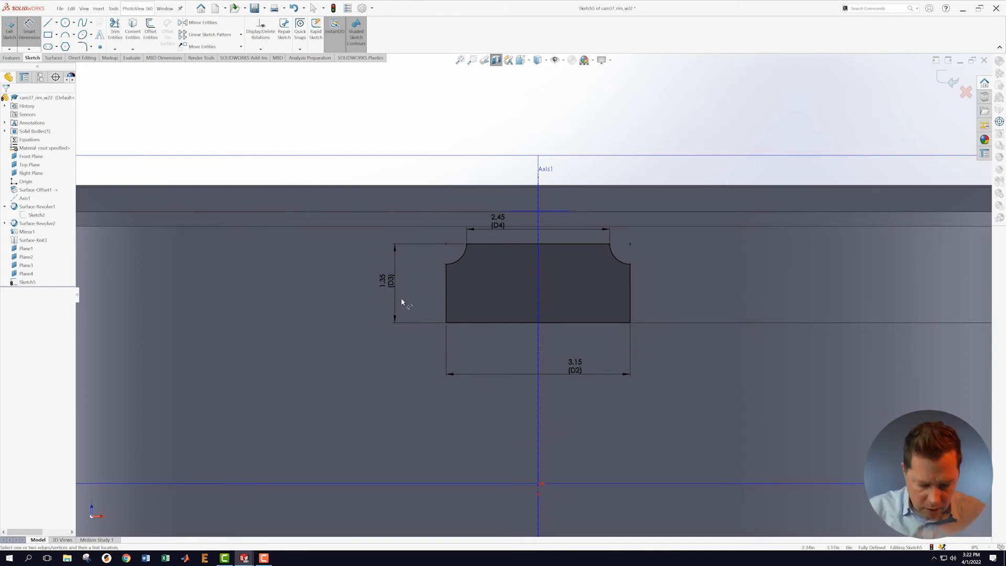
click(630, 302)
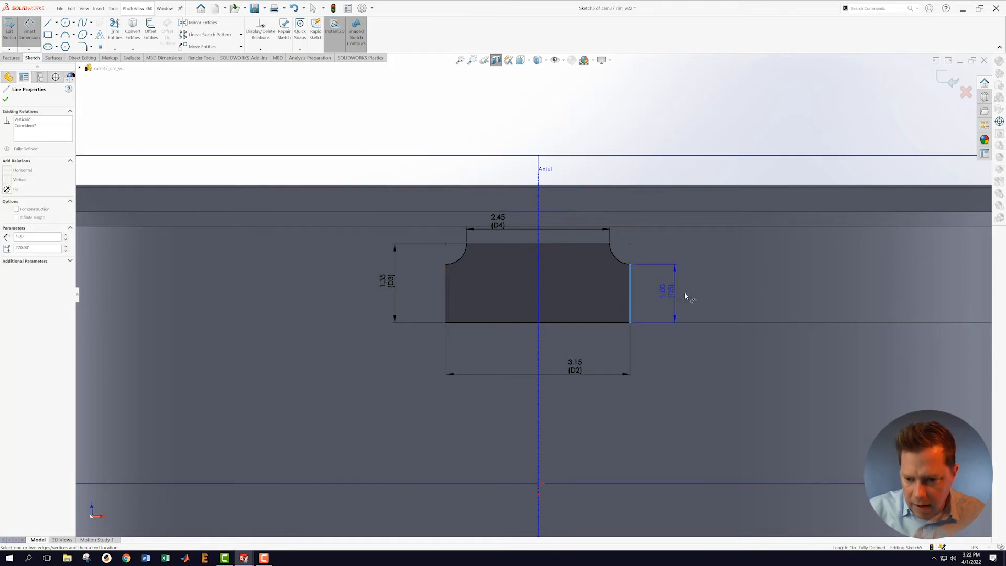
click(688, 296)
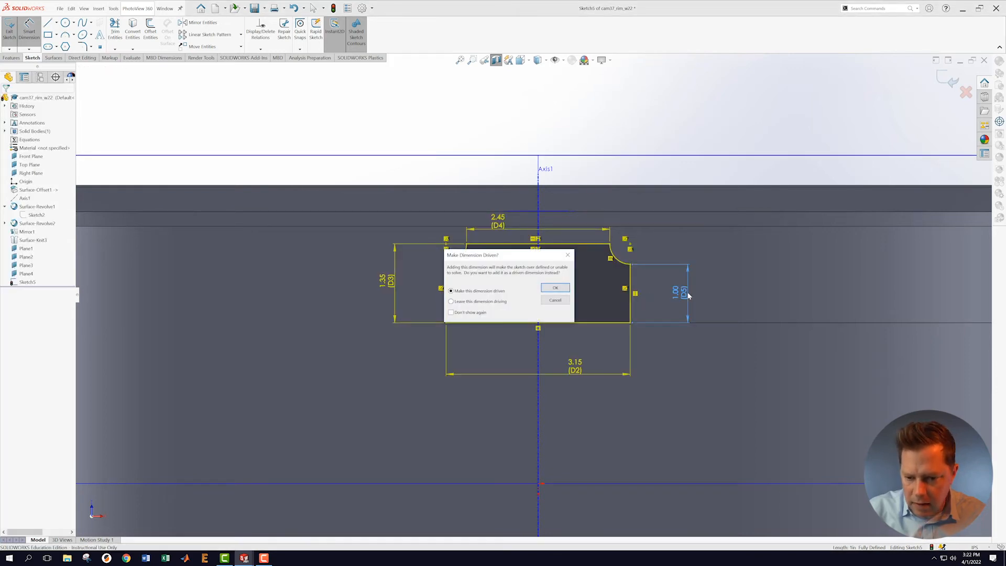
click(560, 301)
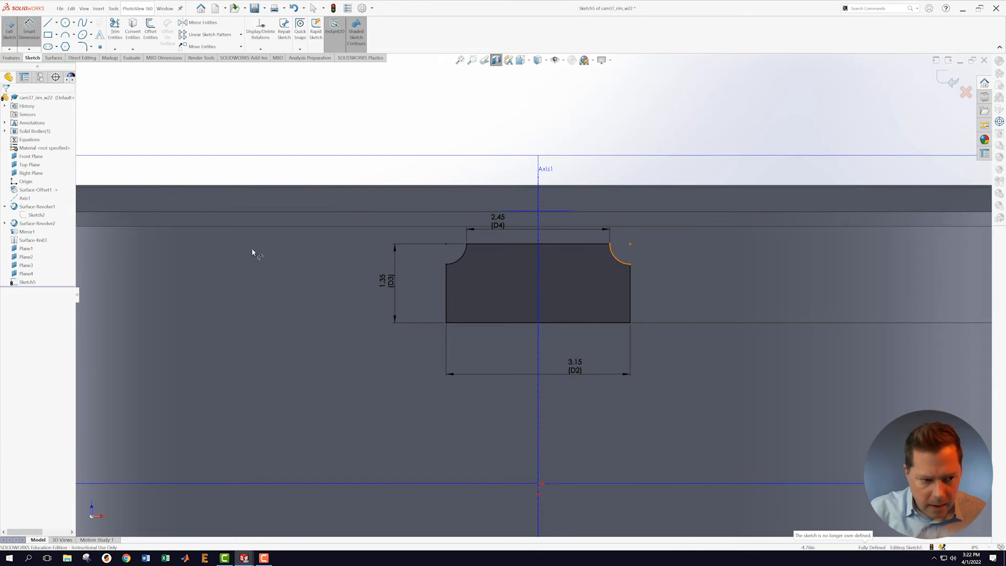
click(261, 50)
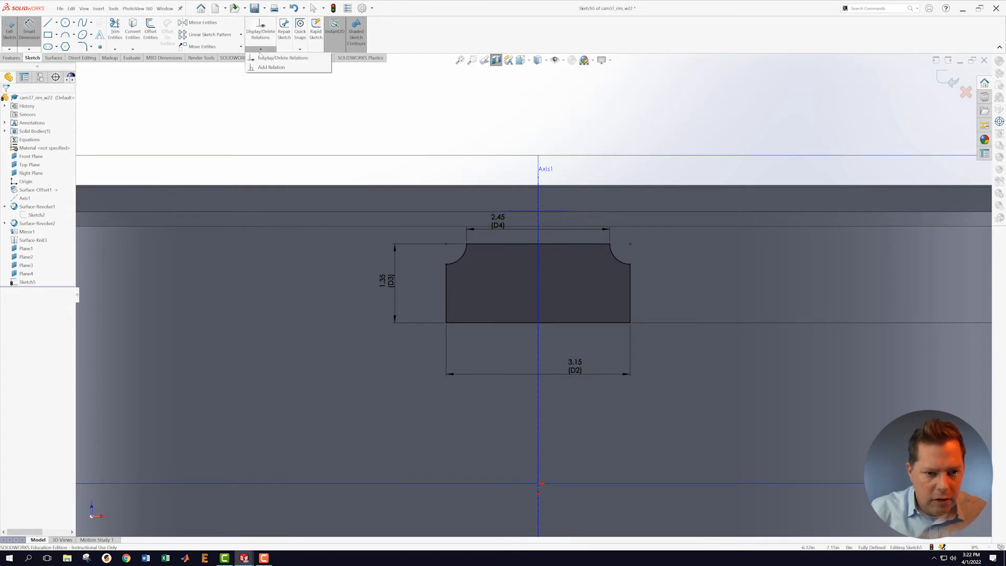
click(262, 60)
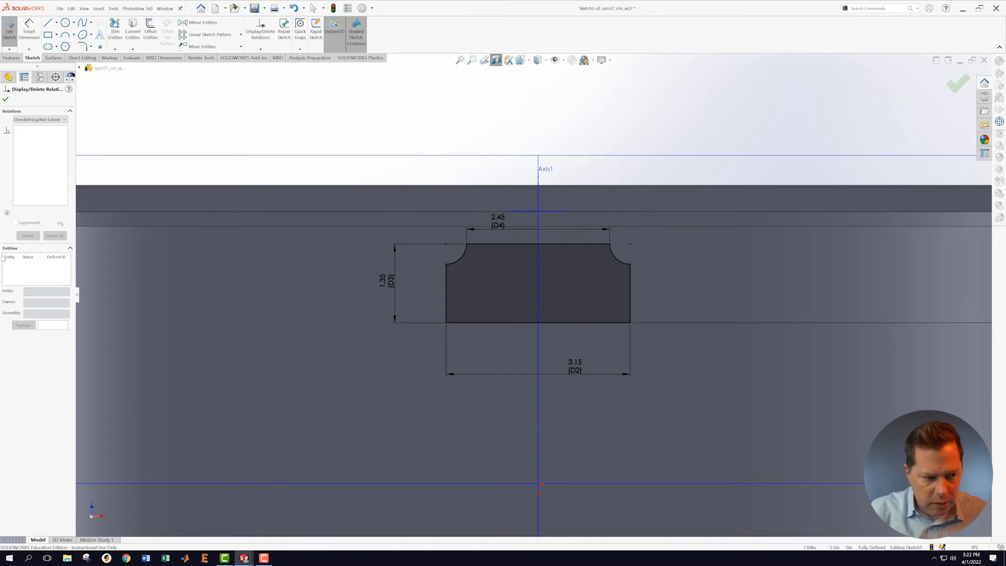
click(5, 99)
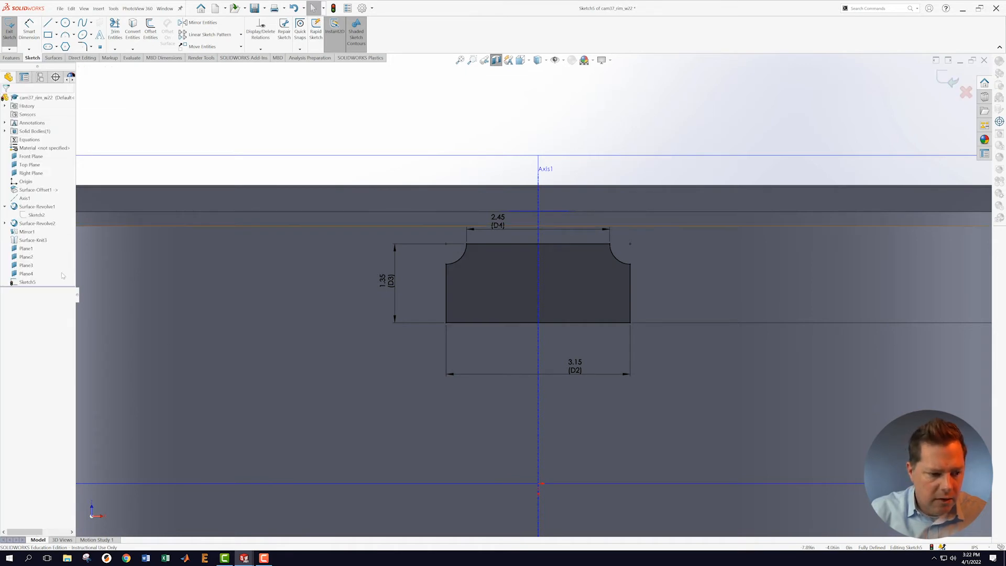
right_click(24, 282)
click(704, 137)
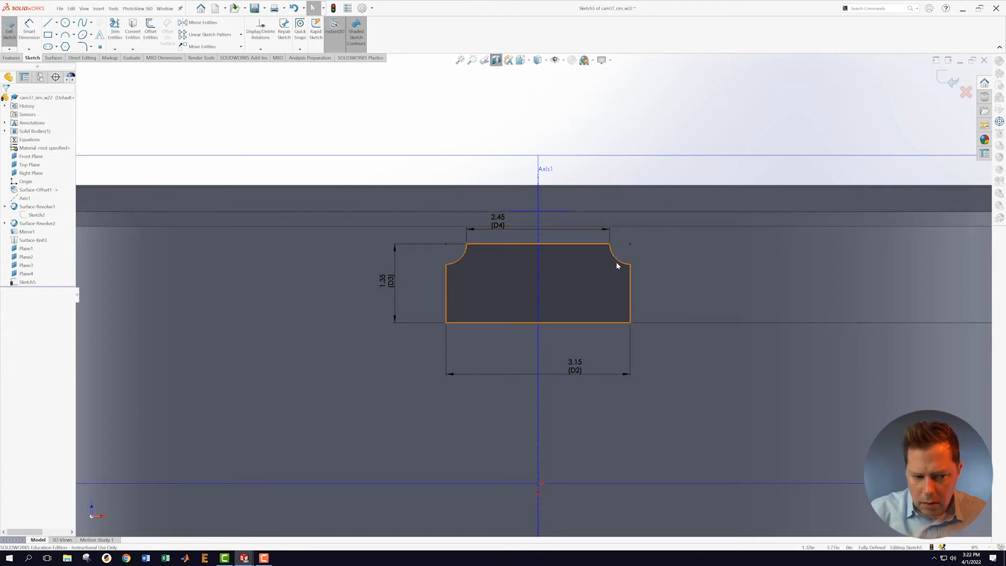
Step: Reopen Sketch5 for editing and list all its relations
click(950, 79)
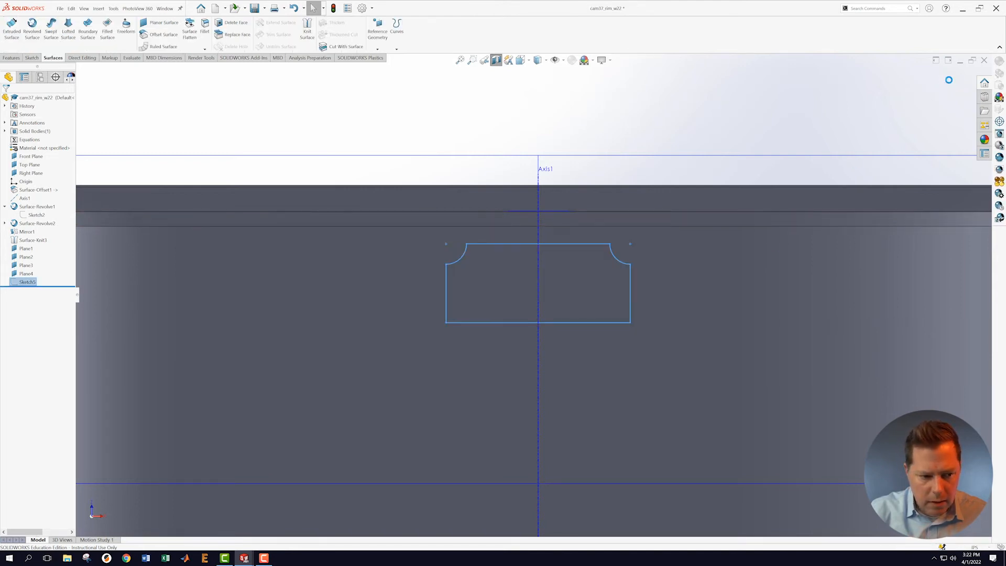
right_click(24, 282)
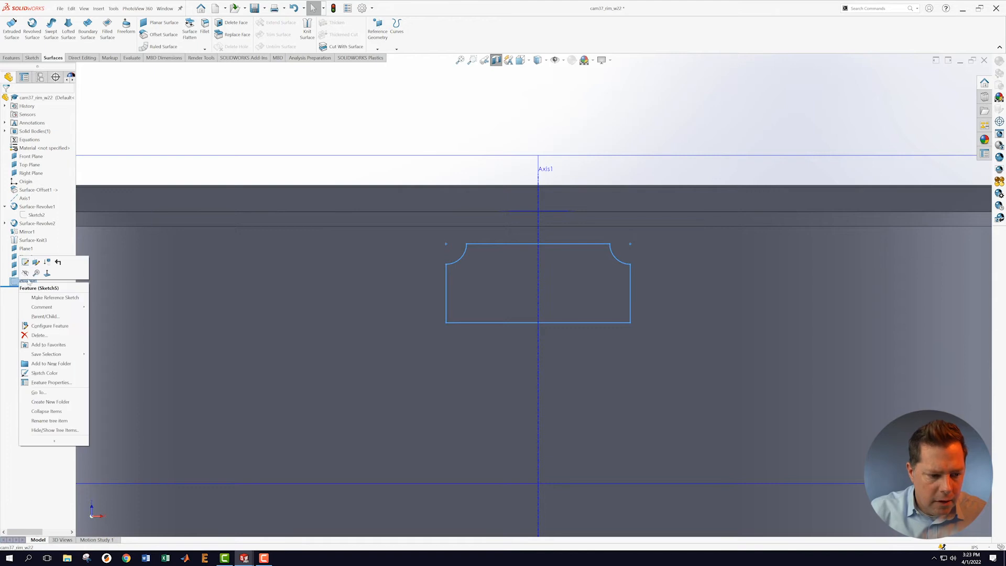
click(25, 262)
scroll(572, 258, down, 3)
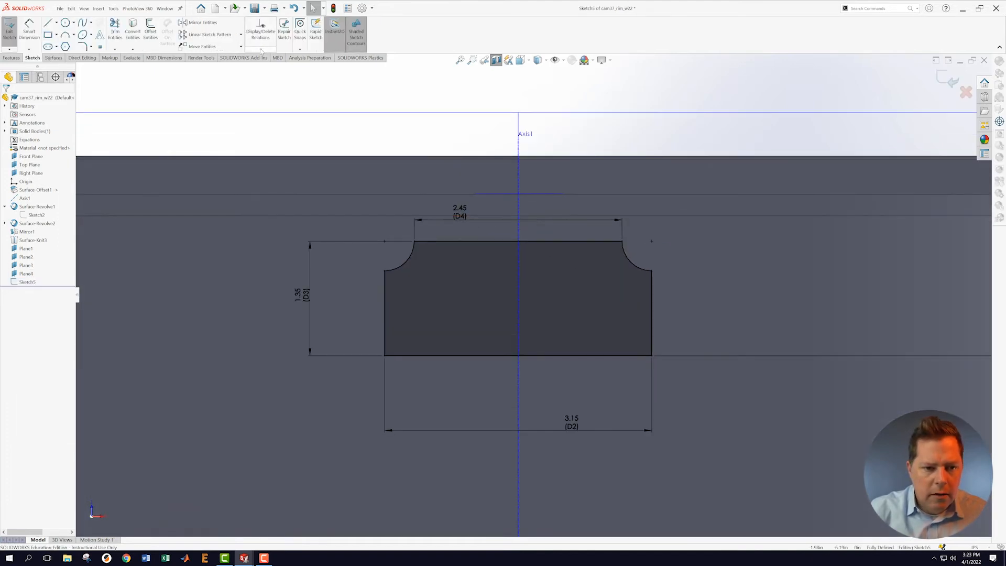
click(261, 49)
click(260, 31)
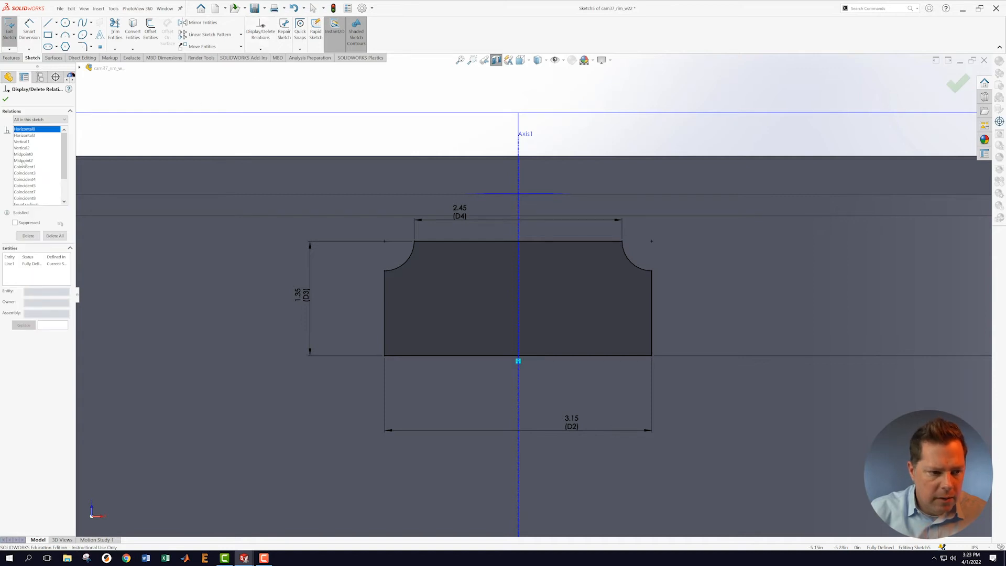
scroll(58, 167, down, 2)
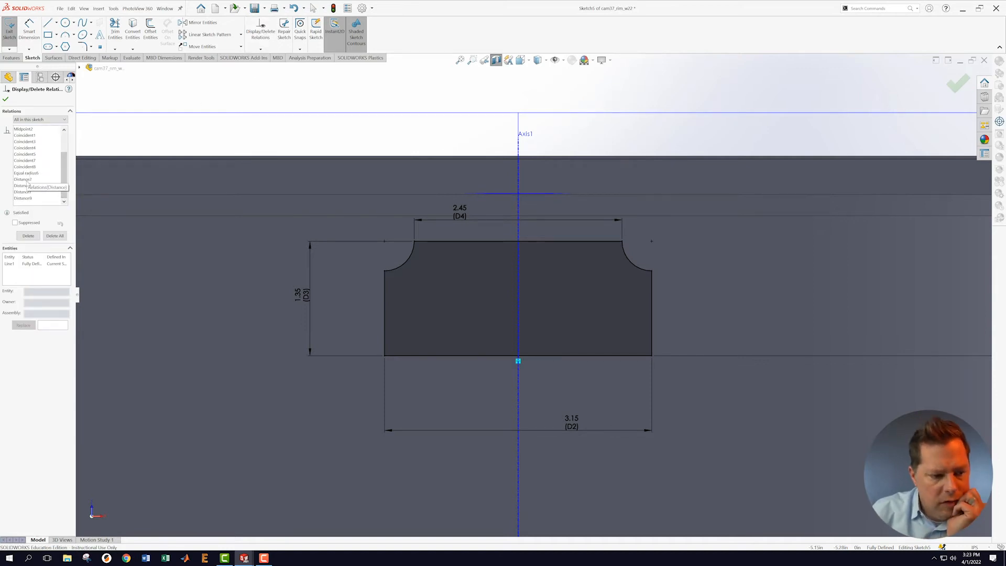
Step: Delete the Coincident8 and Coincident5 relations
click(25, 167)
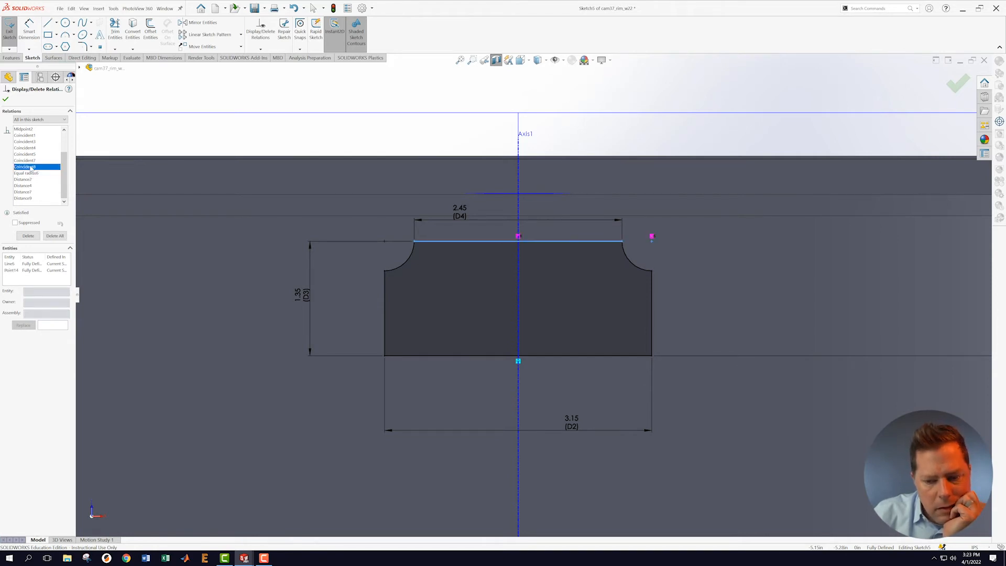
right_click(29, 167)
click(44, 180)
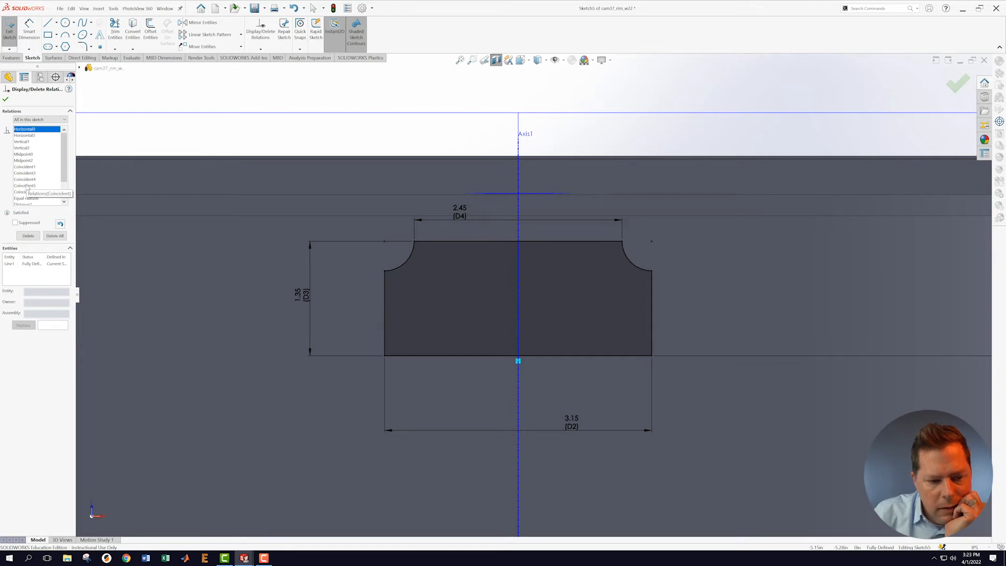
click(26, 186)
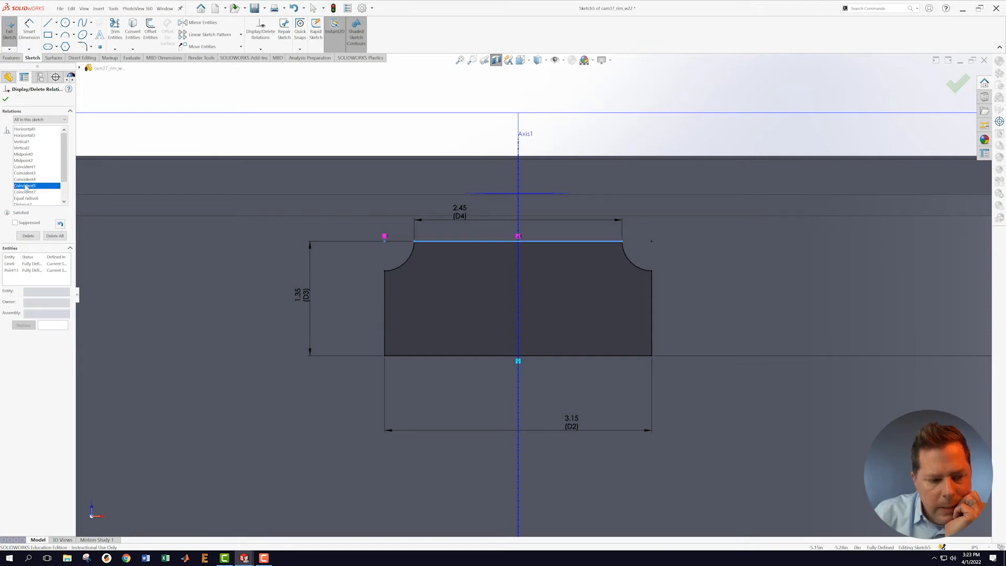
key(Delete)
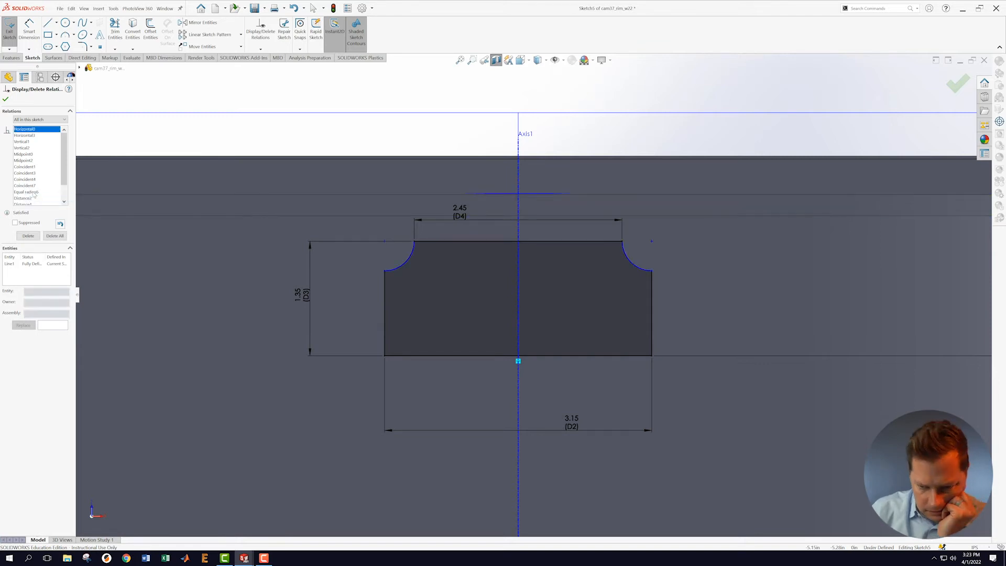
click(29, 29)
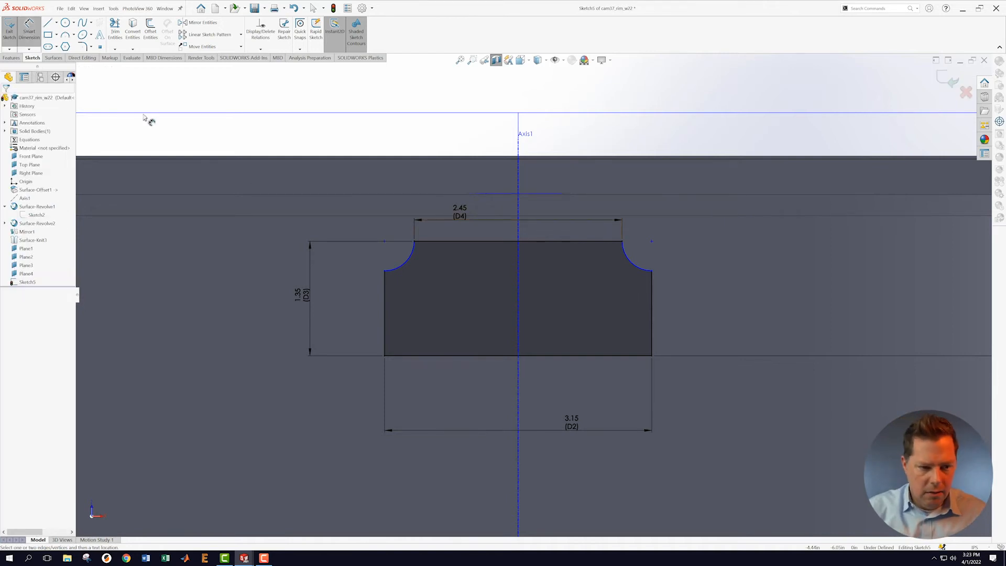
Step: Dimension the profile's right vertical side to 1.20
click(662, 315)
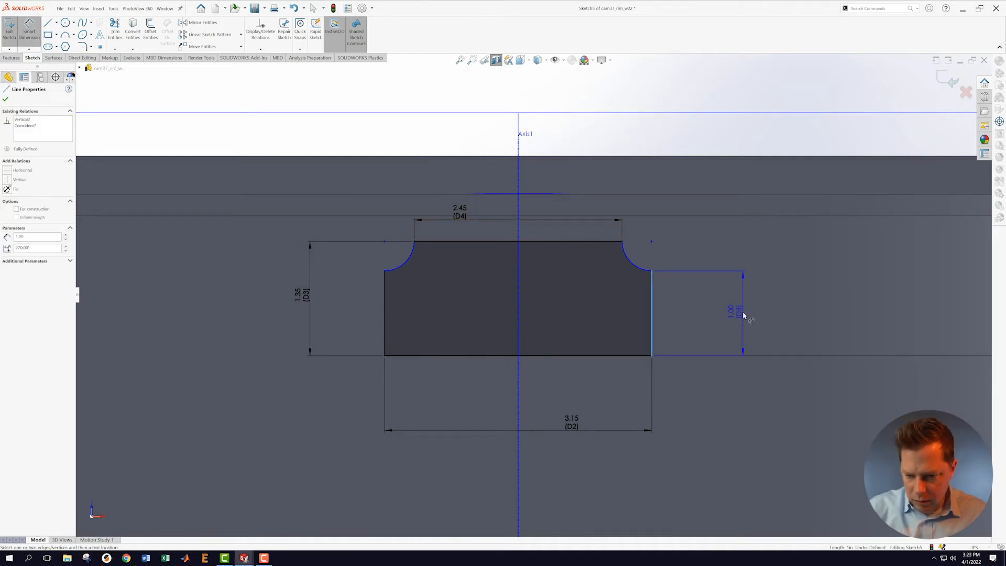
click(744, 315)
text(1.2)
key(Return)
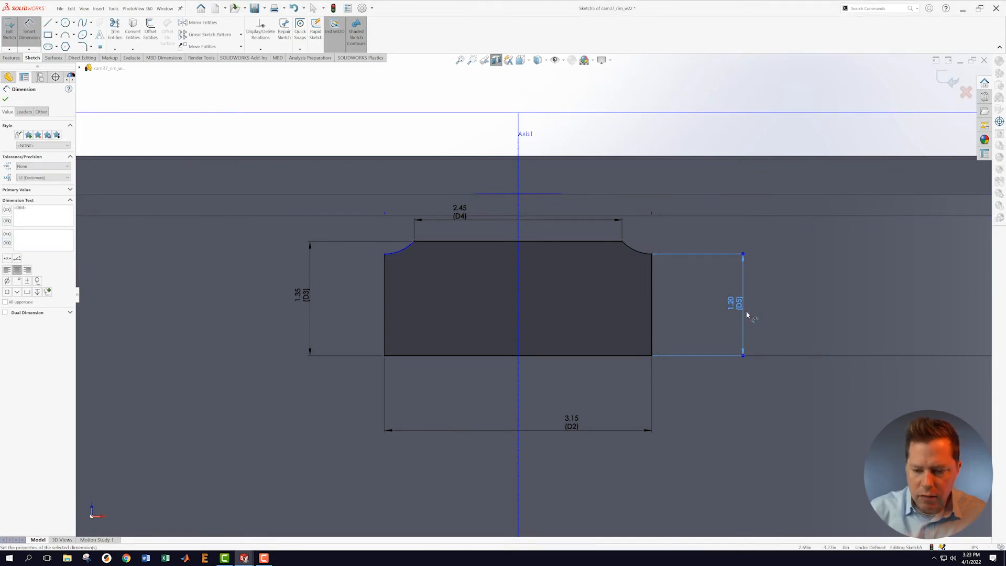
key(Escape)
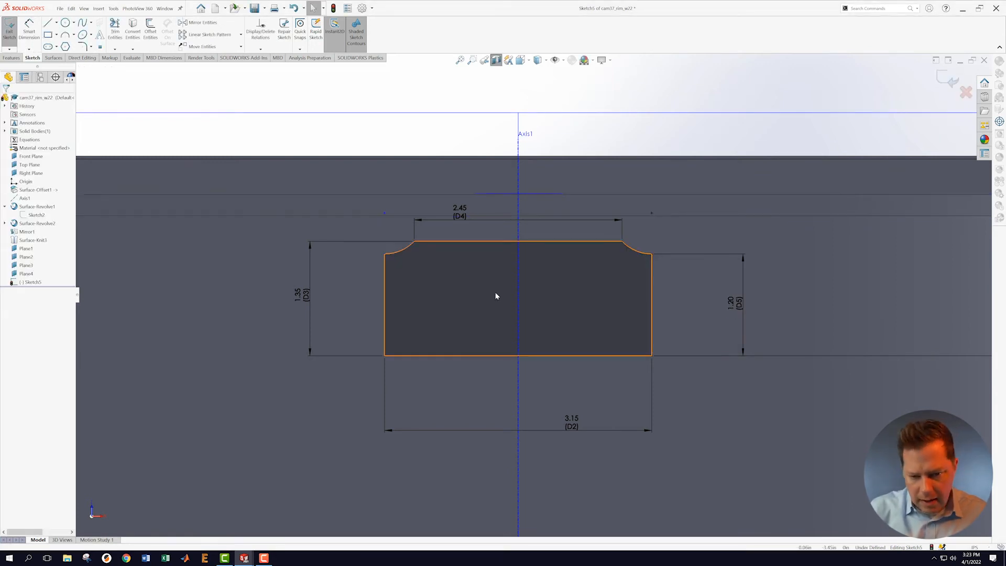
Step: Make both vertical sides equal length and exit Sketch5
click(385, 214)
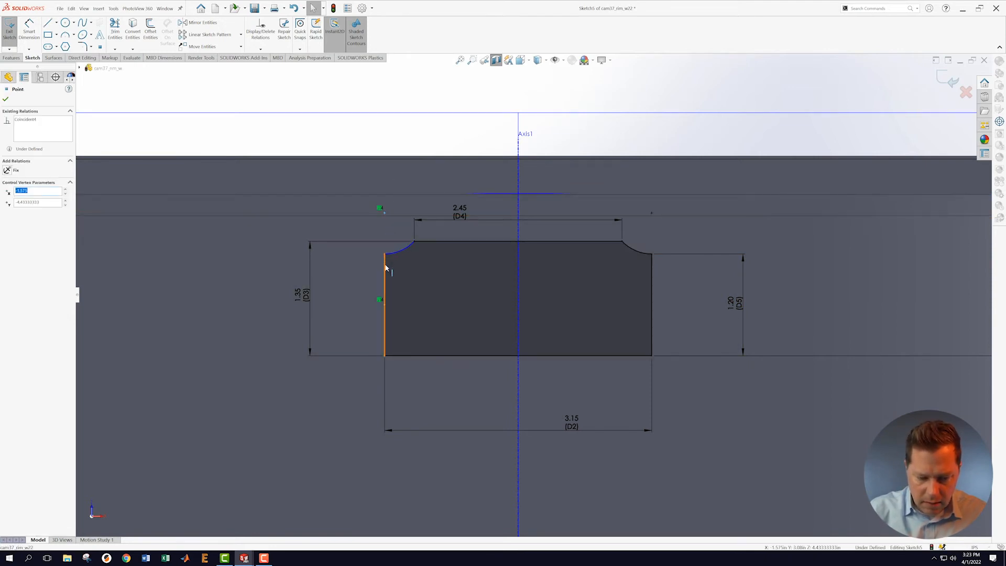
key(Escape)
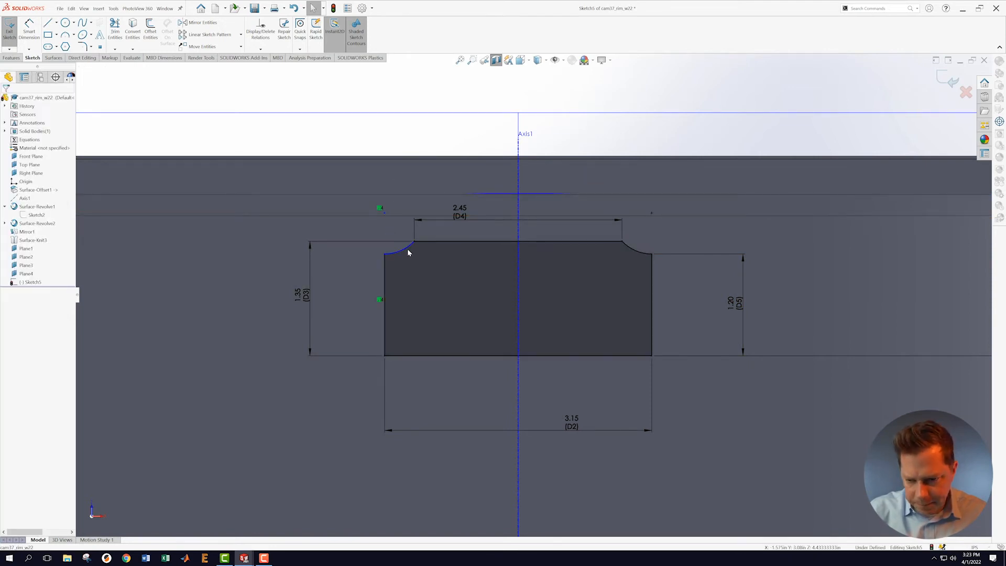
click(386, 289)
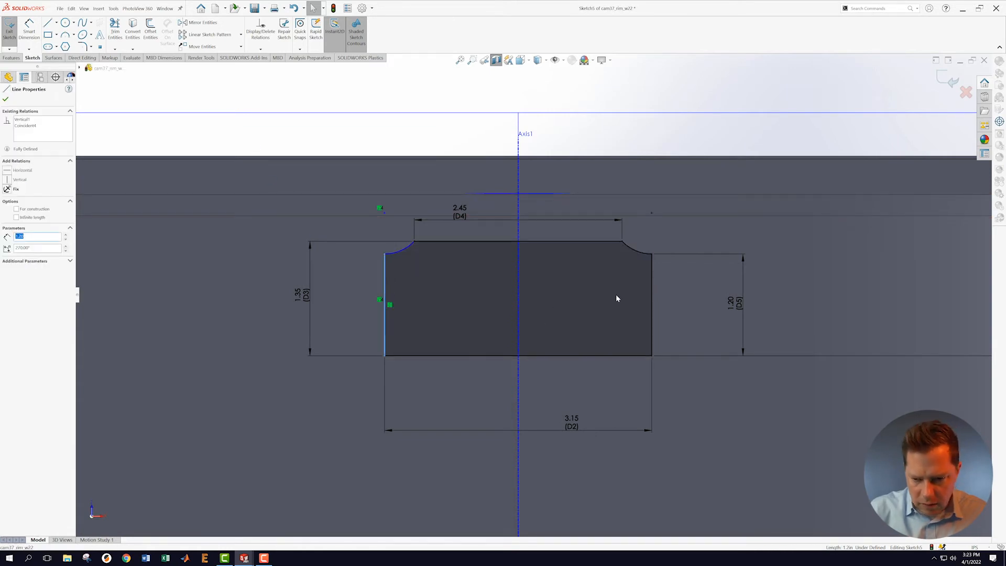
ctrl+click(653, 291)
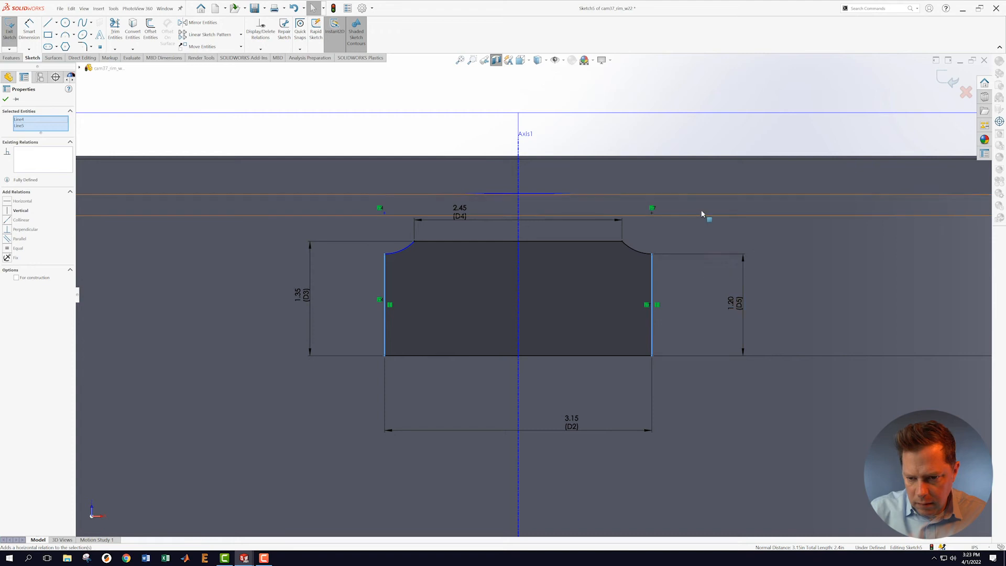
key(Escape)
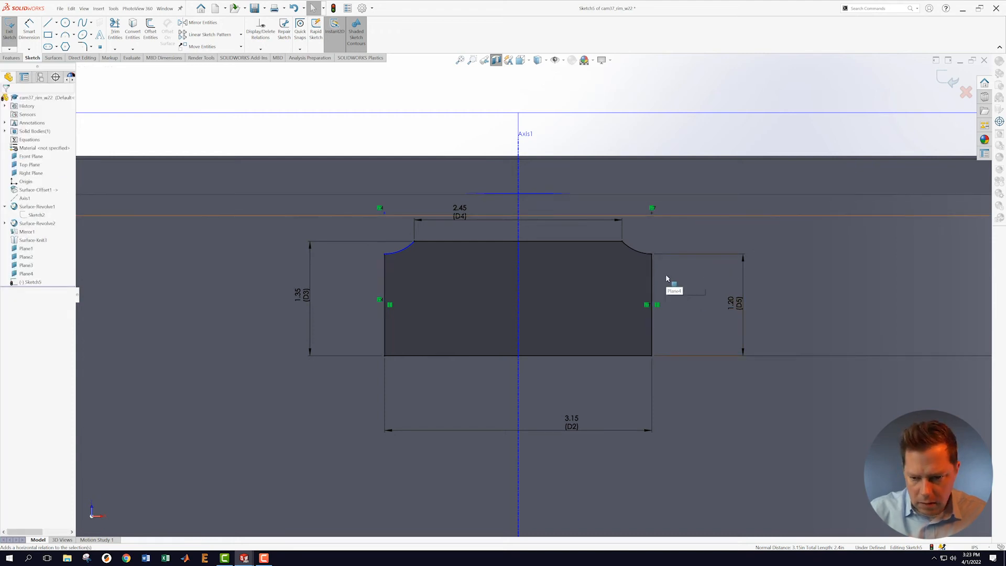
click(653, 283)
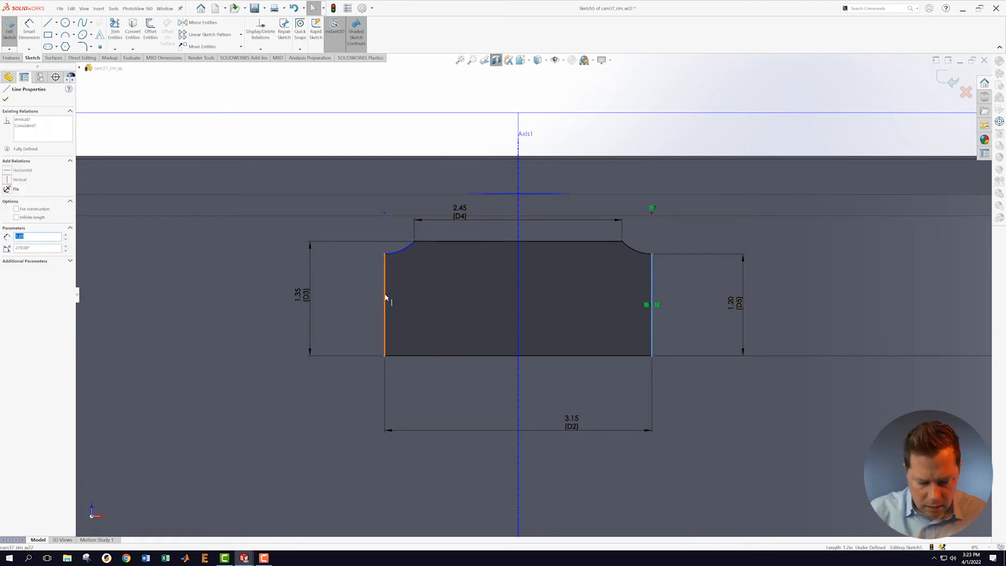
ctrl+click(385, 297)
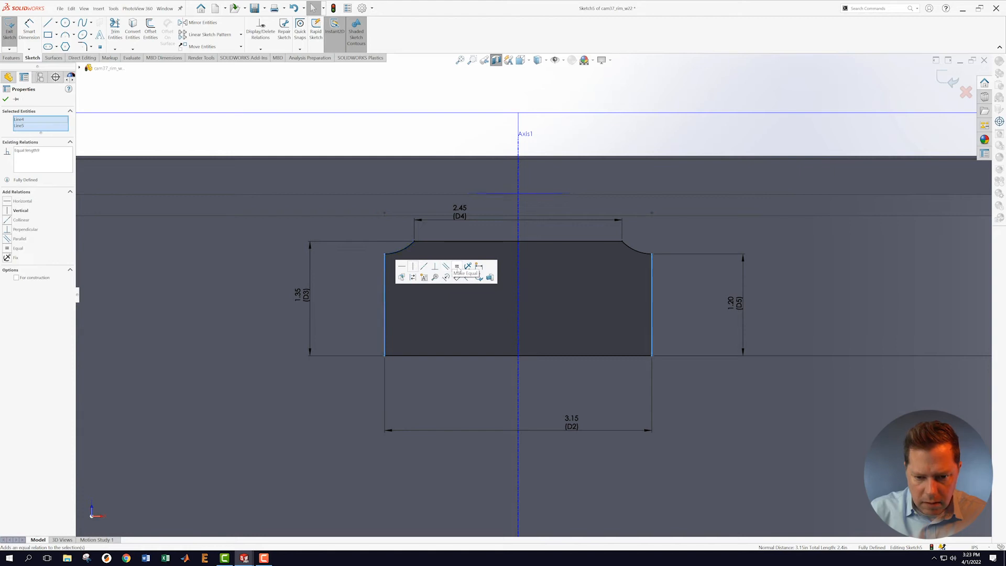
click(457, 267)
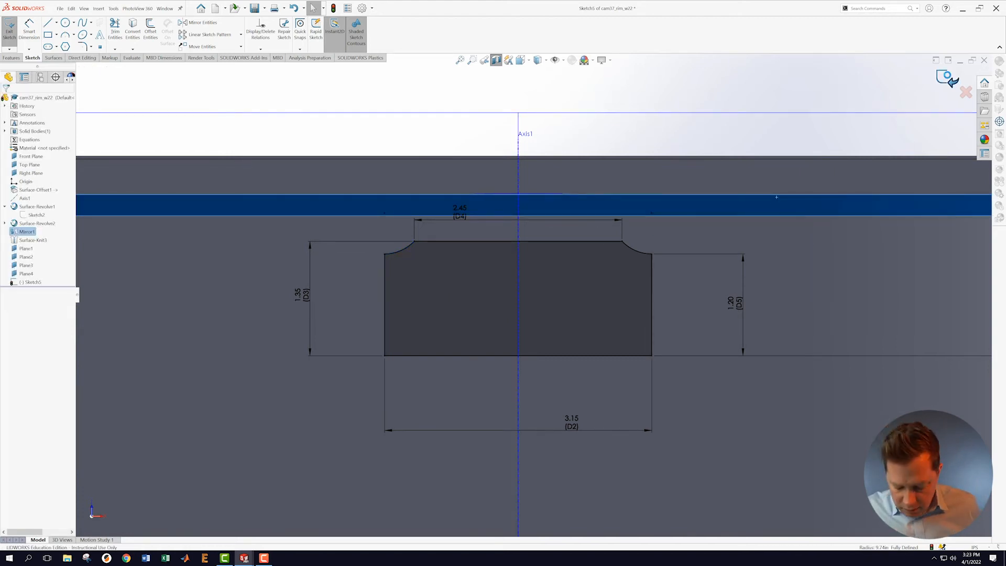
click(948, 80)
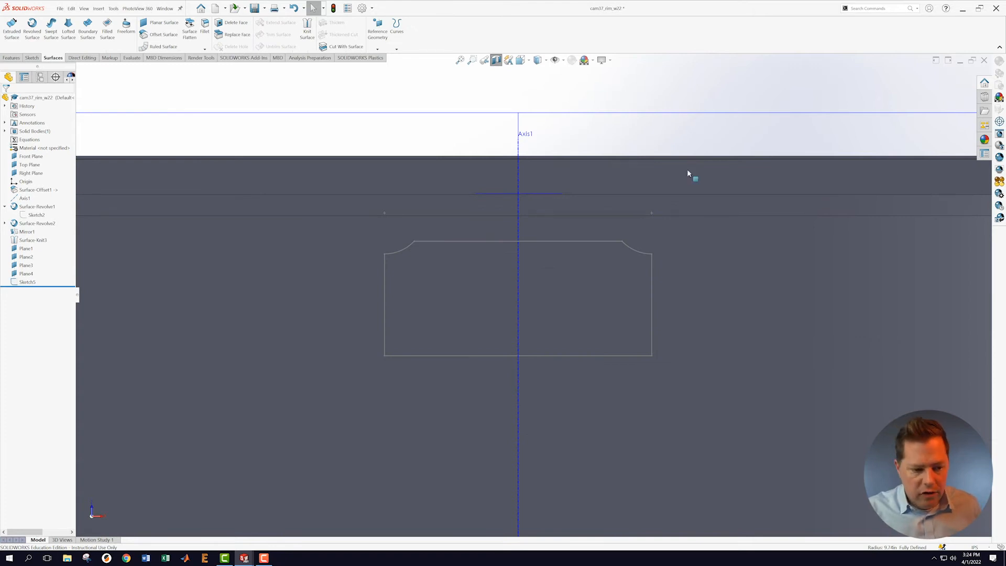
Step: Reframe the sectioned rim in 3D and bring up Plane1's context menu
key(f)
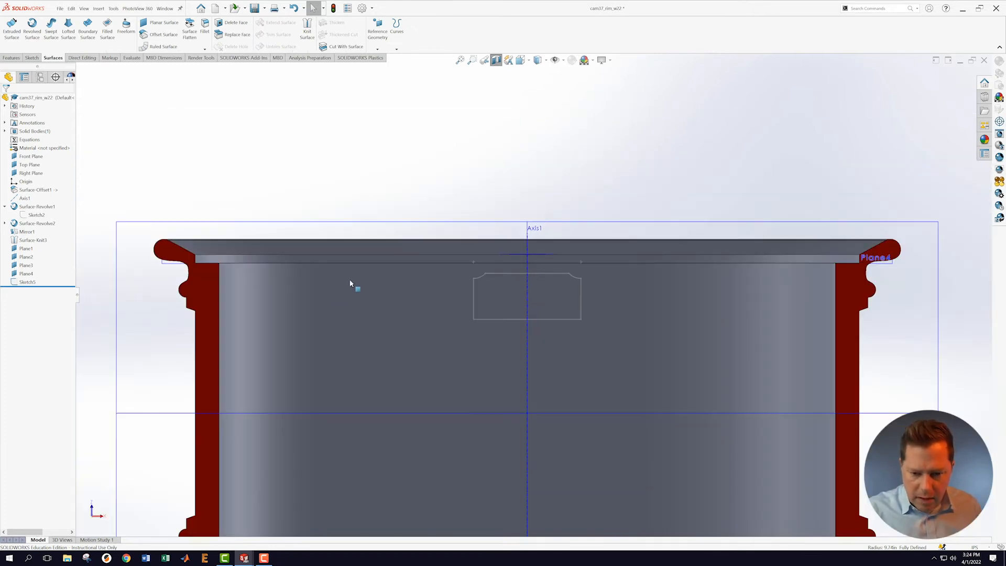
middle_drag(418, 288, 447, 335)
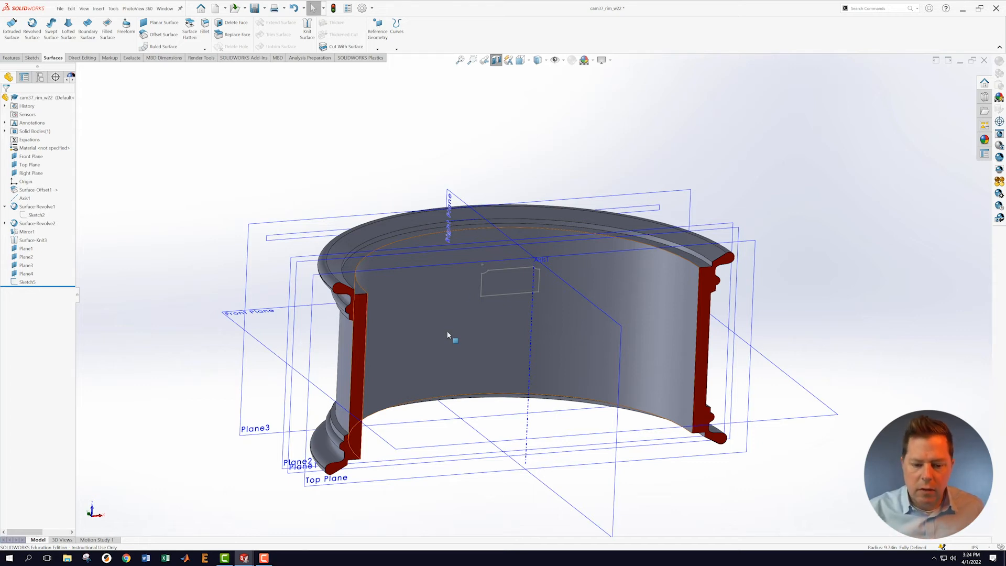
scroll(544, 283, up, 3)
middle_drag(733, 260, 676, 224)
scroll(601, 260, down, 5)
right_click(567, 260)
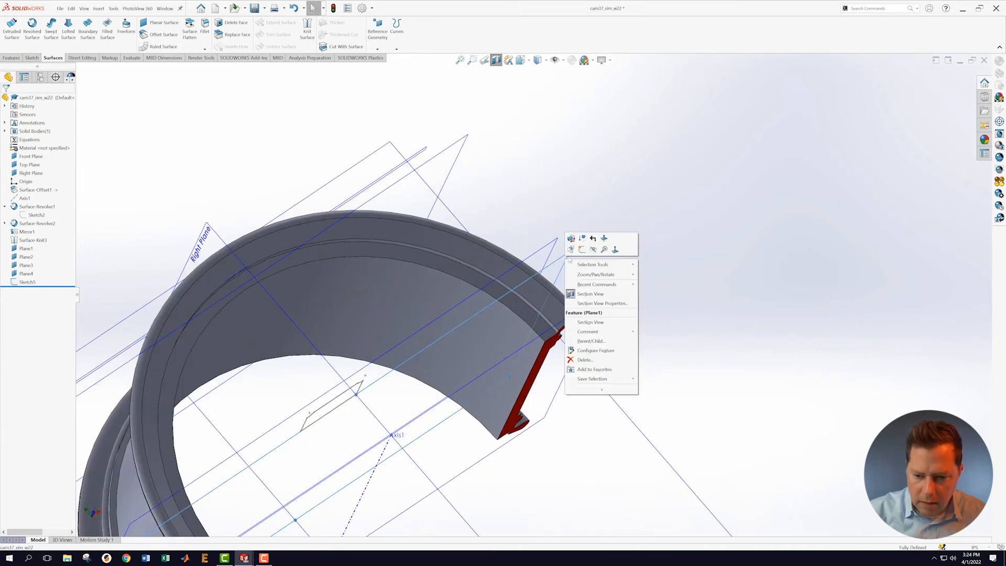
Step: Start a new sketch on Plane1 and view it normal, flipped to the sectioned side
click(583, 250)
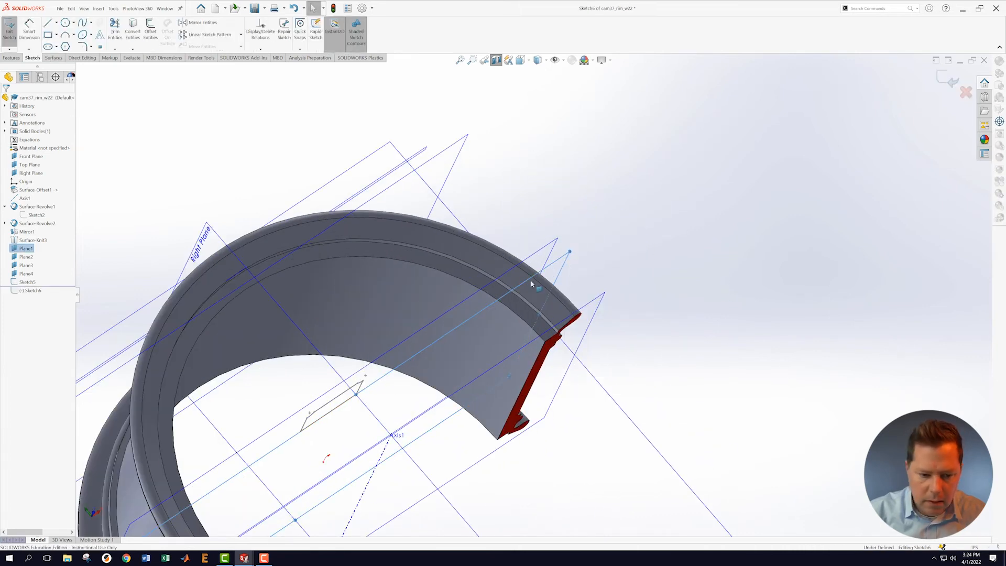
right_click(33, 291)
click(47, 282)
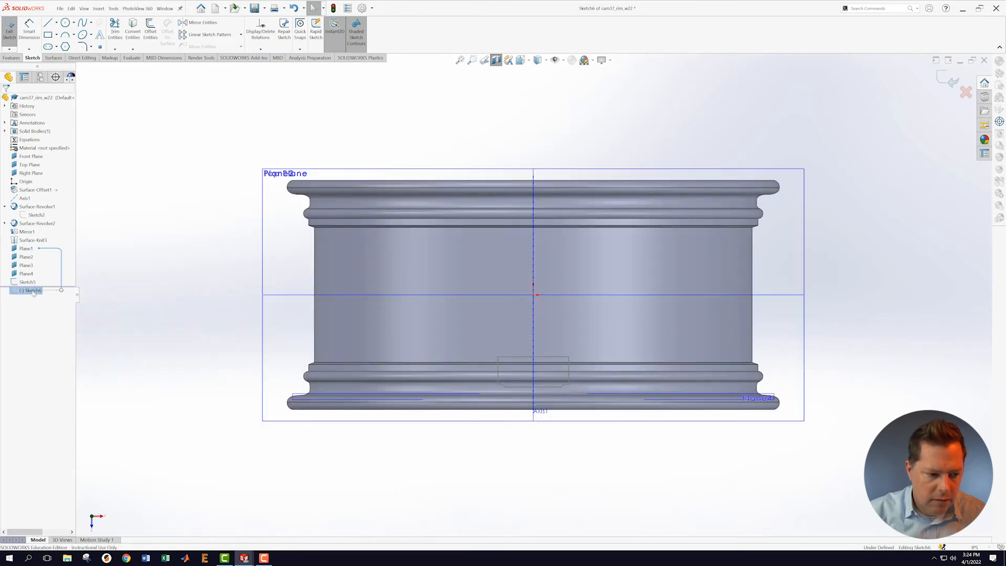
right_click(36, 290)
click(49, 282)
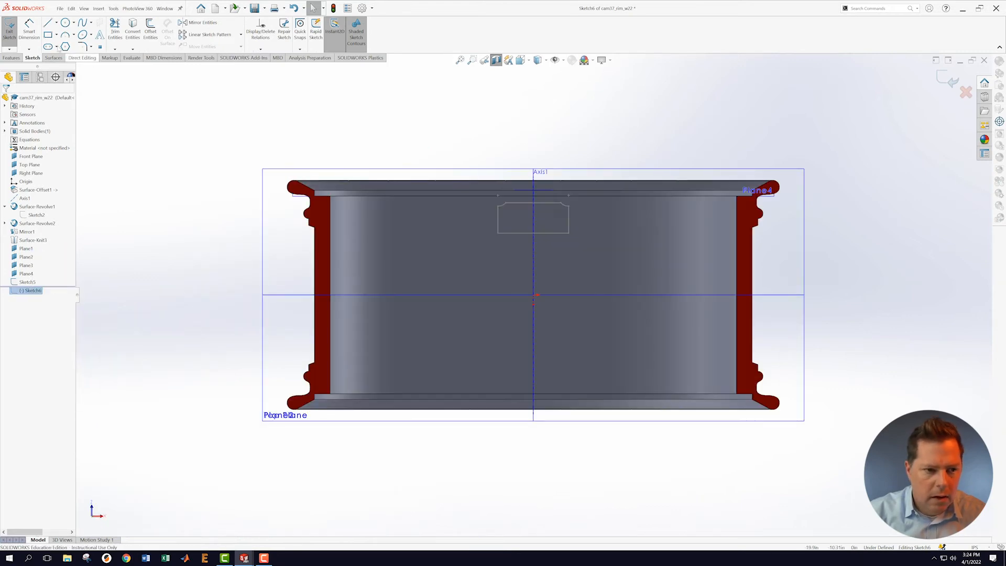
Step: Convert Sketch5's rectangle edges and corner arcs into Sketch6, then orbit to an angled view
click(133, 31)
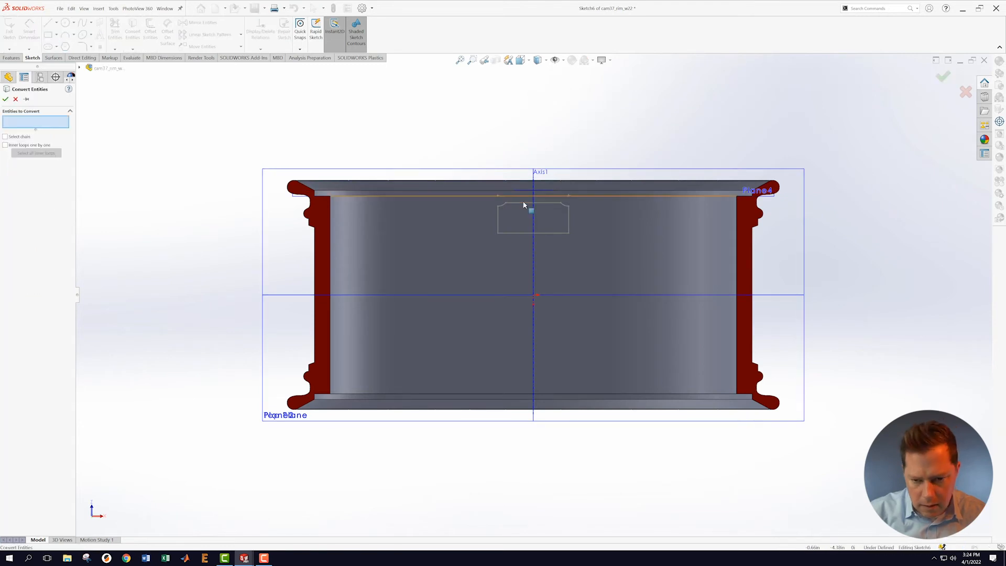
click(522, 204)
click(501, 206)
click(499, 225)
click(556, 230)
click(569, 222)
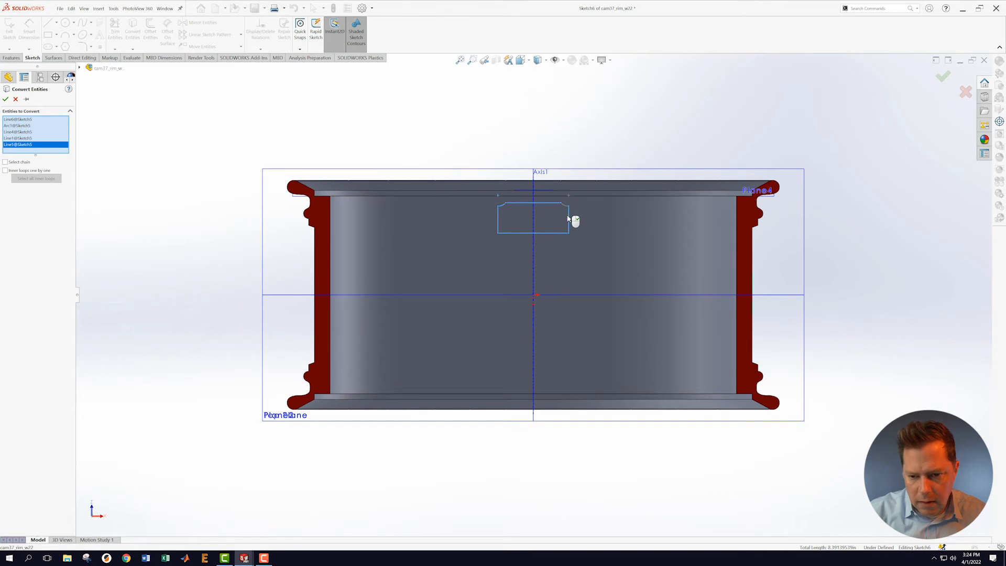
click(566, 206)
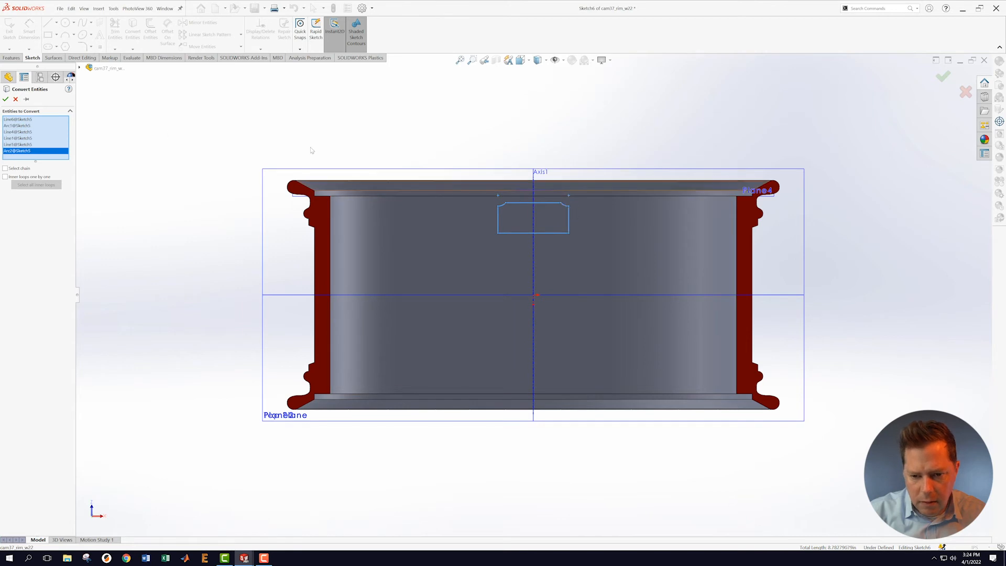
click(5, 99)
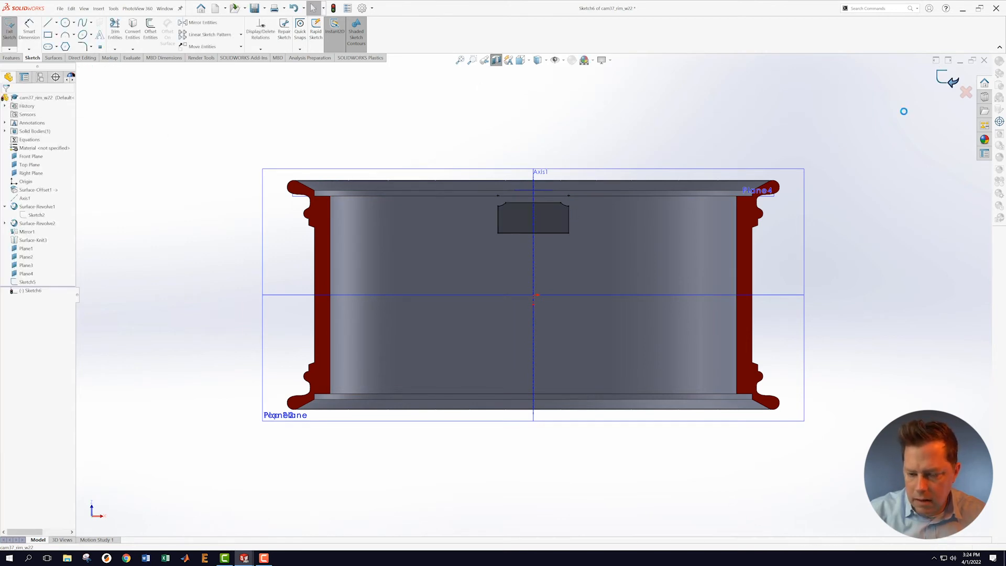
scroll(543, 153, up, 3)
mouse_move(543, 153)
middle_down()
mouse_move(526, 180)
mouse_move(544, 213)
middle_up()
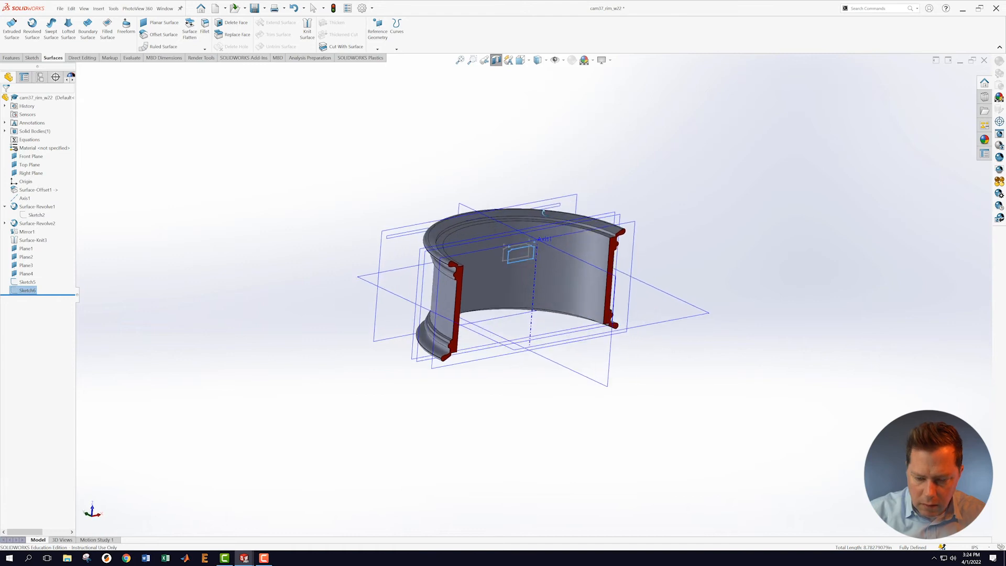
Step: Orbit the rim to a steeper angle and start a new sketch on Plane3
click(674, 208)
scroll(621, 170, down, 1)
mouse_move(676, 152)
middle_down()
mouse_move(674, 242)
mouse_move(694, 312)
mouse_move(665, 201)
middle_up()
scroll(527, 167, down, 5)
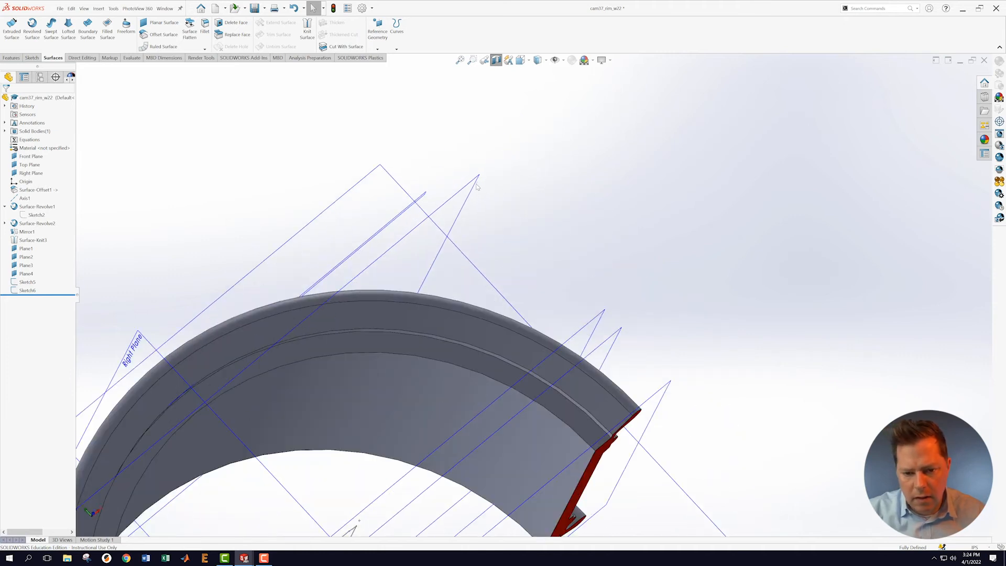
right_click(477, 183)
click(489, 174)
Step: View Sketch7 normal to its plane, flipped to face it from the sectioned side
drag(35, 299, 29, 296)
right_click(31, 300)
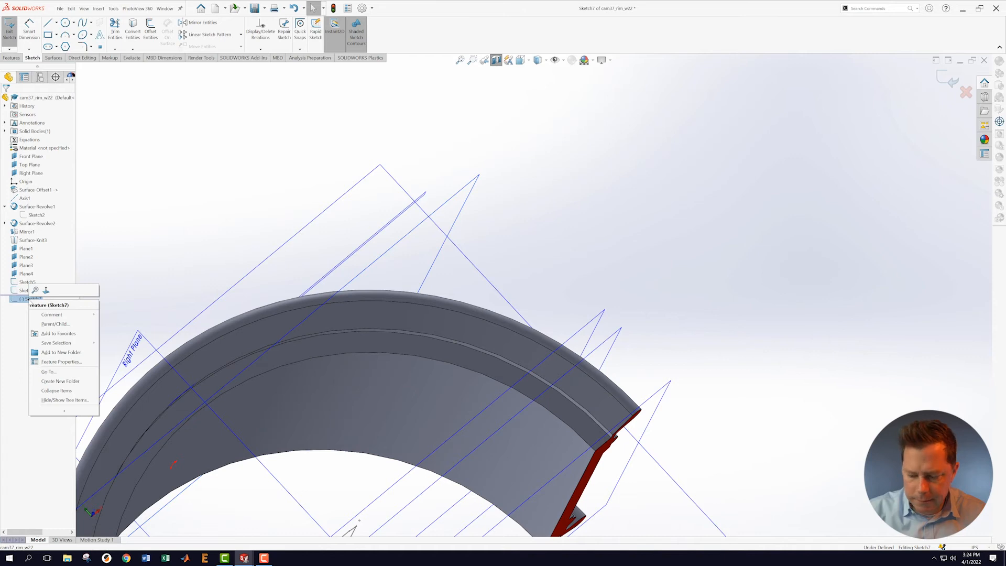
click(46, 291)
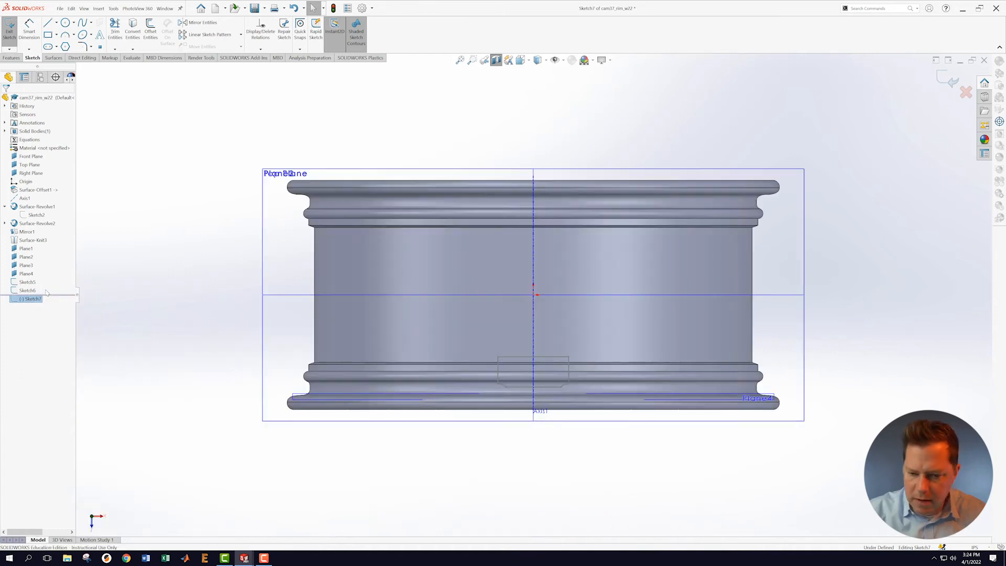
right_click(32, 300)
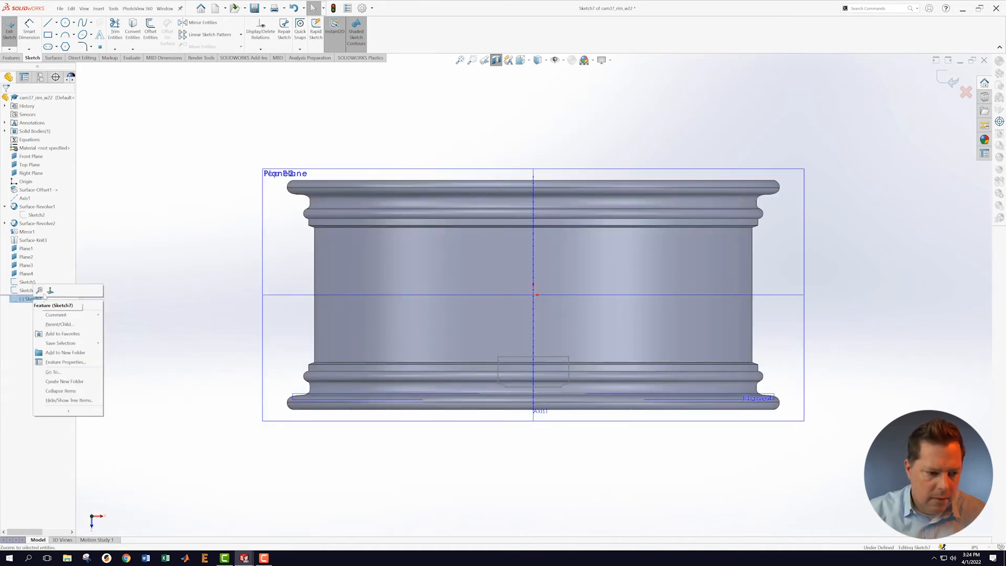
click(46, 291)
scroll(557, 218, down, 4)
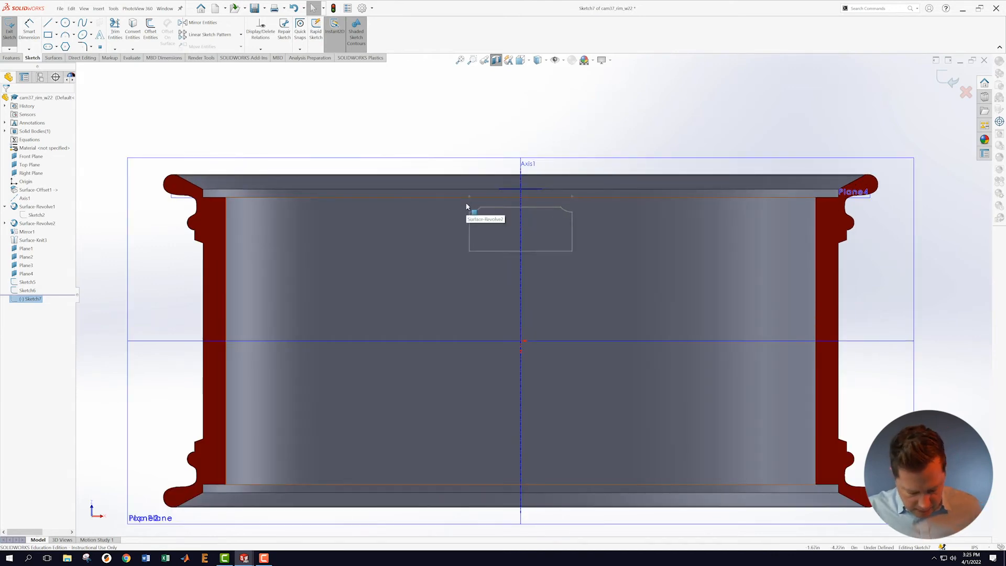
Step: Draw a horizontal line above the rectangle with its midpoint on Right Plane
click(48, 23)
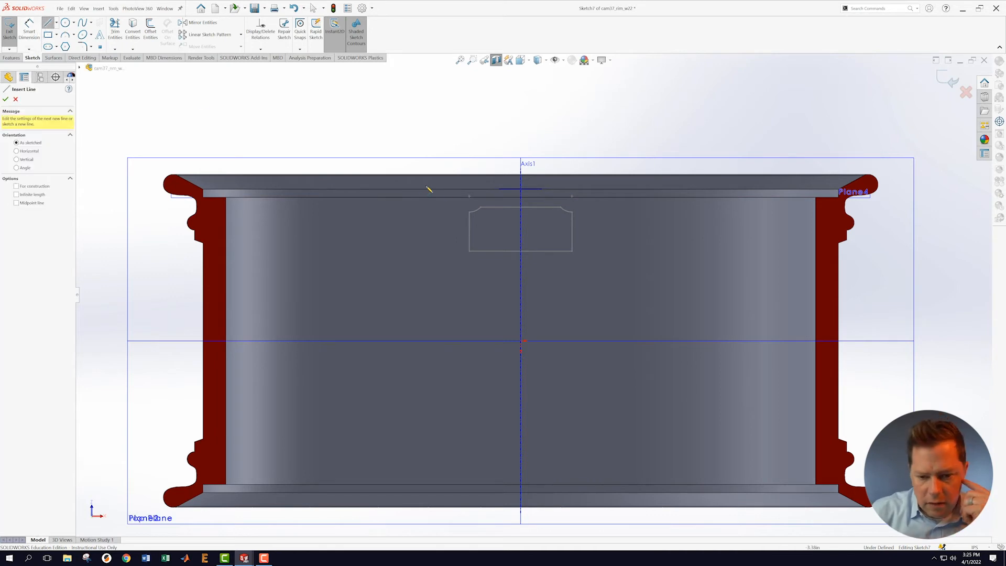
scroll(533, 232, down, 2)
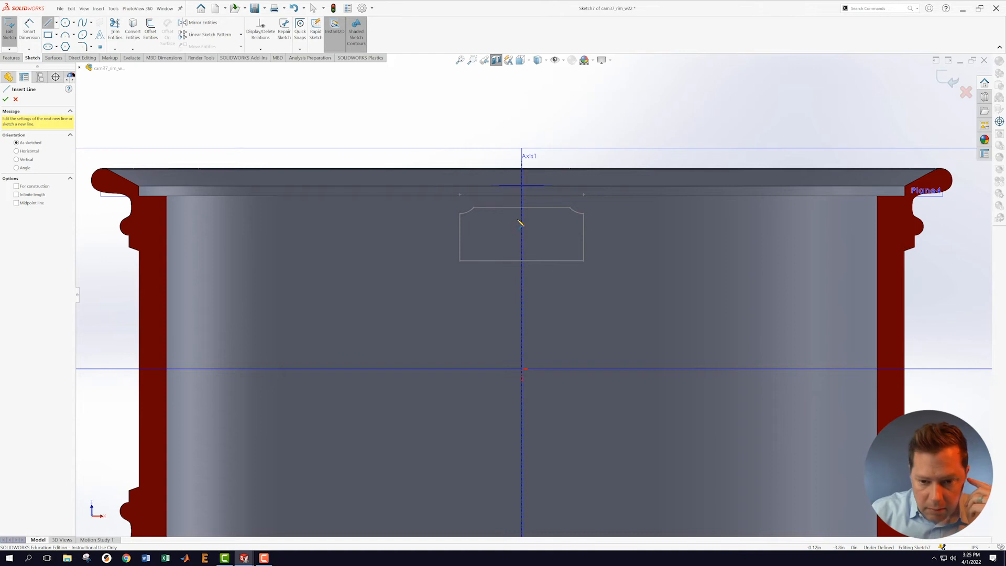
click(451, 202)
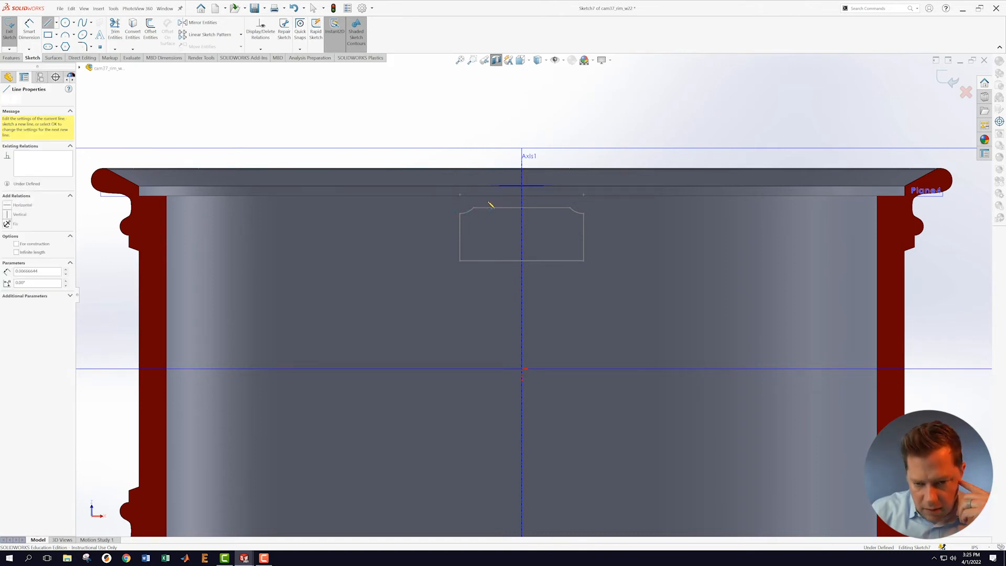
click(547, 202)
key(Escape)
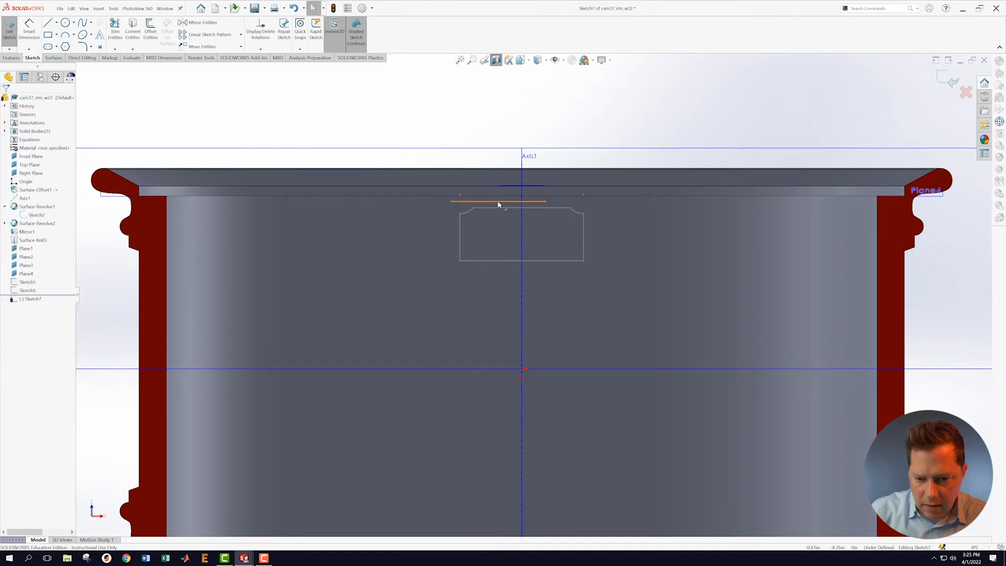
click(498, 202)
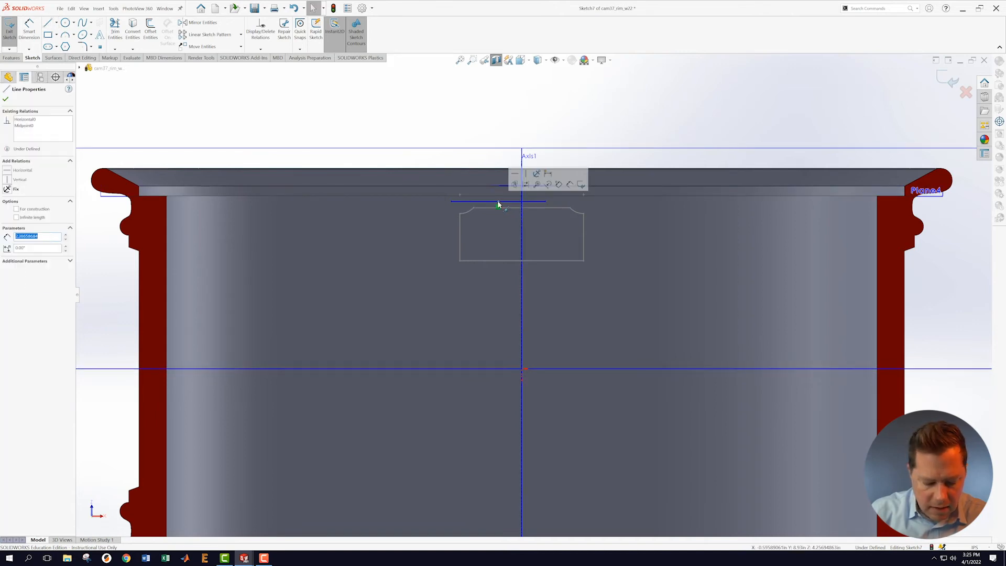
ctrl+click(521, 159)
click(538, 128)
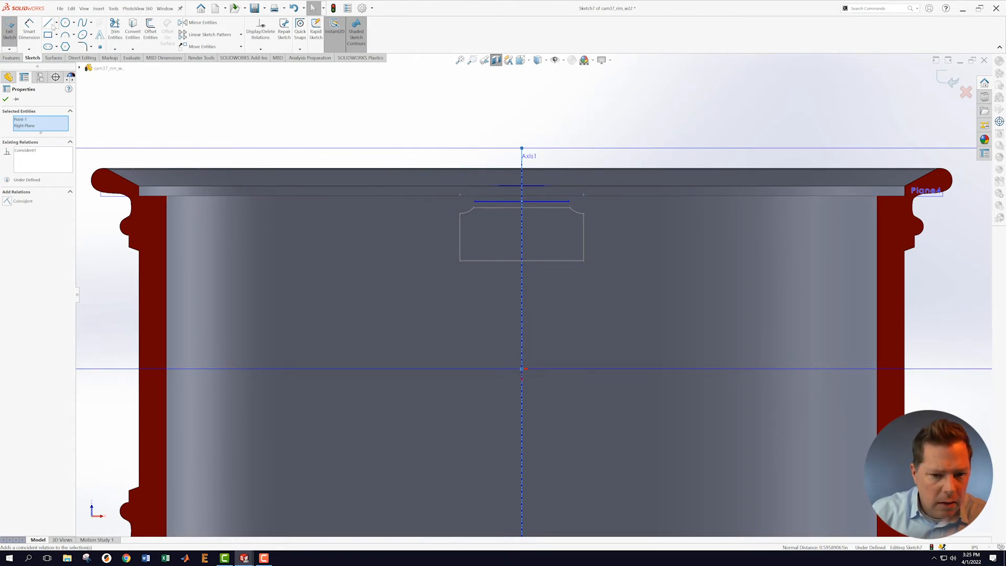
Step: Draw a short line above the rim top, centred on Right Plane
key(l)
click(477, 159)
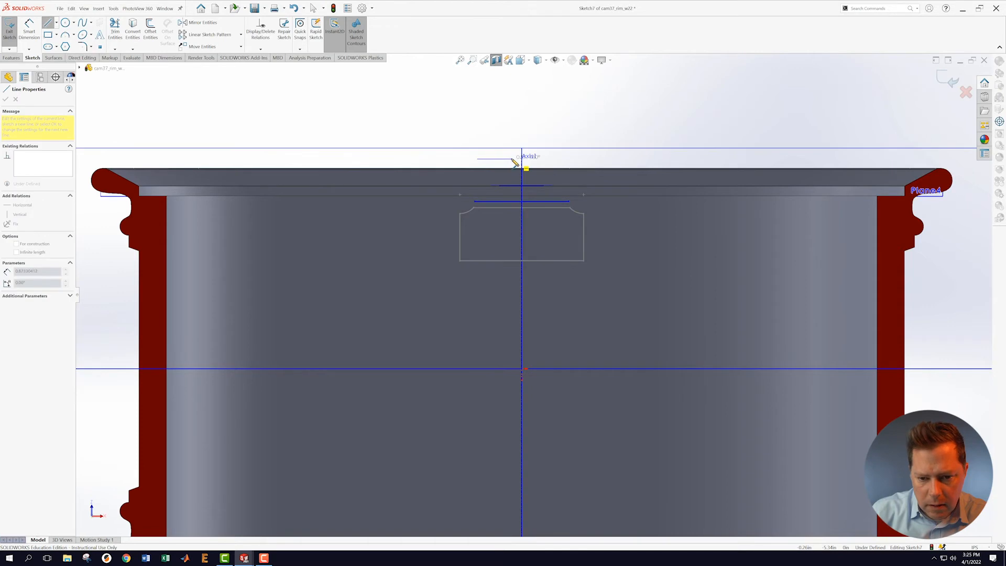
click(512, 159)
key(Escape)
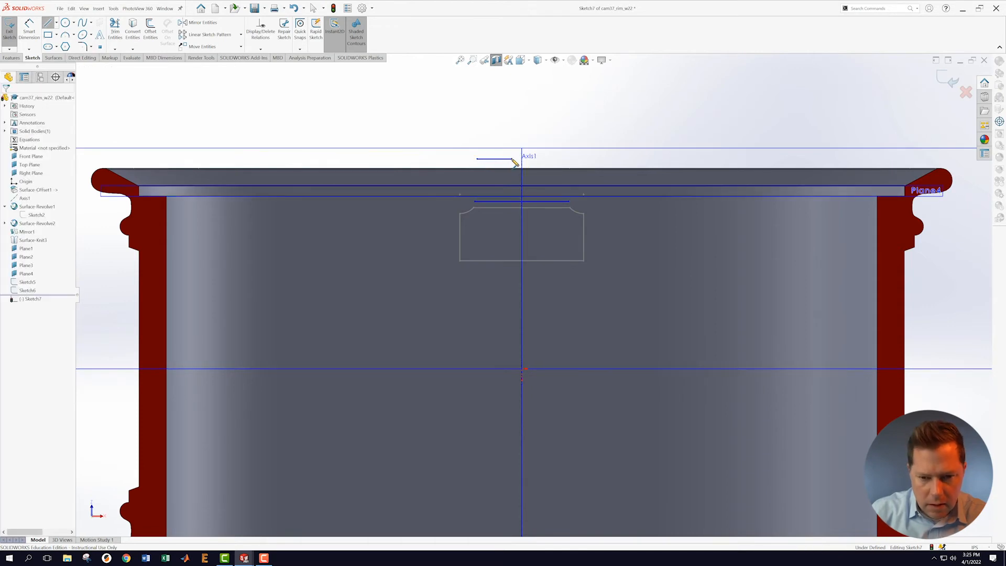
click(495, 160)
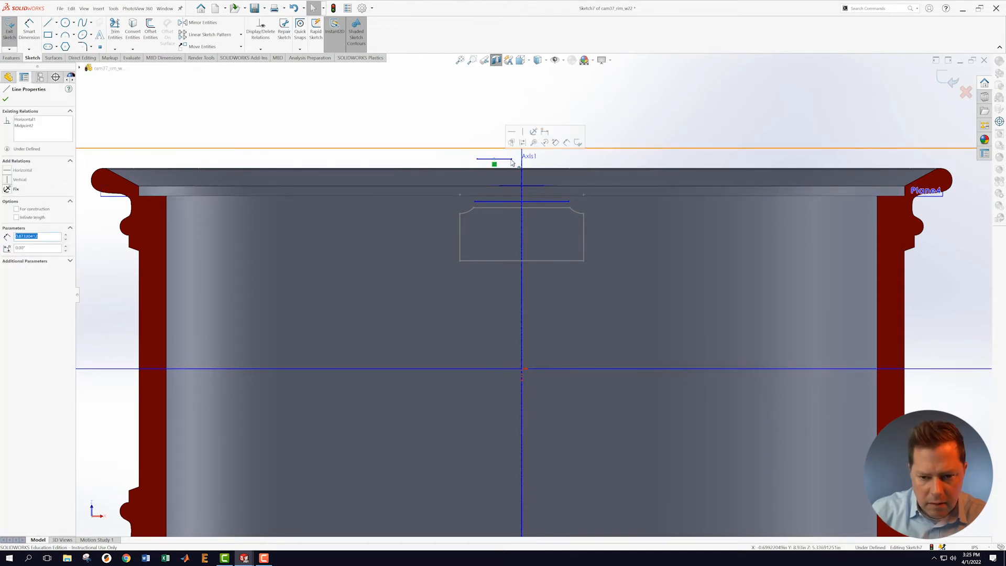
ctrl+click(523, 154)
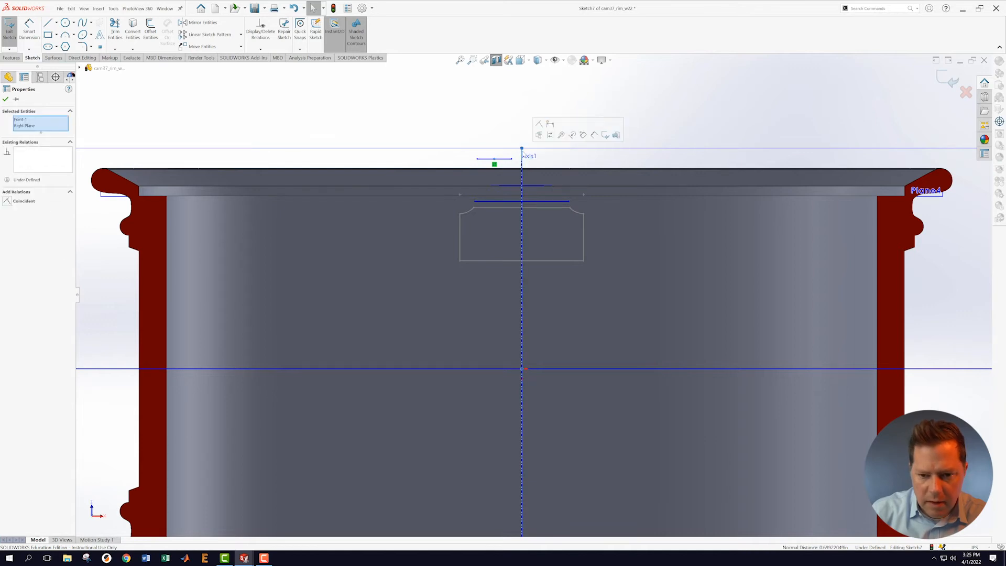
click(540, 125)
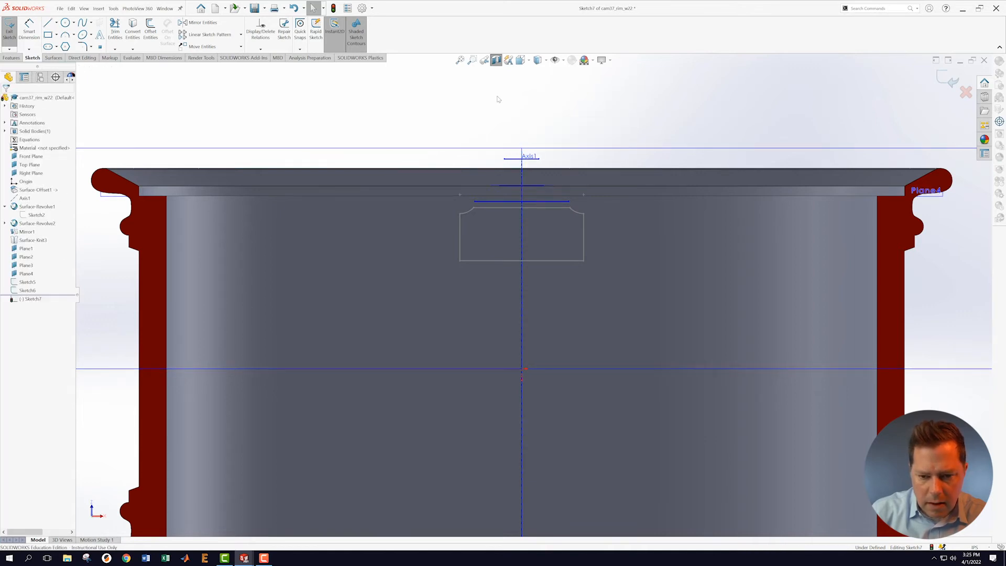
Step: Draw vertical legs up from both ends of the horizontal line and make them equal
key(l)
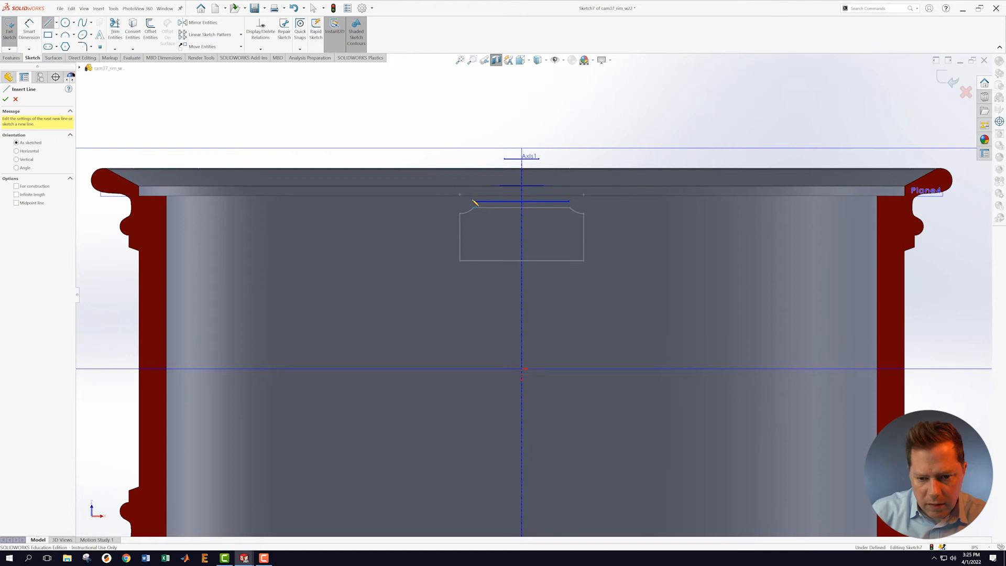
drag(474, 202, 475, 182)
key(Escape)
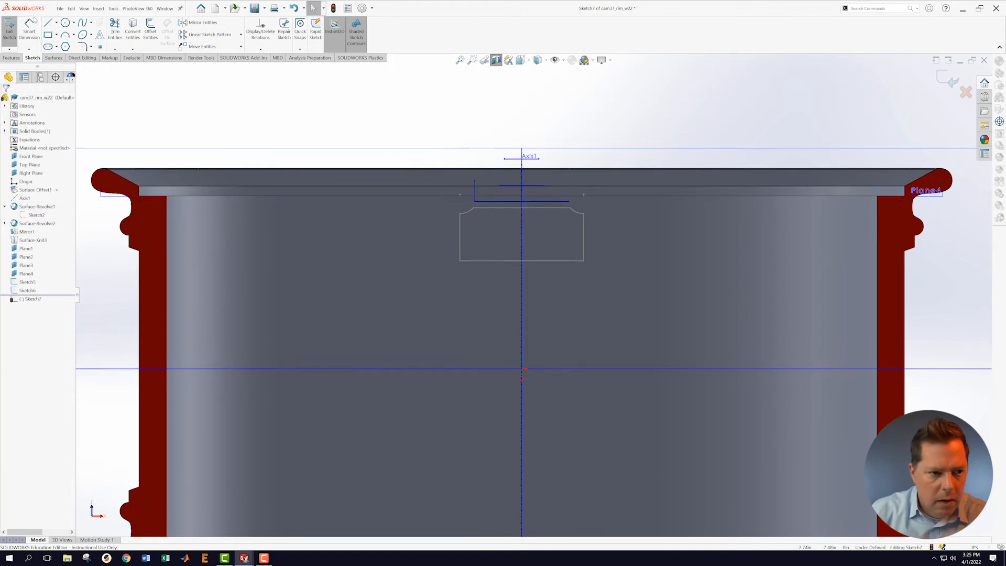
click(47, 24)
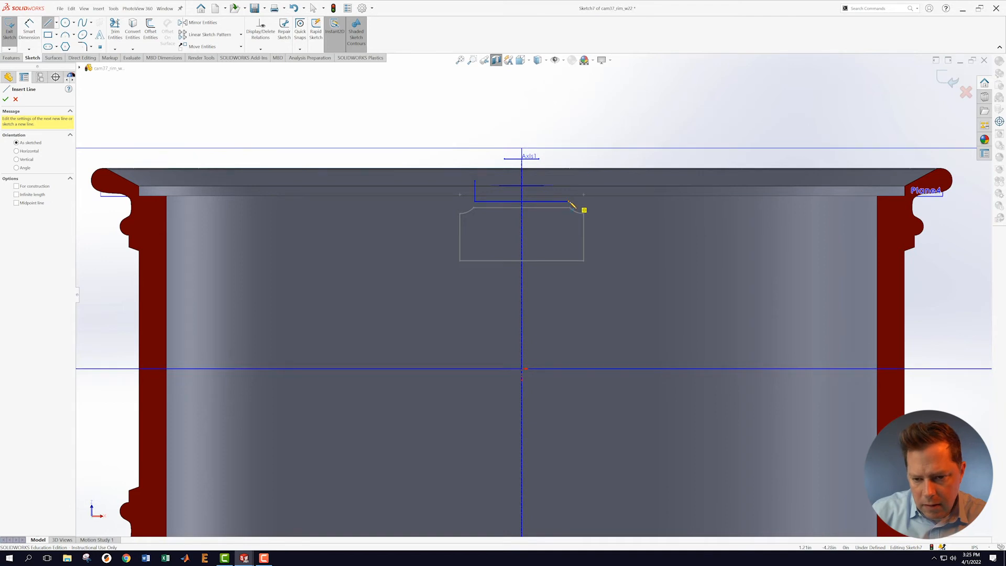
drag(570, 200, 569, 181)
key(Escape)
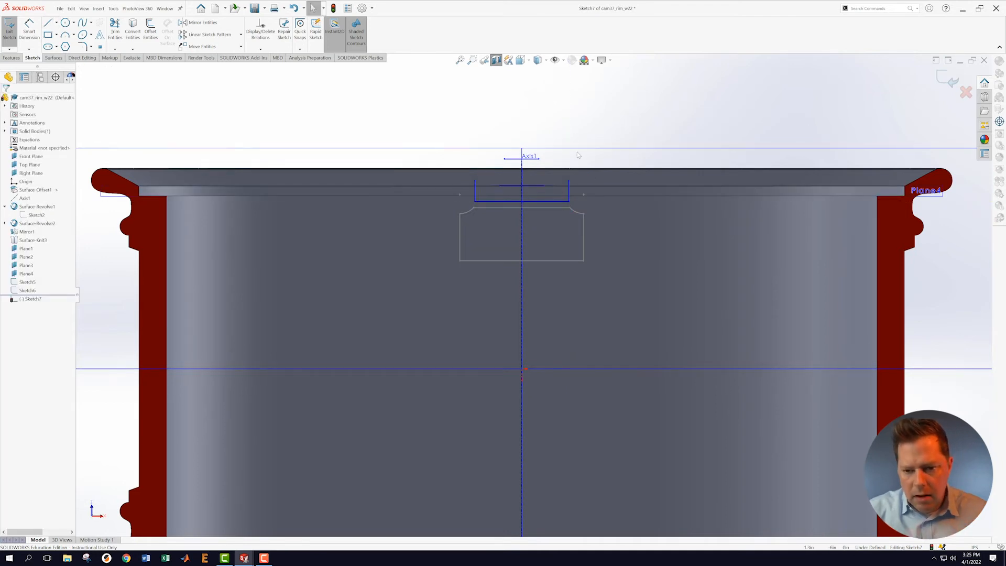
click(569, 191)
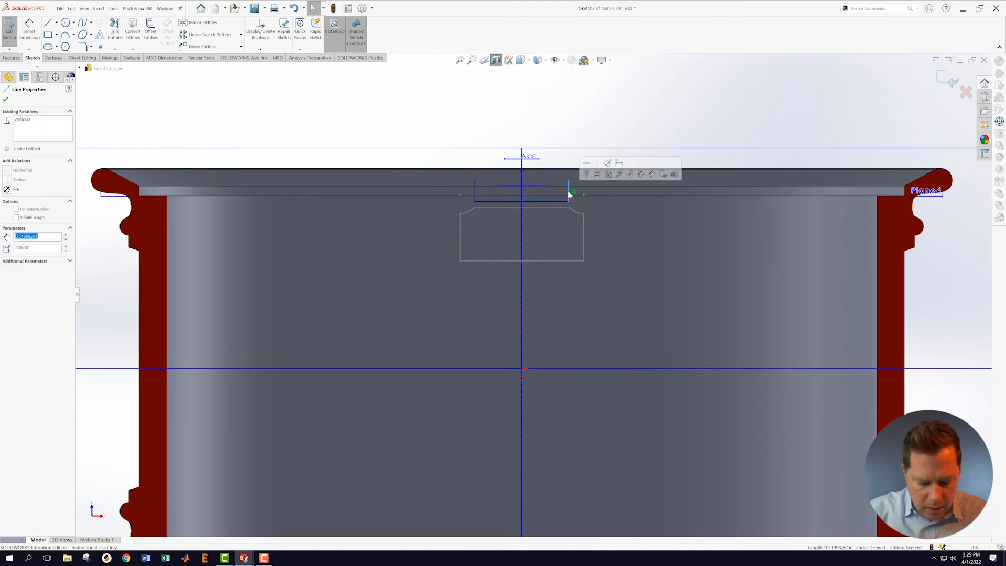
ctrl+click(475, 192)
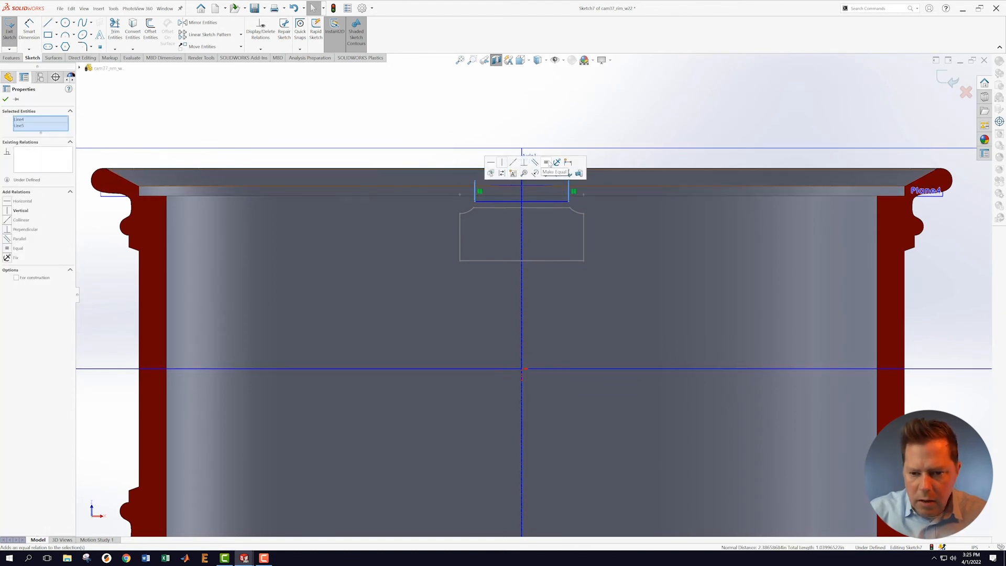
click(570, 104)
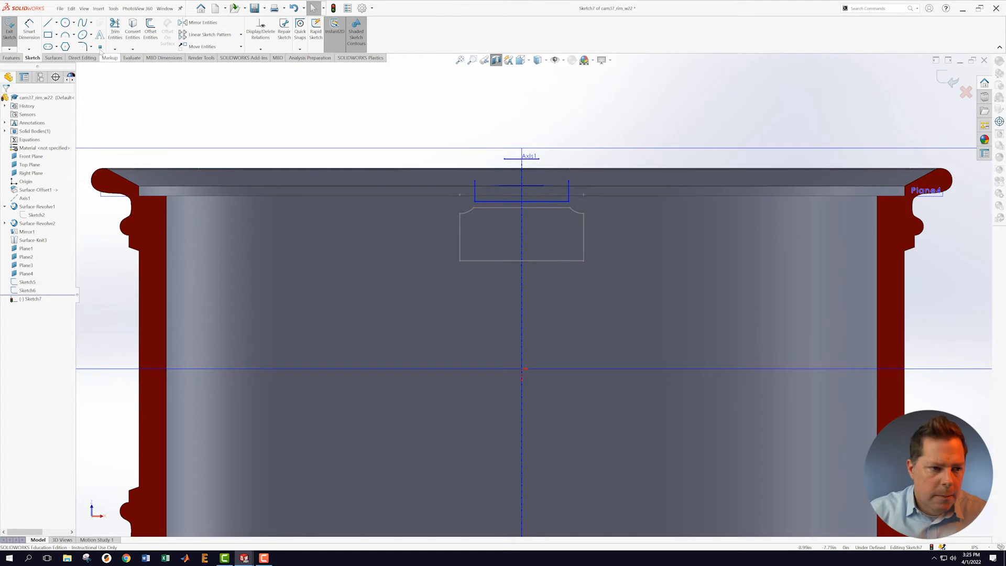
Step: Draw two 3 Point Arcs joining the side-leg tops to the short top line's ends
click(67, 35)
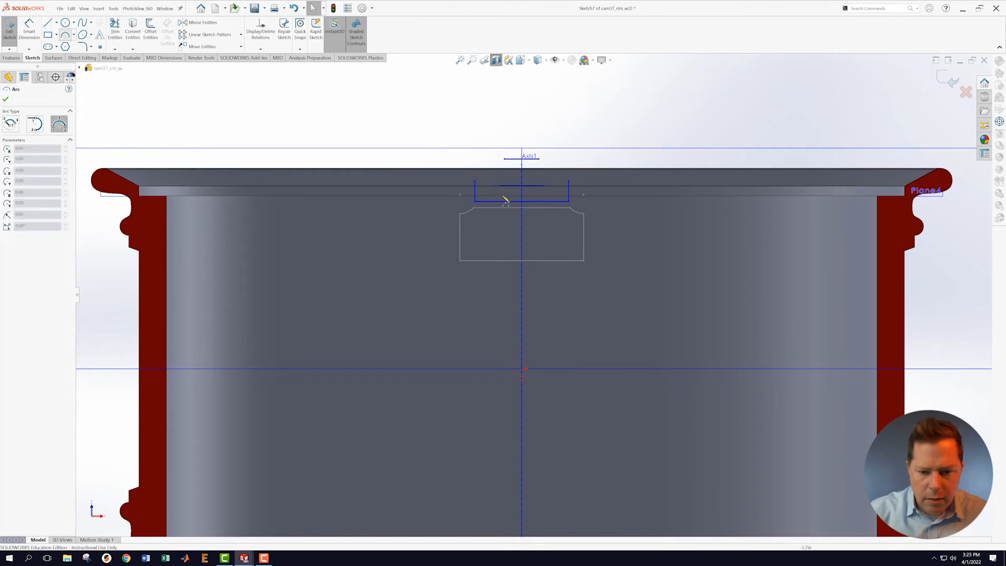
click(475, 181)
click(504, 159)
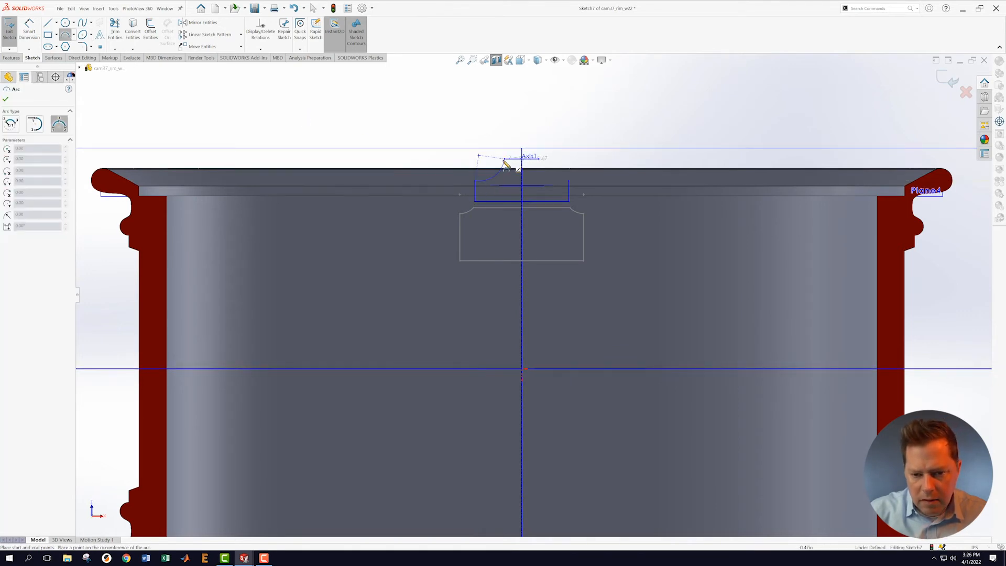
key(Escape)
key(Escape)
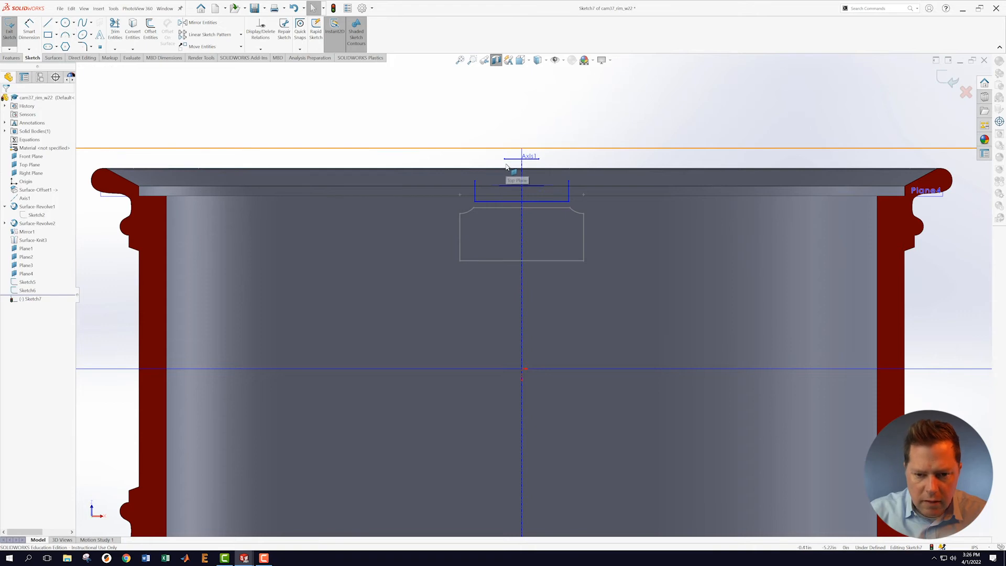
click(65, 35)
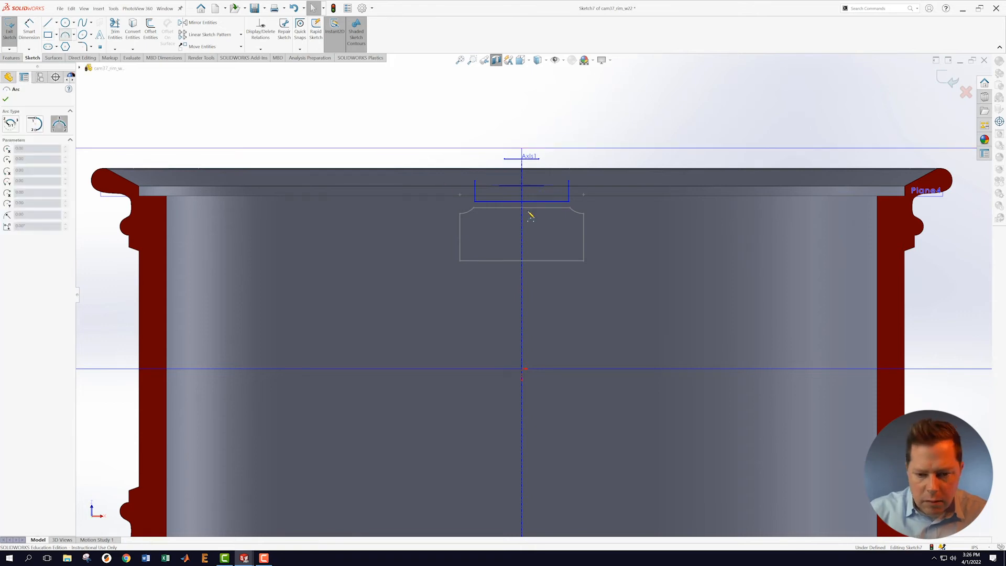
click(475, 181)
click(504, 159)
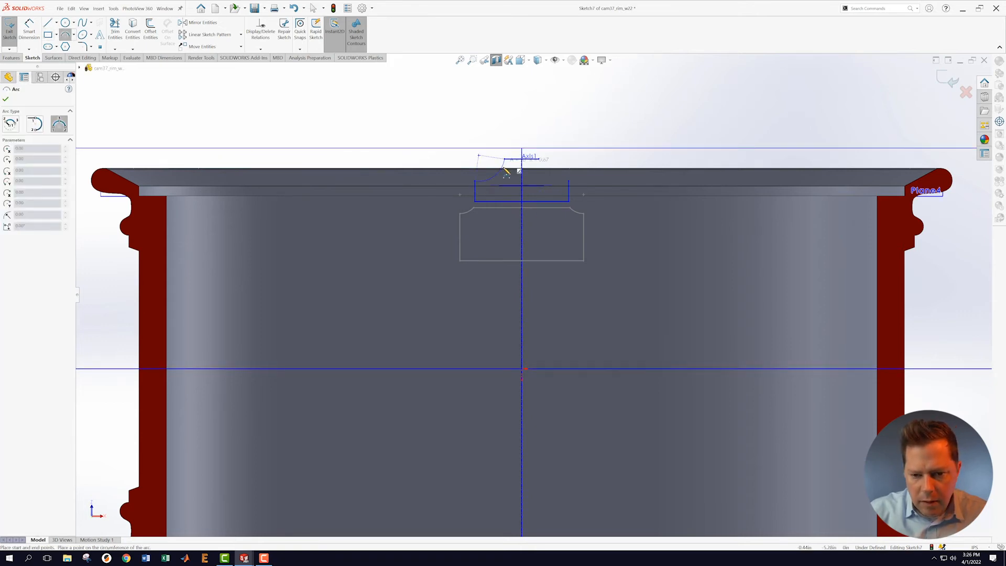
key(Escape)
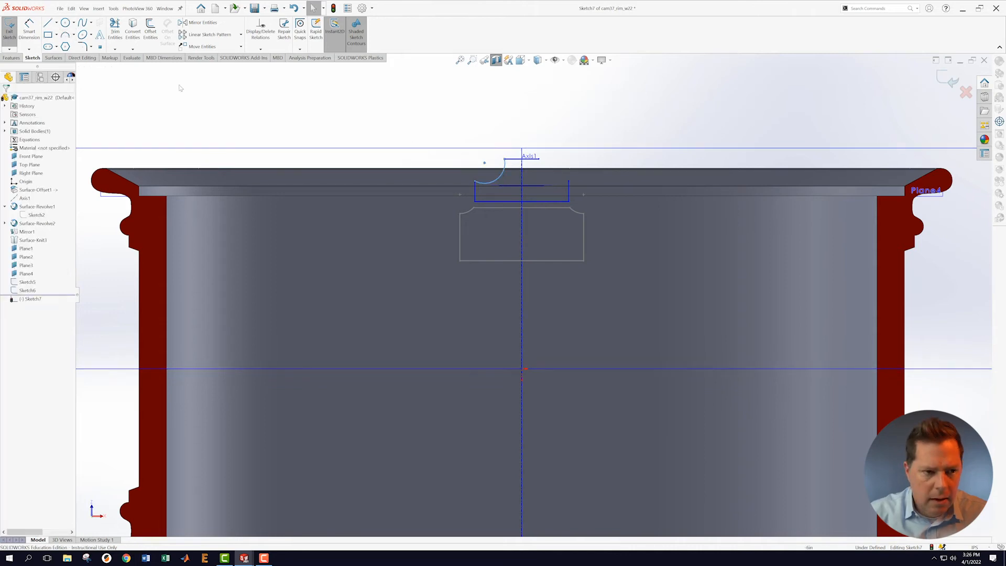
click(65, 35)
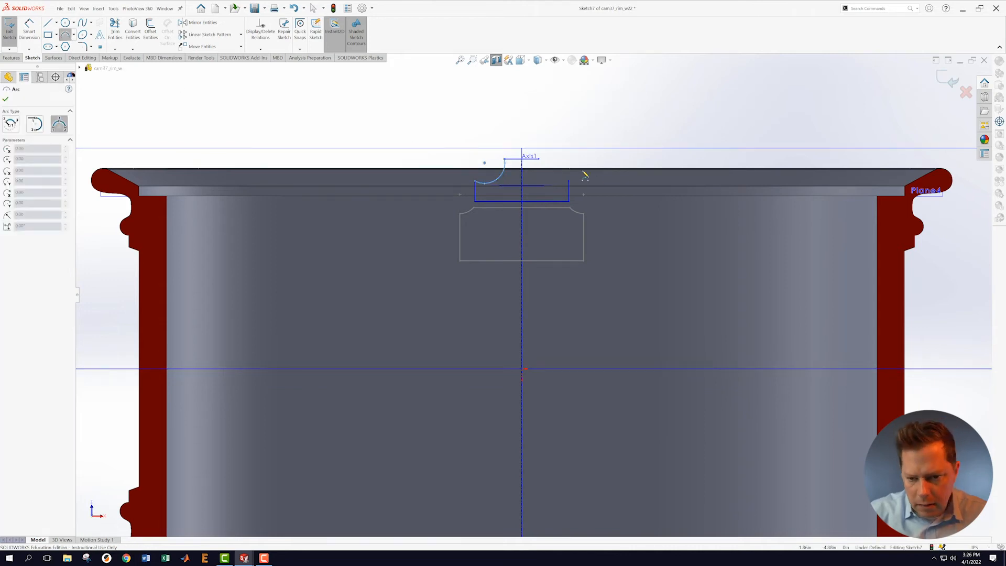
click(538, 159)
click(569, 183)
click(550, 183)
key(Escape)
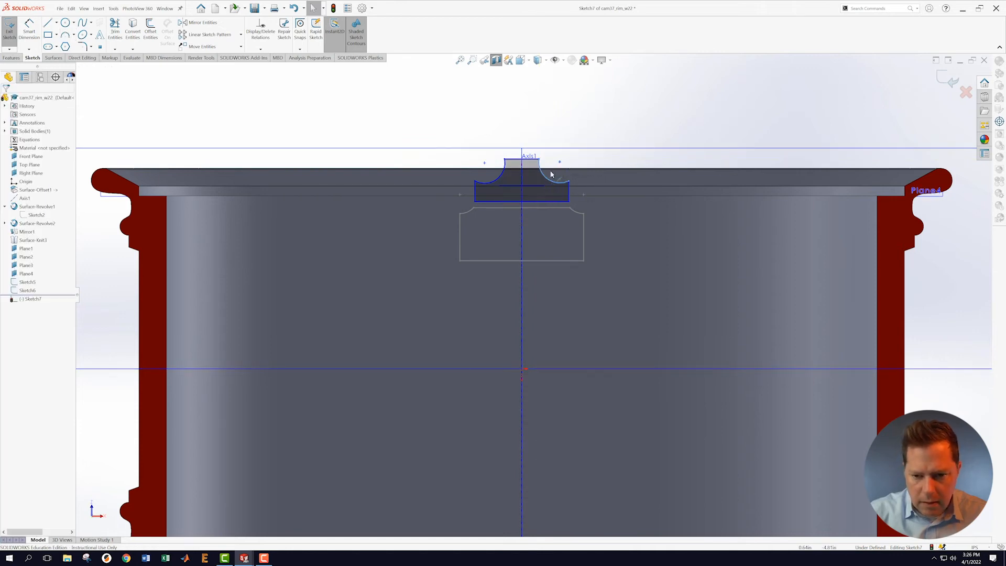
Step: Make both neck arcs equal, then add Vertical and Coincident relations at the bottom corners
click(546, 178)
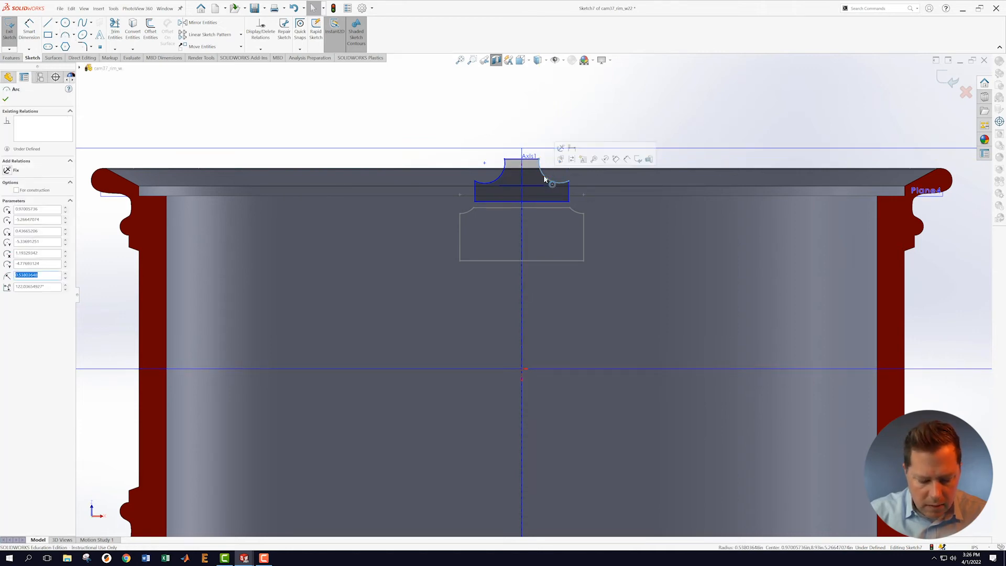
ctrl+click(497, 176)
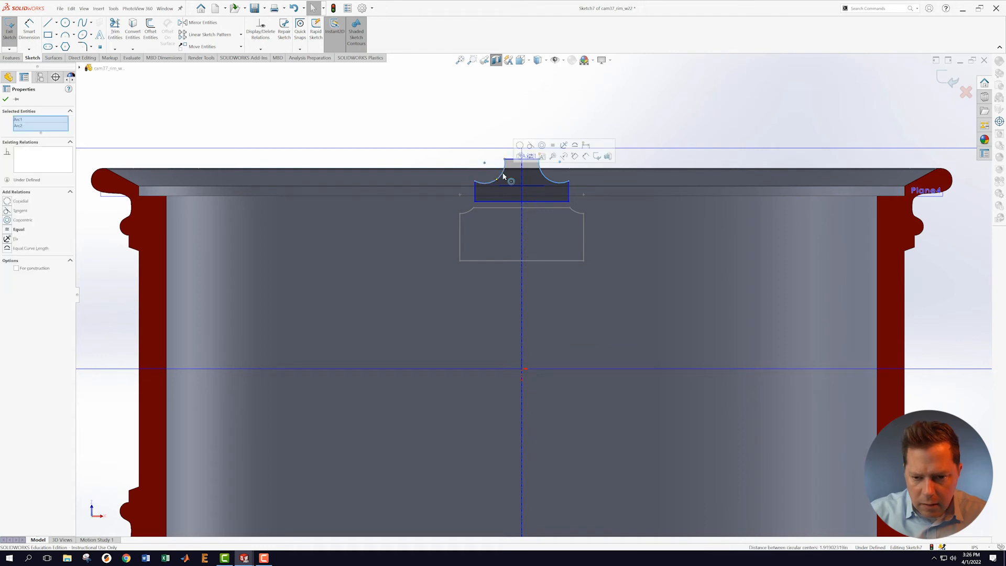
click(559, 112)
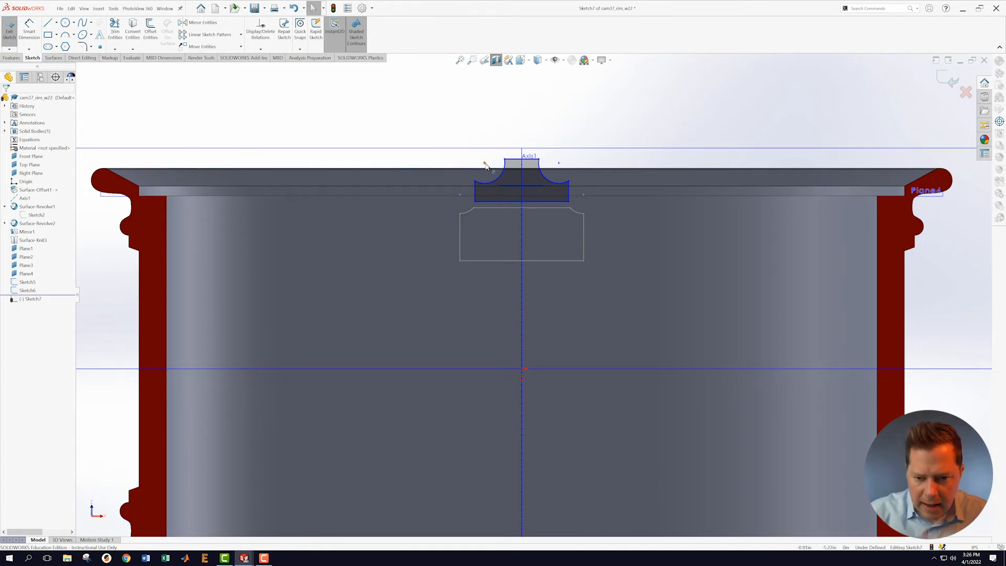
click(477, 192)
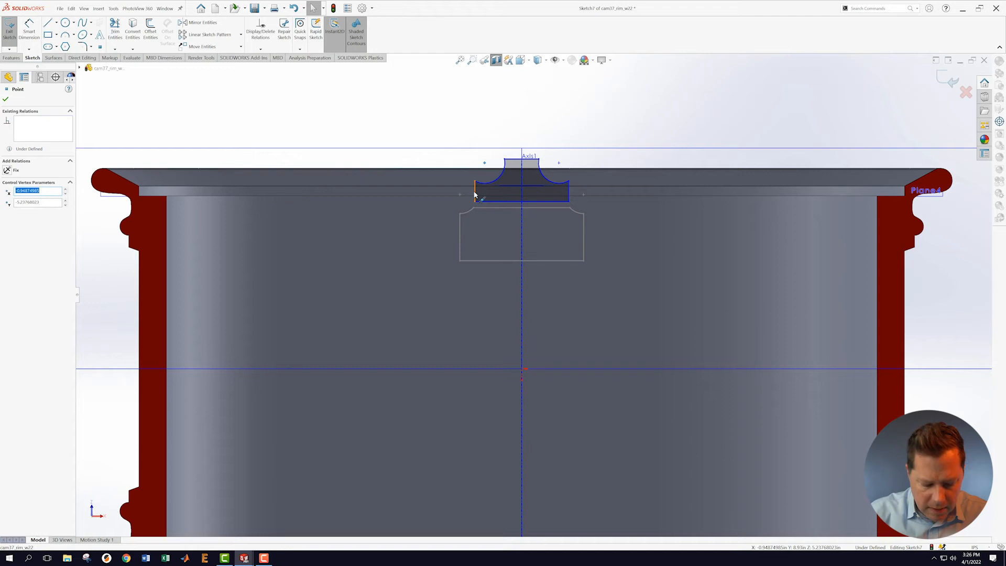
ctrl+click(475, 192)
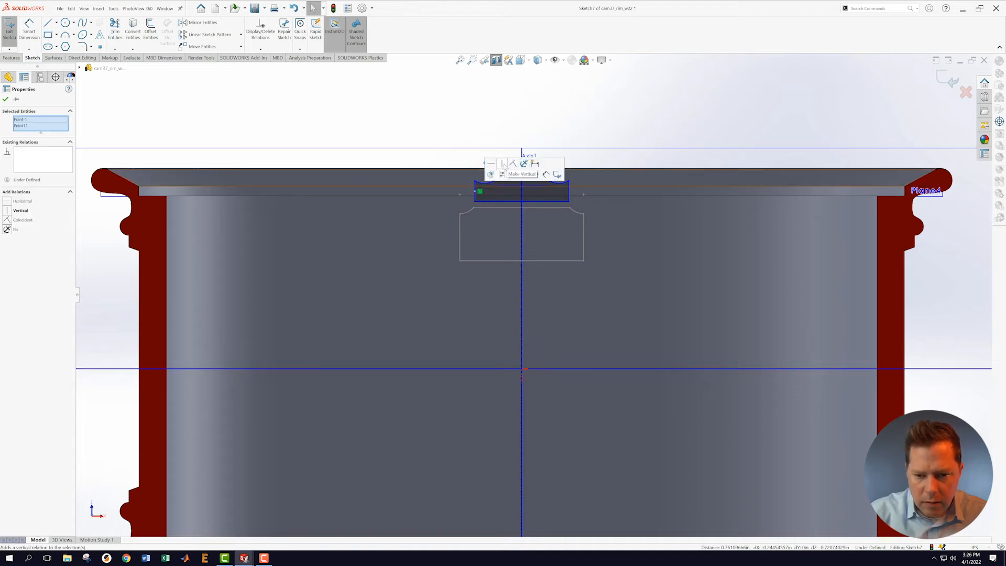
click(503, 164)
click(573, 141)
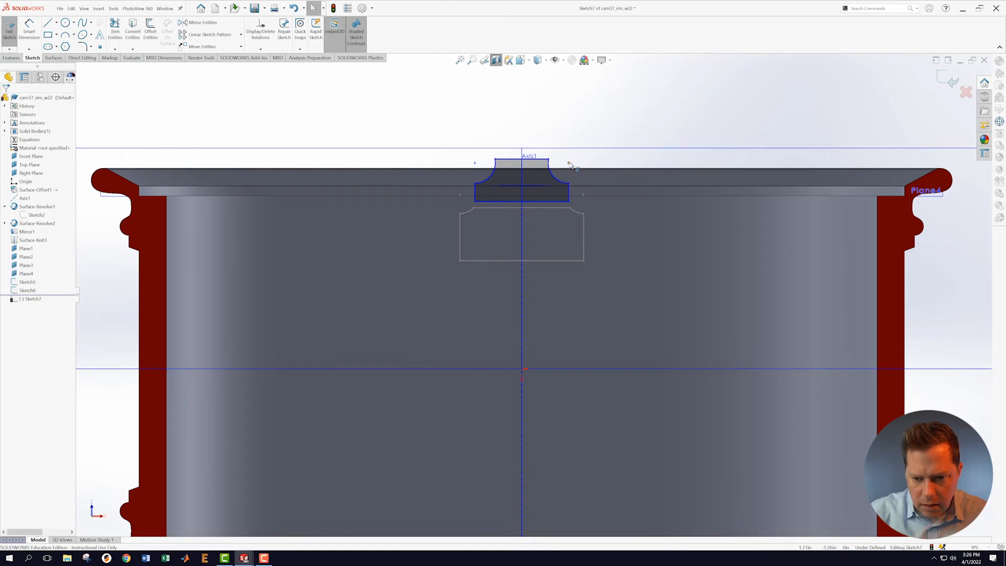
click(569, 193)
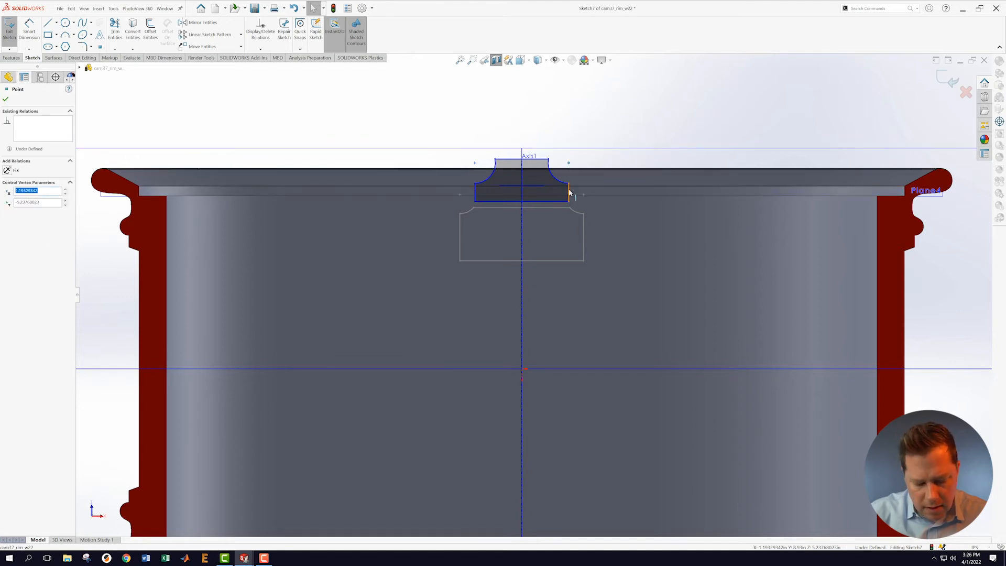
ctrl+click(571, 194)
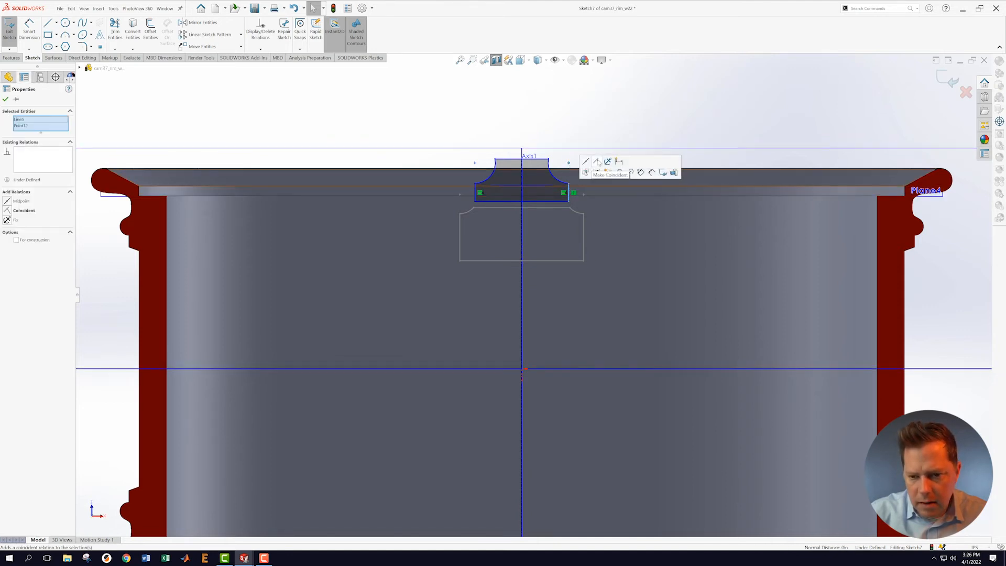
click(597, 162)
click(595, 129)
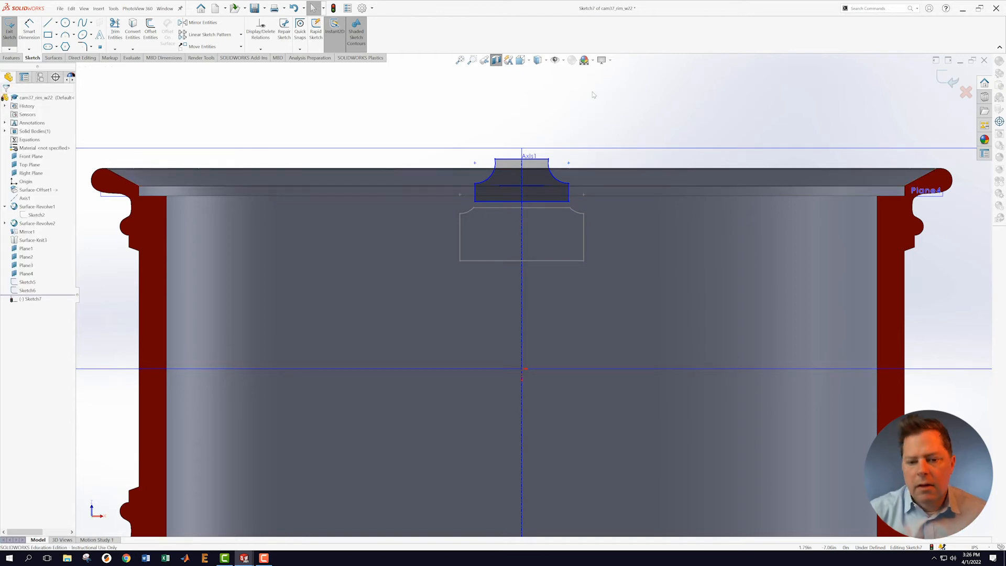
Step: Dimension the profile's bottom width to 1.70 and neck width to 1.45
click(29, 28)
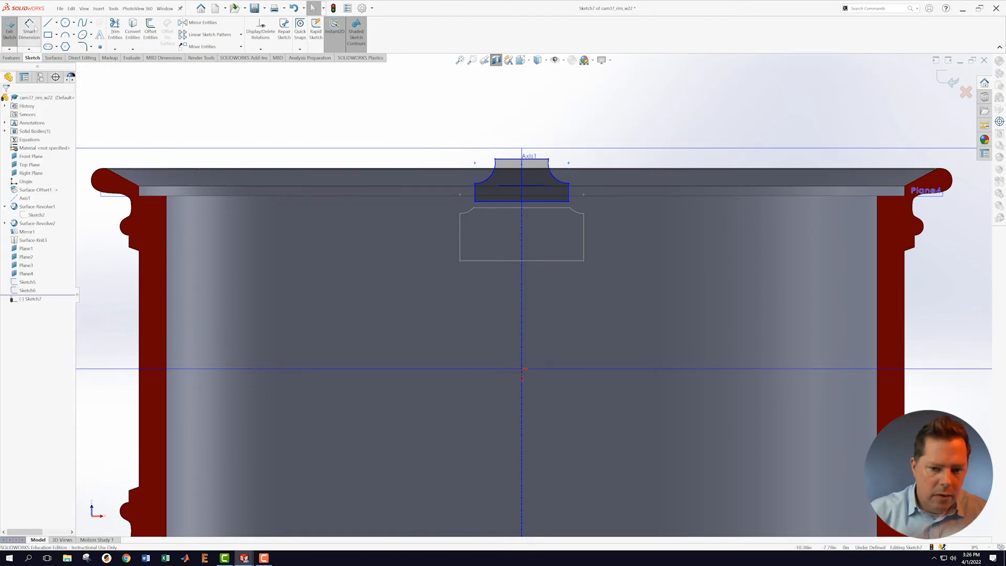
click(498, 201)
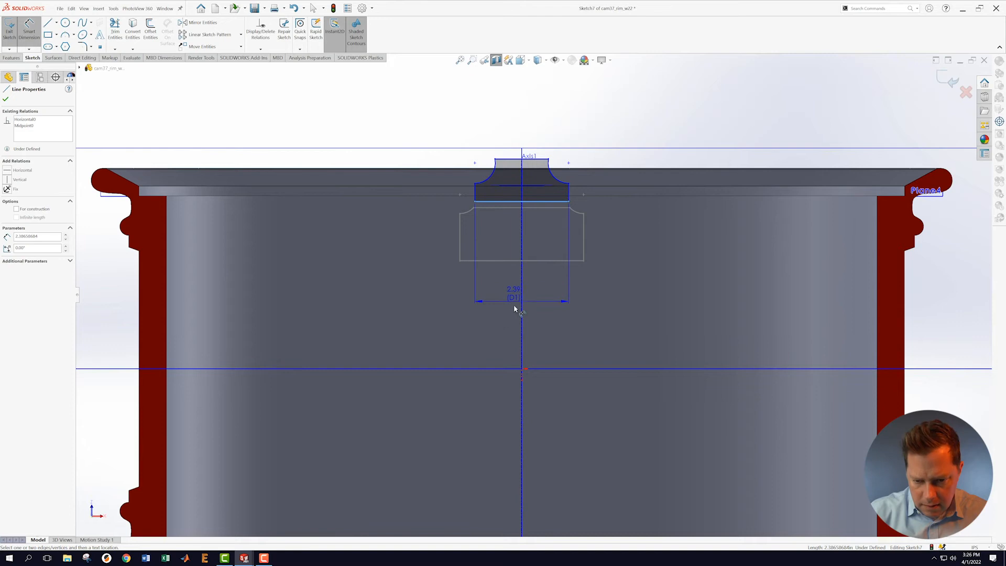
click(499, 309)
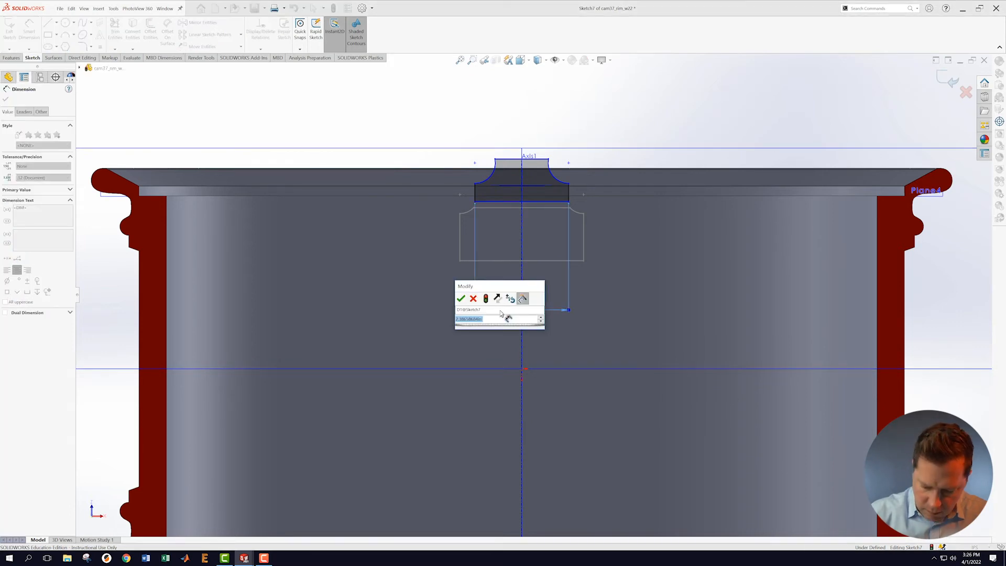
text(1.7)
key(Return)
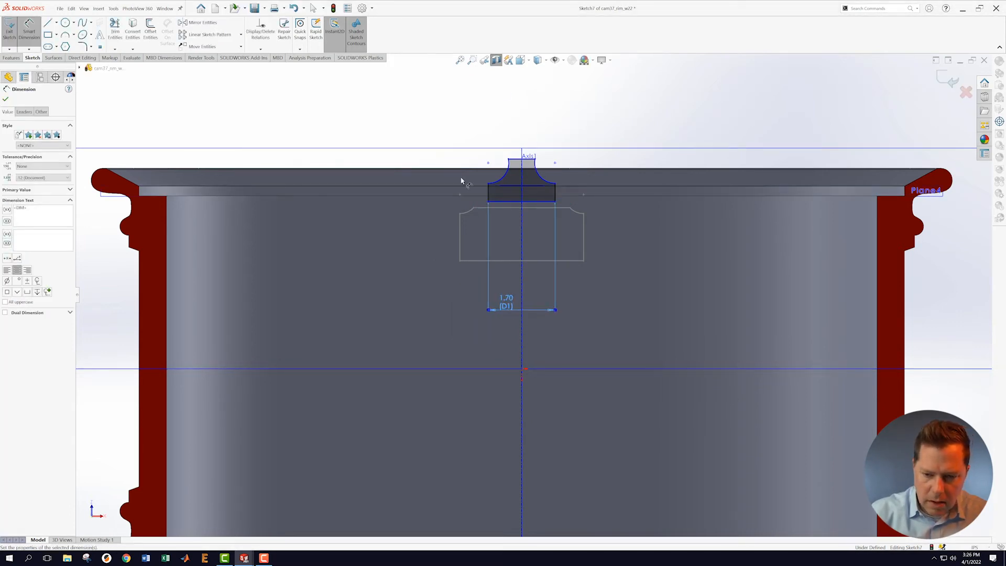
click(509, 161)
click(534, 160)
click(528, 118)
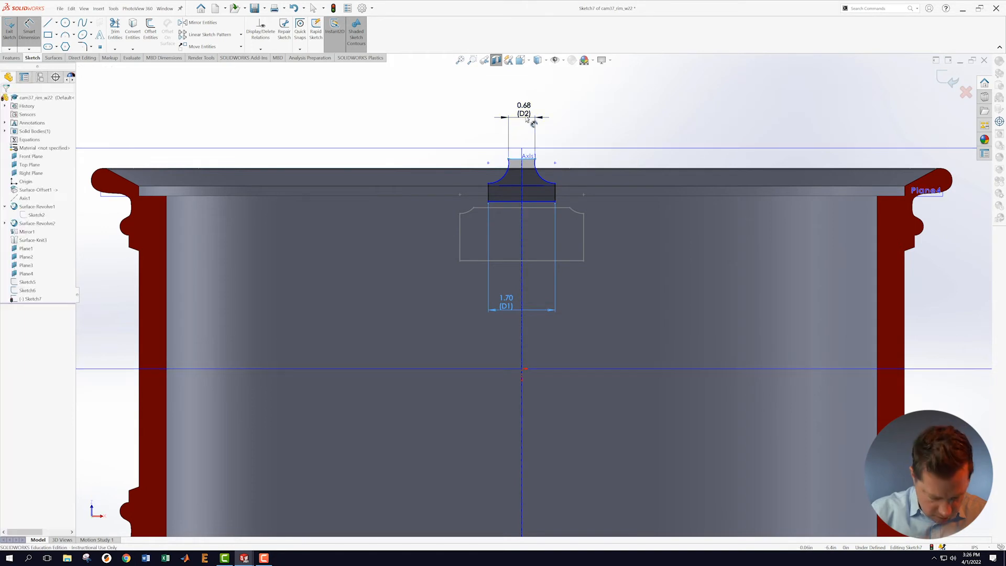
text(1.45)
key(Return)
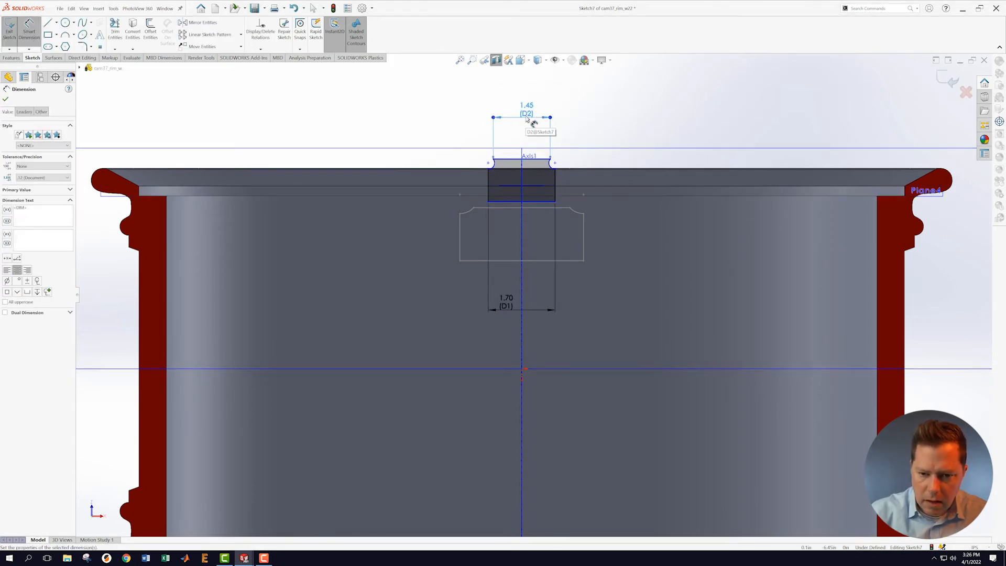
Step: Dimension the side height to 0.28 and add the overall height dimension between edges
scroll(516, 167, down, 1)
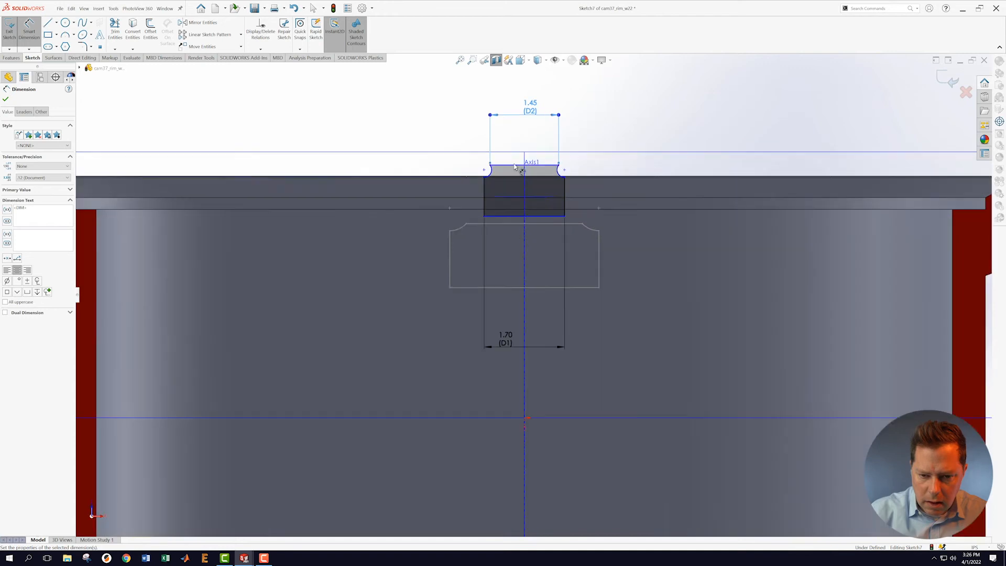
click(560, 174)
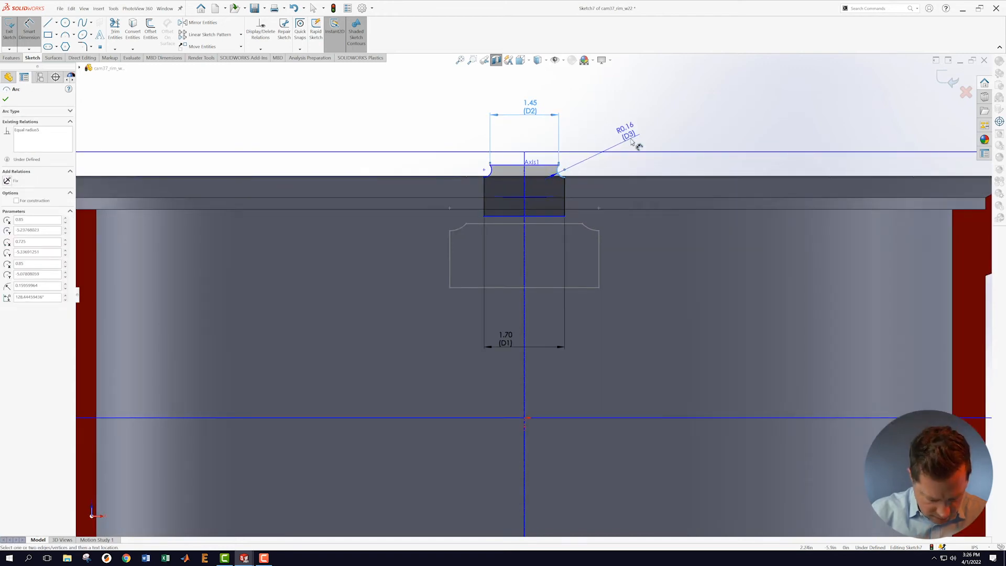
key(Escape)
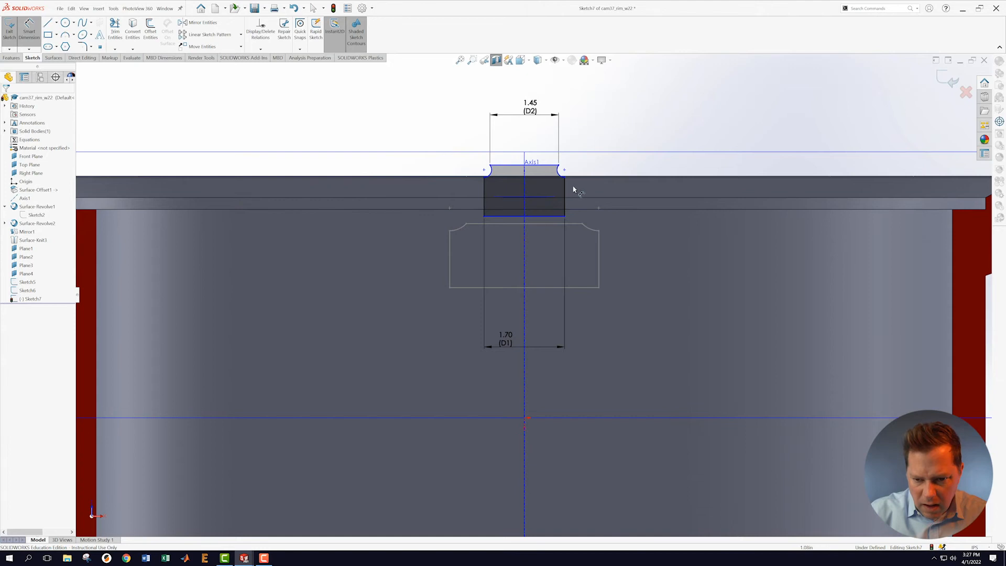
click(565, 192)
click(593, 191)
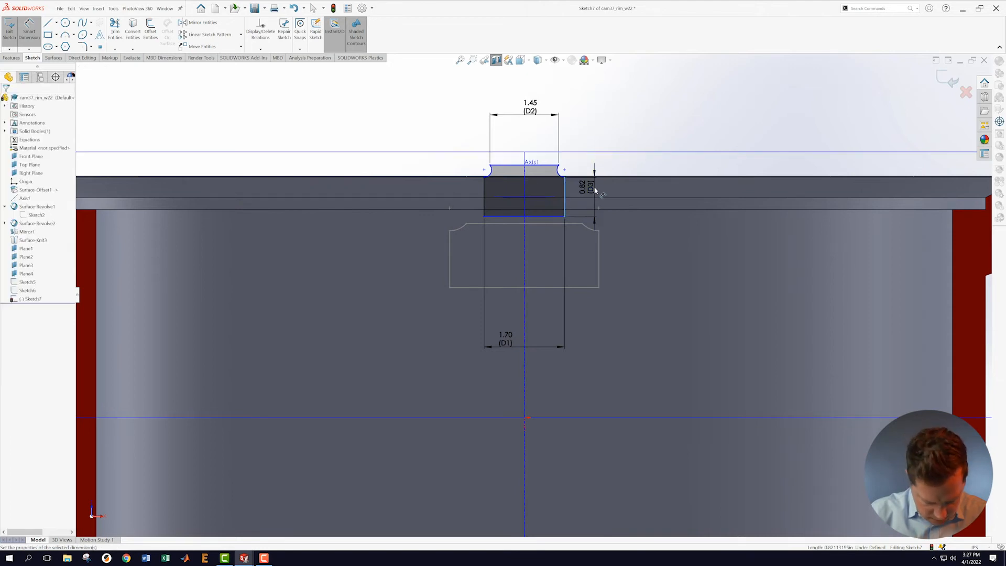
text(.28)
key(Return)
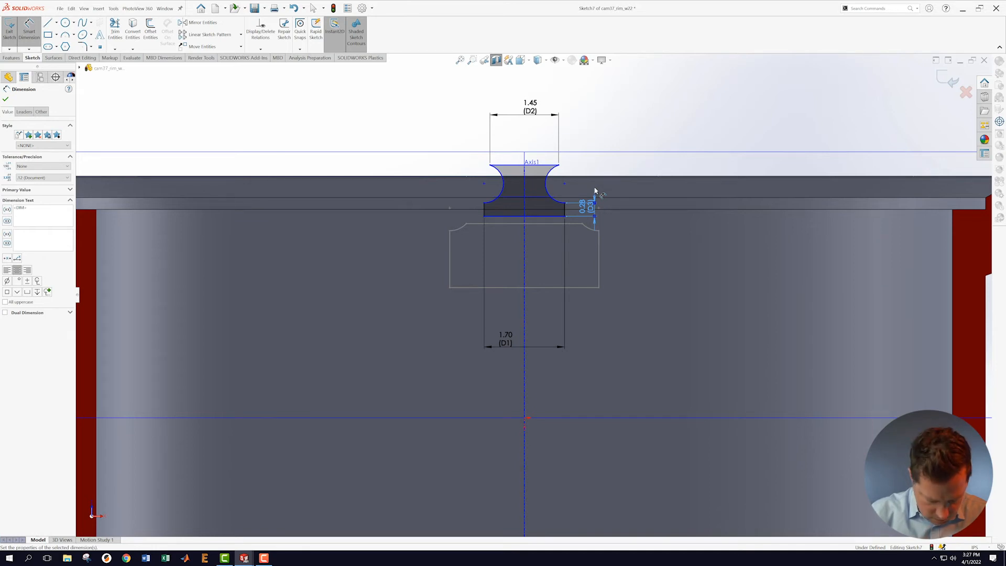
click(499, 217)
click(513, 166)
click(411, 186)
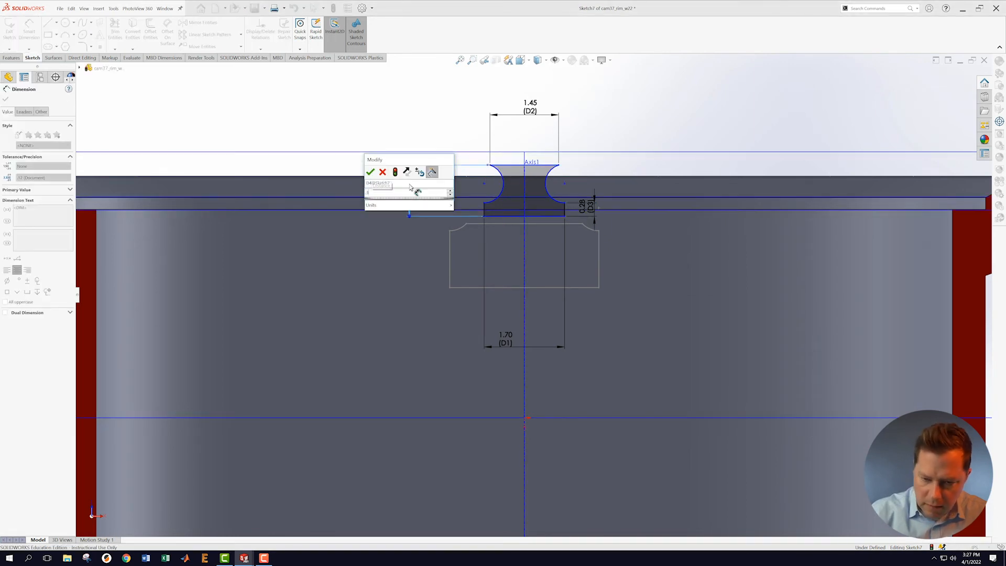
key(Return)
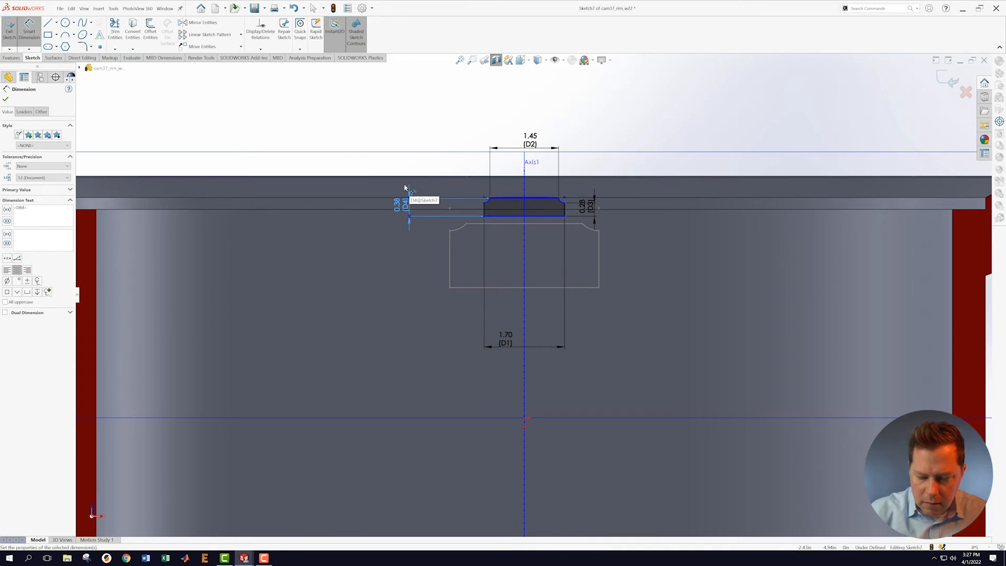
Step: Set the slot's bottom edge 4.20 from the horizontal centerline and exit the sketch
scroll(705, 303, up, 4)
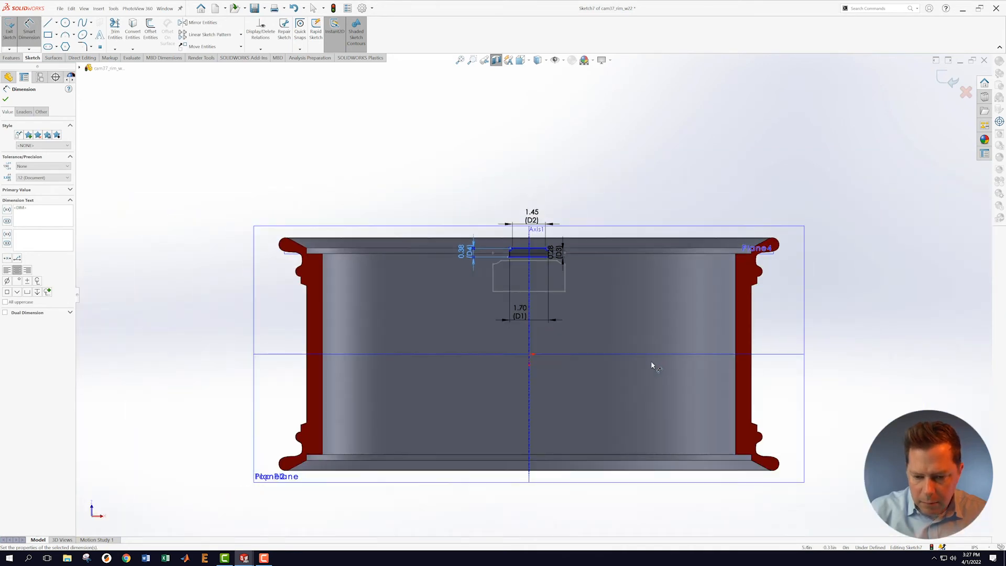
scroll(647, 359, down, 2)
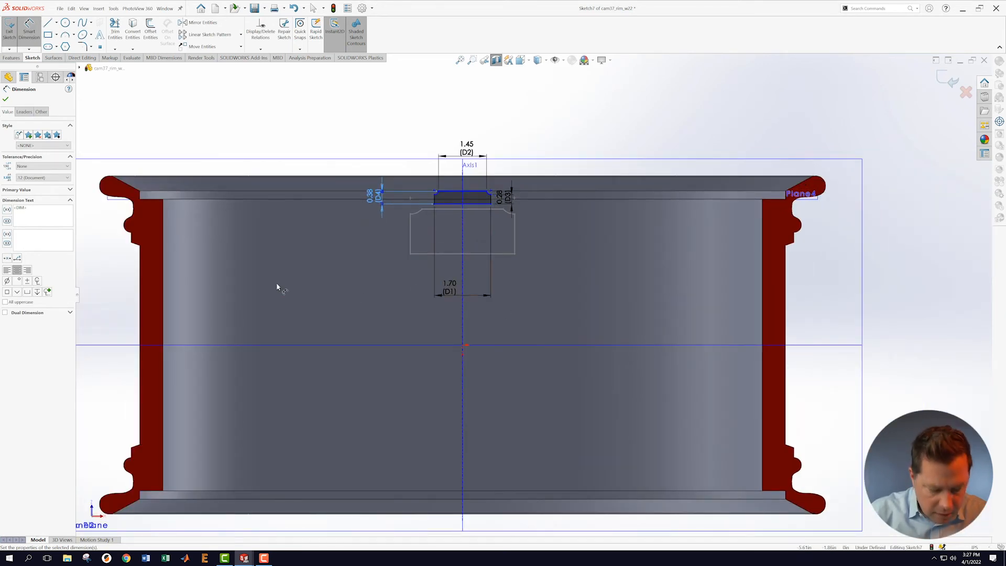
click(831, 346)
click(480, 206)
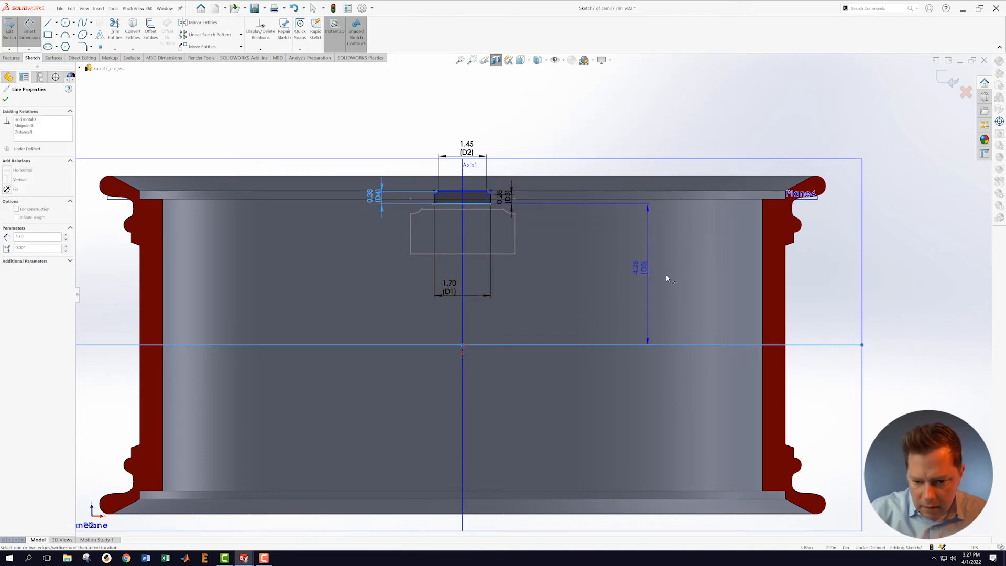
click(668, 276)
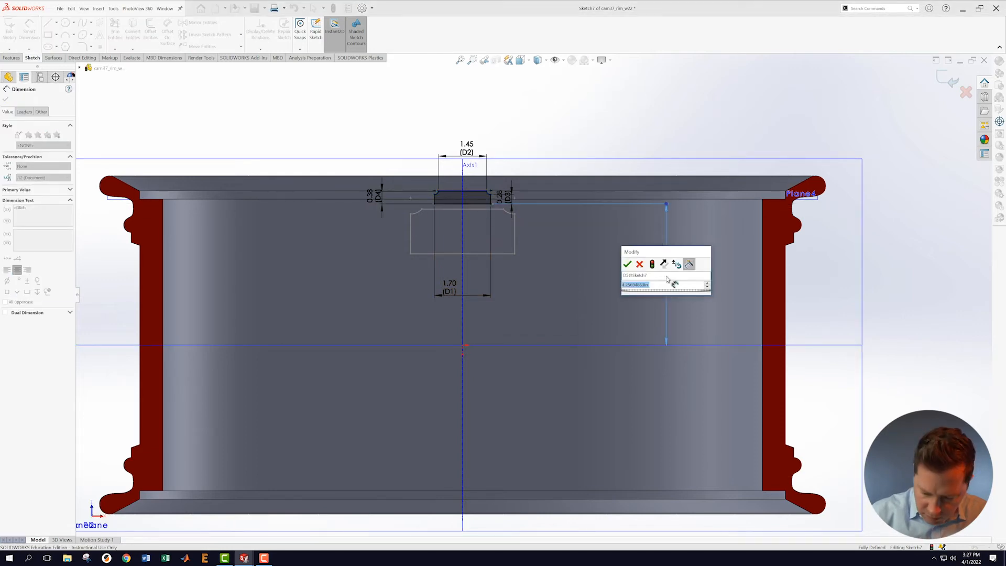
text(4.2)
key(Return)
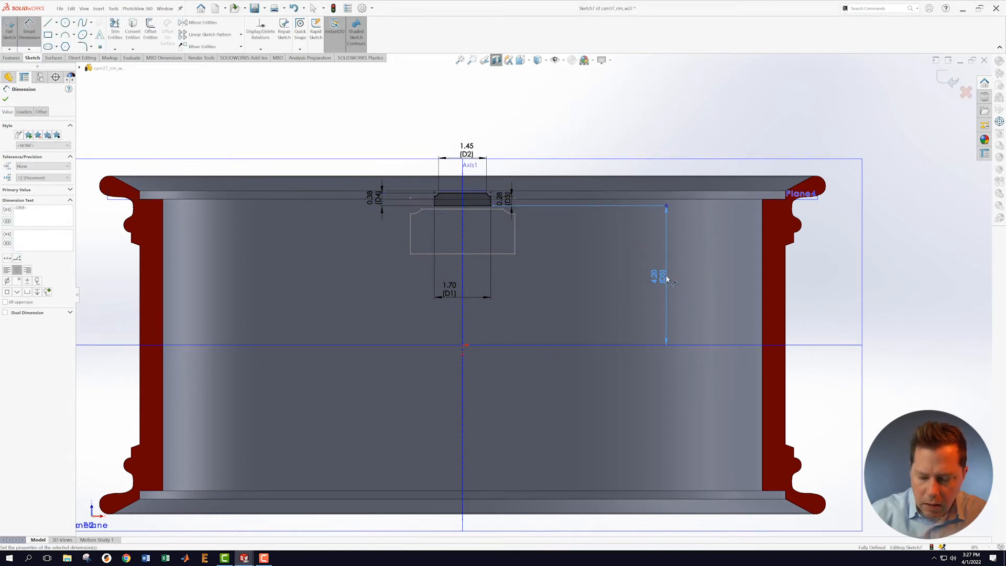
click(950, 82)
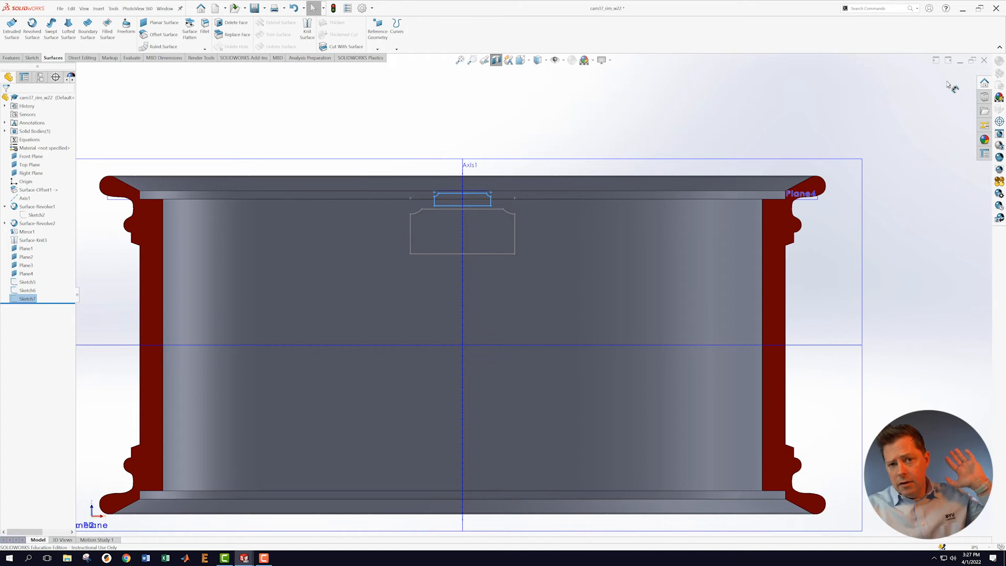
Step: Orbit the rim to show its interior and save the part
middle_drag(375, 299, 388, 333)
scroll(399, 278, up, 3)
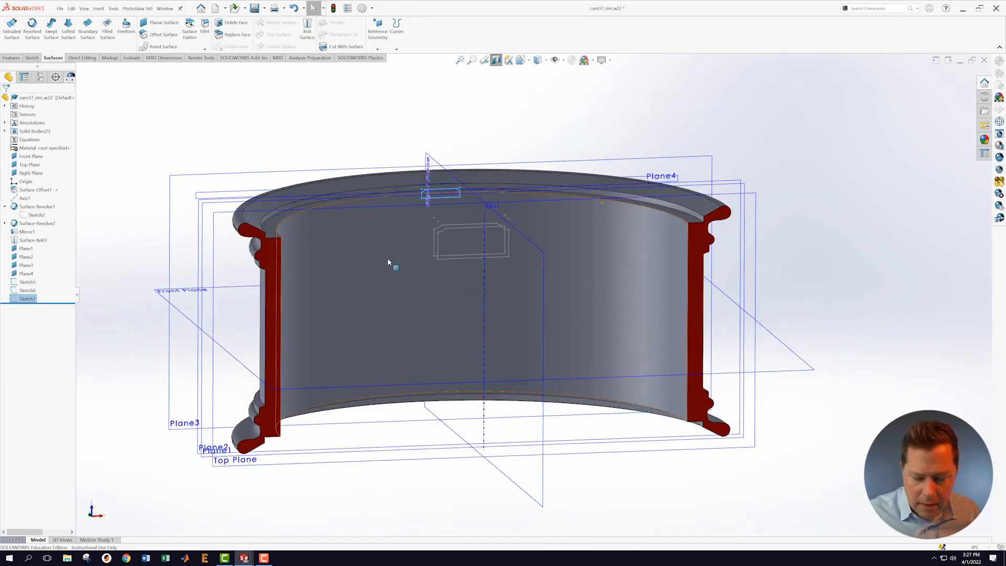
middle_drag(383, 262, 395, 306)
scroll(451, 210, up, 2)
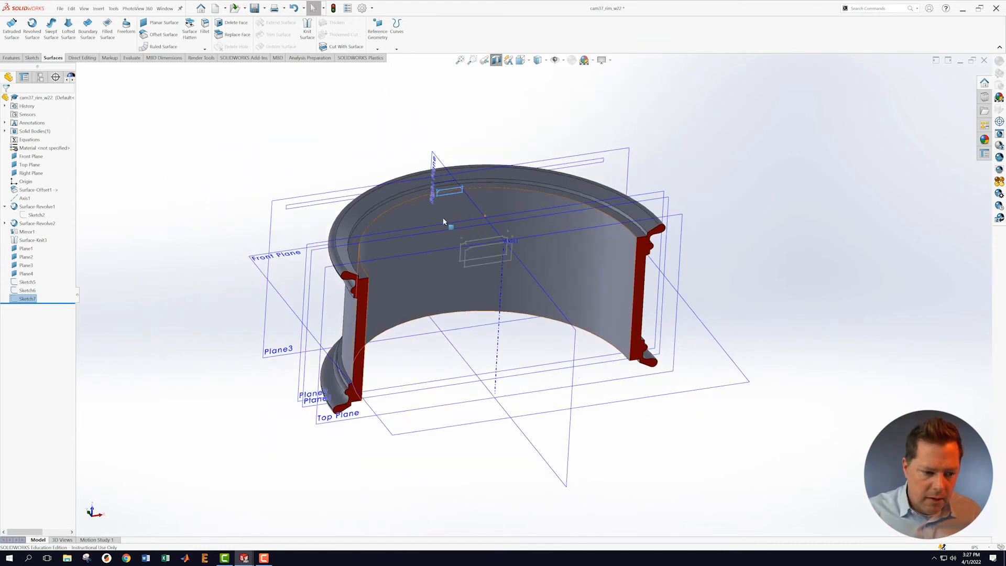
scroll(442, 219, down, 2)
click(60, 9)
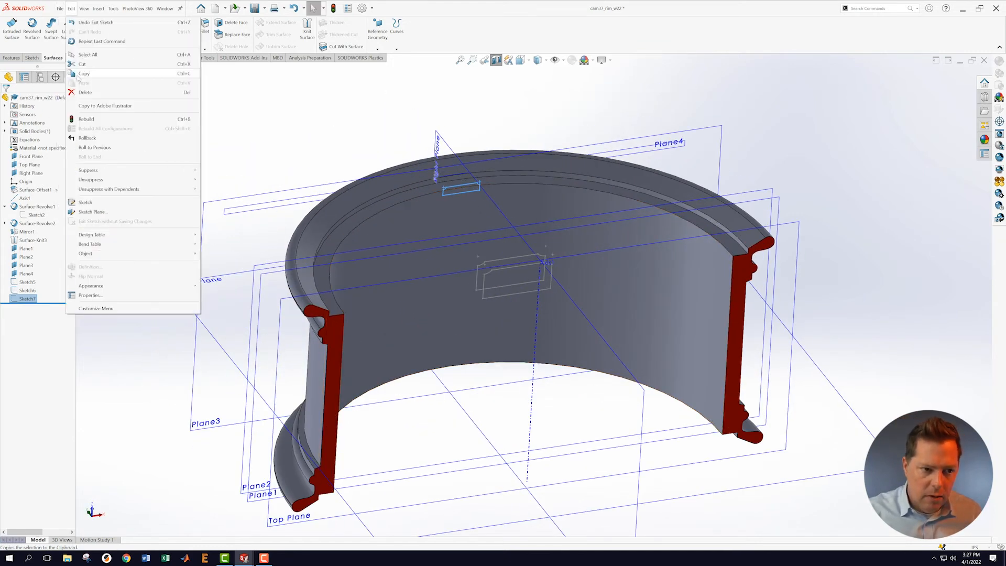
click(73, 95)
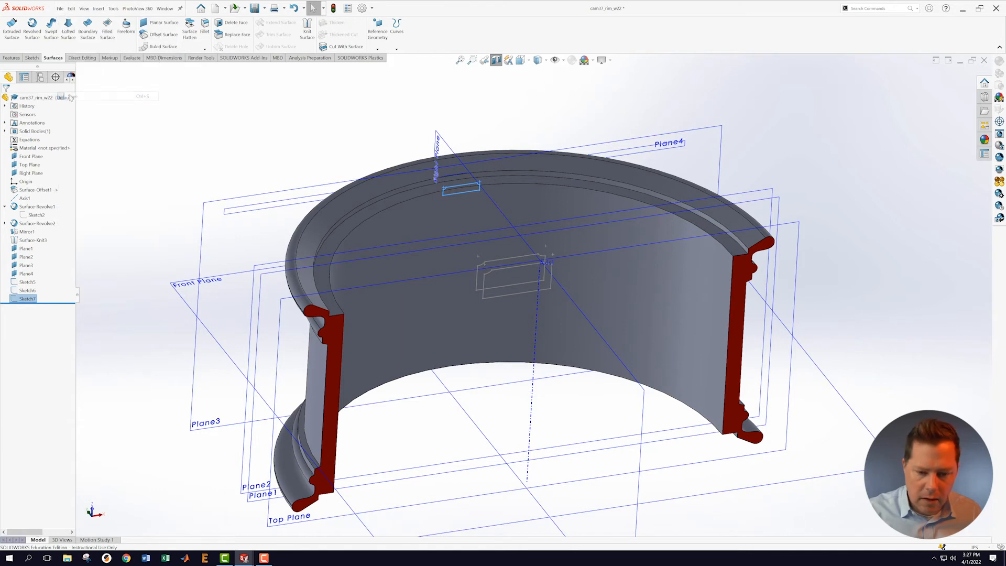
Step: Orbit the rim to a new angle and start a new sketch on Plane4
scroll(565, 210, down, 3)
scroll(564, 210, down, 2)
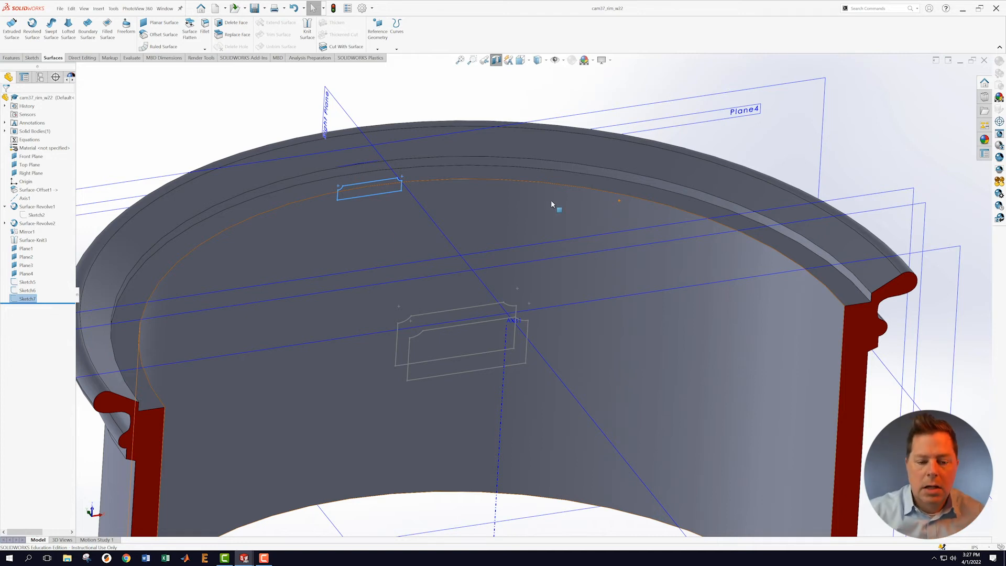
scroll(483, 187, up, 2)
middle_drag(440, 256, 474, 323)
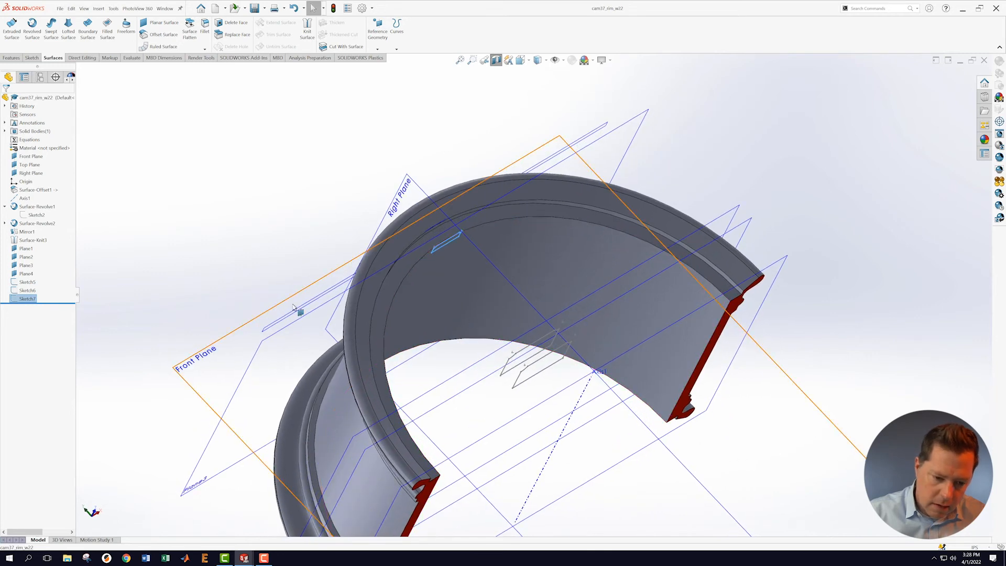
scroll(307, 338, down, 3)
right_click(306, 336)
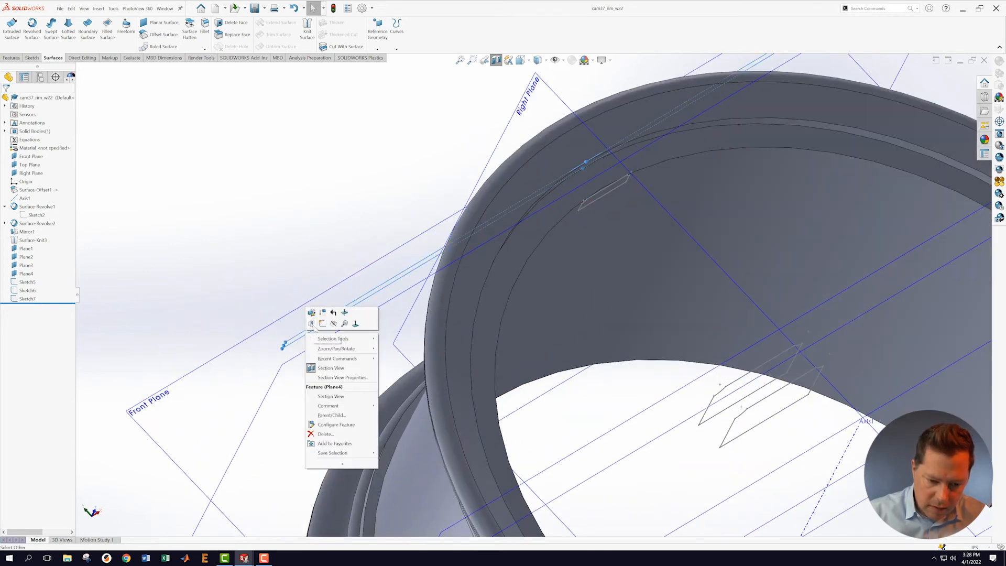
click(317, 325)
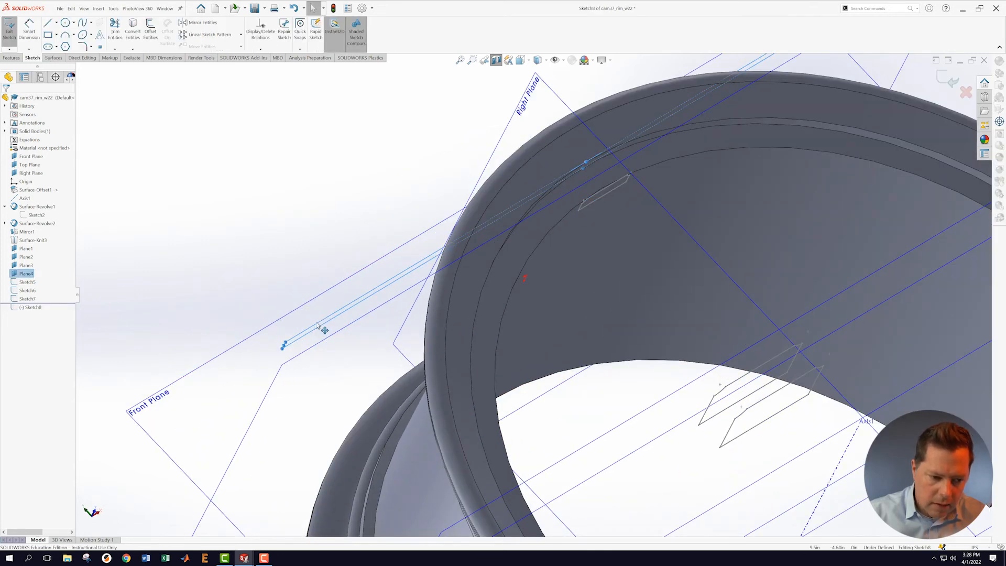
Step: View the new sketch normal to Plane4
right_click(28, 310)
click(46, 300)
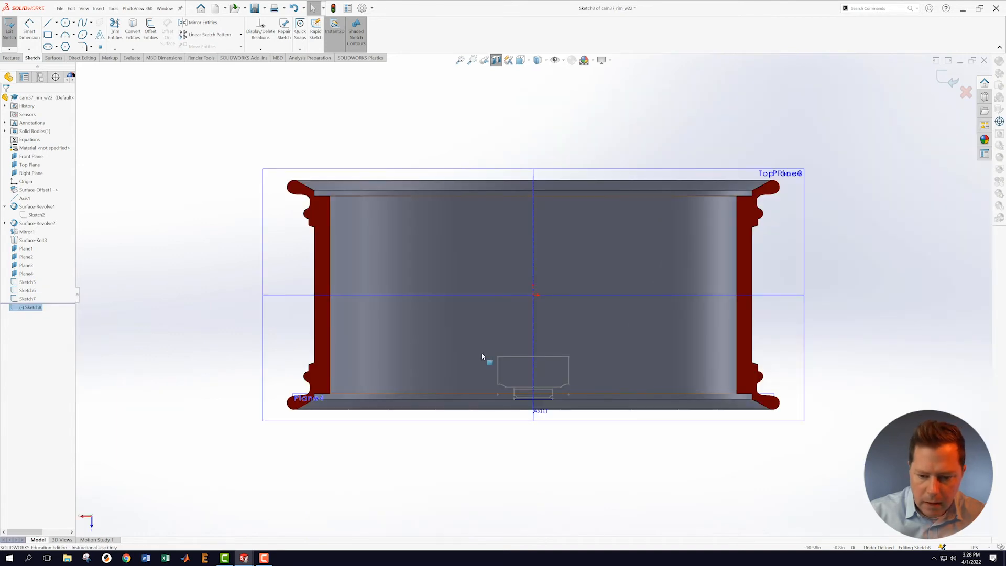
scroll(608, 451, down, 4)
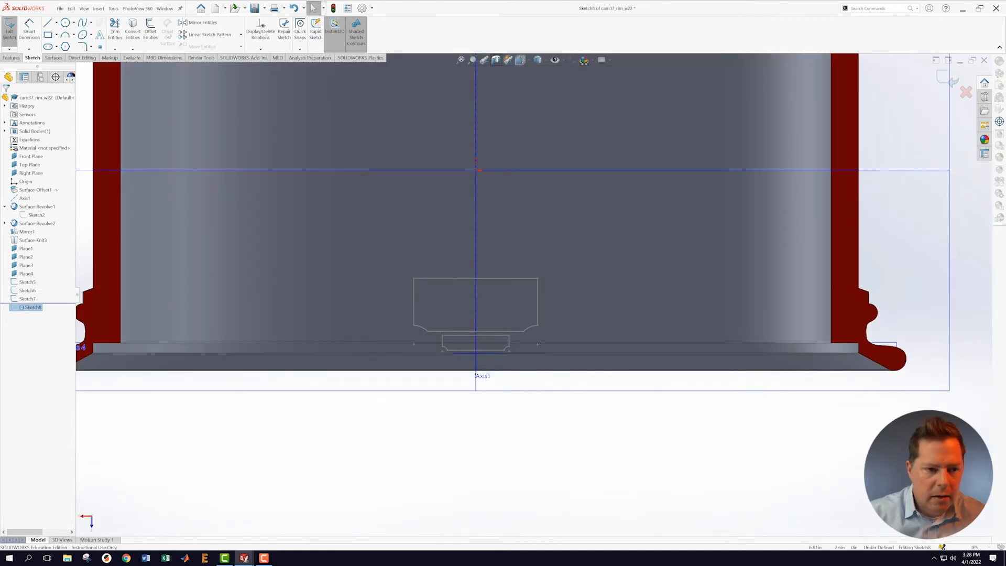
Step: Convert Sketch7's six slot lines and arcs into Sketch8 and exit the sketch
click(133, 31)
scroll(465, 362, down, 2)
click(461, 328)
click(450, 325)
click(445, 312)
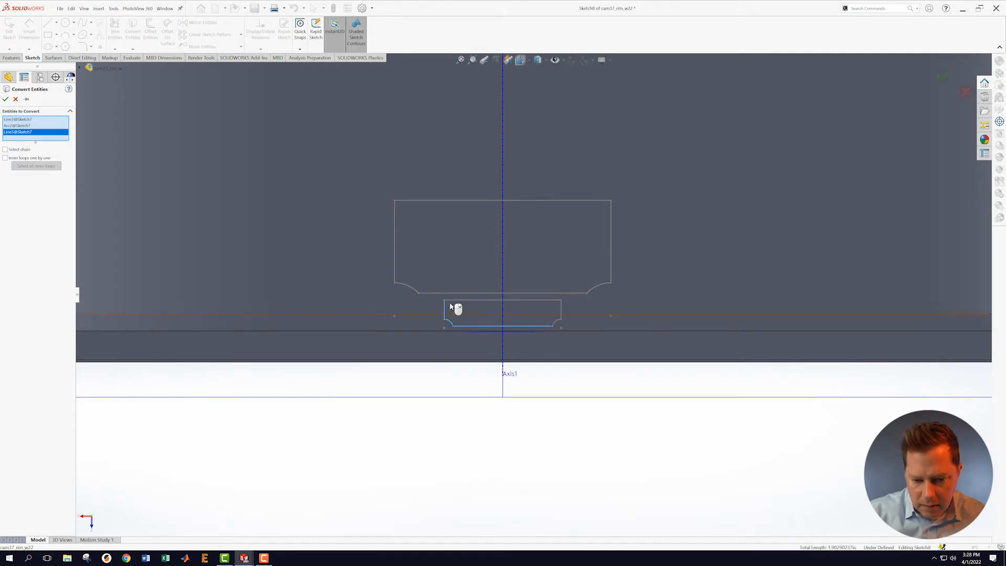
click(454, 301)
click(562, 311)
click(557, 325)
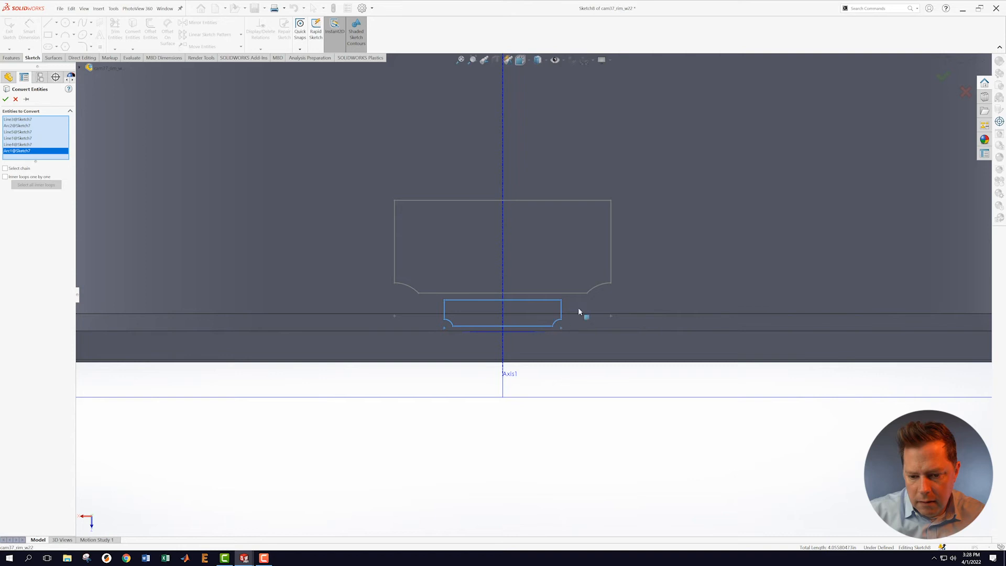
click(944, 78)
scroll(748, 302, down, 3)
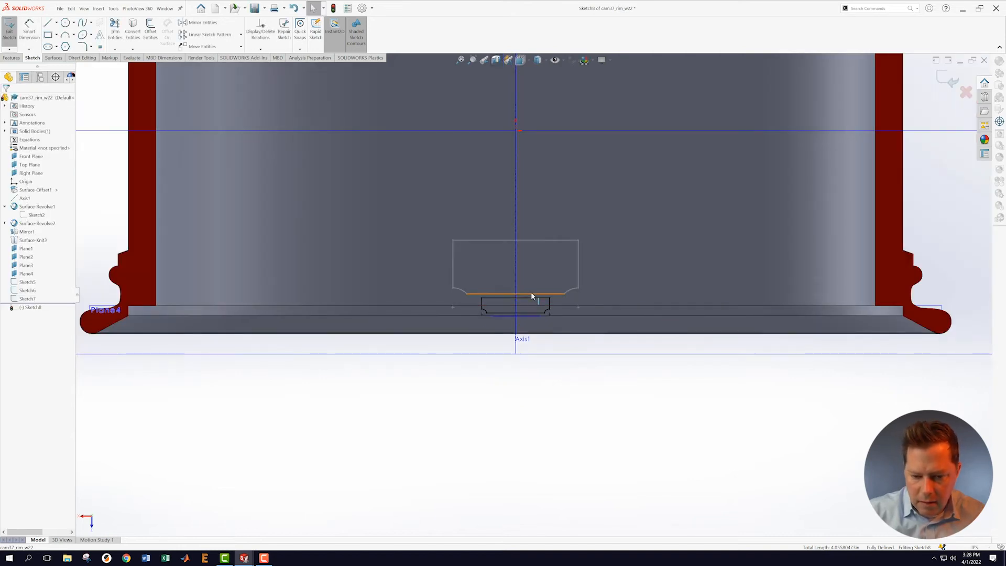
click(950, 80)
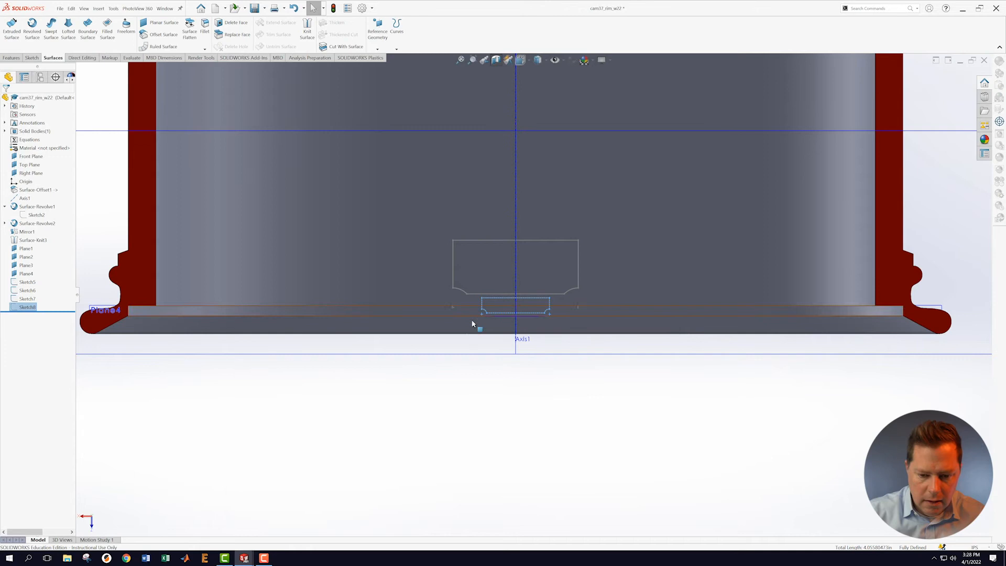
Step: Fit and tilt the rim view, then start a Lofted Boss/Base from the Features tab
key(f)
middle_drag(431, 393, 442, 234)
scroll(576, 485, up, 3)
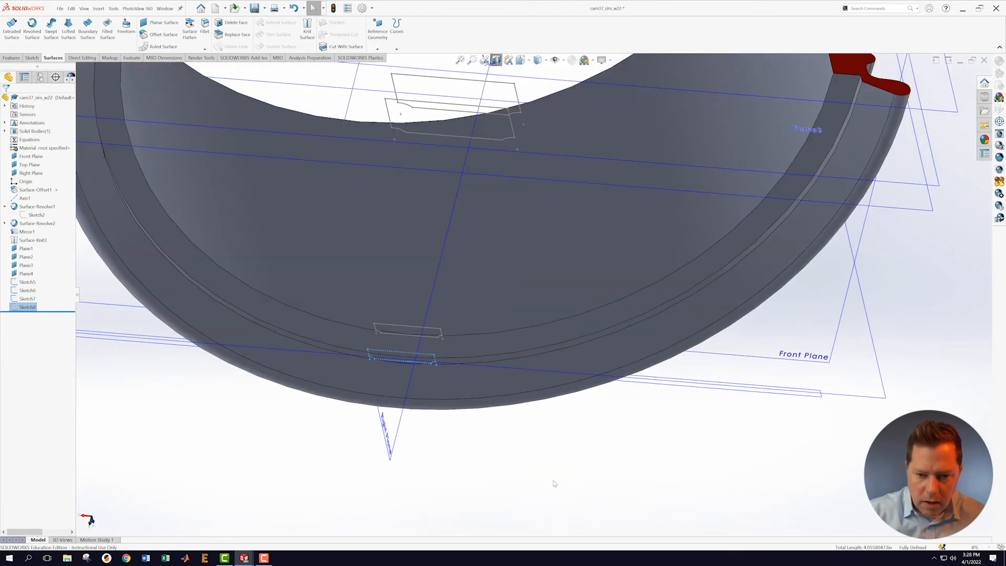
scroll(555, 484, down, 2)
click(573, 474)
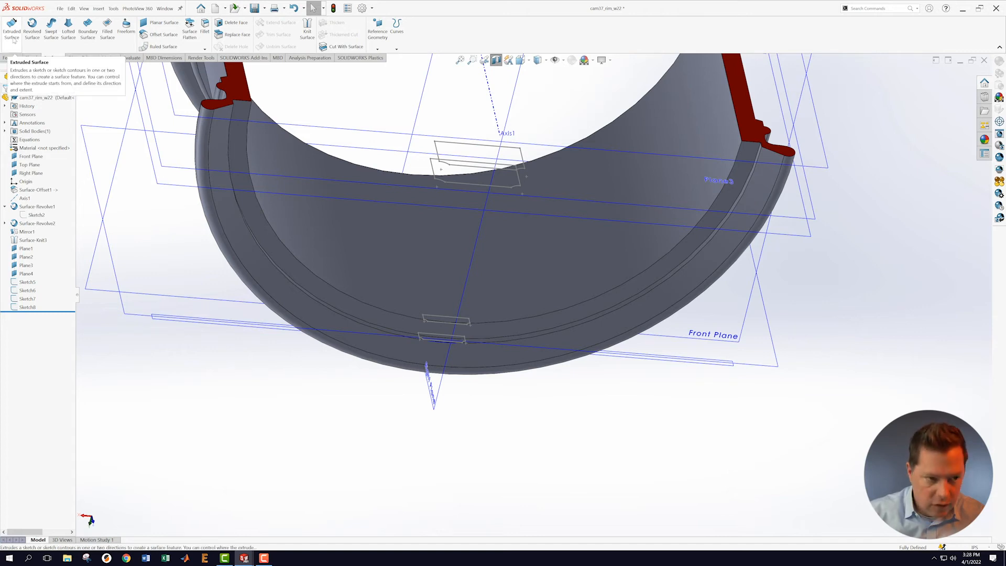
click(18, 58)
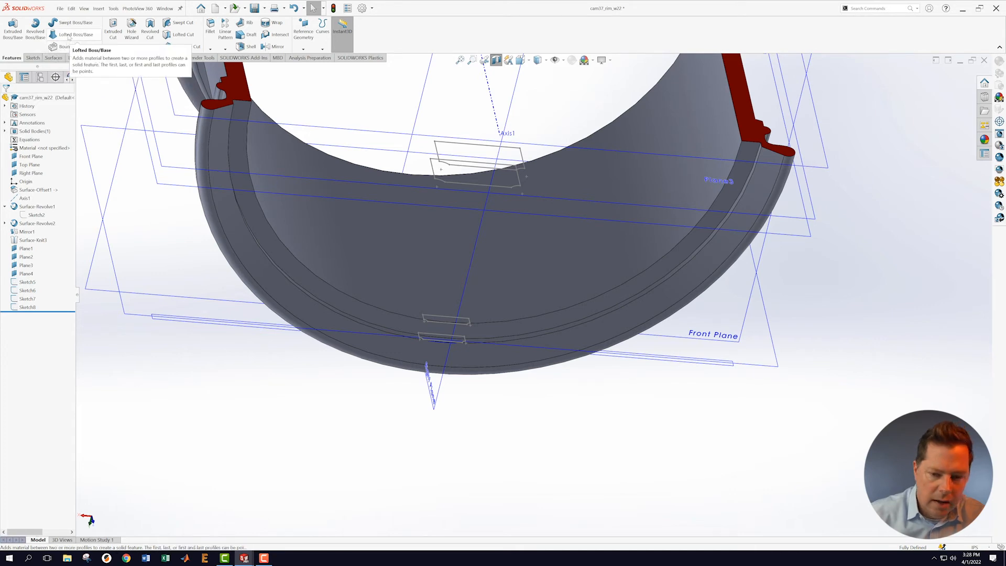
click(68, 36)
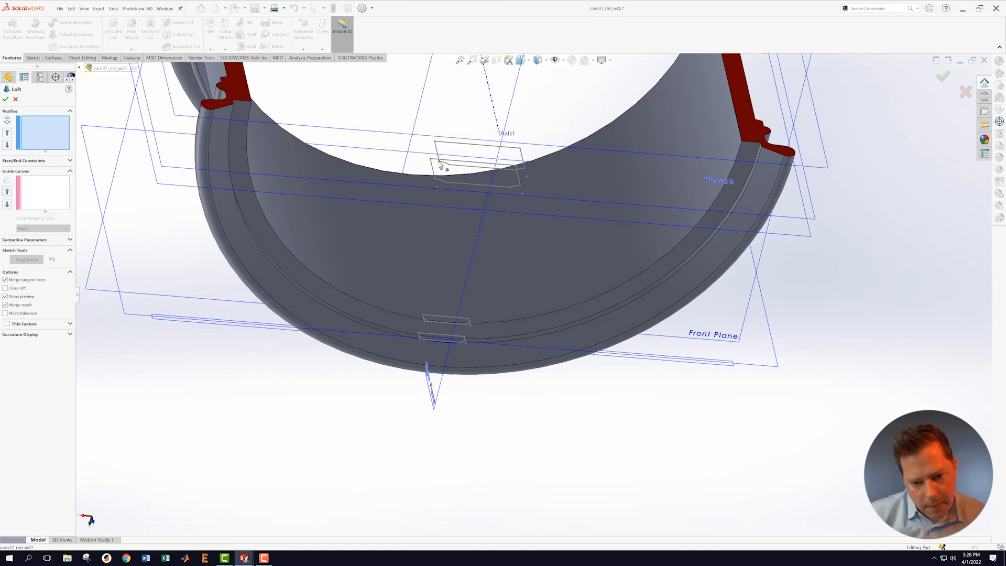
Step: Loft the spoke through Sketch5, Sketch6, Sketch7 and Sketch8 to create Loft1
click(440, 165)
click(437, 181)
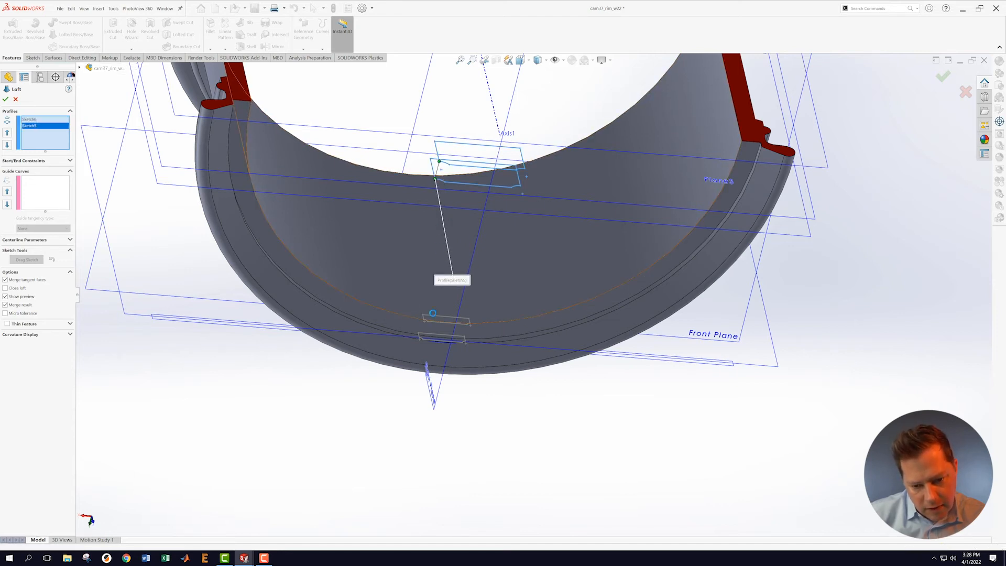
scroll(424, 321, down, 5)
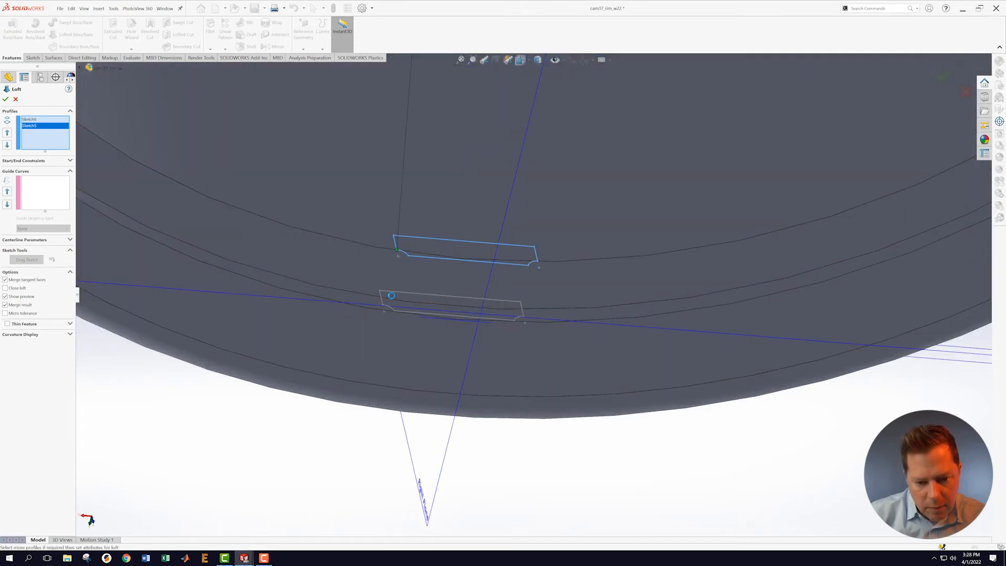
click(384, 305)
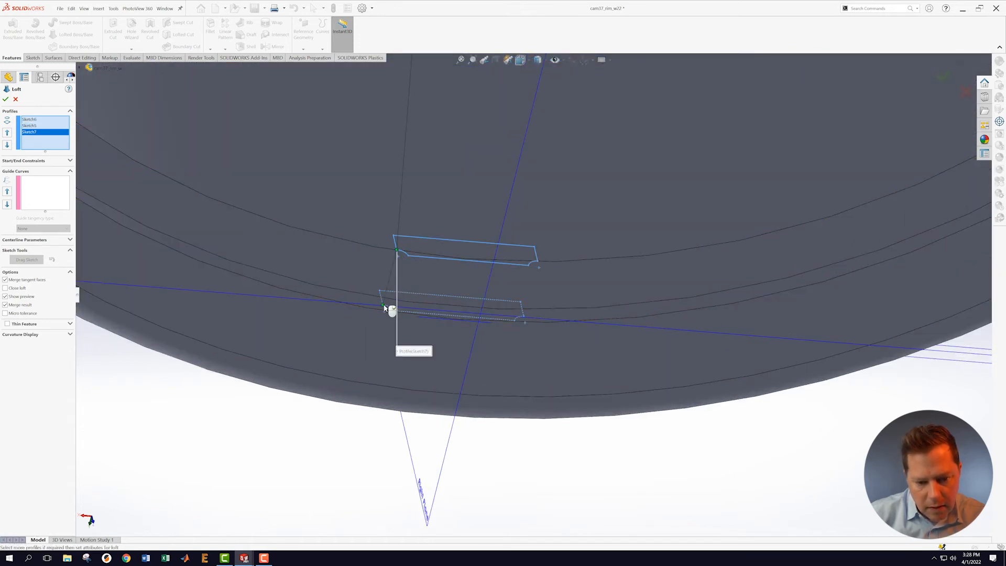
click(384, 307)
scroll(392, 315, up, 5)
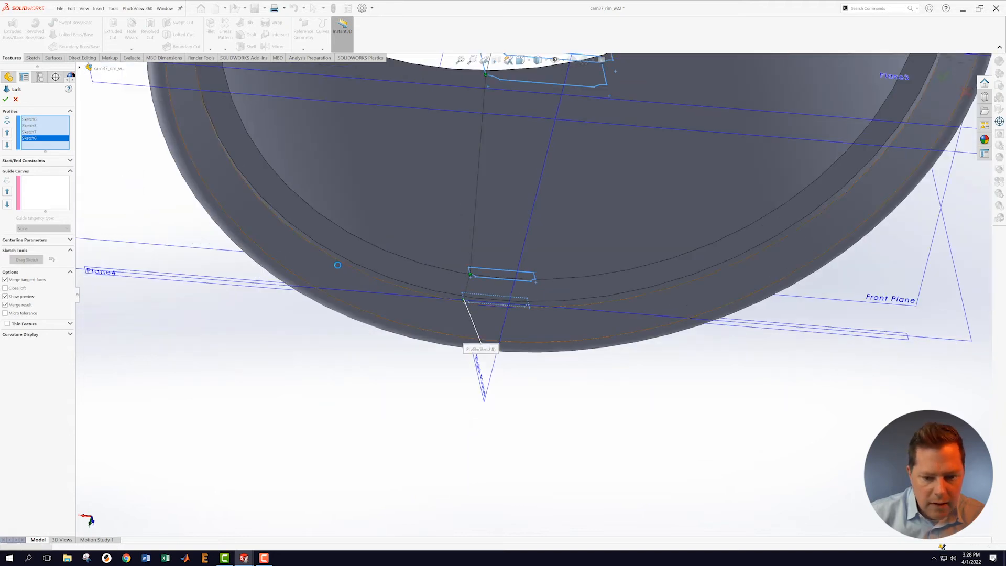
scroll(595, 206, up, 4)
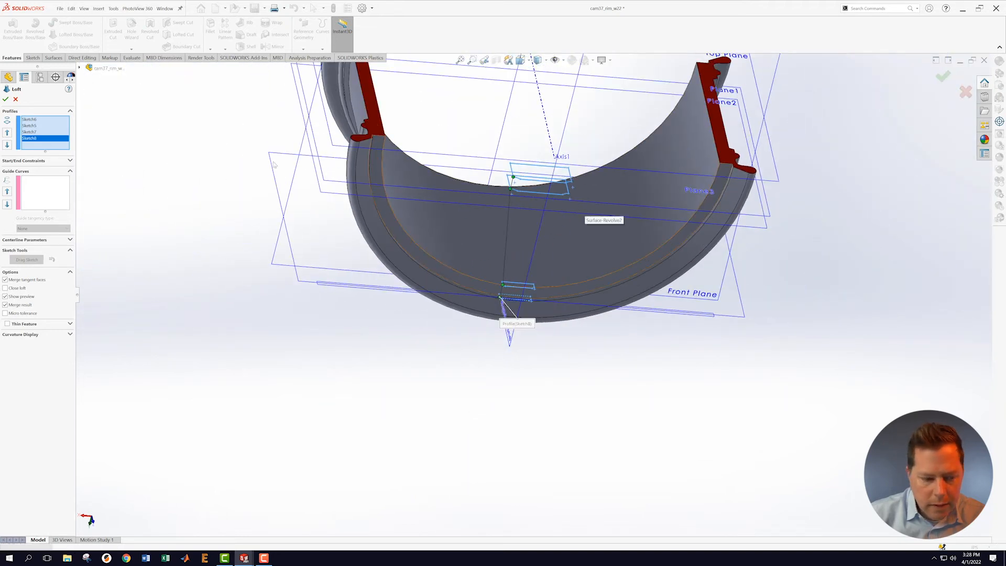
click(5, 99)
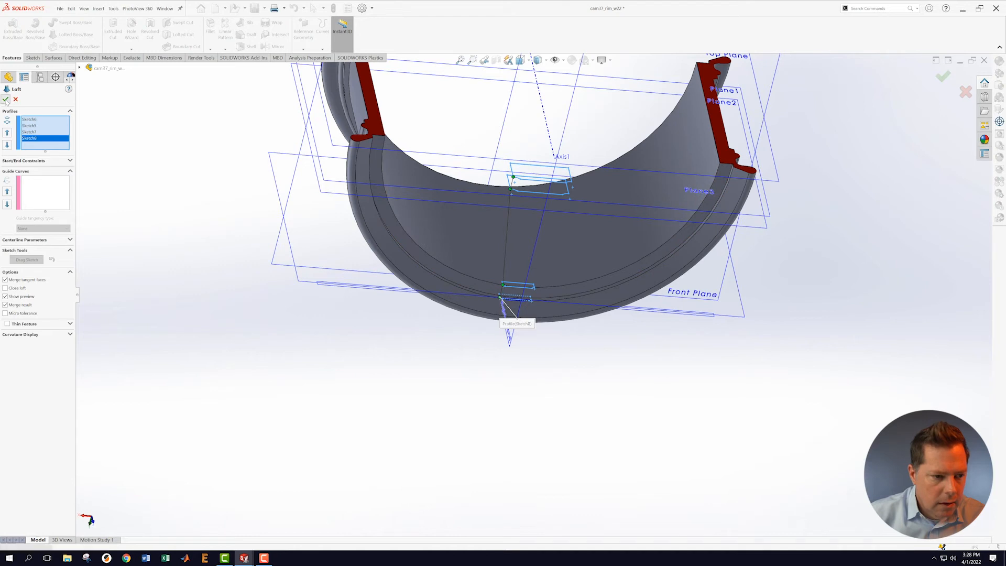
Step: Orbit and zoom to inspect the new tapered spoke in the sectioned rim
middle_drag(354, 360, 361, 289)
click(801, 243)
scroll(511, 417, up, 2)
middle_drag(456, 311, 630, 493)
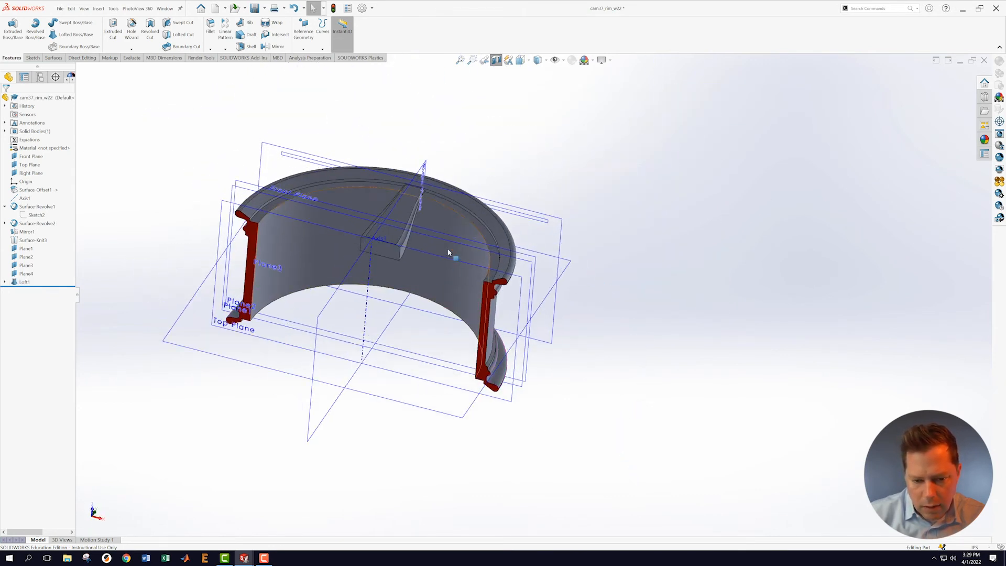
Step: Turn off the section view so the whole uncut rim is visible
scroll(449, 255, up, 2)
scroll(450, 257, down, 4)
middle_drag(522, 262, 472, 293)
click(497, 61)
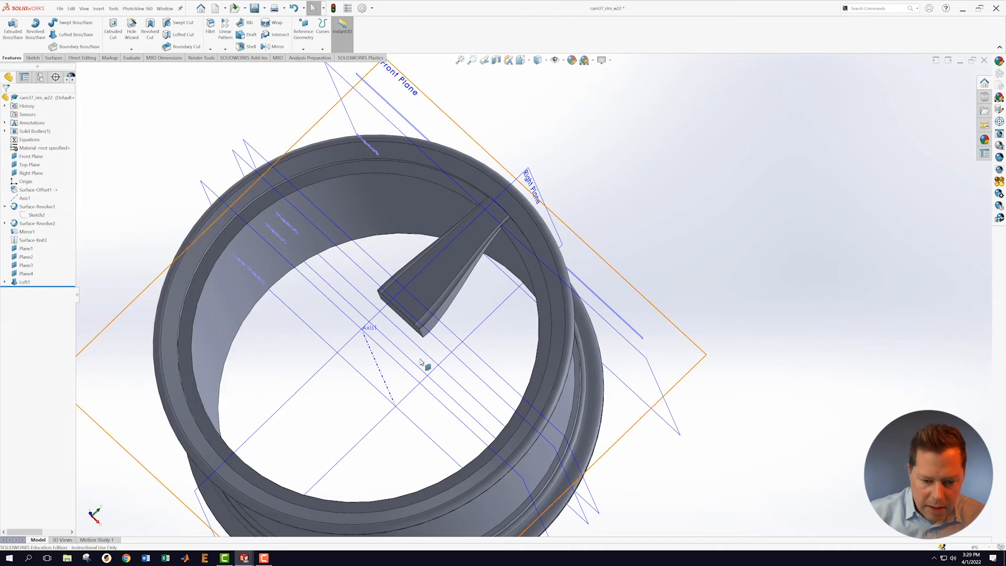
scroll(669, 278, up, 2)
mouse_move(661, 225)
middle_down()
mouse_move(636, 222)
mouse_move(654, 214)
middle_up()
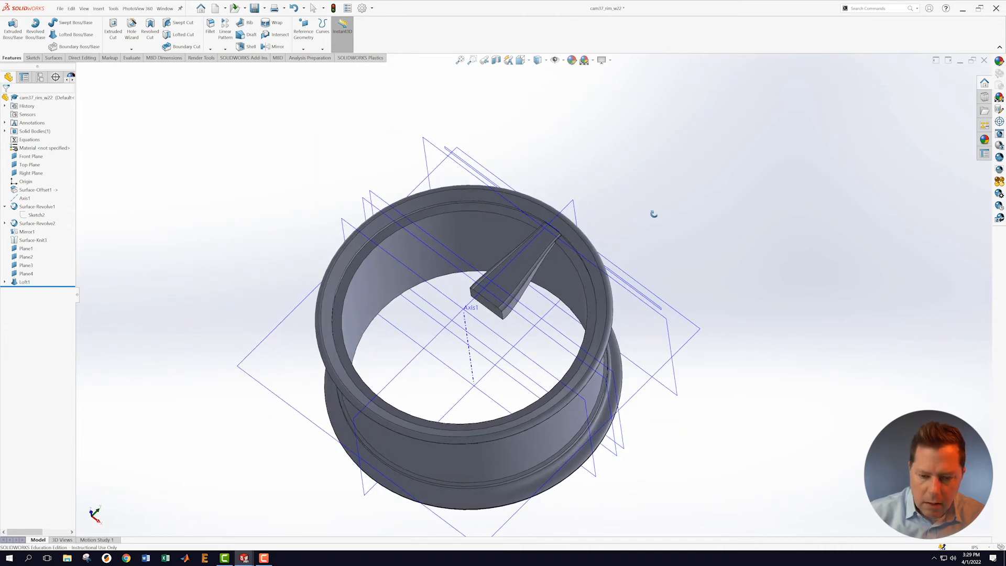
Step: Select Loft1 and start a Circular Pattern of it
scroll(655, 216, up, 1)
scroll(723, 392, down, 2)
scroll(537, 301, up, 2)
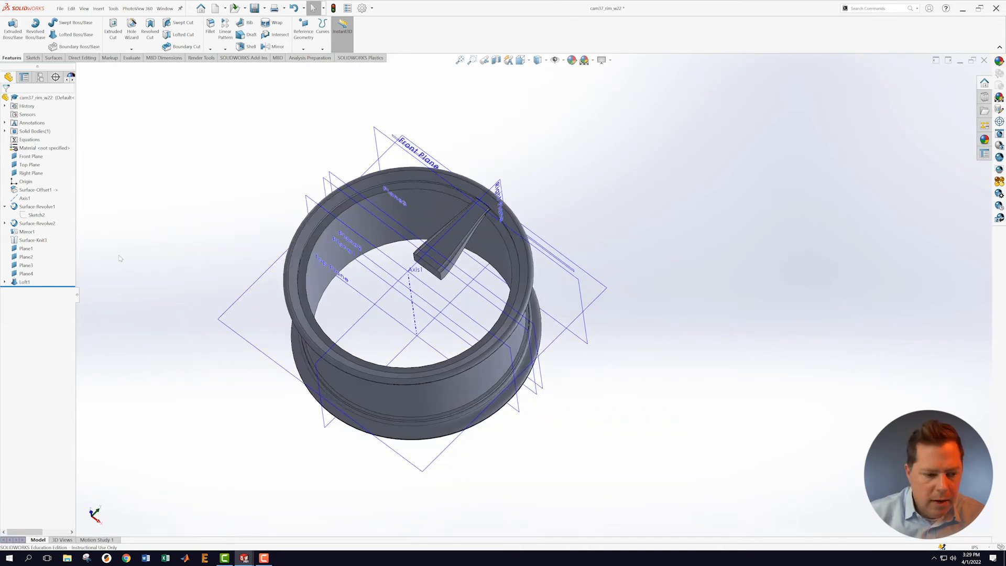
click(24, 282)
click(226, 50)
click(241, 69)
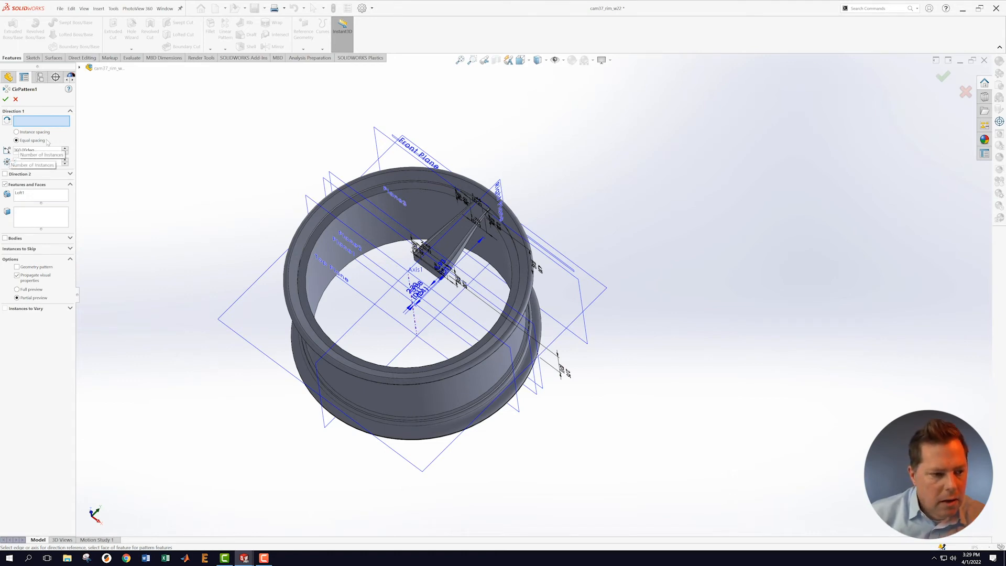
Step: Pattern Loft1 around Axis1 as 5 equal instances over 360°, then orbit to check the spokes
click(416, 328)
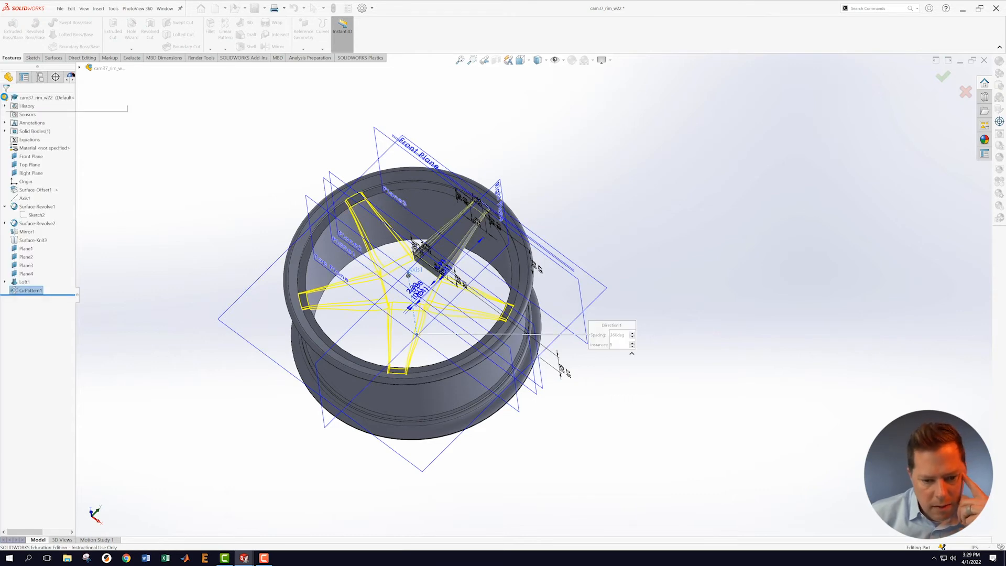
middle_drag(176, 216, 63, 86)
Step: Save the rim part and switch to the cam37_wheel_w22 assembly
click(60, 13)
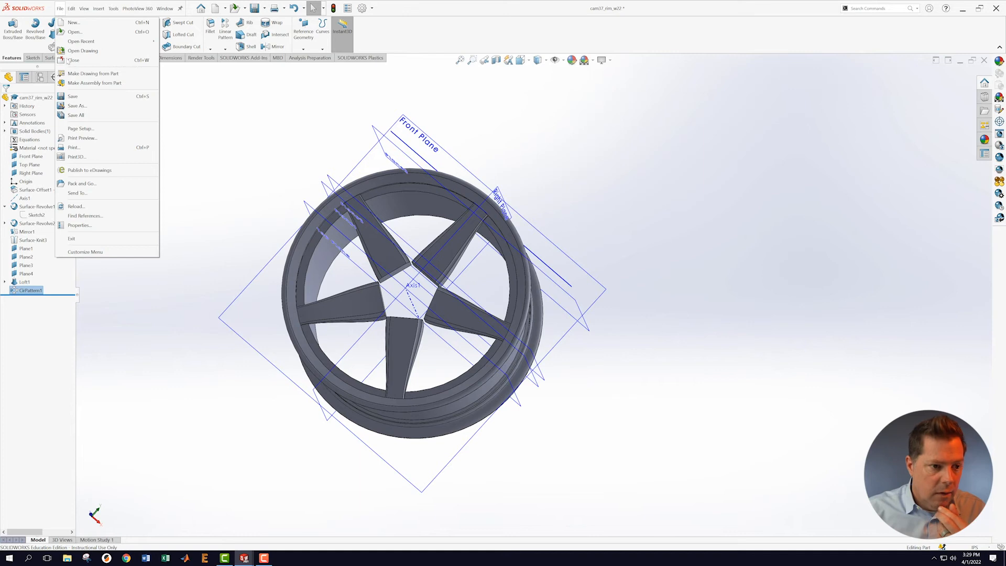
click(76, 97)
click(164, 9)
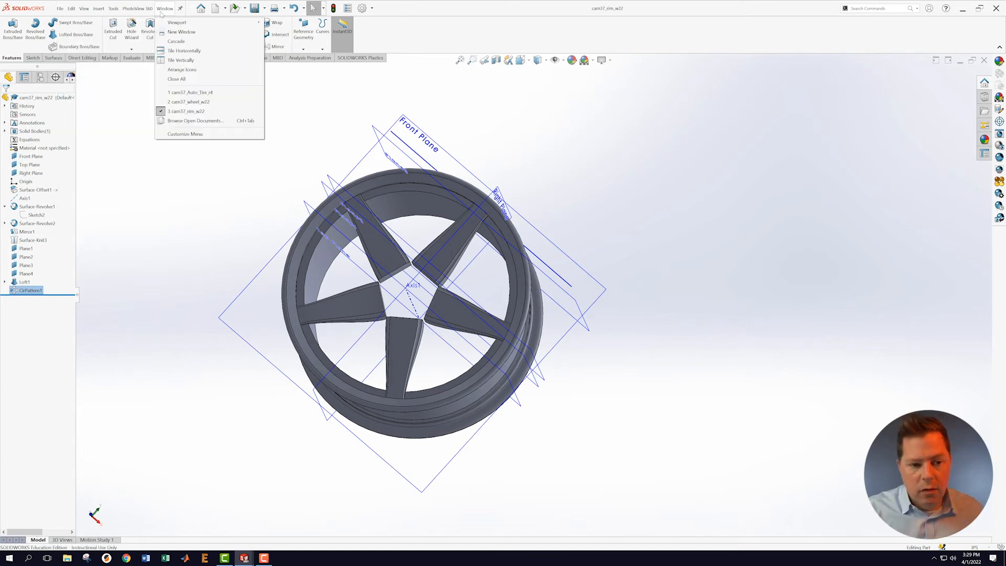
click(189, 103)
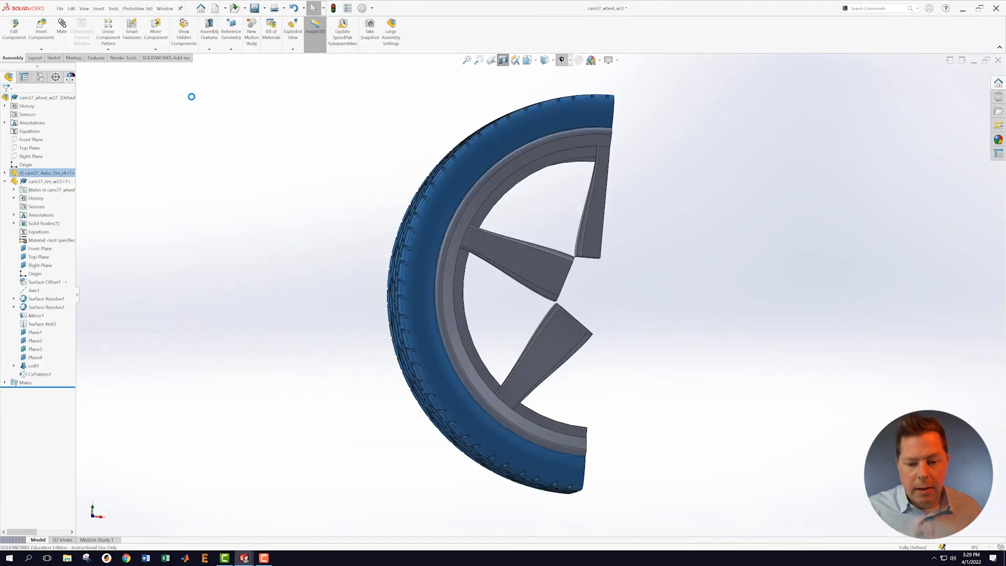
Step: Change the tire component to its 23 inch configuration
scroll(649, 304, up, 3)
middle_drag(692, 308, 615, 306)
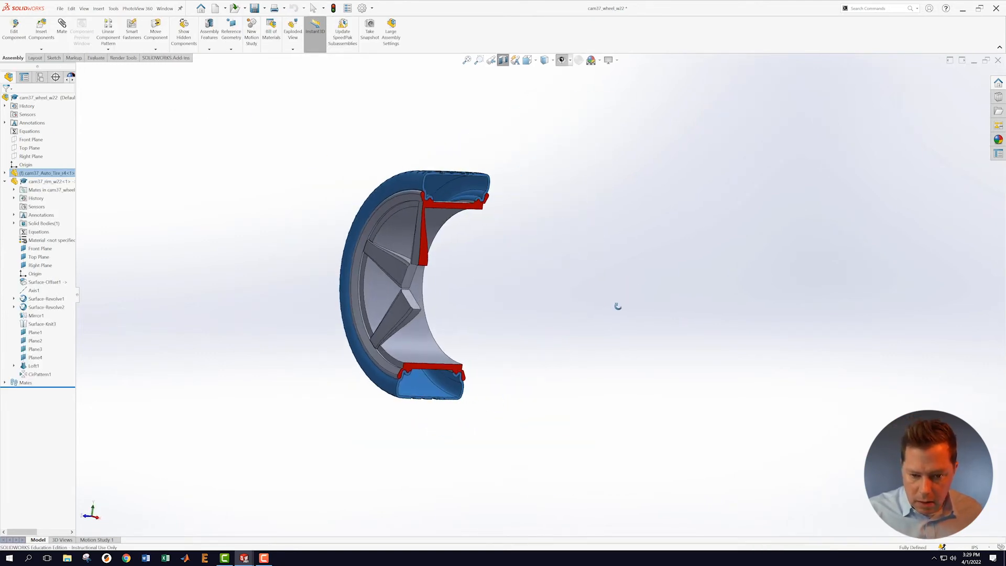
scroll(480, 242, down, 5)
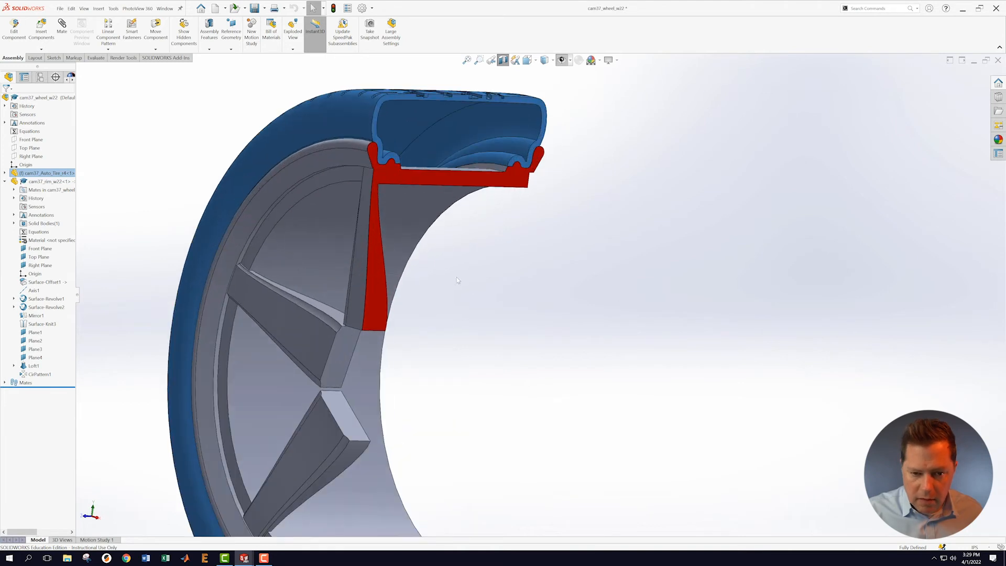
scroll(514, 319, up, 3)
scroll(514, 318, up, 1)
mouse_move(532, 318)
middle_down()
mouse_move(555, 317)
mouse_move(545, 316)
middle_up()
scroll(579, 358, down, 2)
right_click(43, 173)
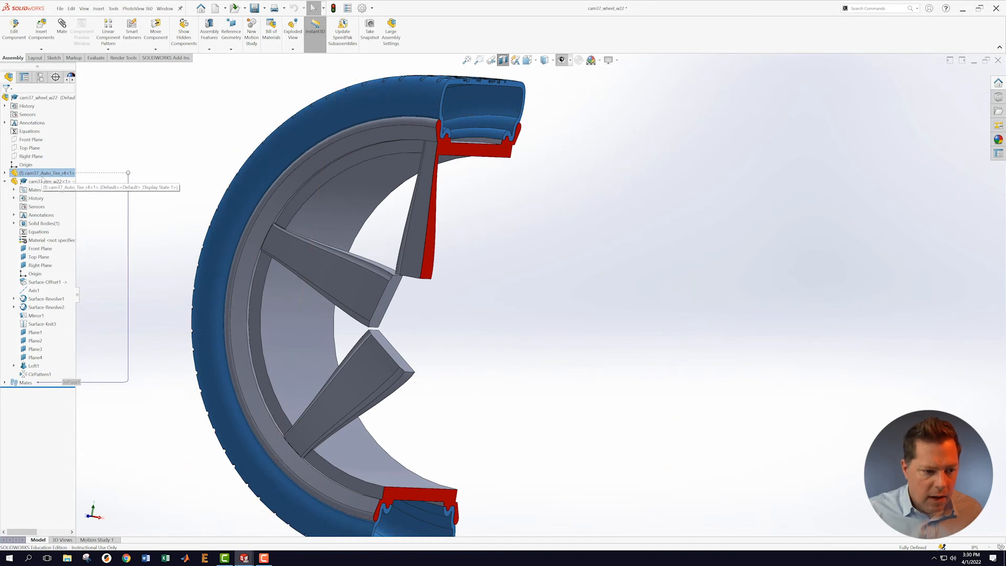
click(75, 146)
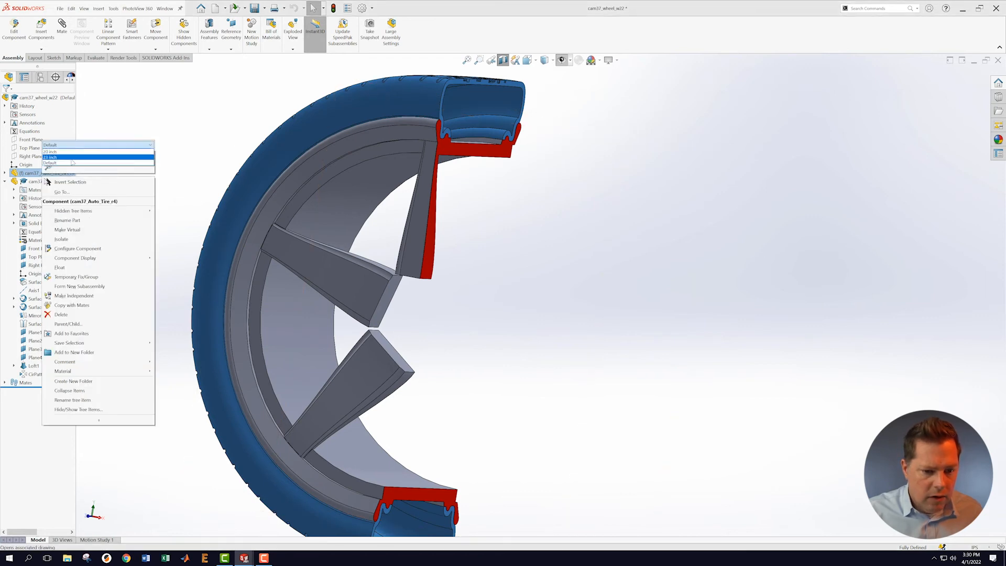
click(73, 157)
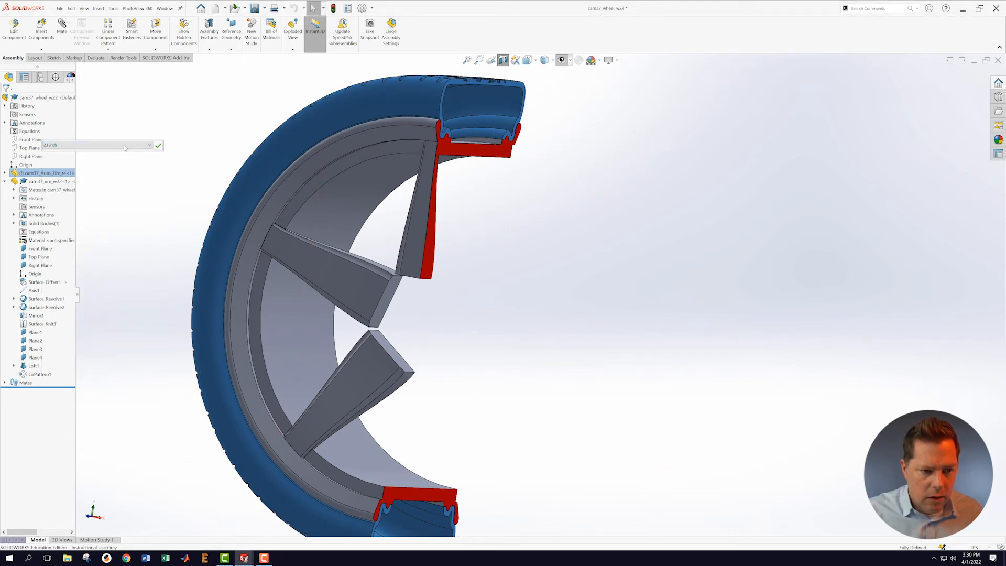
click(158, 146)
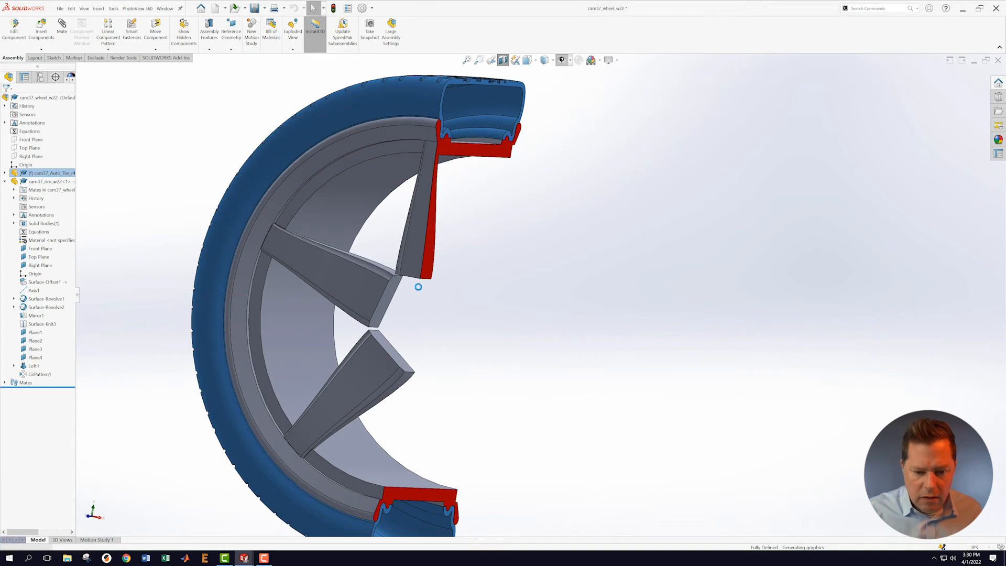
Step: Turn off the section view to show the whole wheel from the front
scroll(434, 329, up, 3)
middle_drag(500, 316, 532, 327)
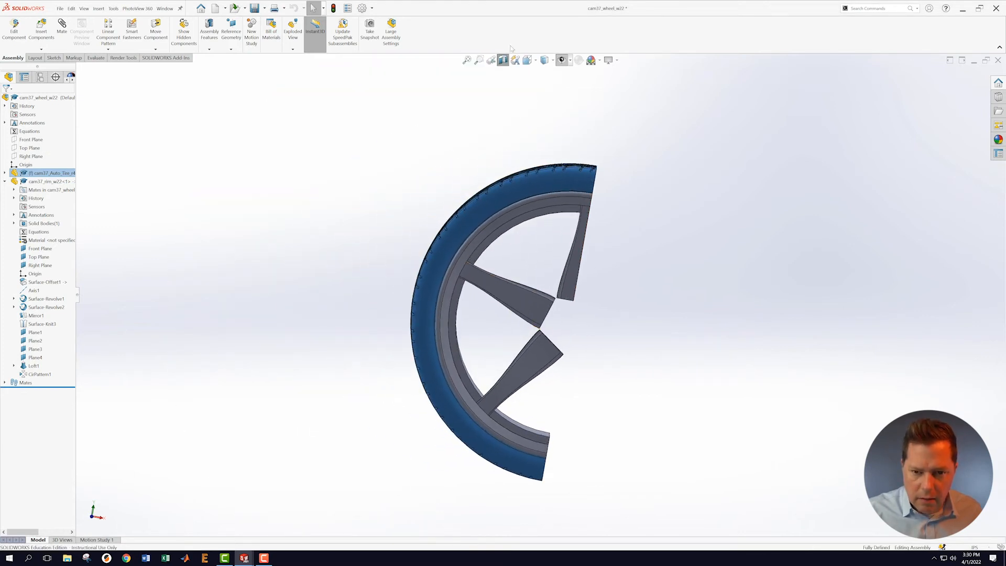
click(503, 59)
Step: Switch the tire component to its 20 inch configuration
middle_drag(801, 289, 783, 282)
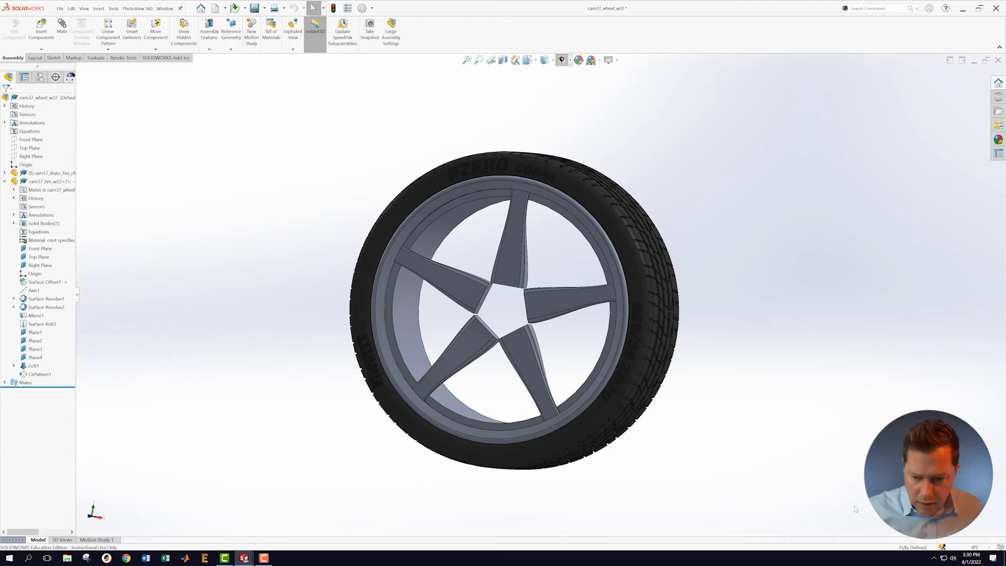
mouse_move(734, 353)
middle_down()
mouse_move(777, 348)
mouse_move(751, 359)
middle_up()
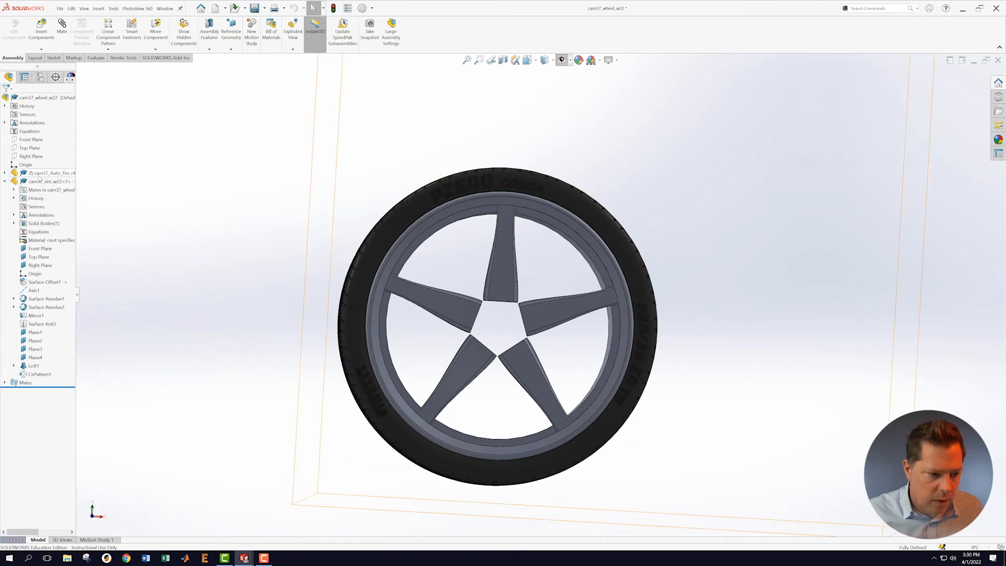
right_click(42, 174)
click(67, 144)
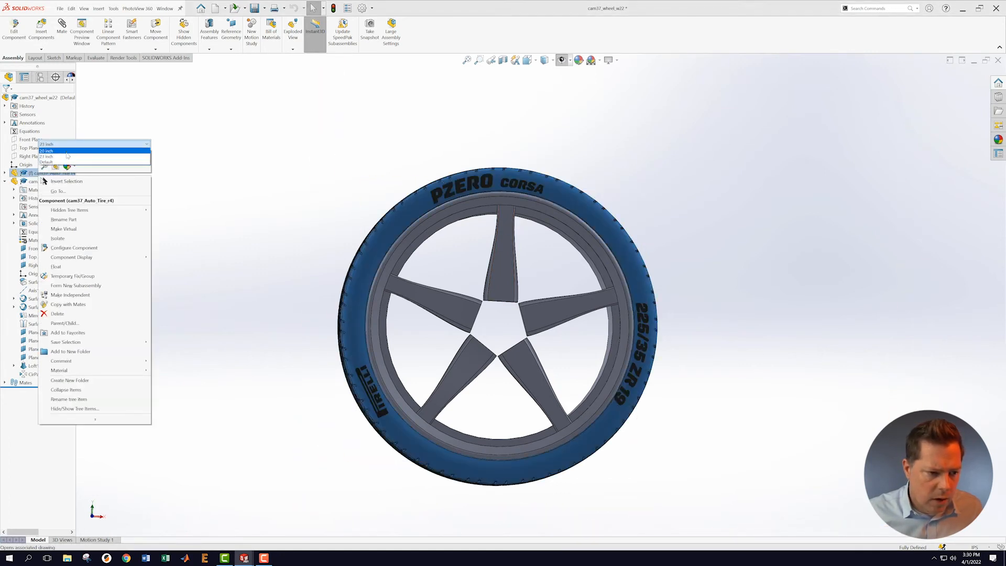
click(67, 152)
click(155, 146)
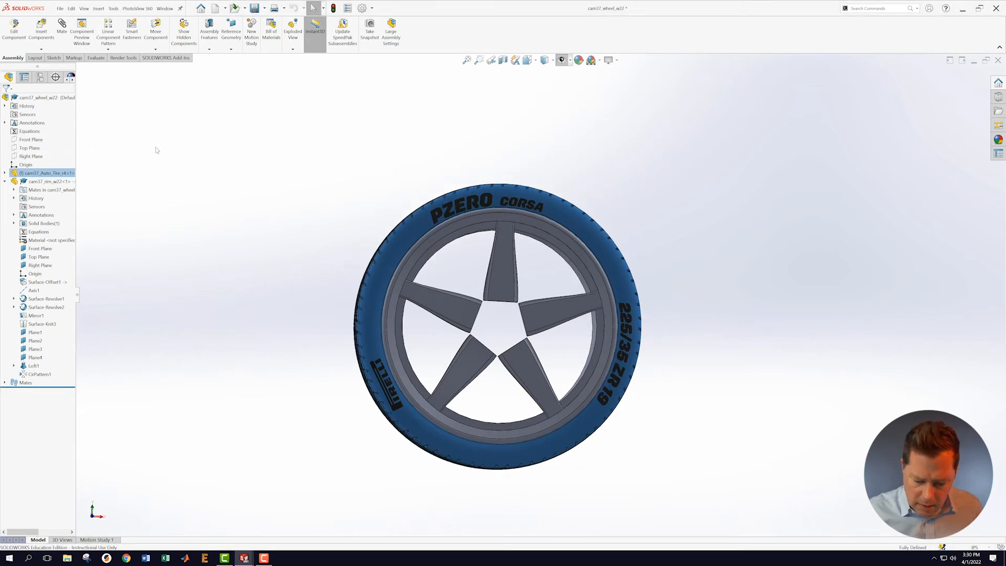
Step: Return the tire component to its Default configuration
middle_drag(770, 289, 755, 257)
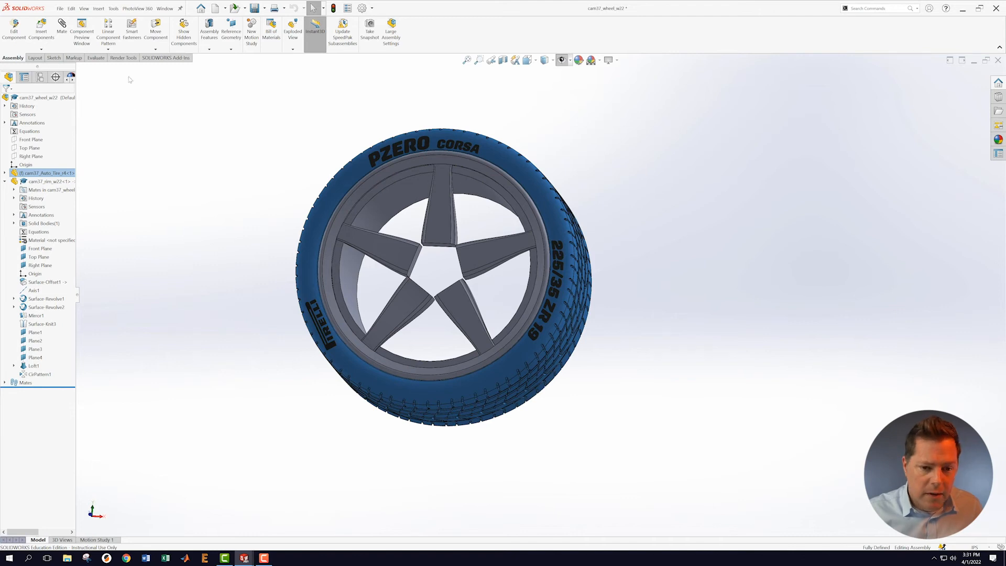
right_click(38, 173)
click(66, 161)
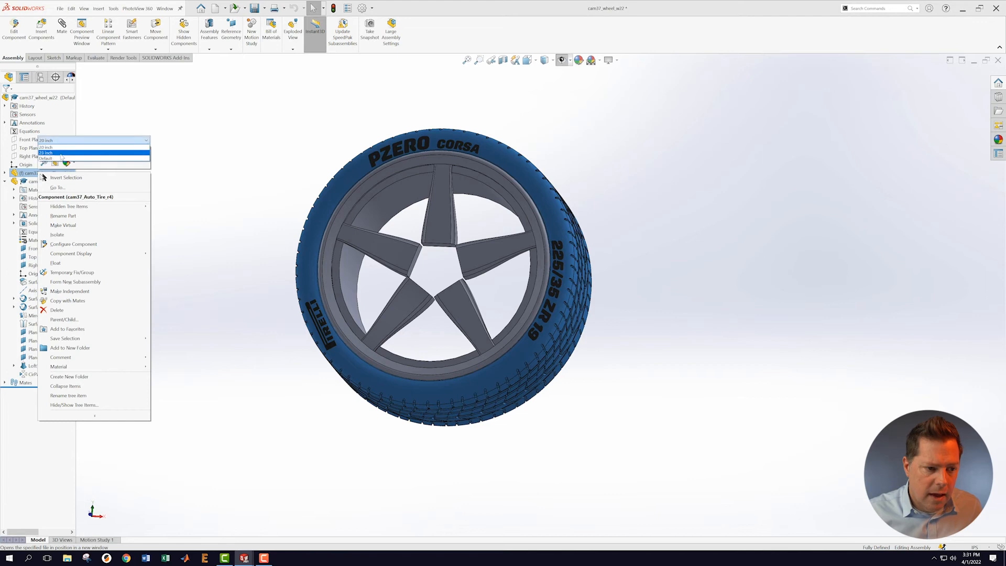
click(154, 141)
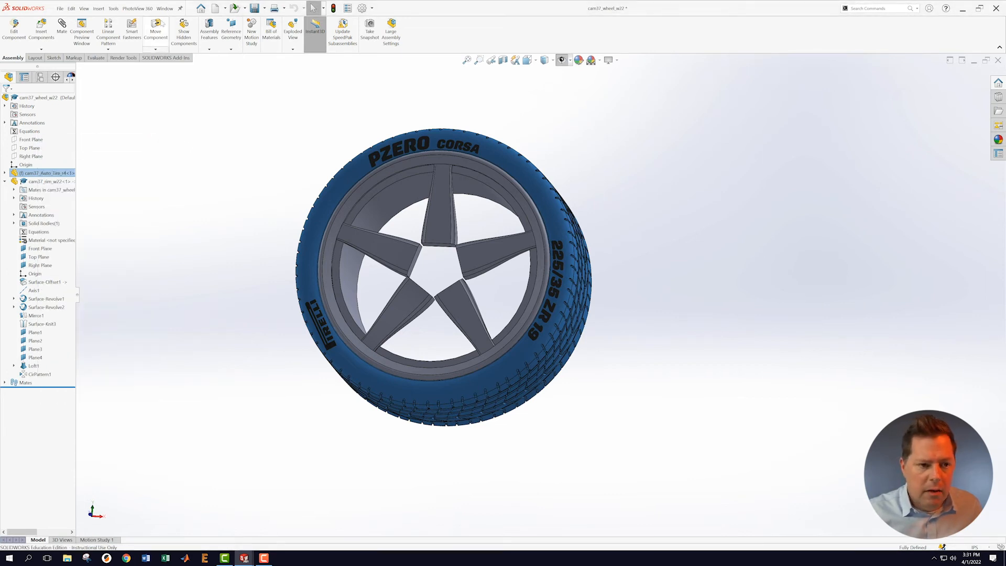
click(164, 9)
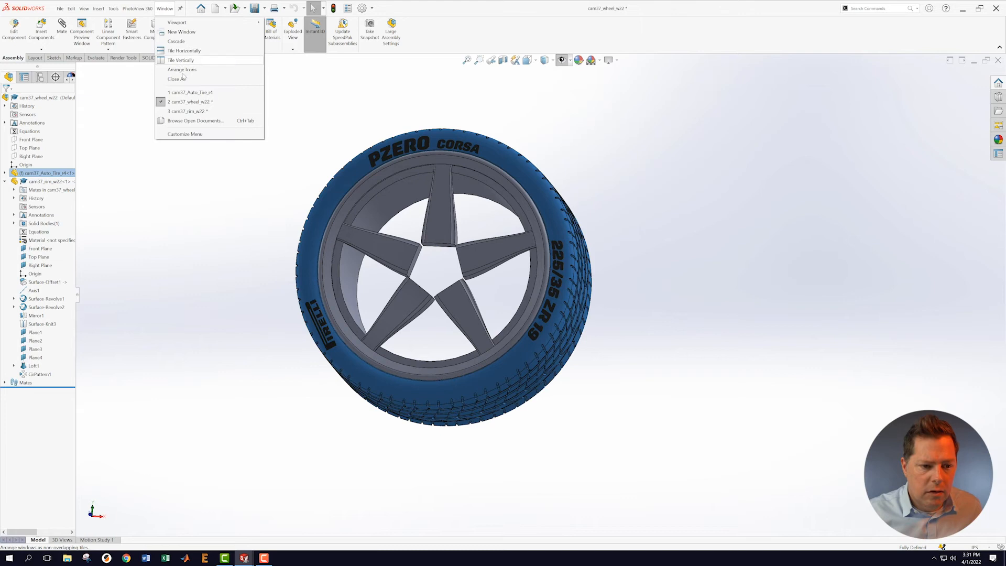
Step: Bring the cam37_rim_w22 part window to the front from the Window menu
click(181, 111)
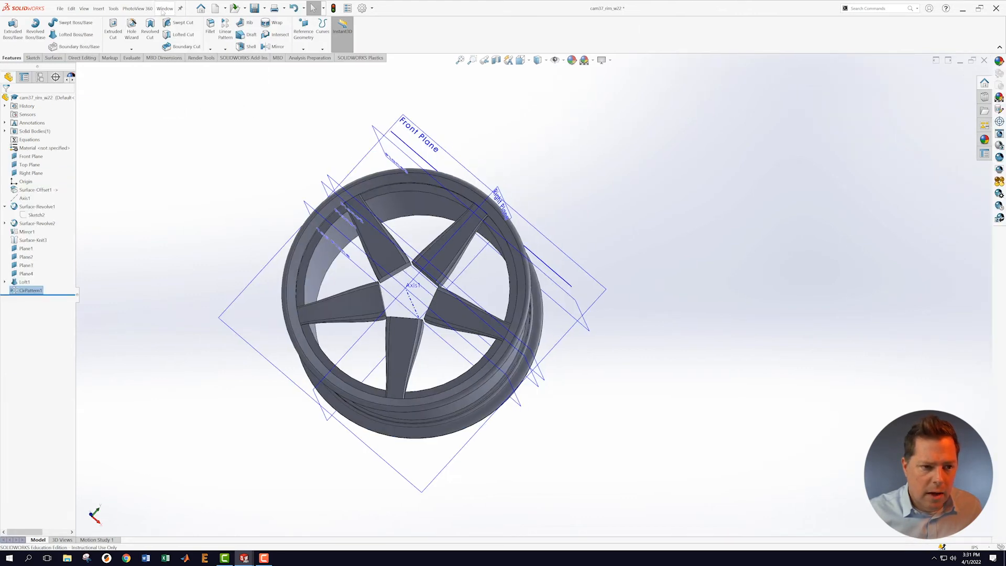
click(165, 9)
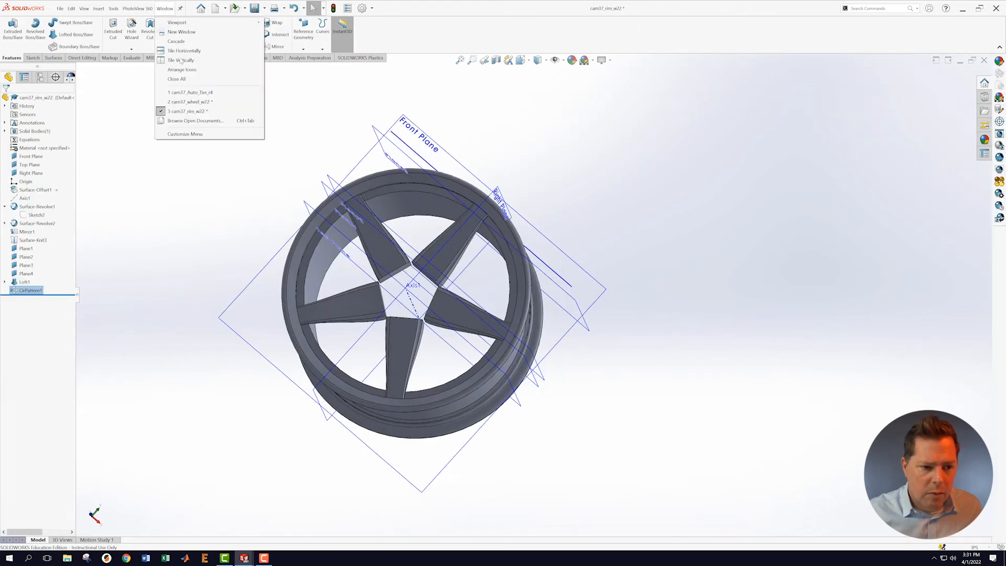
click(179, 102)
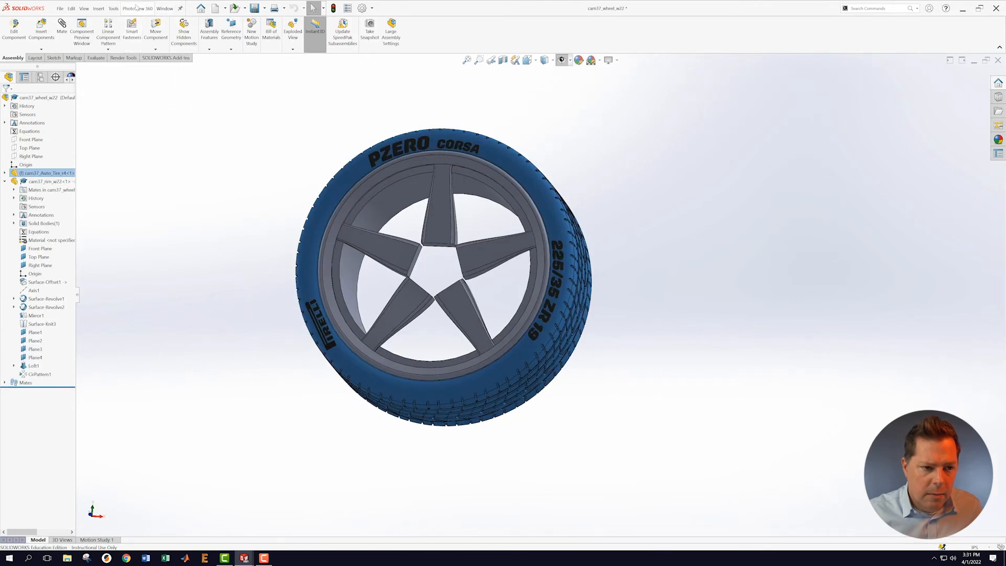
click(70, 8)
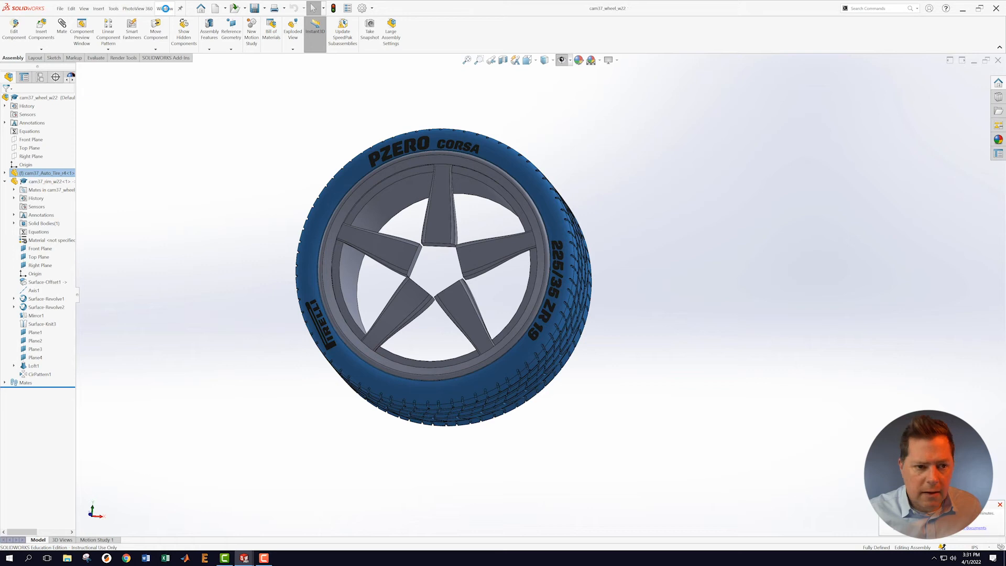
click(165, 8)
mouse_move(181, 116)
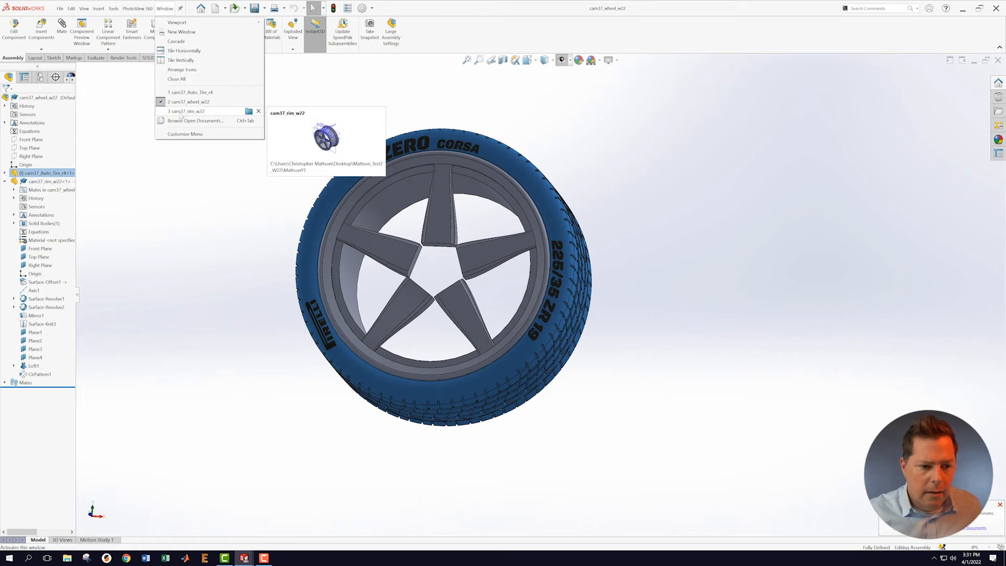
click(181, 112)
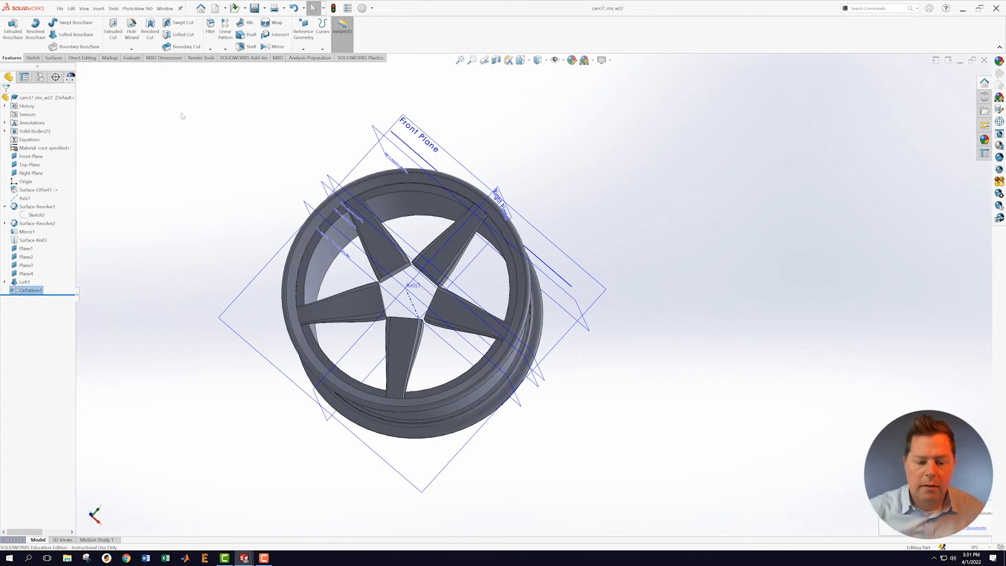
Step: Clear the selection, hide planes and sketches, and start a new Fillet
scroll(401, 215, down, 10)
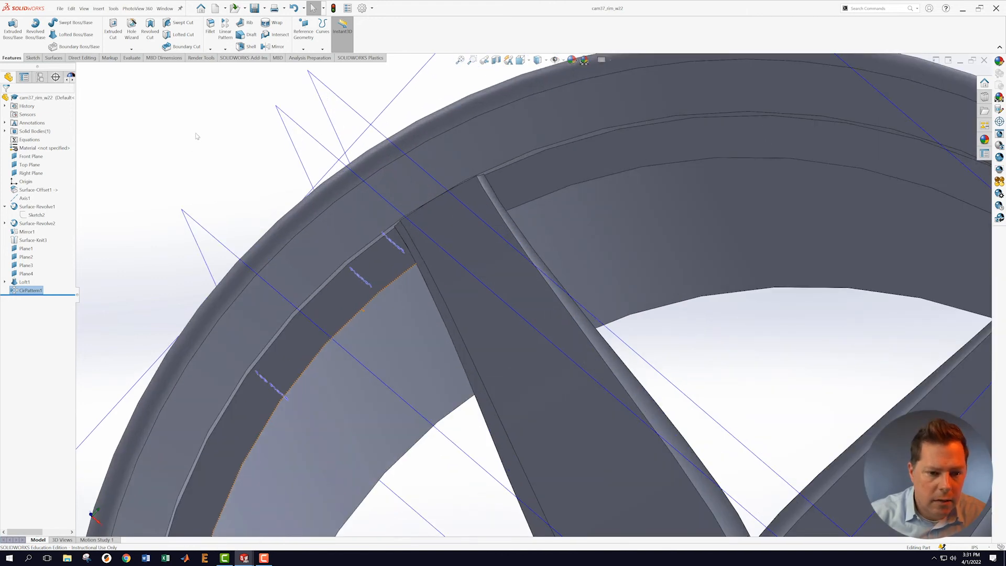
click(196, 133)
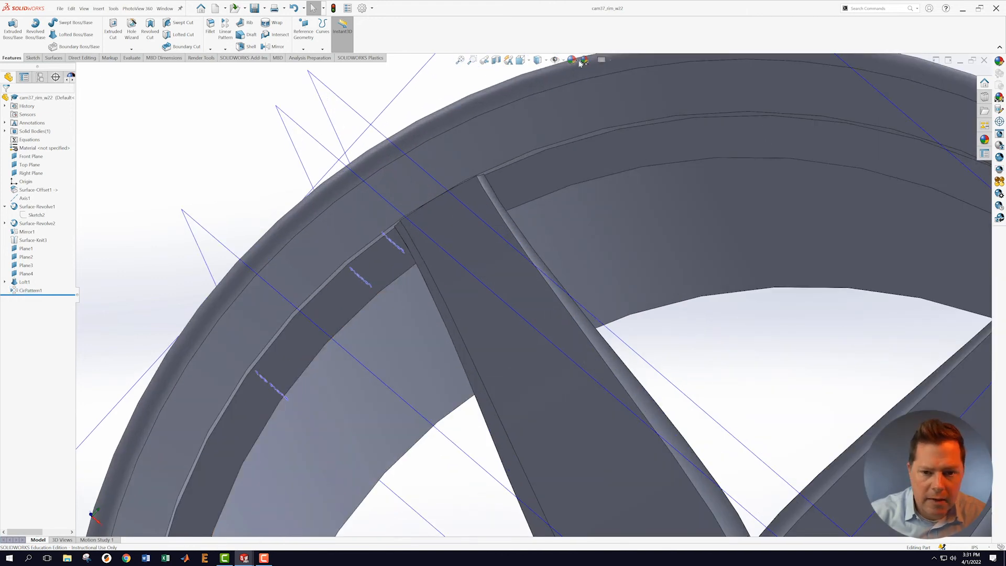
click(555, 60)
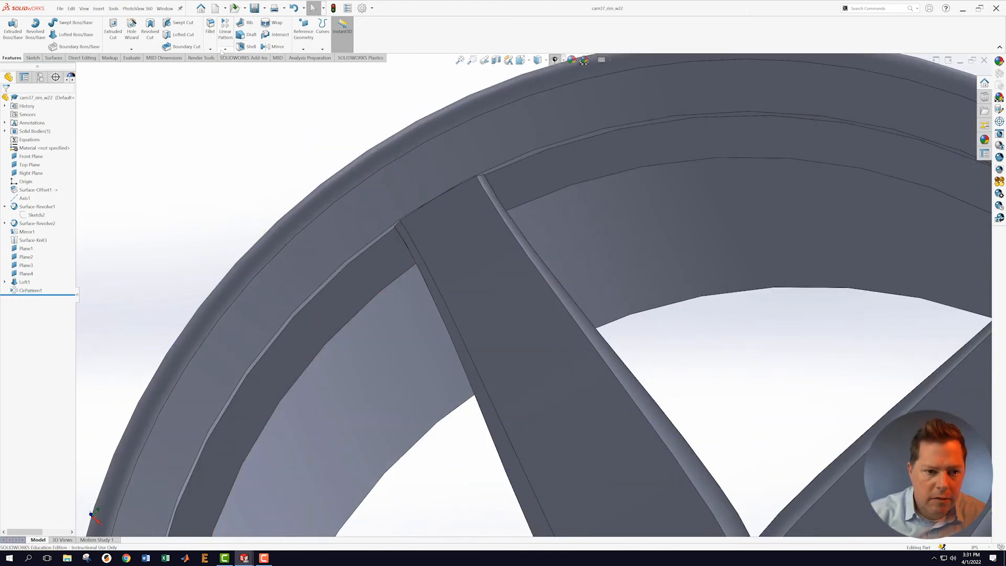
click(210, 49)
click(220, 59)
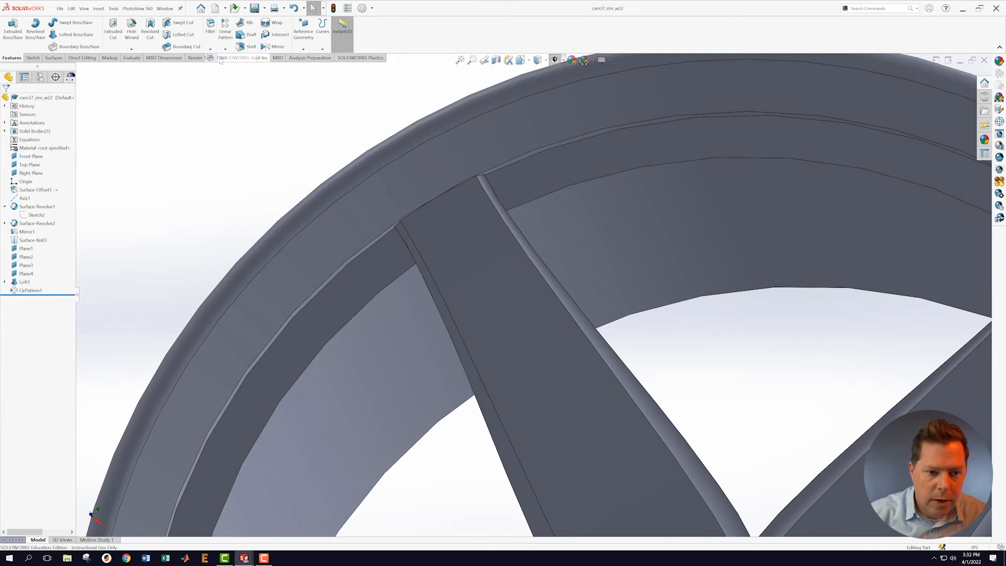
Step: Pick the first spoke-rim edge at 0.50 in radius, removing a wrongly added rim face
middle_drag(519, 182, 569, 184)
scroll(525, 179, down, 2)
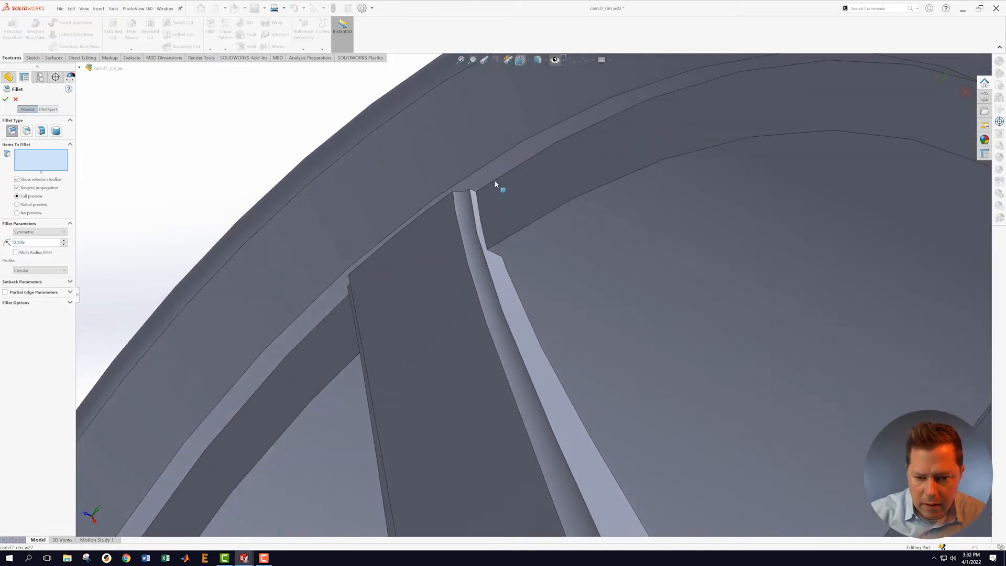
scroll(497, 183, down, 2)
click(470, 217)
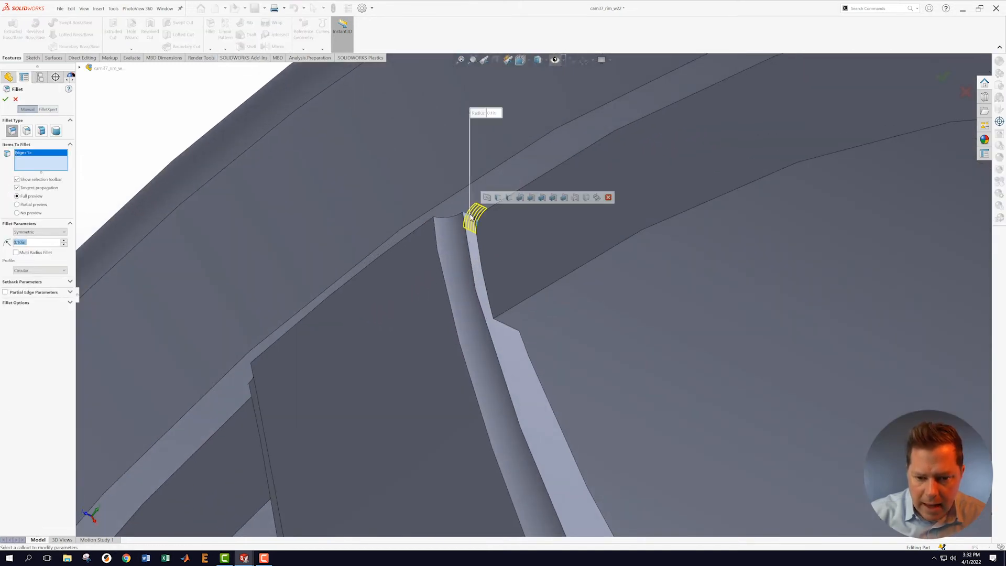
text(.5)
key(Return)
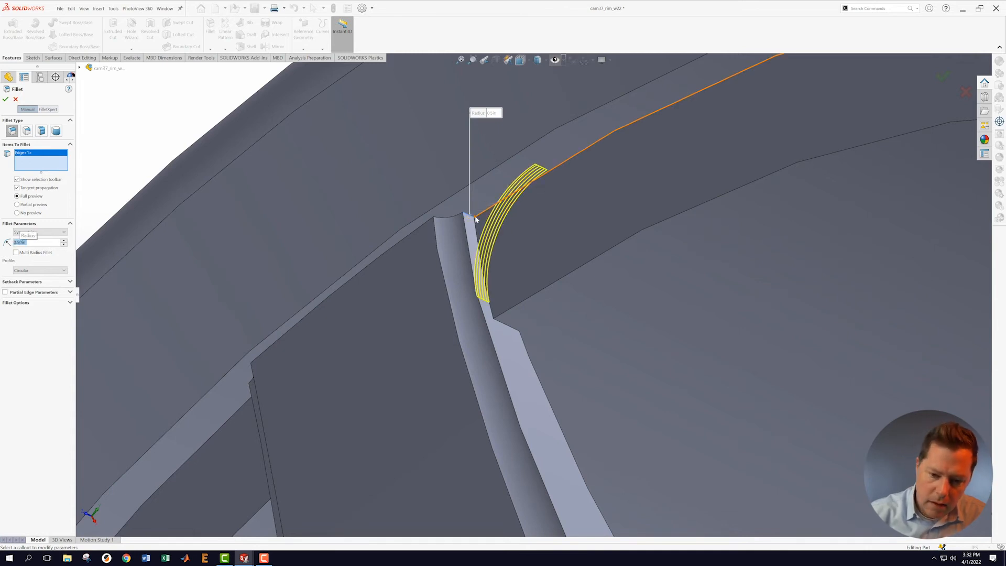
scroll(407, 305, up, 3)
middle_drag(406, 307, 426, 321)
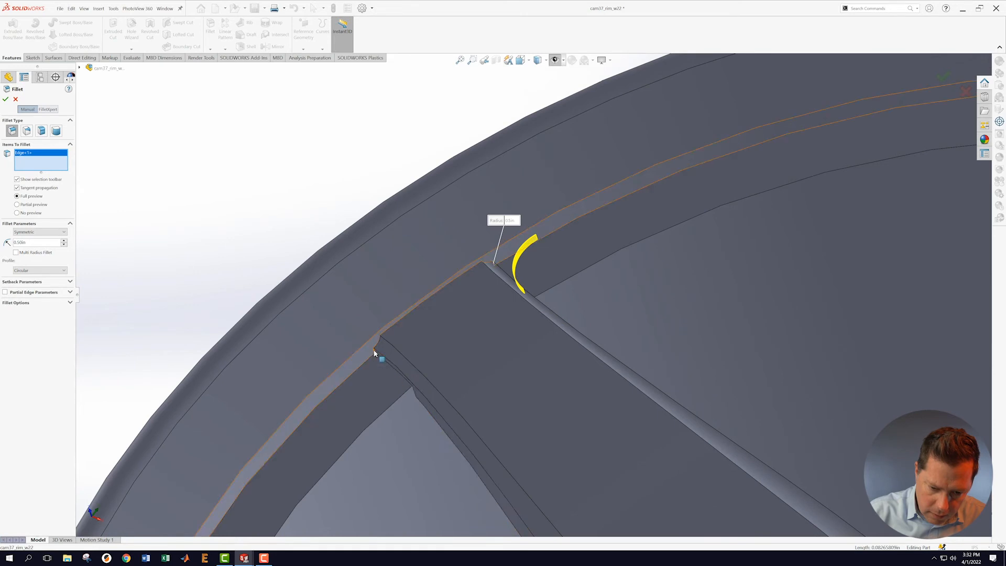
click(375, 351)
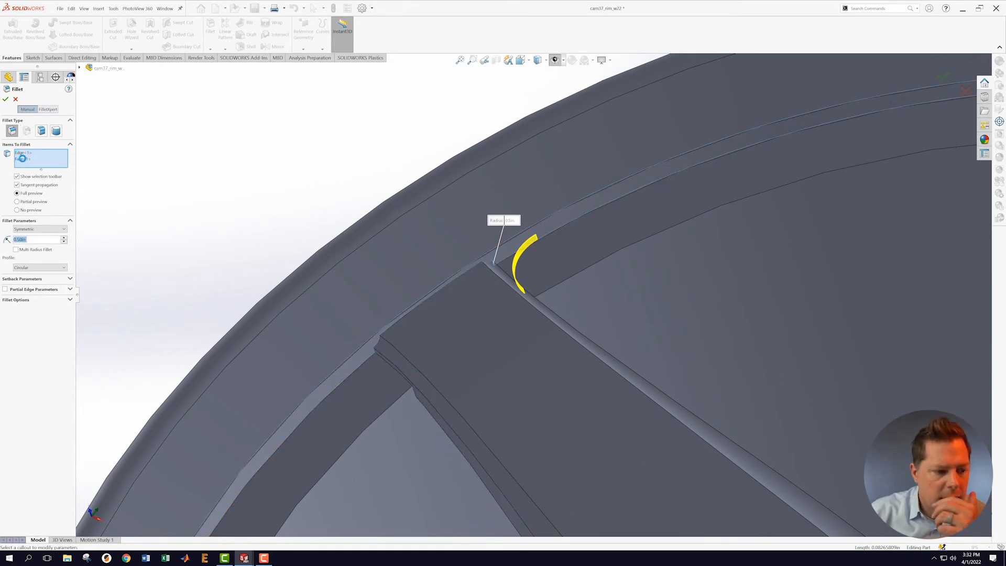
click(23, 158)
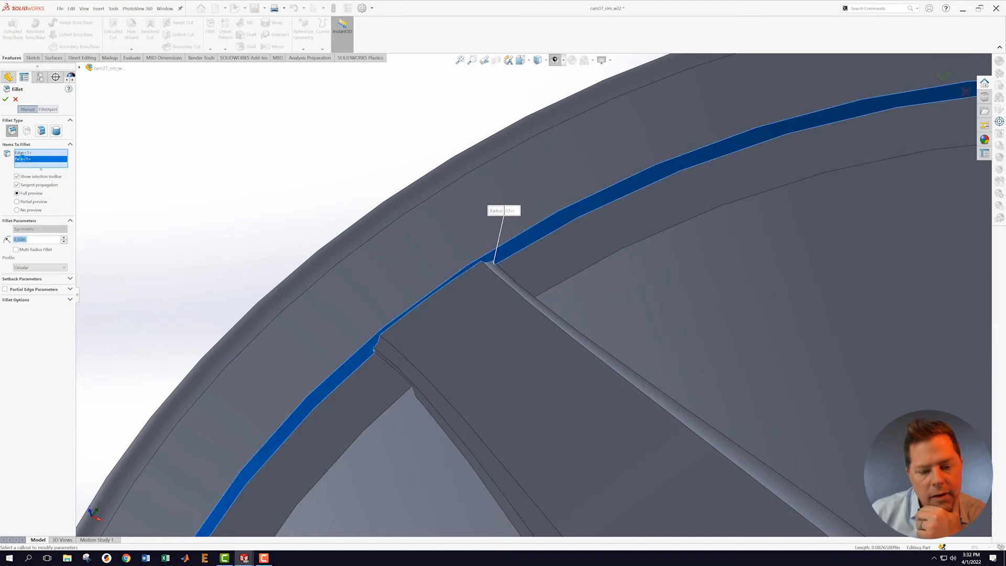
right_click(22, 159)
click(37, 174)
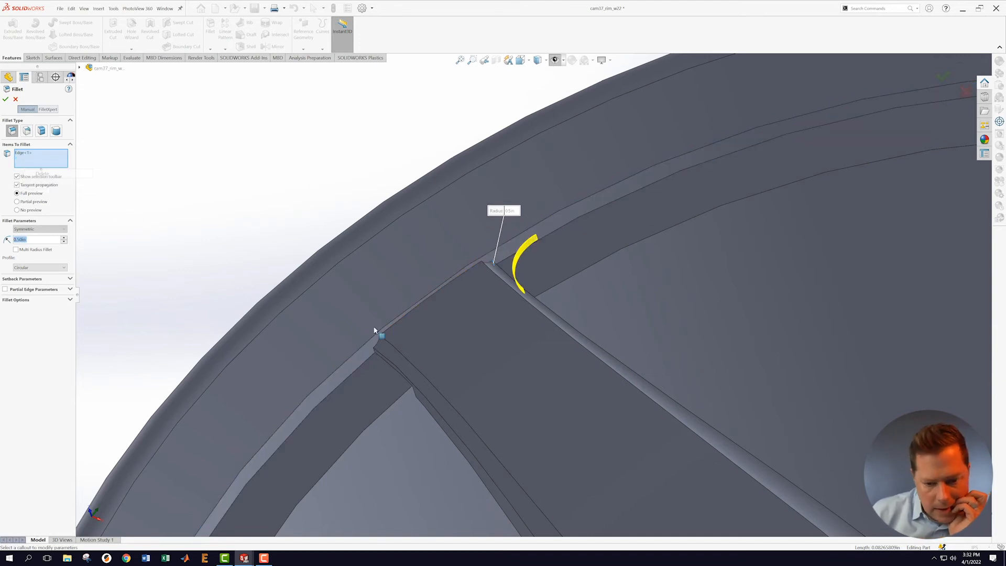
Step: Add the second, third and fourth spoke-rim edges to the fillet
scroll(377, 333, down, 6)
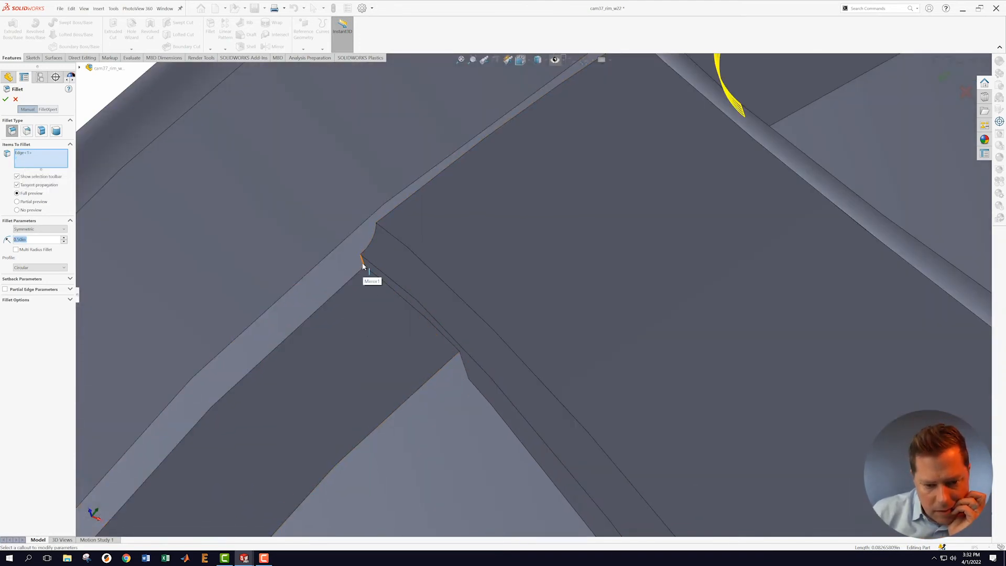
click(363, 265)
scroll(323, 389, up, 3)
scroll(323, 390, up, 8)
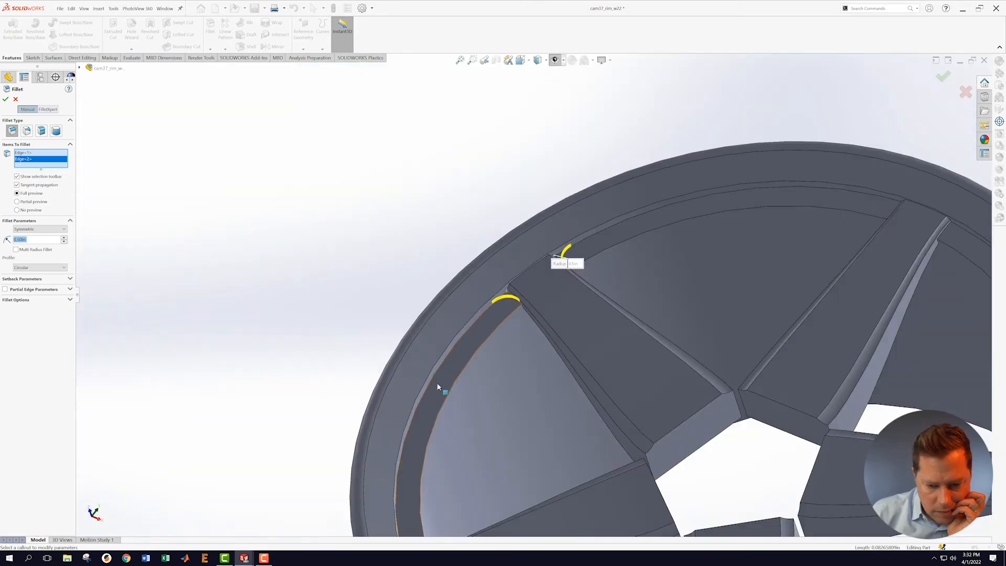
middle_drag(535, 372, 418, 514)
scroll(427, 472, down, 6)
scroll(523, 216, up, 6)
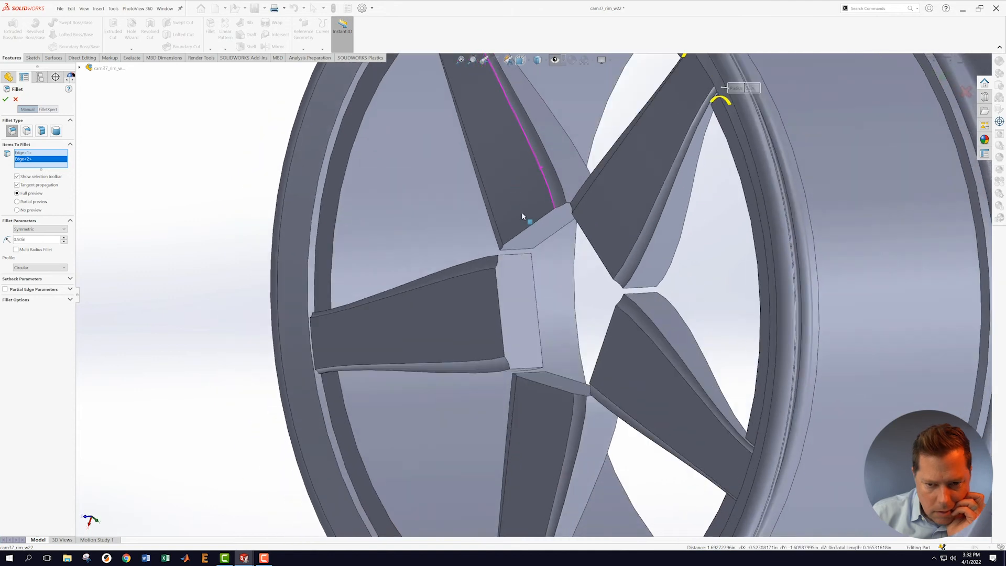
scroll(468, 180, down, 6)
scroll(468, 180, down, 5)
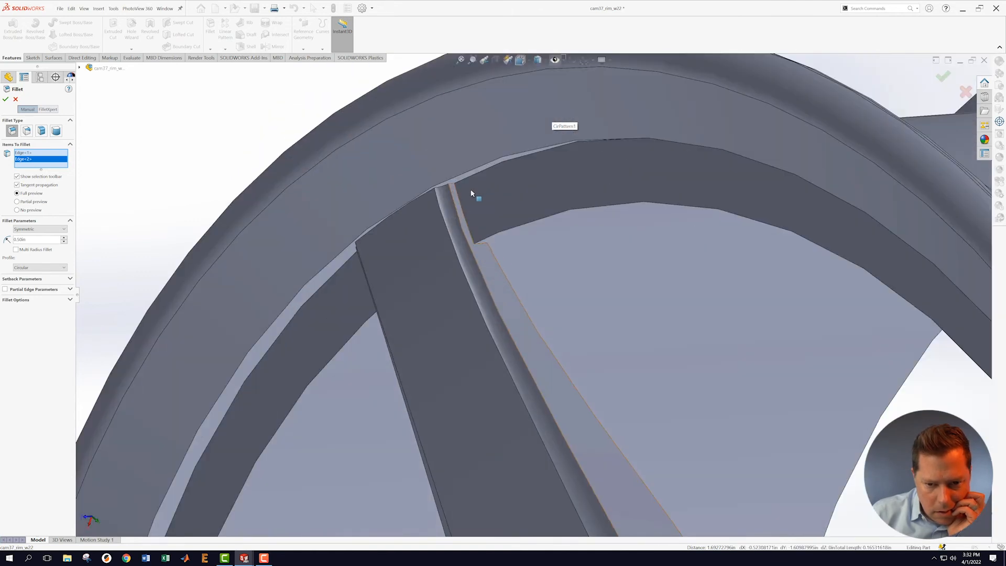
click(449, 201)
middle_drag(364, 309, 279, 330)
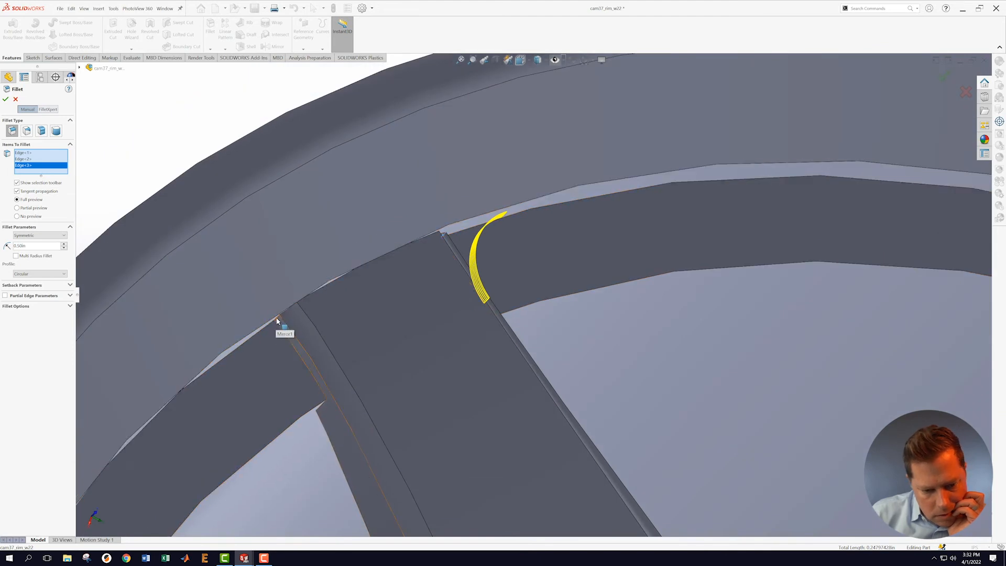
middle_drag(303, 337, 293, 321)
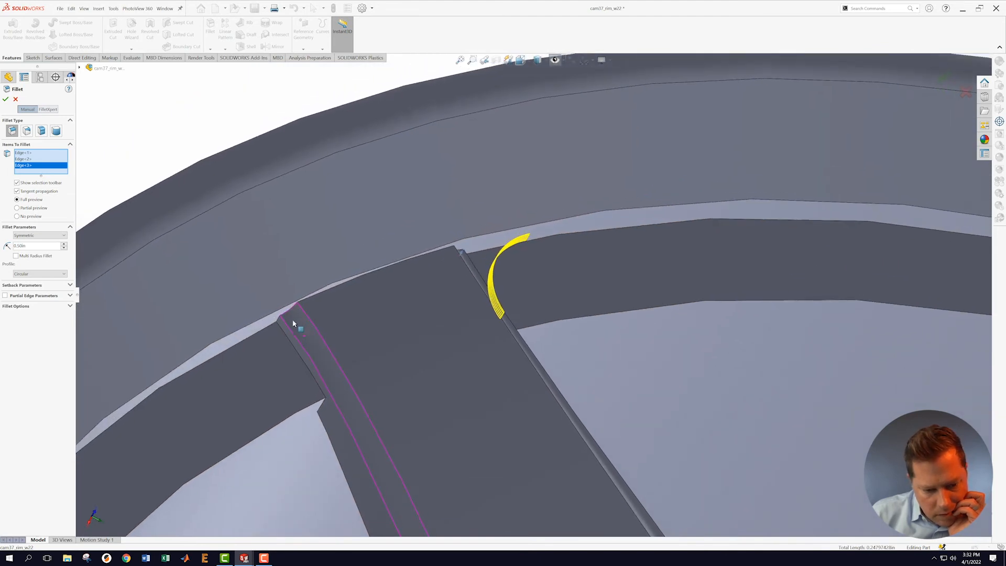
scroll(290, 323, up, 1)
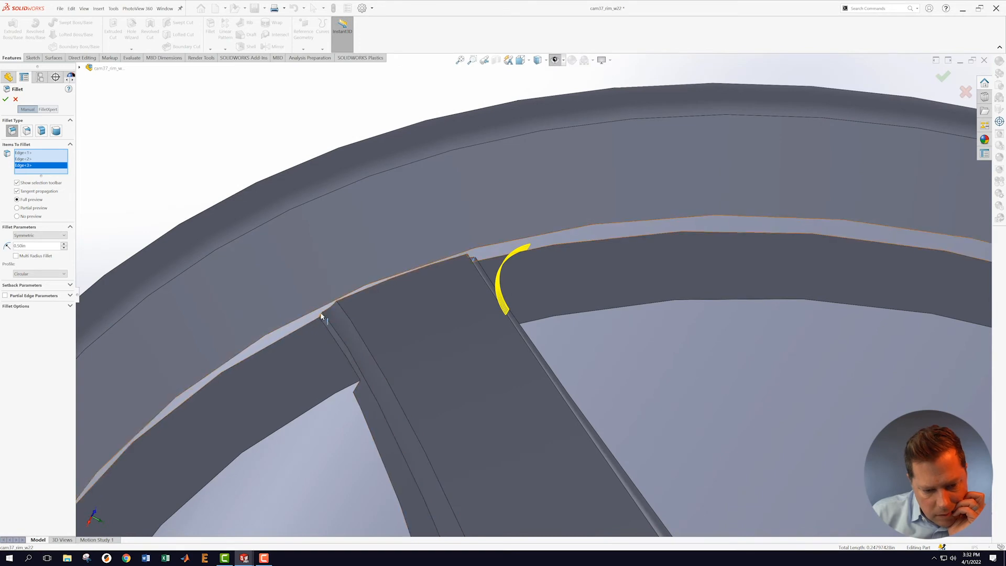
click(320, 316)
Step: Add the fifth, sixth and seventh spoke-rim edges to the fillet
scroll(305, 372, up, 3)
scroll(363, 387, up, 5)
middle_drag(503, 316, 492, 307)
scroll(490, 305, down, 6)
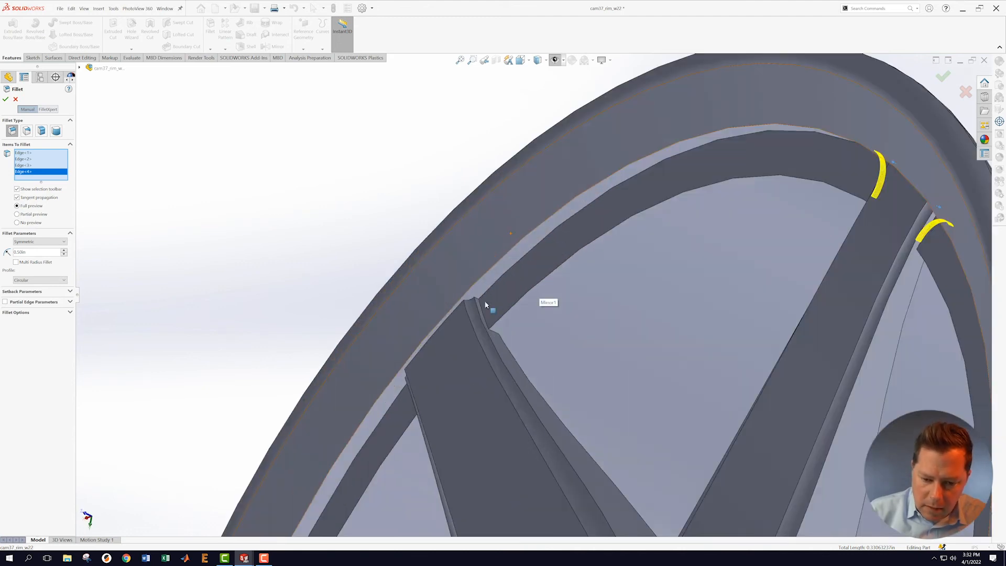
scroll(490, 304, down, 4)
click(485, 292)
middle_drag(431, 385, 364, 420)
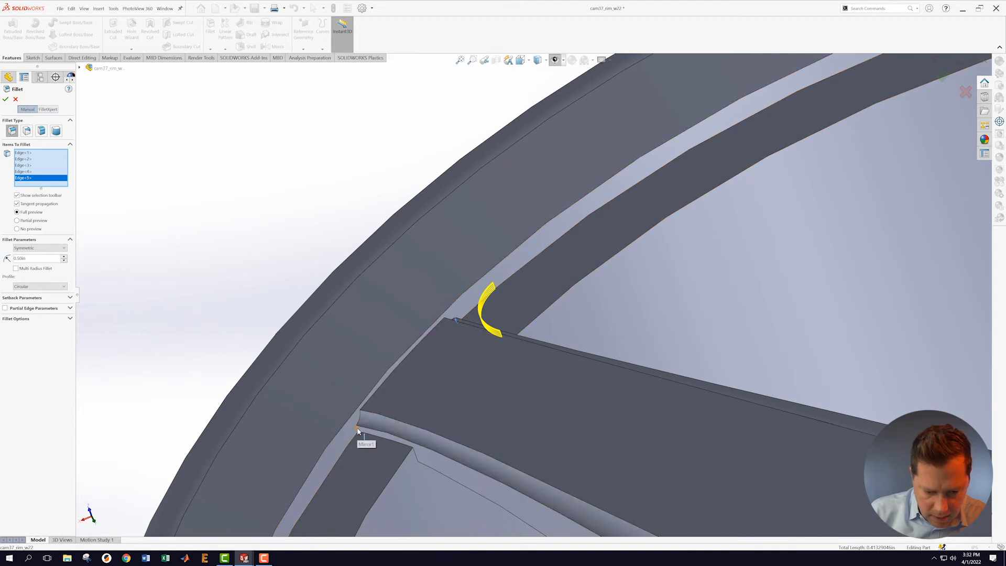
click(358, 431)
scroll(512, 422, up, 8)
middle_drag(600, 367, 540, 396)
scroll(527, 393, down, 6)
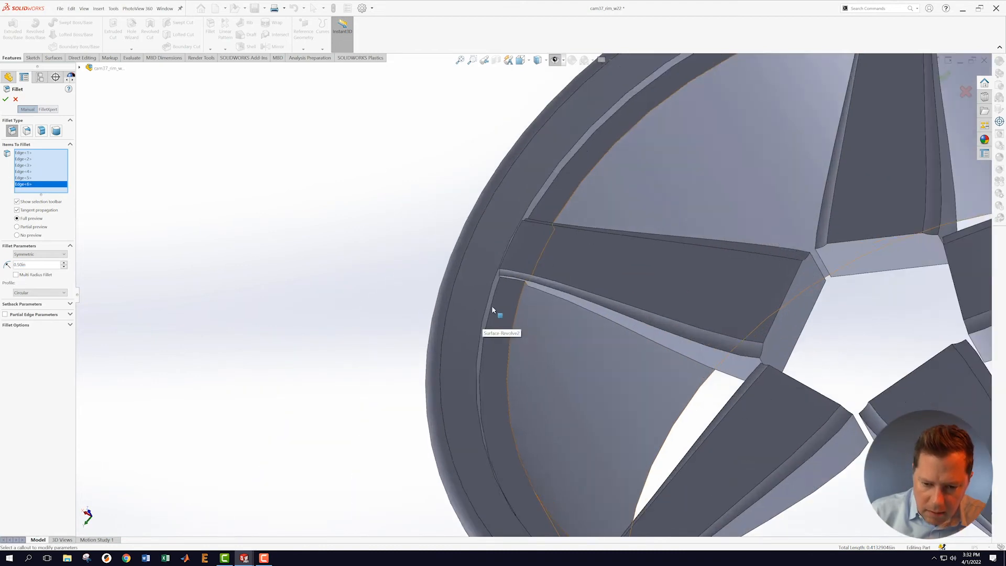
scroll(490, 307, down, 5)
click(503, 260)
Step: Add the eighth, ninth and tenth spoke-rim edges and accept Fillet1
middle_drag(683, 180, 648, 283)
scroll(734, 152, up, 5)
scroll(739, 152, down, 3)
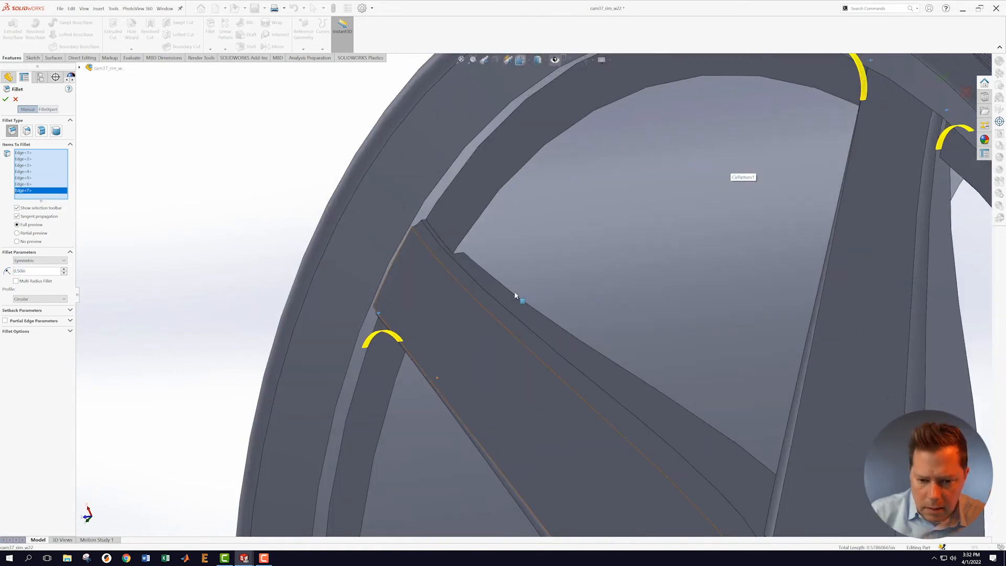
scroll(515, 296, down, 2)
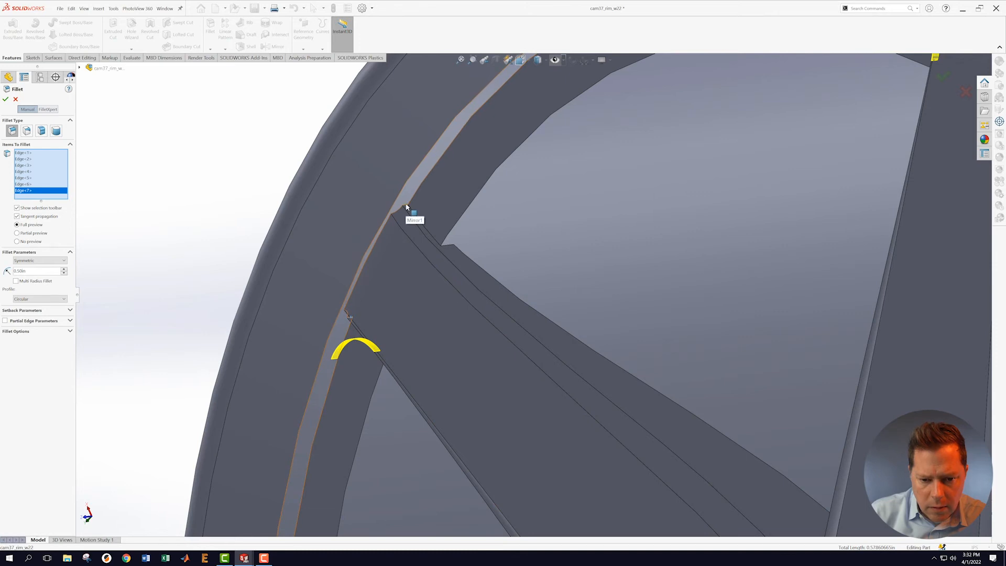
scroll(409, 209, down, 4)
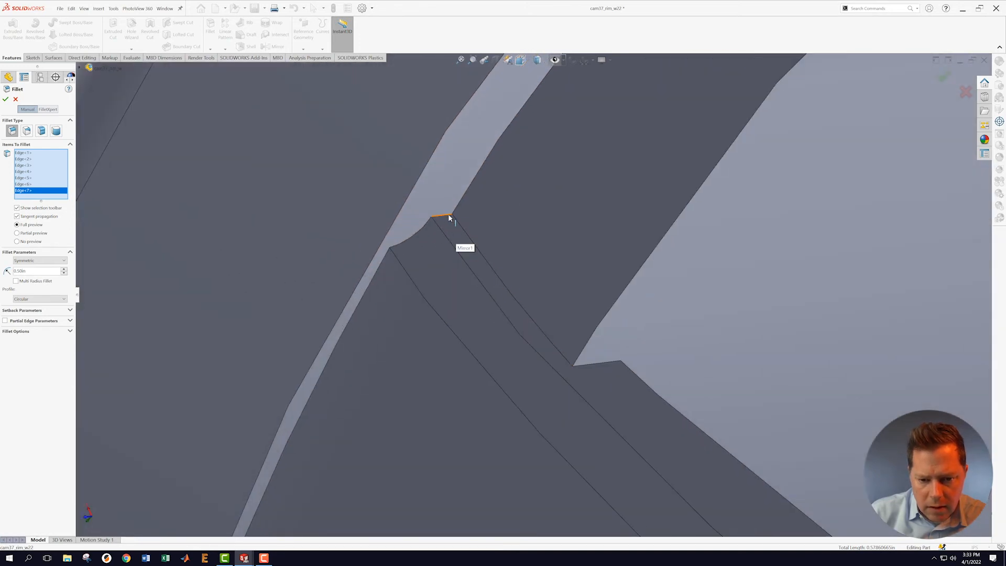
click(445, 218)
scroll(515, 408, up, 6)
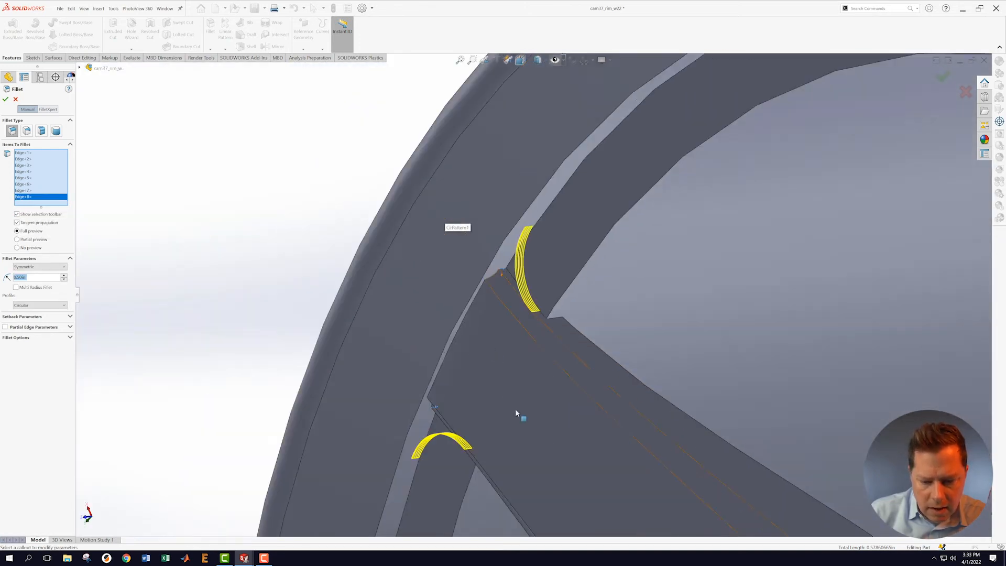
scroll(558, 366, up, 2)
middle_drag(556, 365, 533, 447)
scroll(514, 398, down, 8)
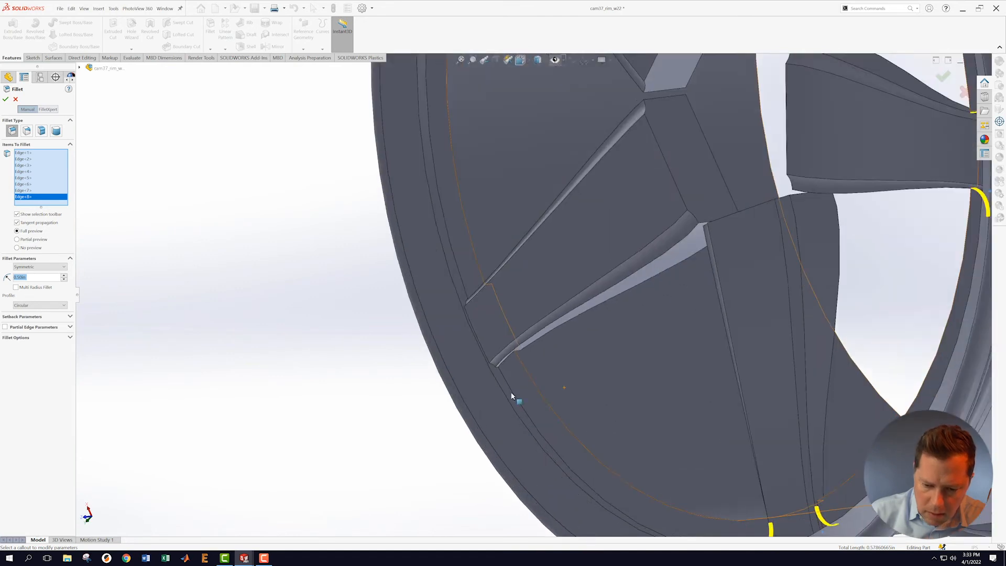
click(470, 331)
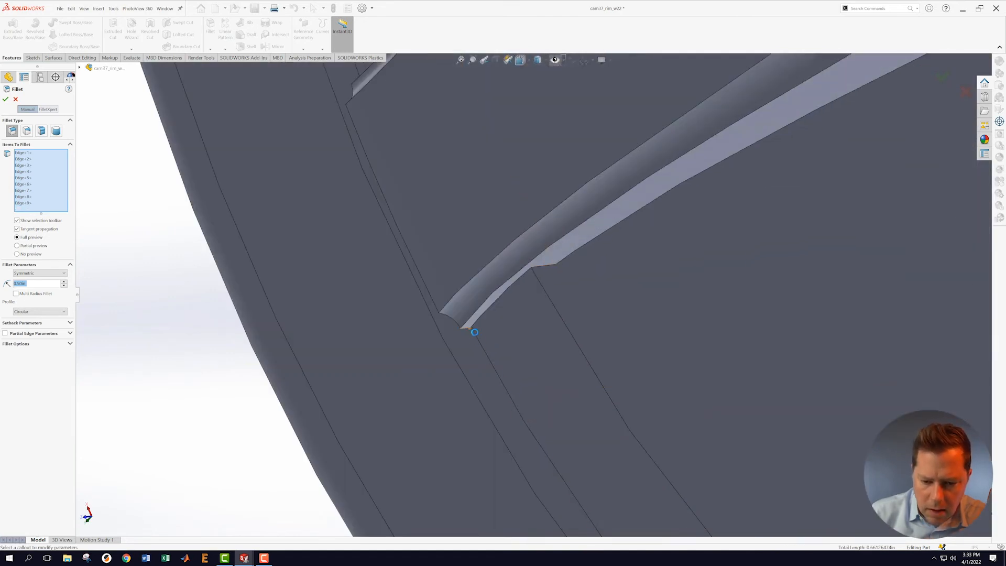
scroll(471, 330, up, 5)
middle_drag(495, 196, 532, 262)
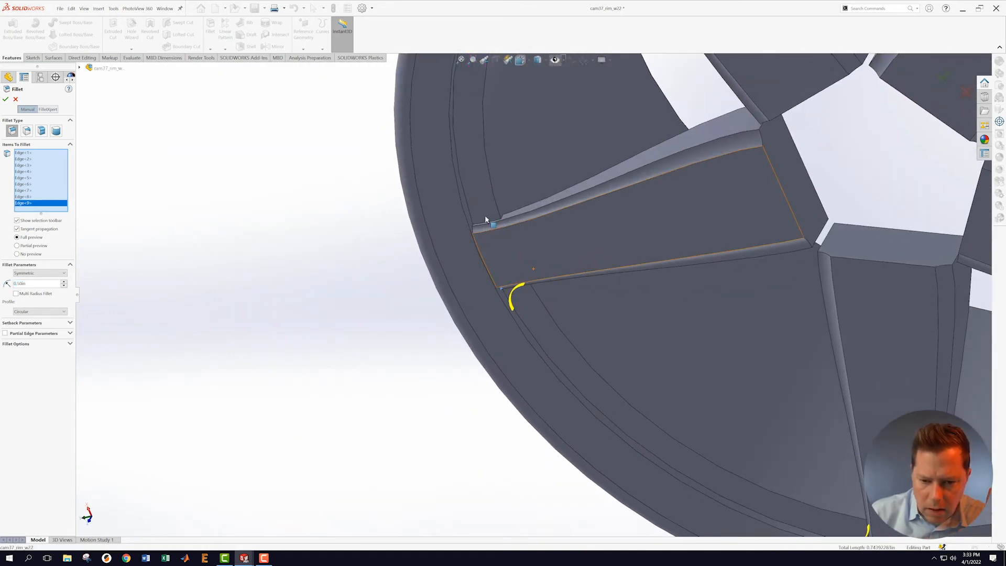
scroll(478, 228, down, 8)
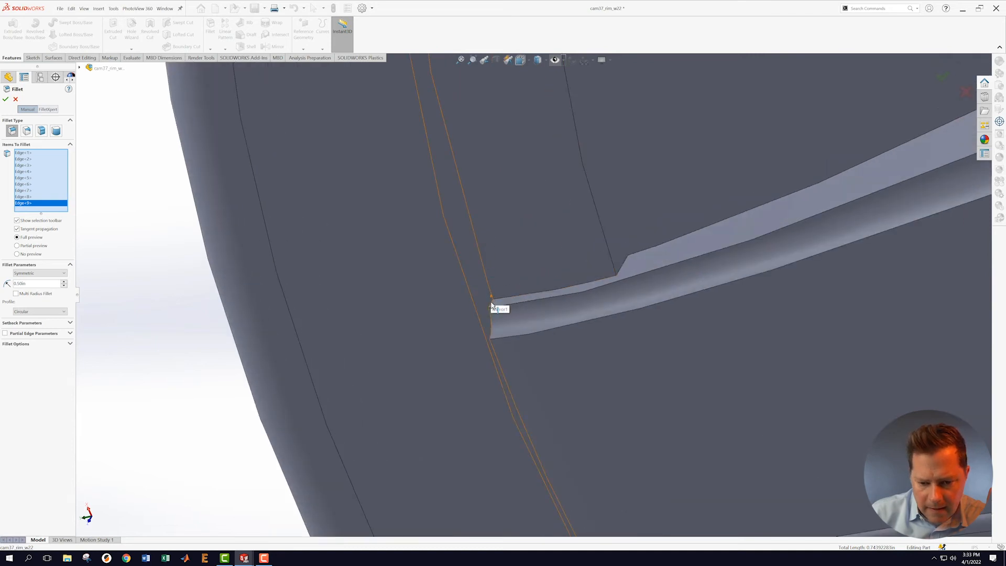
click(490, 304)
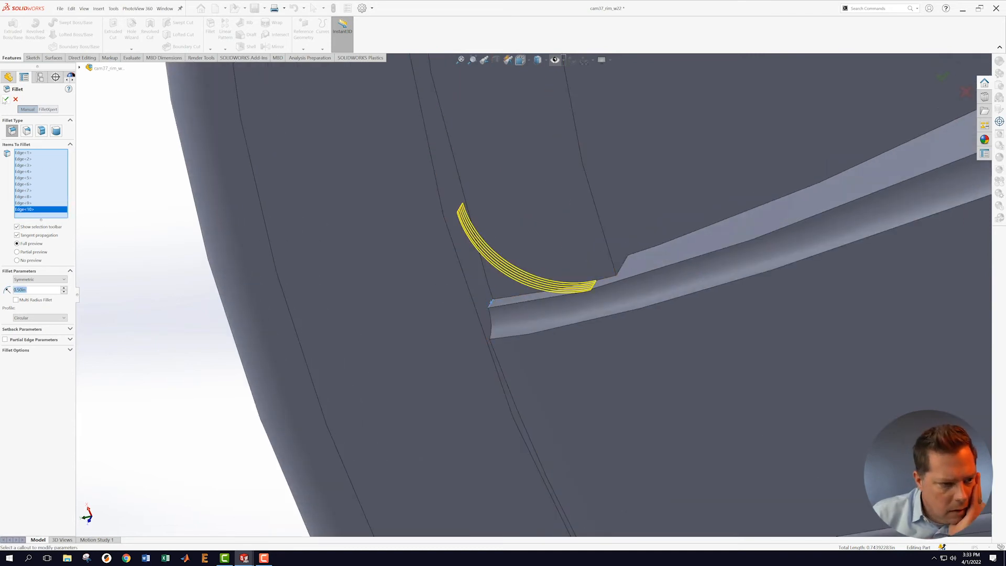
click(4, 100)
Step: Clear the selection and turn on display of all reference planes and the axis
scroll(413, 313, up, 6)
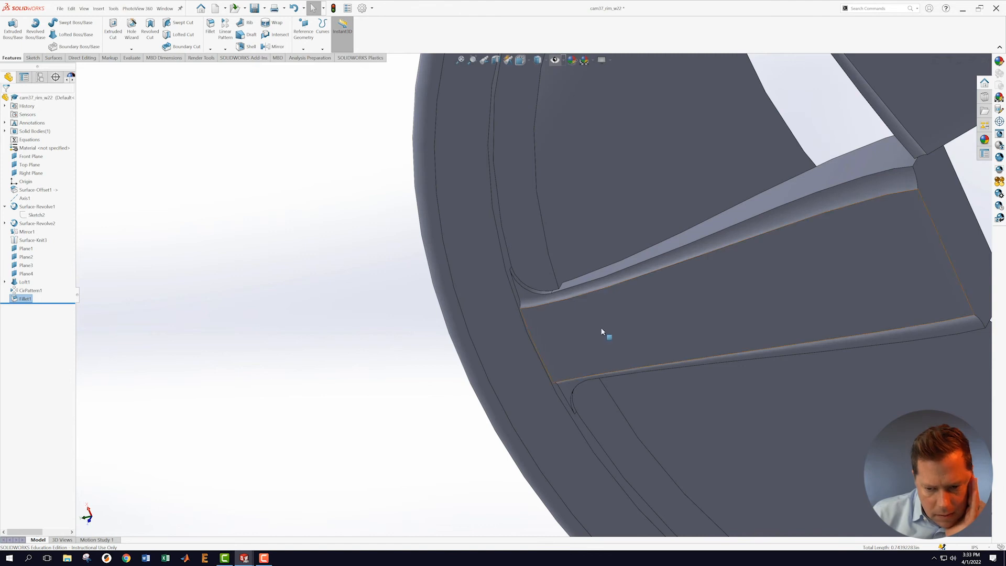
scroll(602, 331, up, 10)
middle_drag(629, 317, 645, 220)
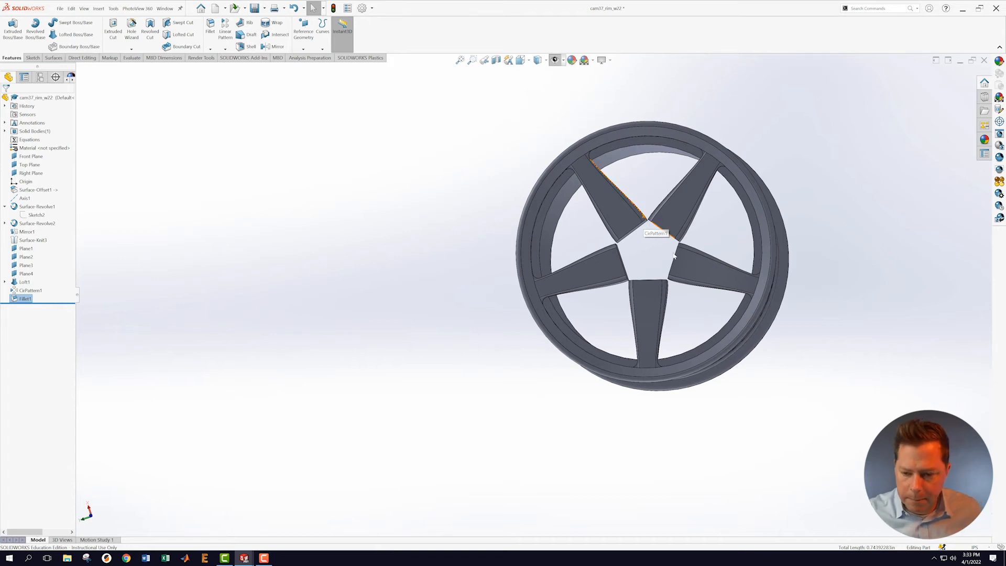
scroll(659, 266, down, 2)
click(409, 184)
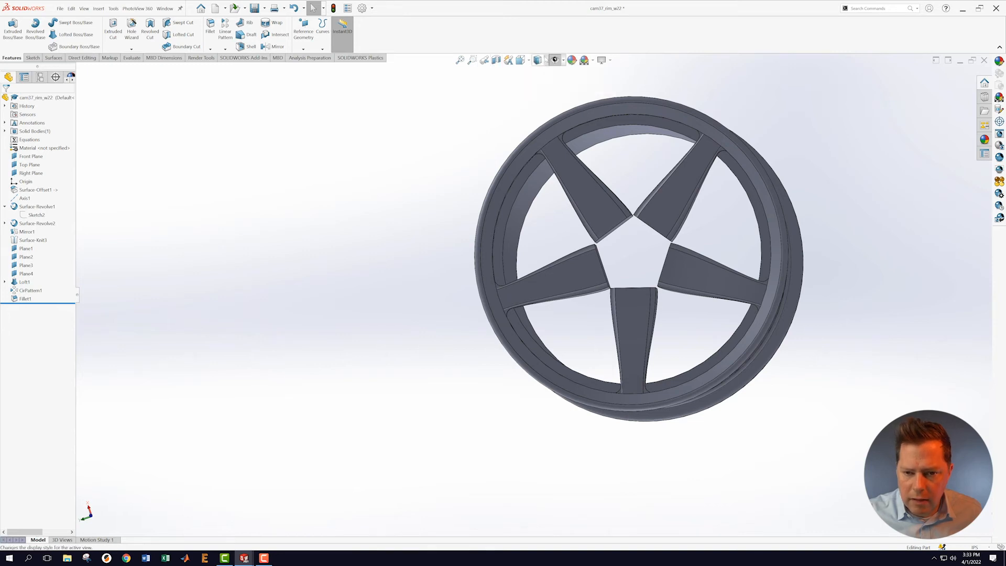
click(563, 61)
click(529, 80)
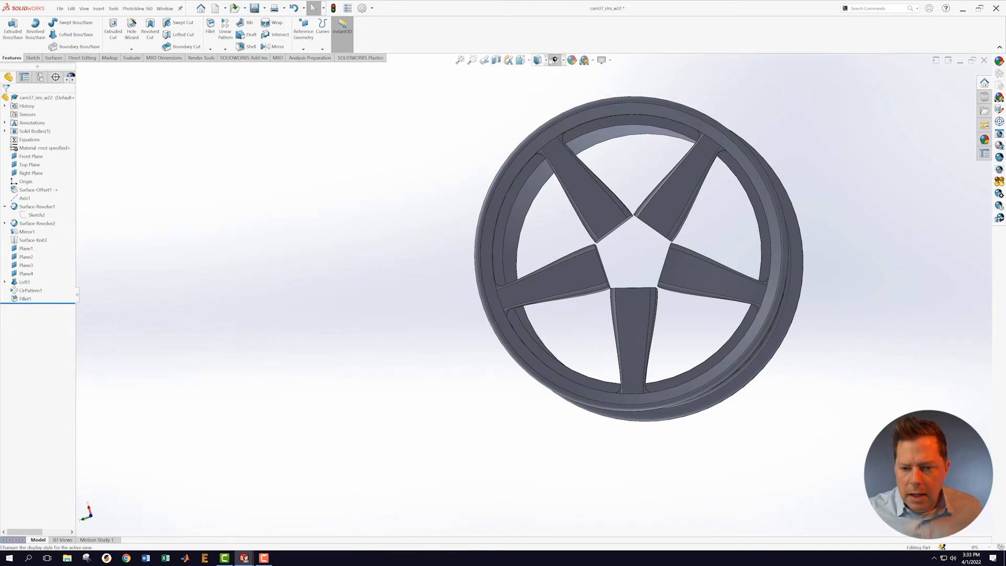
click(555, 60)
scroll(906, 285, up, 2)
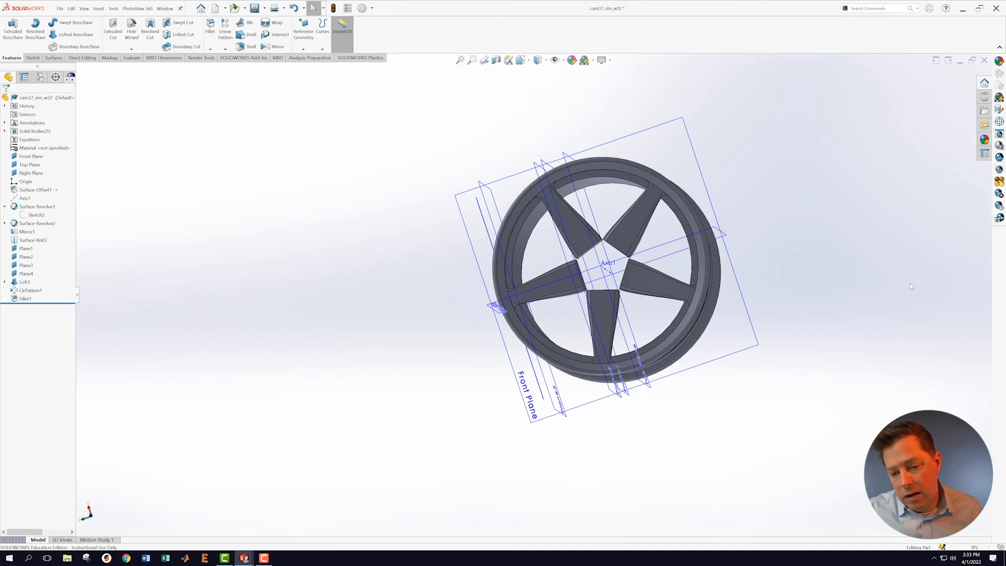
scroll(904, 286, down, 1)
Step: Orbit around the wheel, select Right Plane and start a section view along it
middle_drag(871, 294, 892, 320)
middle_drag(811, 345, 806, 377)
middle_drag(852, 282, 738, 290)
middle_drag(770, 162, 759, 228)
scroll(685, 114, down, 2)
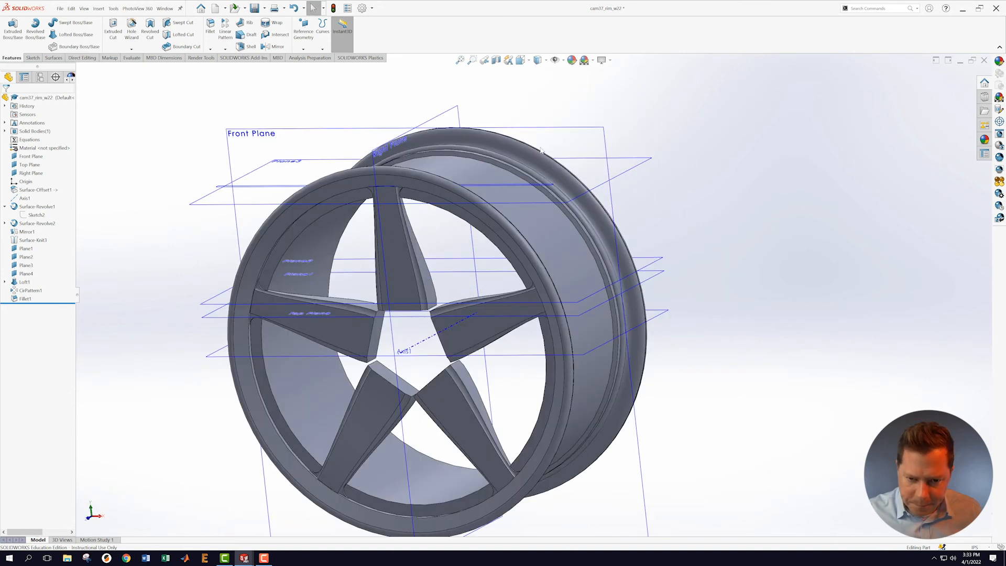
click(452, 111)
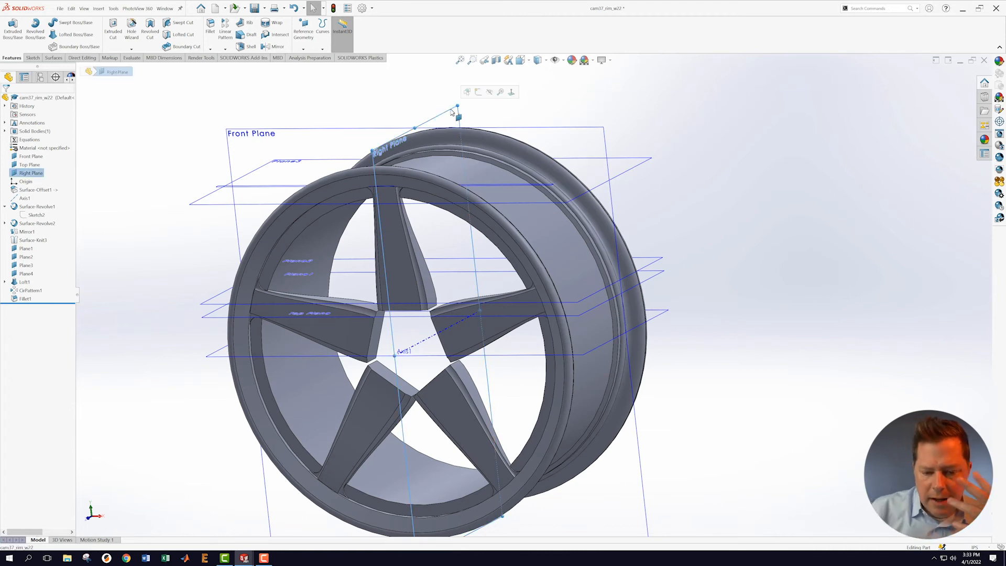
click(496, 60)
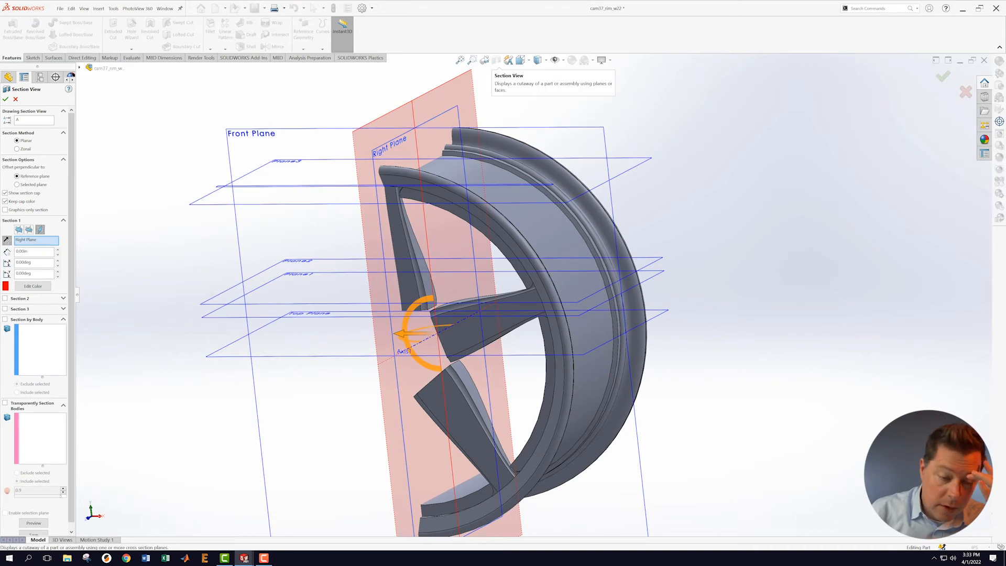
Step: Reverse the Right Plane section direction to keep the opposite half, and confirm the section view
click(7, 240)
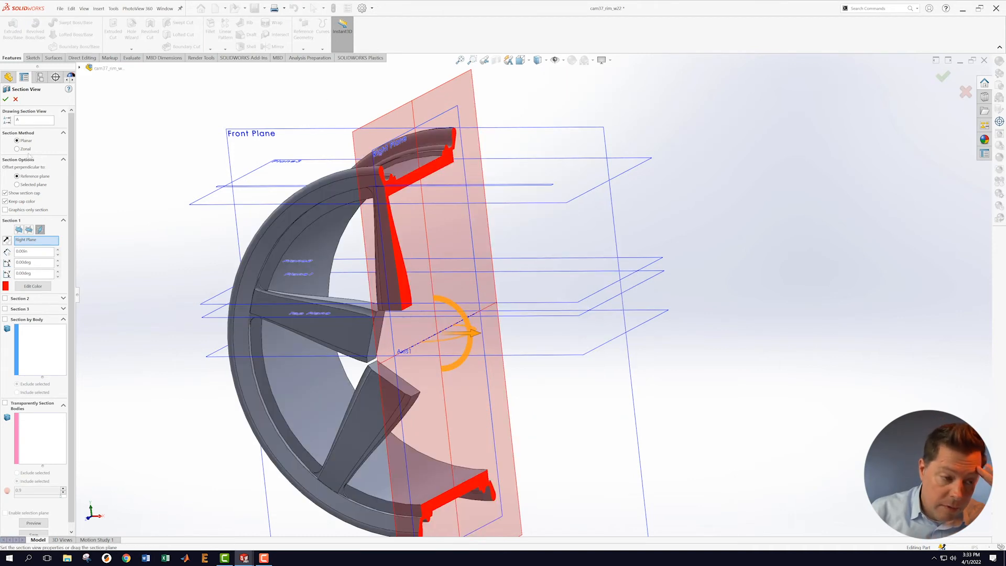
click(6, 99)
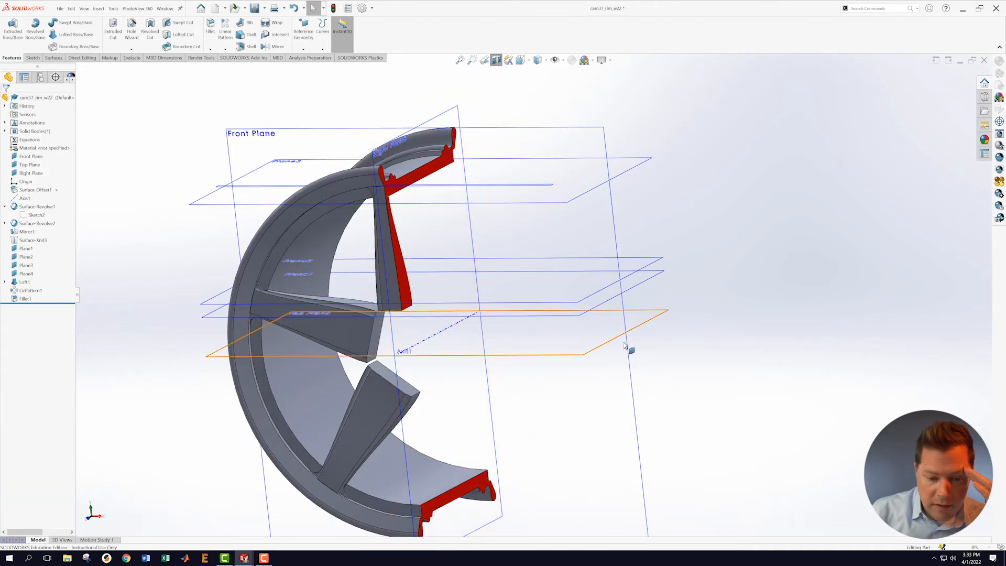
middle_drag(728, 346, 678, 288)
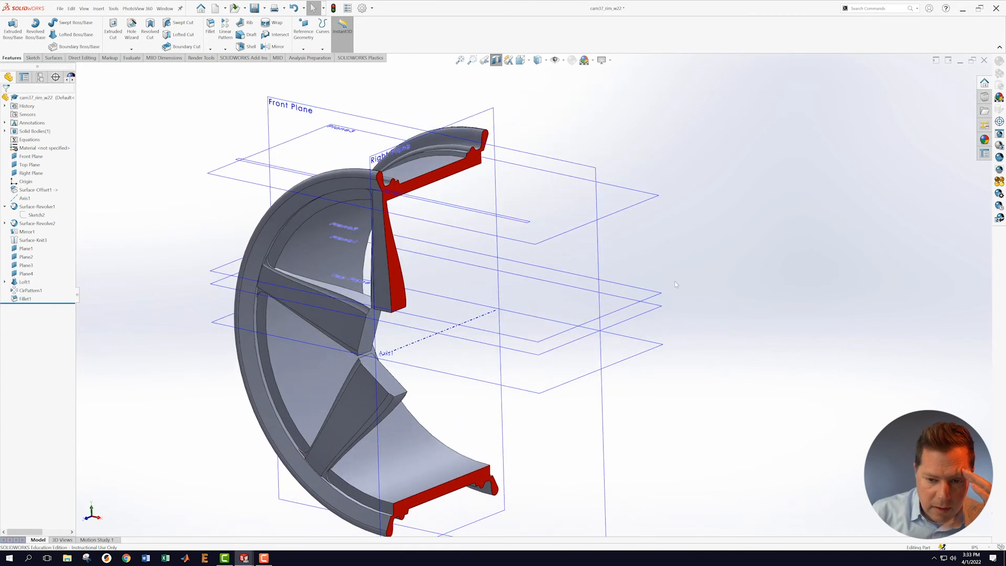
right_click(494, 112)
click(729, 226)
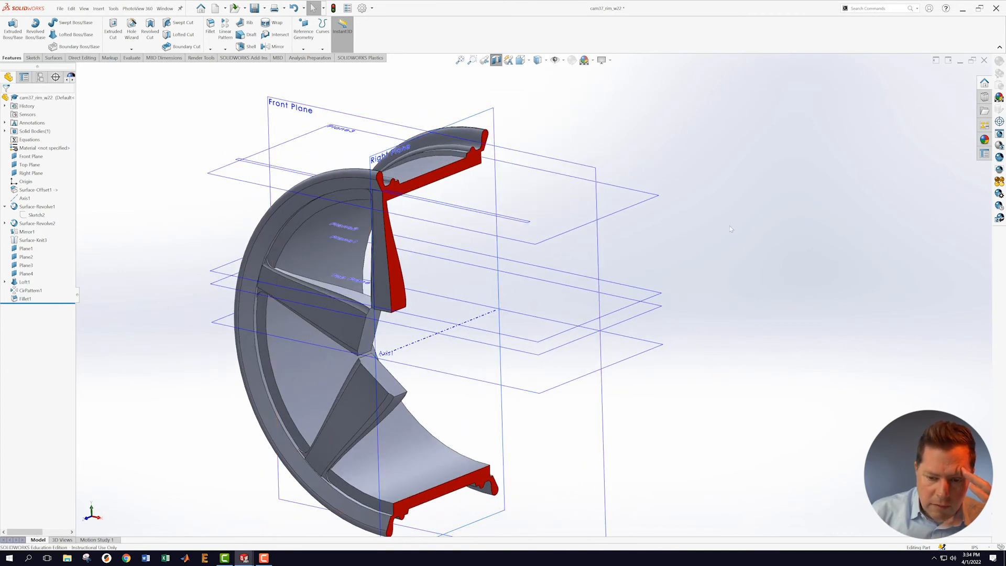
Step: Hide Plane1 through Plane4 so only the main reference planes remain around the sectioned rim
right_click(658, 315)
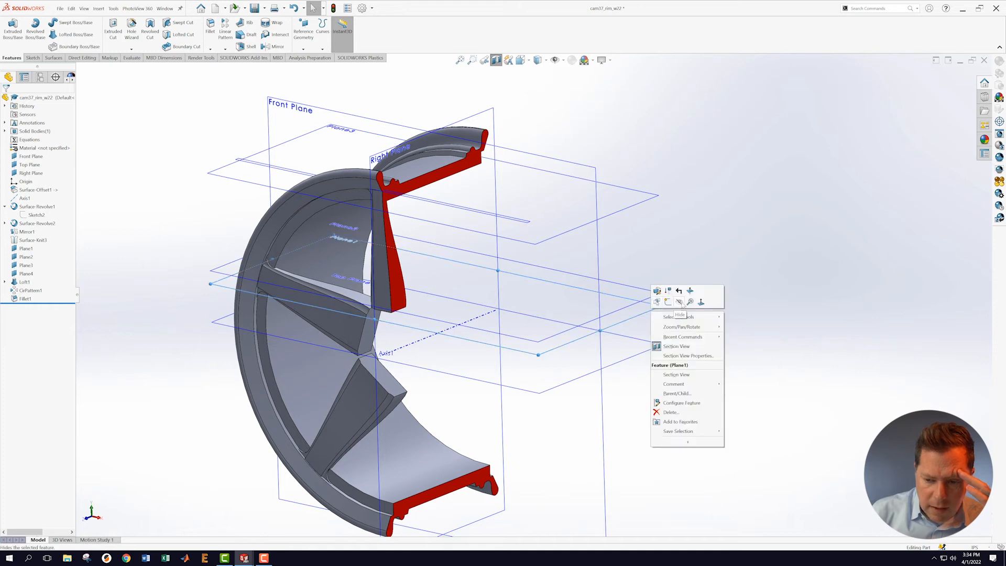
click(655, 305)
right_click(652, 301)
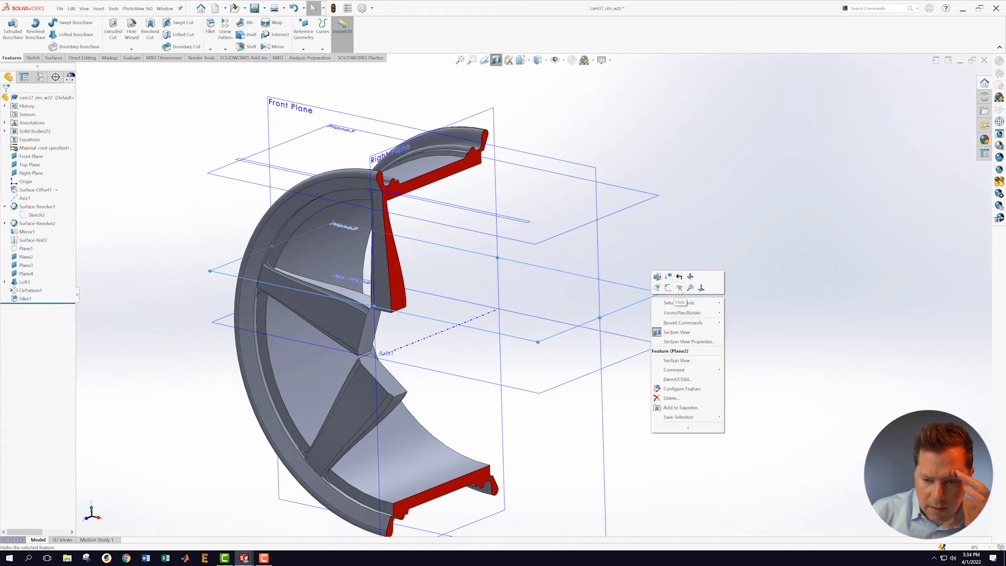
click(661, 276)
right_click(635, 208)
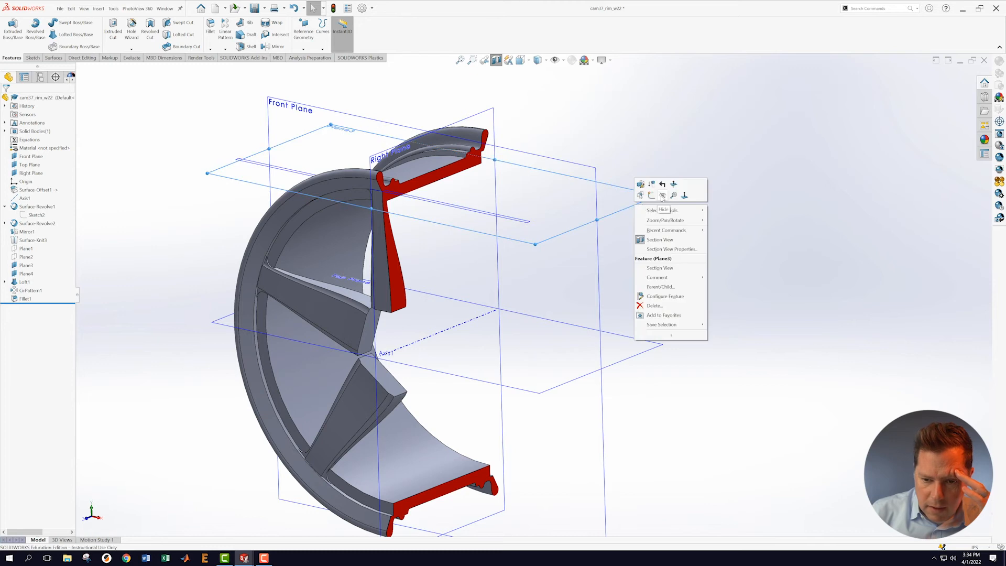
click(660, 208)
right_click(527, 223)
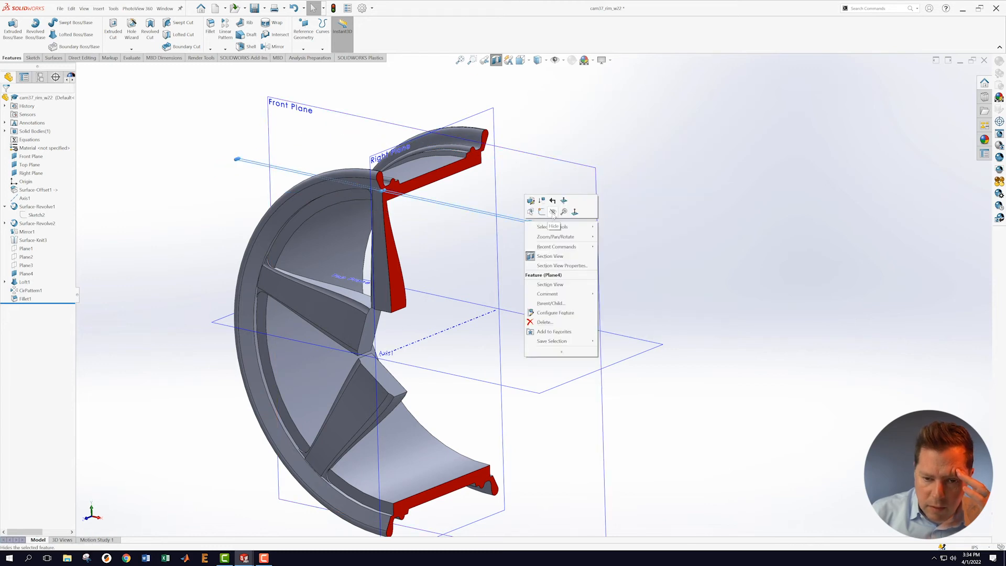
click(554, 216)
mouse_move(659, 269)
middle_down()
mouse_move(667, 215)
mouse_move(665, 261)
mouse_move(694, 270)
mouse_move(631, 251)
mouse_move(642, 261)
middle_up()
scroll(509, 114, down, 2)
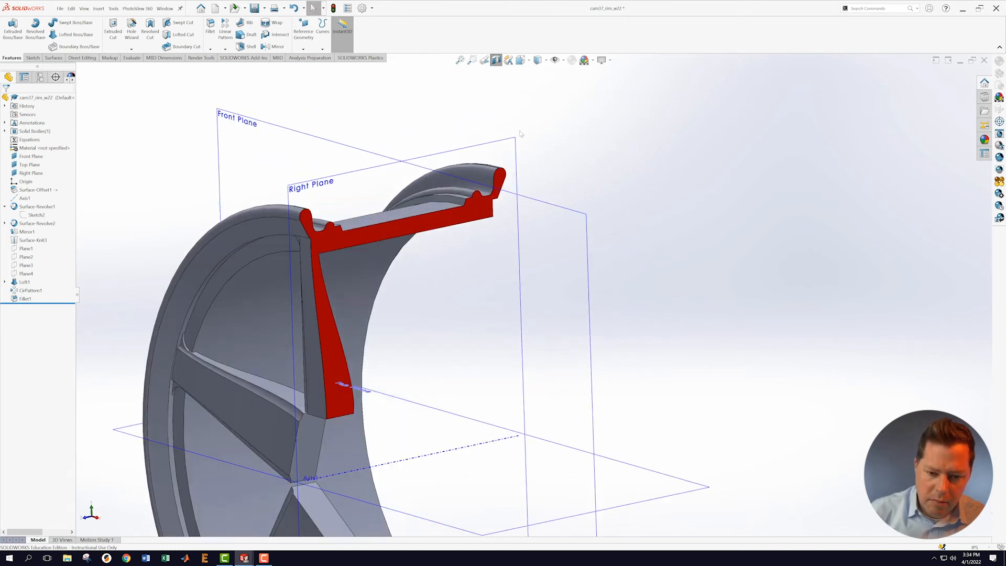
scroll(545, 181, up, 2)
mouse_move(636, 203)
middle_down()
mouse_move(634, 222)
mouse_move(641, 183)
middle_up()
Step: Create Sketch9 on the Right Plane and set the view Normal To it
right_click(526, 195)
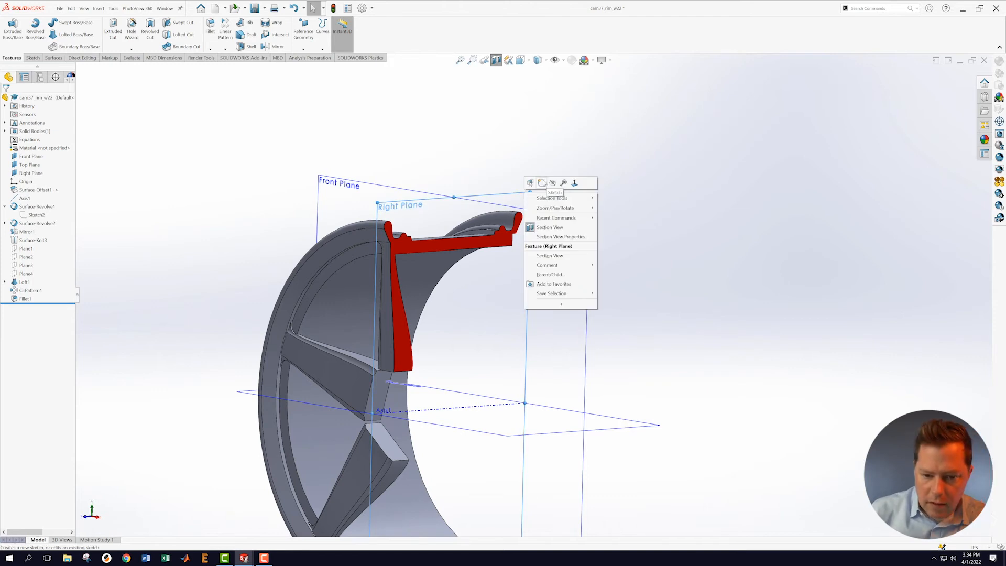
click(541, 182)
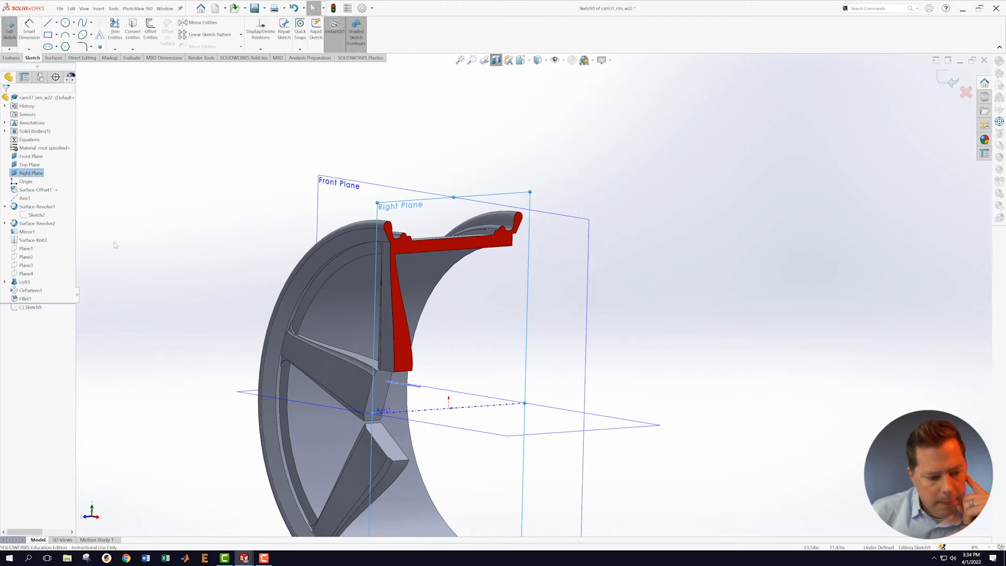
right_click(34, 309)
click(52, 302)
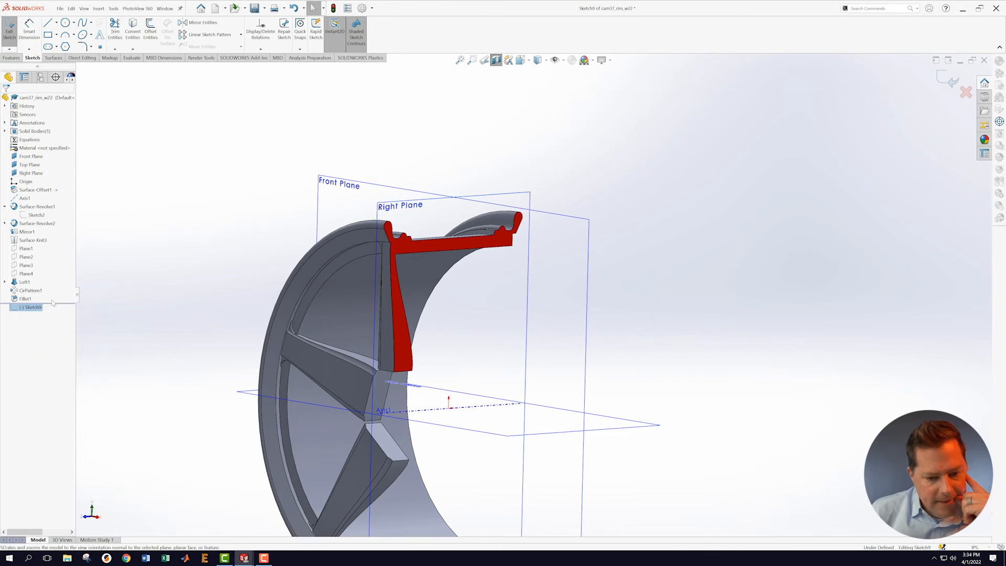
scroll(657, 341, down, 1)
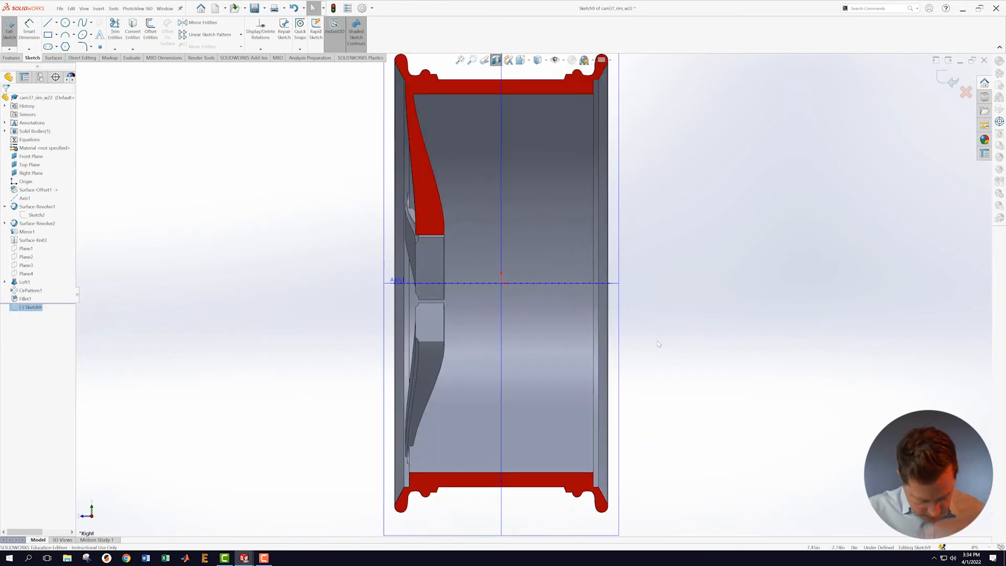
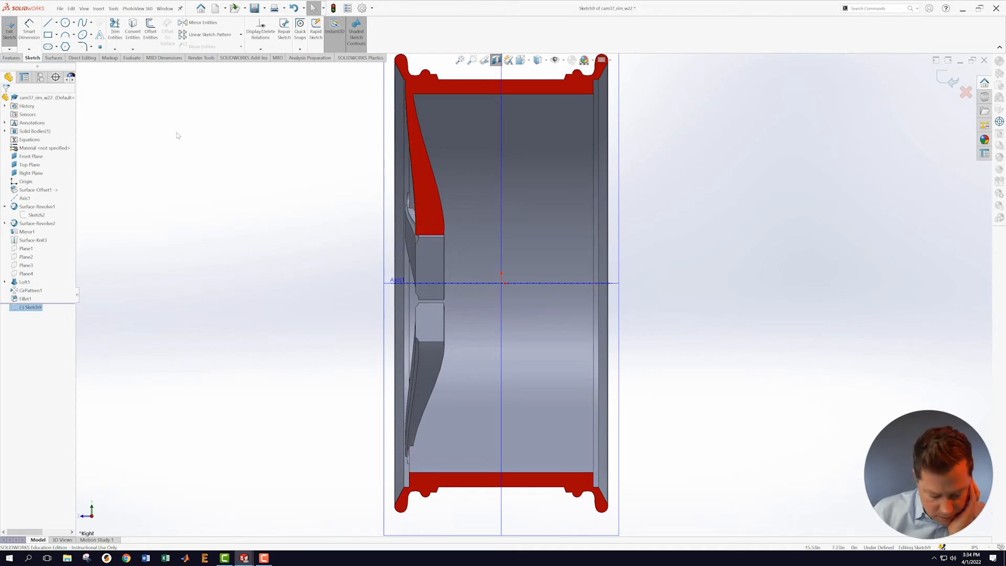
Step: Start the Line tool to sketch the hub's cross-section profile
click(48, 24)
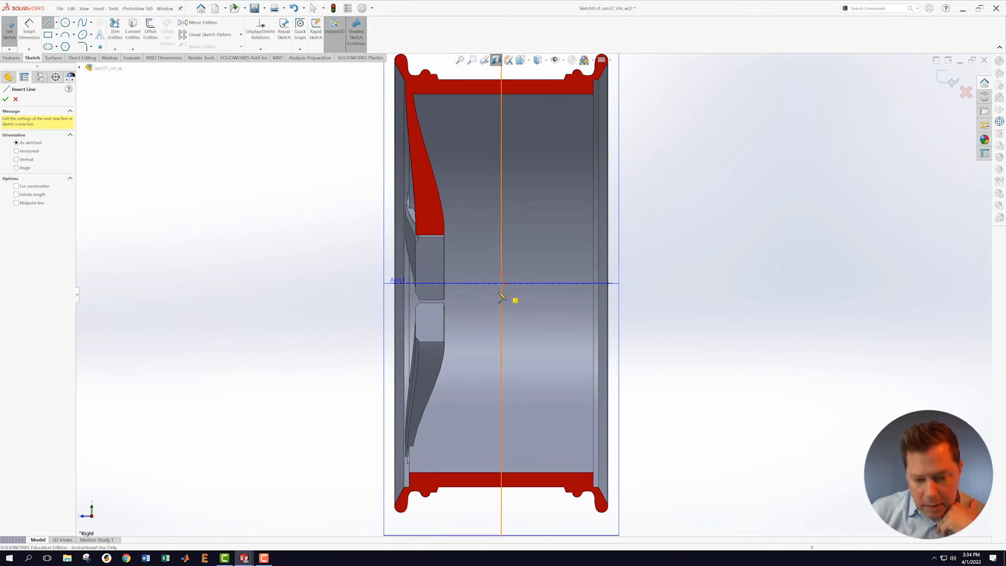
Step: Sketch a stepped chain of vertical and horizontal lines running down from the axis
scroll(494, 297, down, 2)
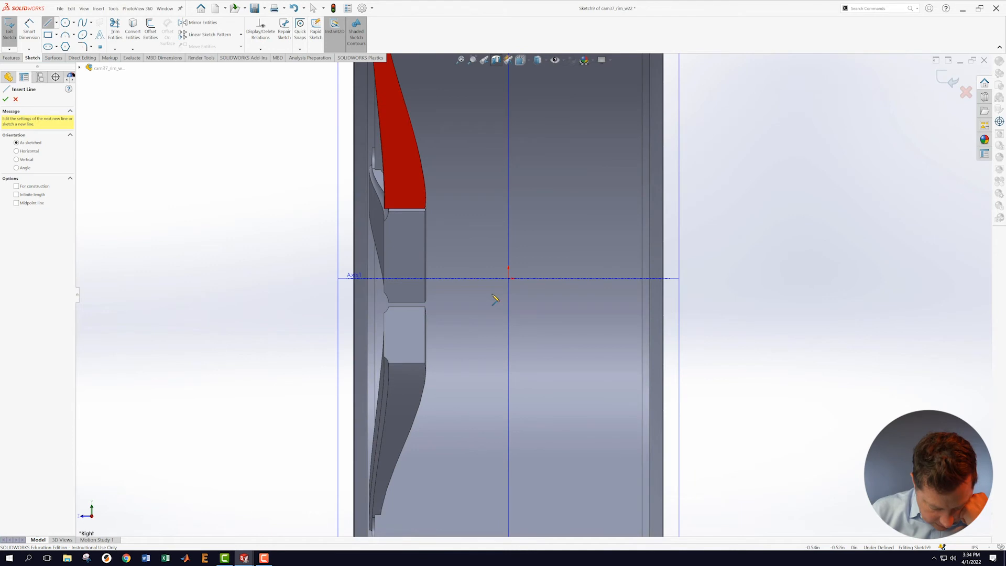
click(449, 279)
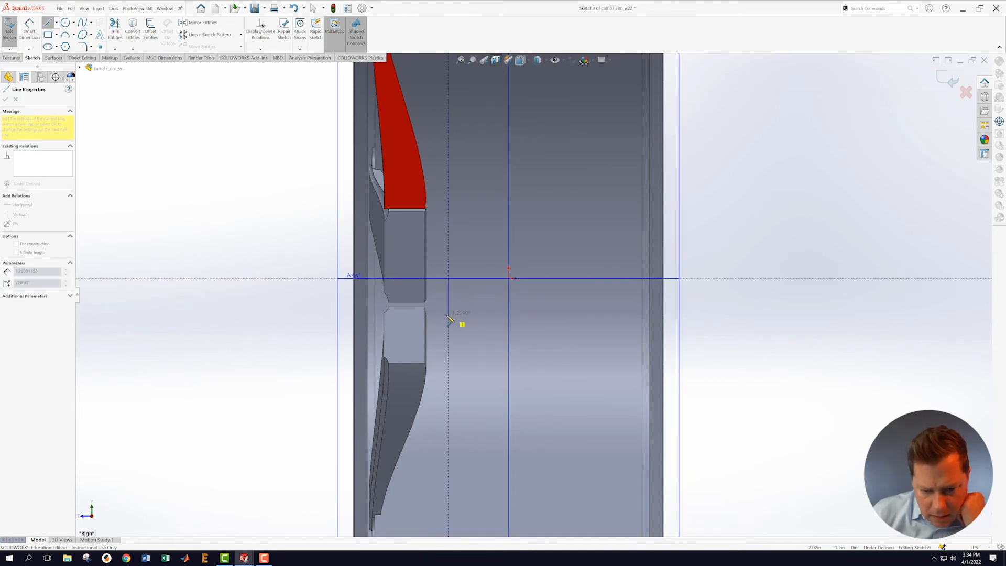
click(448, 317)
click(436, 317)
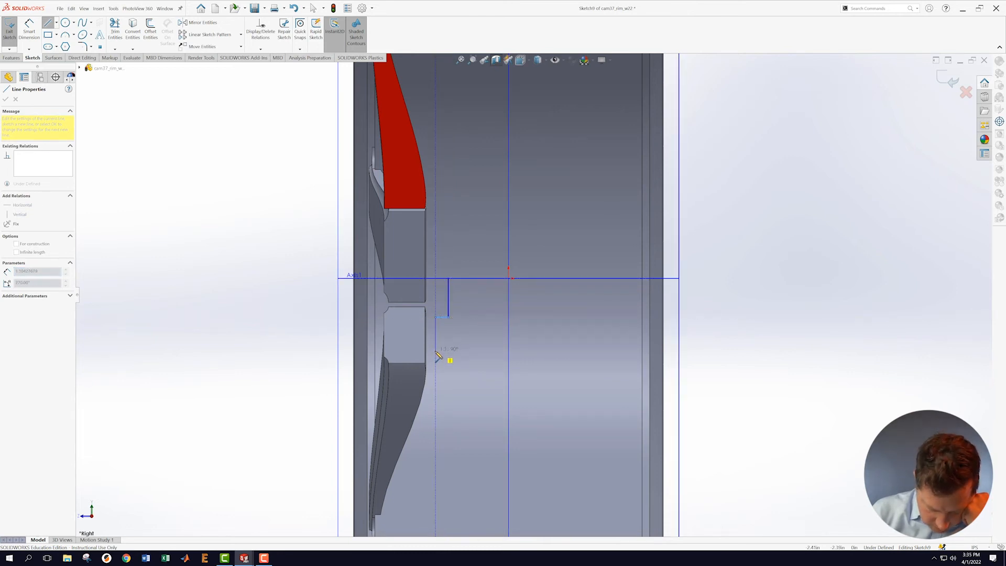
click(436, 353)
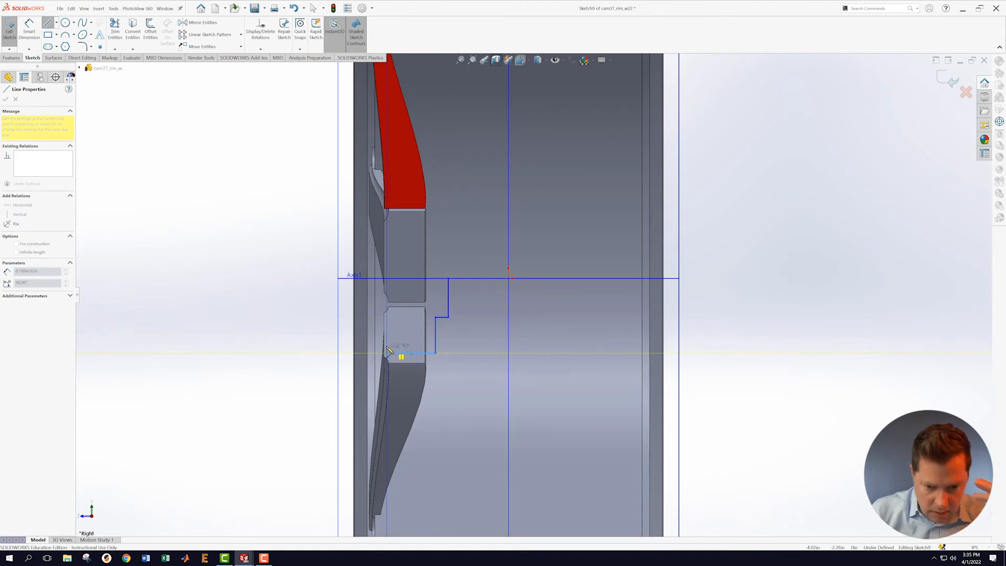
click(388, 352)
key(Escape)
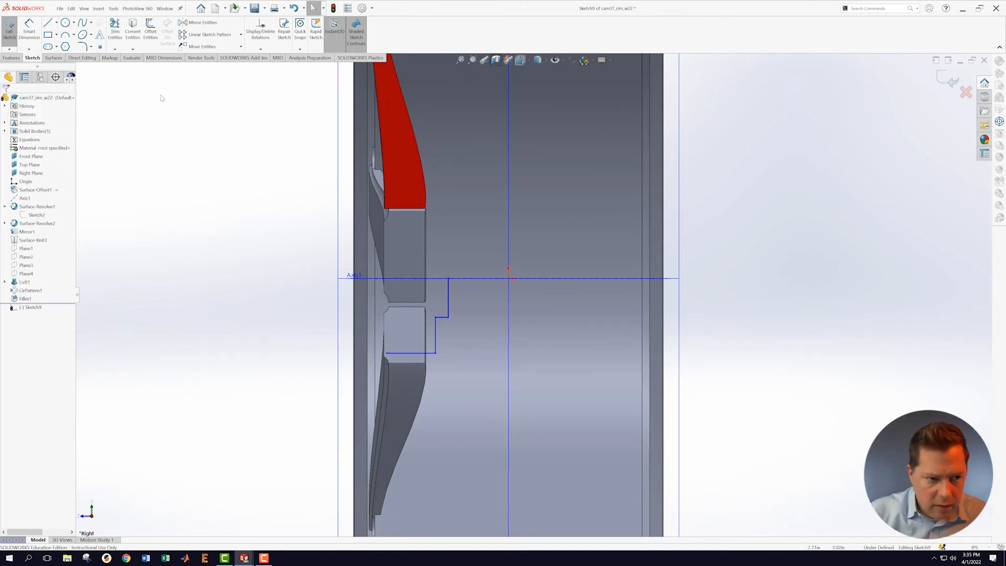
Step: Draw a second line leftward along the axis from the step's top corner
key(l)
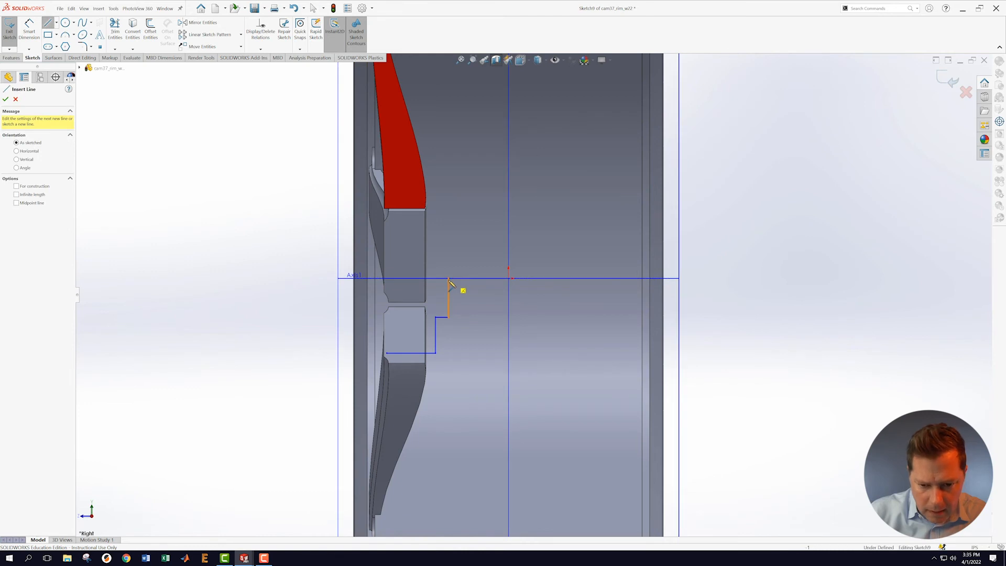
click(448, 279)
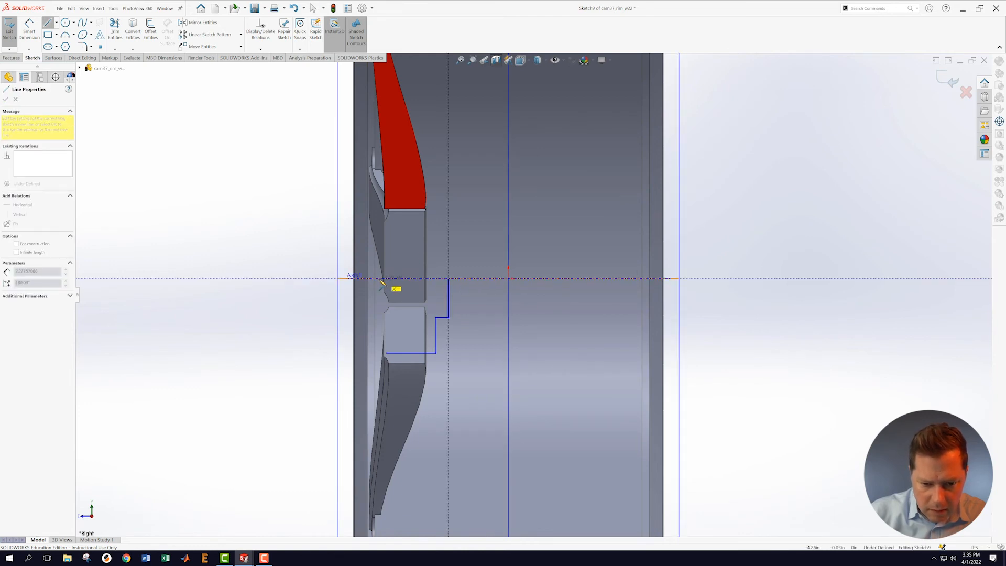
click(354, 278)
key(Escape)
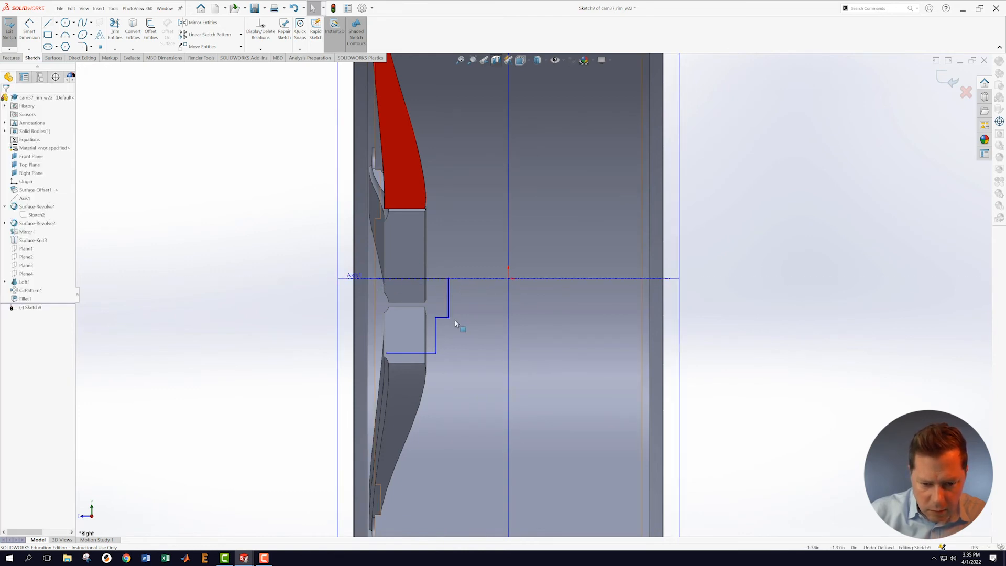
scroll(454, 316, down, 1)
scroll(435, 314, down, 2)
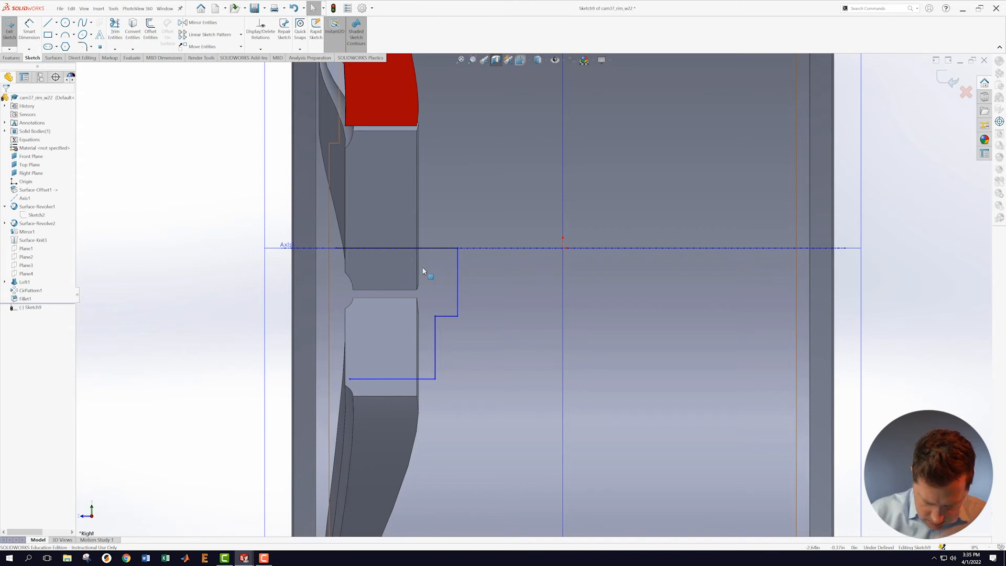
Step: Close the profile with a 3-point arc from the bottom line's end up to the axis
click(66, 36)
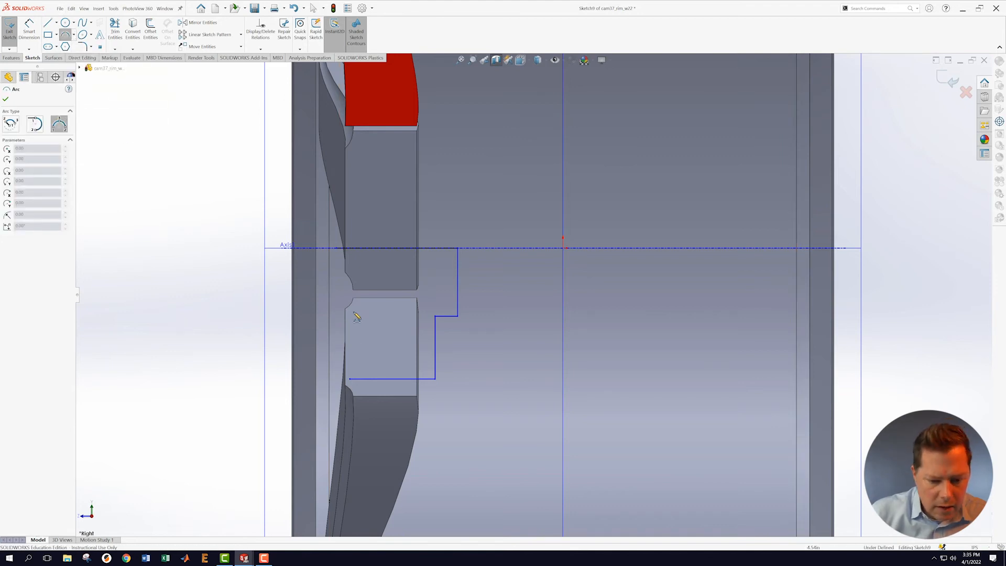
click(349, 378)
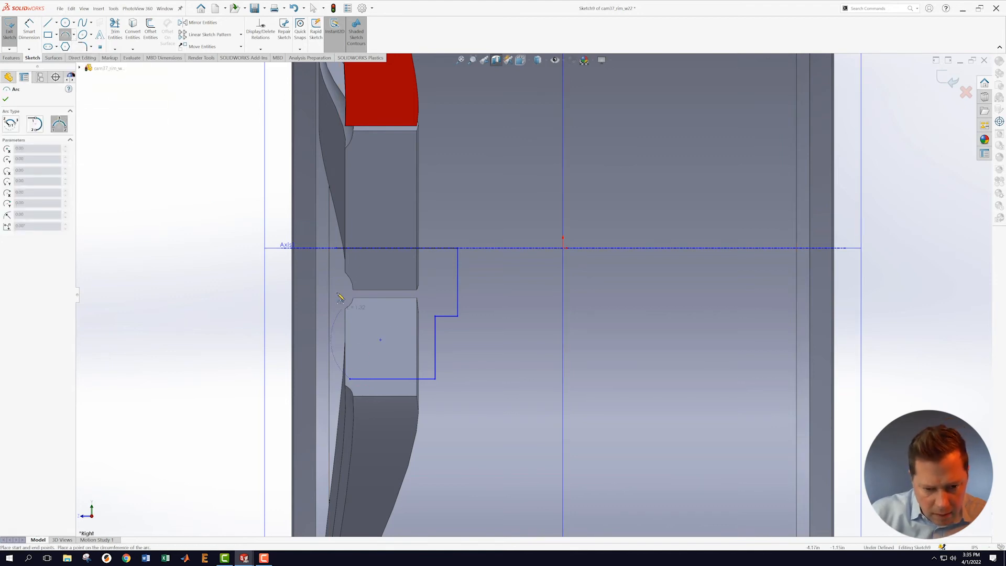
click(337, 249)
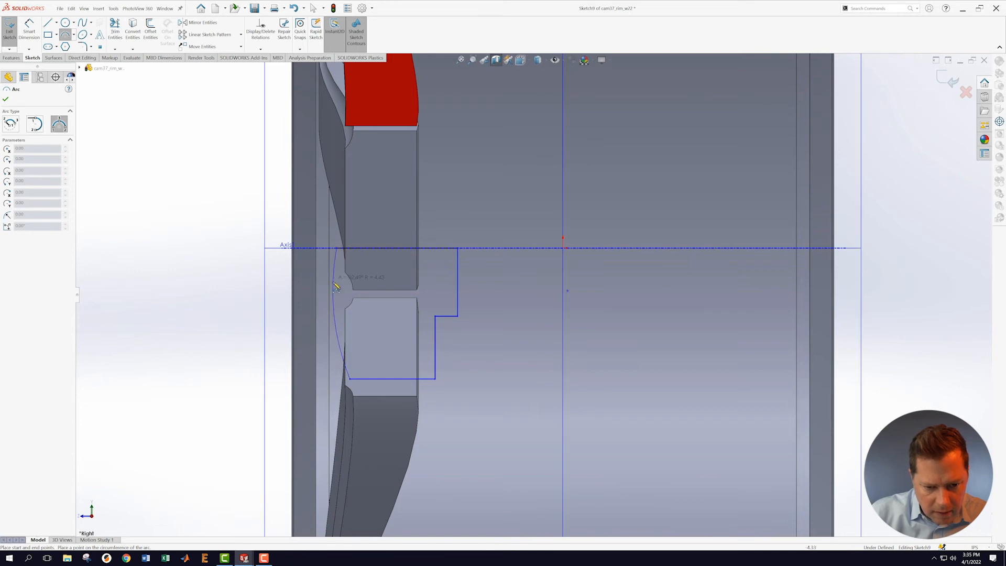
click(338, 288)
key(Escape)
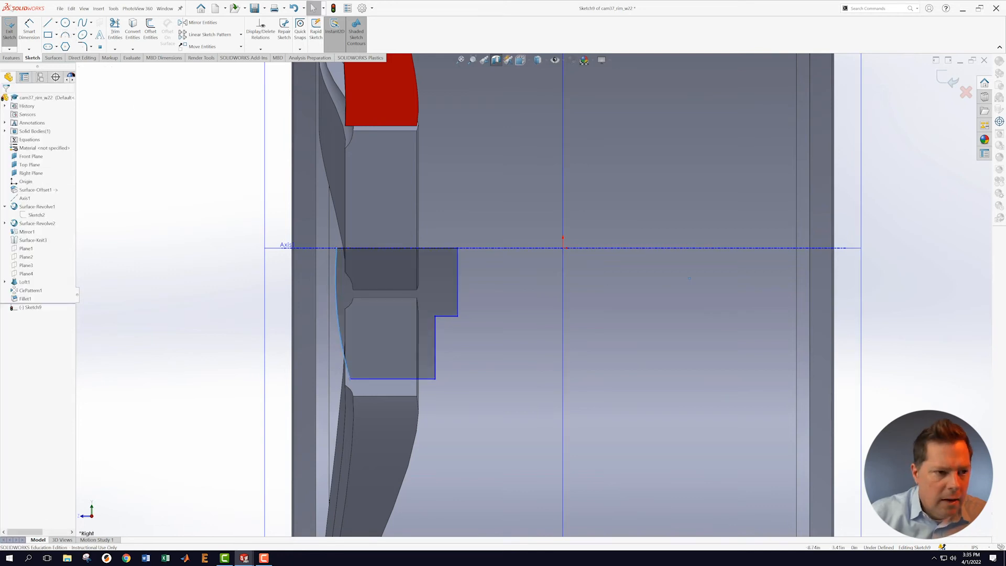
Step: Add a vertical construction line from the arc's end and make the arc tangent to it
click(54, 24)
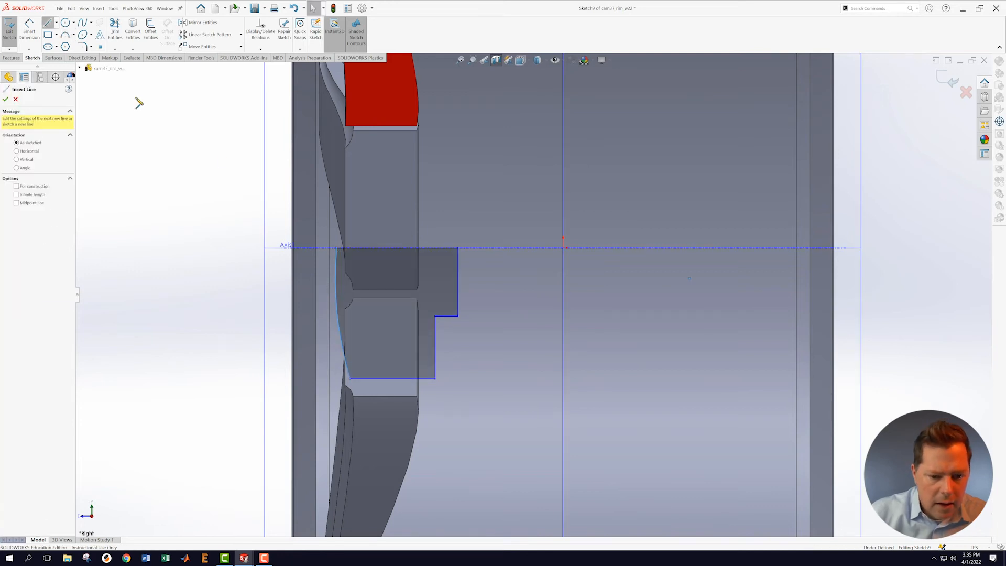
click(337, 249)
click(338, 161)
key(Escape)
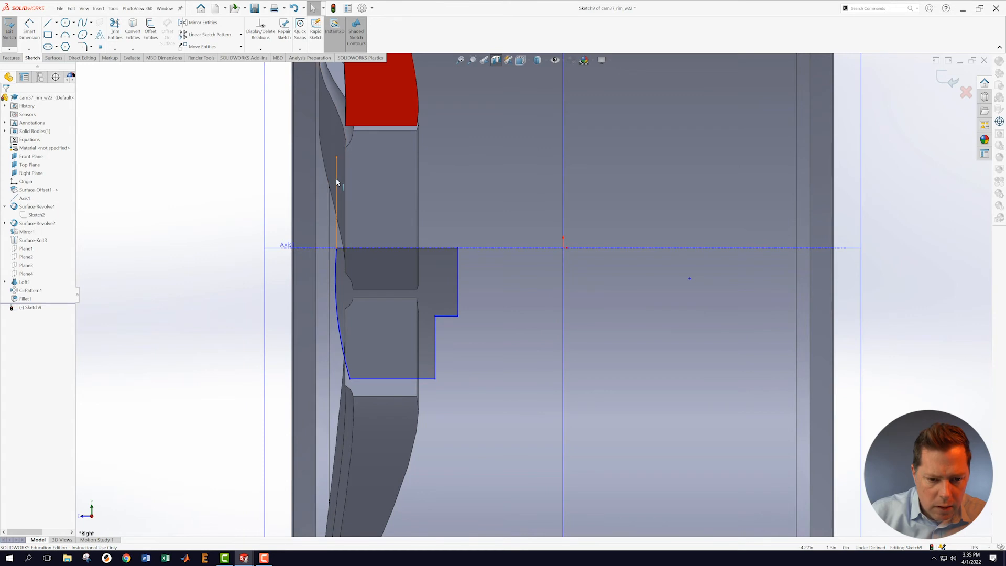
click(17, 209)
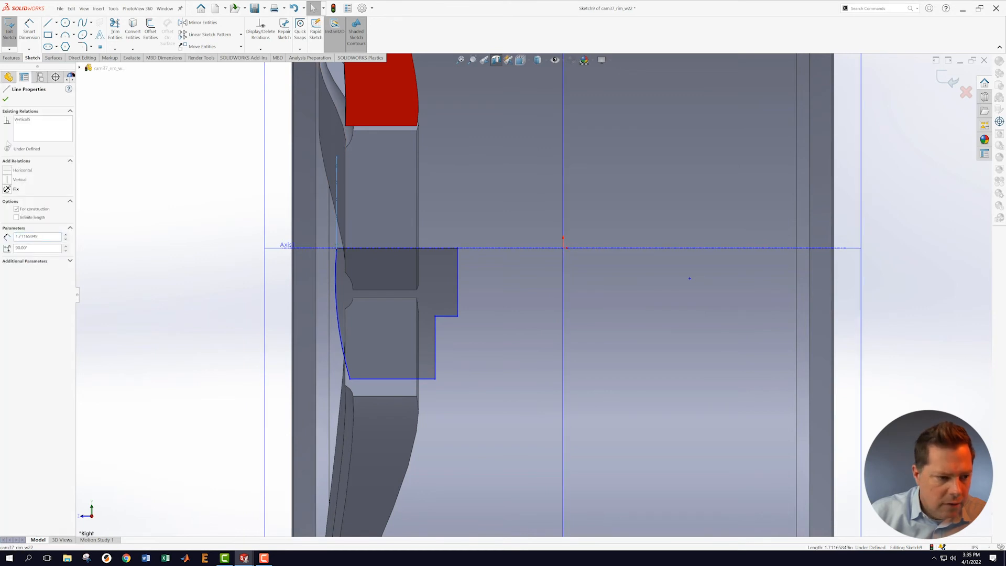
click(337, 259)
ctrl+click(337, 229)
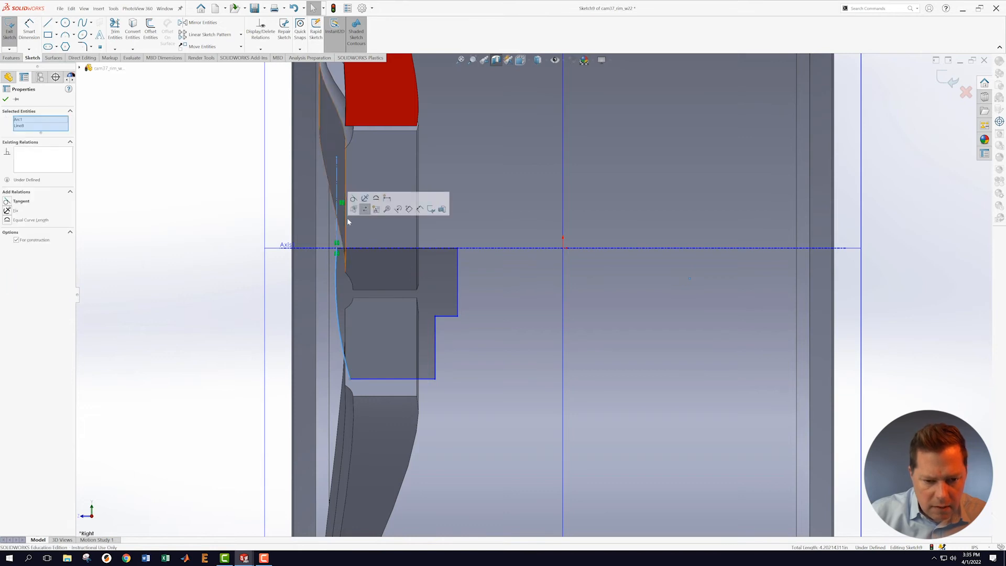
click(355, 202)
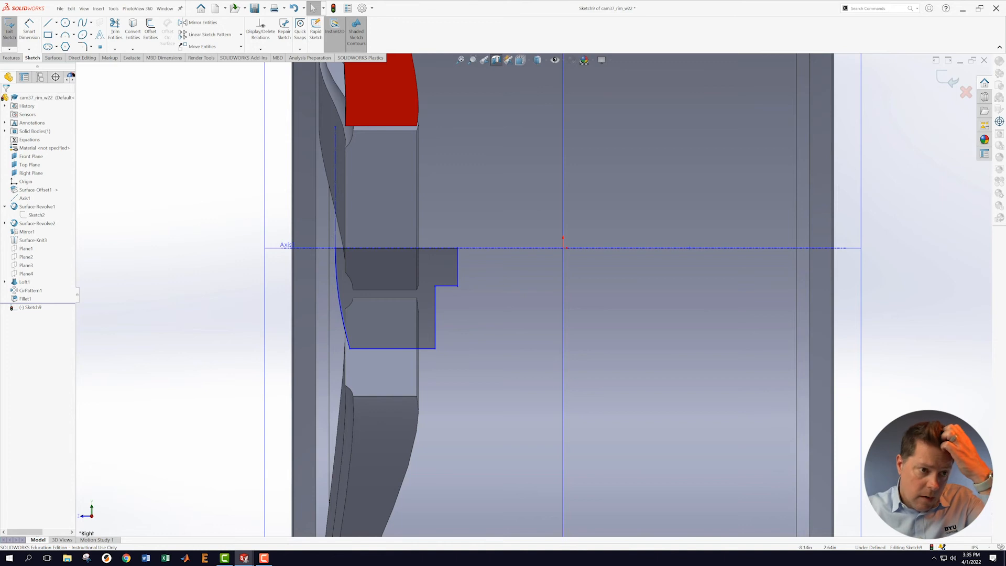
Step: Dimension the profile's 1.60 width from the centerline and its 1.55 step height
click(30, 27)
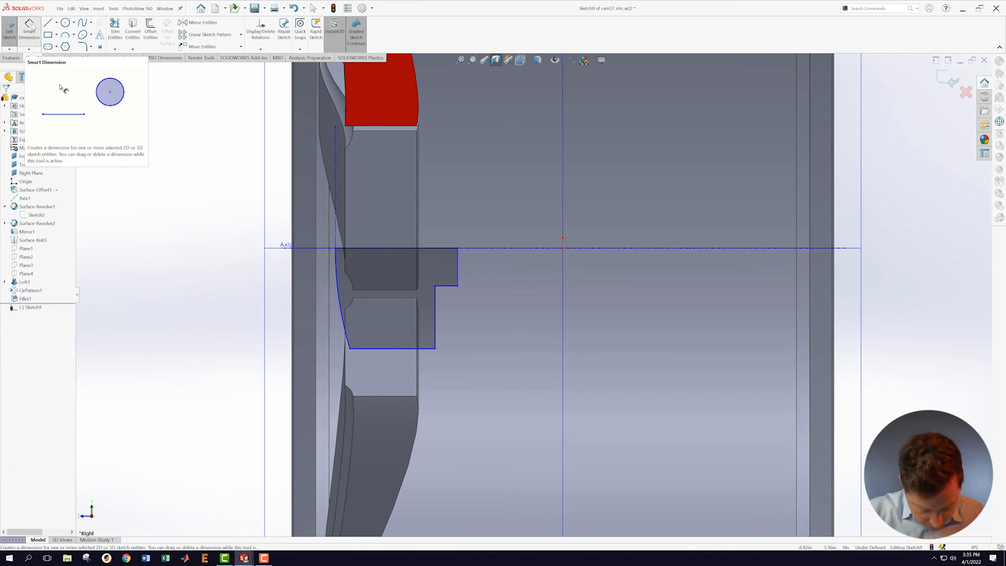
click(458, 262)
click(562, 288)
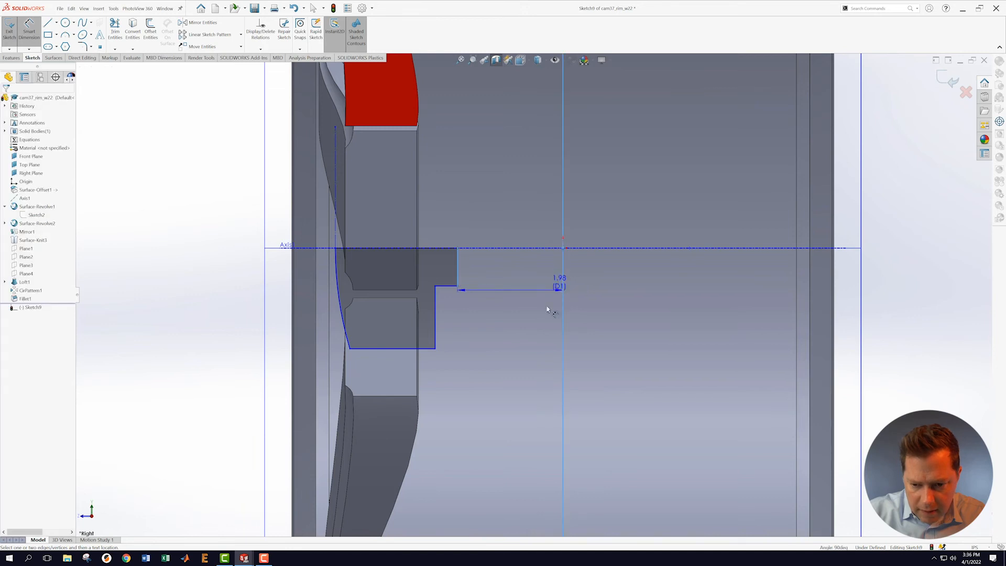
click(500, 167)
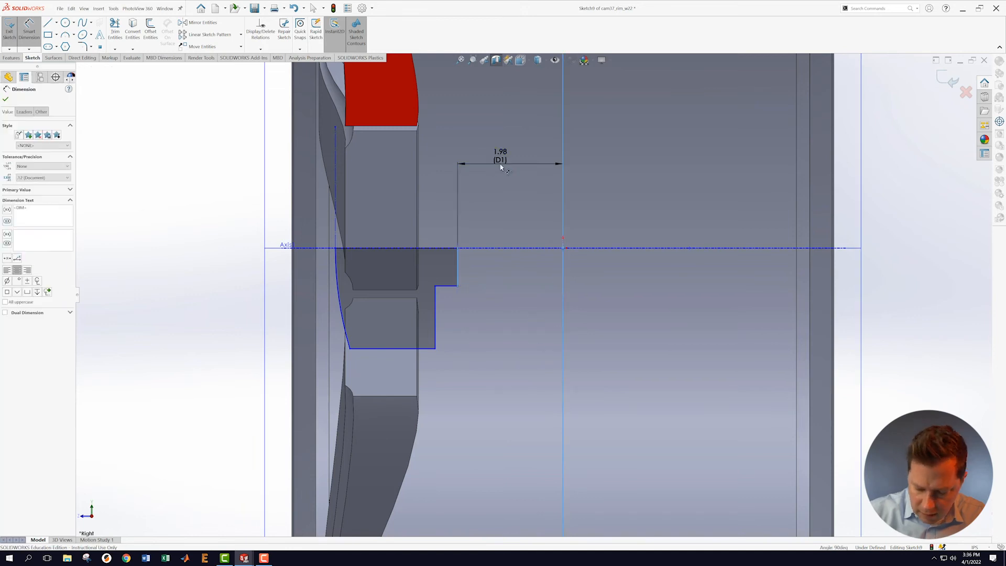
text(1.60)
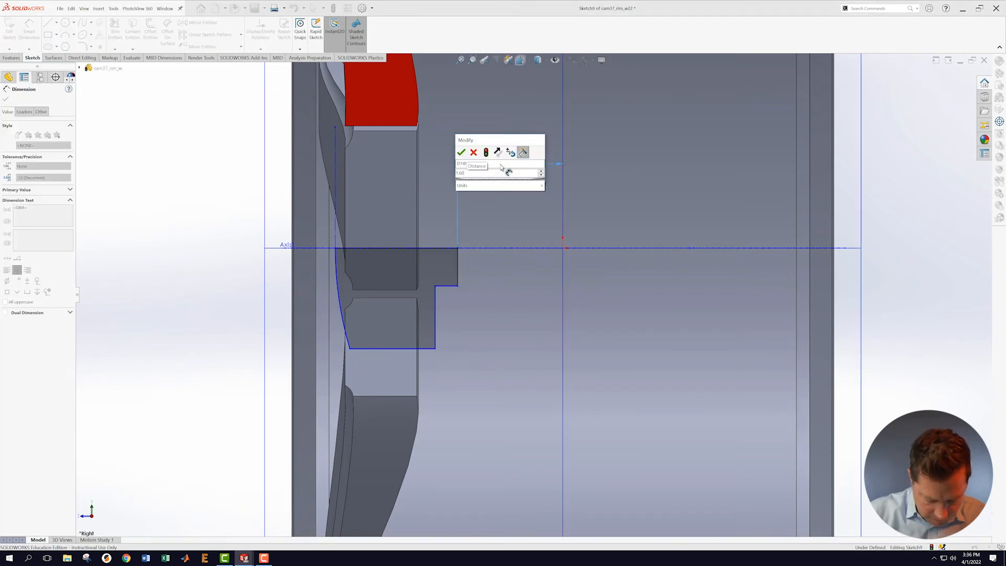
key(Return)
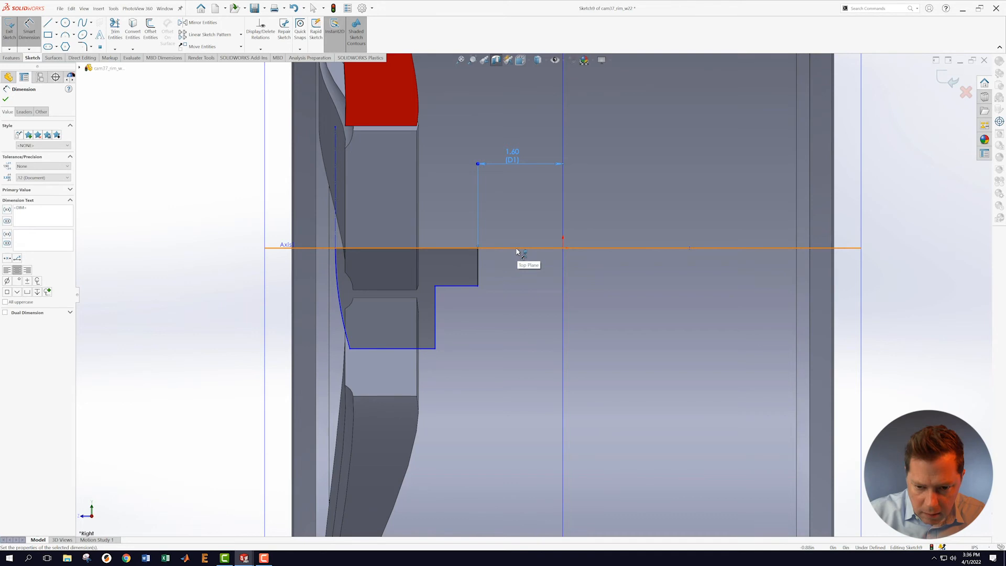
click(516, 251)
click(473, 286)
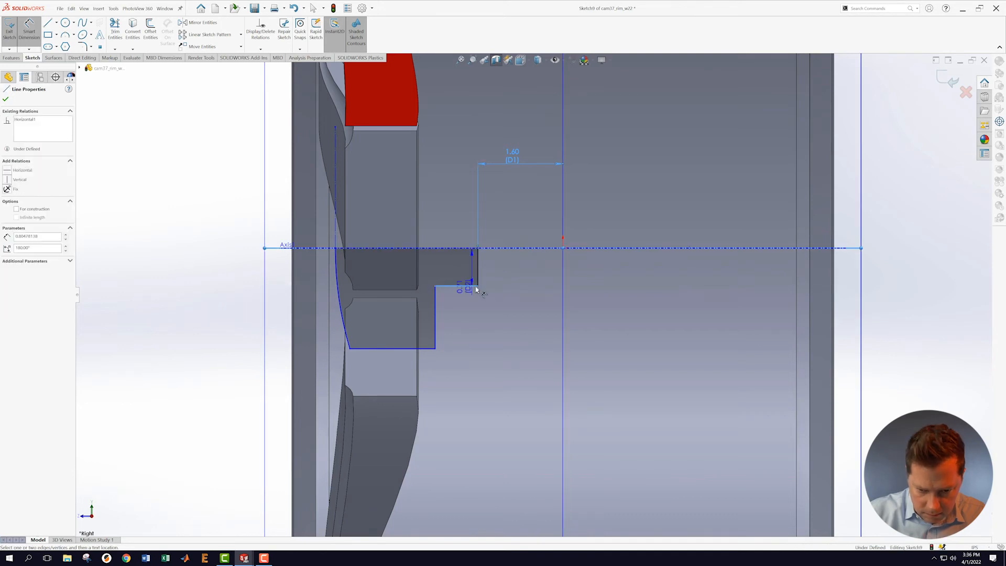
click(606, 267)
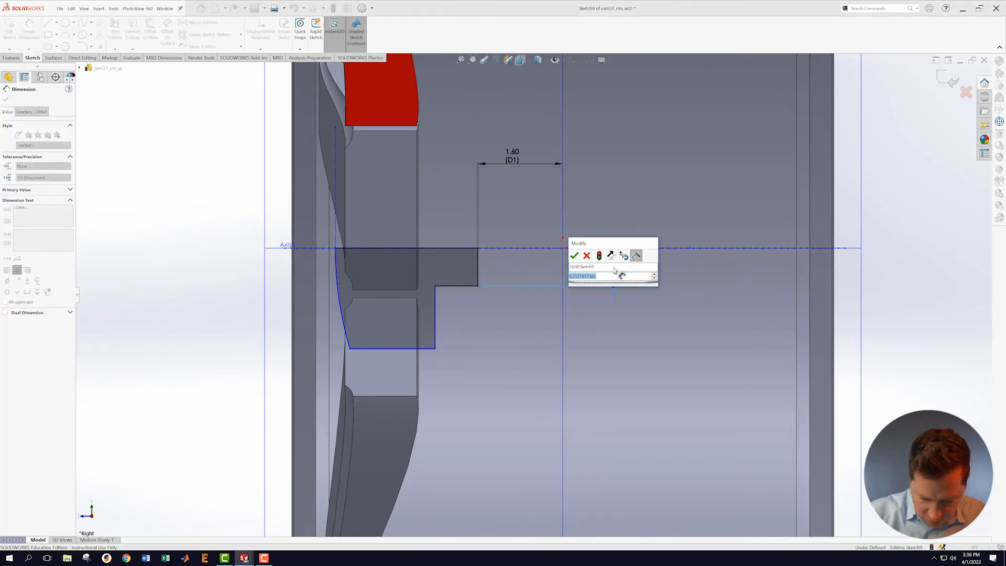
text(1.55)
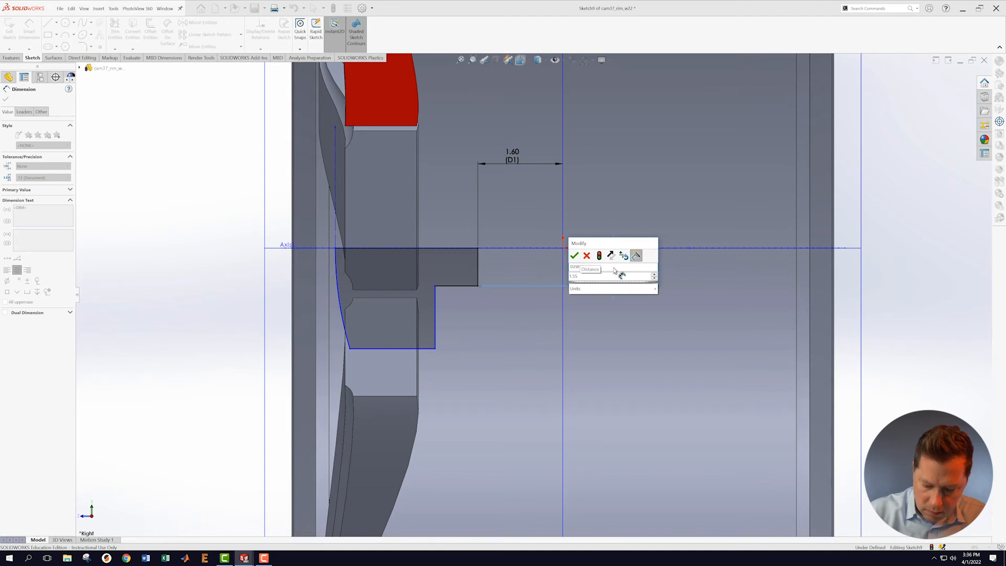
key(Return)
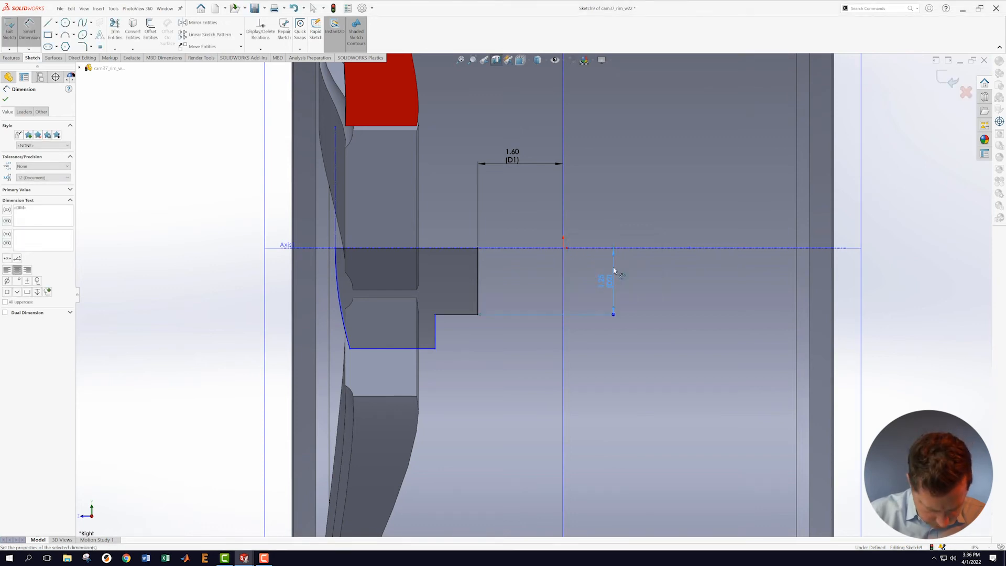
Step: Add the 2.95 bottom height, 2.10 hub width and a 12.00 arc radius
click(525, 249)
click(431, 348)
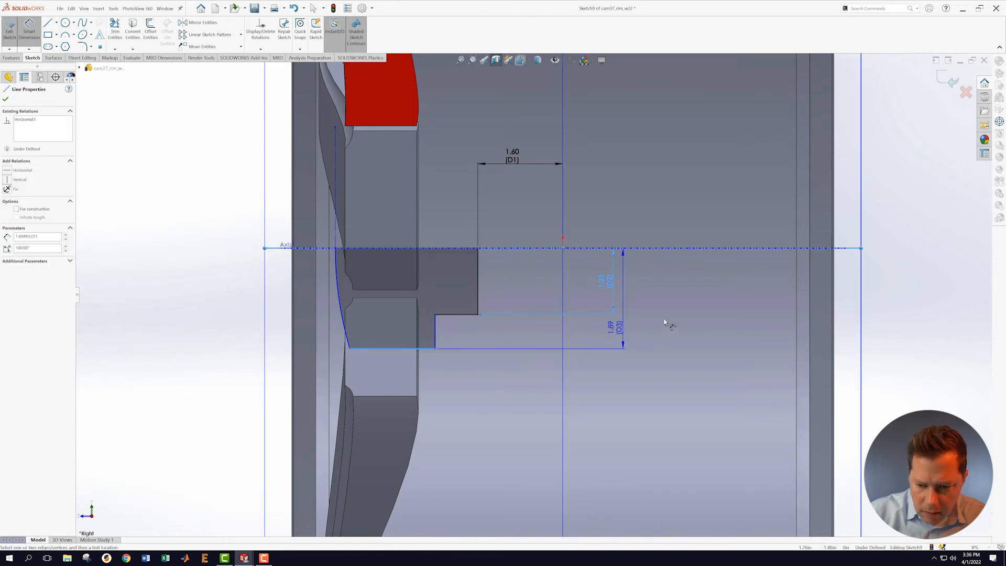
click(683, 314)
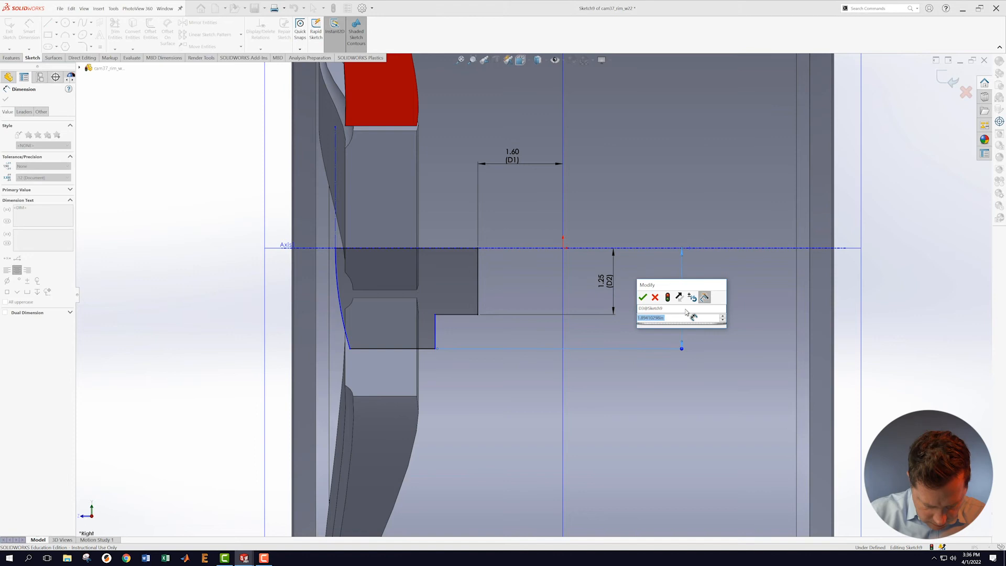
text(2.95)
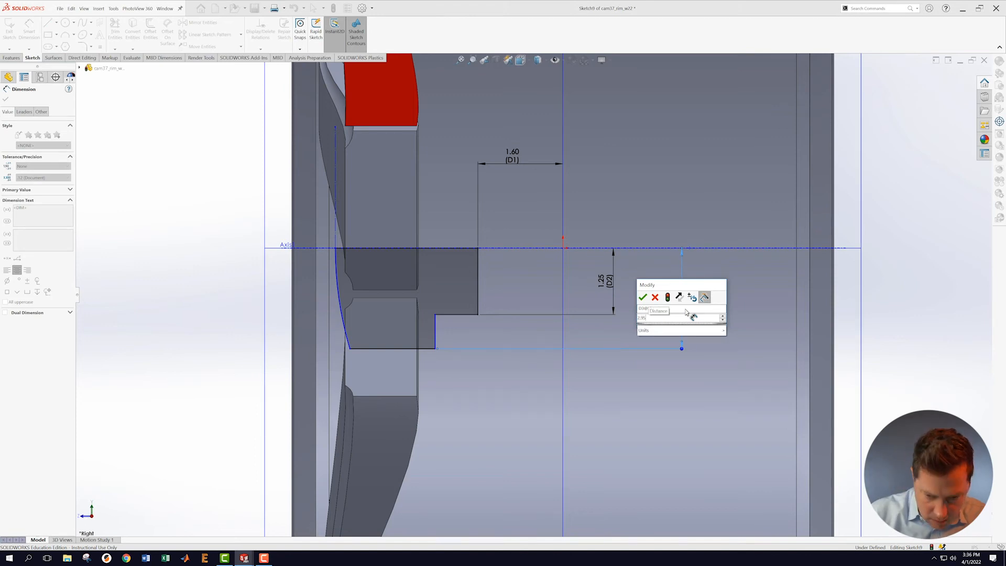
key(Return)
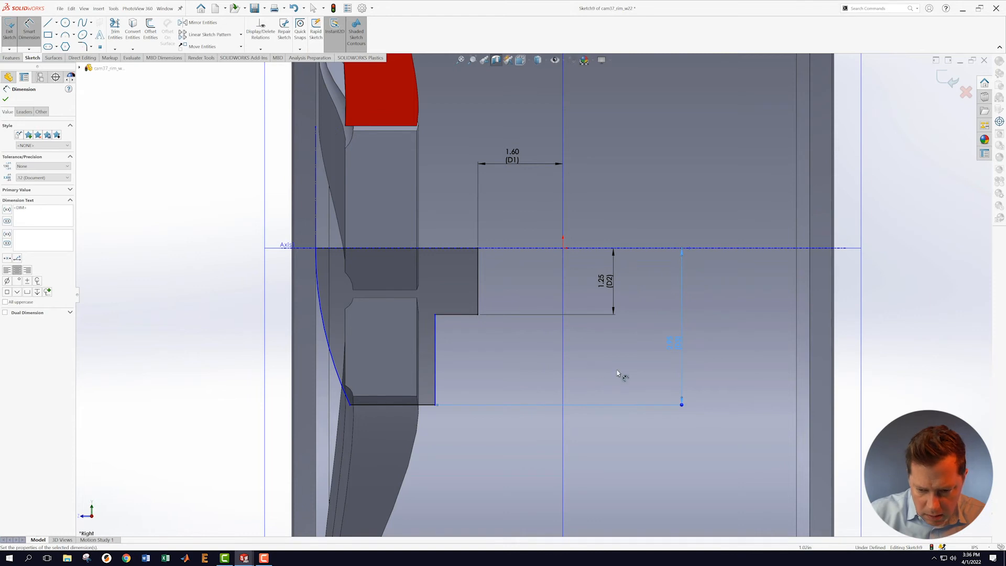
click(562, 394)
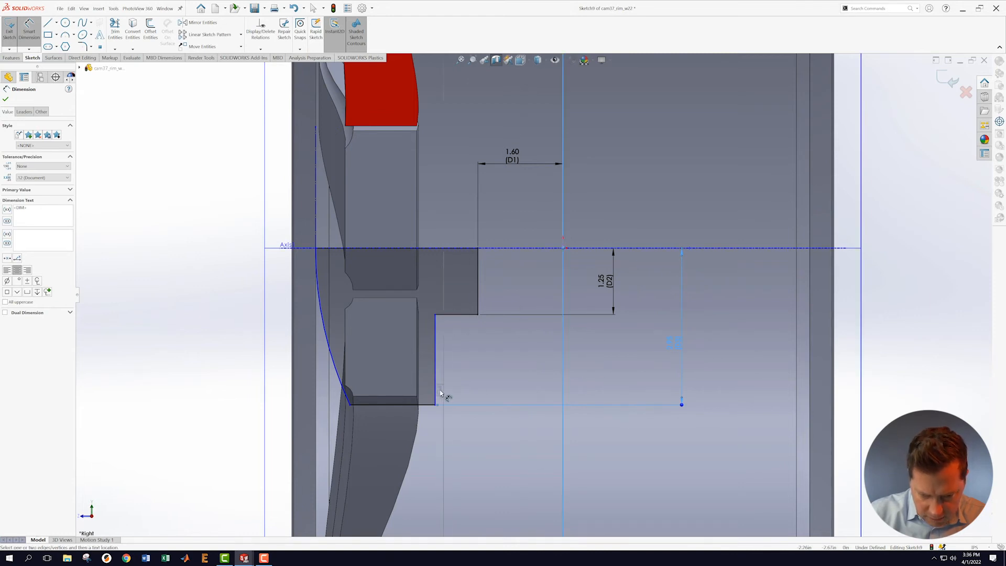
click(435, 392)
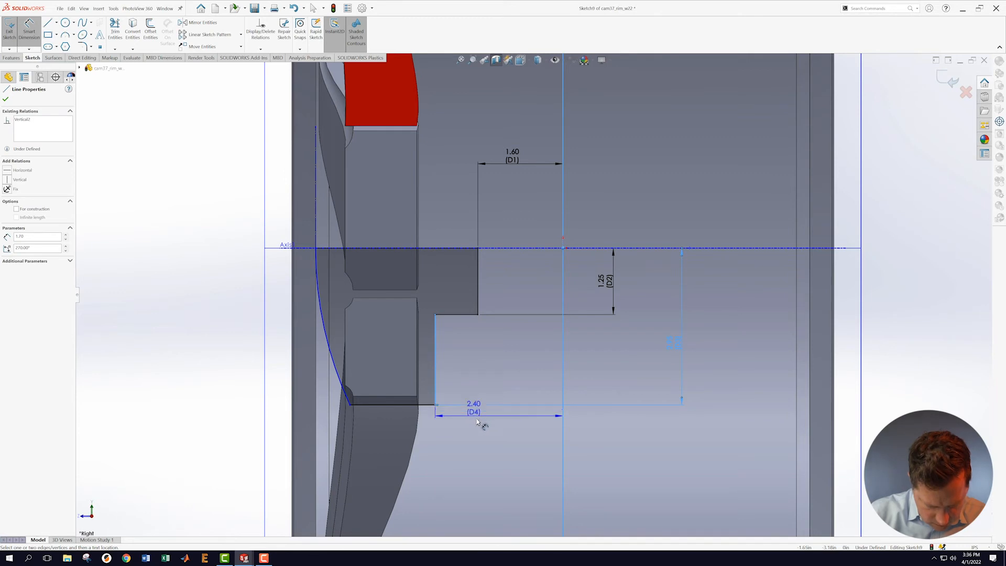
click(508, 456)
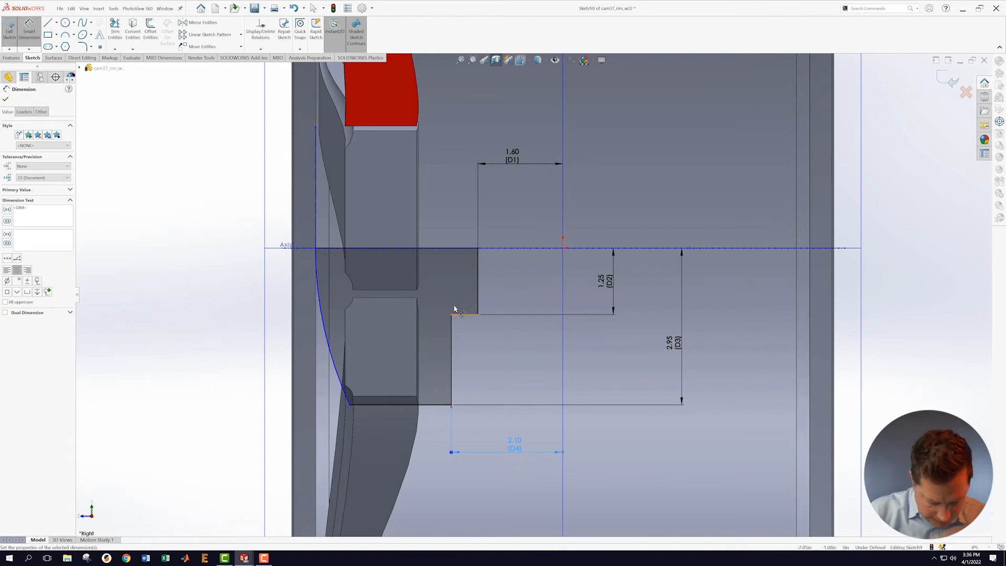
click(318, 343)
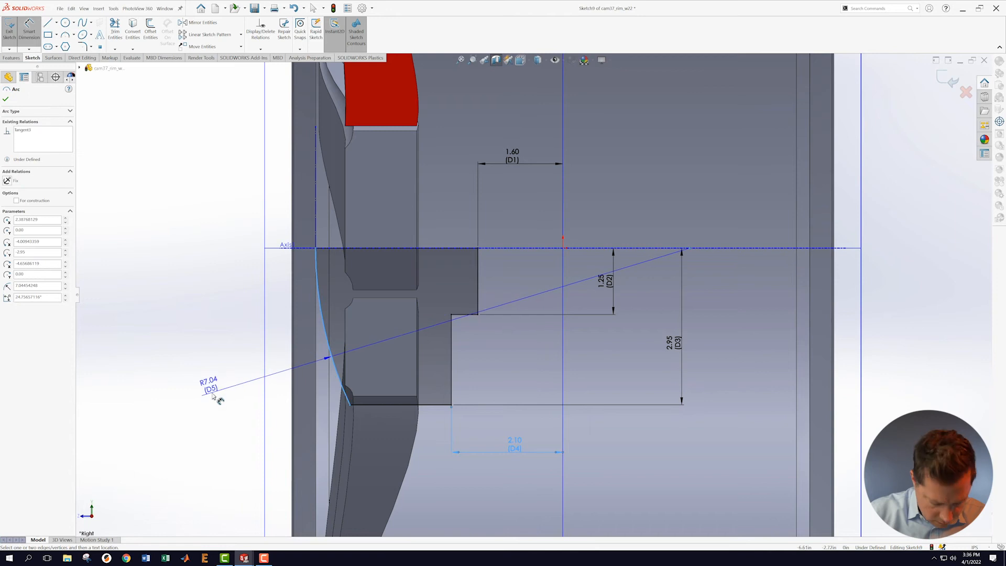
click(216, 393)
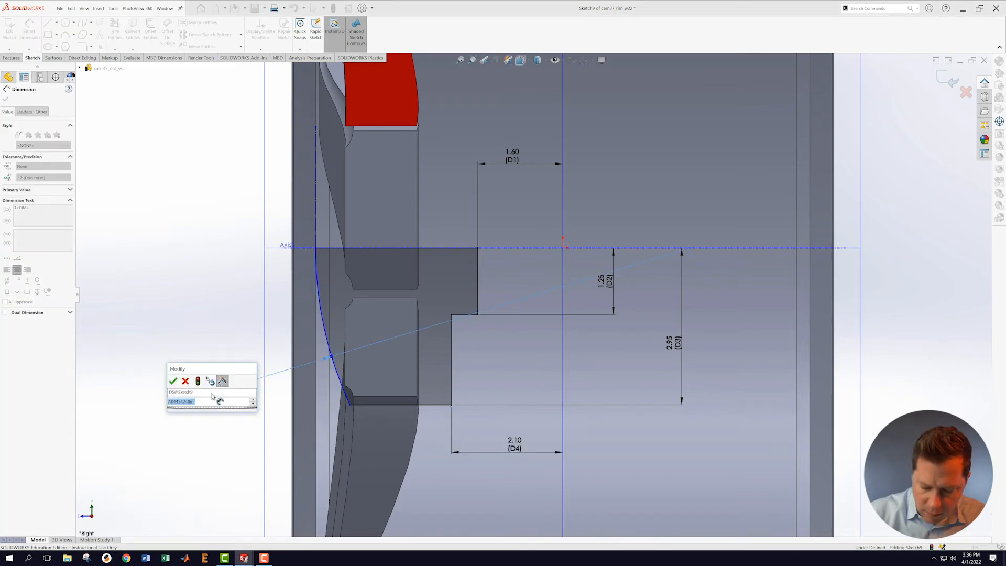
text(12)
key(Return)
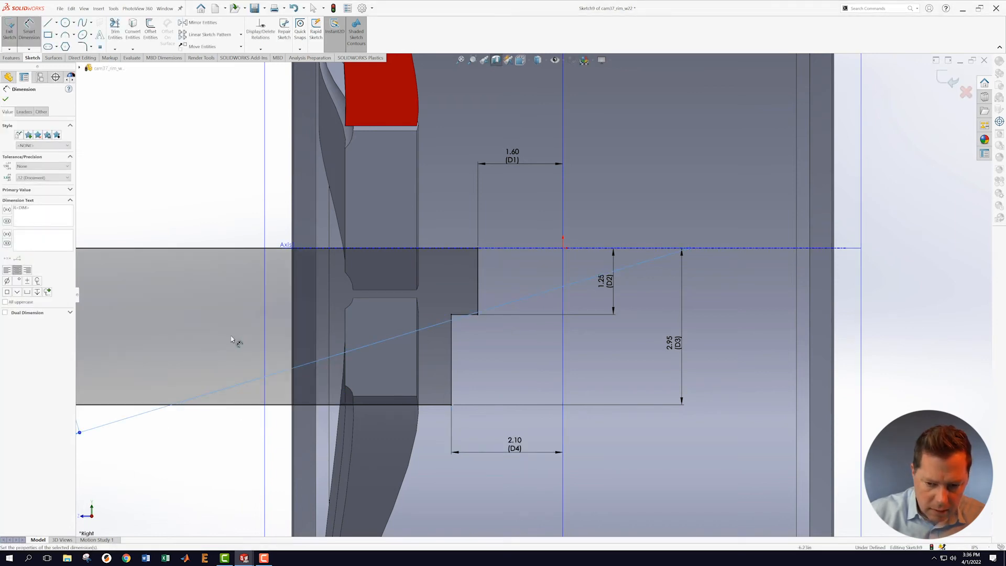
Step: Locate the arc's lower endpoint with a 9.24 horizontal dimension, fully defining the sketch
scroll(254, 339, up, 3)
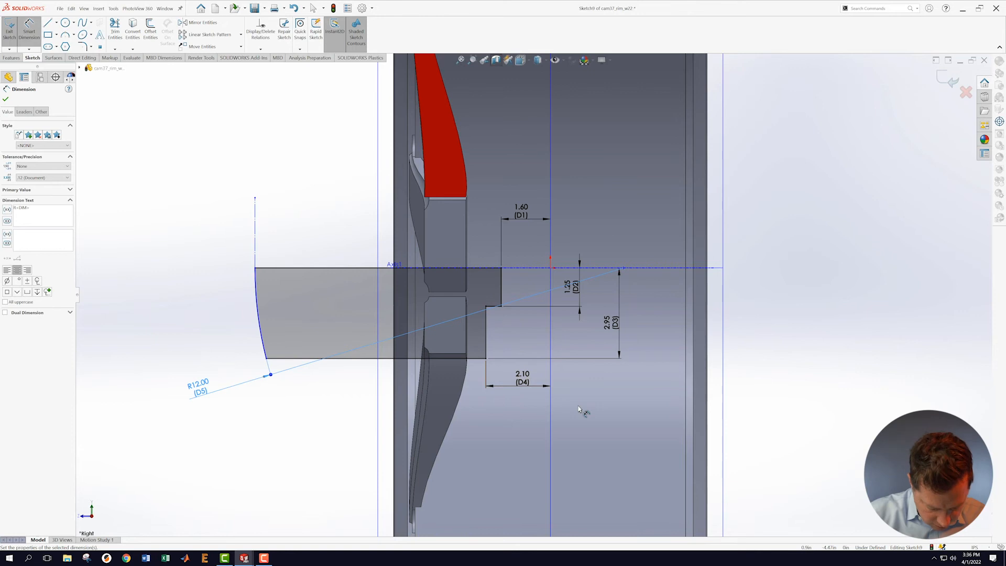
click(551, 427)
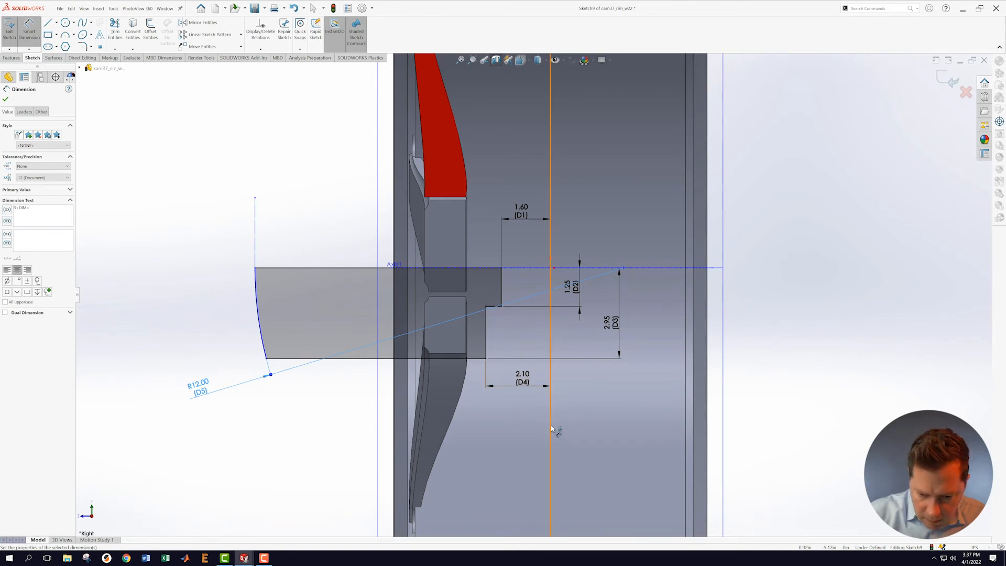
click(267, 360)
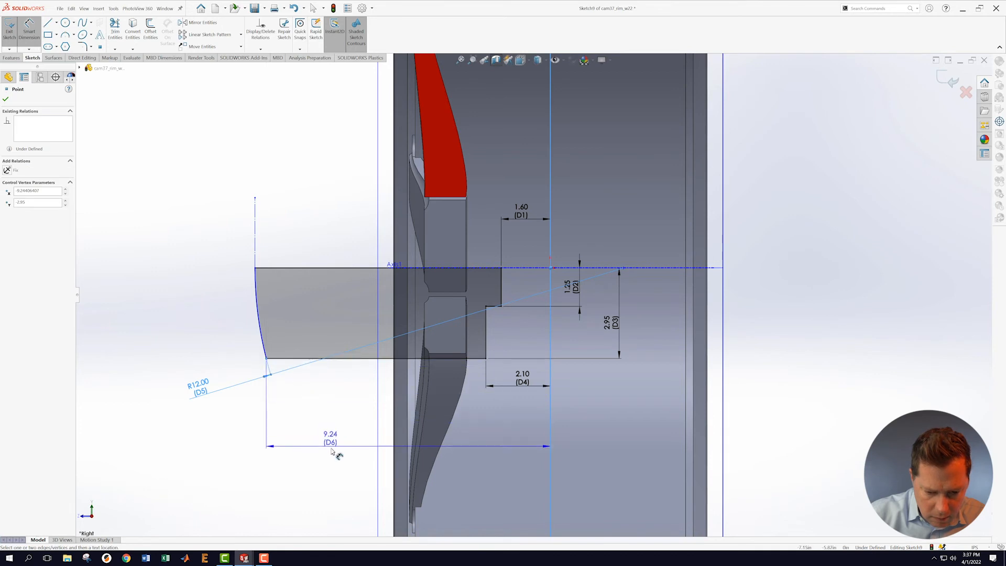
click(330, 448)
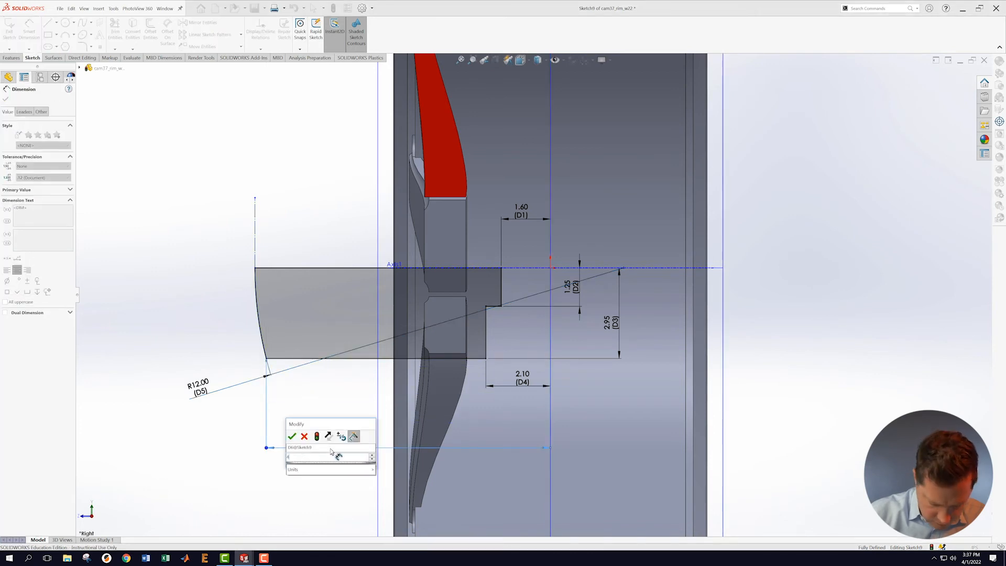
key(Return)
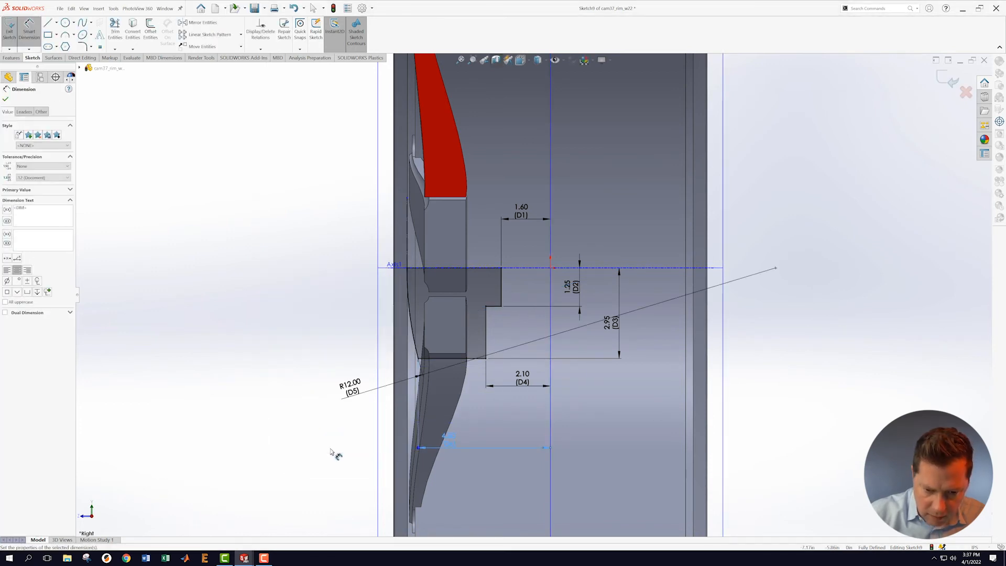
scroll(502, 339, down, 1)
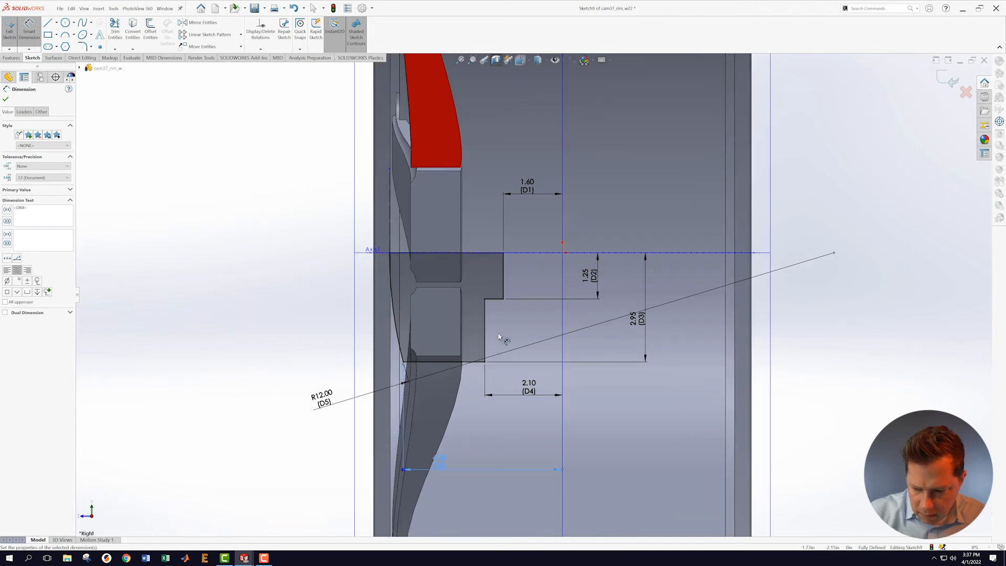
scroll(553, 325, down, 3)
scroll(555, 318, up, 3)
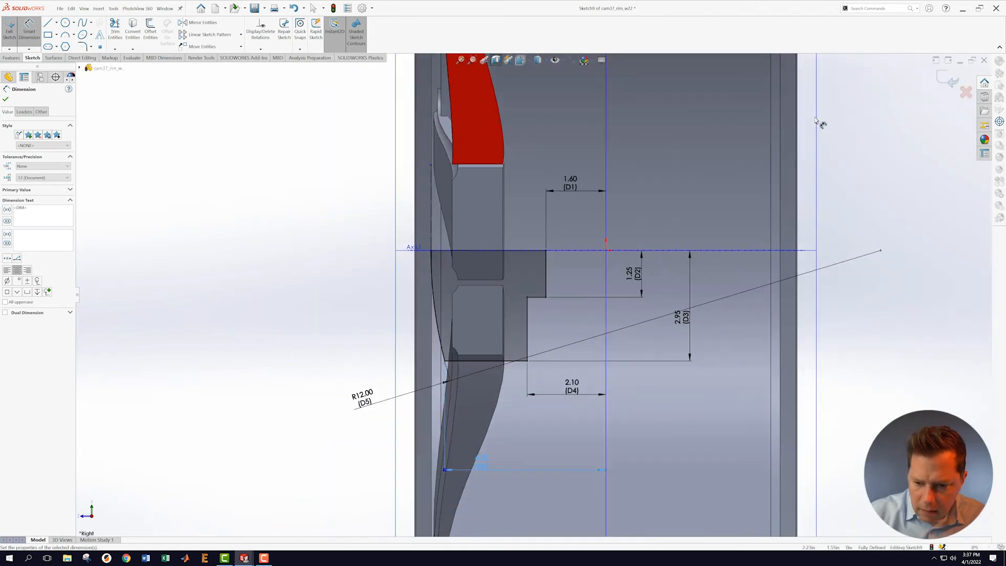
Step: Exit the sketch and revolve the hub profile 360° about Axis1 as Revolve1
click(947, 77)
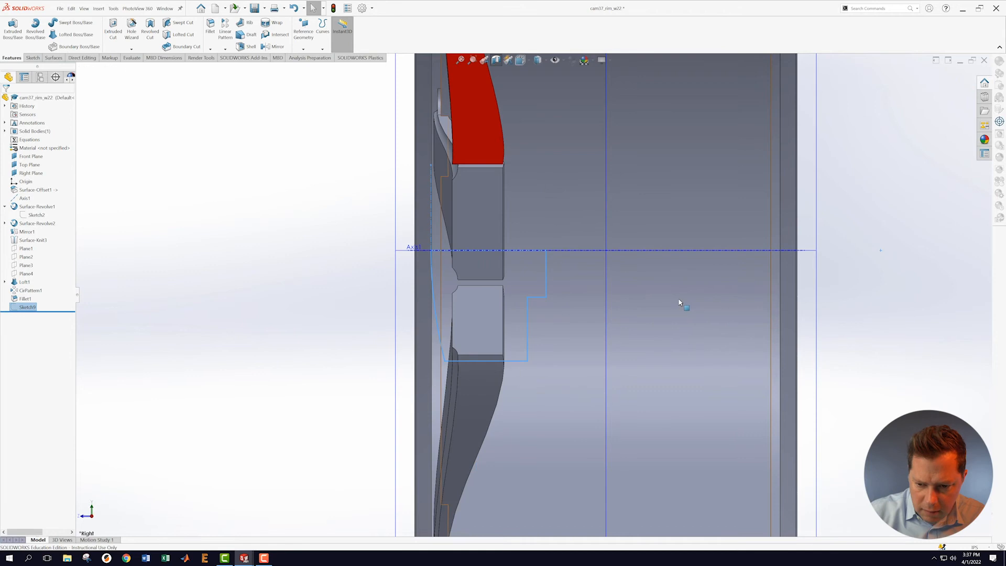
scroll(628, 307, up, 3)
middle_drag(589, 307, 327, 317)
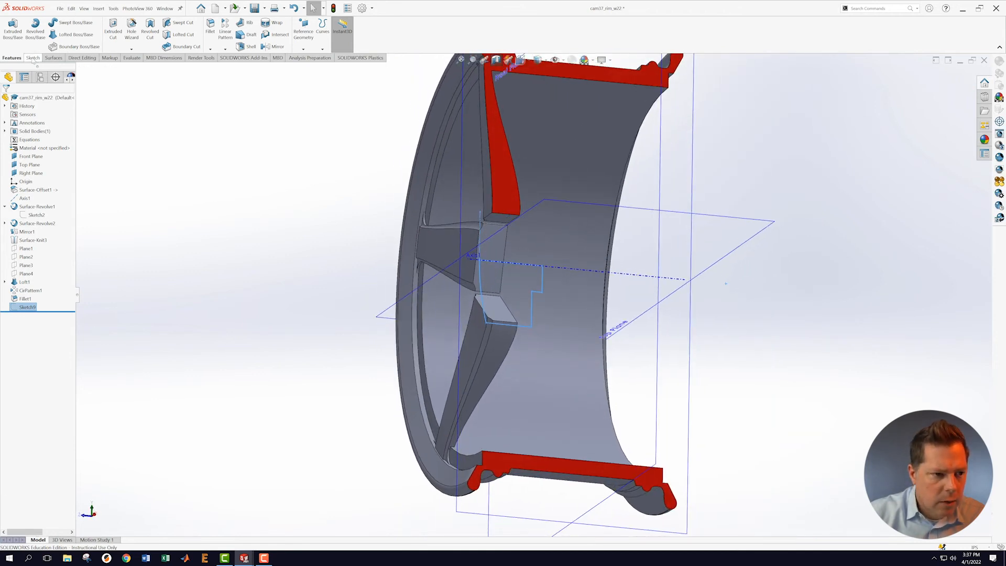
click(35, 27)
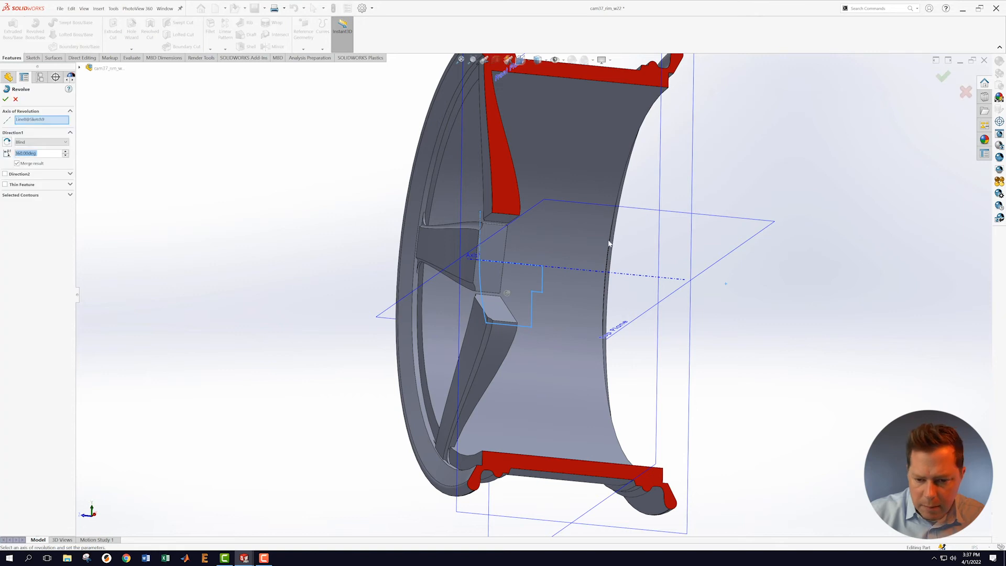
click(543, 270)
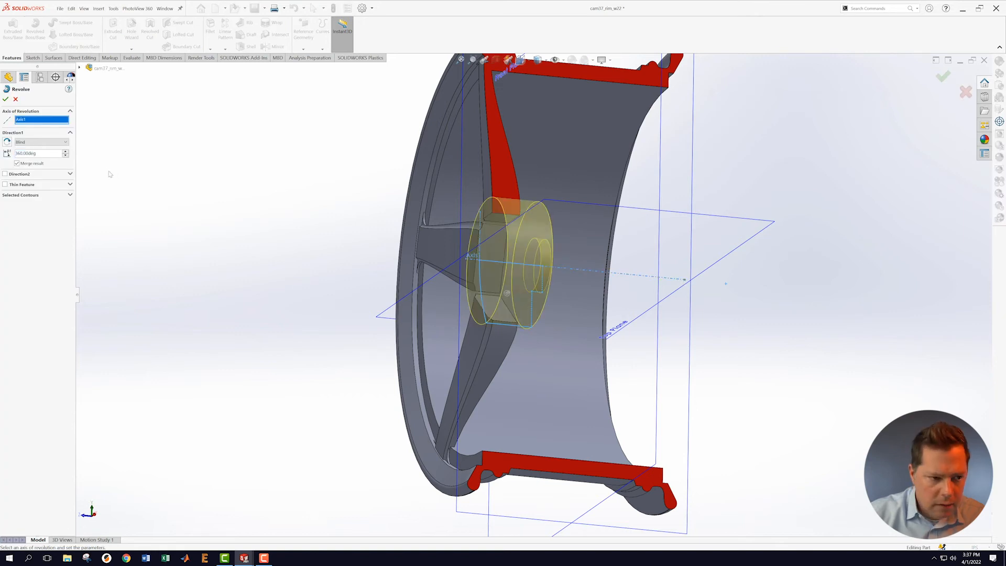
click(5, 99)
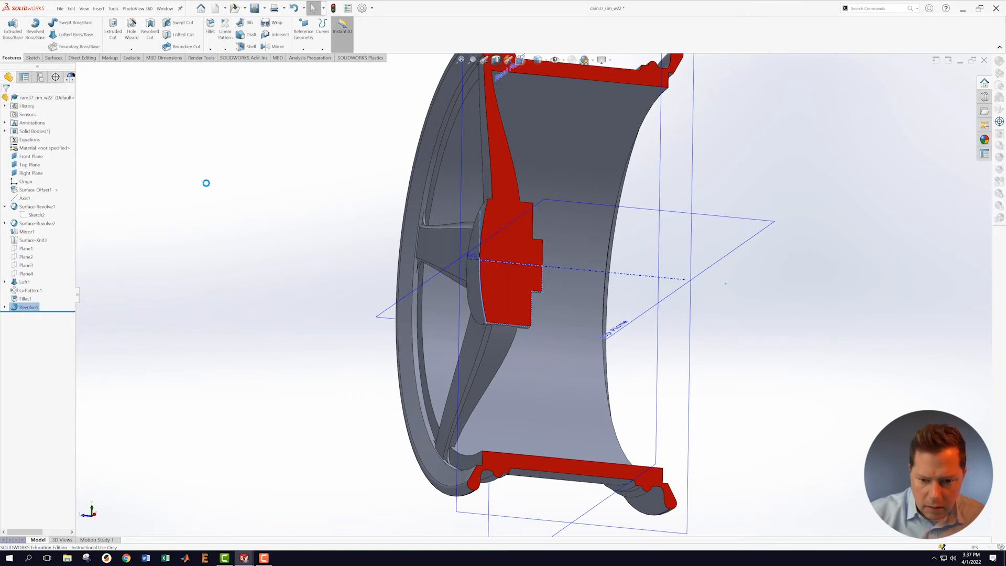
middle_drag(207, 184, 192, 207)
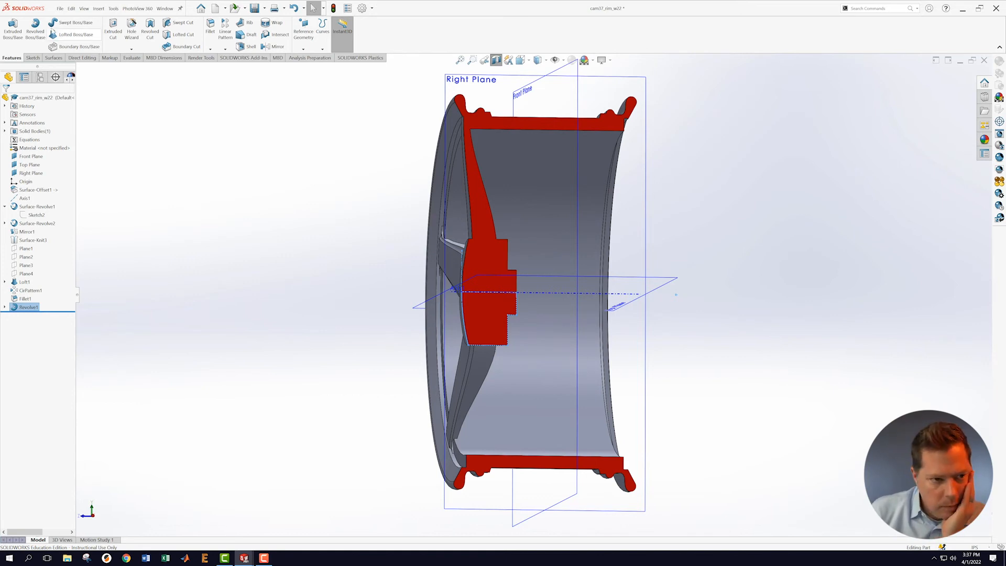
Step: Save the part, then orbit the view to inspect the new stepped hub
click(60, 8)
click(88, 95)
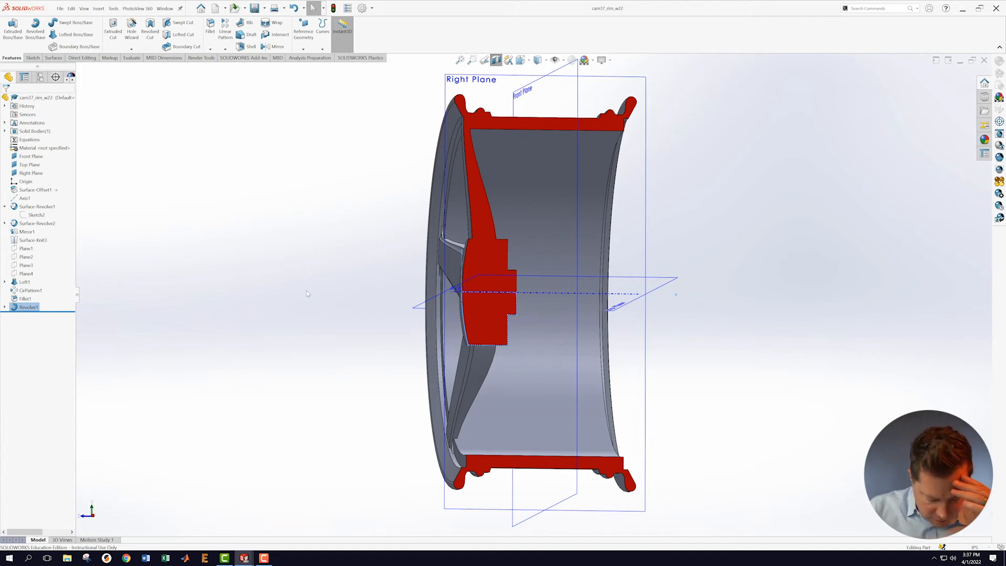
click(843, 248)
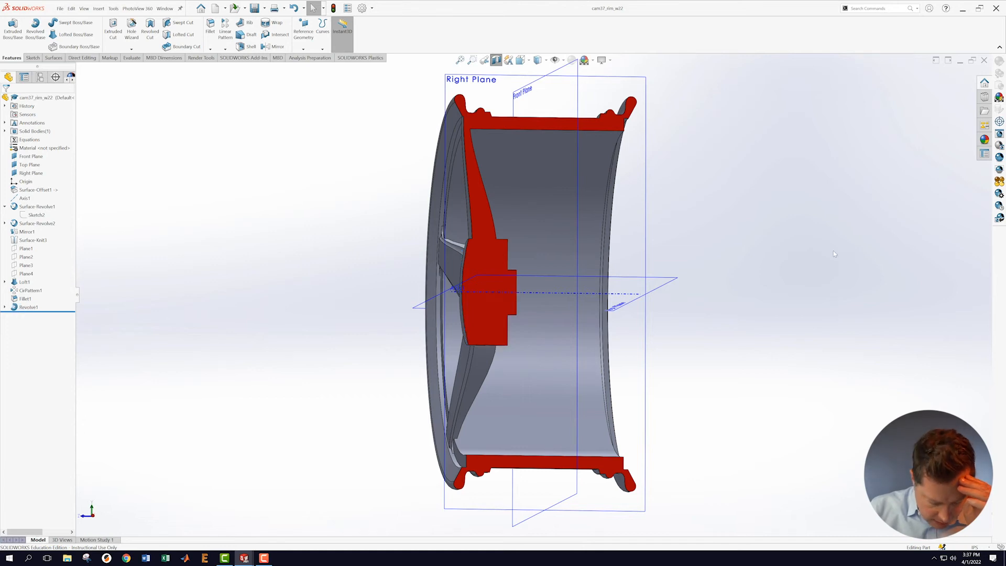
middle_drag(794, 257, 778, 241)
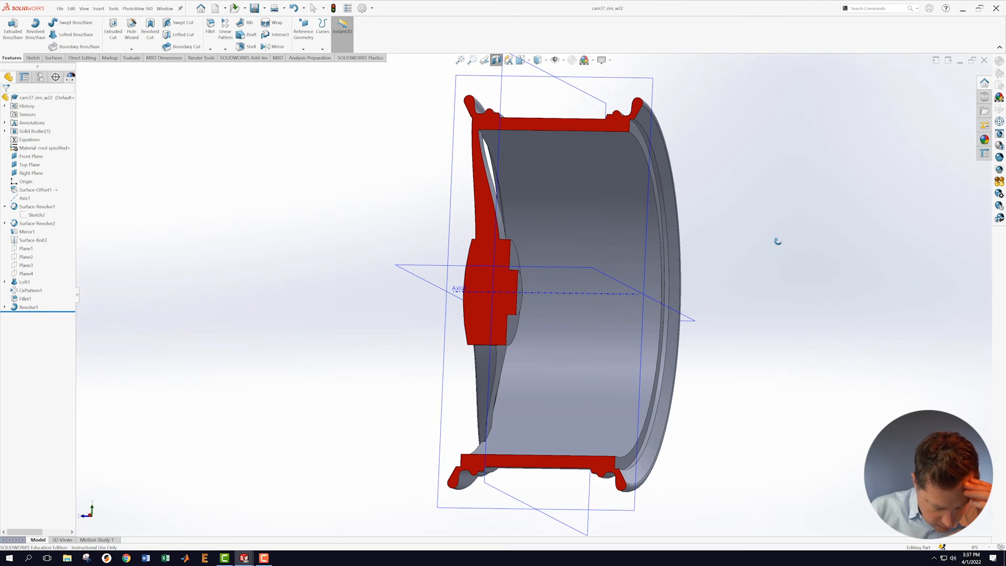
middle_drag(778, 241, 770, 332)
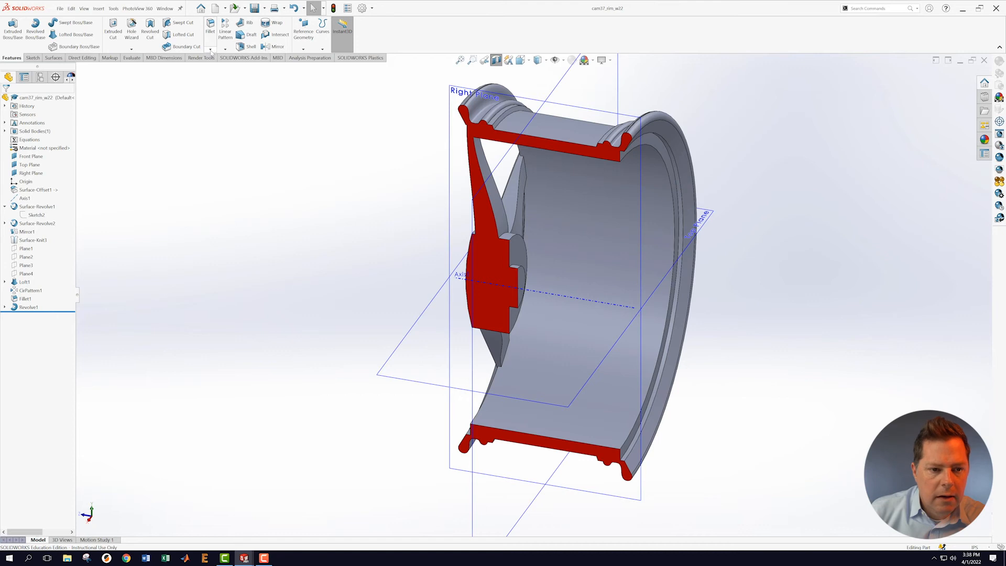
Step: Create Fillet2 rounding the hub's outer edge with a 0.1 in radius
click(209, 42)
scroll(497, 233, down, 3)
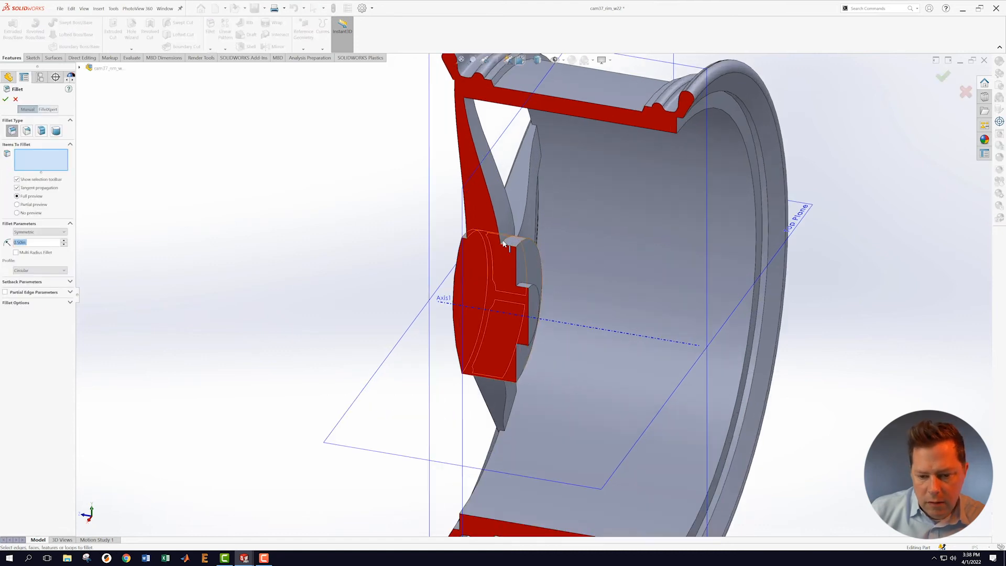
click(507, 240)
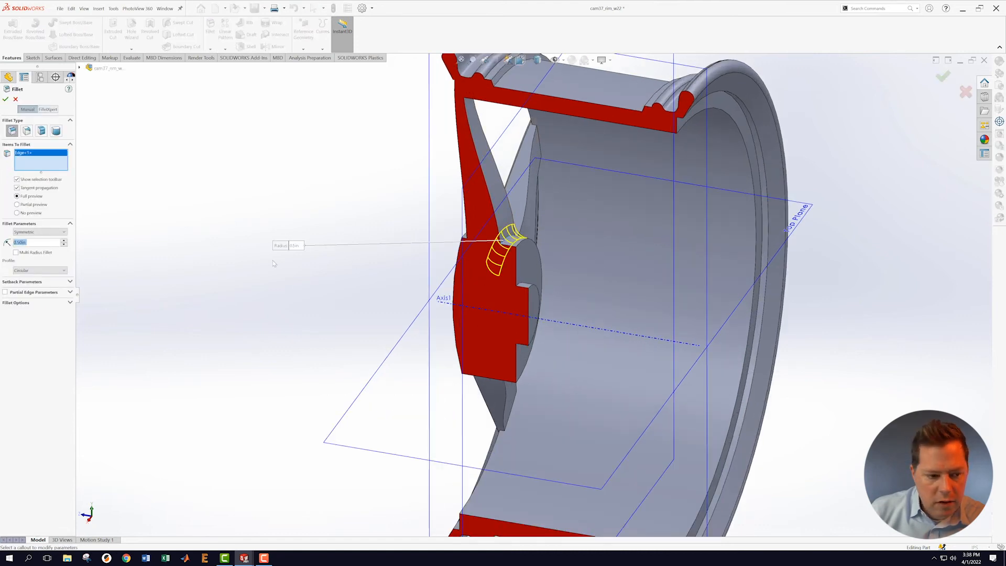
text(0.1)
key(Return)
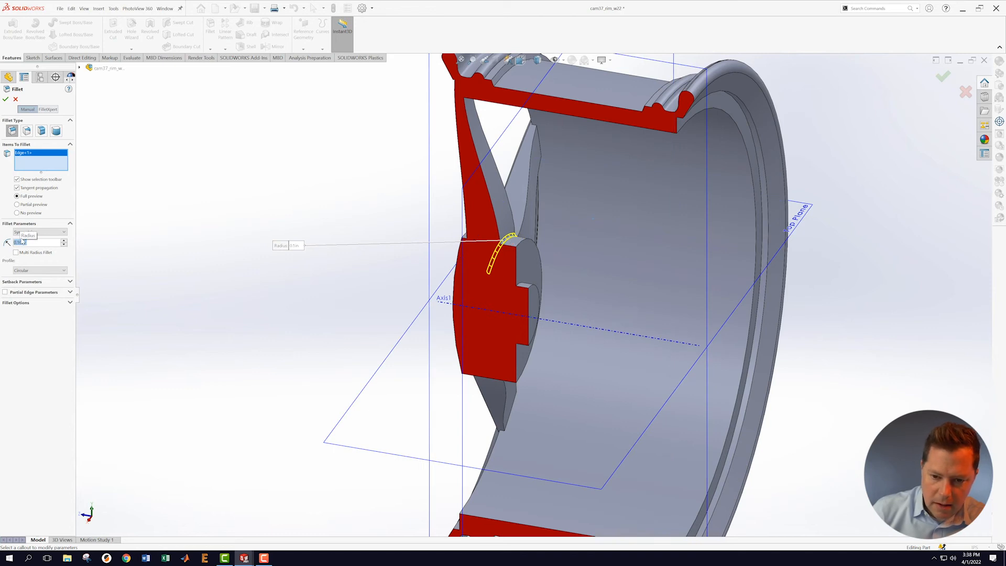
click(6, 100)
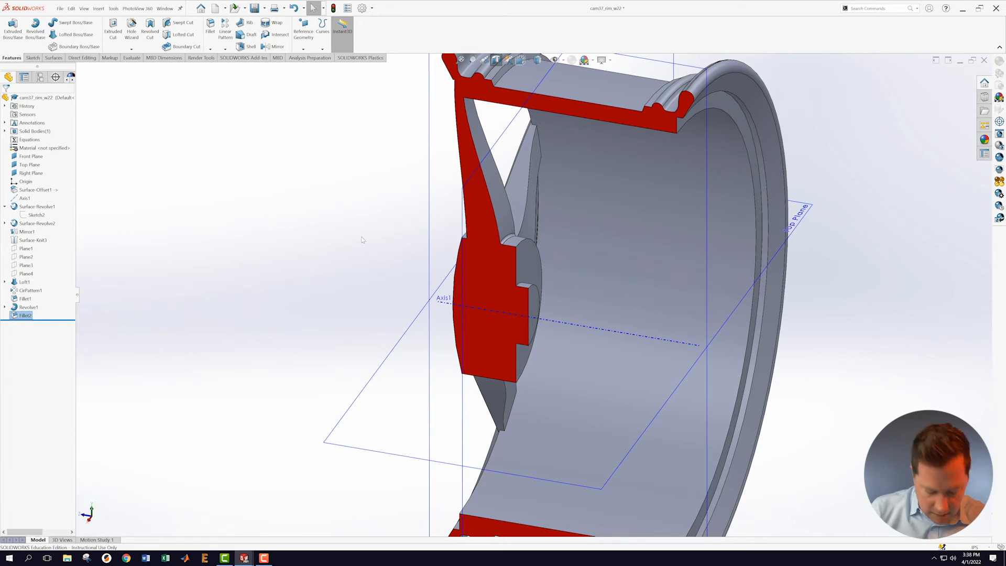
middle_drag(299, 189, 309, 200)
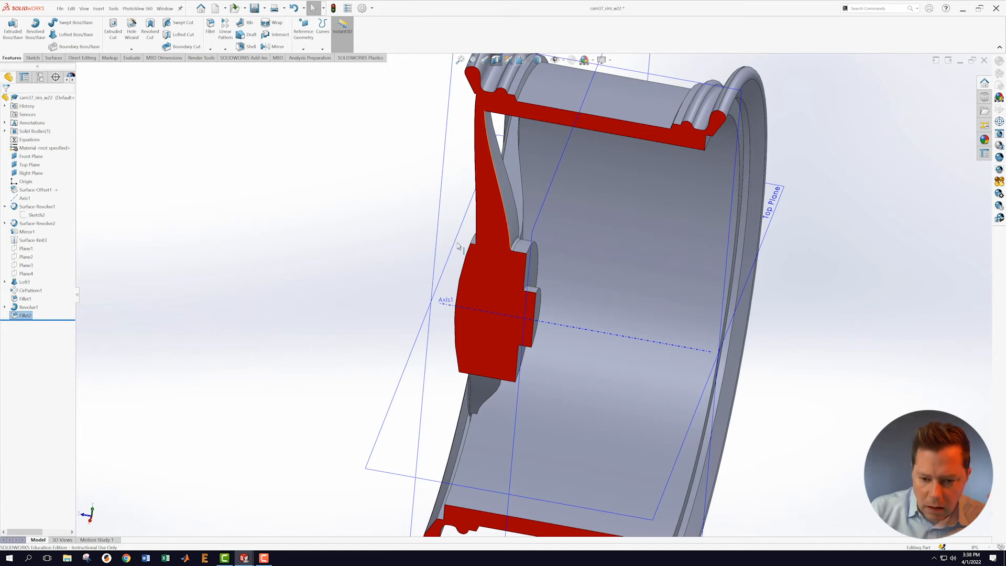
Step: Fillet the circular hub-to-spoke edge with a 0.25 in radius as Fillet3
middle_drag(370, 205, 409, 231)
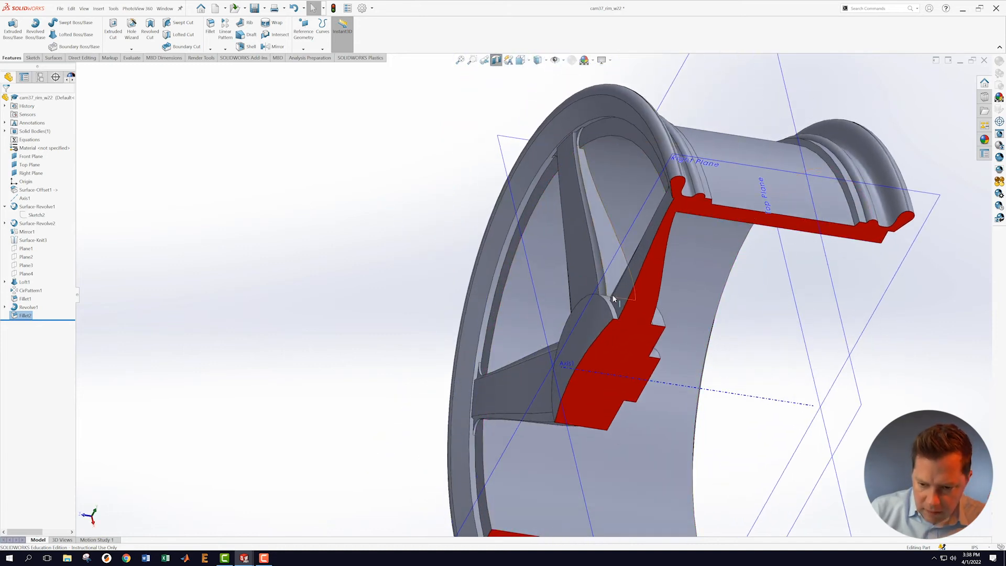
scroll(609, 294, down, 3)
click(591, 309)
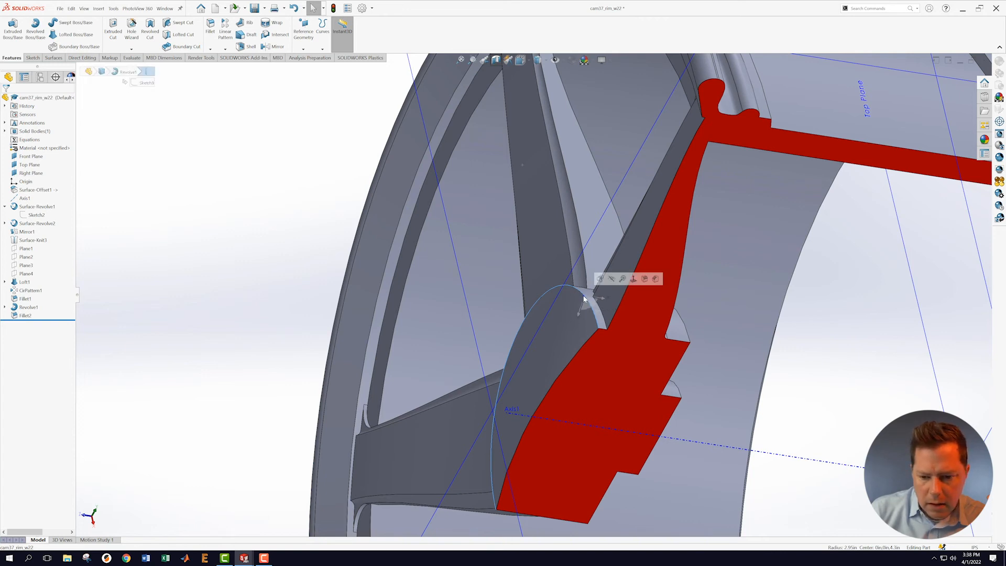
click(211, 26)
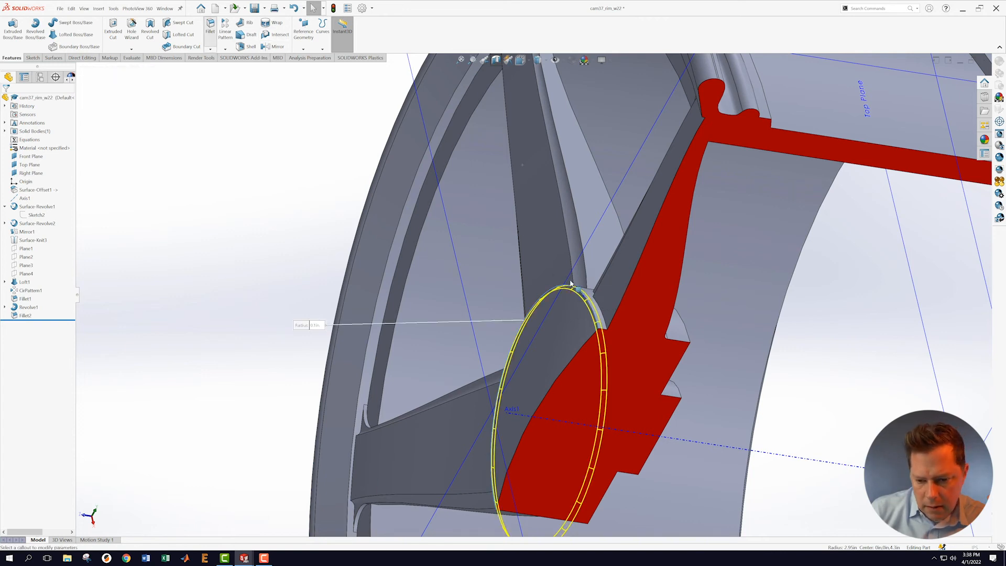
text(5)
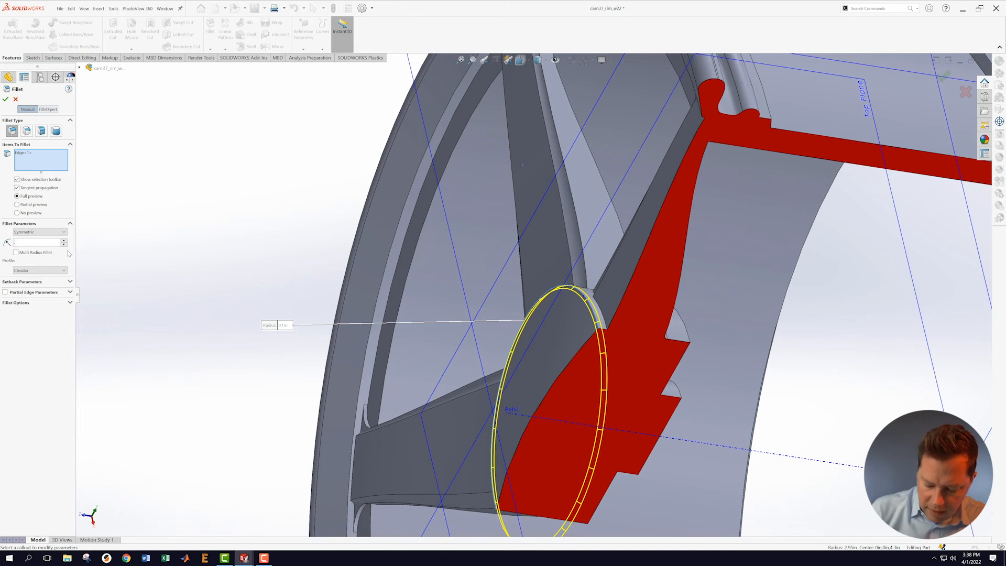
key(Return)
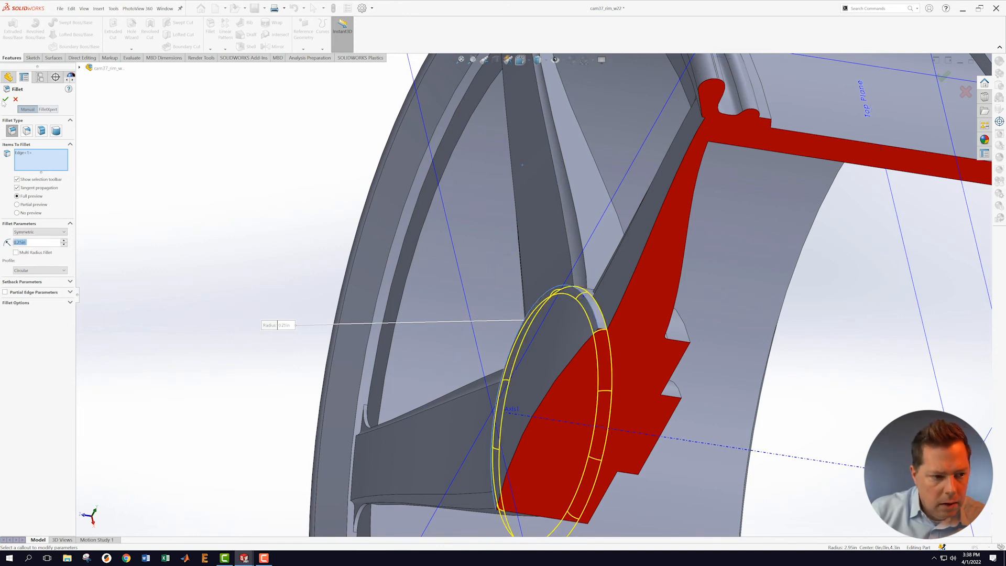
key(Return)
middle_drag(243, 243, 271, 308)
scroll(586, 448, up, 8)
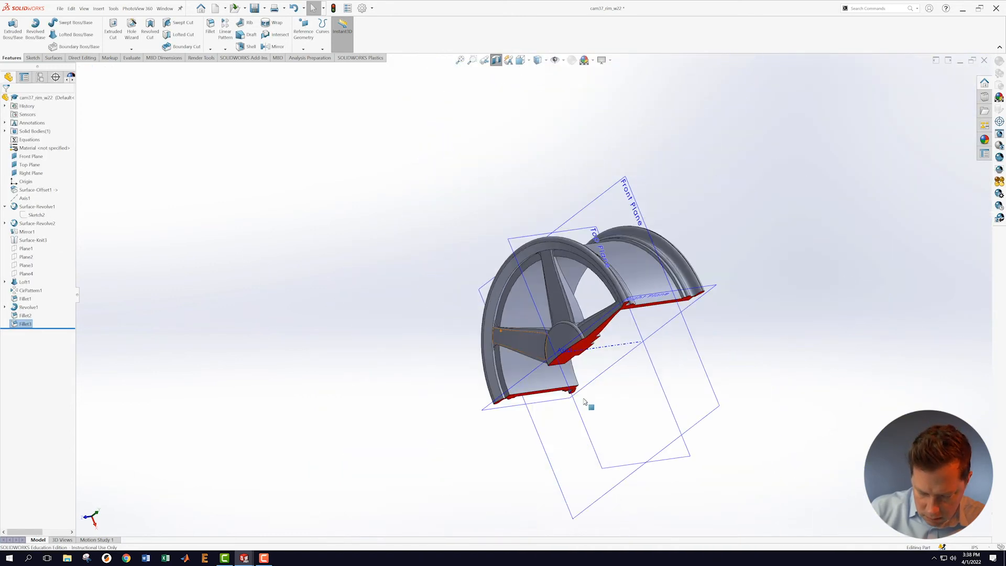
middle_drag(573, 401, 611, 411)
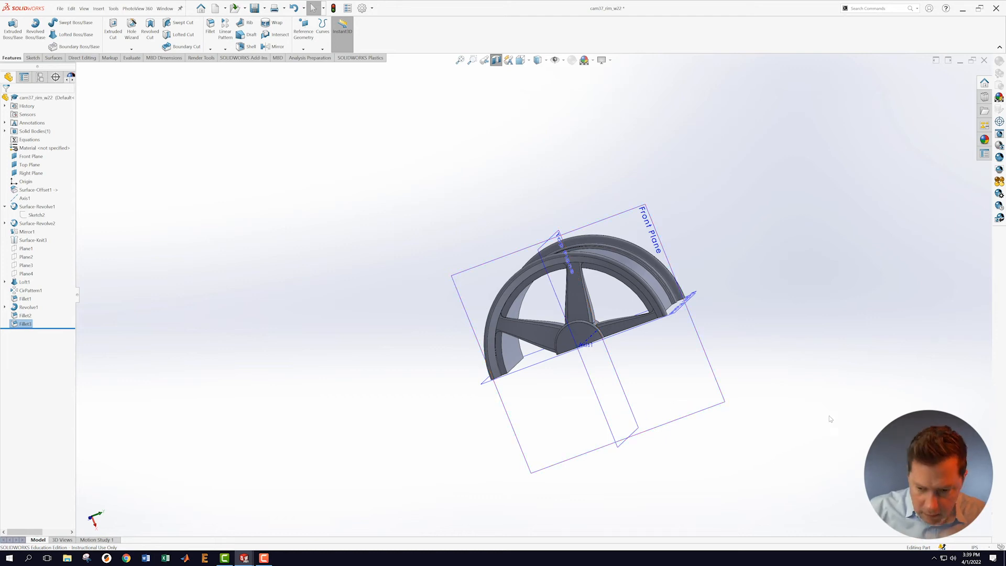
scroll(833, 419, down, 3)
scroll(397, 216, down, 3)
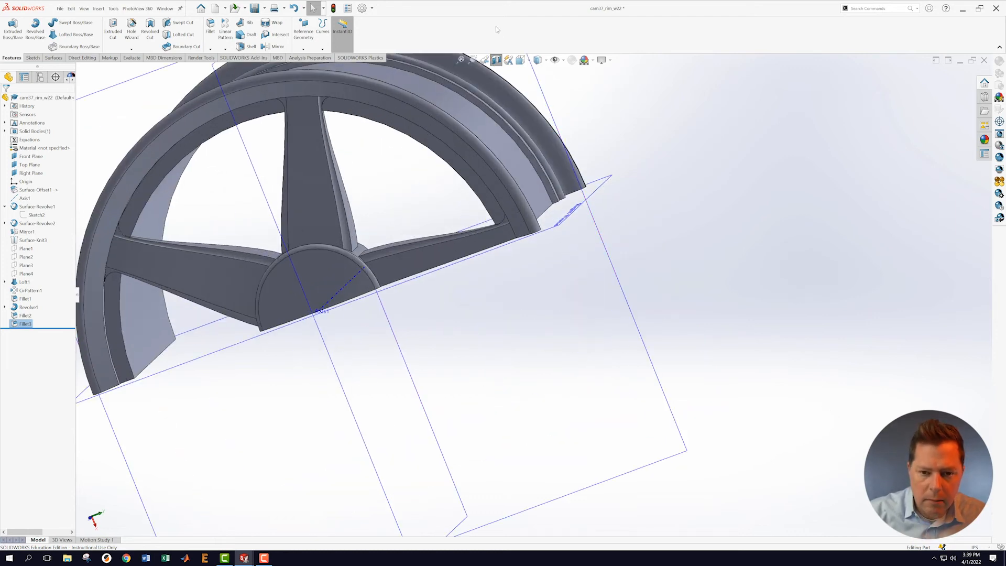
Step: Turn off the section view and start a 0.34 in fillet on the first spoke-root edges
click(497, 59)
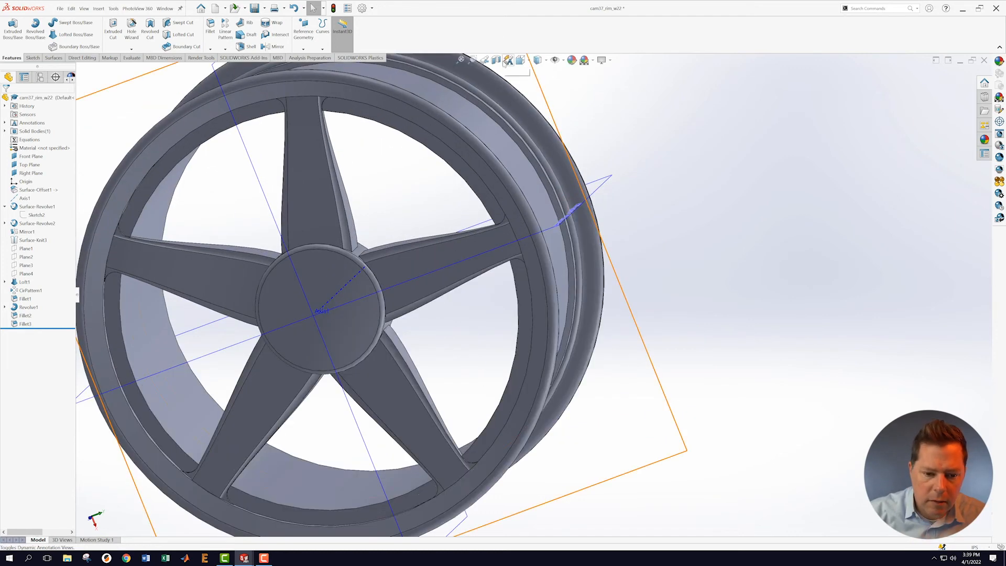
click(210, 25)
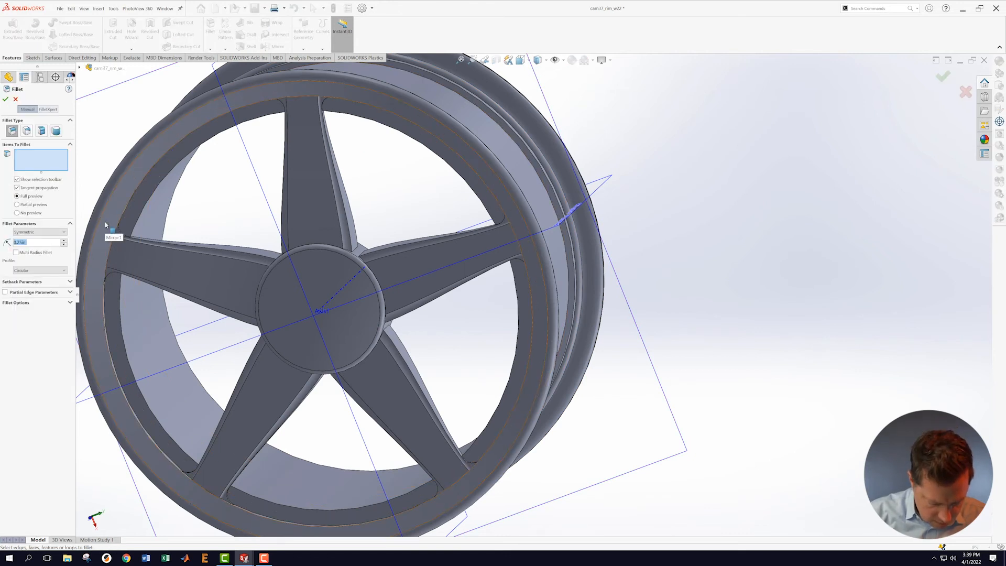
text(34)
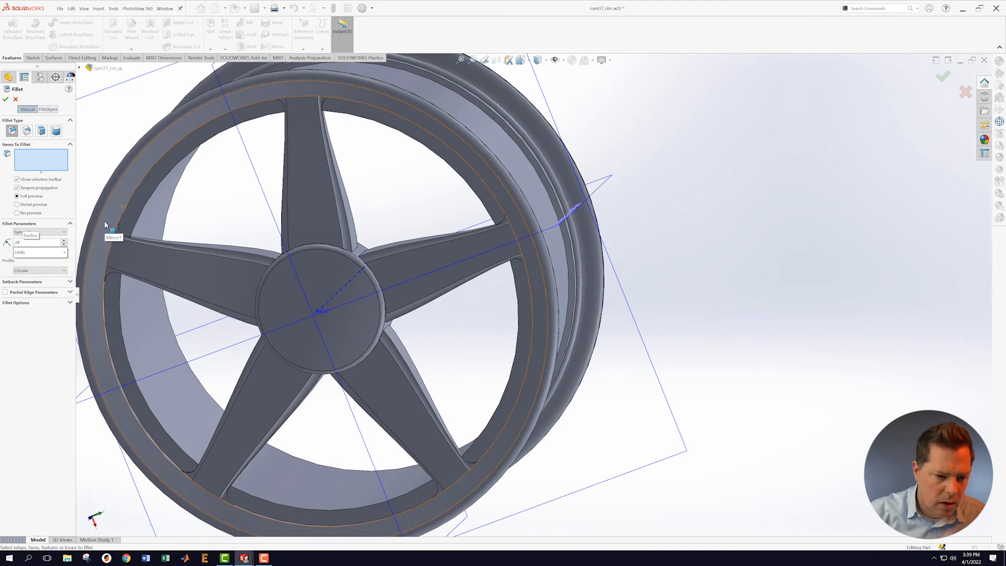
scroll(345, 236, down, 5)
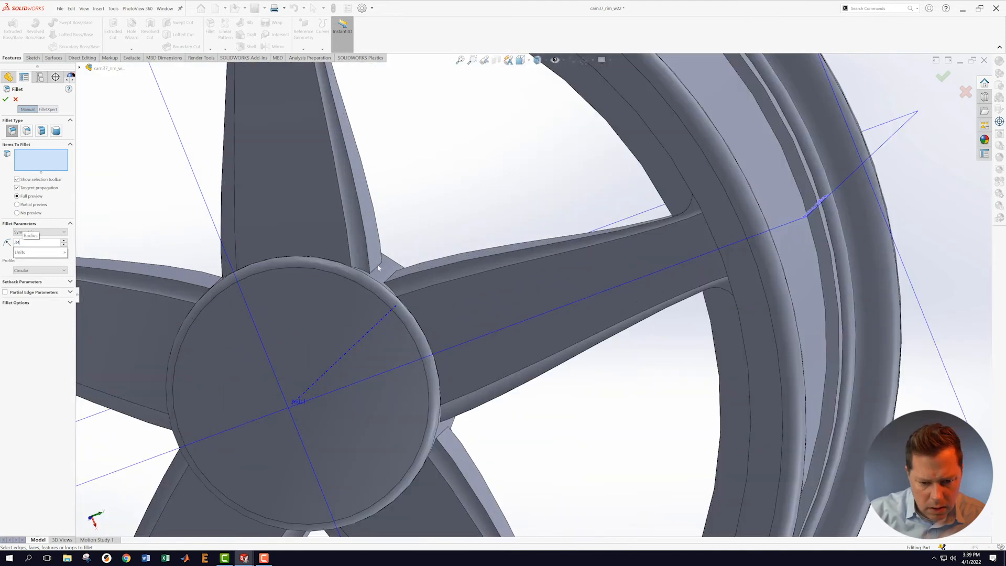
click(378, 270)
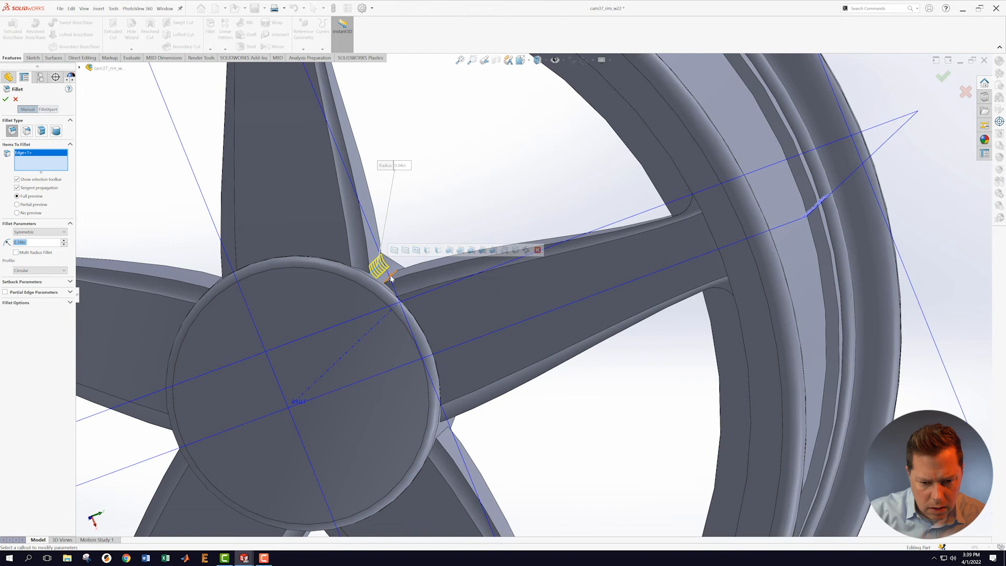
middle_drag(291, 299, 212, 274)
click(192, 283)
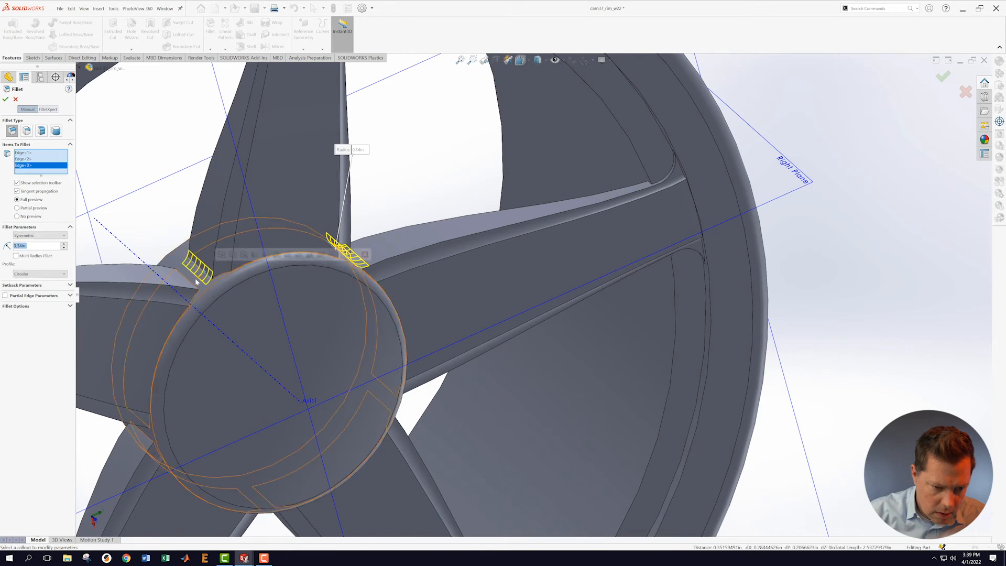
click(192, 284)
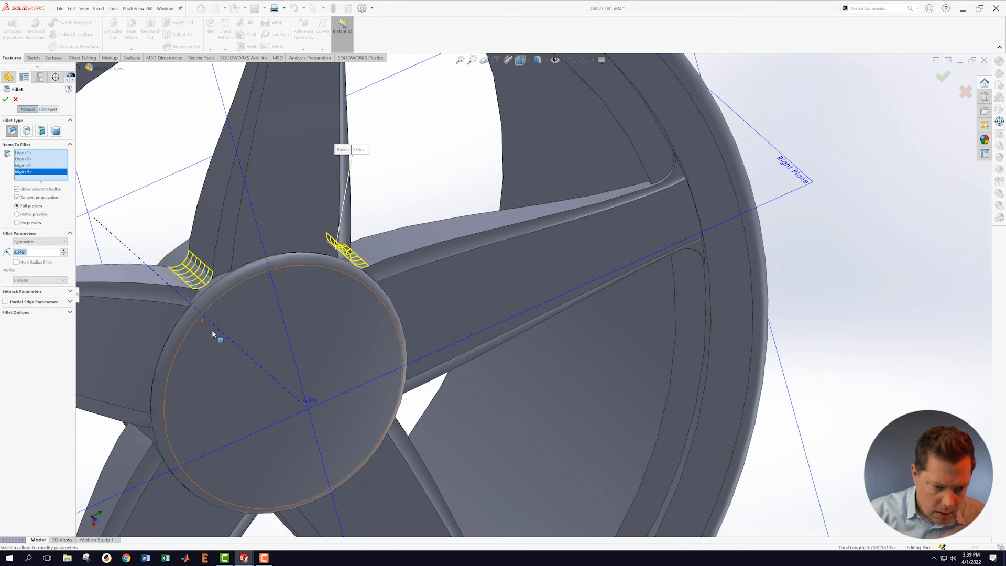
scroll(262, 344, up, 5)
scroll(271, 346, down, 3)
Step: Add the remaining spoke-to-hub junction edges to the fillet selection
middle_drag(527, 297, 517, 328)
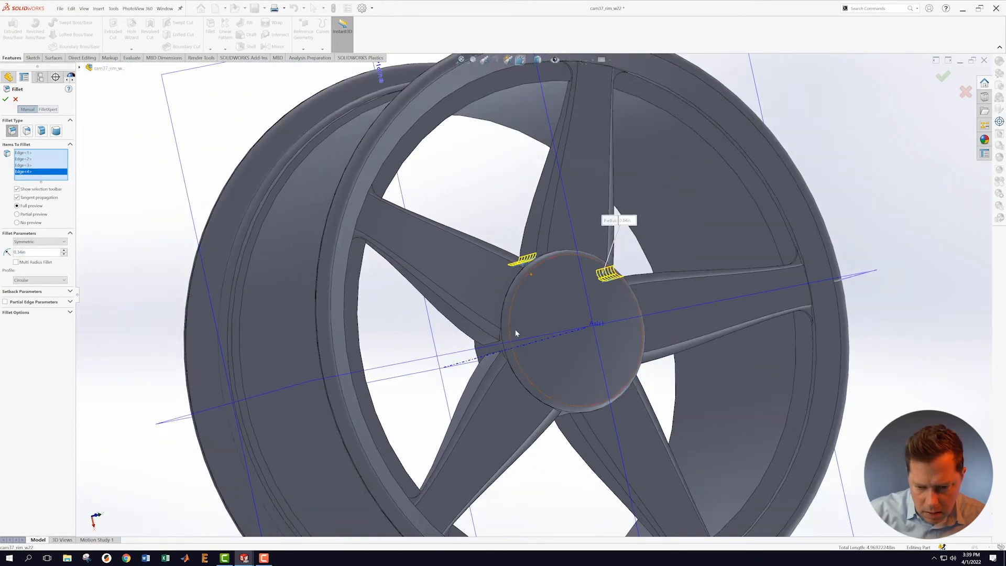
scroll(511, 329, down, 5)
click(467, 354)
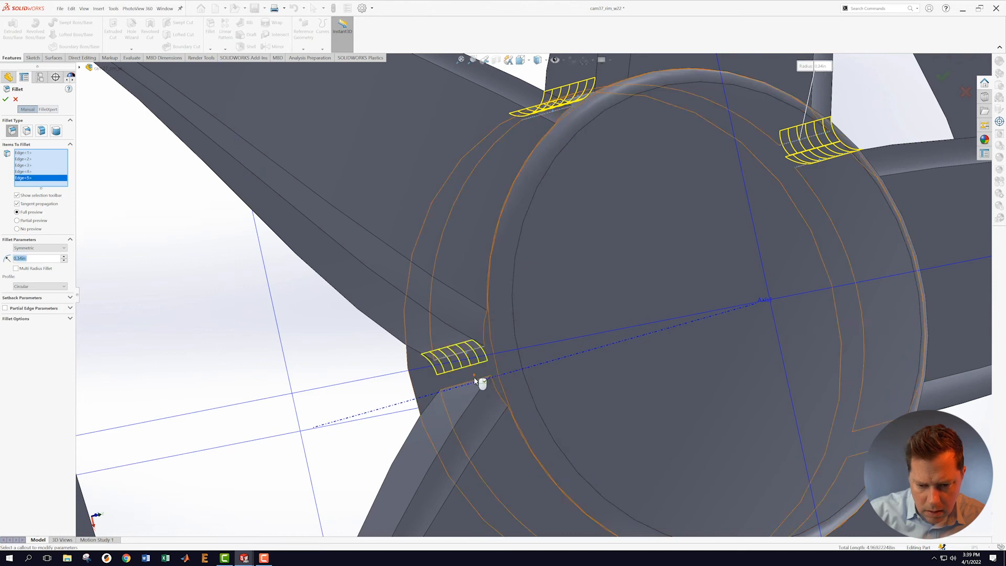
click(473, 384)
scroll(610, 412, up, 7)
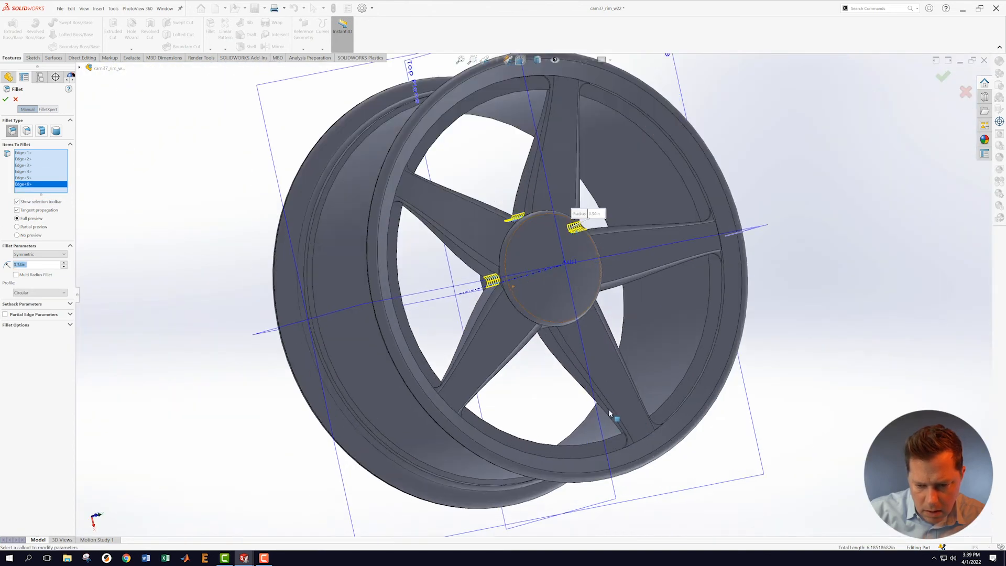
scroll(610, 410, down, 5)
middle_drag(519, 269, 442, 196)
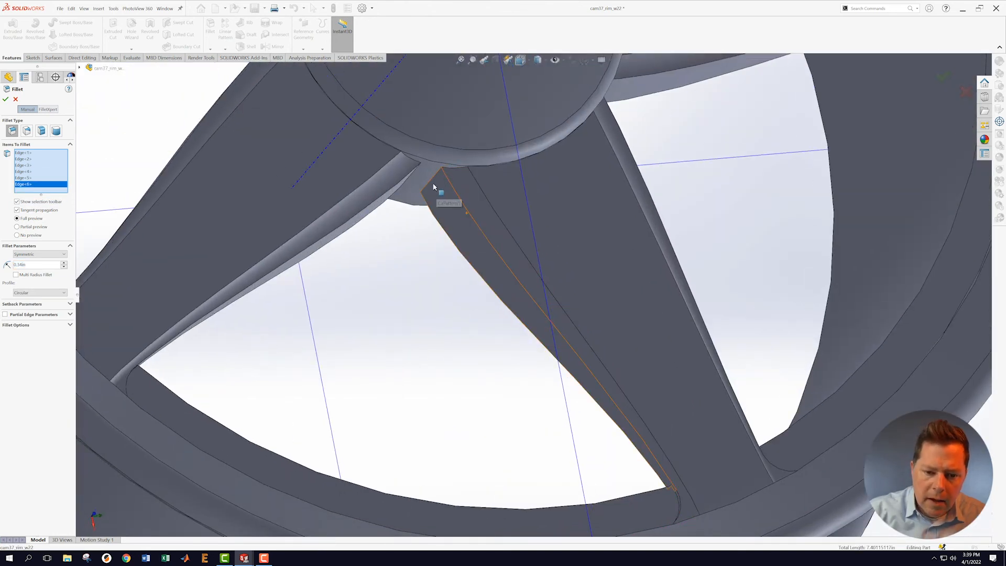
click(415, 181)
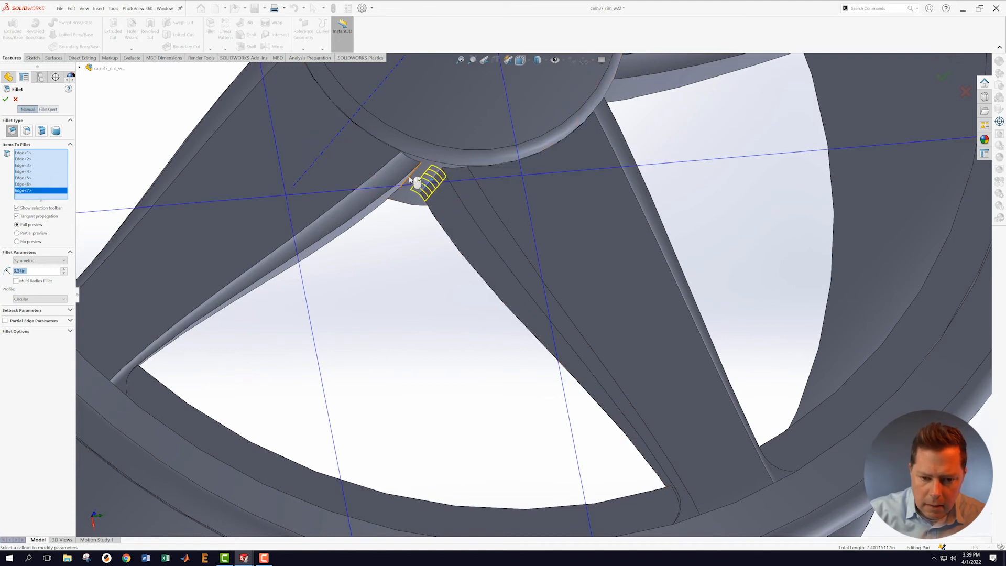
click(437, 187)
scroll(668, 229, up, 2)
scroll(668, 229, up, 3)
middle_drag(652, 223, 597, 212)
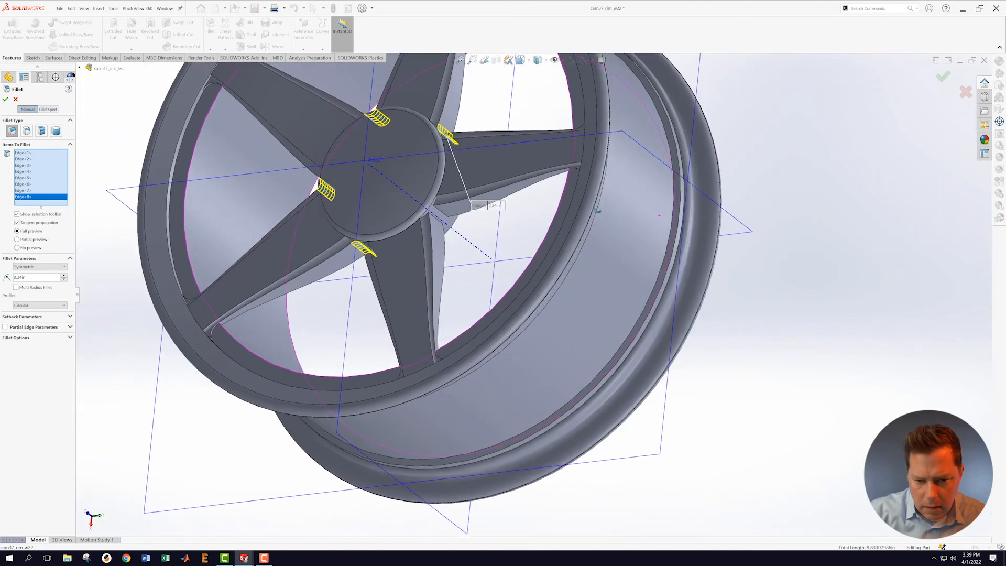
scroll(459, 227, down, 7)
click(496, 229)
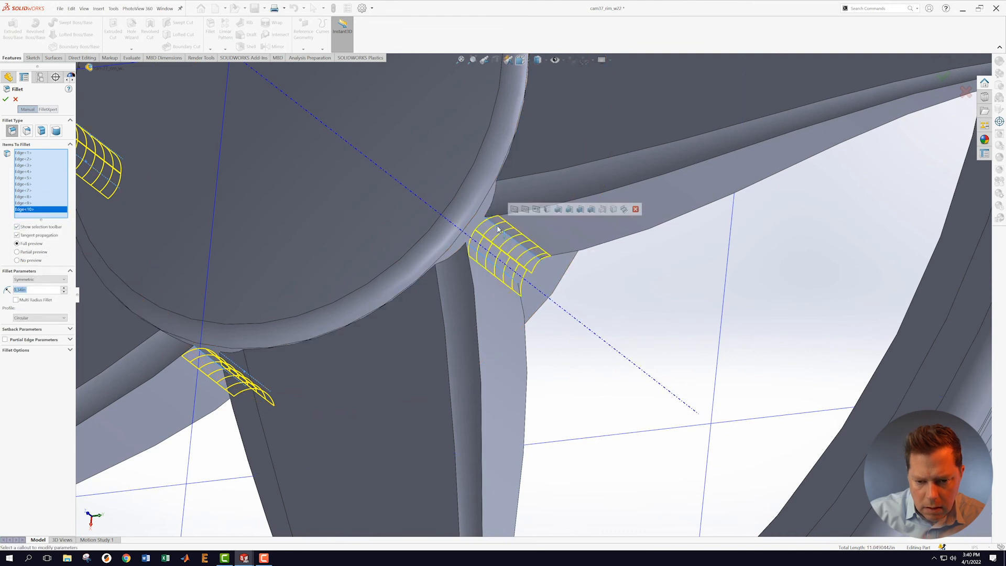
scroll(503, 260, up, 5)
Step: Check the fillet previews around the wheel and confirm Fillet4 on all ten spoke roots
middle_drag(588, 321, 603, 218)
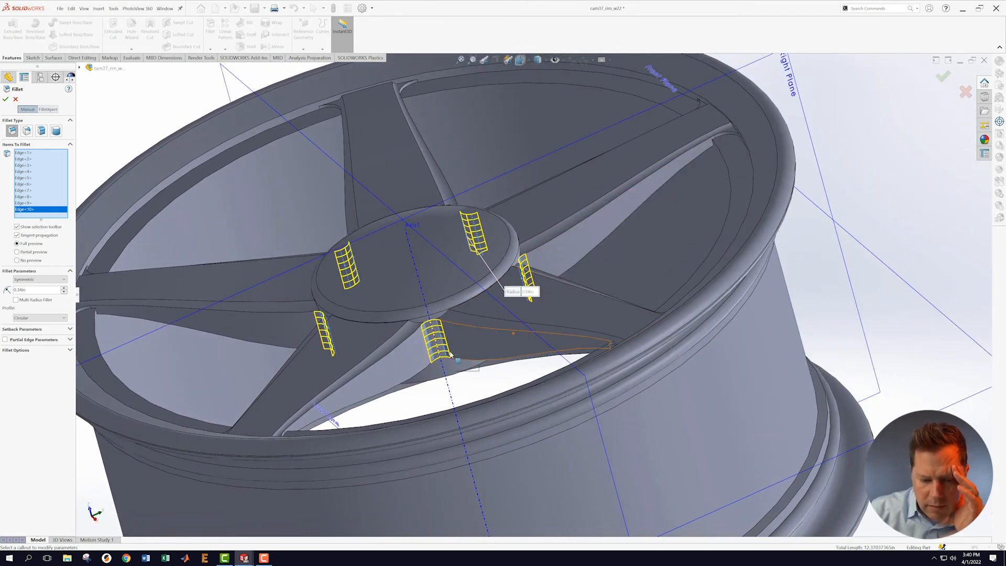
scroll(450, 354, down, 4)
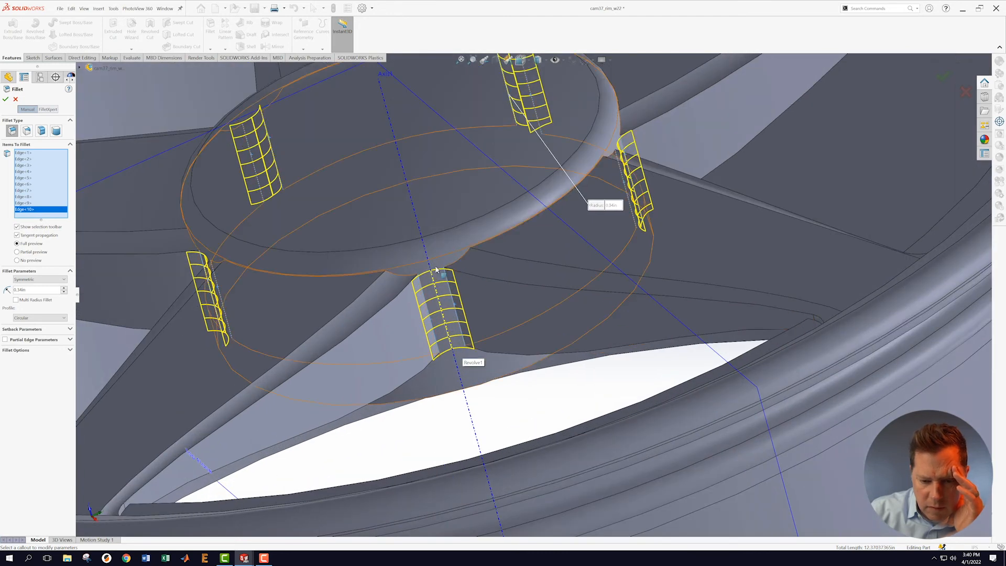
middle_drag(615, 257, 602, 310)
scroll(308, 348, down, 3)
scroll(309, 344, down, 5)
middle_drag(387, 342, 358, 305)
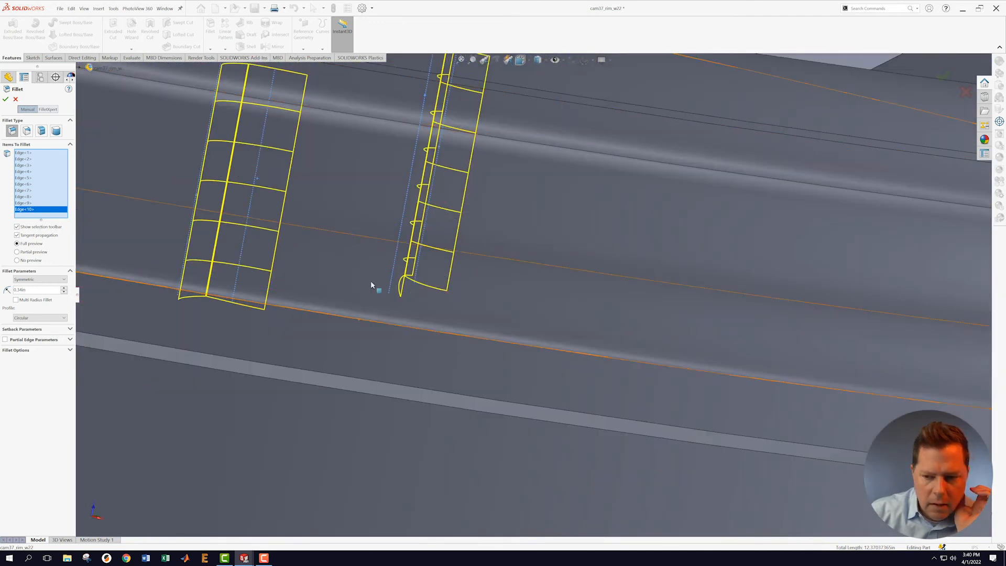
scroll(358, 303, up, 3)
click(942, 77)
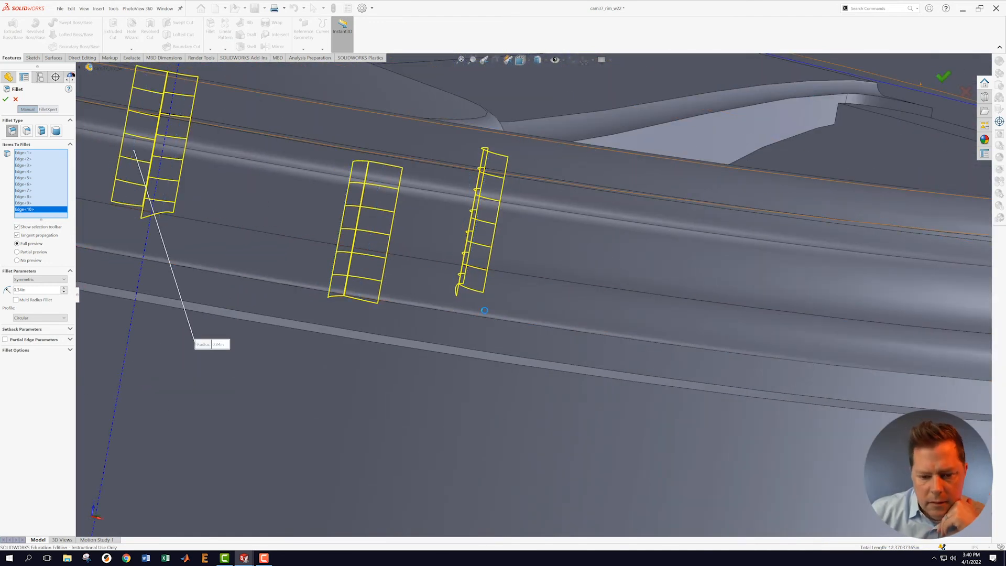
middle_drag(411, 330, 496, 323)
scroll(564, 408, up, 6)
scroll(533, 353, down, 3)
middle_drag(533, 352, 550, 240)
scroll(550, 240, up, 4)
scroll(556, 239, down, 3)
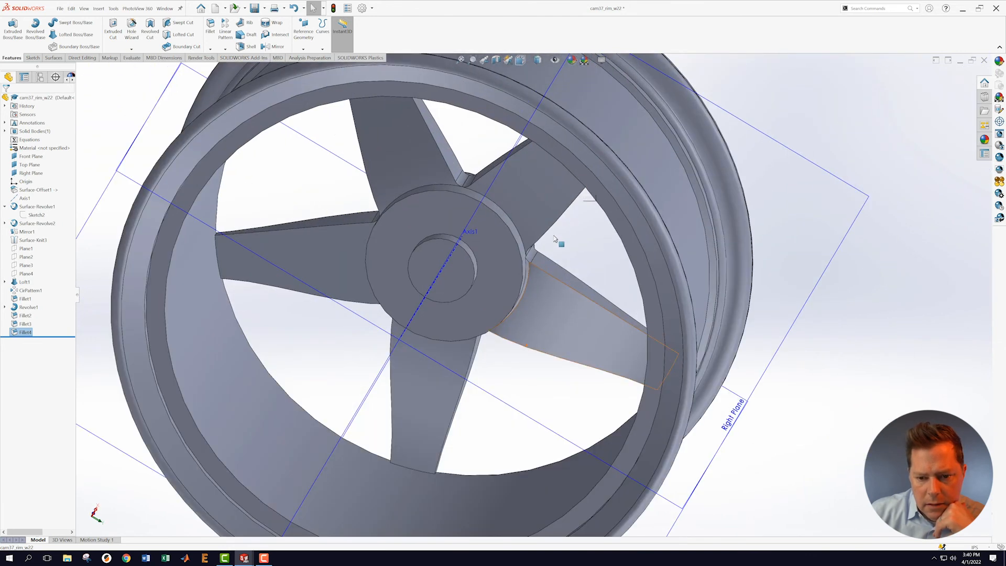
Step: Edit Fillet2 to include the remaining hub outer-rim arc edges and apply it
scroll(556, 246, down, 1)
middle_drag(556, 293, 537, 257)
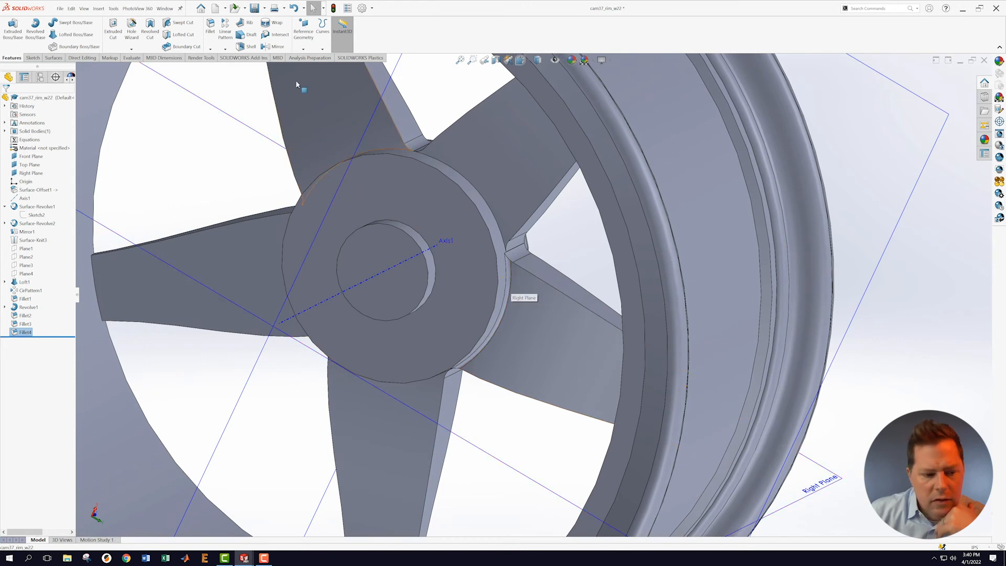
click(24, 317)
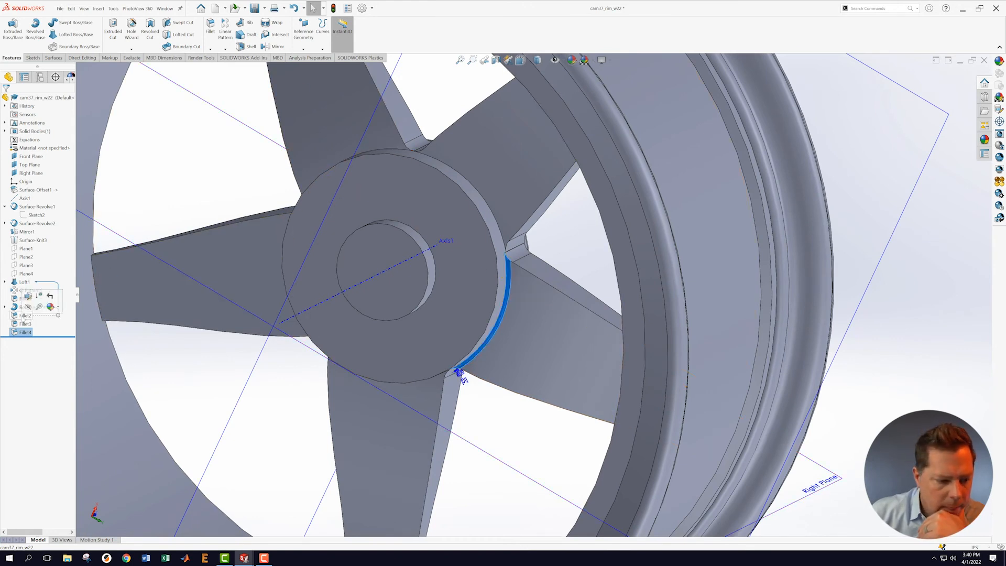
right_click(24, 315)
click(29, 297)
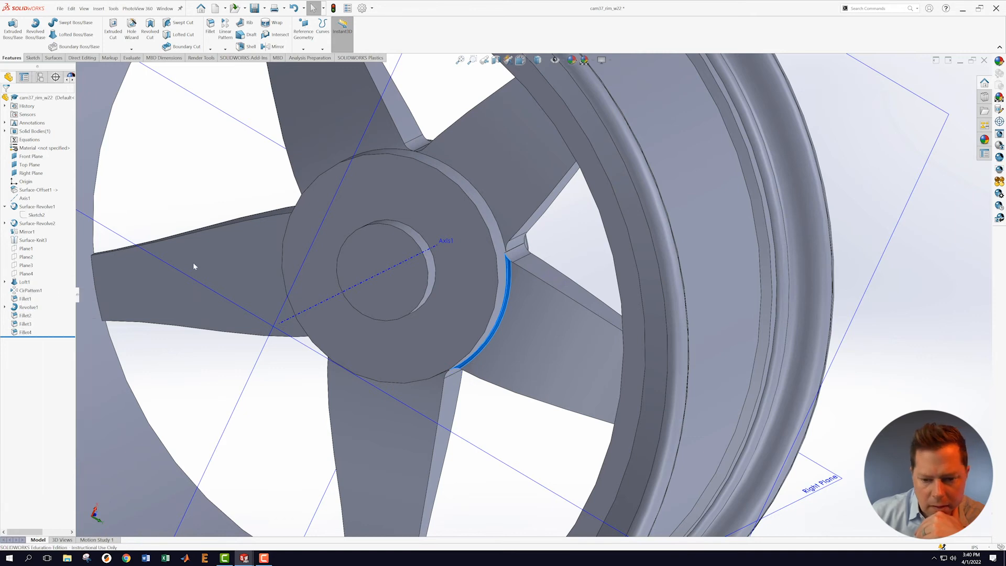
click(484, 206)
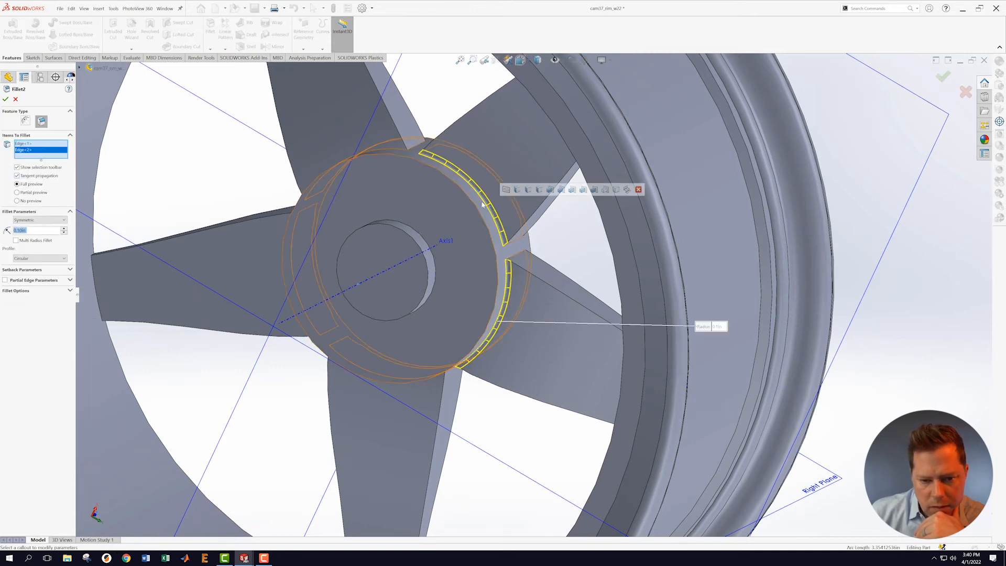
click(395, 151)
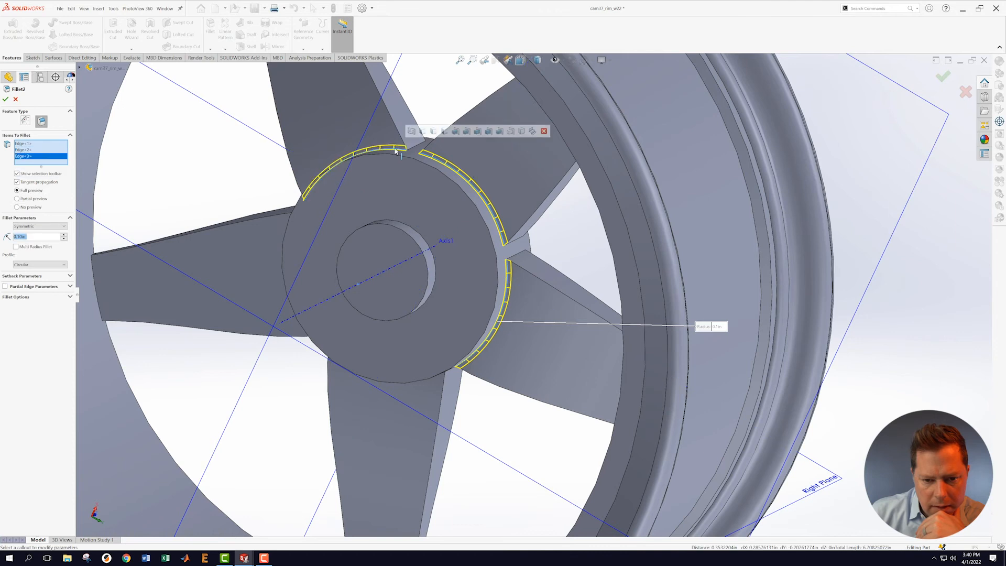
middle_drag(276, 286, 303, 289)
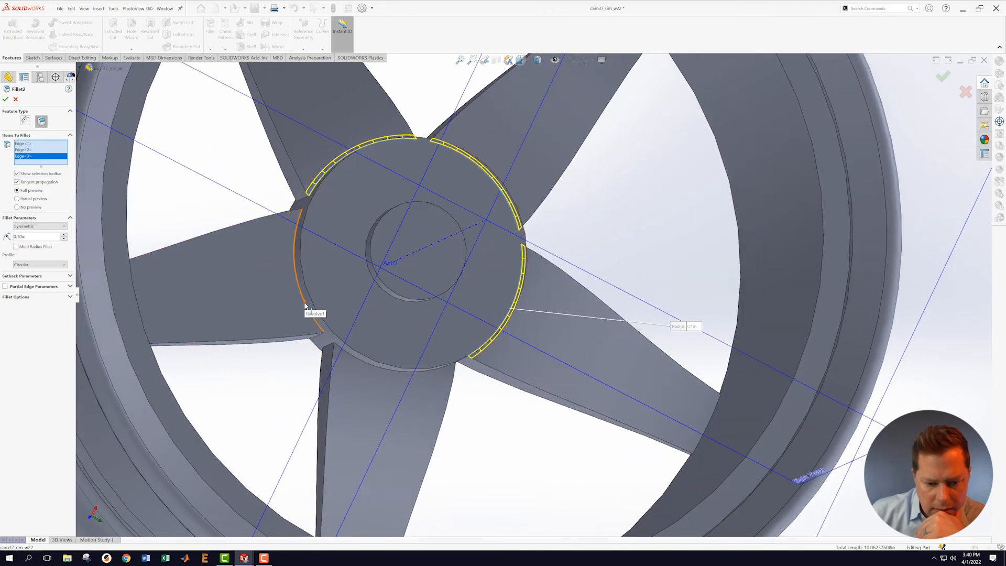
click(304, 299)
click(356, 362)
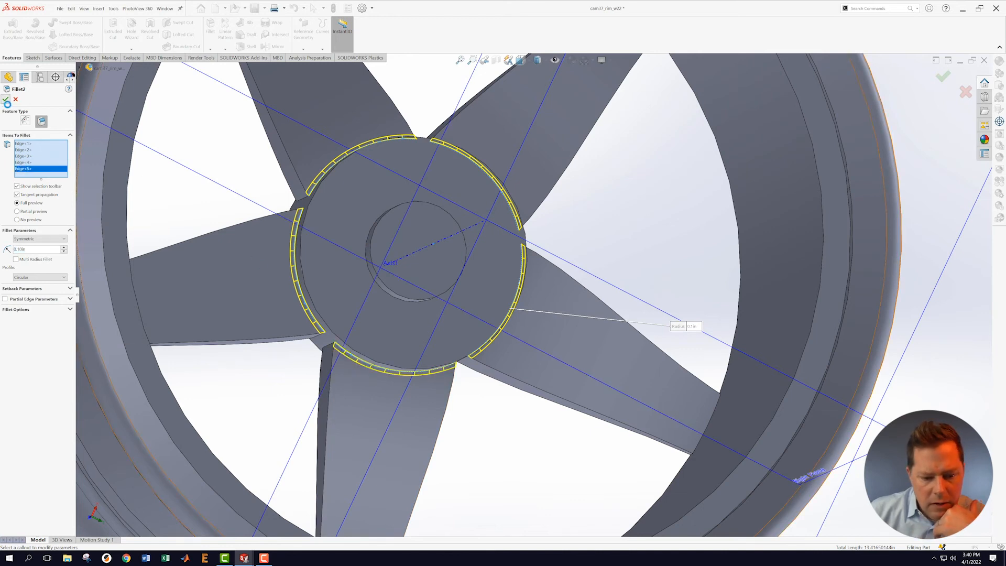
click(5, 100)
middle_drag(377, 352, 455, 406)
scroll(499, 307, up, 4)
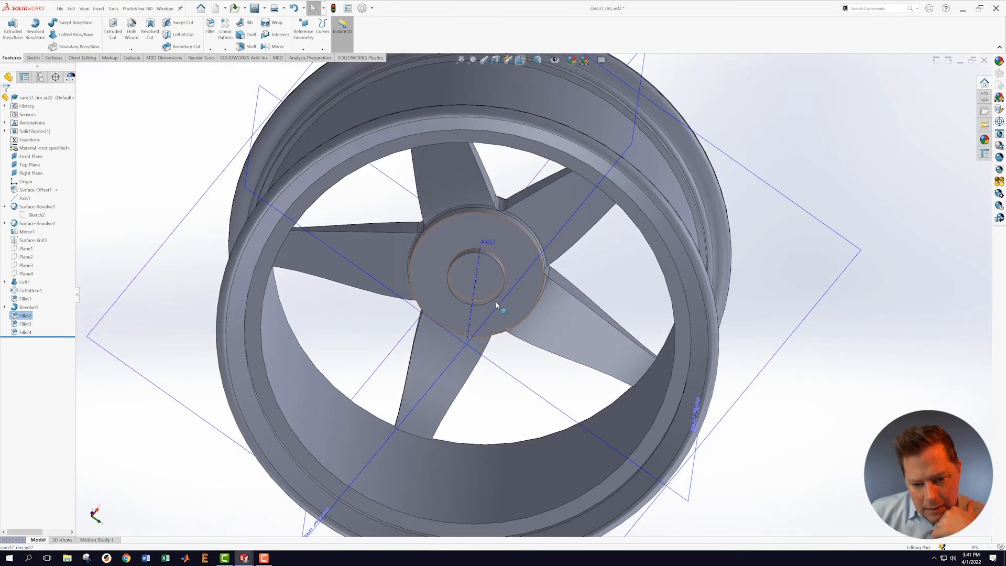
middle_drag(507, 280, 553, 445)
scroll(555, 264, up, 5)
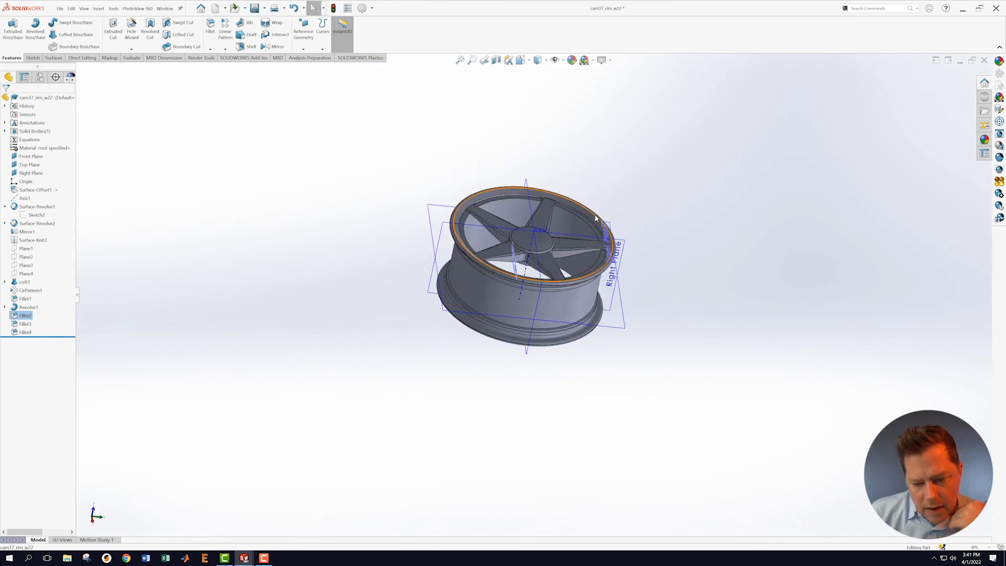
scroll(603, 277, down, 3)
middle_drag(691, 234, 595, 406)
scroll(673, 325, up, 3)
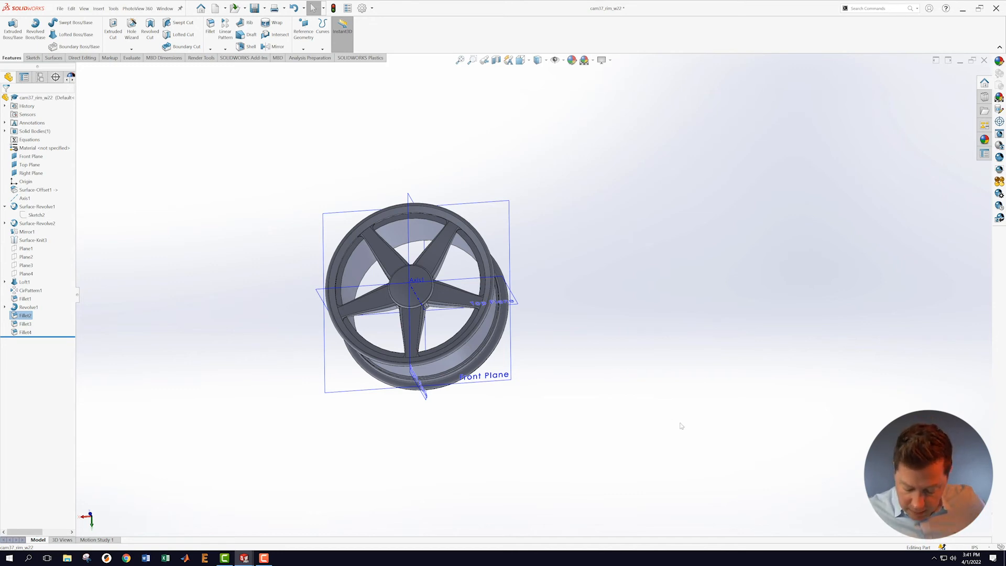
mouse_move(585, 227)
middle_down()
mouse_move(604, 211)
mouse_move(557, 173)
mouse_move(593, 211)
middle_up()
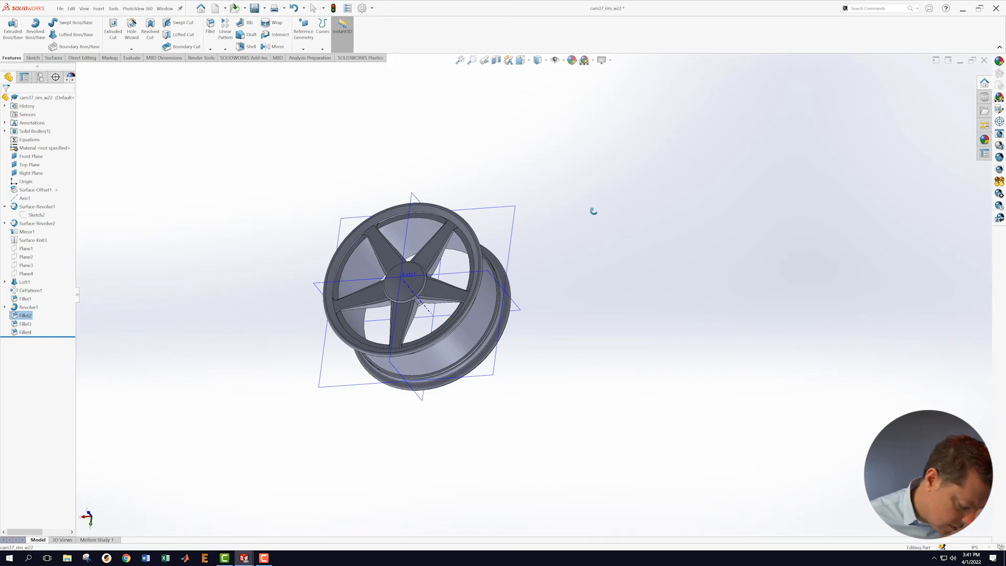
middle_drag(593, 211, 592, 208)
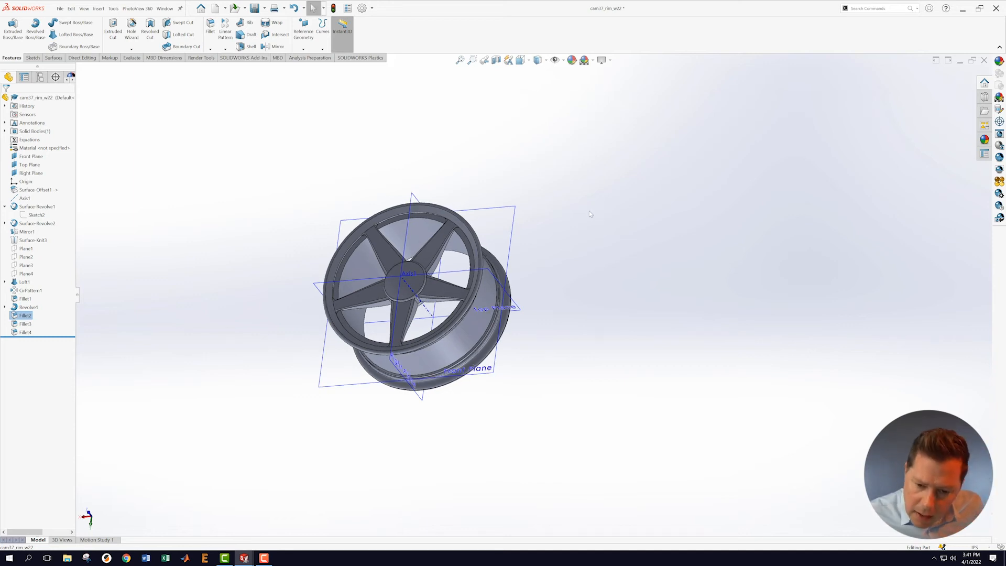
scroll(540, 230, down, 1)
scroll(540, 230, down, 1)
Step: Create Plane5 parallel to the Front Plane, stepping its offset down to 7.13in
click(504, 240)
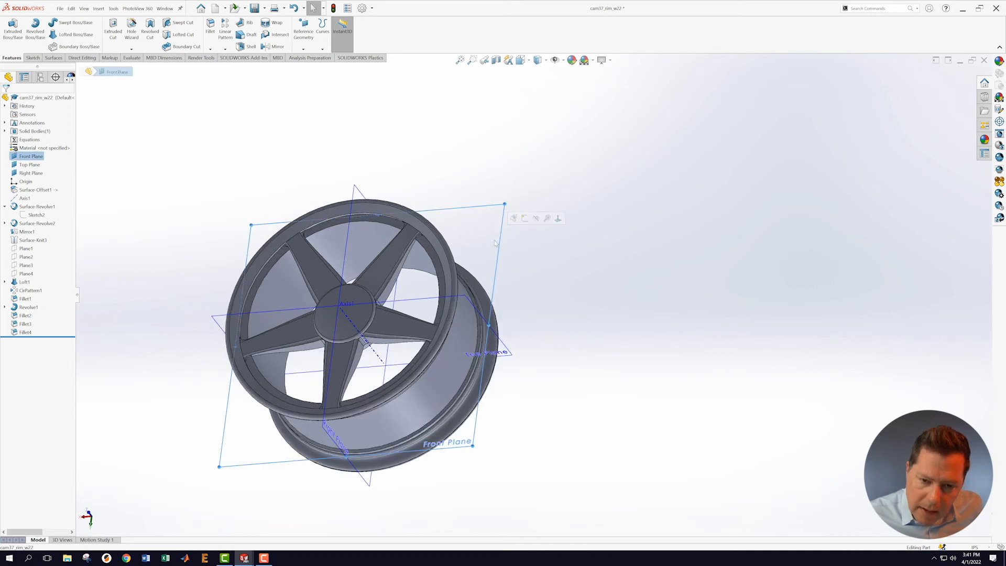
click(303, 49)
click(304, 56)
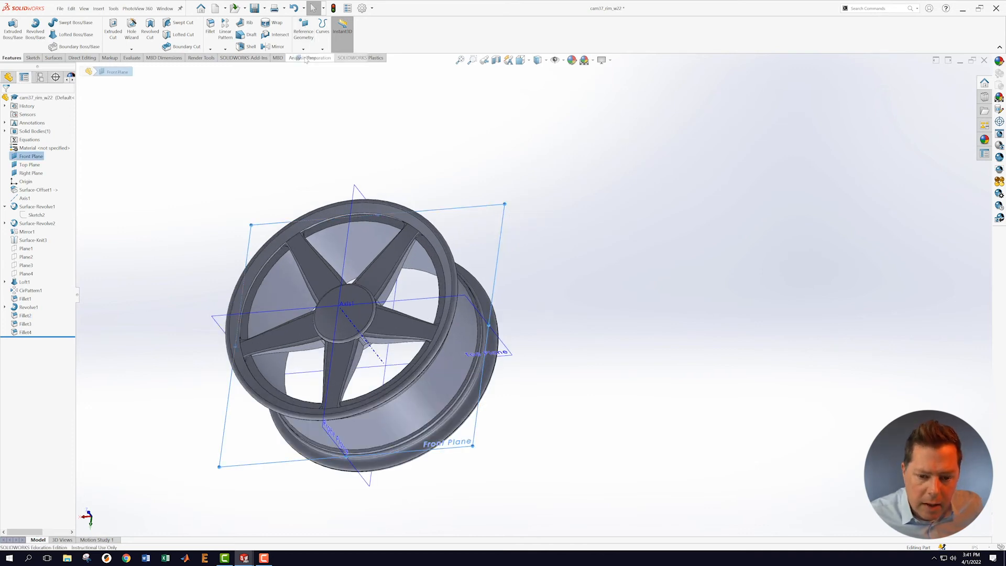
middle_drag(702, 251, 645, 197)
click(69, 201)
click(69, 201)
click(69, 202)
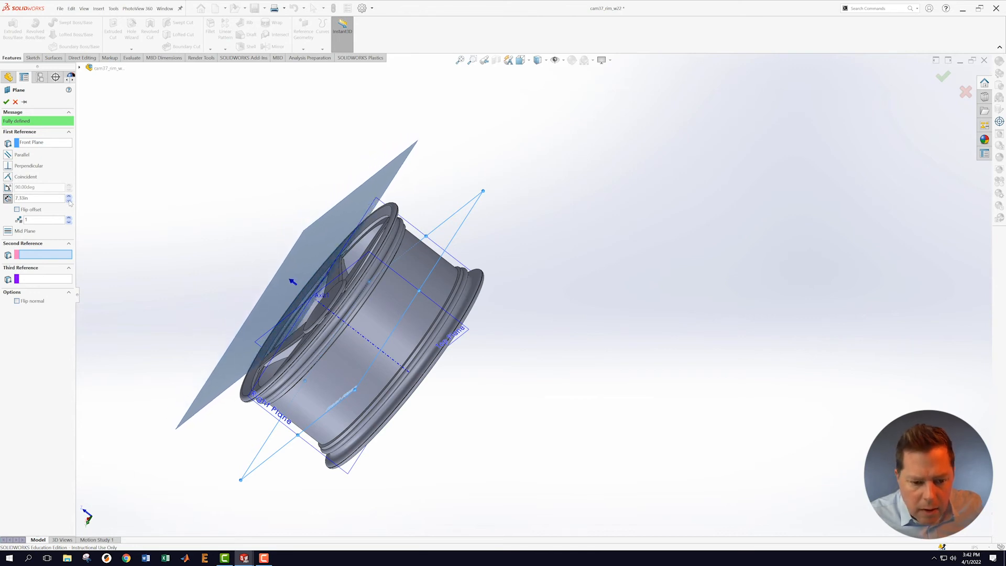
click(7, 102)
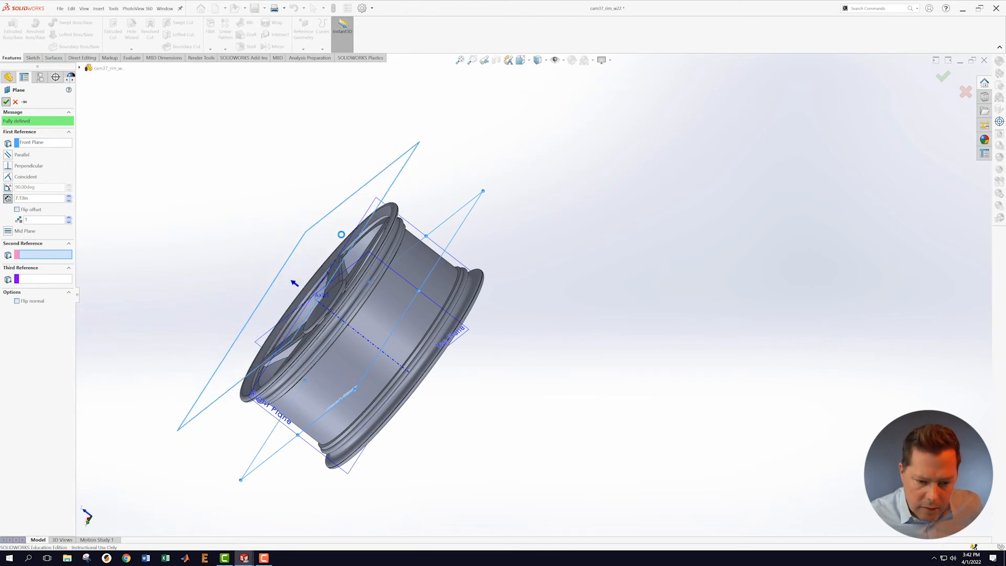
middle_drag(599, 186, 569, 268)
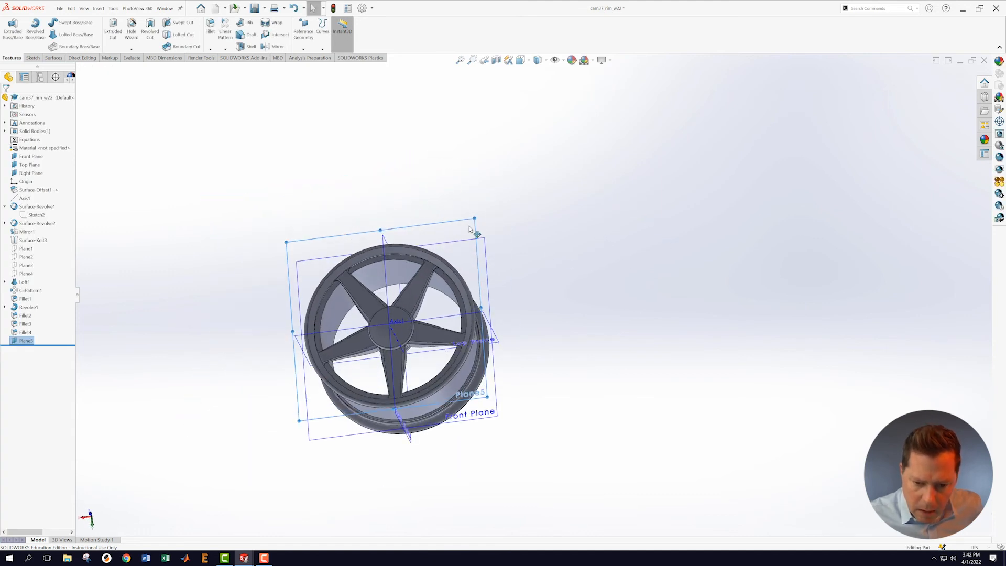
right_click(454, 227)
Step: Start a face-on sketch on Plane5 and draw a circle centred on the origin
click(469, 217)
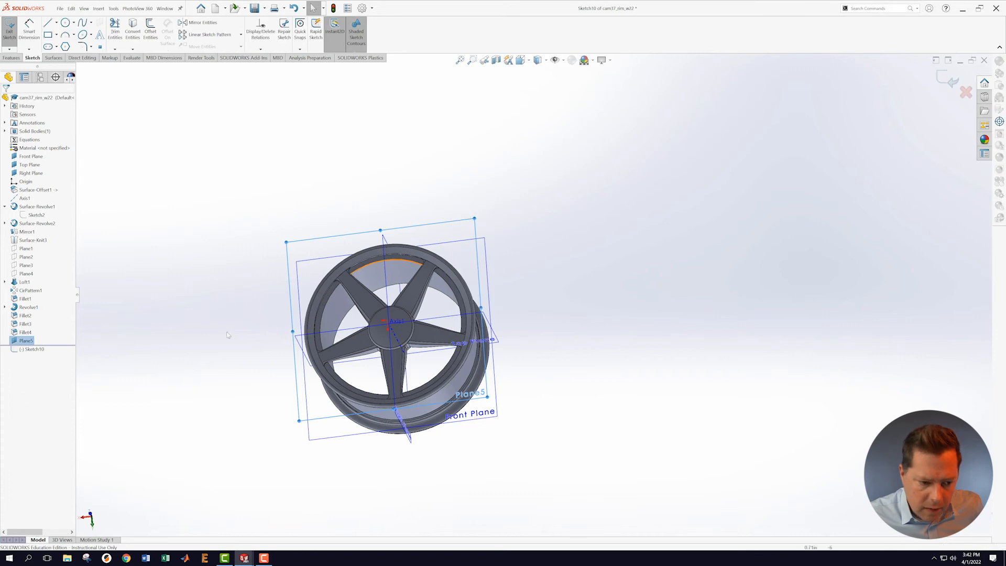
right_click(23, 351)
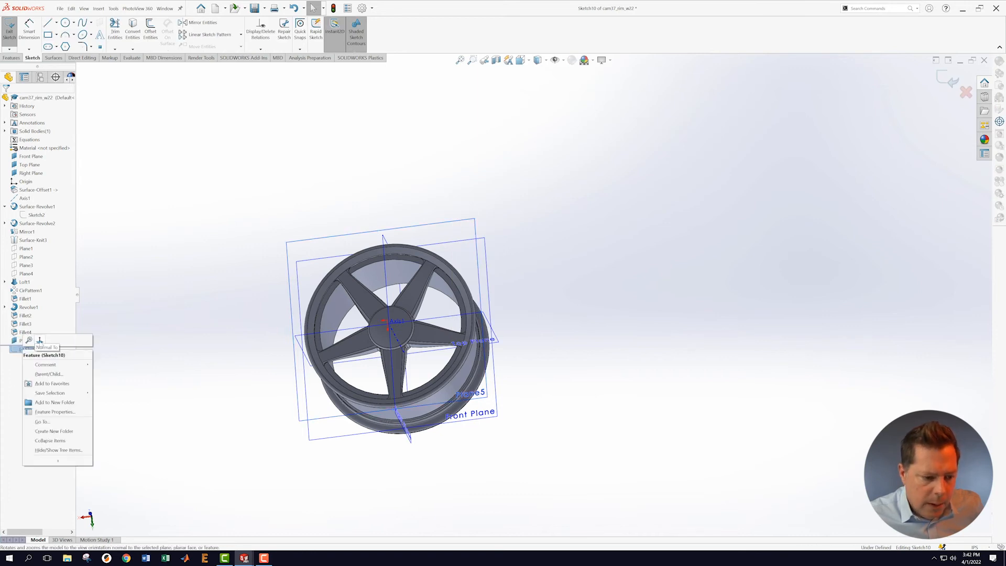
click(39, 344)
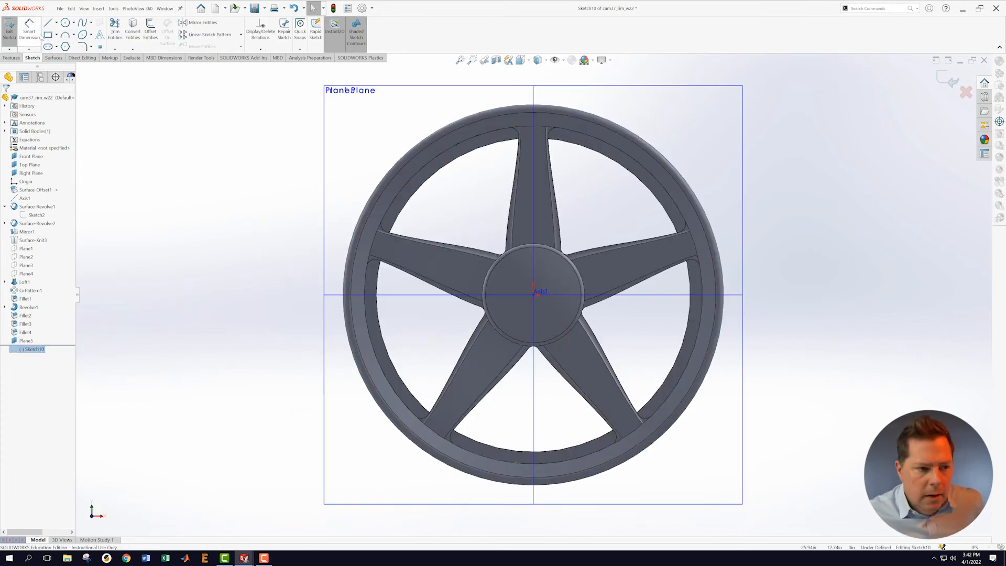
click(65, 23)
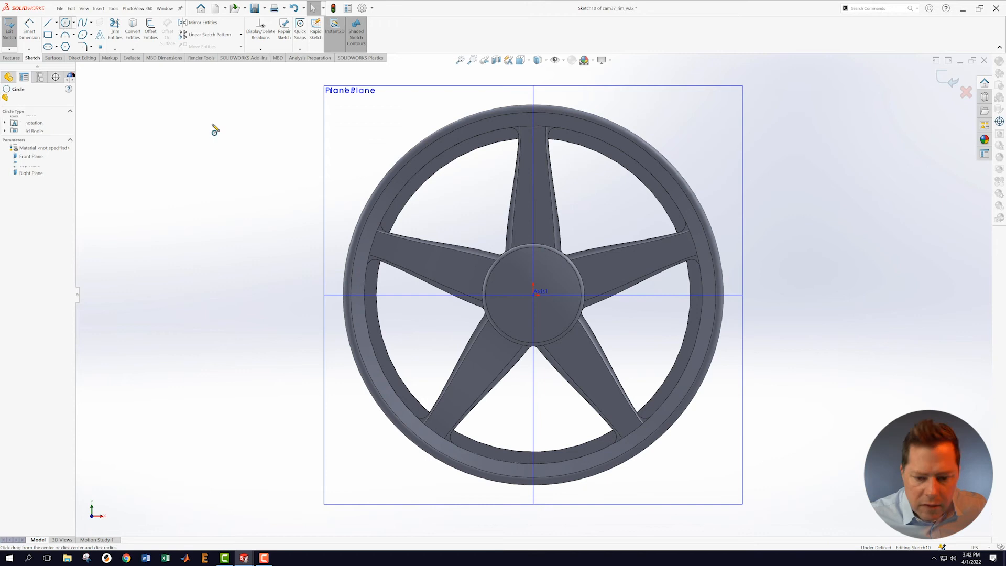
click(534, 295)
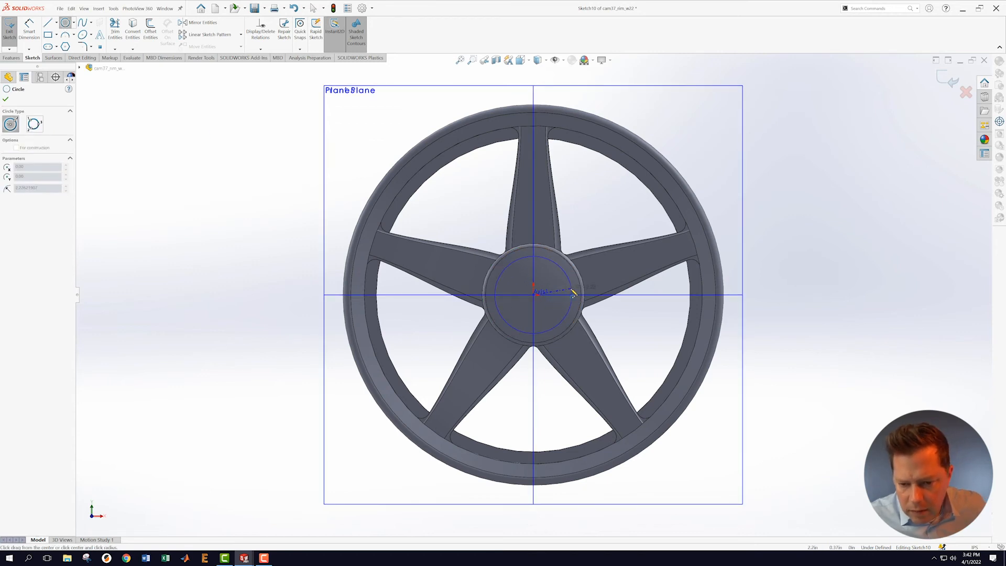
click(572, 293)
key(Escape)
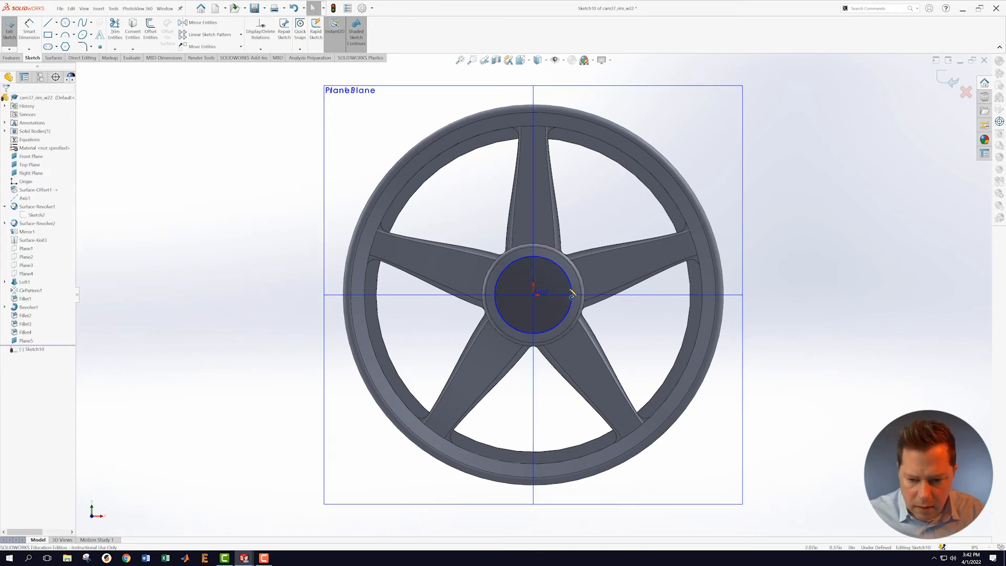
Step: Dimension the circle's diameter to 4.40
key(s)
click(580, 310)
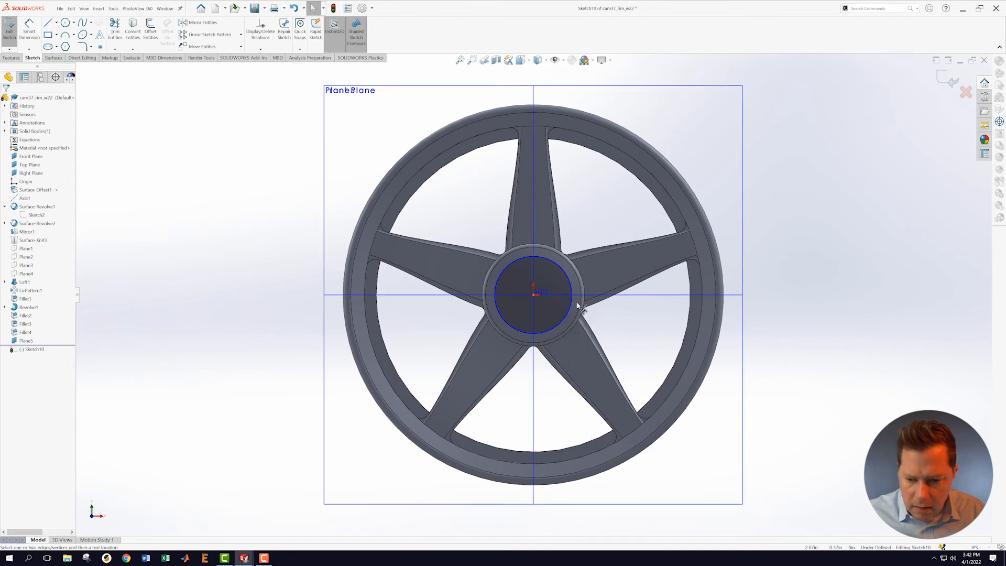
click(565, 275)
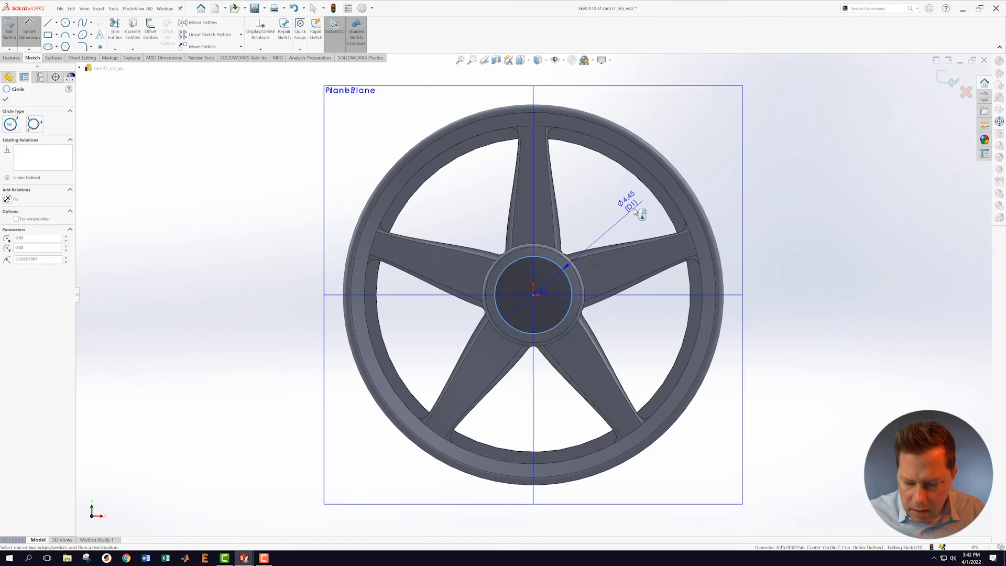
click(636, 210)
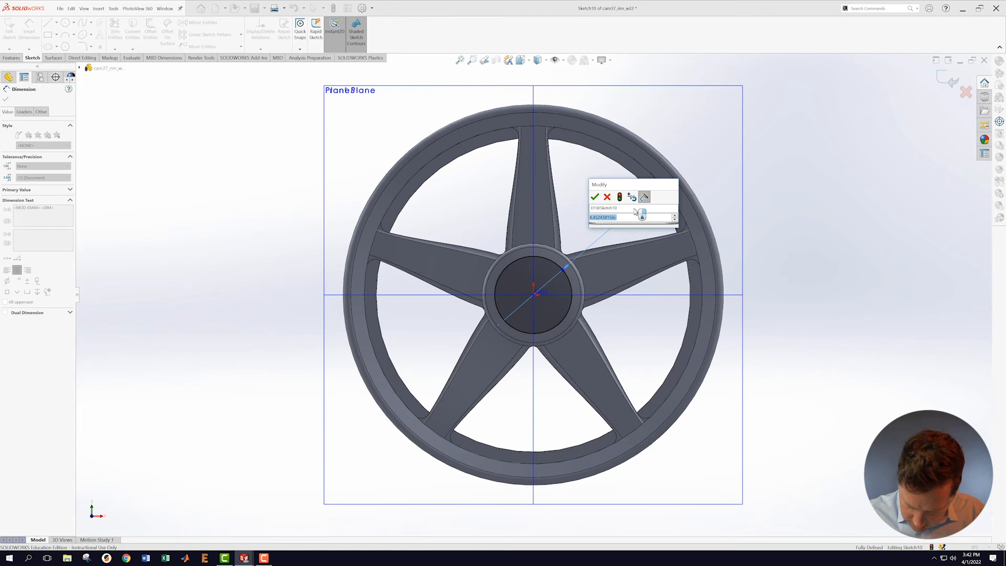
text(4.4)
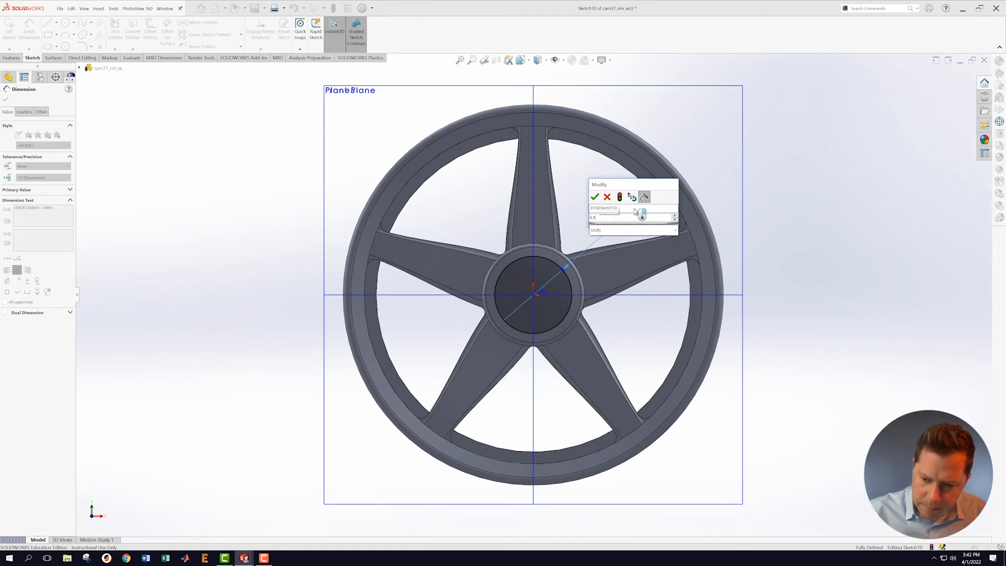
key(Return)
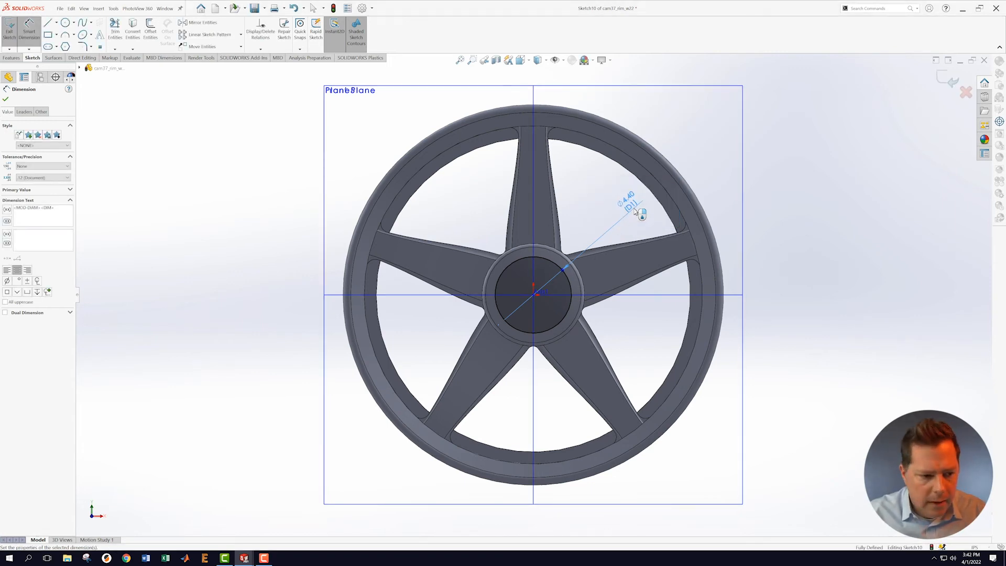
Step: Make the circle construction geometry, delete the duplicate D2 dimension, and exit the sketch
click(252, 215)
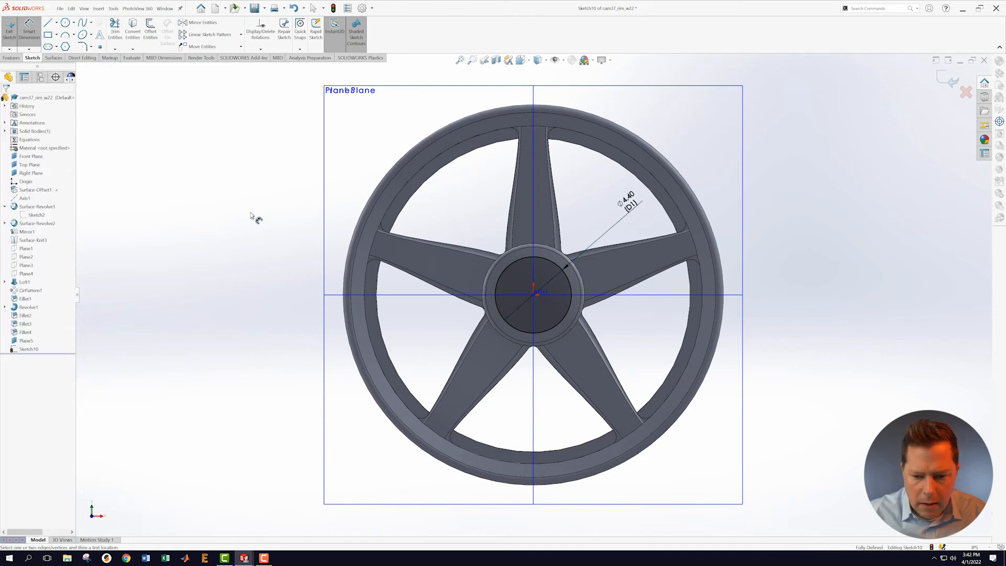
click(511, 264)
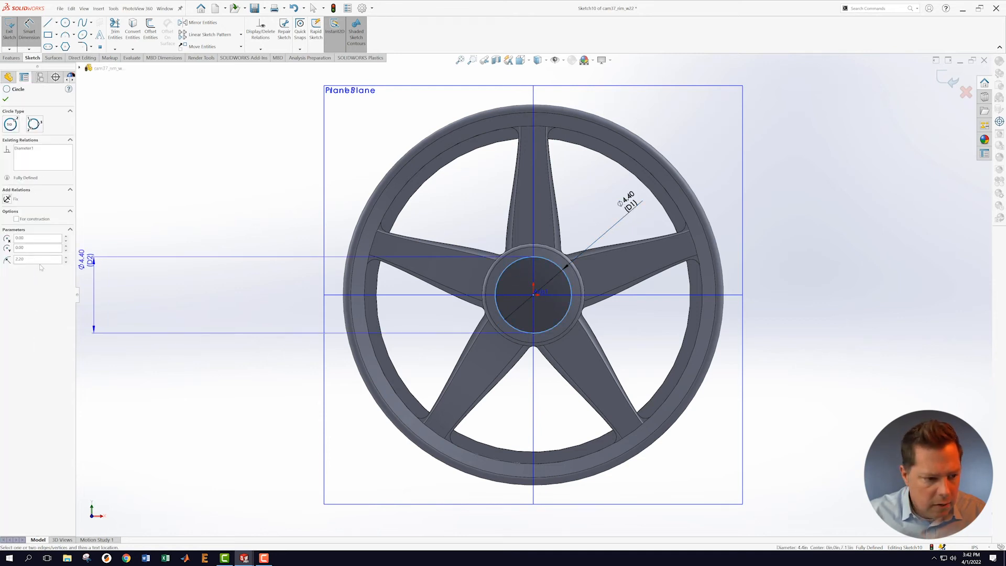
click(16, 219)
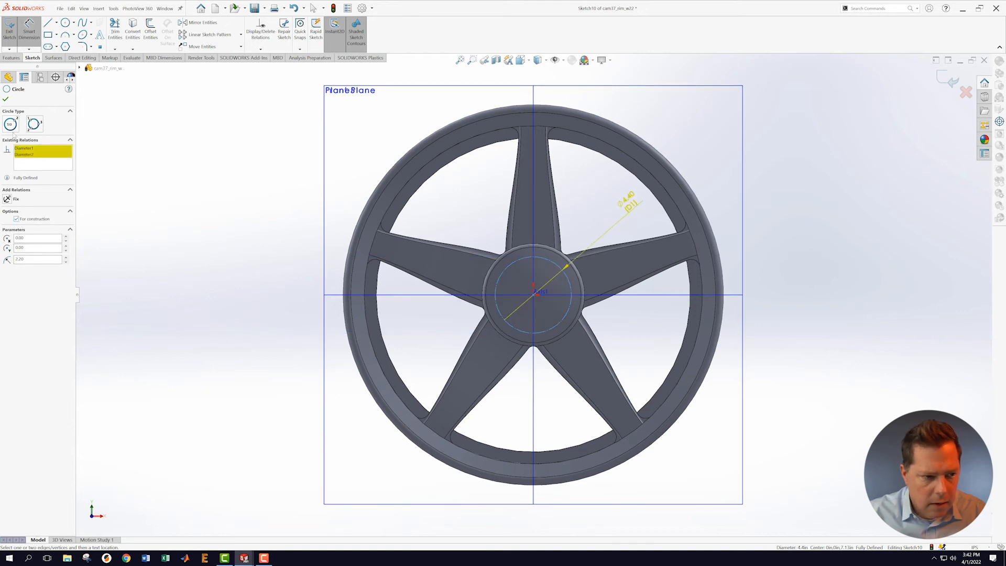
click(6, 100)
click(131, 179)
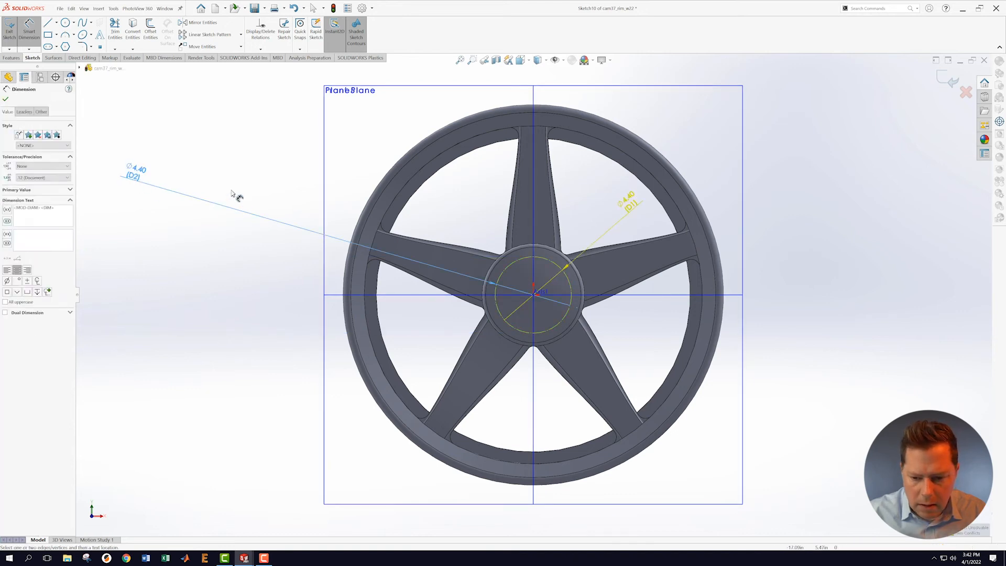
click(253, 204)
key(Escape)
right_click(141, 171)
click(160, 271)
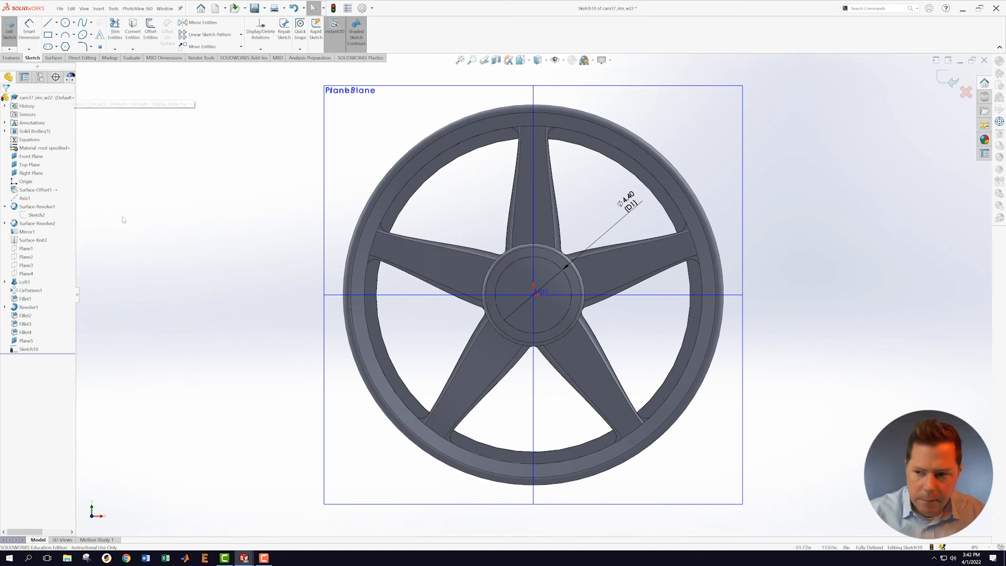
click(953, 78)
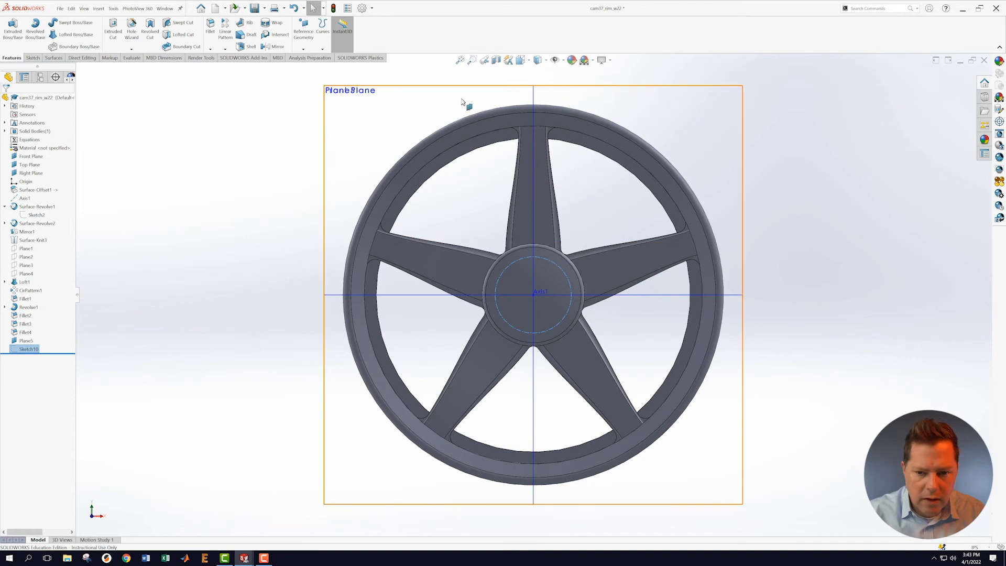
Step: Start another face-on sketch on Plane5 and draw a circle at the top of the hub
middle_drag(908, 185, 878, 200)
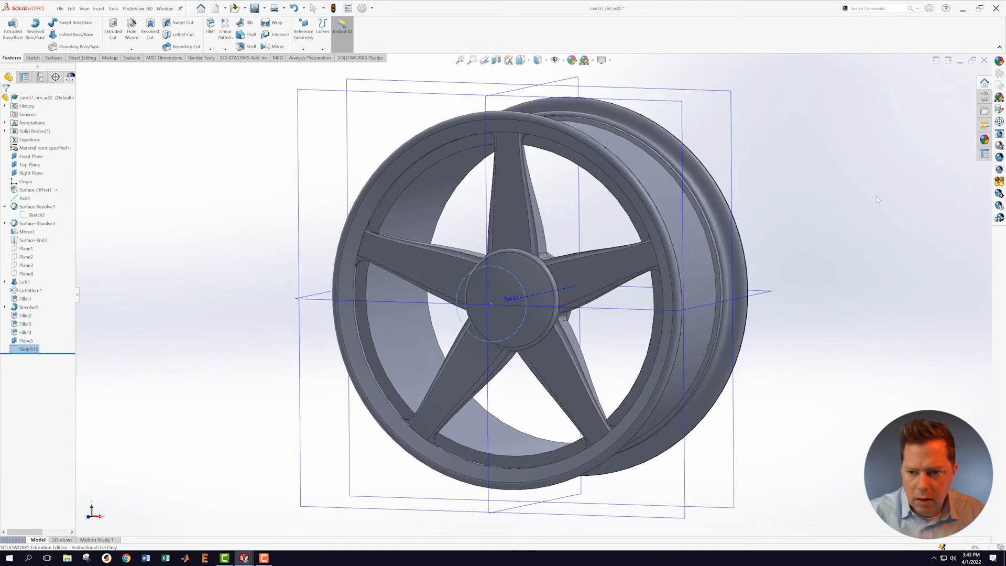
right_click(693, 108)
click(697, 96)
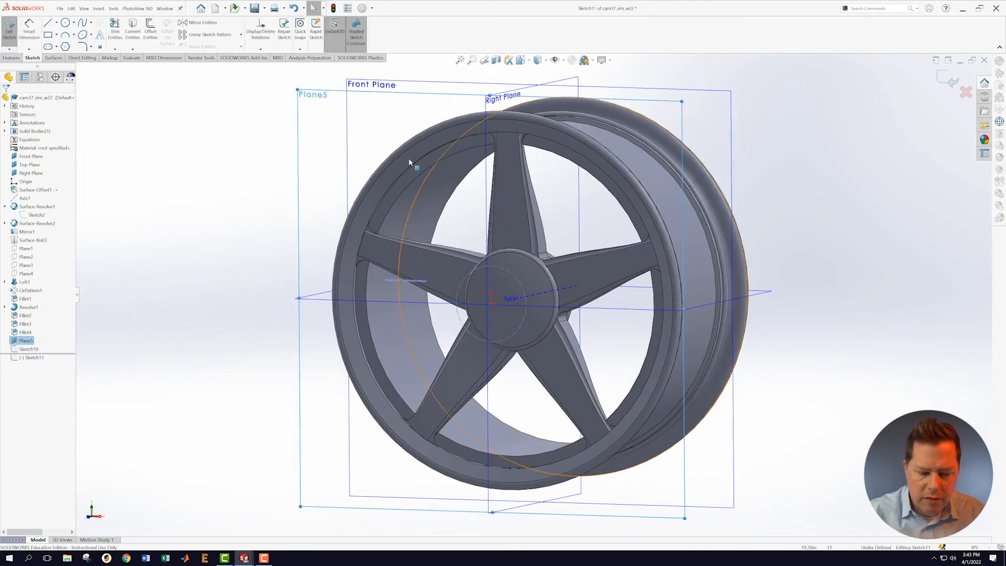
right_click(32, 357)
click(48, 348)
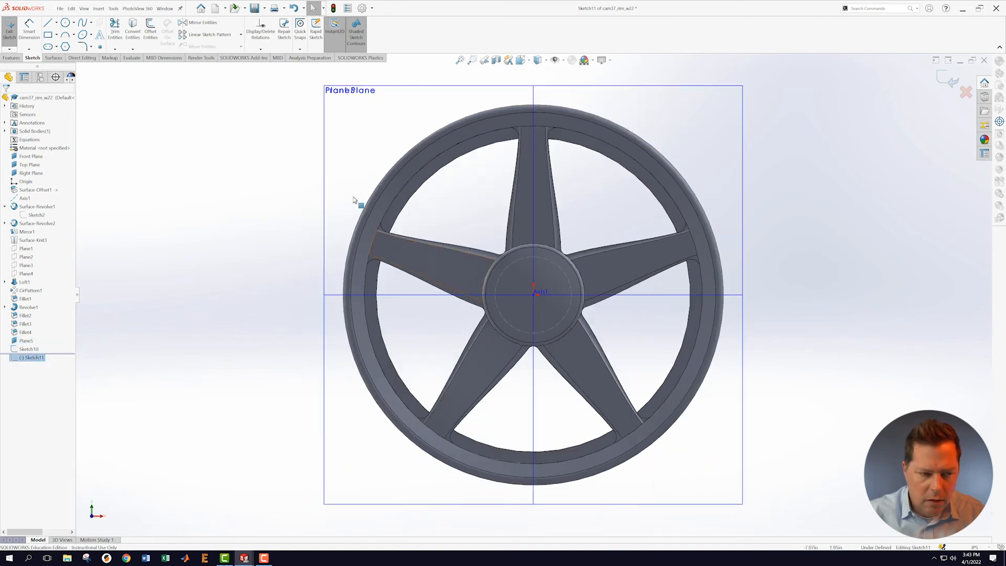
click(64, 24)
scroll(524, 291, down, 5)
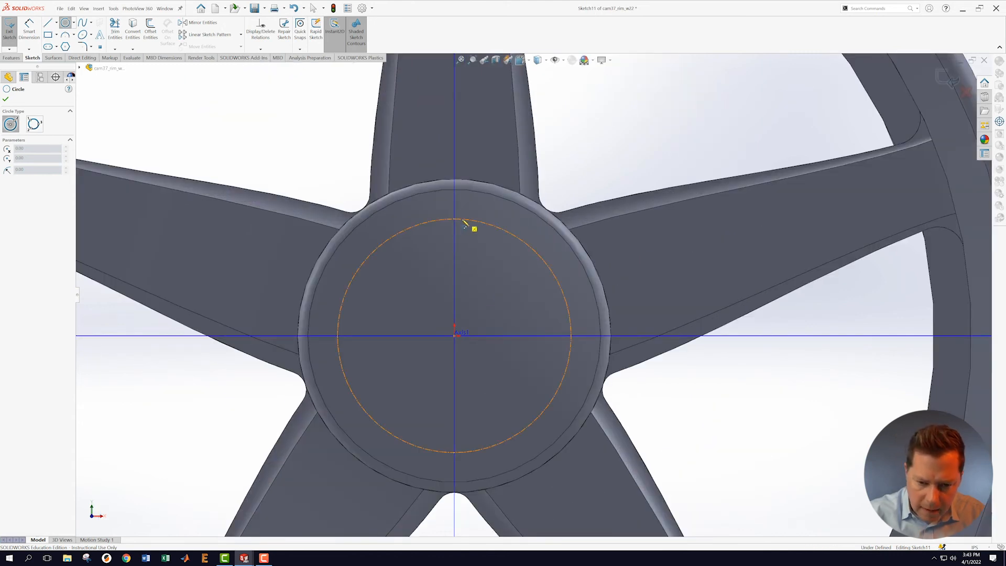
click(462, 220)
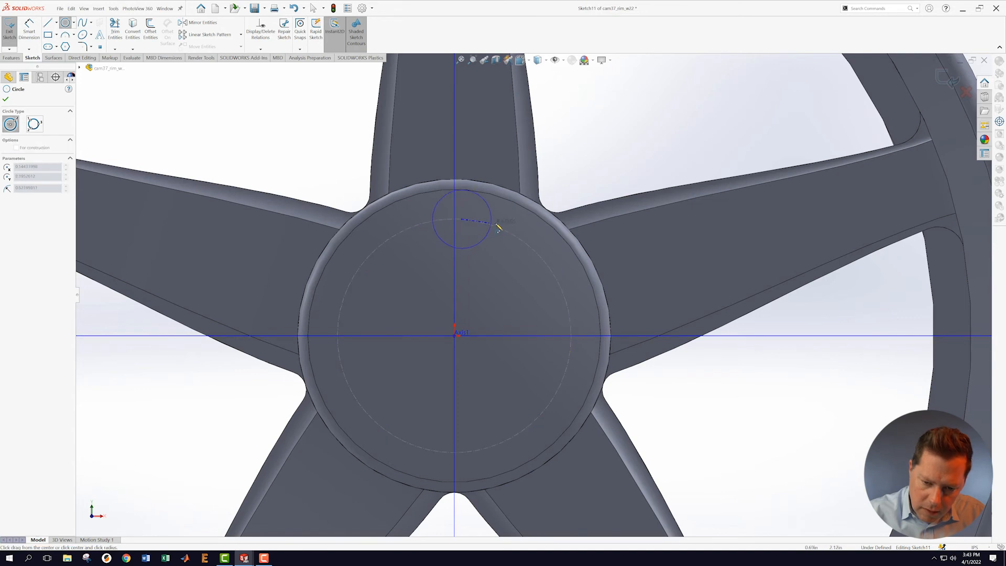
click(501, 226)
key(Escape)
Step: Make the circle's centre coincident with the Right Plane, then view the wheel from the front
middle_drag(501, 265, 511, 260)
scroll(517, 236, down, 4)
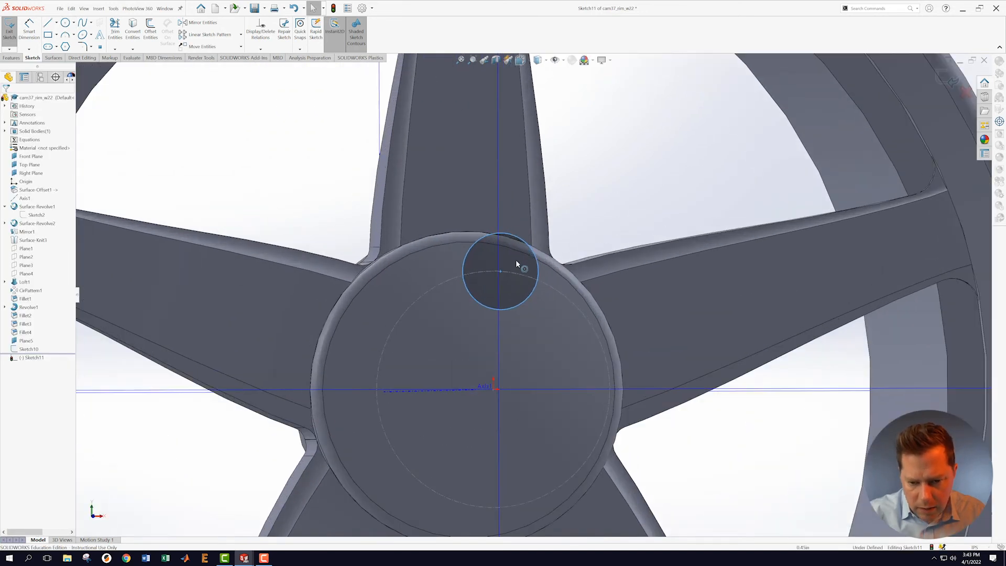
click(496, 282)
scroll(550, 349, up, 3)
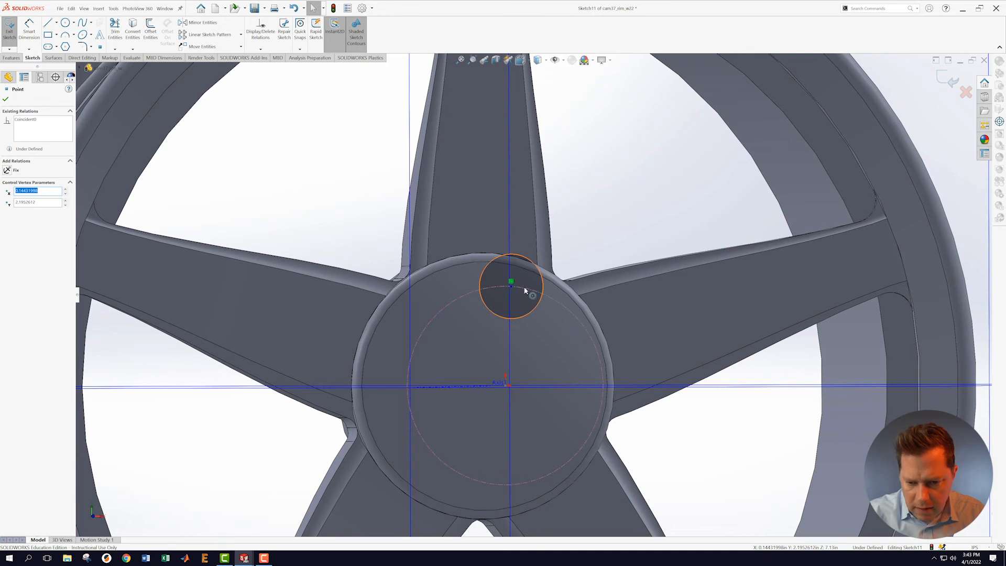
ctrl+click(511, 347)
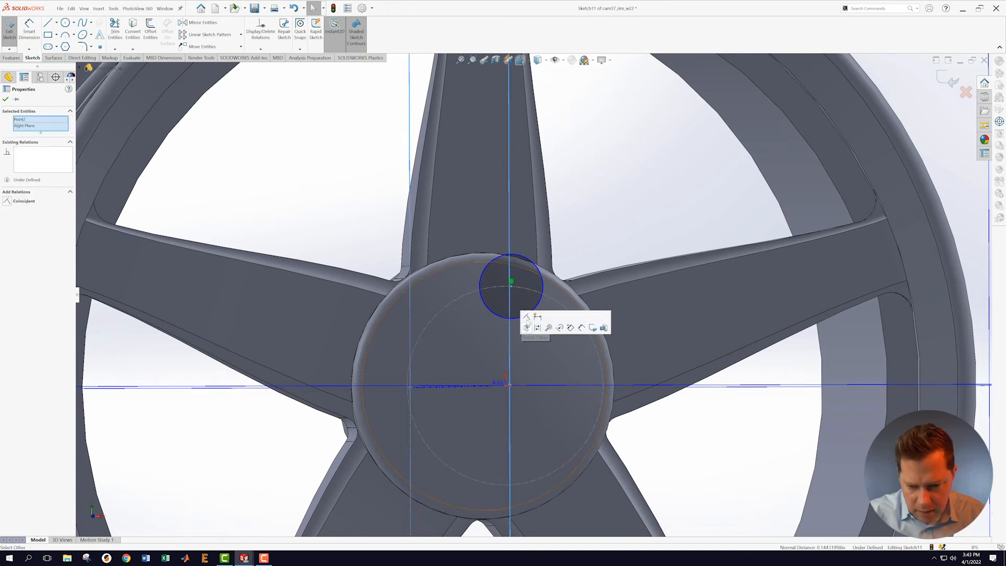
key(f)
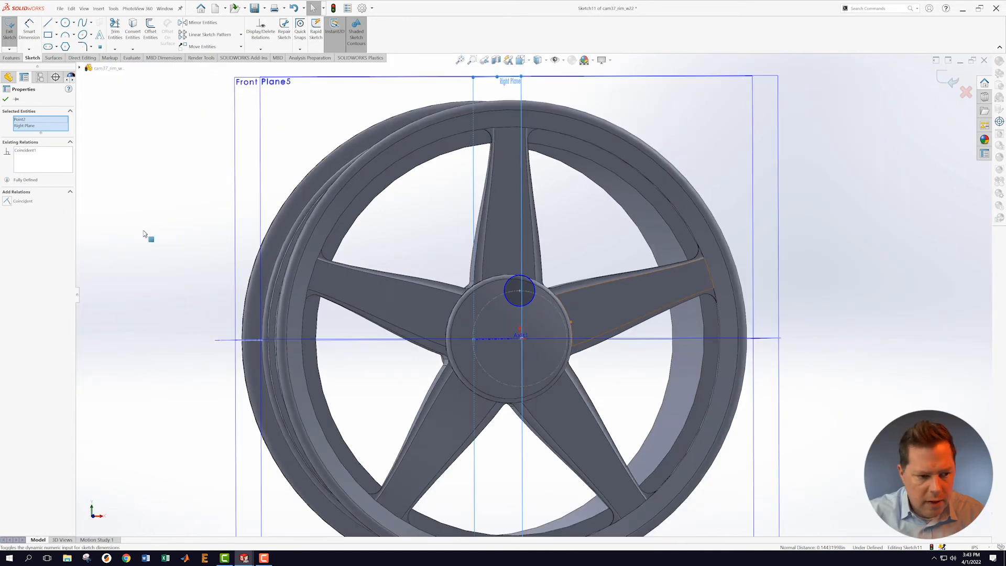
click(6, 99)
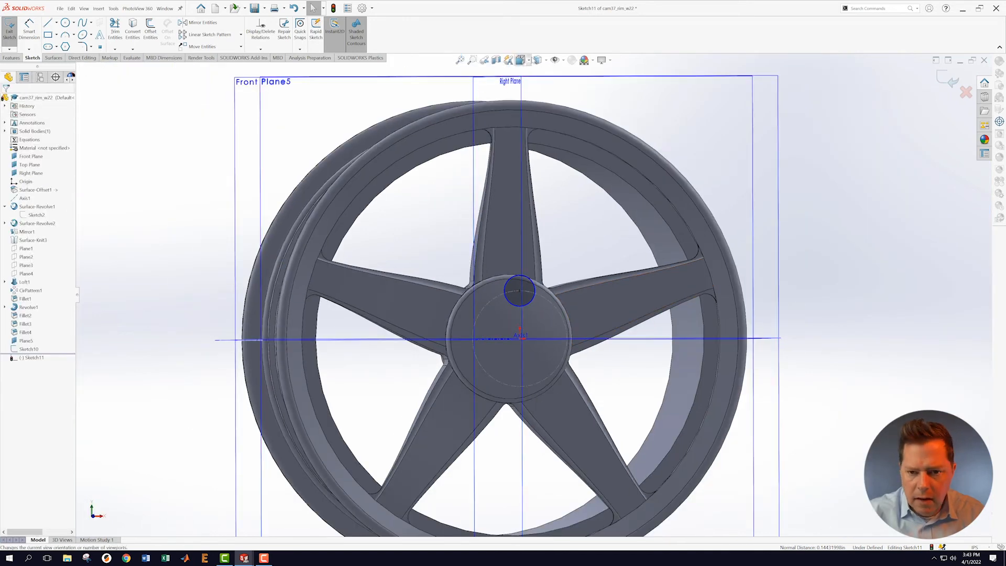
click(520, 60)
click(451, 327)
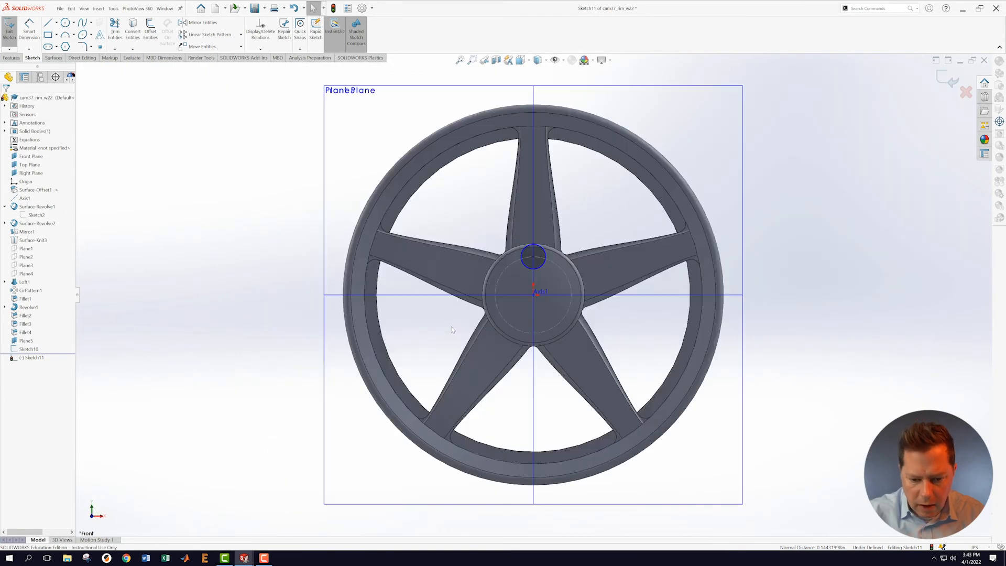
scroll(576, 285, down, 5)
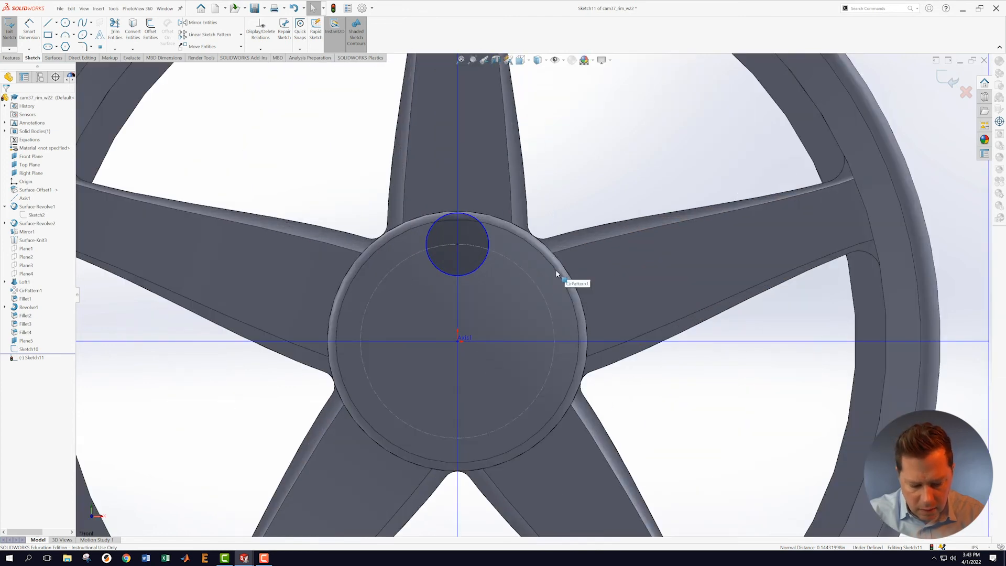
Step: Dimension the circle to Ø0.50 in and exit the sketch
key(s)
click(562, 292)
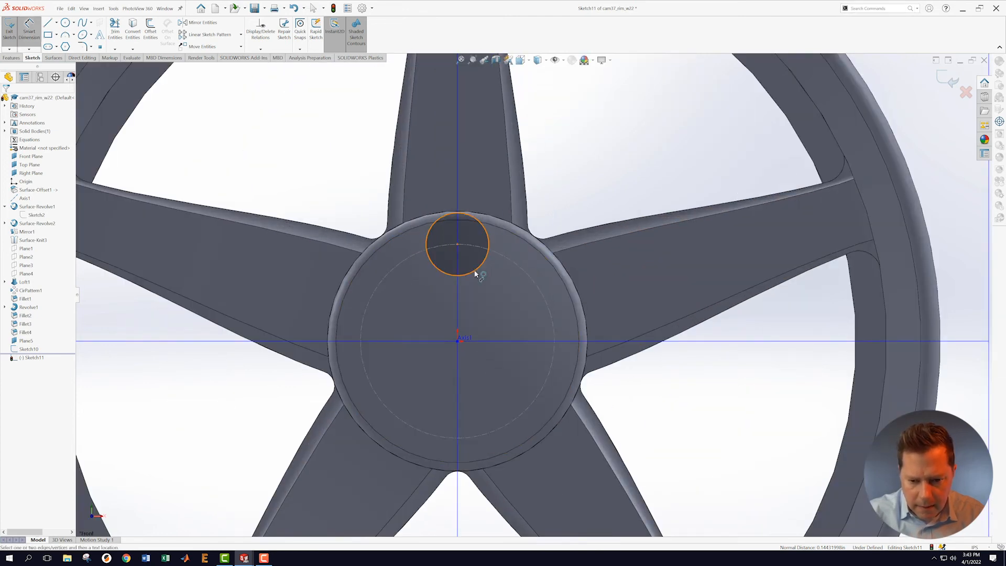
click(476, 273)
click(510, 300)
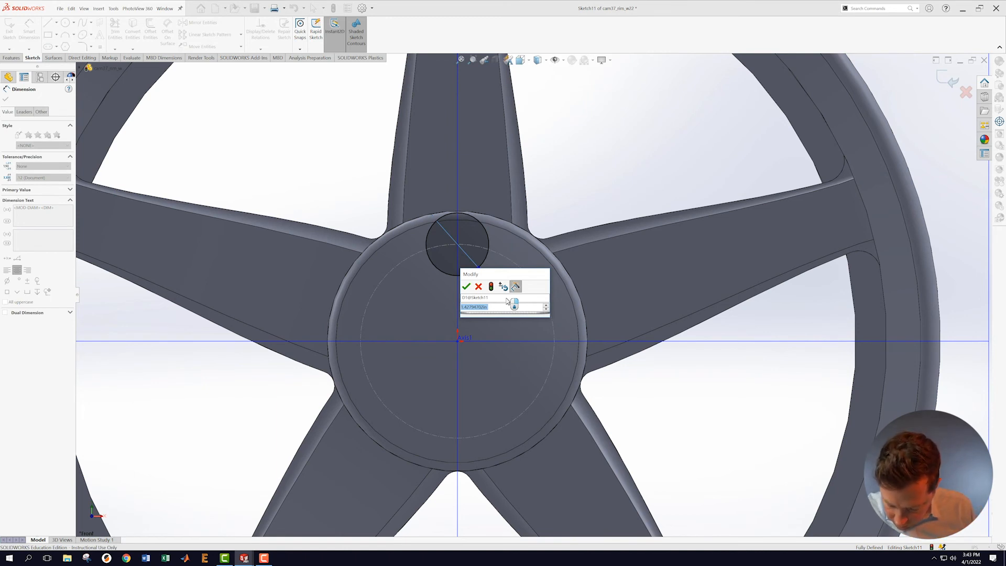
text(.5)
key(Return)
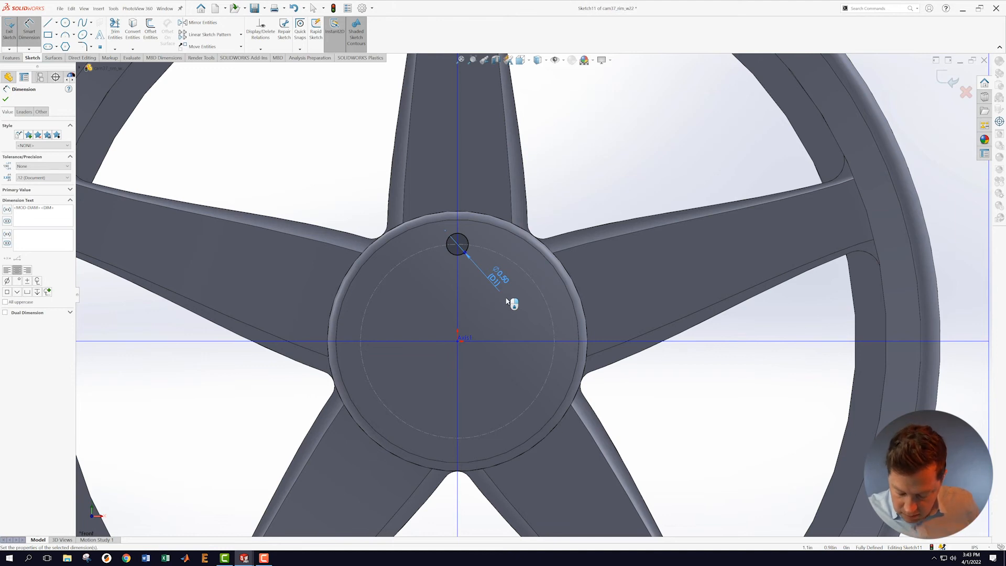
click(952, 79)
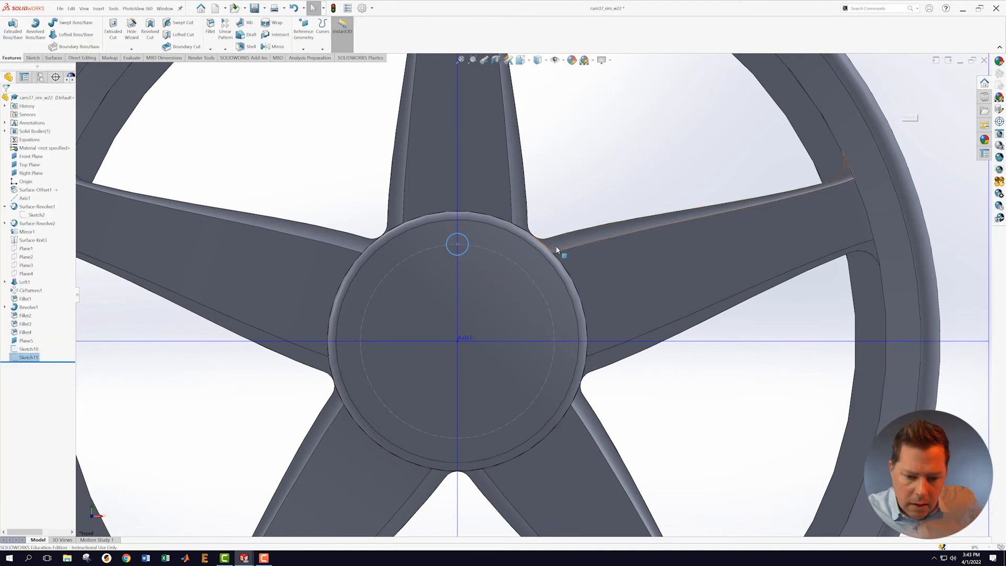
scroll(461, 261, up, 2)
middle_drag(354, 200, 340, 191)
scroll(344, 195, up, 3)
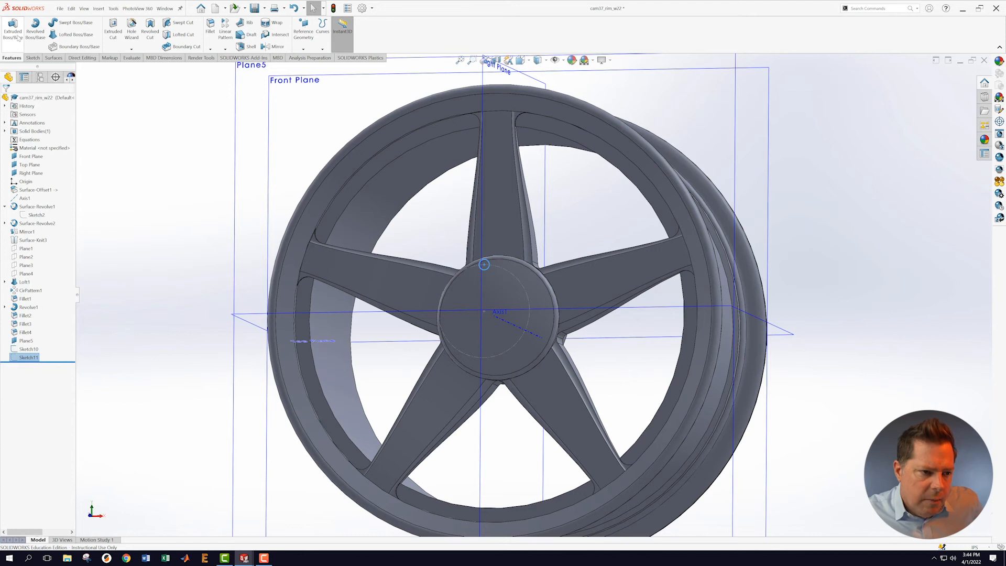
Step: Extrude-cut the Ø0.50 circle Through All to create Cut-Extrude1
click(113, 31)
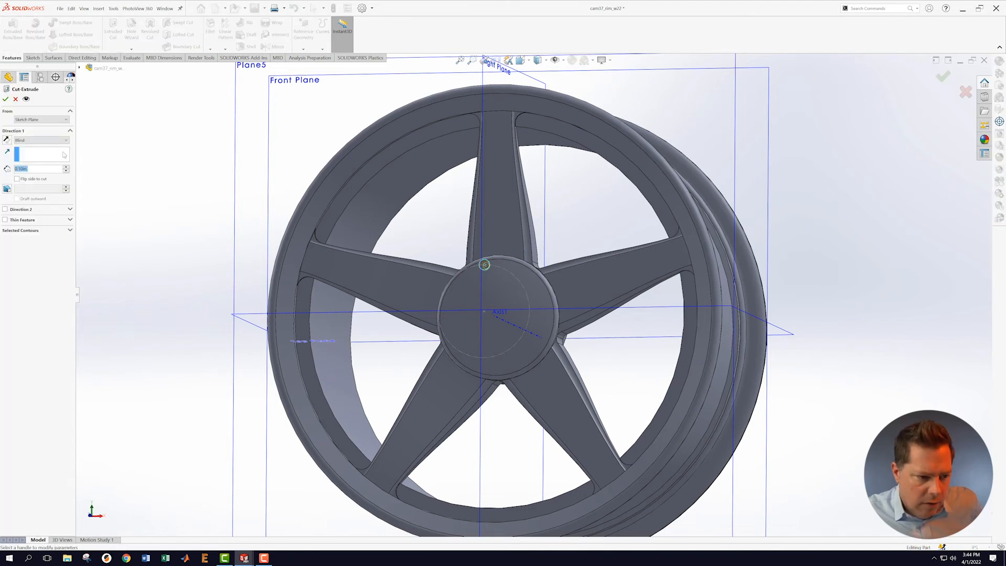
click(67, 140)
click(58, 154)
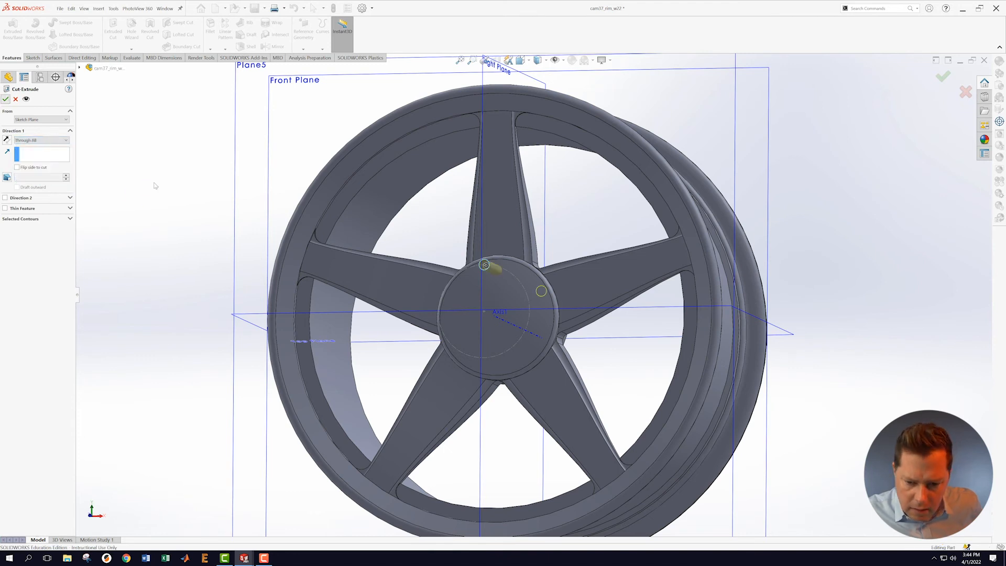
mouse_move(161, 180)
middle_down()
mouse_move(191, 205)
mouse_move(166, 186)
middle_up()
click(159, 251)
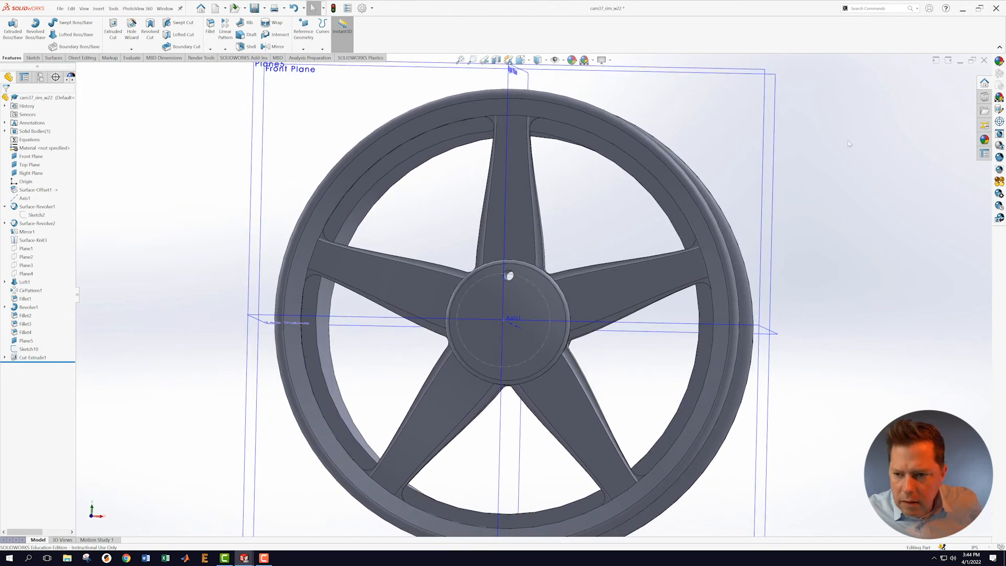
middle_drag(866, 162, 845, 163)
scroll(846, 162, up, 4)
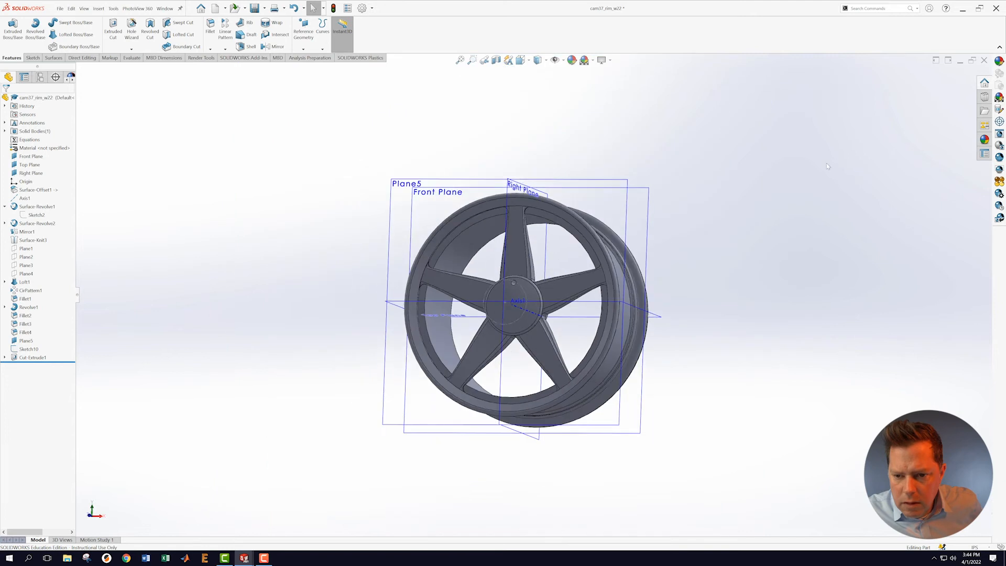
scroll(826, 163, down, 2)
right_click(489, 205)
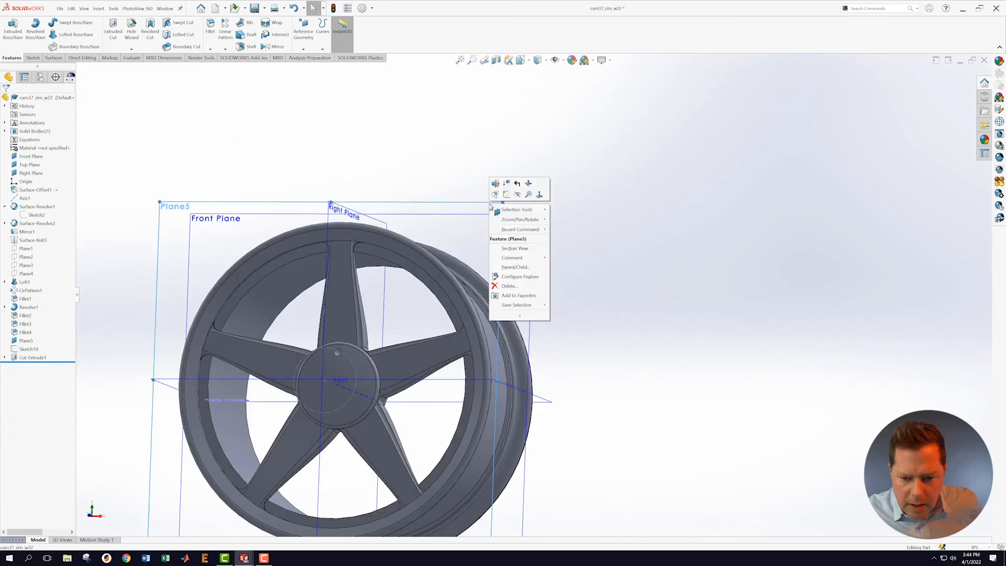
Step: Start a face-on sketch on Plane5 and draw a circle centred on the hub hole
click(499, 194)
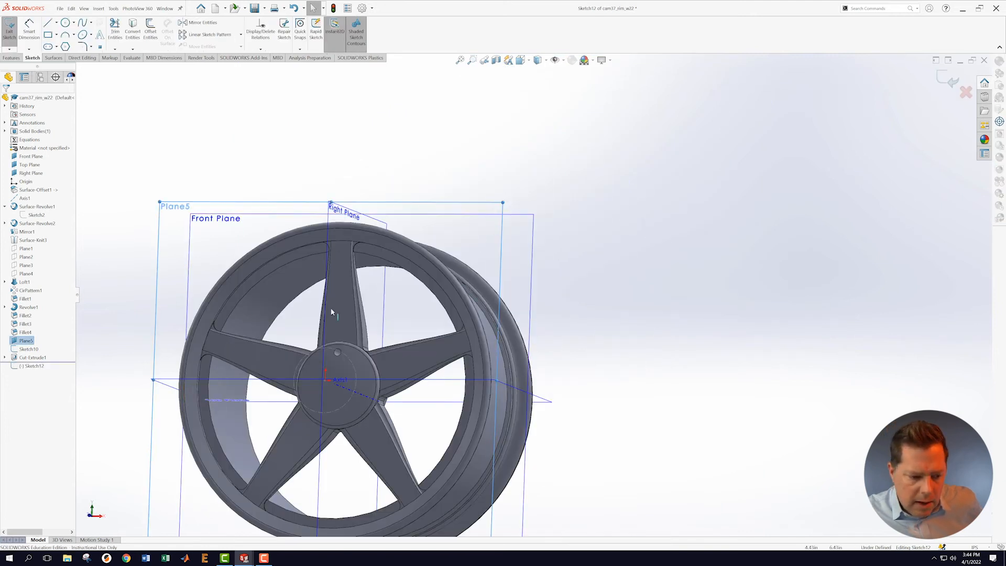
right_click(42, 367)
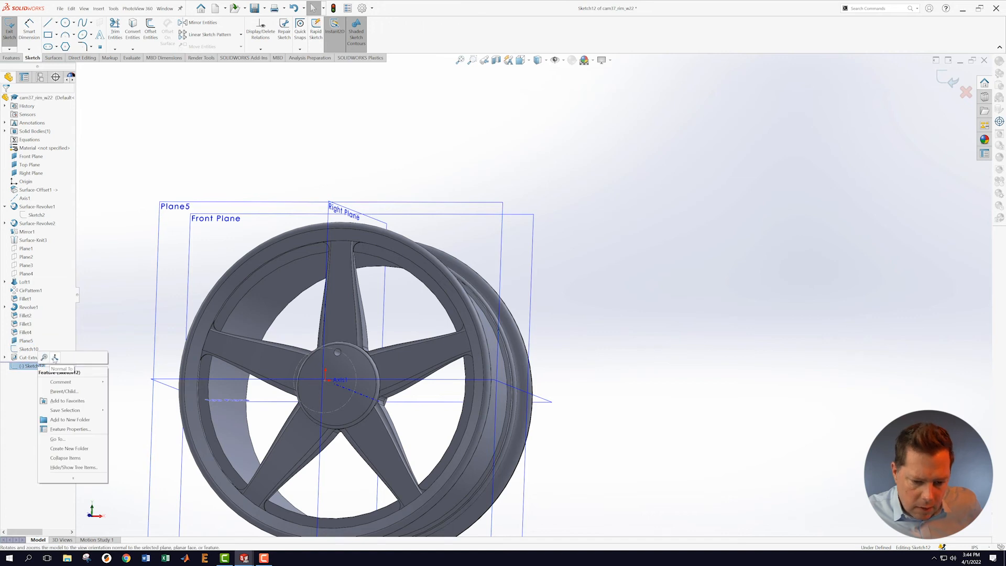
click(55, 361)
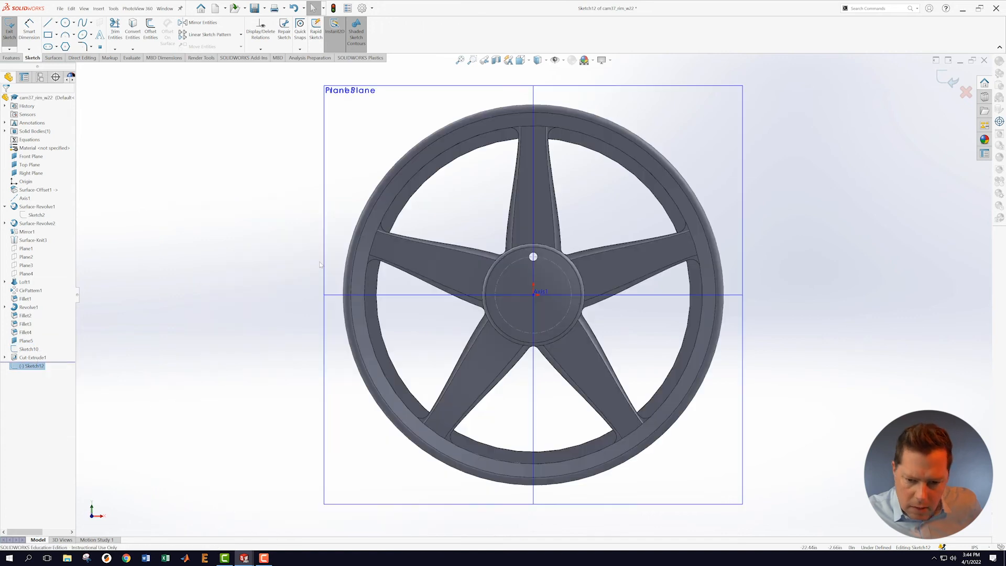
click(65, 23)
scroll(540, 258, down, 8)
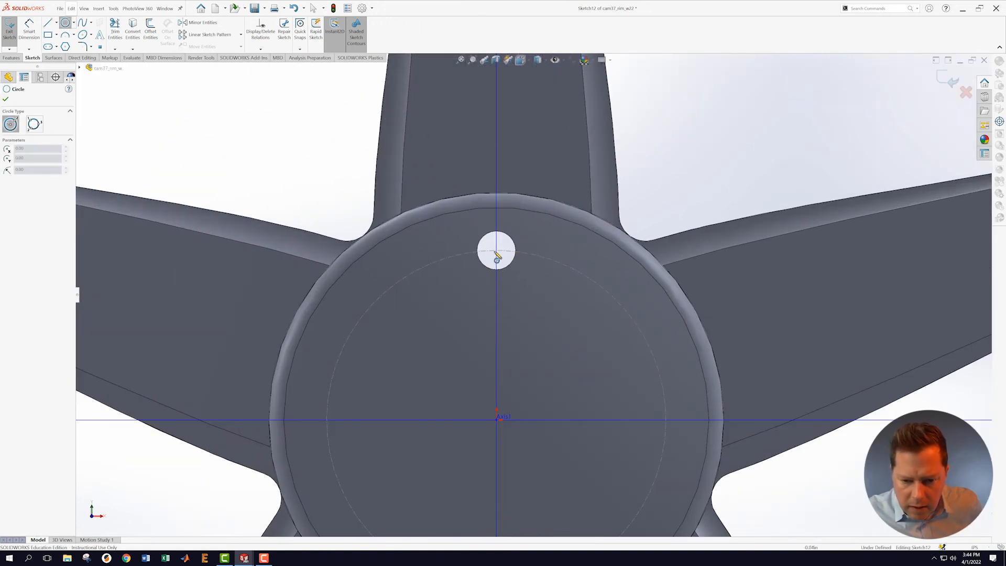
click(497, 251)
click(529, 271)
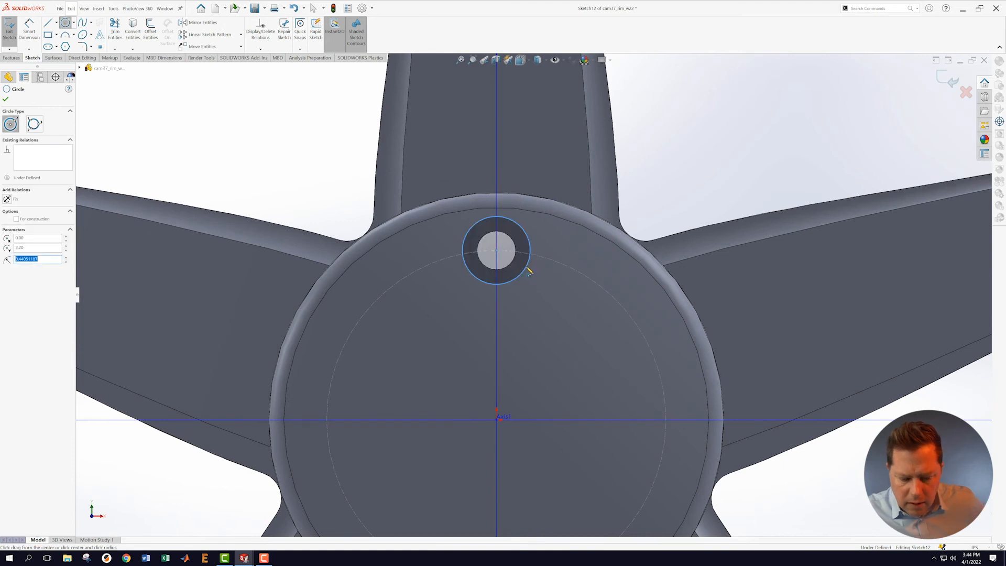
key(Escape)
Step: Dimension the new circle to Ø0.90 in and exit the sketch
key(s)
click(537, 311)
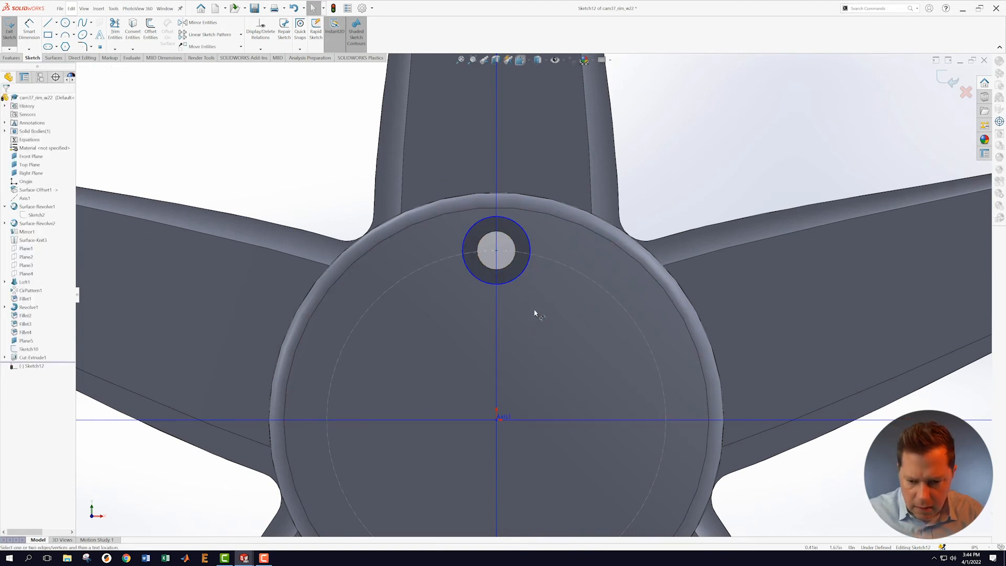
click(526, 275)
click(577, 315)
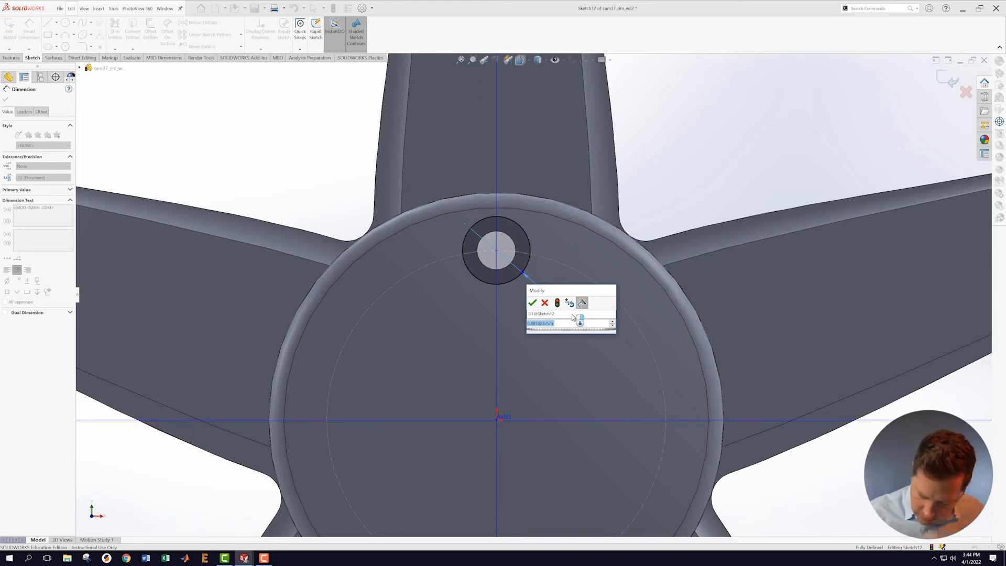
text(0.9)
key(Return)
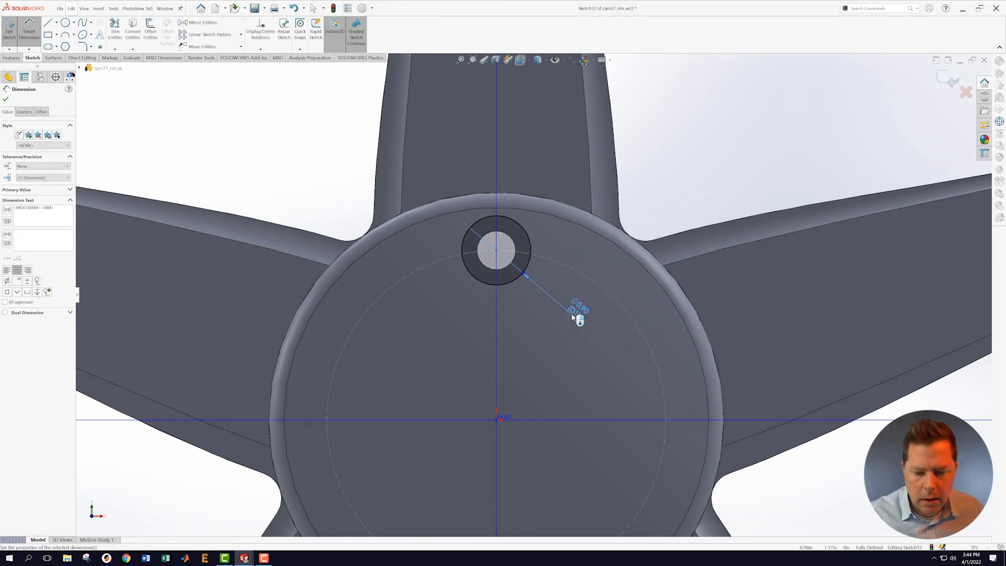
click(949, 83)
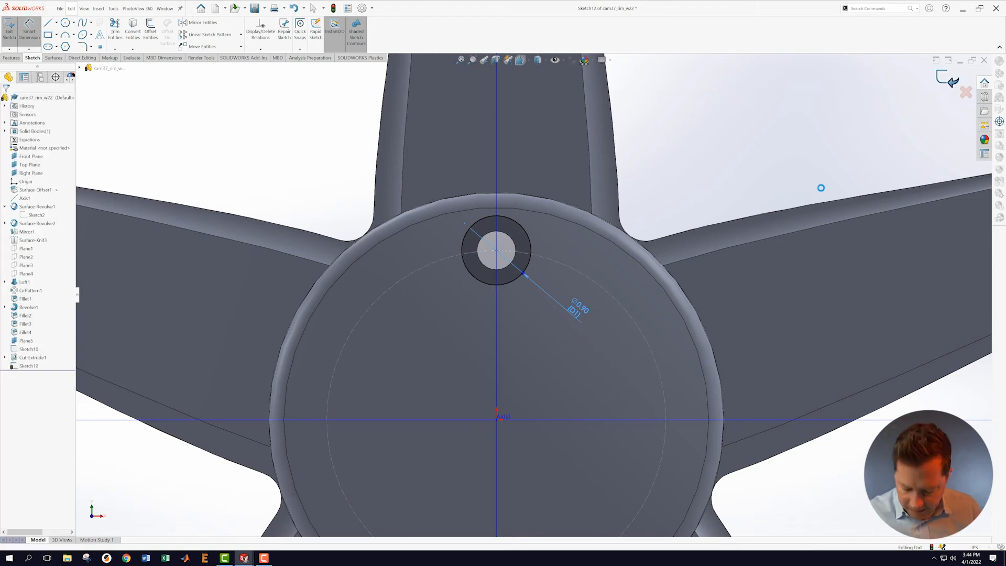
Step: Start an Extruded Cut on the Ø0.90 sketch with the Offset From Surface end condition
scroll(645, 302, up, 2)
middle_drag(652, 304, 631, 288)
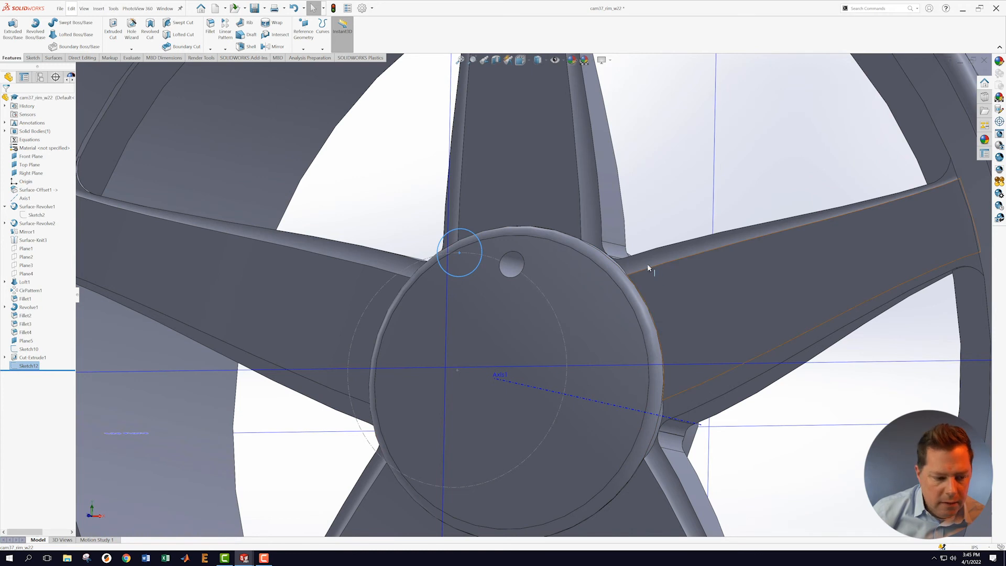
scroll(533, 294, up, 3)
click(114, 27)
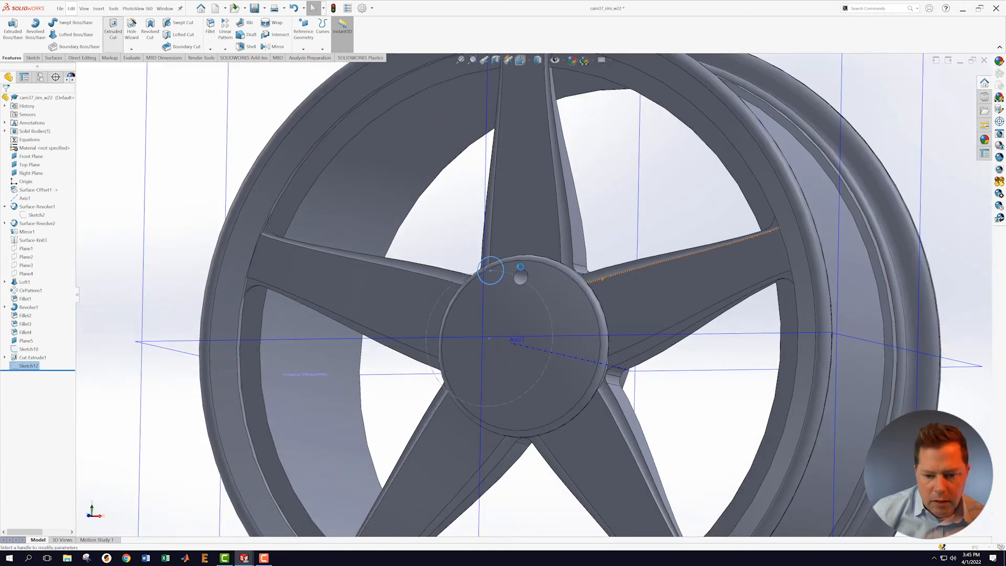
middle_drag(664, 291, 579, 295)
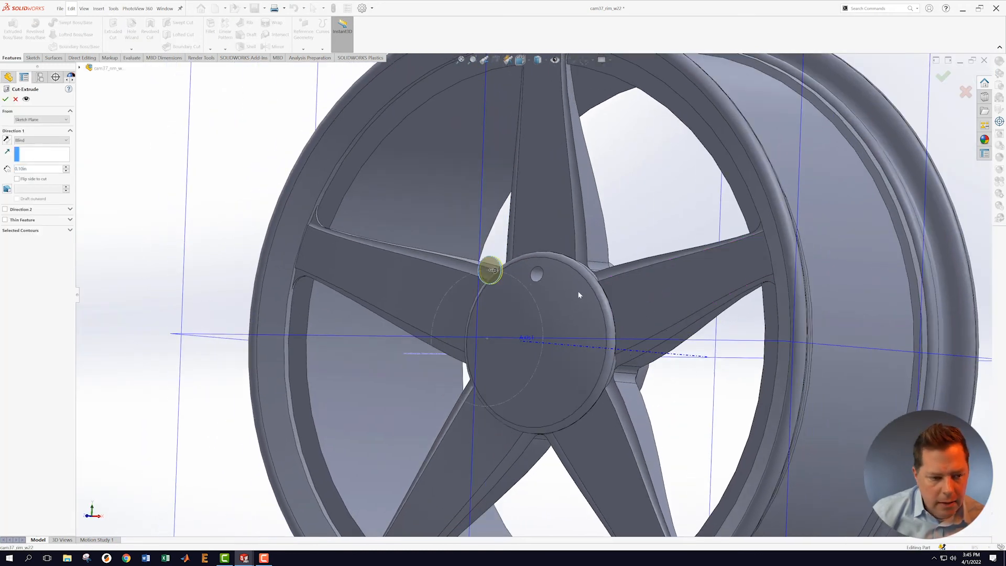
click(66, 140)
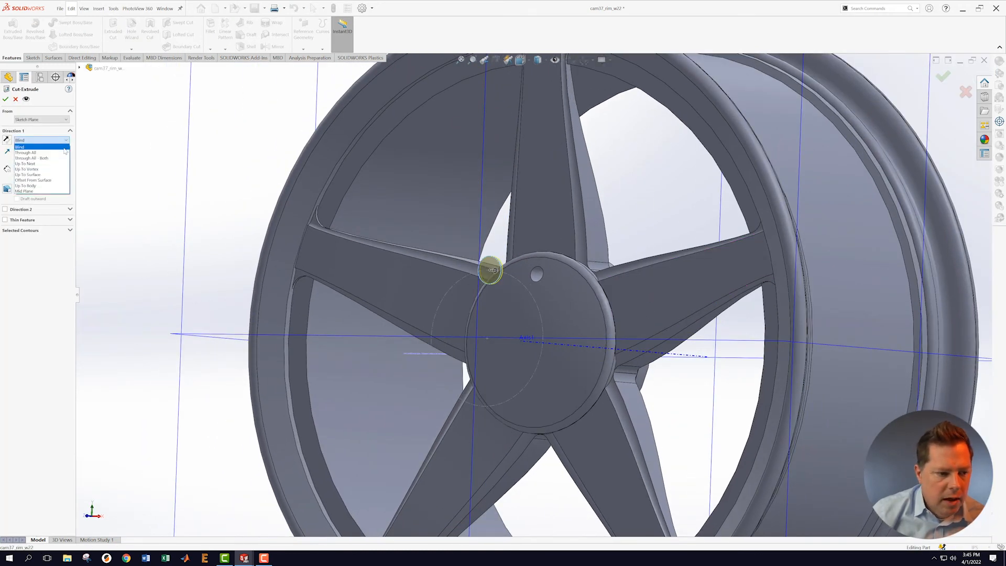
click(57, 181)
Step: Use the hub face as the reference with a 2.20 in offset to finish Cut-Extrude2
key(f)
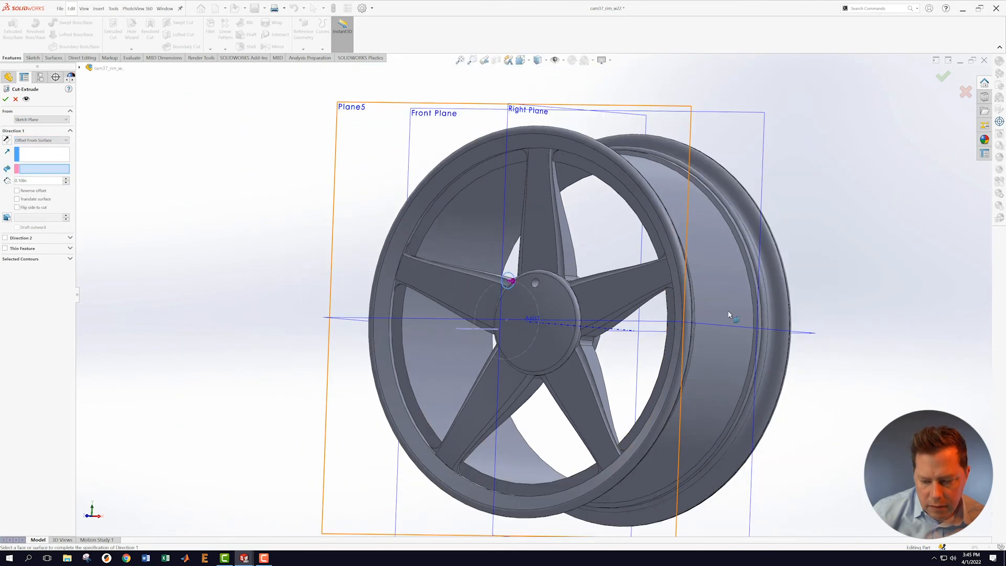
middle_drag(837, 303, 705, 286)
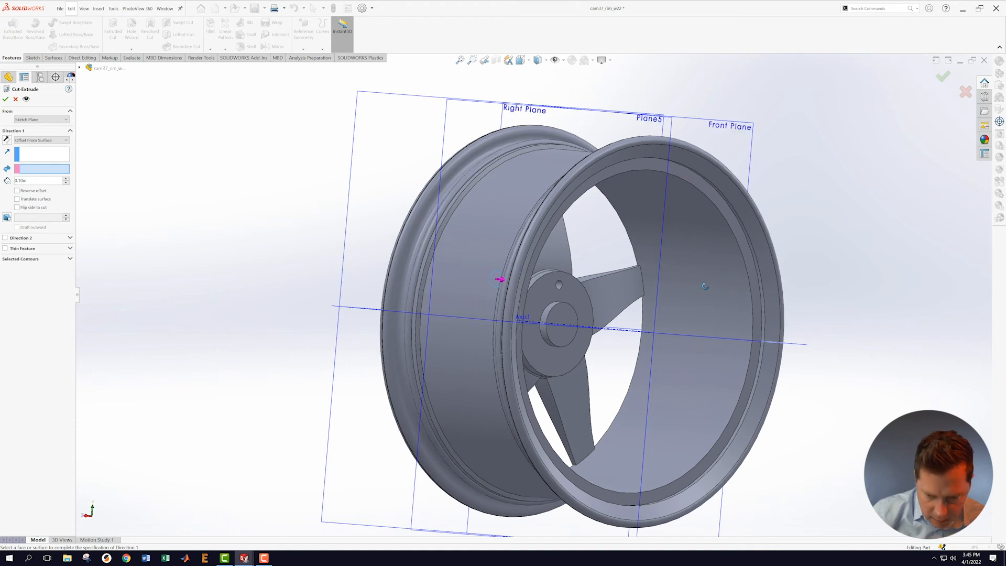
click(572, 300)
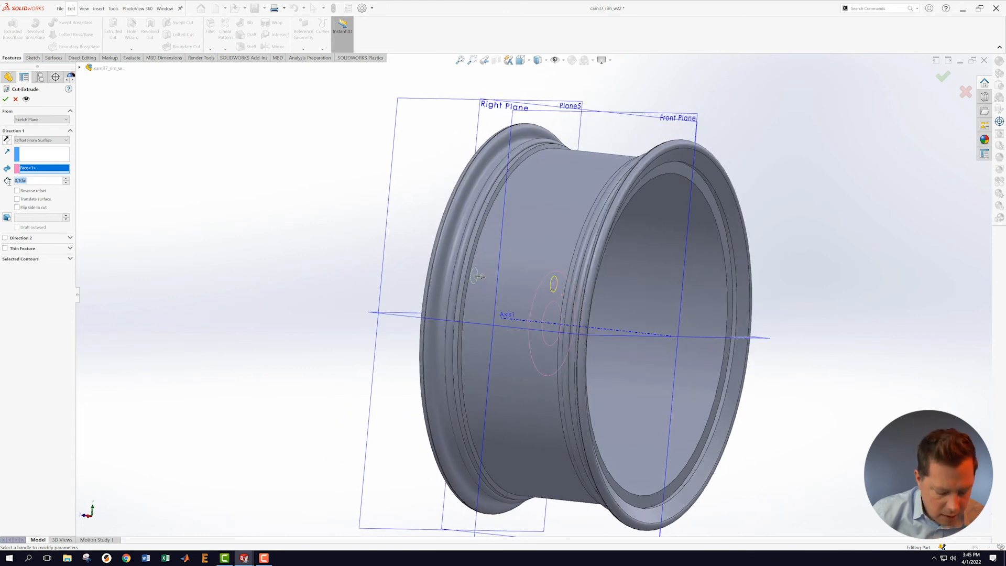
text(2.2)
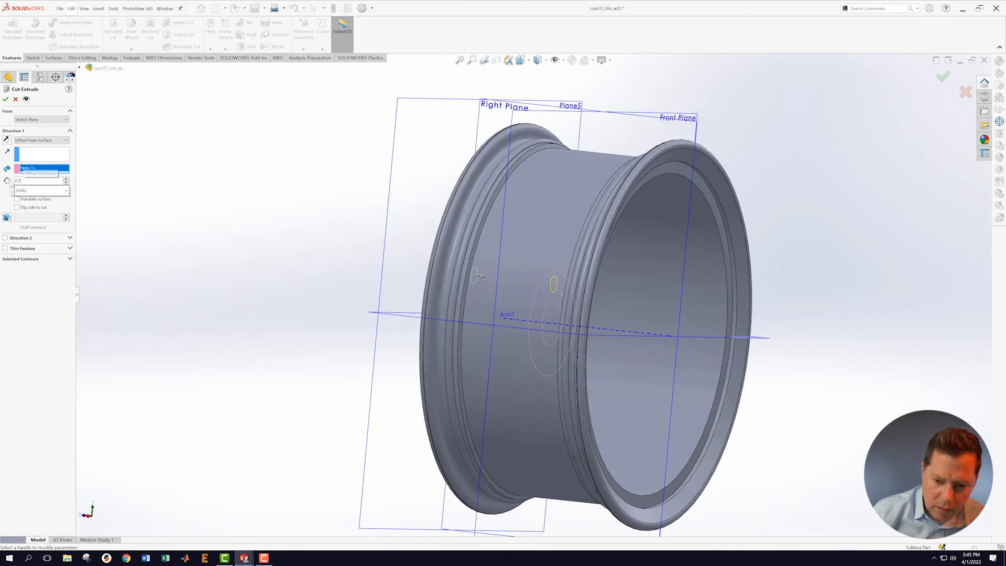
key(Return)
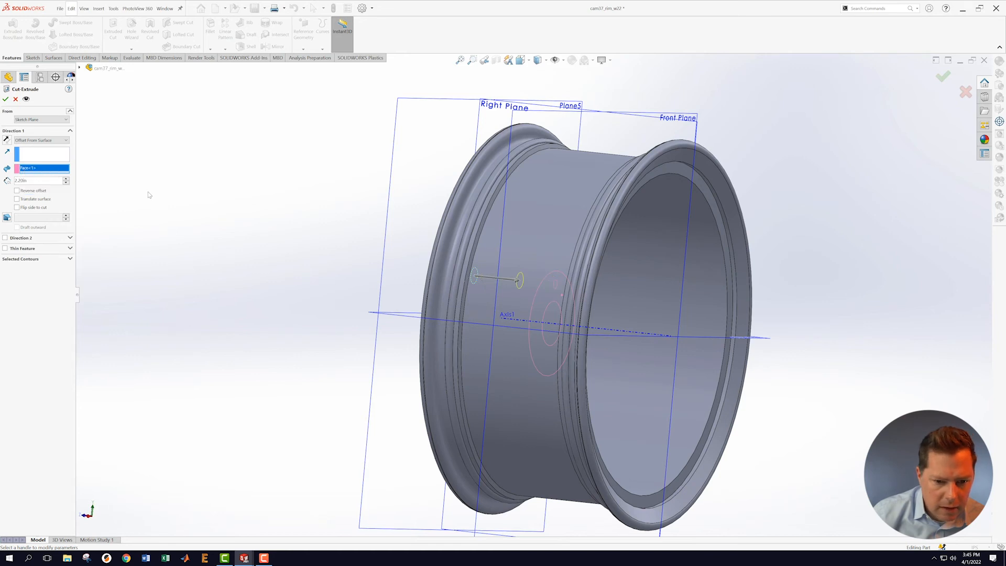
middle_drag(220, 216, 265, 252)
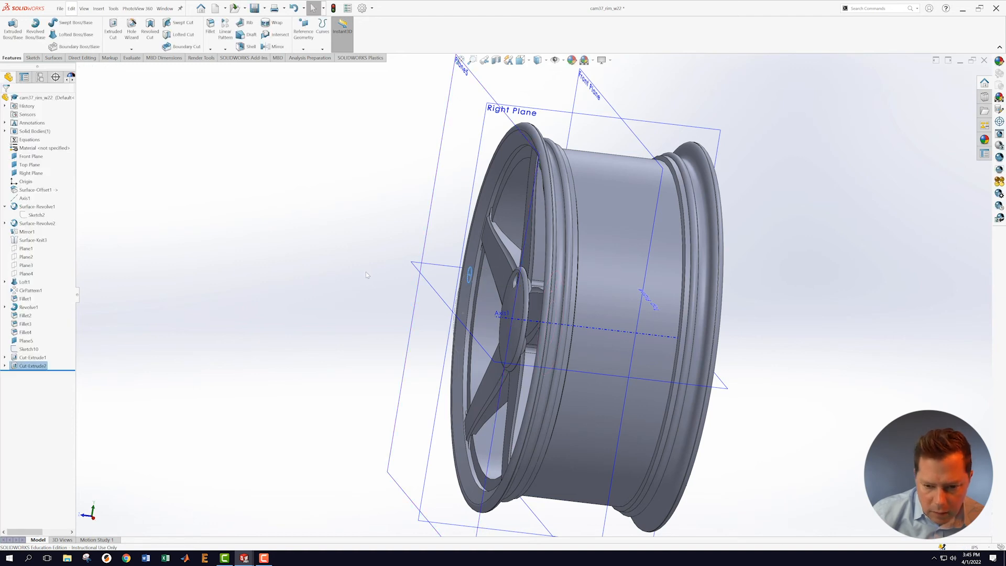
scroll(367, 274, down, 3)
scroll(589, 306, down, 6)
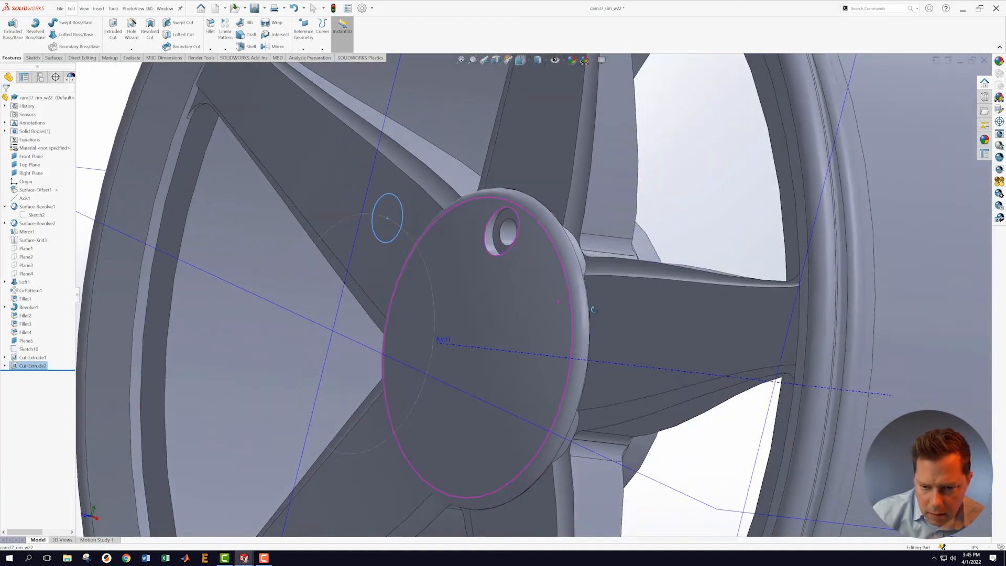
middle_drag(593, 310, 574, 304)
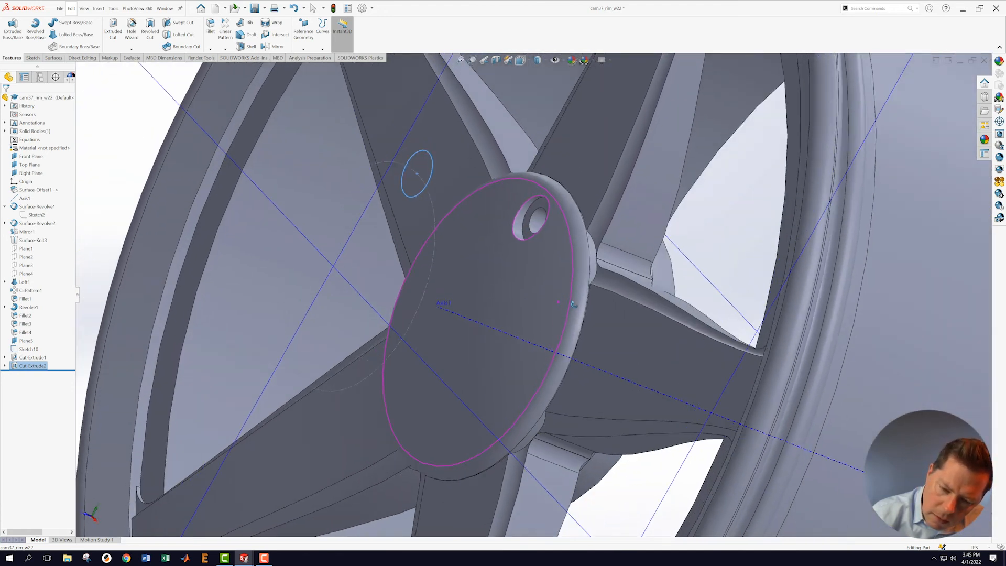
Step: Section the wheel along the Right Plane, zoom in, and select the hub hole's top edge
key(f)
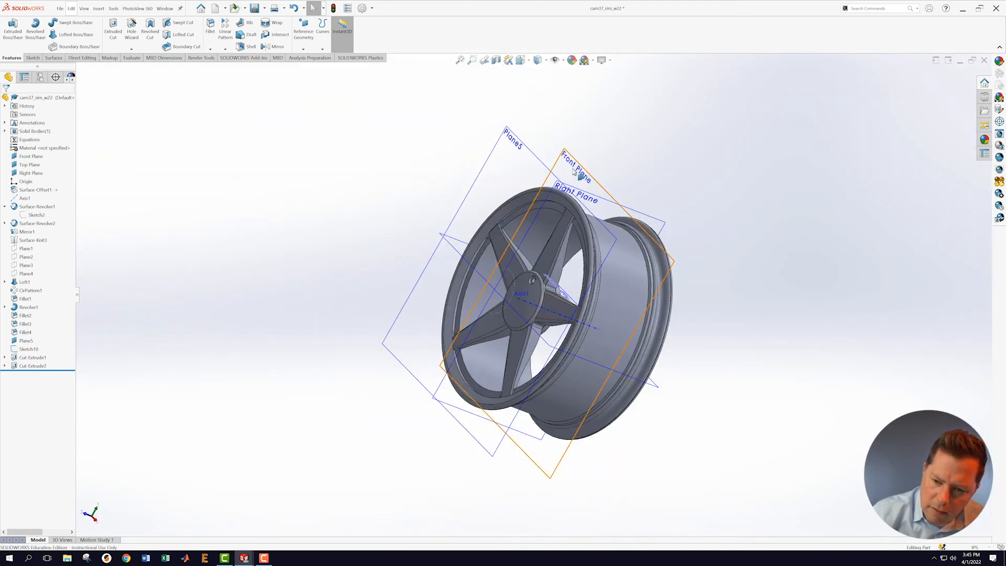
middle_drag(640, 174, 601, 115)
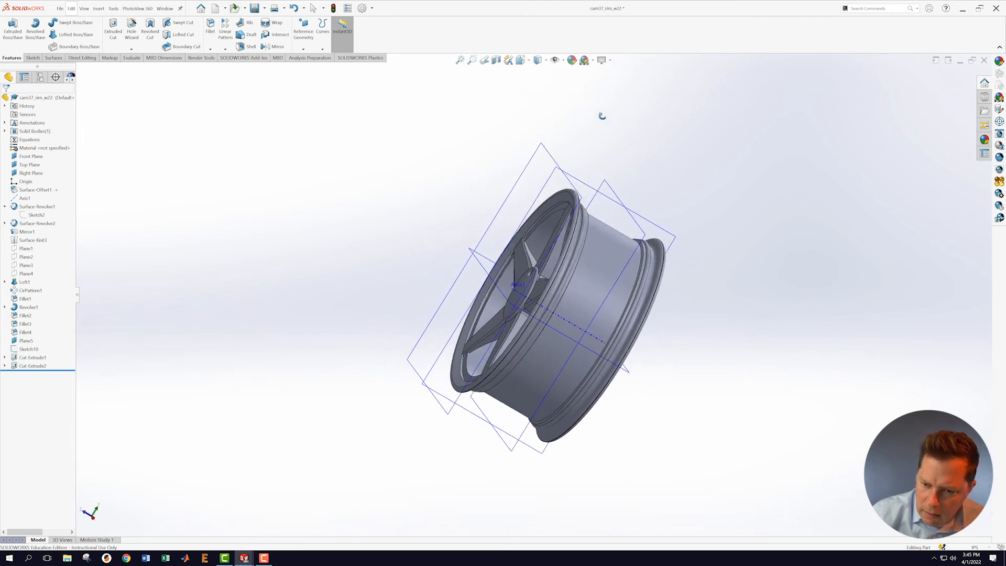
click(587, 183)
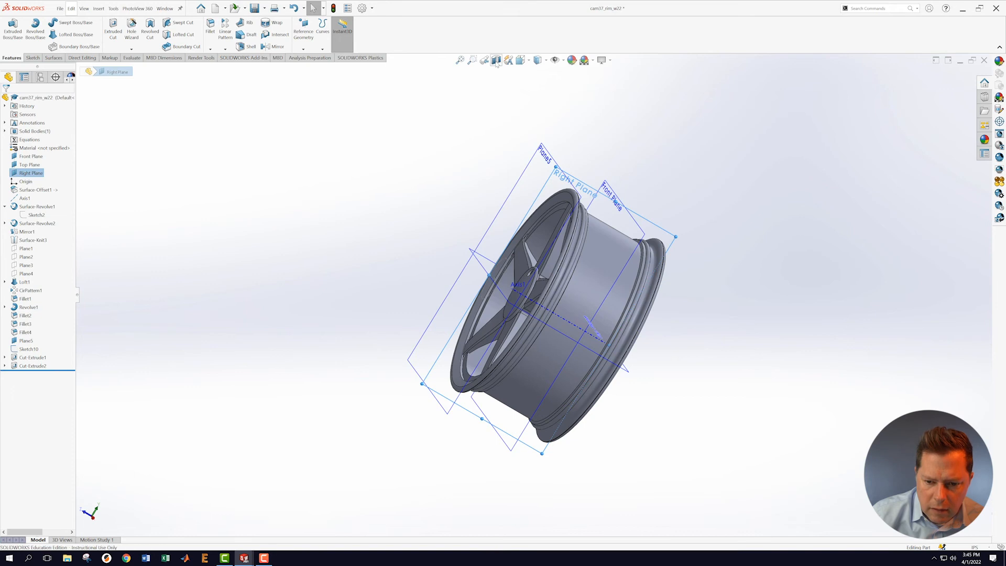
click(496, 60)
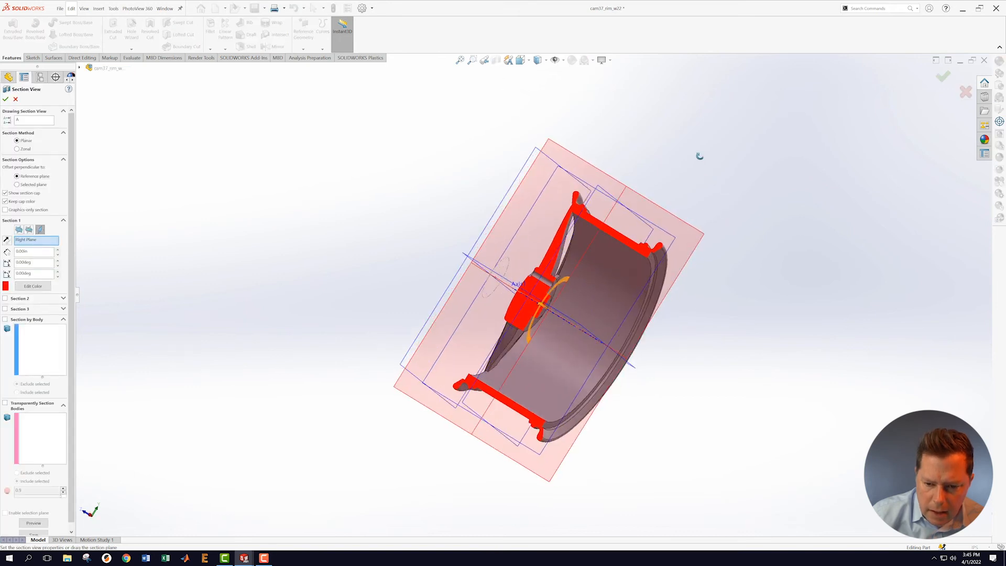
click(7, 100)
scroll(543, 290, down, 5)
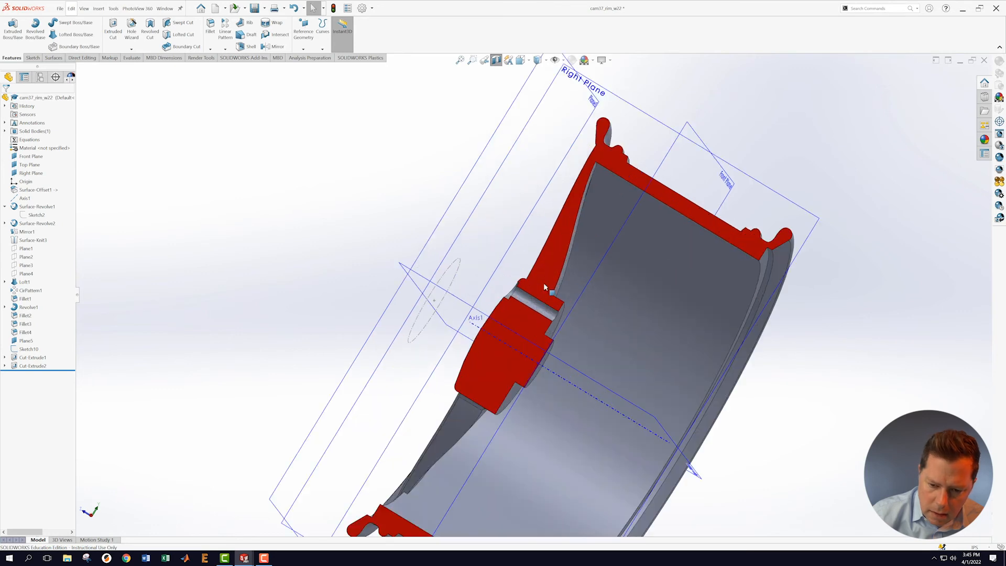
middle_drag(543, 290, 558, 361)
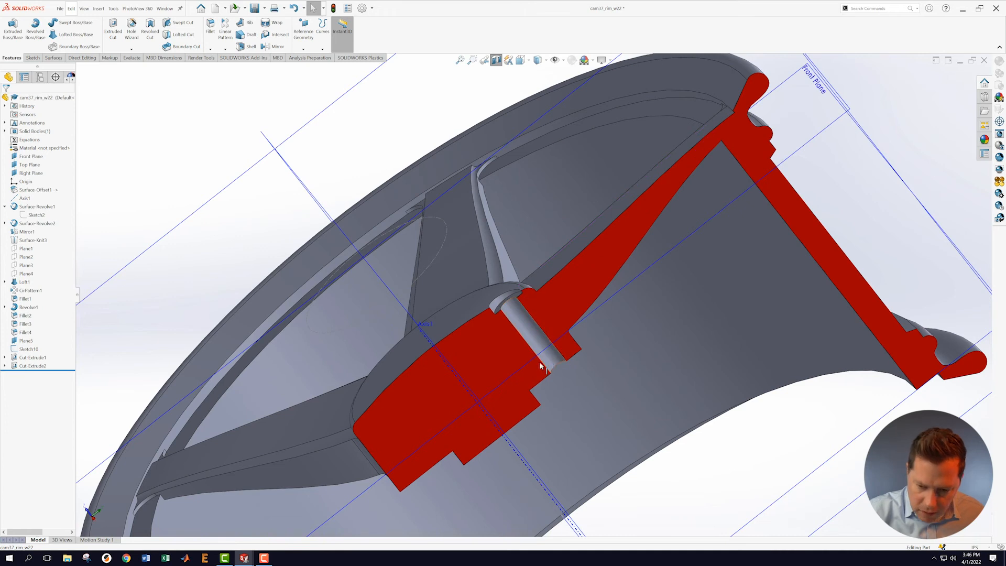
scroll(541, 365, down, 2)
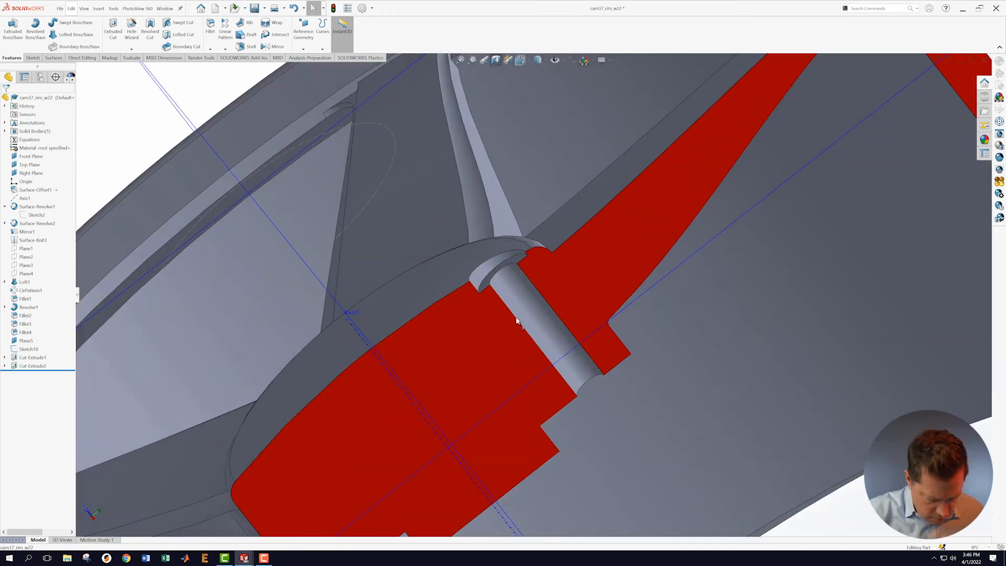
scroll(518, 291, down, 2)
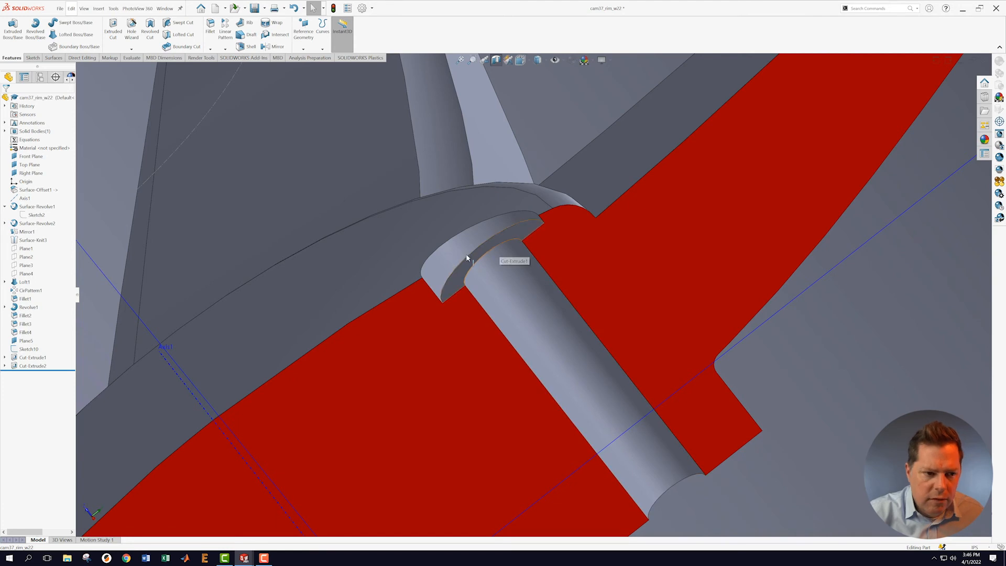
scroll(496, 265, up, 2)
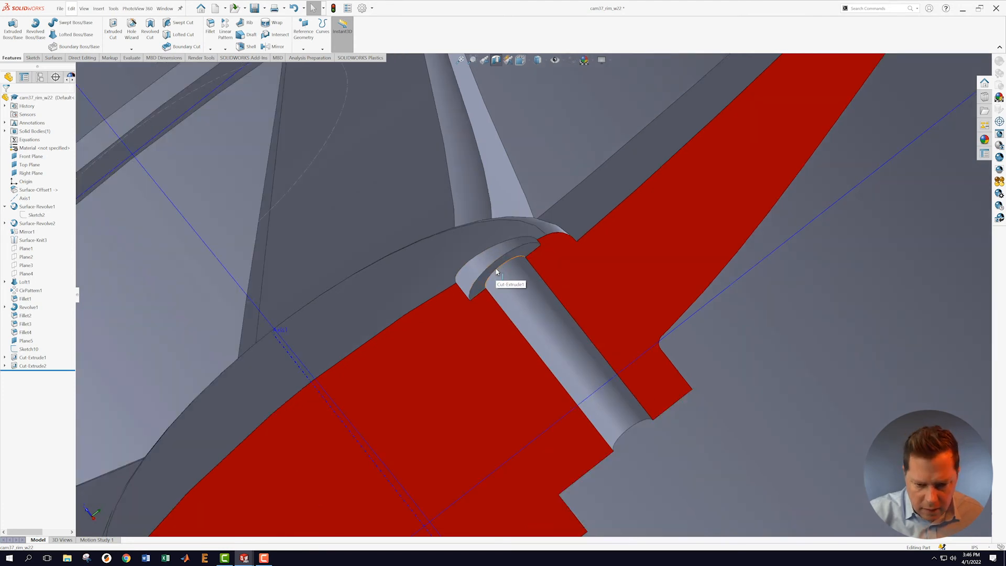
click(497, 271)
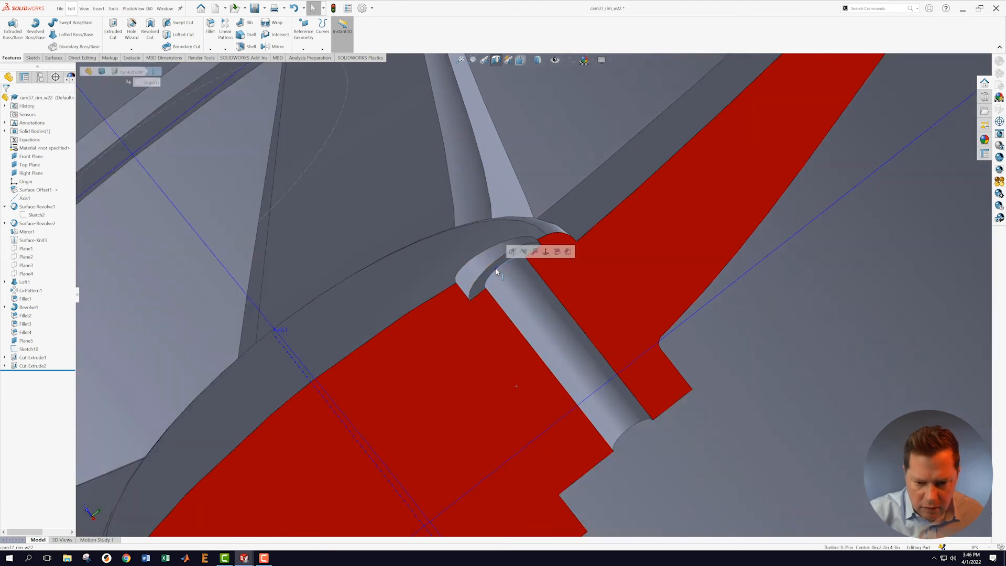
Step: Chamfer the hole's top edge at 0.20 in as Chamfer1
click(211, 49)
click(219, 67)
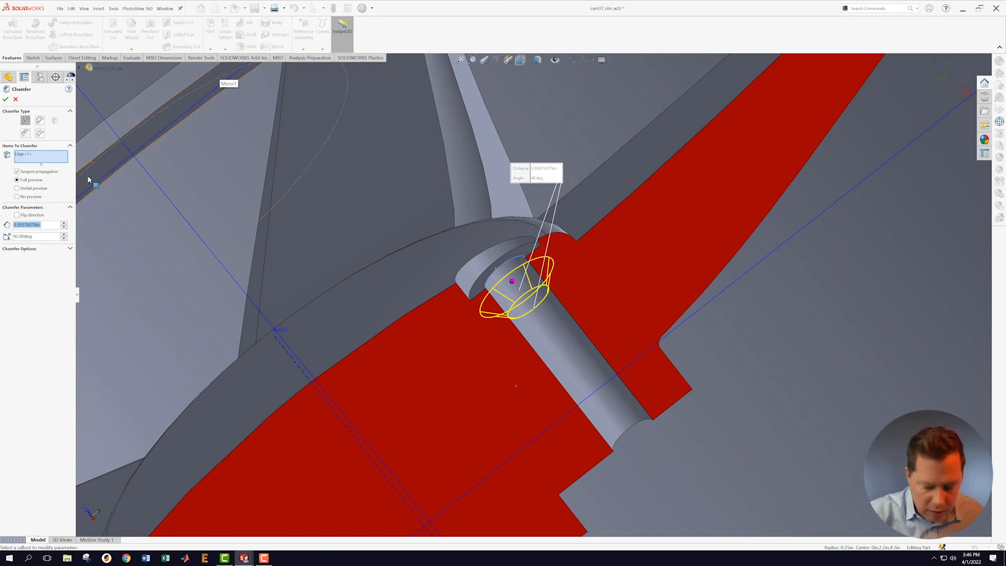
text(0.2)
key(Return)
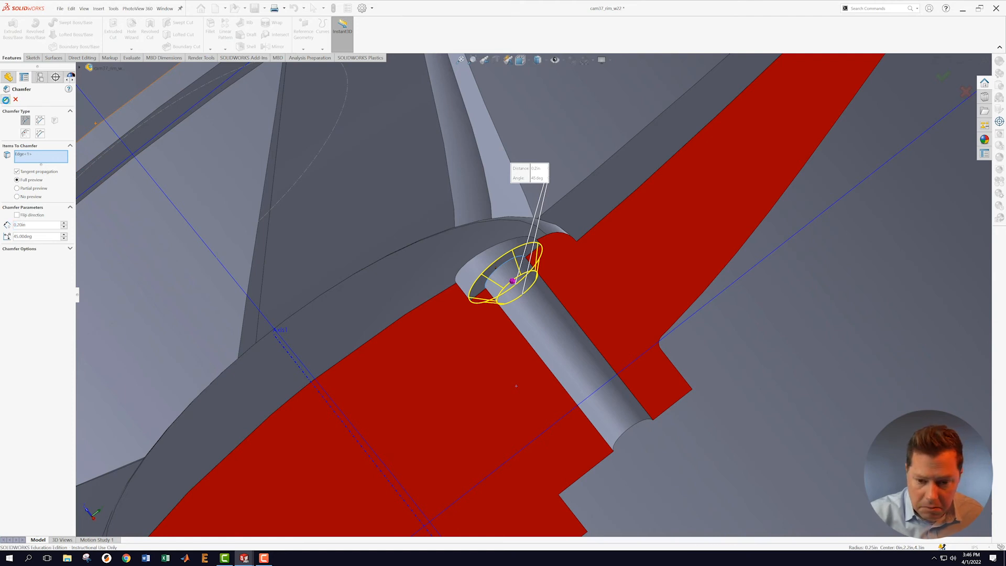
click(6, 99)
scroll(626, 348, down, 5)
middle_drag(598, 312, 587, 295)
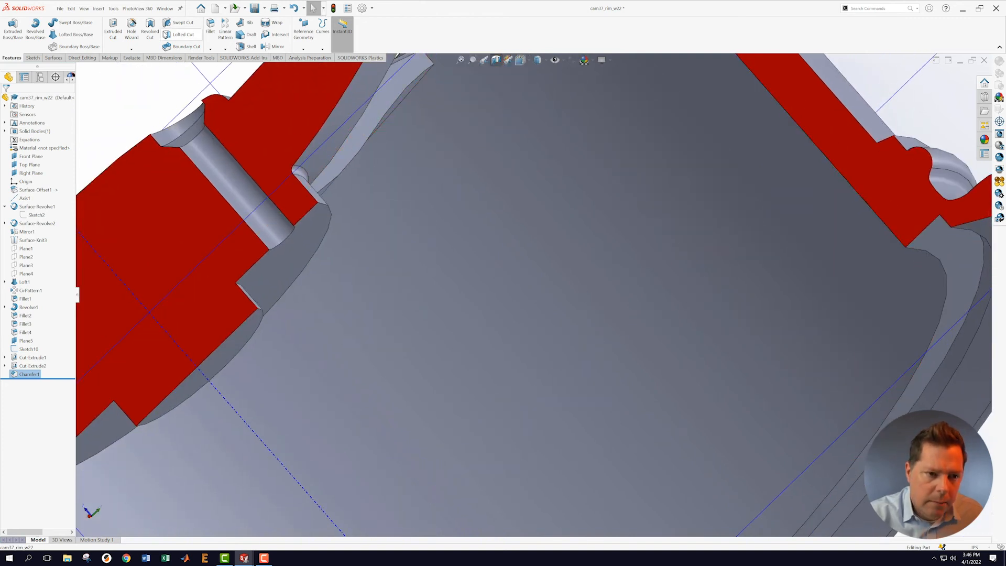
Step: Add Chamfer2 on the hole's far-end edge and edit its distance to 0.10 in
click(211, 49)
click(224, 65)
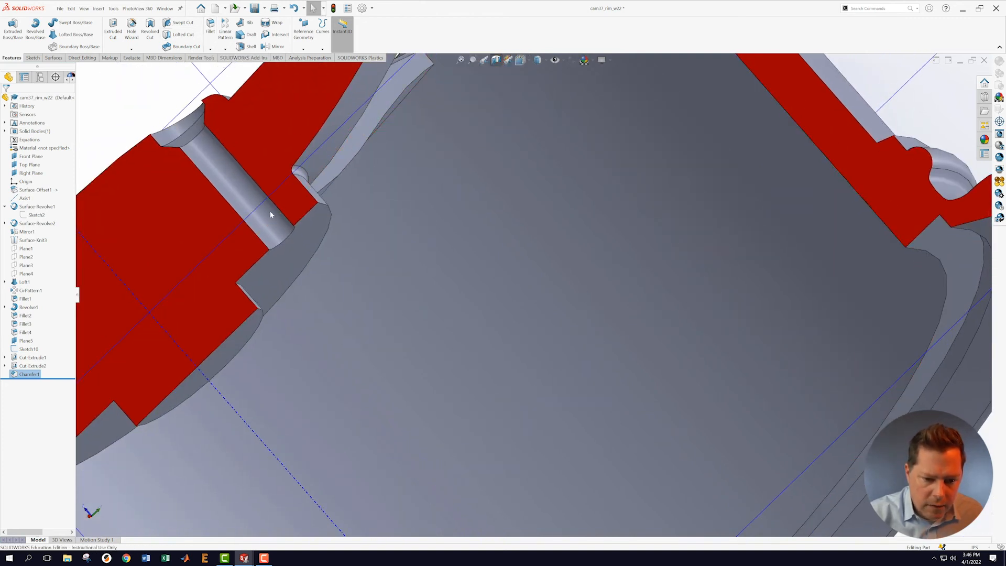
click(292, 245)
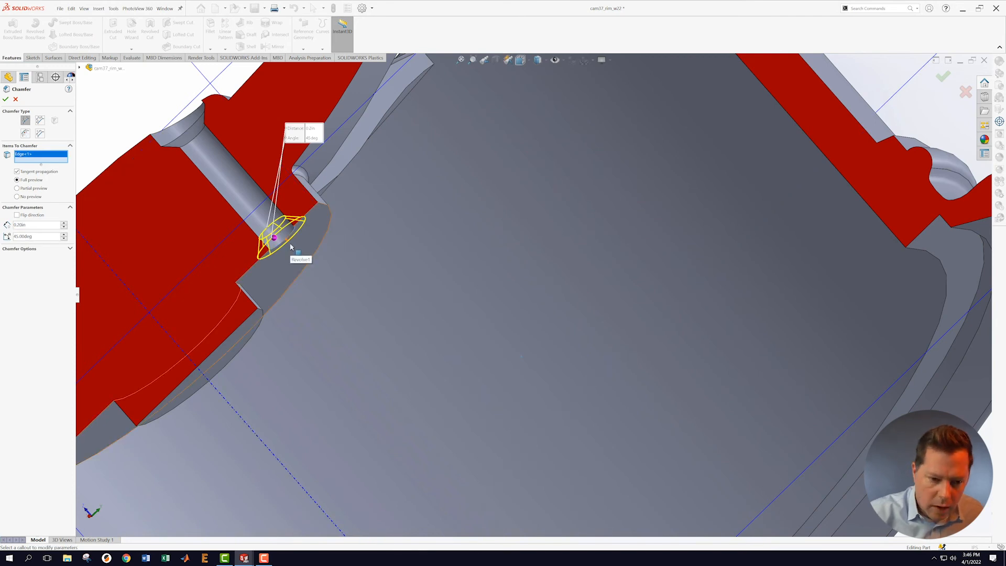
key(Return)
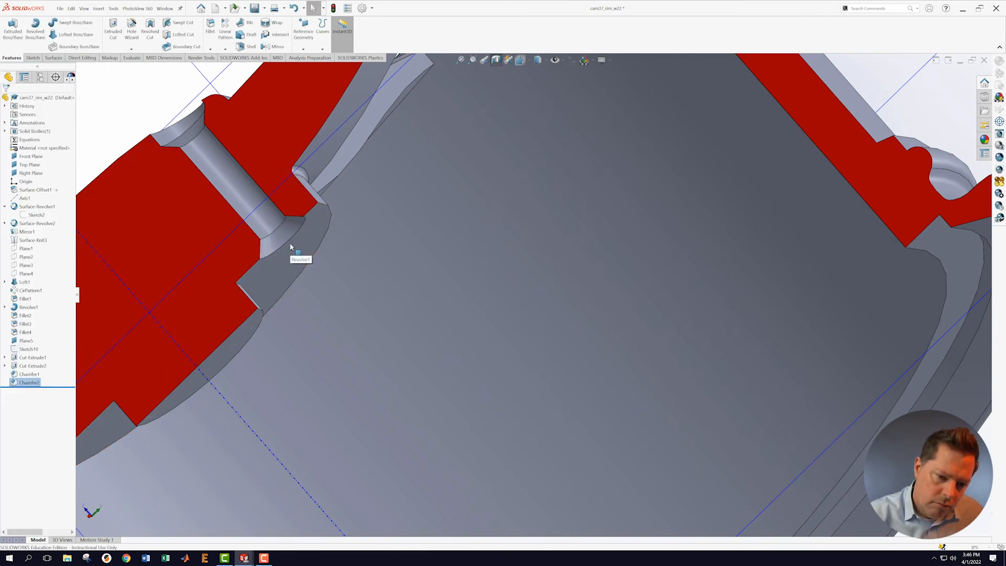
right_click(32, 385)
click(37, 359)
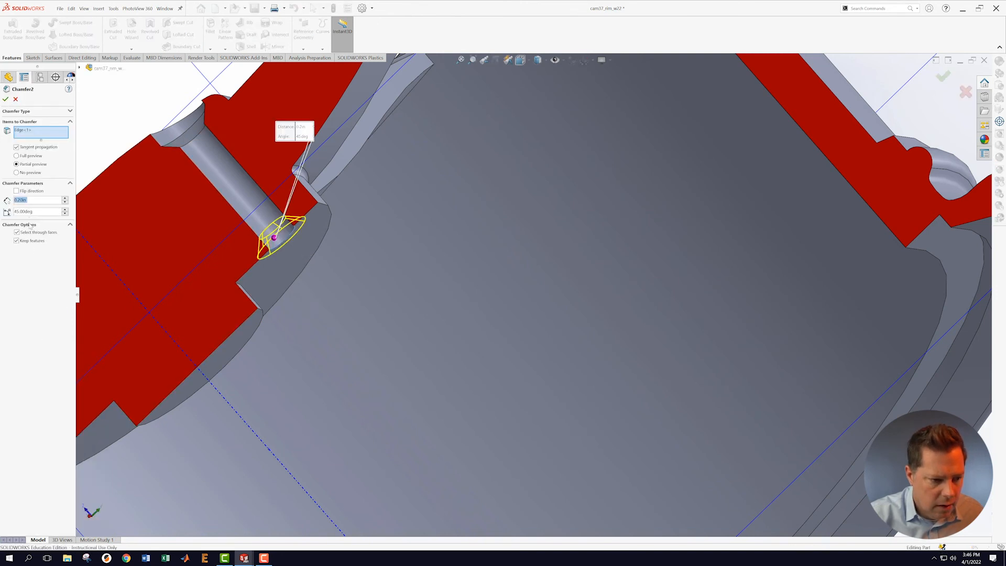
text(0.1)
key(Return)
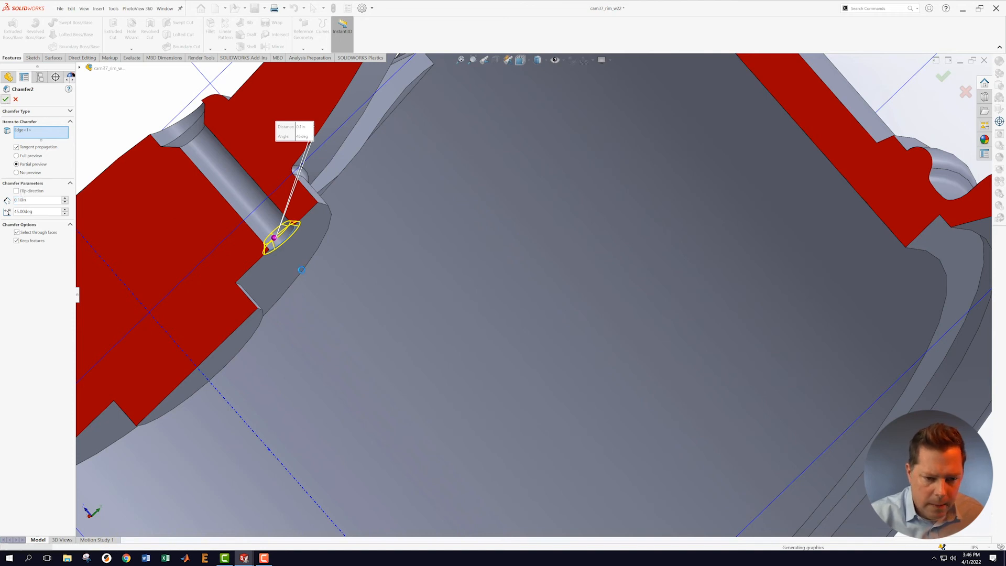
click(5, 99)
Step: Turn off the section view to show the whole uncut wheel
scroll(345, 262, up, 2)
middle_drag(386, 238, 441, 245)
scroll(511, 321, up, 5)
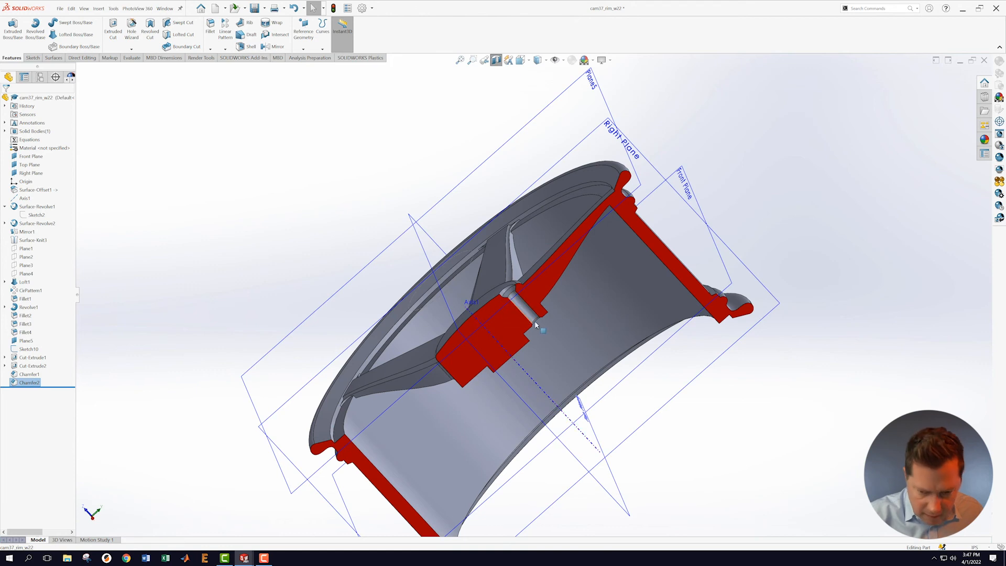
click(263, 264)
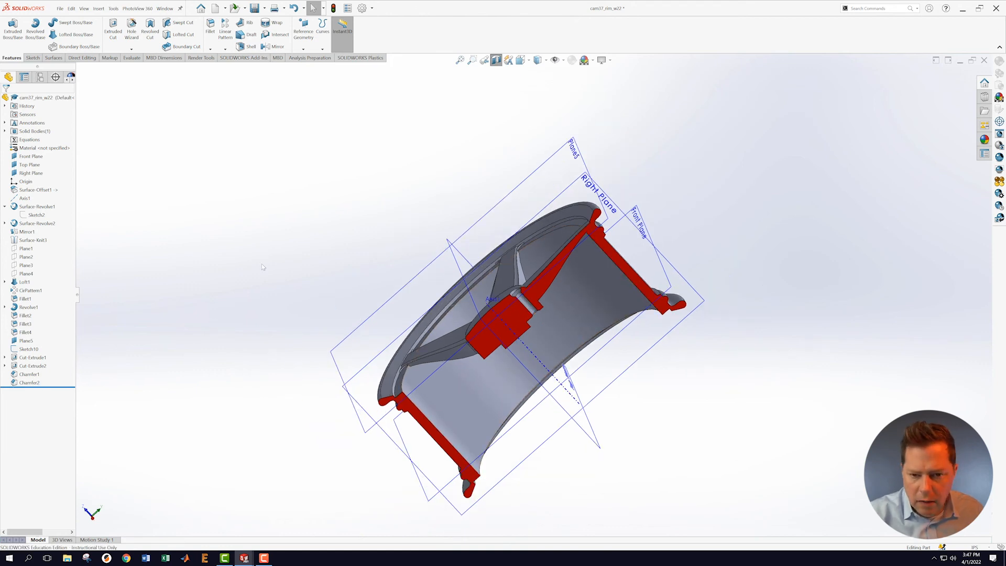
click(496, 59)
Step: Circular-pattern Cut-Extrude1 through Chamfer2 five times, 360° equally spaced around Axis1
middle_drag(256, 183, 287, 230)
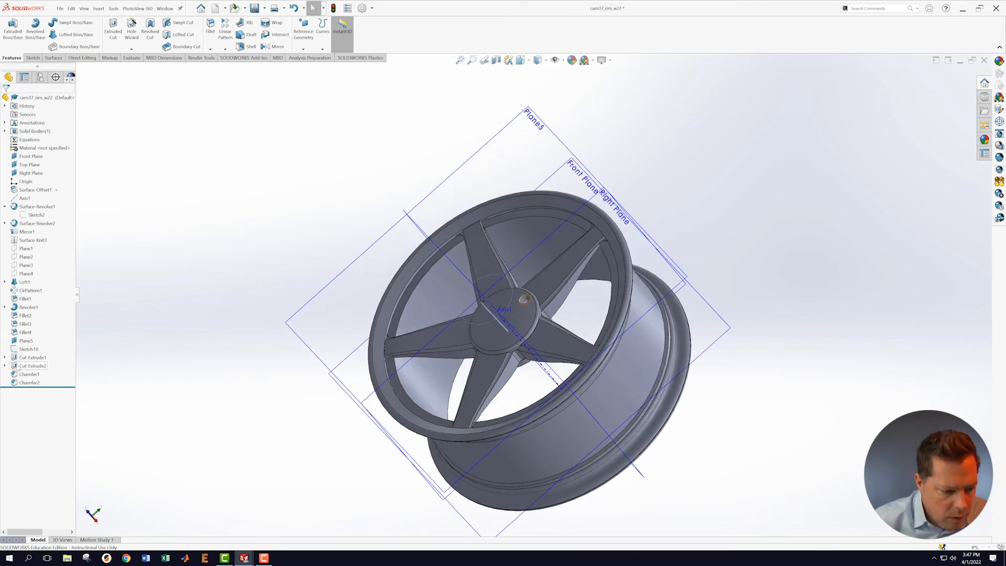
click(31, 360)
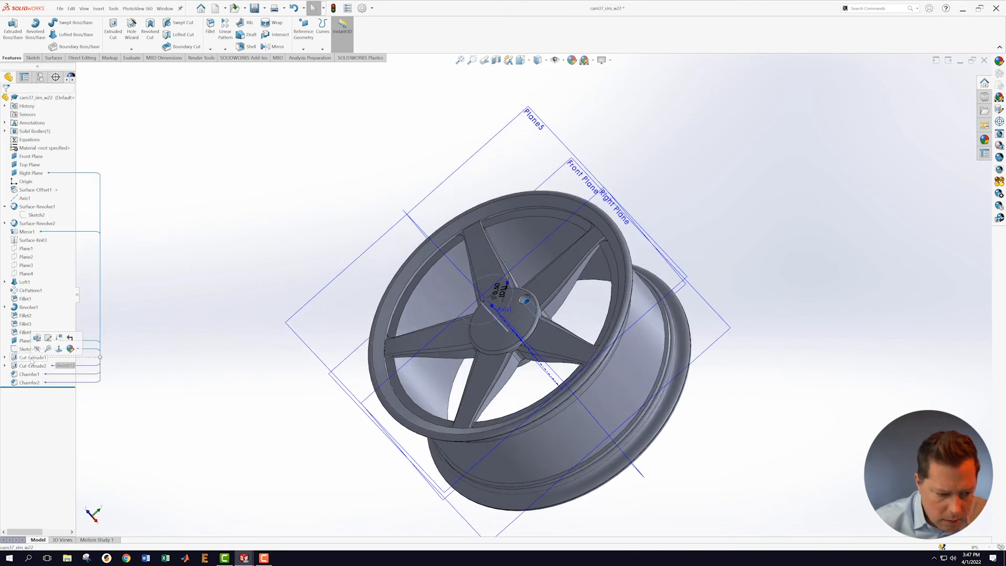
shift+click(29, 384)
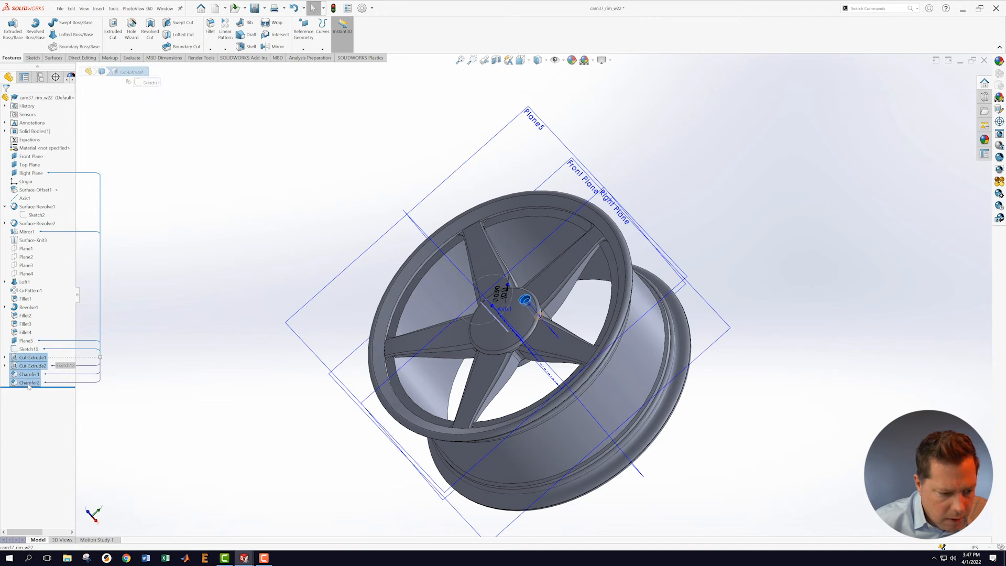
click(225, 48)
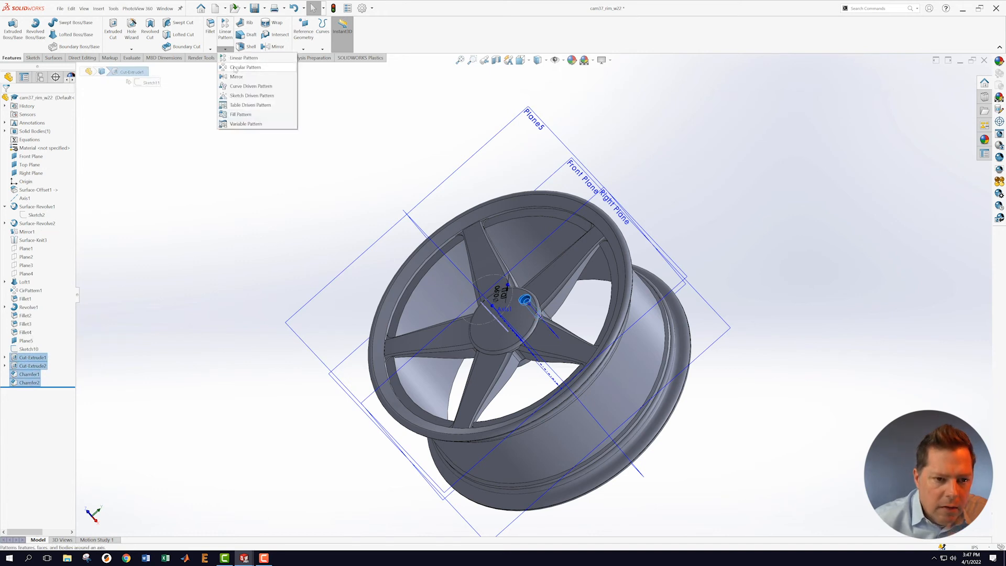
click(246, 75)
middle_drag(811, 333, 838, 296)
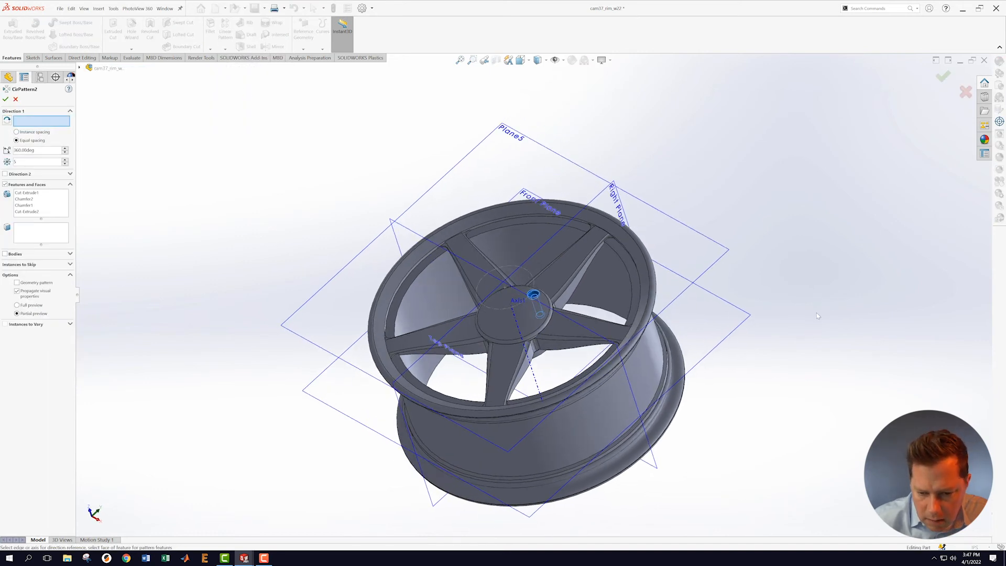
click(521, 338)
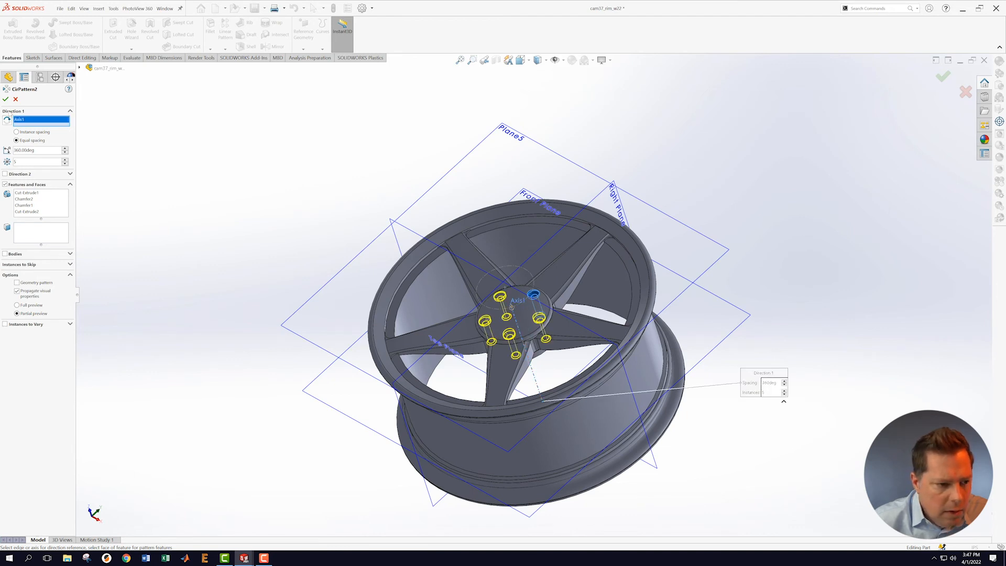
click(6, 99)
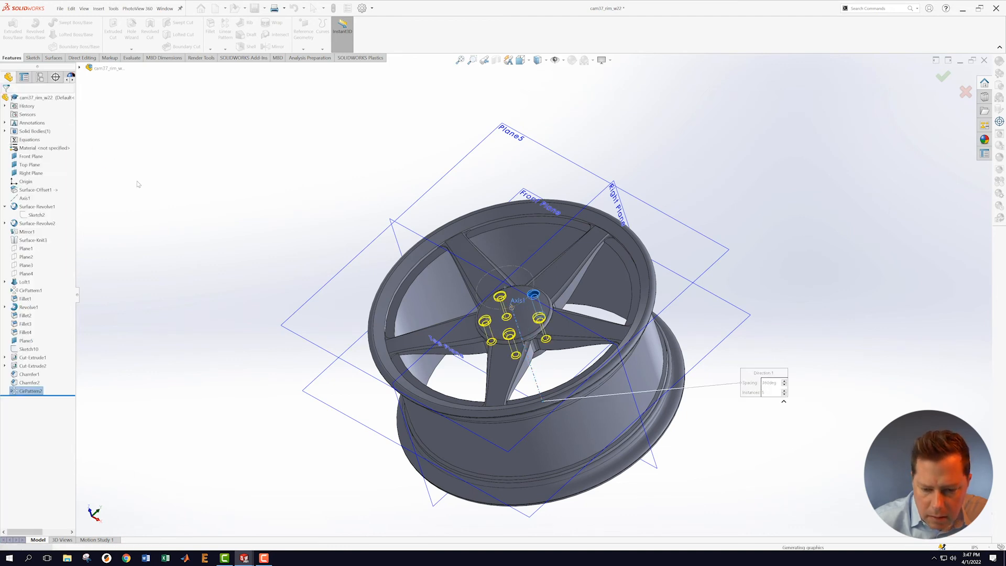
middle_drag(146, 187, 30, 5)
Step: Save the part and assign Magnesium Alloy from Other Alloys as its material
click(68, 8)
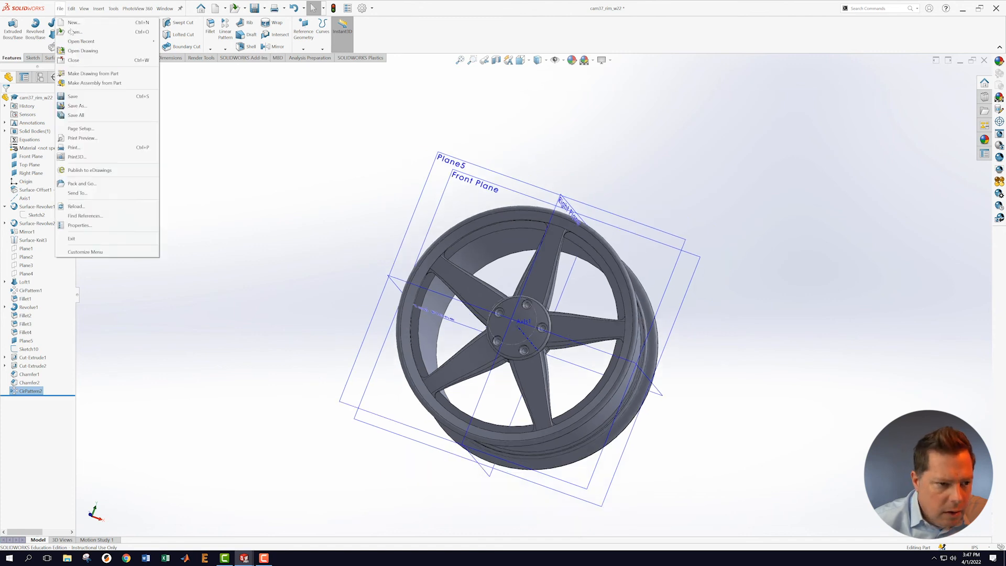
click(81, 97)
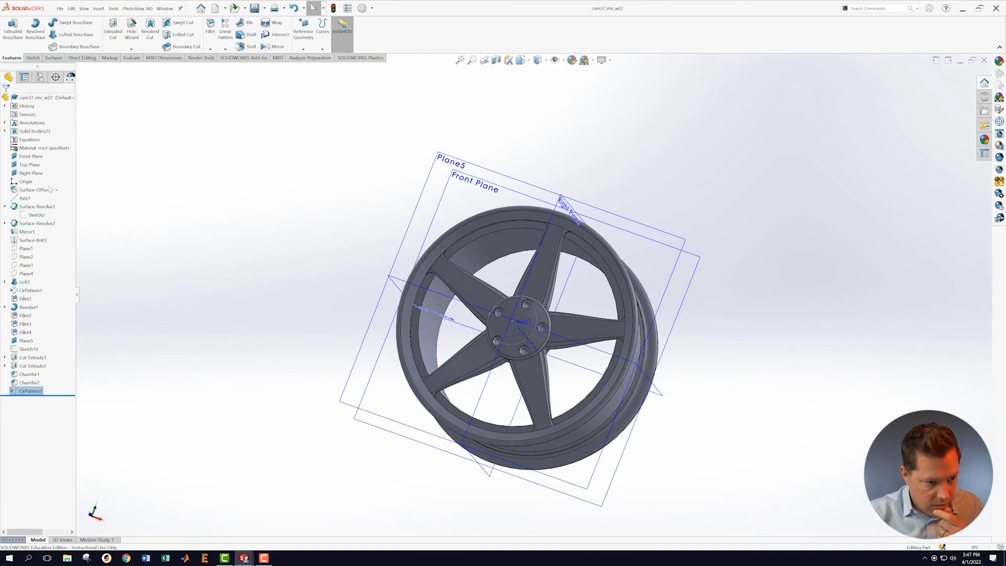
right_click(42, 149)
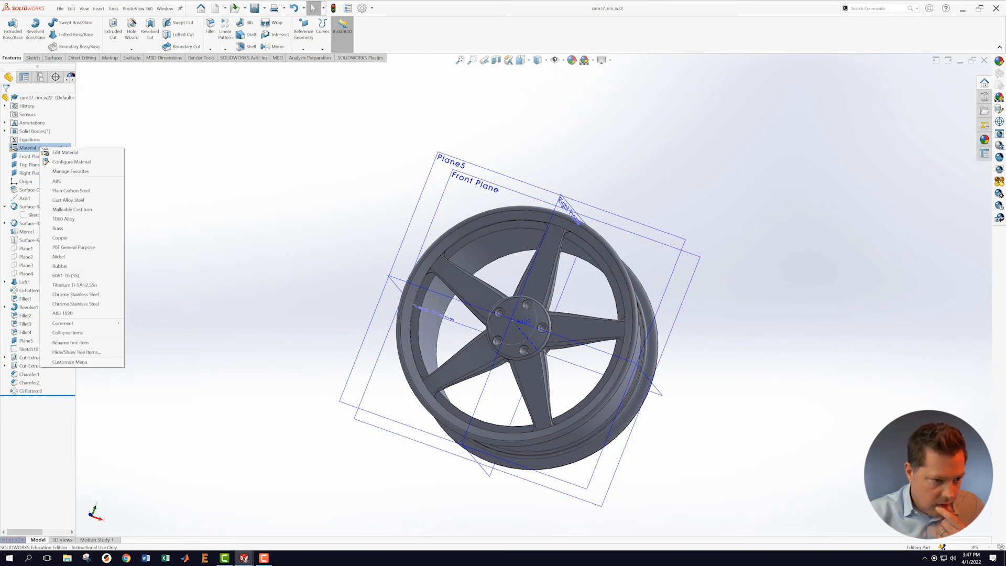
click(62, 157)
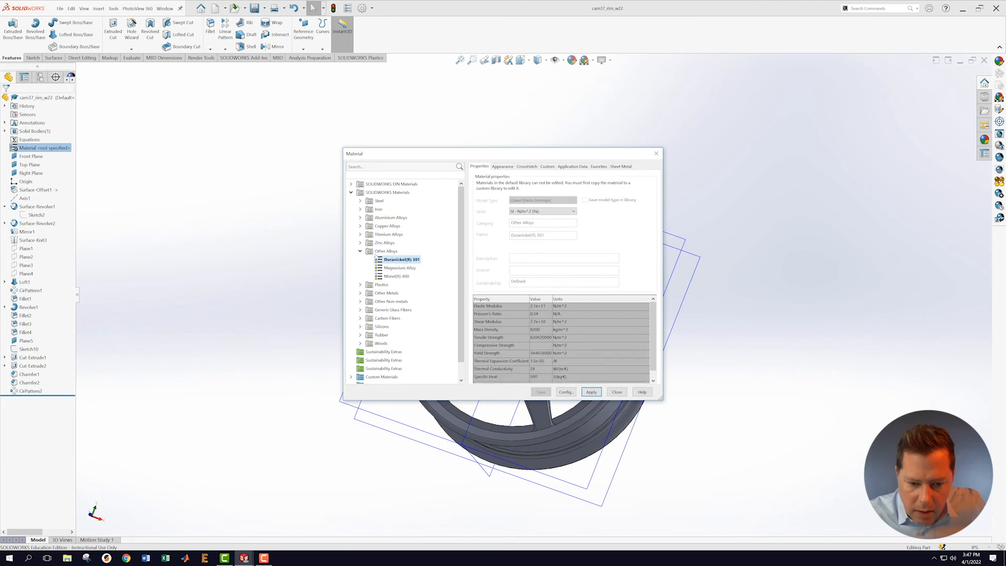
click(360, 252)
click(351, 193)
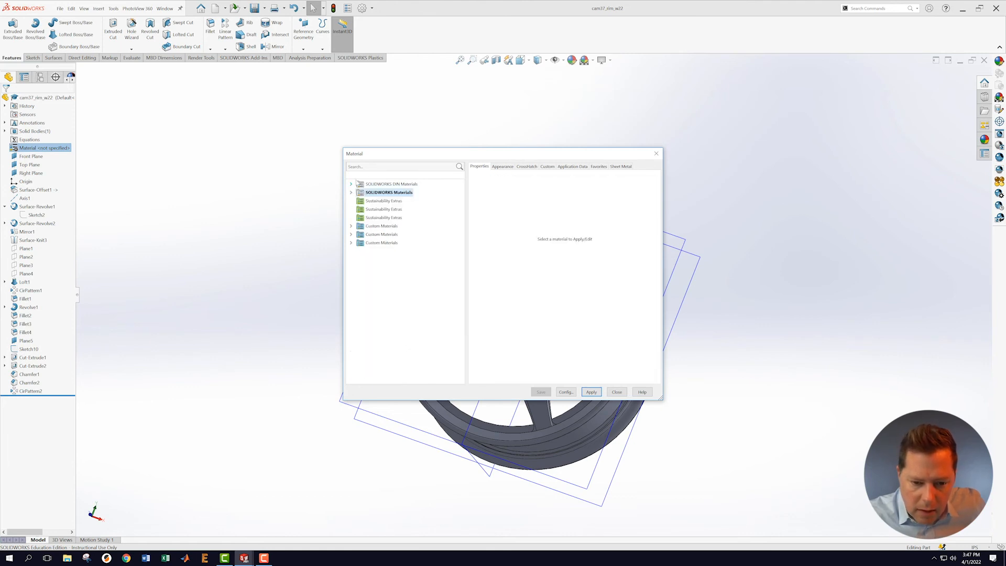
click(351, 193)
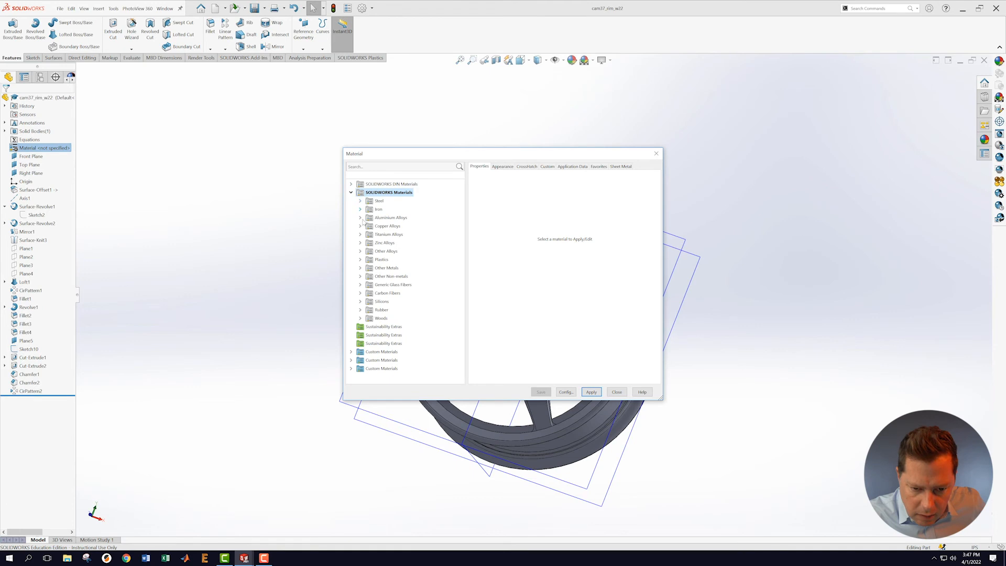
click(361, 252)
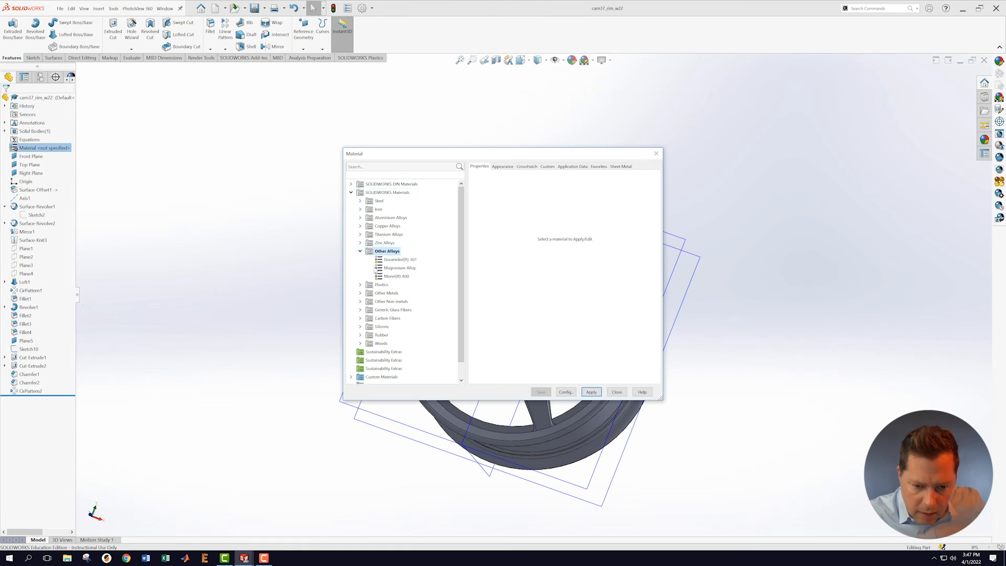
click(388, 268)
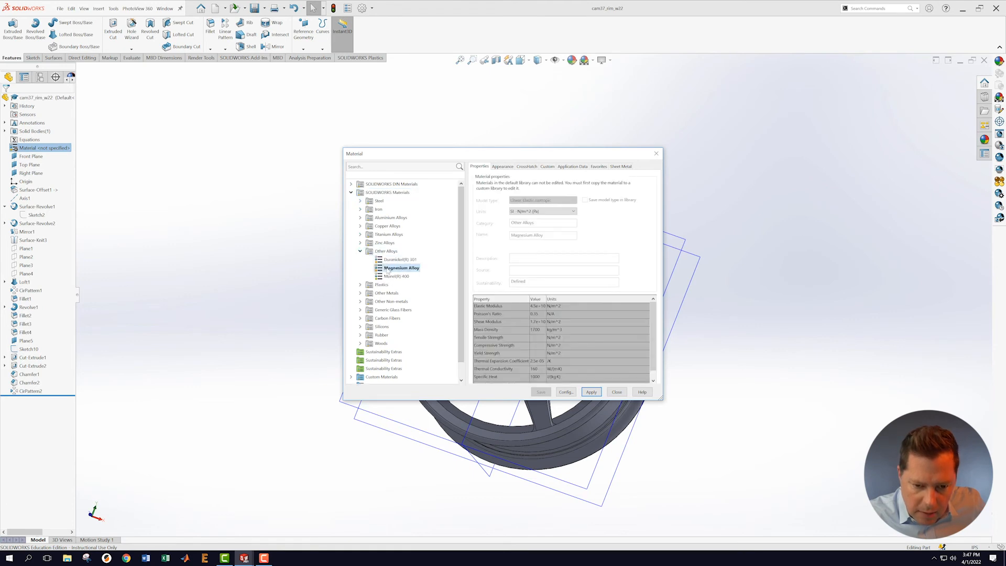
click(592, 393)
click(616, 393)
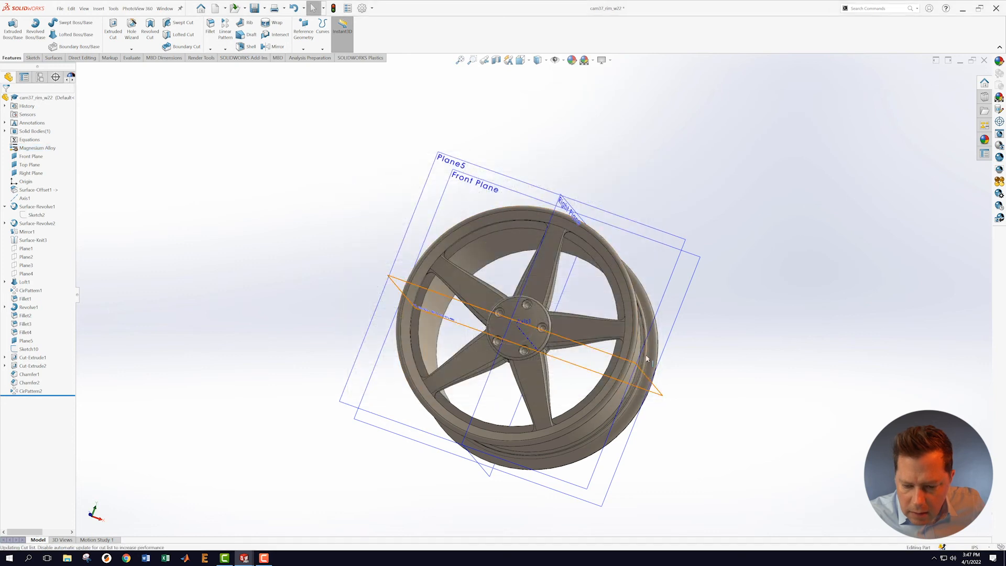
Step: Hide the reference planes and axes, then save the part again
middle_drag(655, 341, 601, 224)
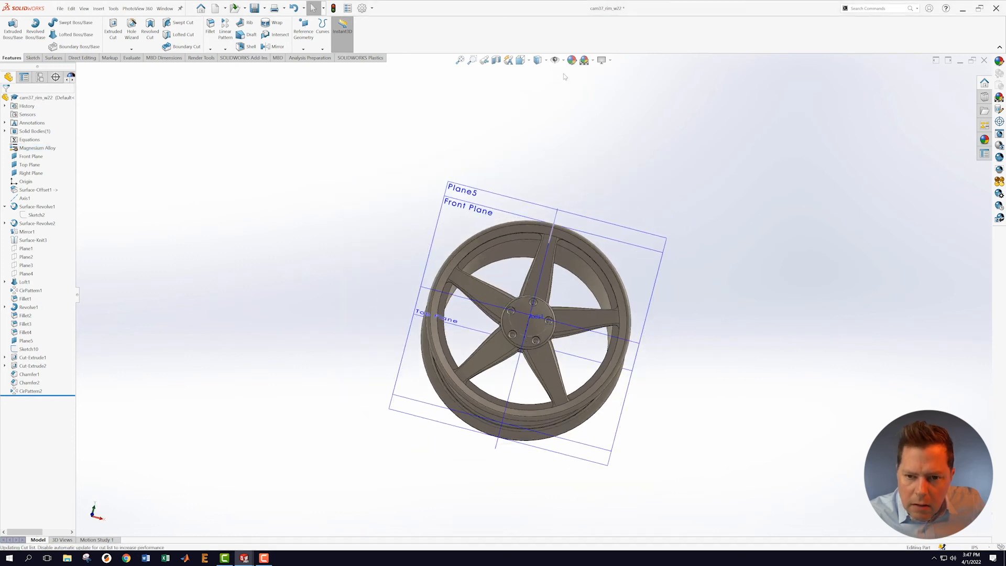
click(555, 59)
scroll(686, 297, down, 3)
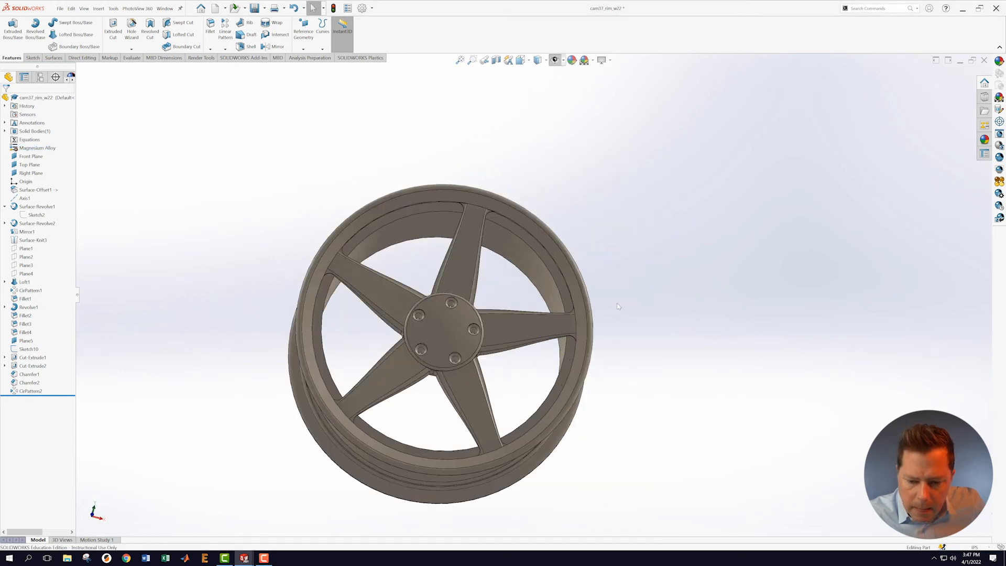
scroll(622, 309, down, 2)
click(59, 9)
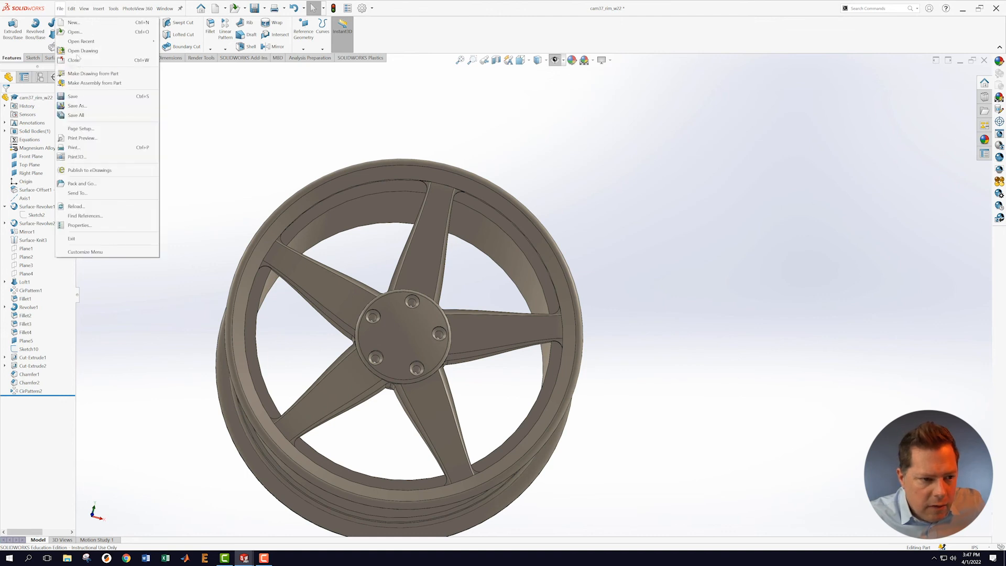
click(69, 97)
scroll(462, 426, up, 2)
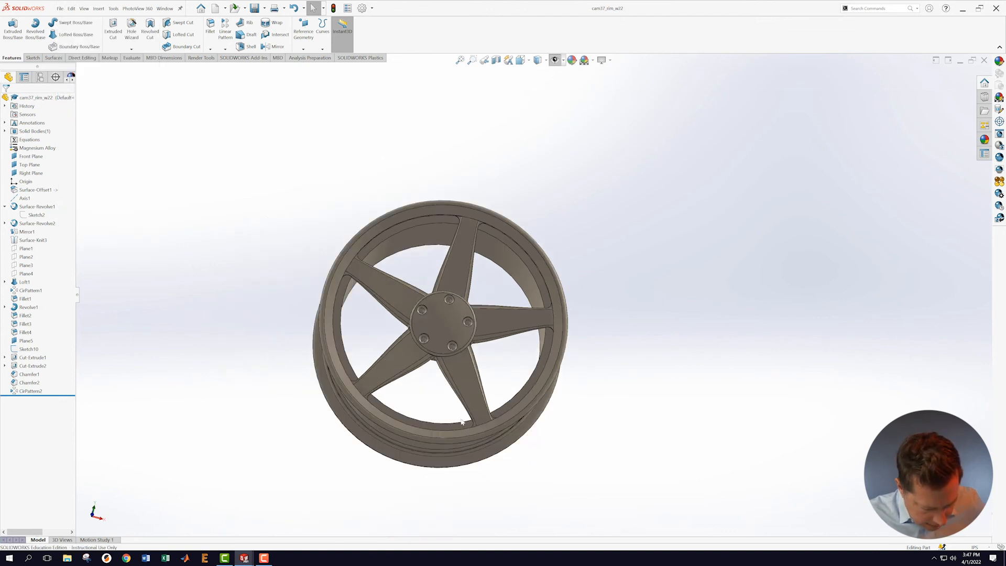
middle_drag(360, 297, 616, 423)
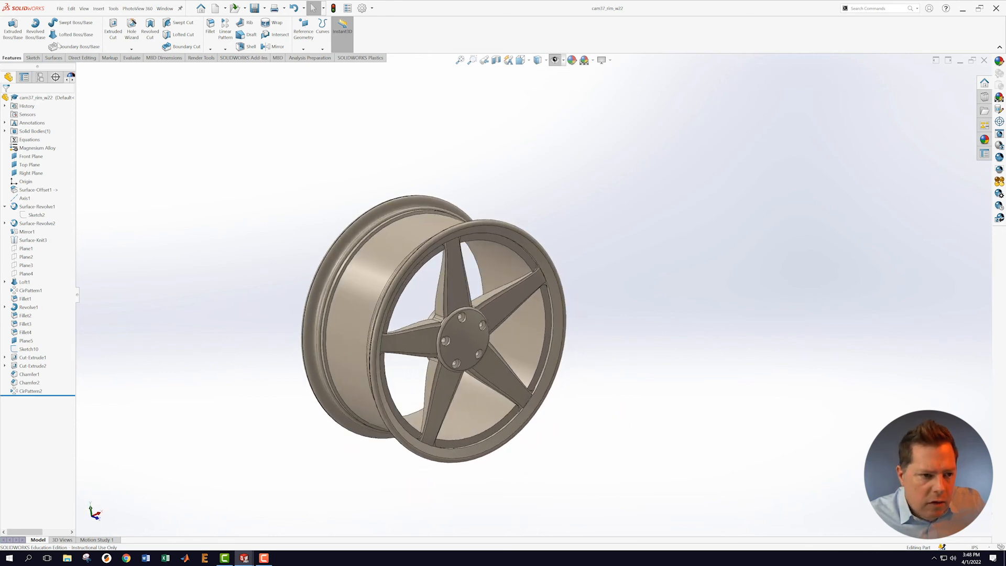
Step: Calculate the wheel's Mass Properties and review mass, volume and centre of mass
click(131, 57)
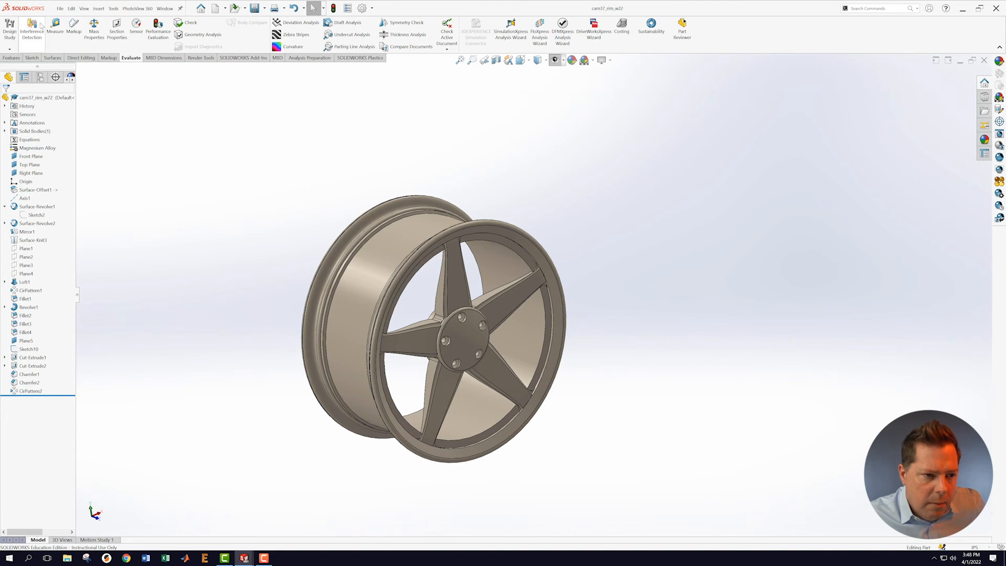
click(93, 28)
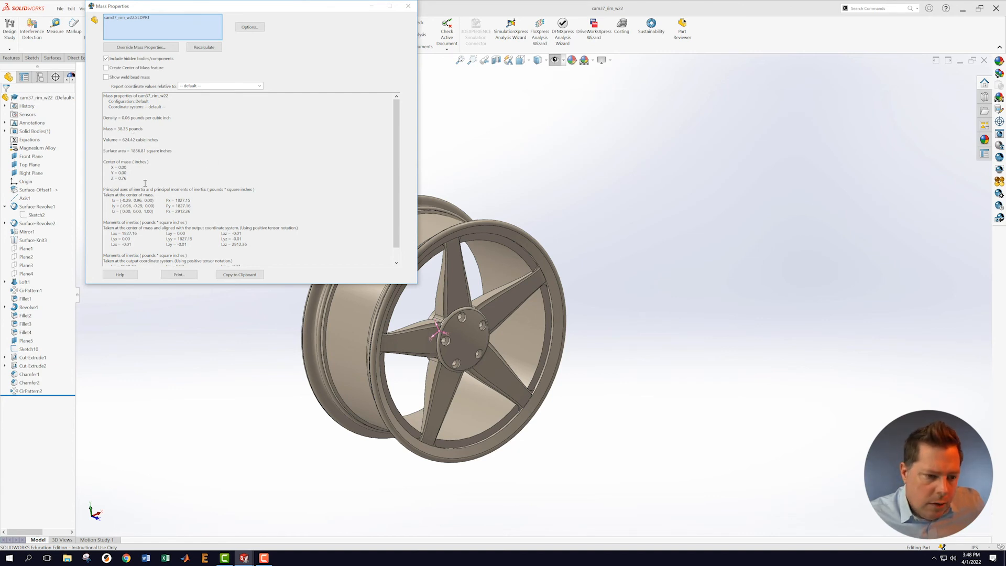
click(408, 6)
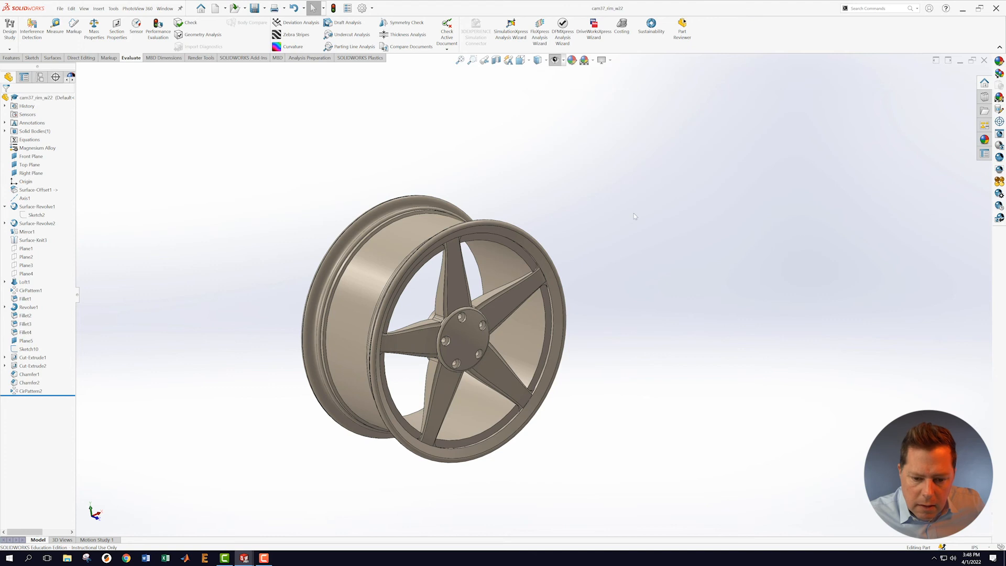
Step: Orbit and zoom around the wheel to inspect the finished five-spoke rim
middle_drag(617, 338, 592, 223)
scroll(513, 372, down, 5)
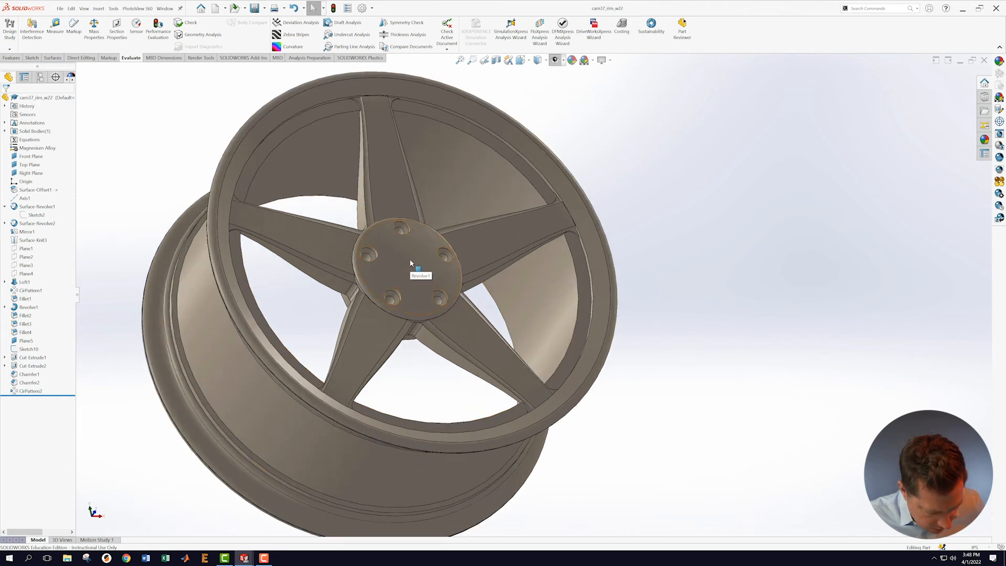
scroll(416, 293, up, 3)
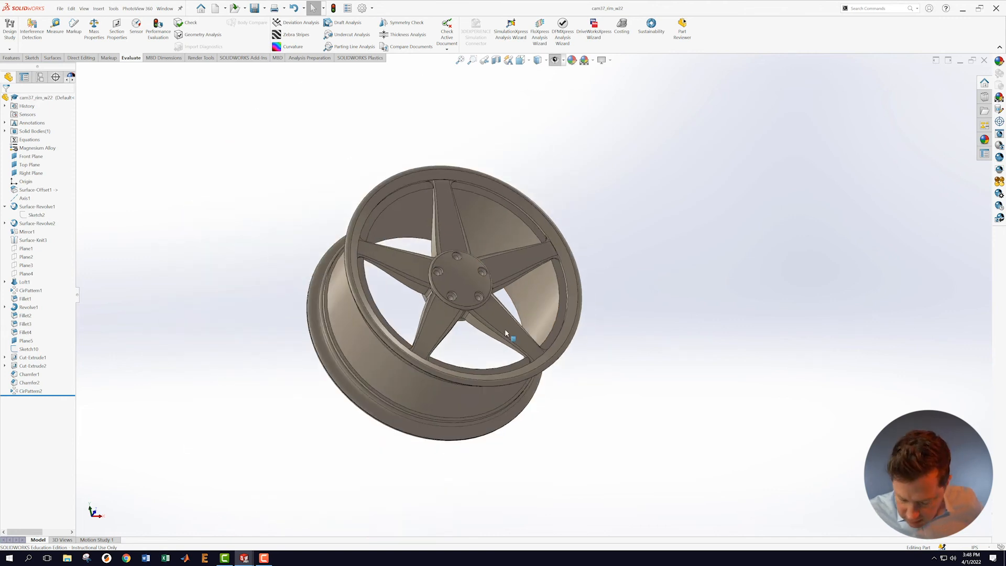
mouse_move(667, 340)
middle_down()
mouse_move(648, 321)
mouse_move(651, 333)
middle_up()
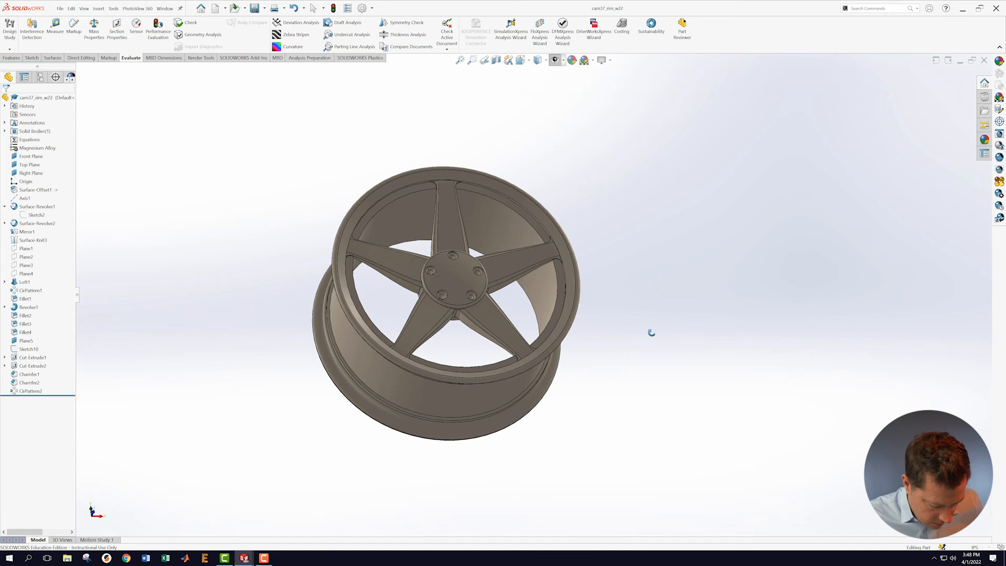
middle_drag(652, 333, 653, 337)
scroll(653, 338, up, 2)
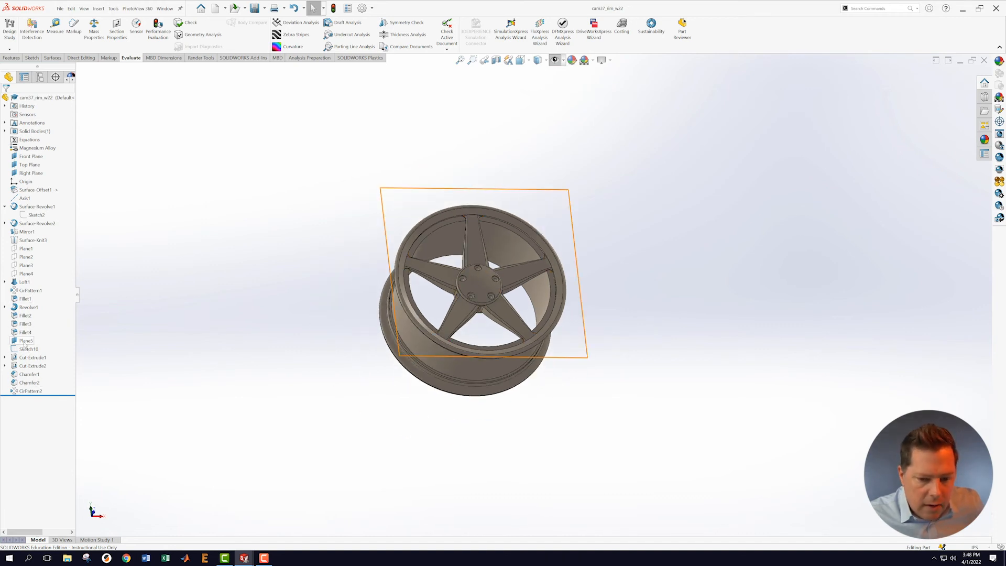
Step: Show the reference planes again and start a sketch on Plane5, viewed face-on
click(555, 61)
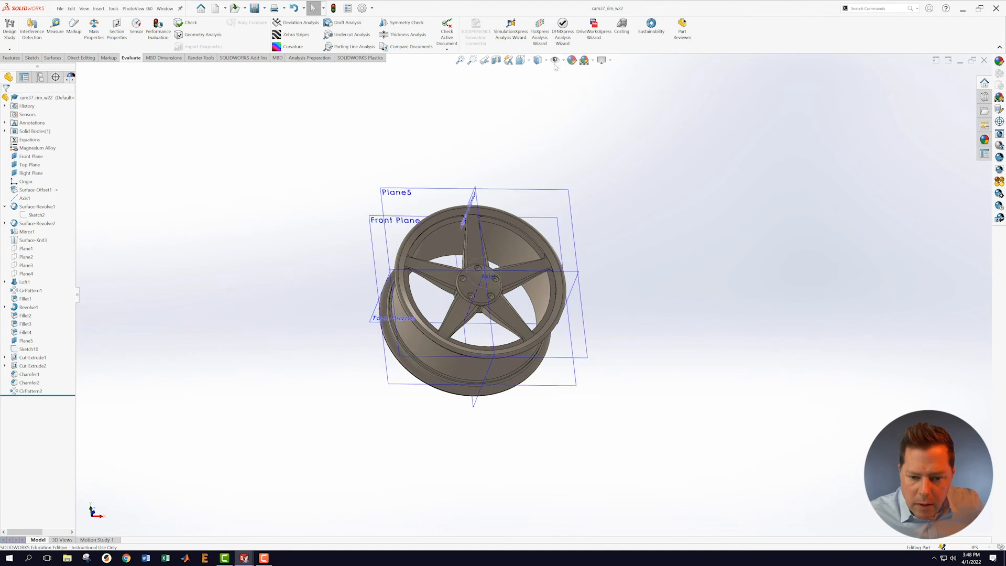
right_click(569, 191)
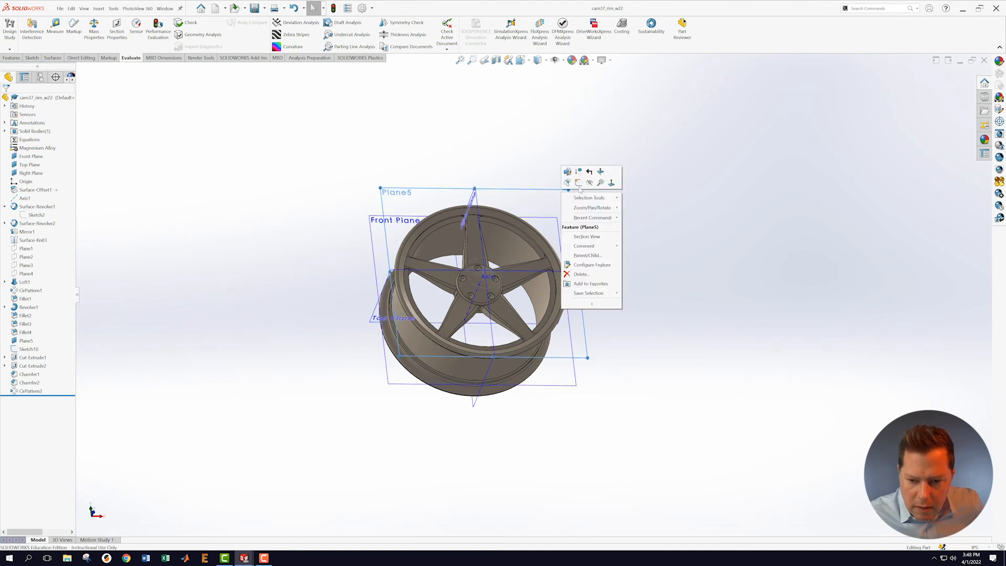
click(578, 182)
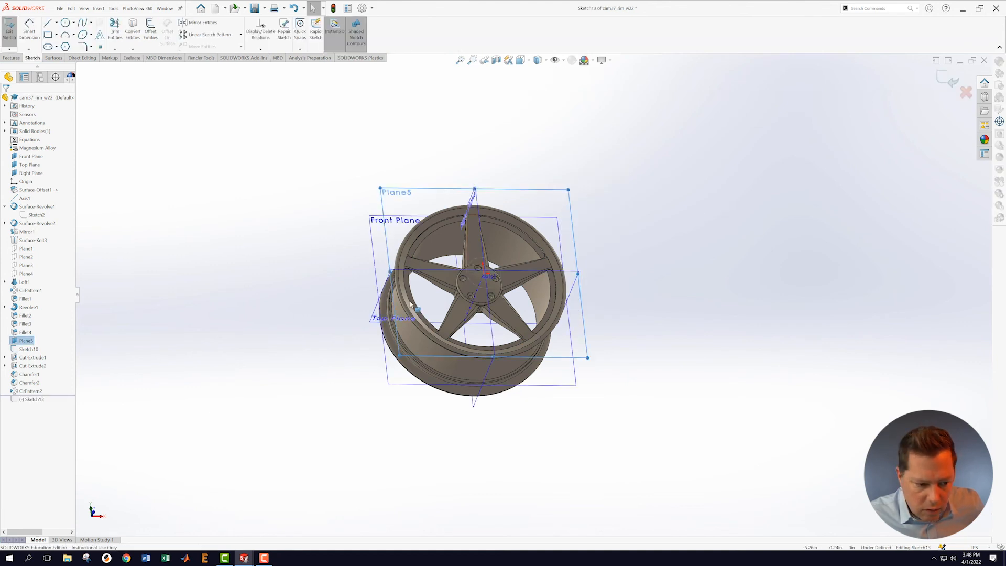
right_click(31, 399)
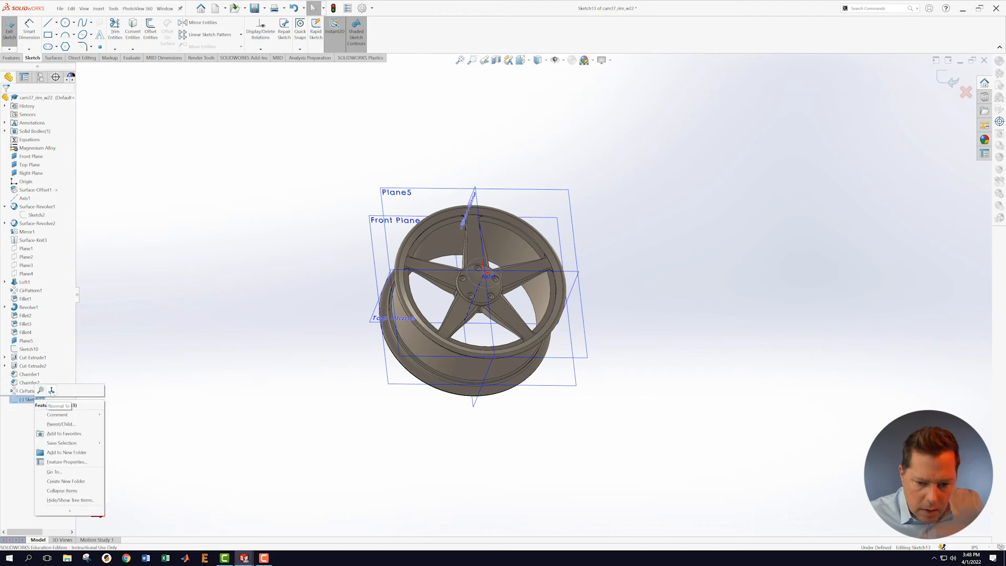
click(51, 391)
Step: Draw a circle centred on the hub, dimension it to Ø2.3, and exit the sketch
click(65, 23)
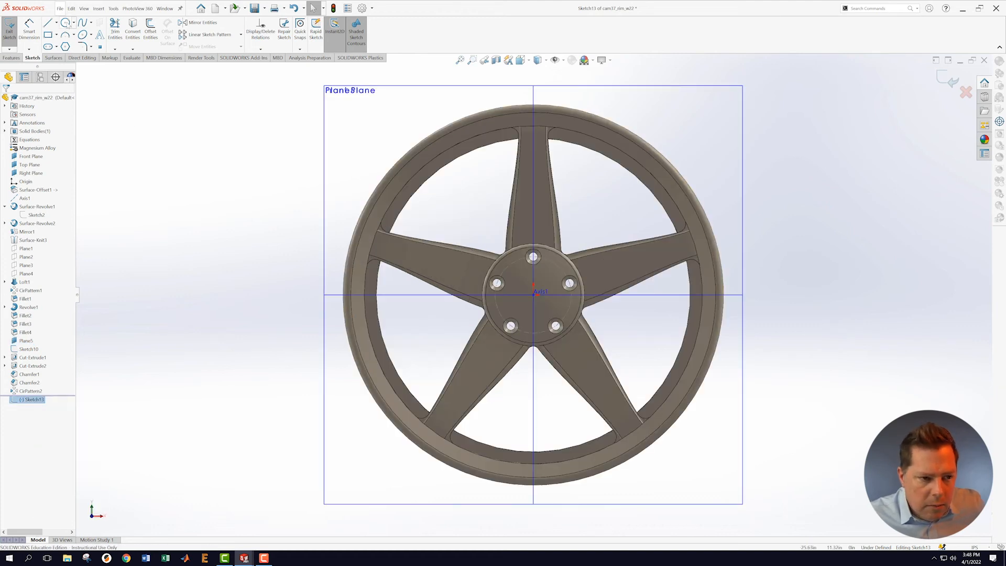
click(534, 295)
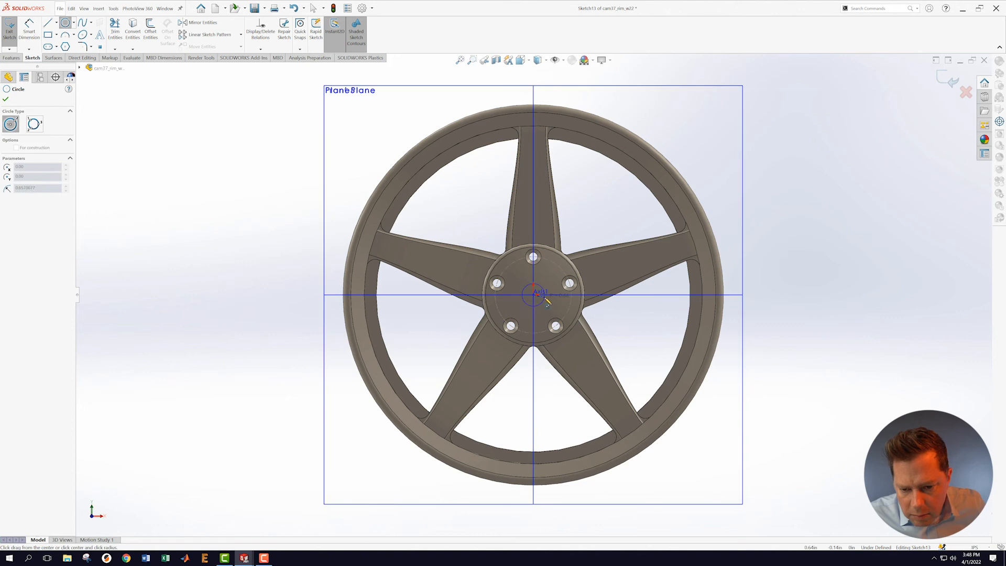
click(555, 303)
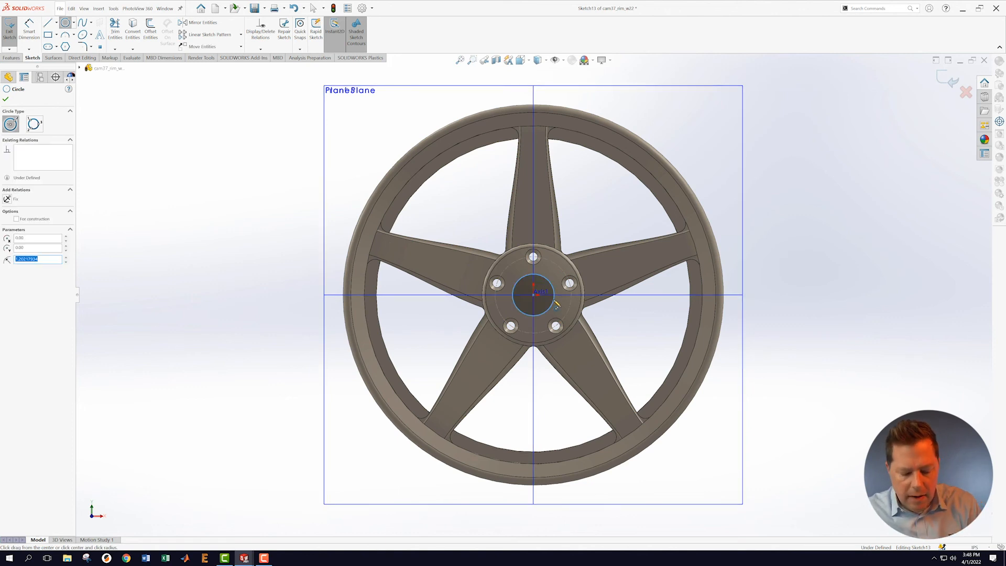
key(Escape)
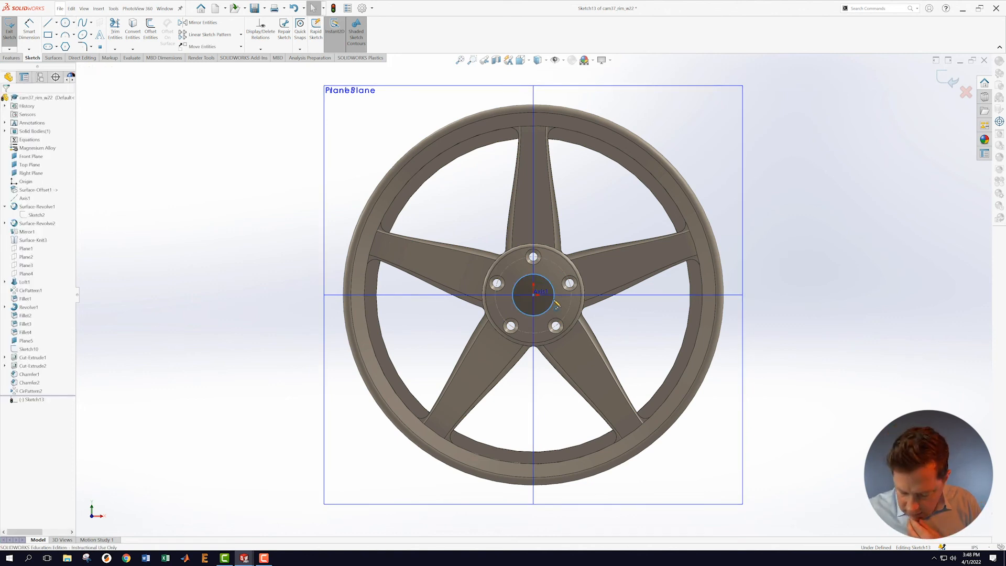
click(28, 30)
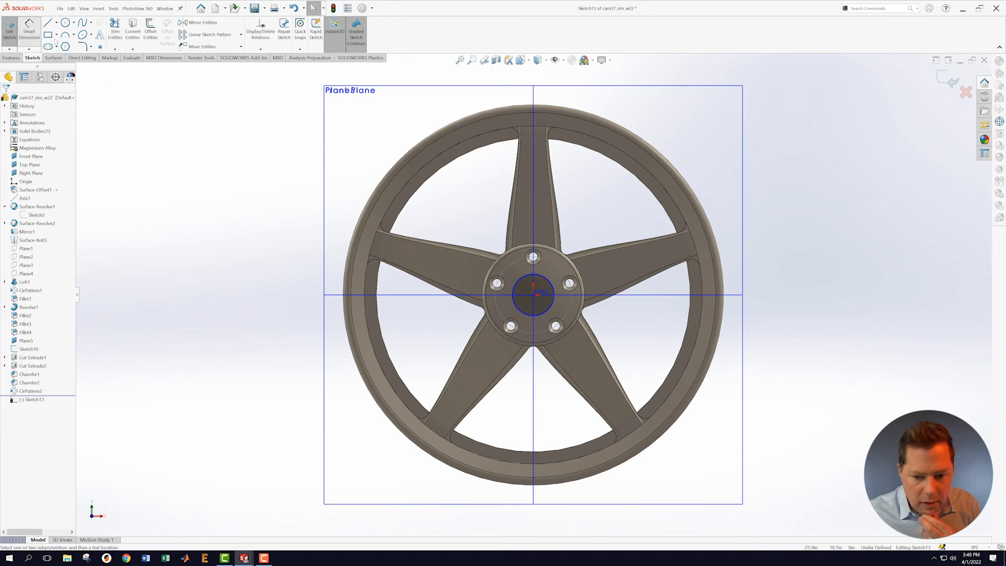
click(546, 309)
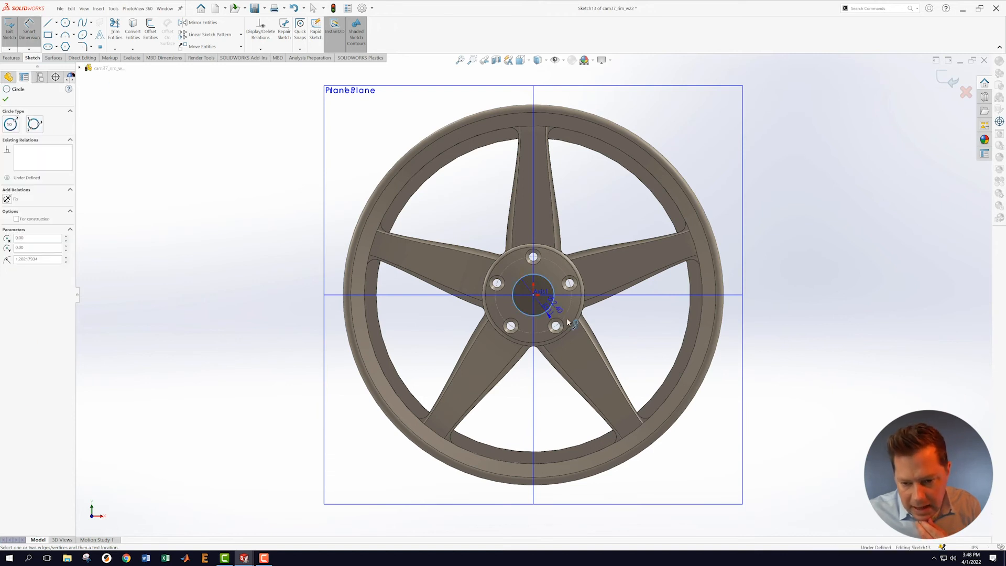
click(631, 341)
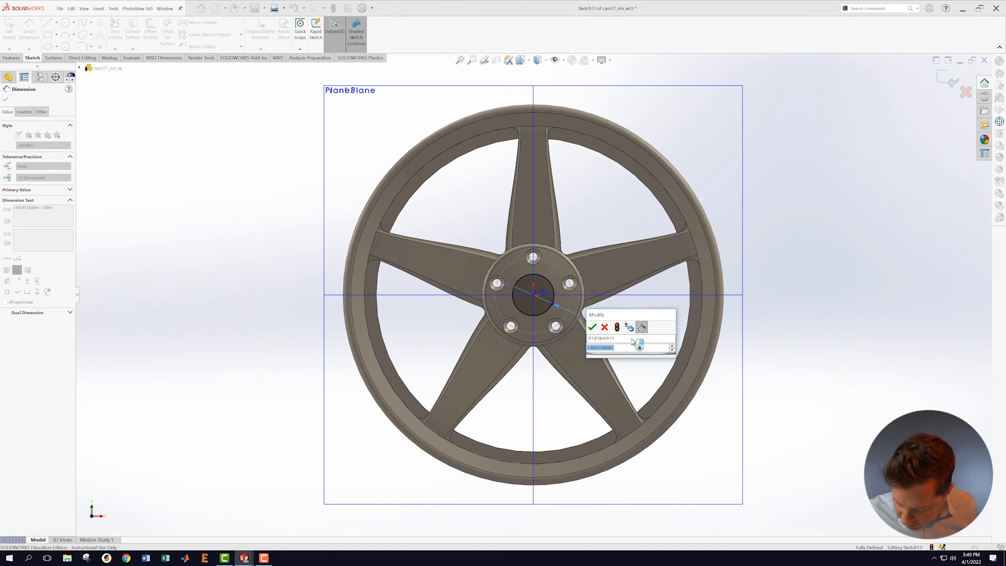
text(2.3)
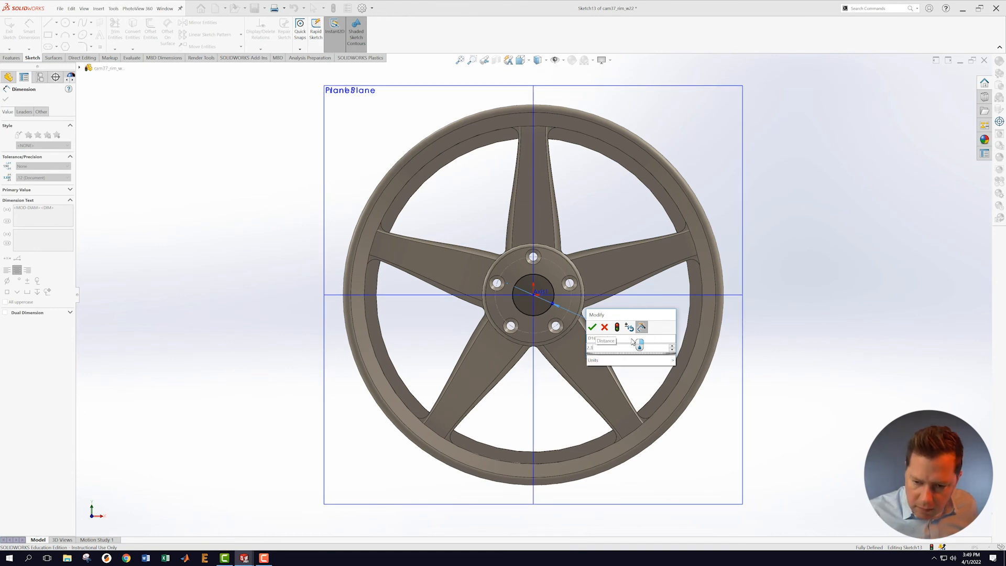
key(Return)
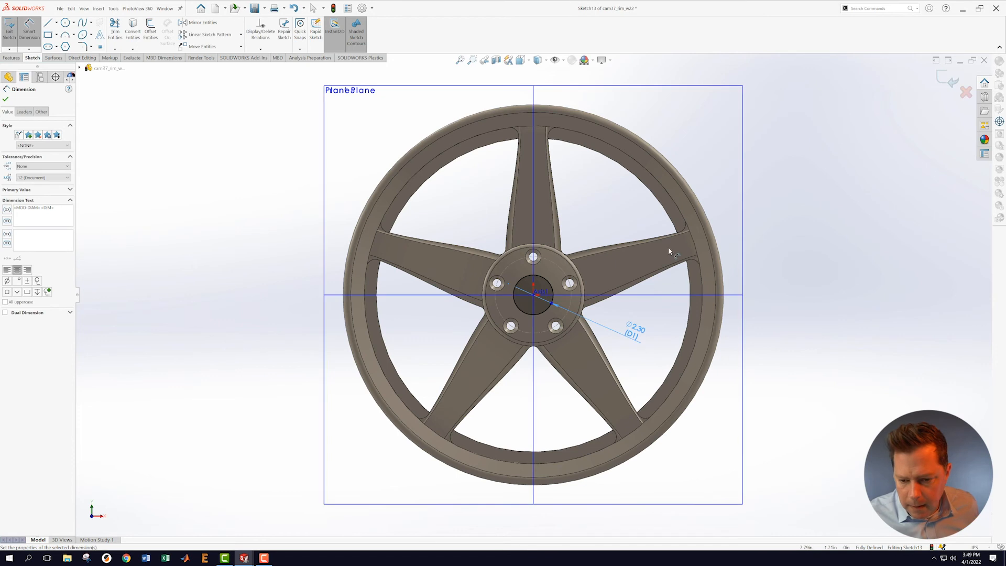
click(953, 82)
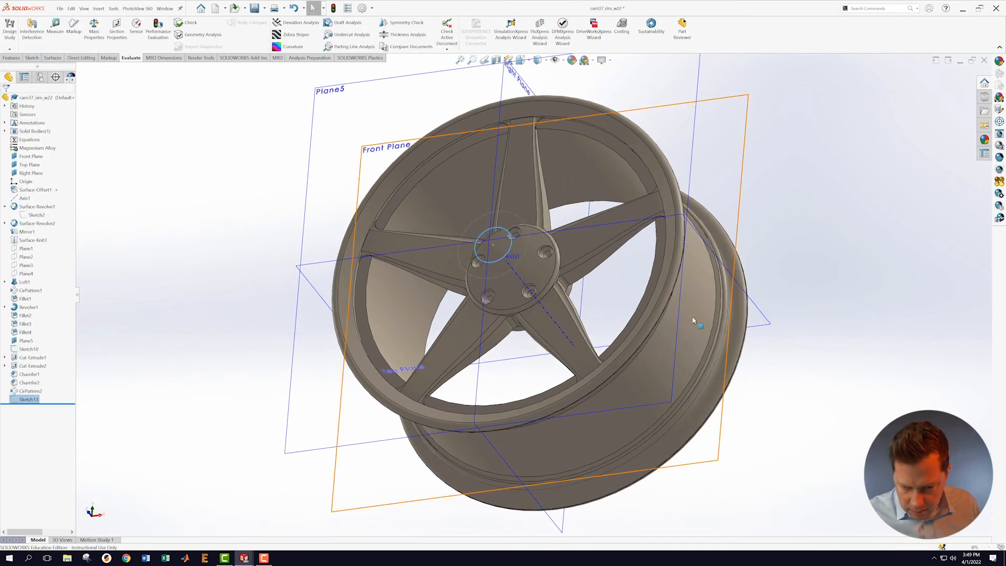
Step: Extrude-cut the Ø2.30 circle using Offset From Surface, 2.8 in from the hub's centre face
scroll(409, 318, up, 2)
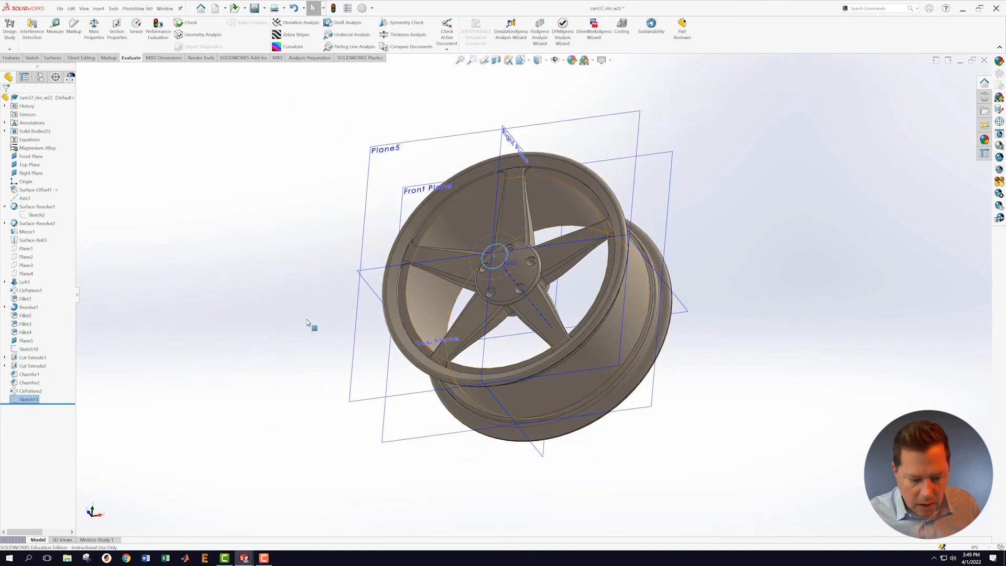
click(11, 58)
click(113, 35)
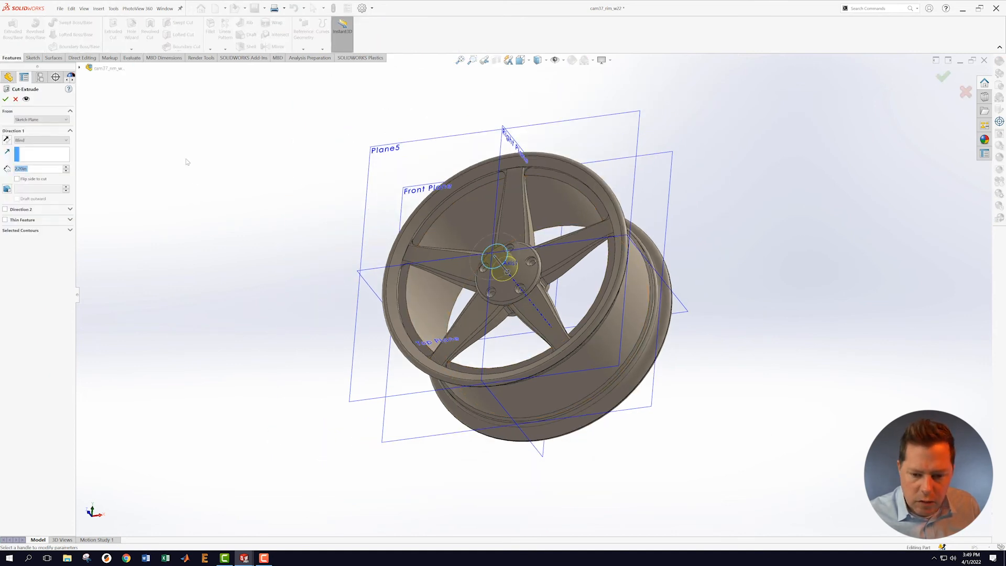
click(53, 140)
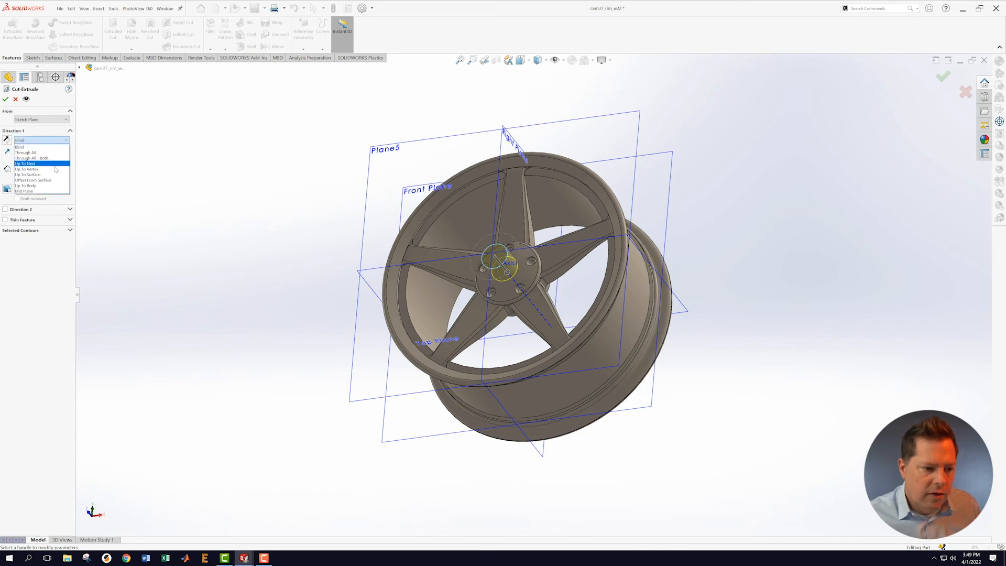
click(32, 179)
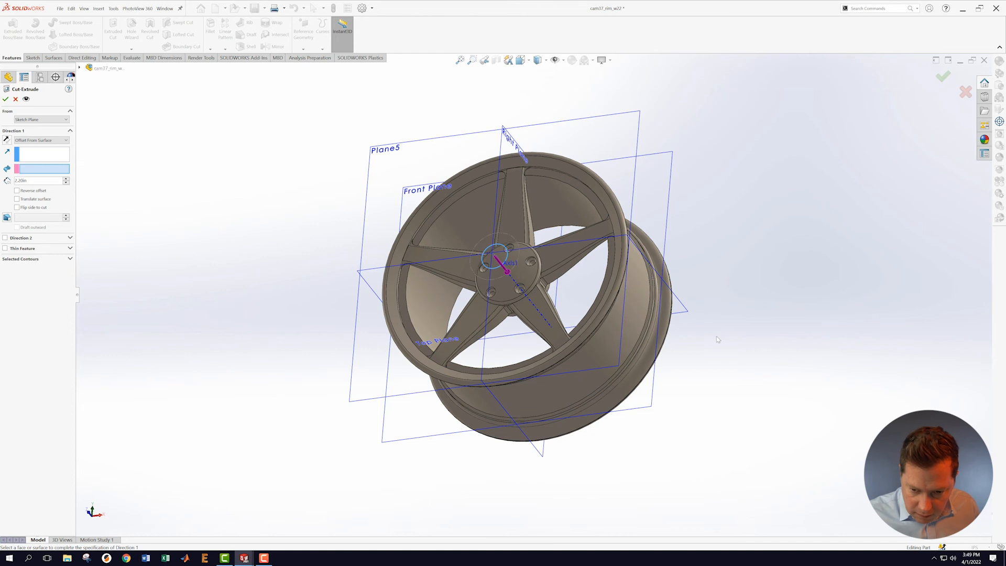
middle_drag(751, 347, 613, 264)
scroll(545, 324, down, 2)
click(507, 286)
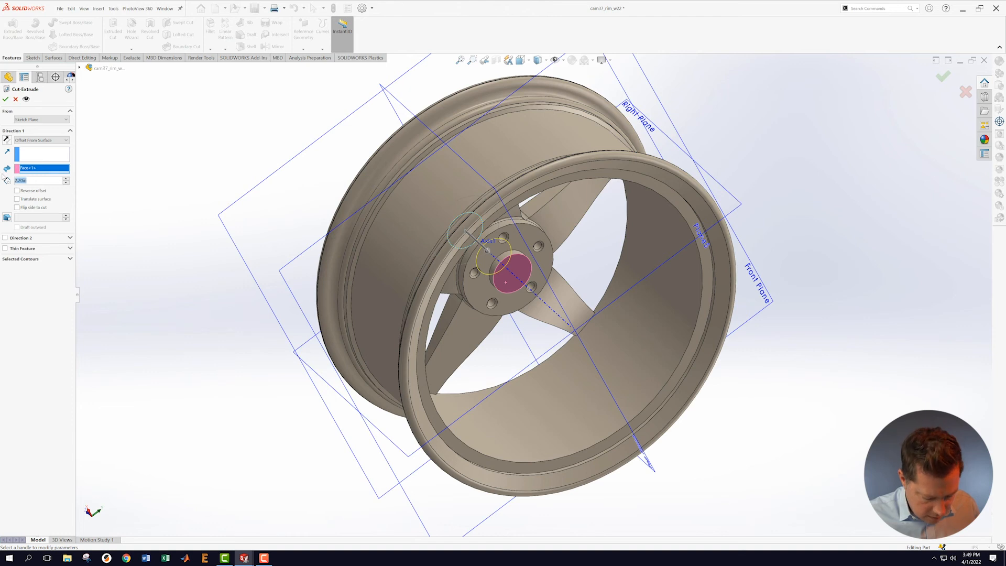
text(2.8)
key(Return)
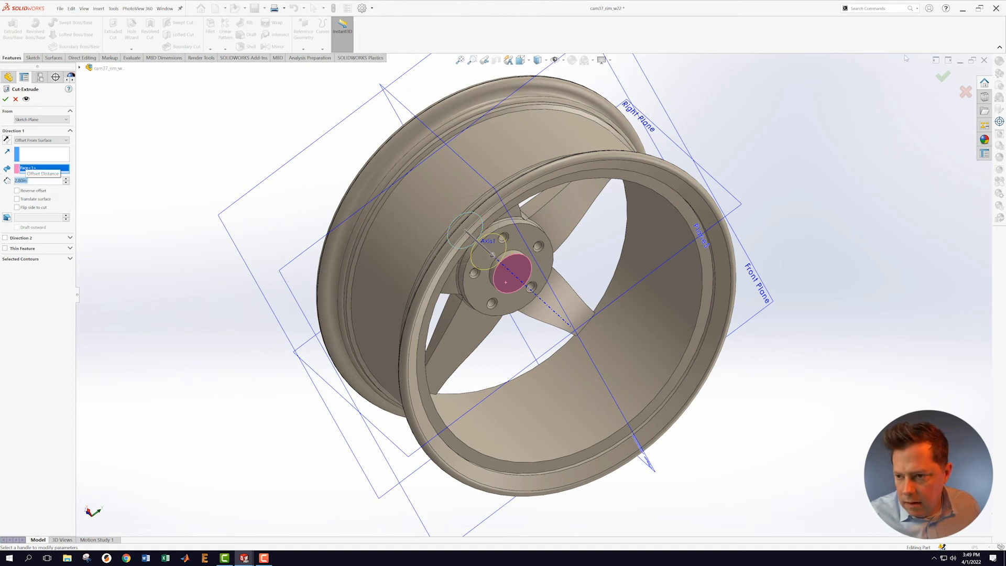
click(944, 76)
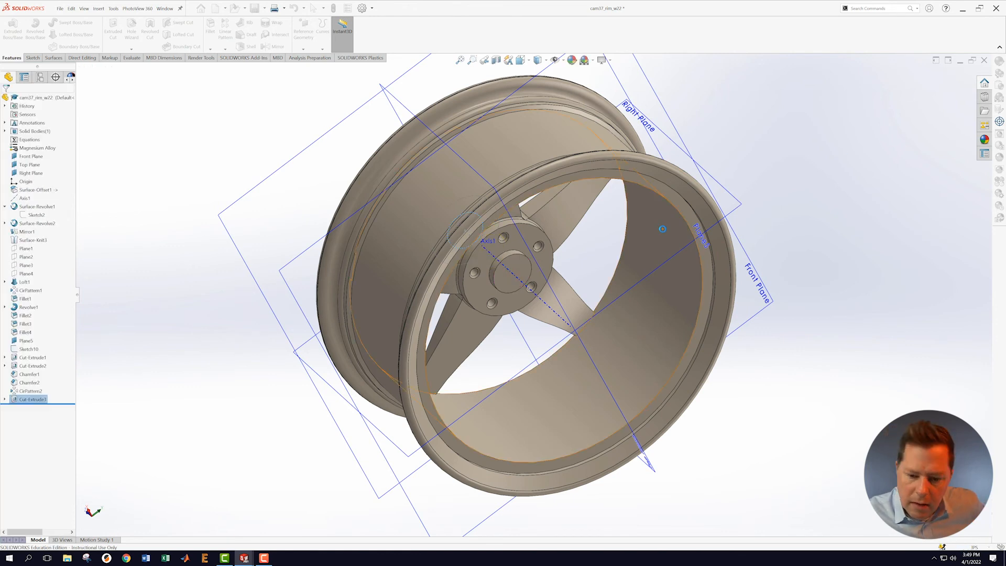
Step: Save the wheel part with its new centre bore
scroll(661, 227, up, 3)
middle_drag(654, 210, 757, 314)
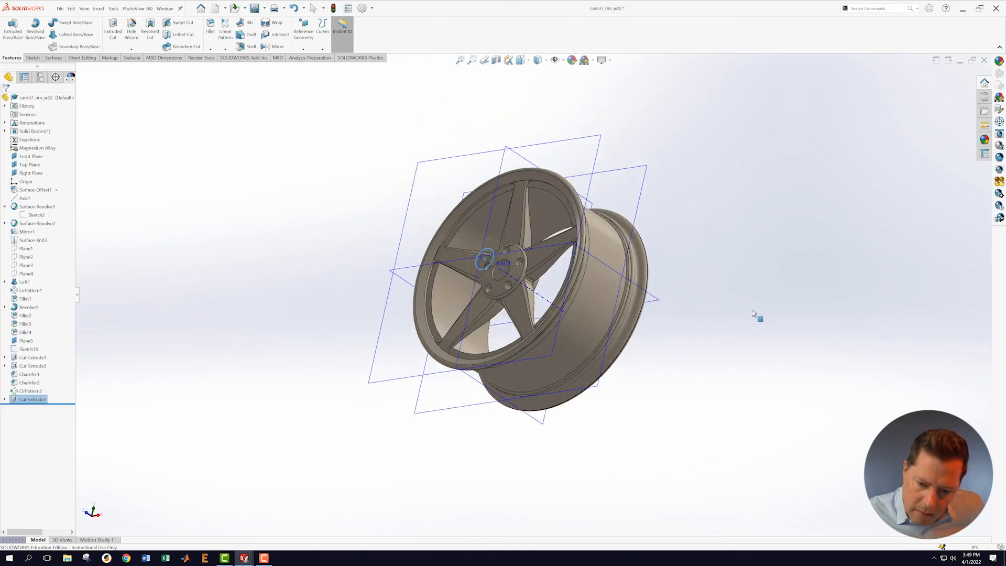
click(59, 9)
click(79, 95)
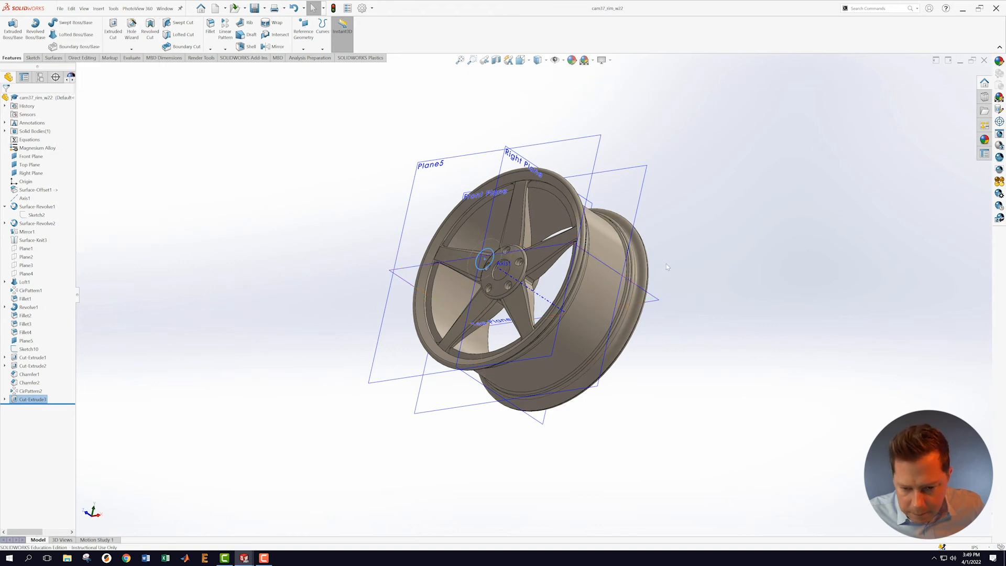
Step: Review the part's mass, volume and inertia in the Mass Properties report
scroll(665, 263, up, 2)
click(662, 248)
middle_drag(635, 253, 634, 289)
scroll(634, 288, down, 3)
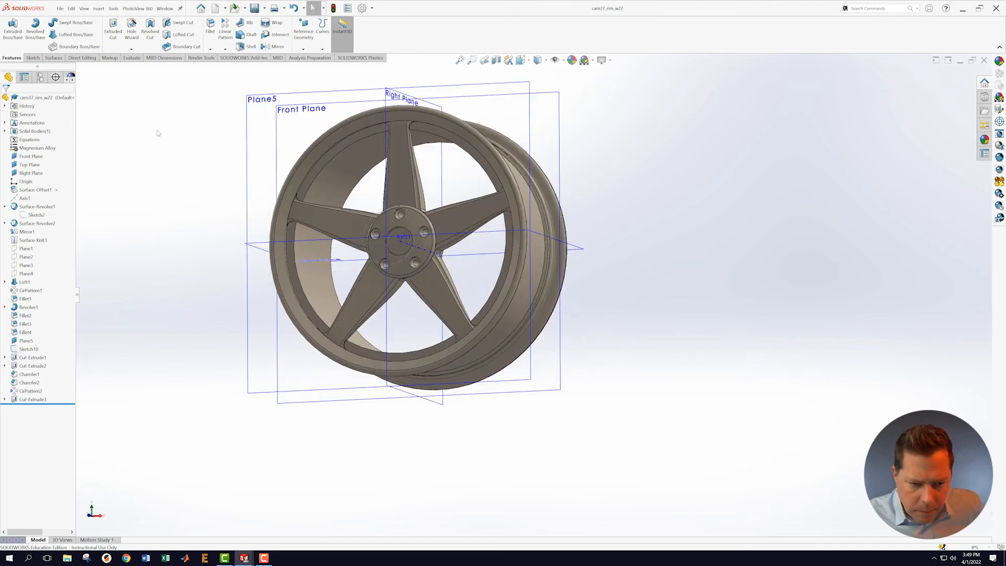
click(131, 57)
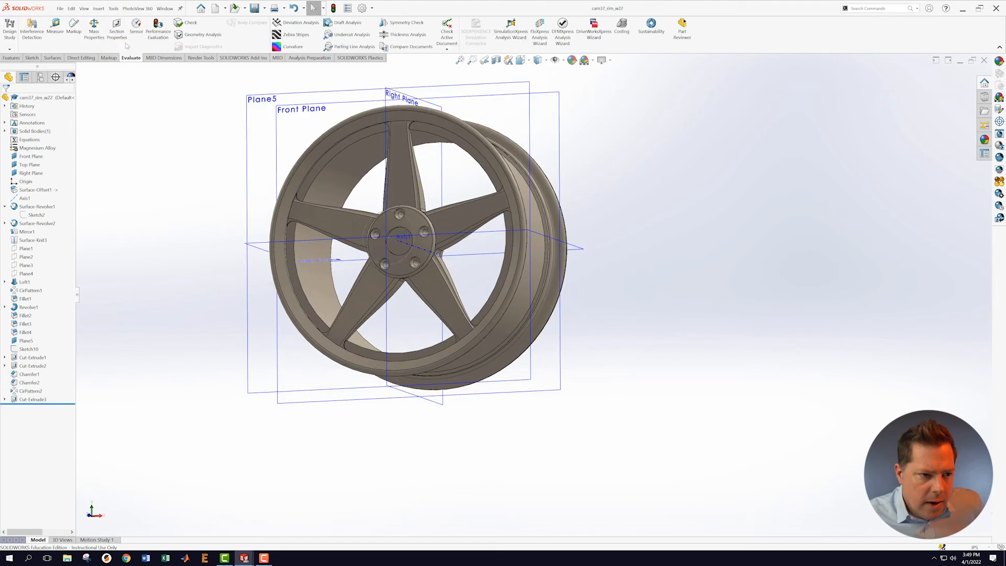
click(95, 27)
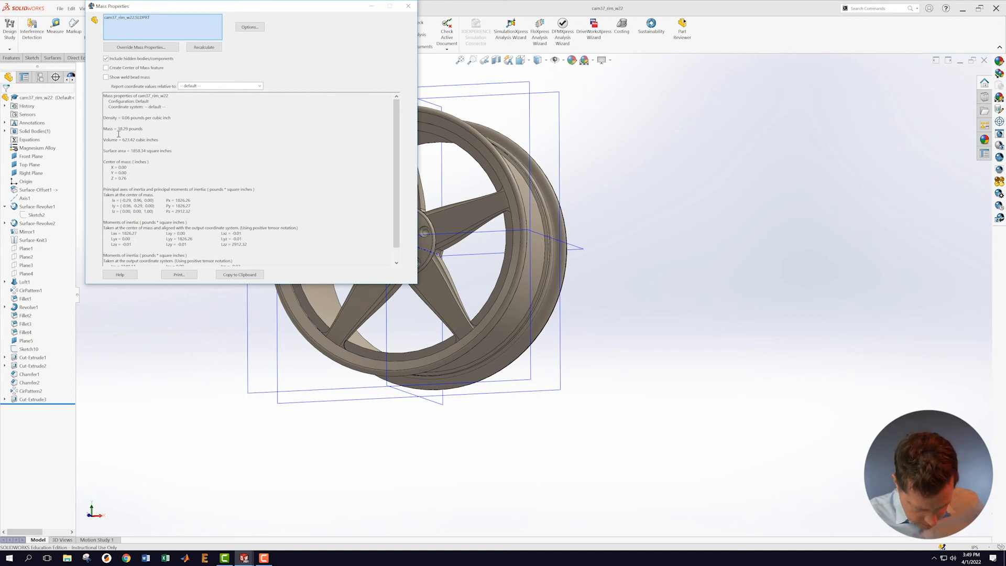
click(408, 6)
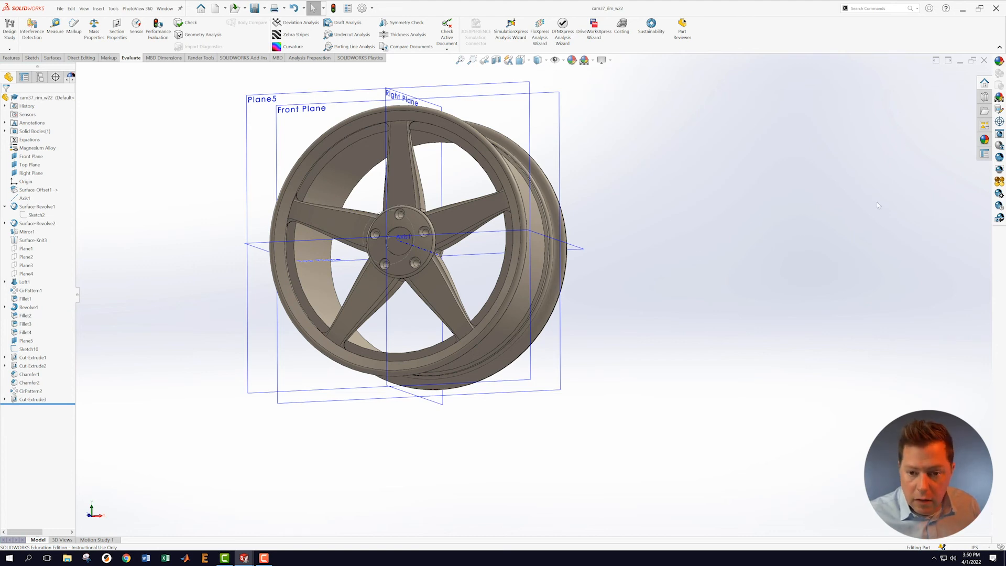
Step: Create a Section View of the wheel cut along the Right Plane
click(390, 97)
click(496, 60)
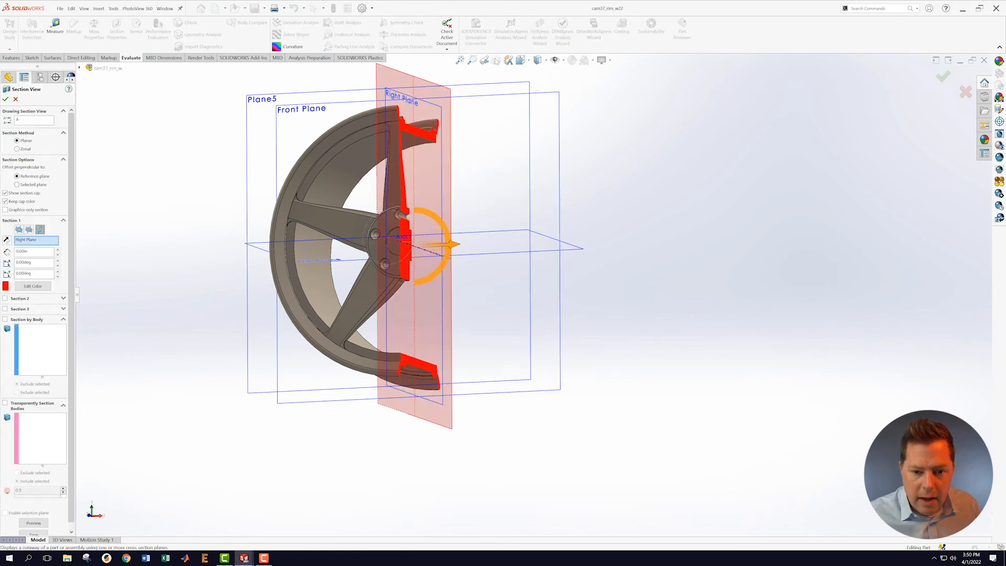
click(944, 79)
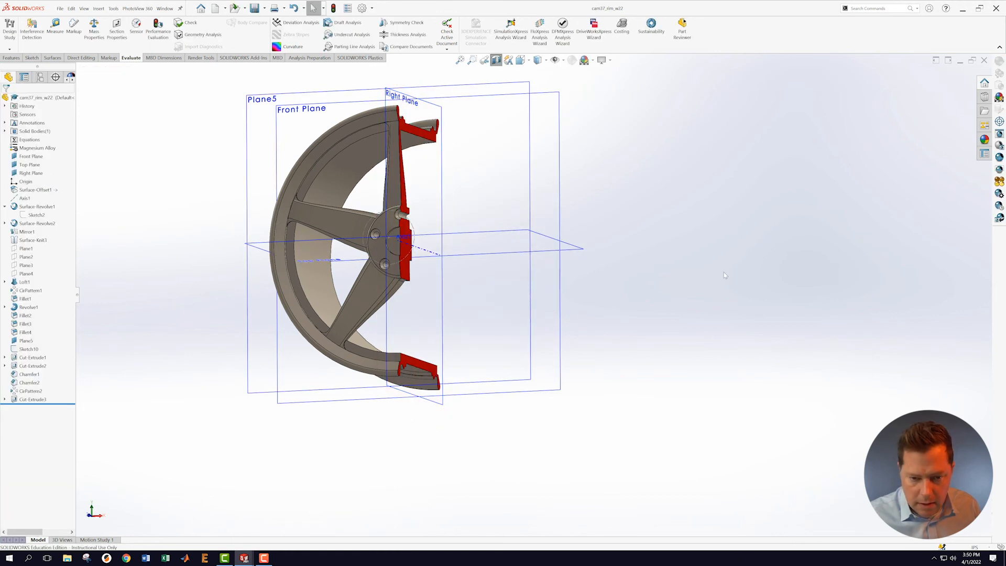
middle_drag(668, 205, 600, 251)
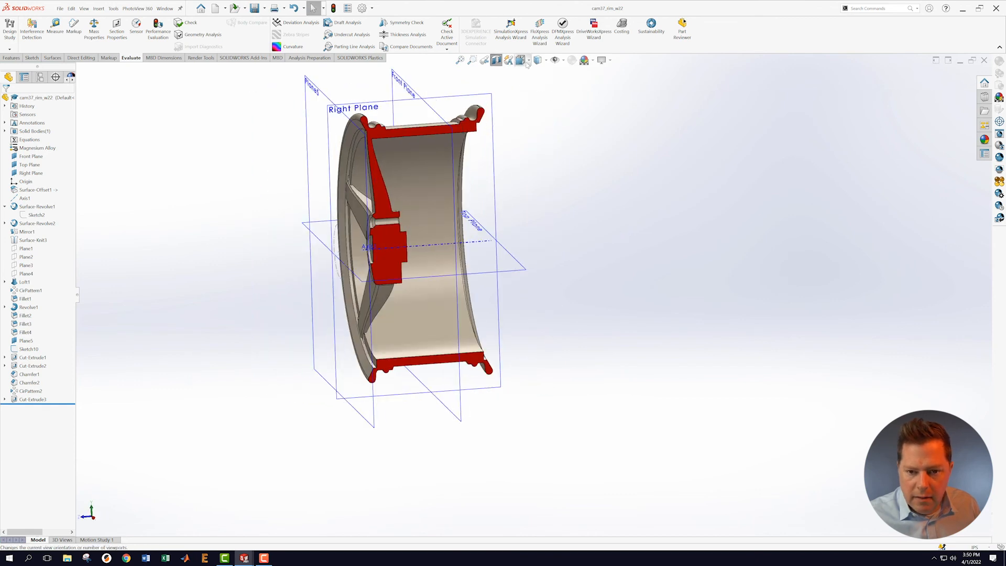
Step: View the sectioned rim from the Right, zoom to fit, then orbit to an angled view
click(520, 60)
click(417, 361)
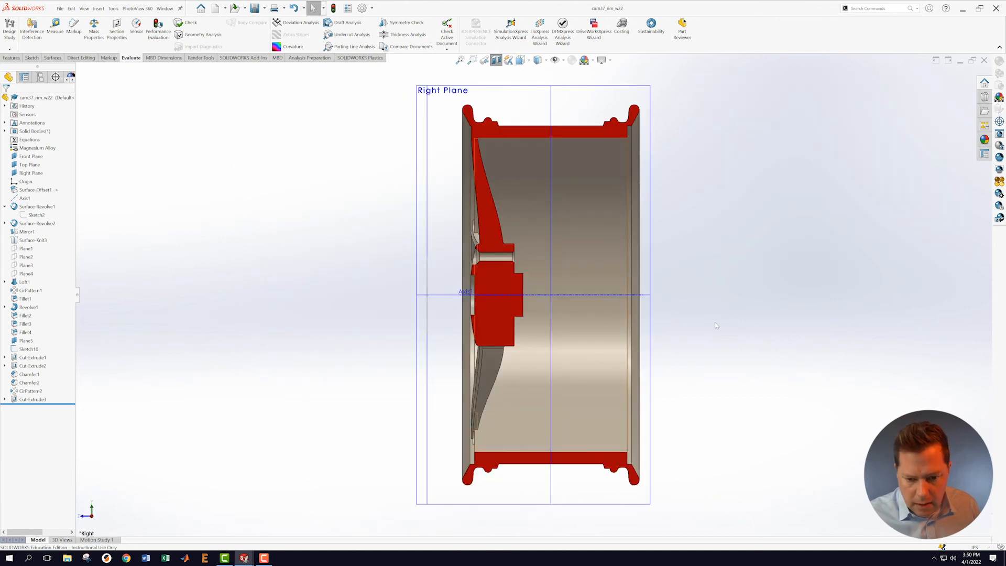
scroll(742, 413, down, 3)
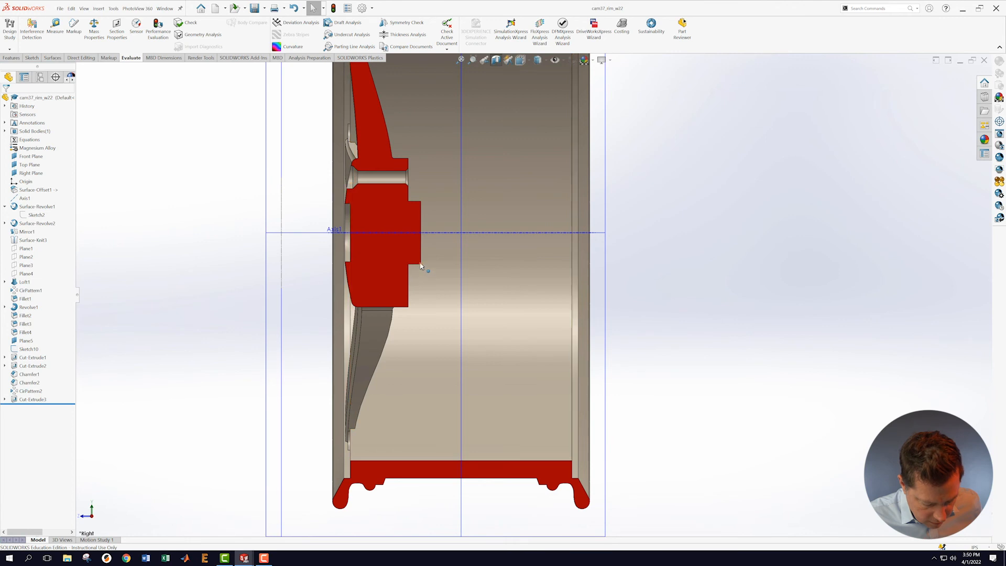
key(f)
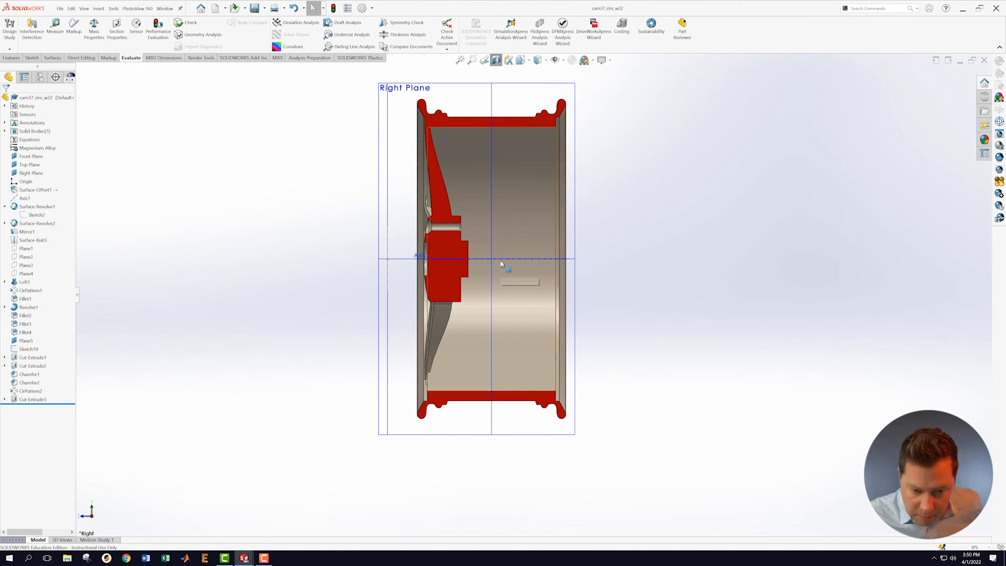
middle_drag(518, 285, 463, 190)
scroll(509, 302, down, 4)
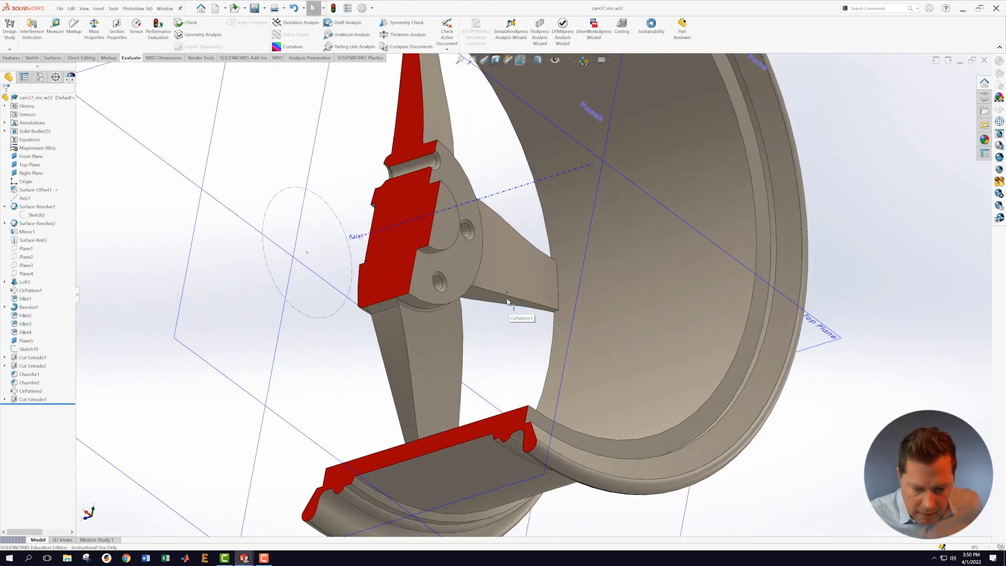
Step: Add a fillet to the hub's centre-bore edge after clearing the previously selected fillet edges
click(11, 59)
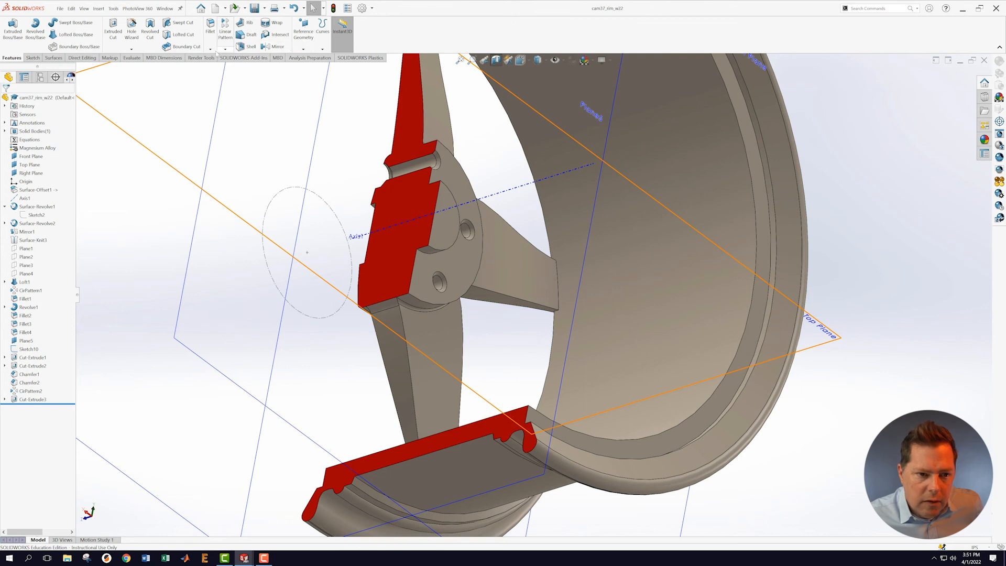
click(210, 49)
click(221, 58)
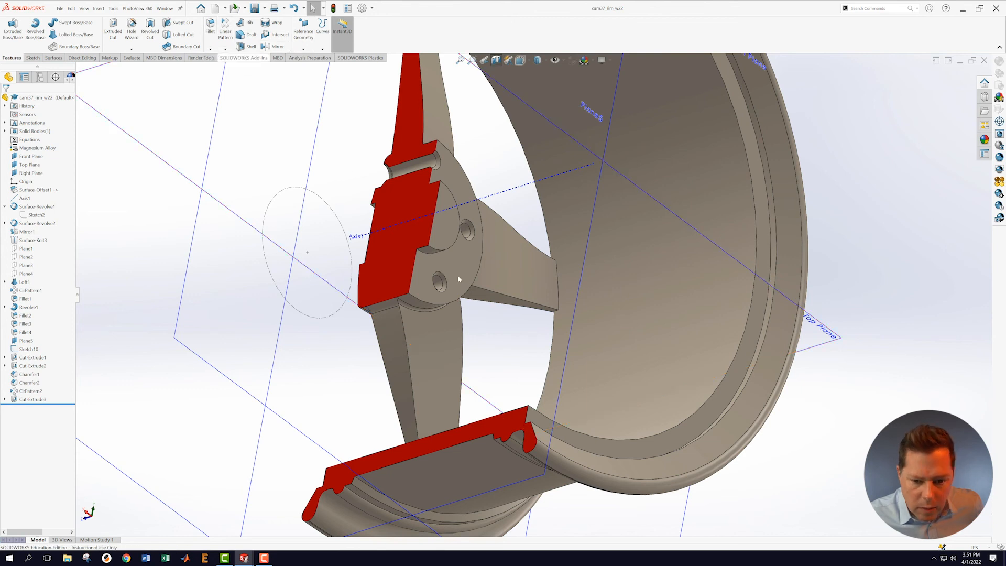
scroll(419, 251, down, 3)
click(412, 245)
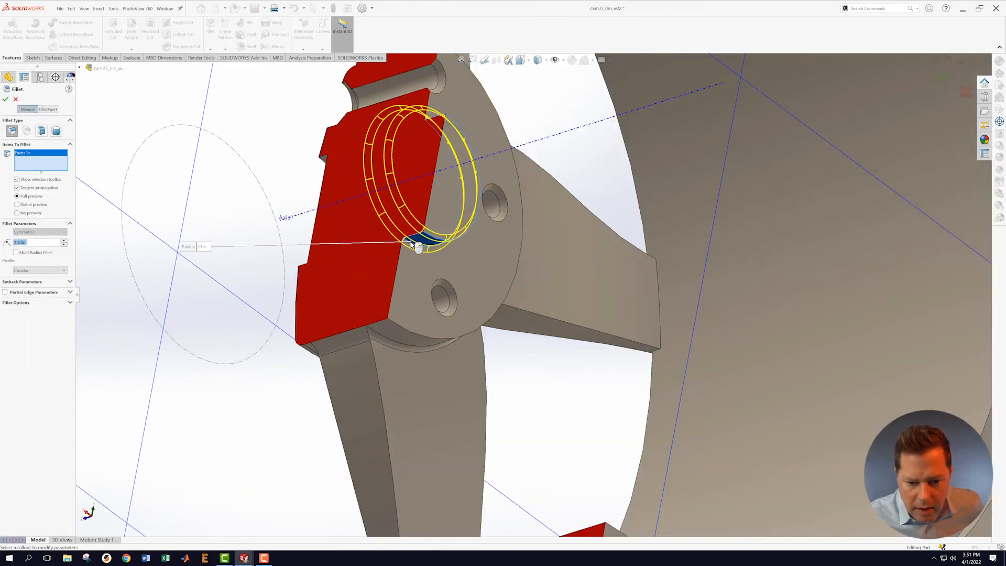
right_click(35, 167)
click(59, 169)
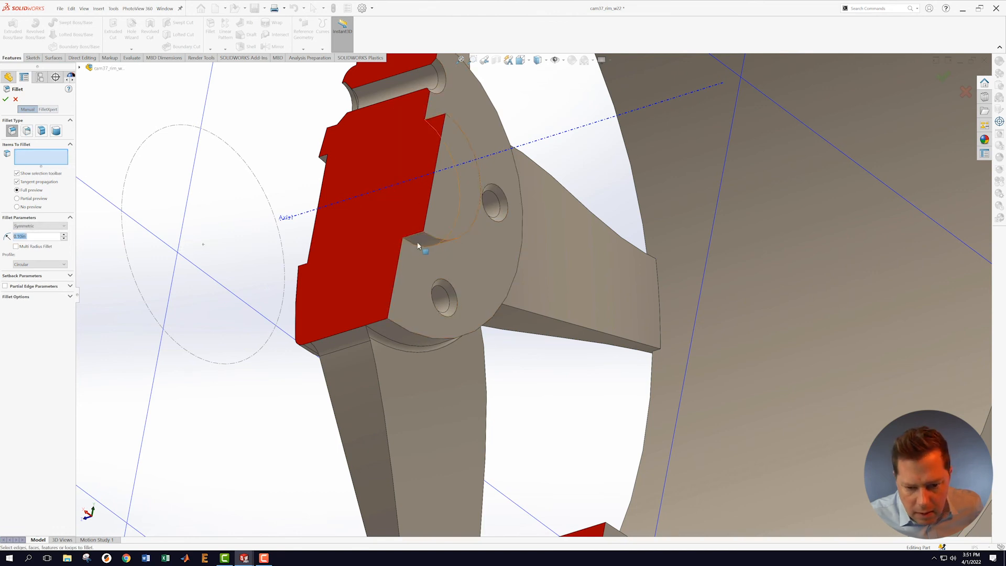
click(413, 247)
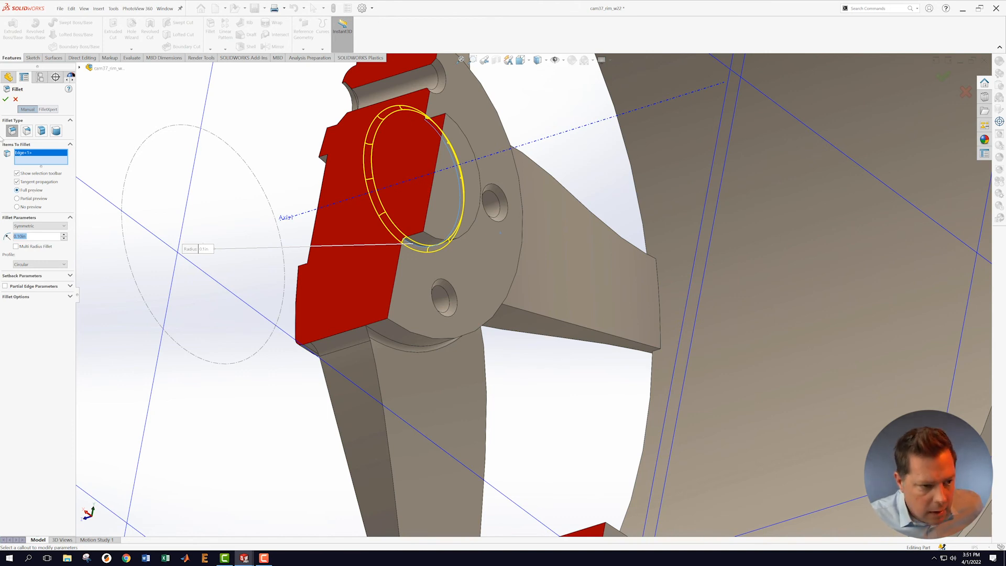
click(6, 99)
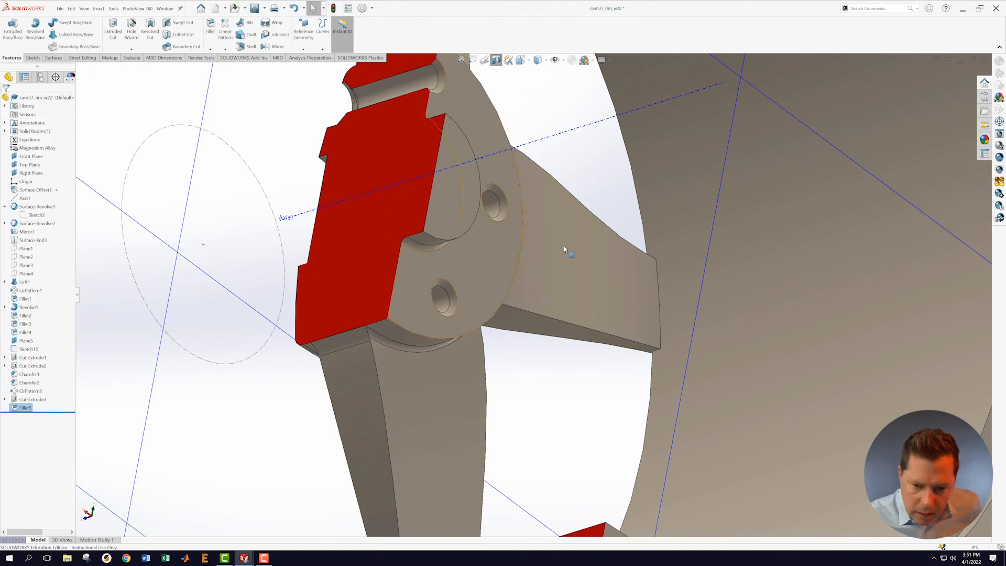
scroll(582, 237, up, 3)
middle_drag(582, 237, 574, 258)
scroll(482, 289, up, 2)
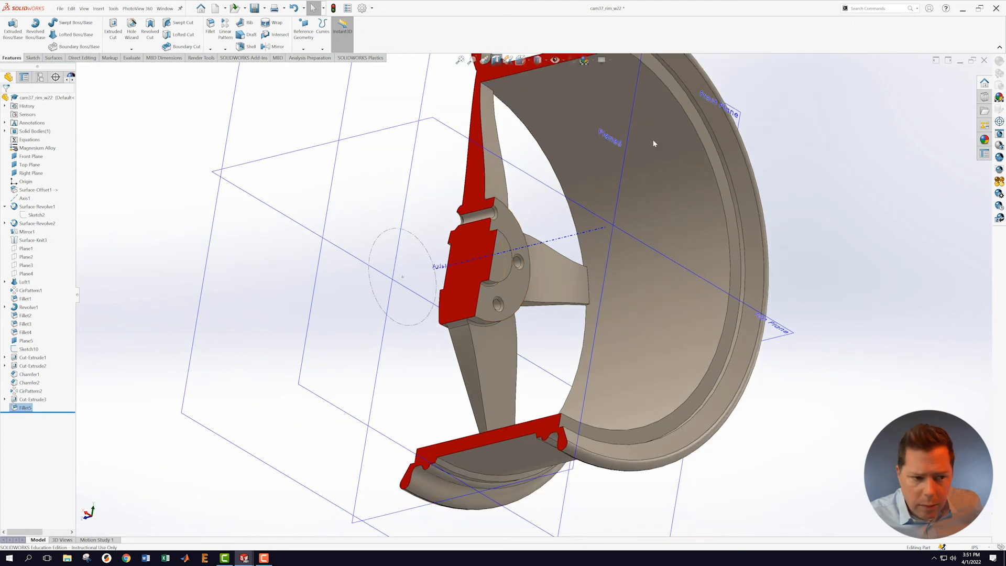
Step: Orbit the section, then set the Right view orientation and zoom in on the hub profile
middle_drag(127, 157, 266, 264)
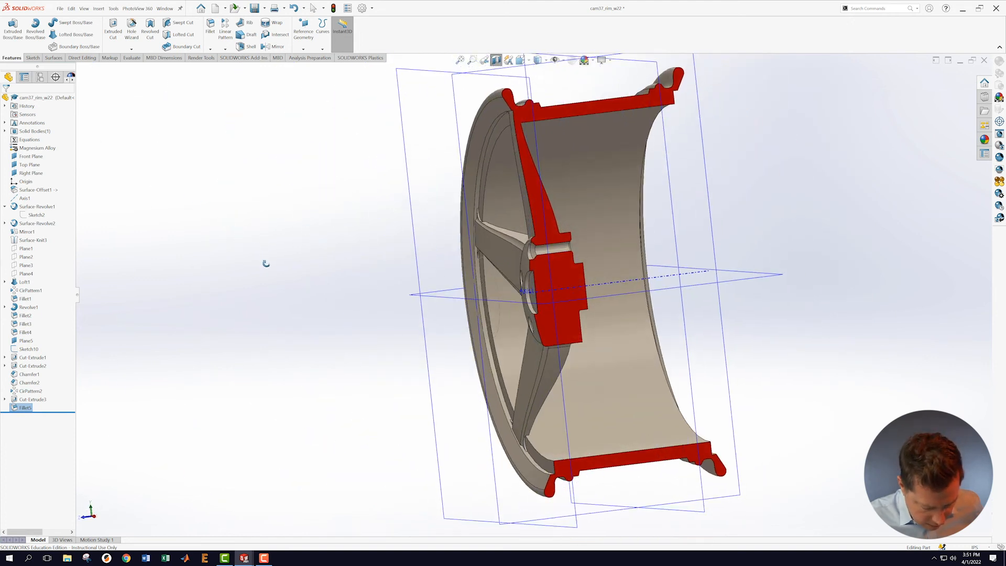
middle_drag(266, 263, 243, 239)
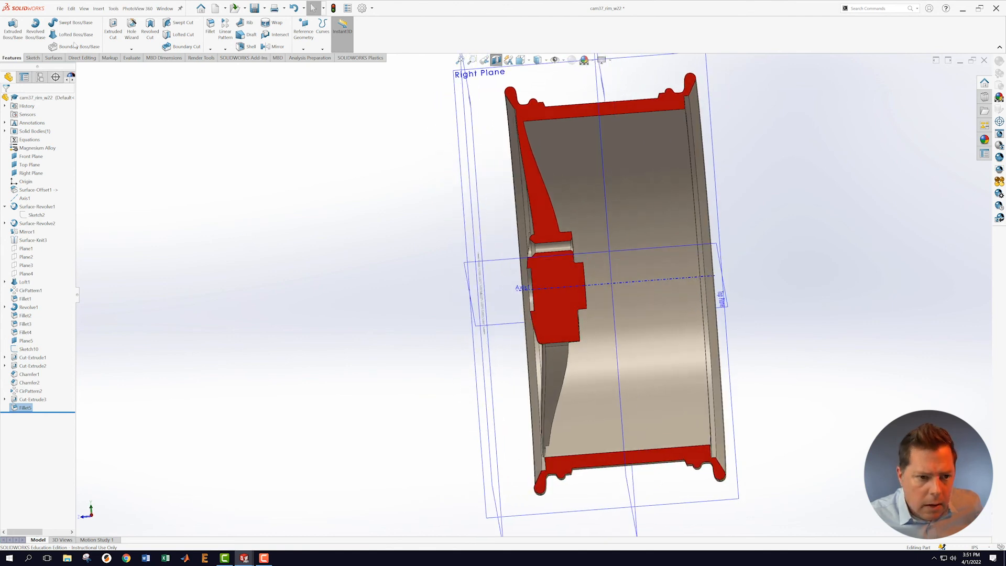
click(521, 59)
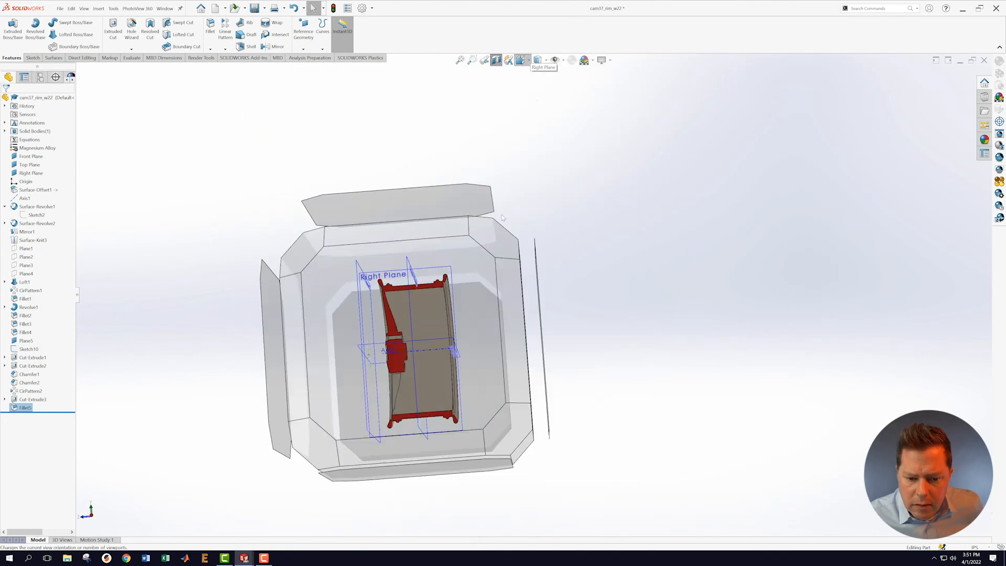
click(433, 300)
scroll(516, 352, down, 5)
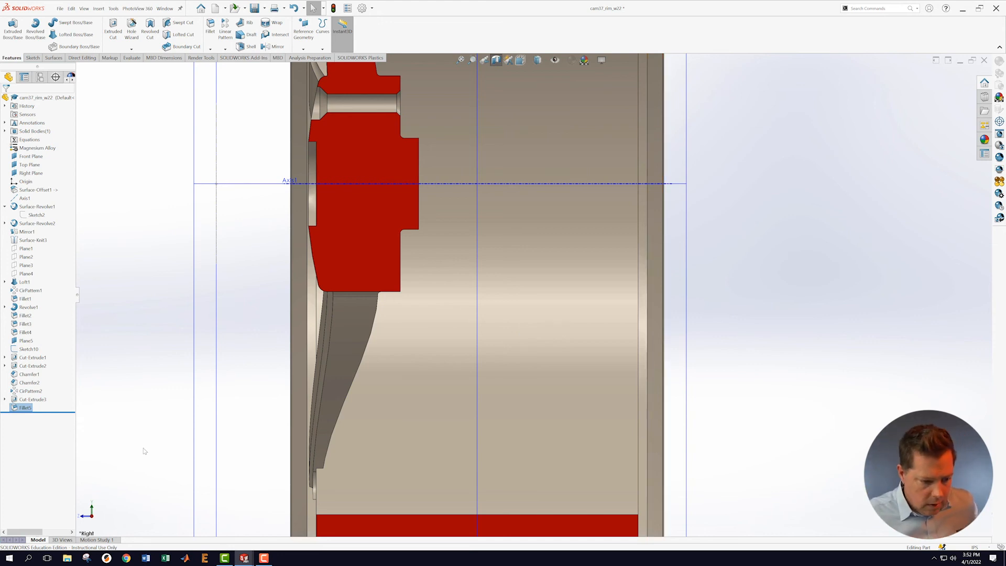
Step: Reopen Cut-Extrude3 to confirm its 2.80 in centre-bore depth
right_click(29, 400)
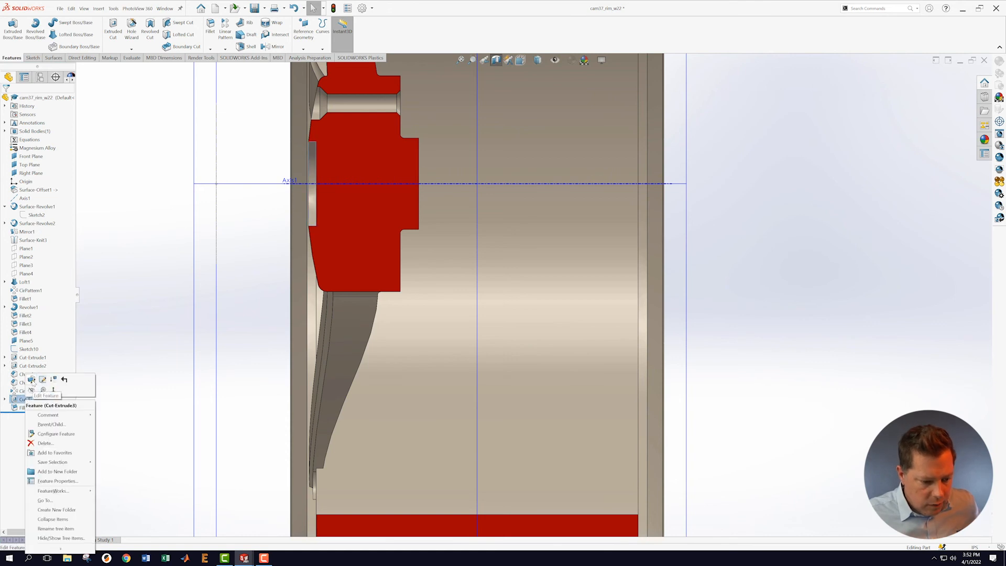
click(32, 379)
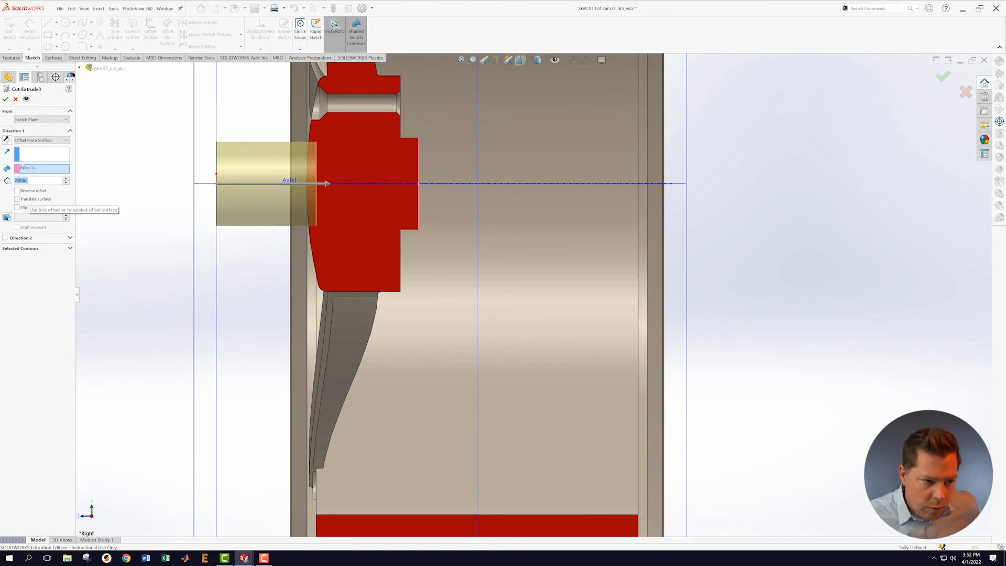
click(6, 99)
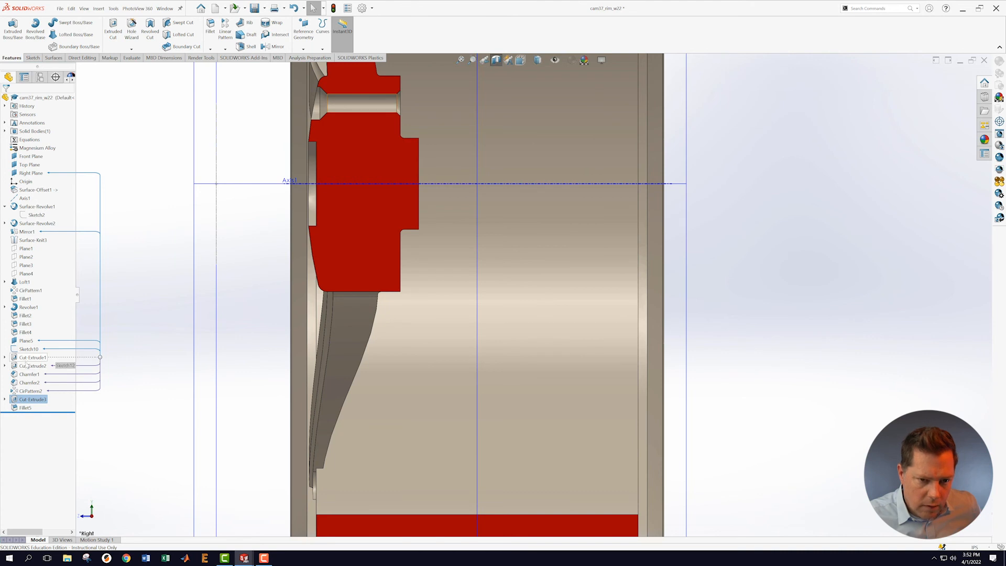
Step: Reopen Cut-Extrude2 to confirm its 2.20 in lug-hole cut depth
right_click(27, 367)
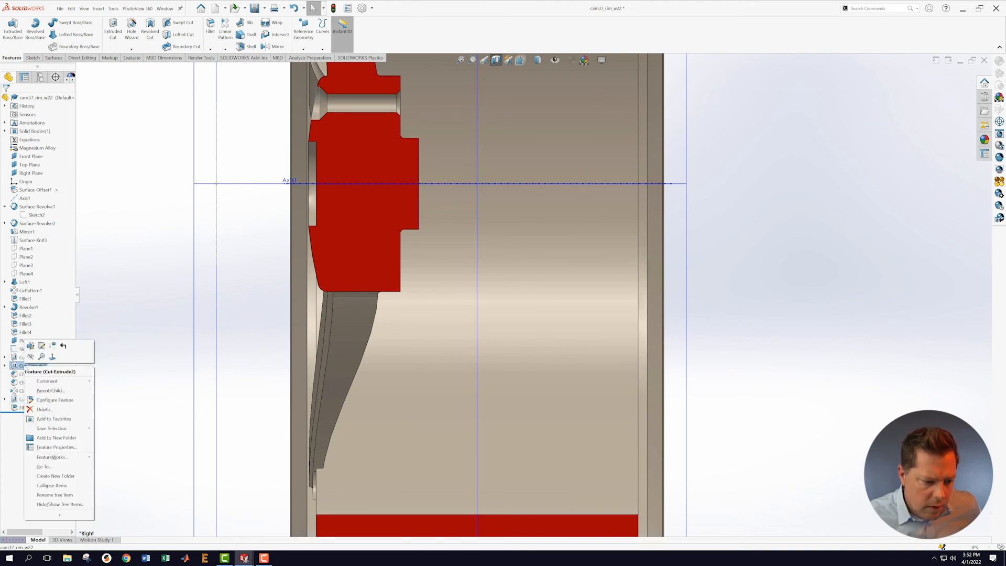
click(29, 349)
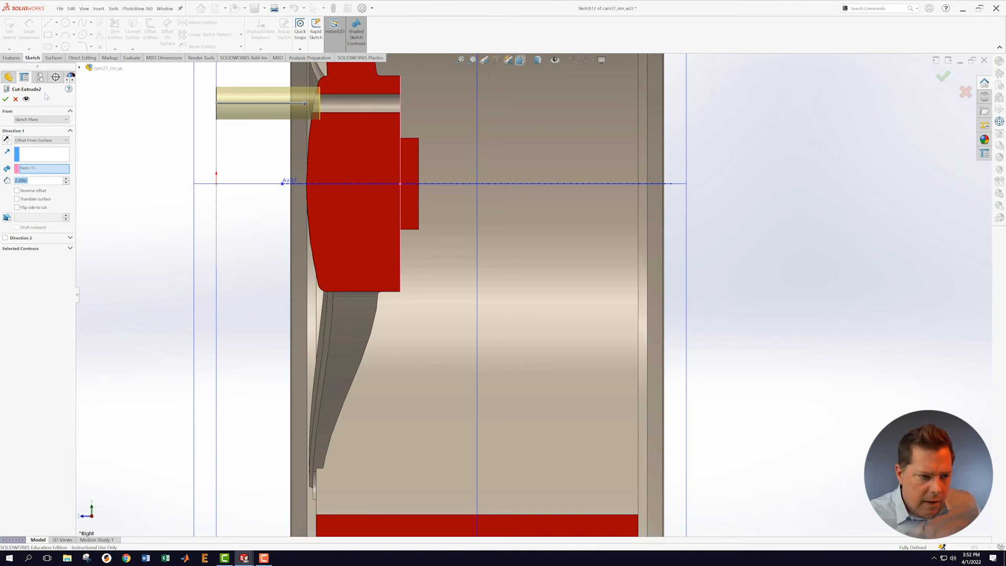
click(5, 99)
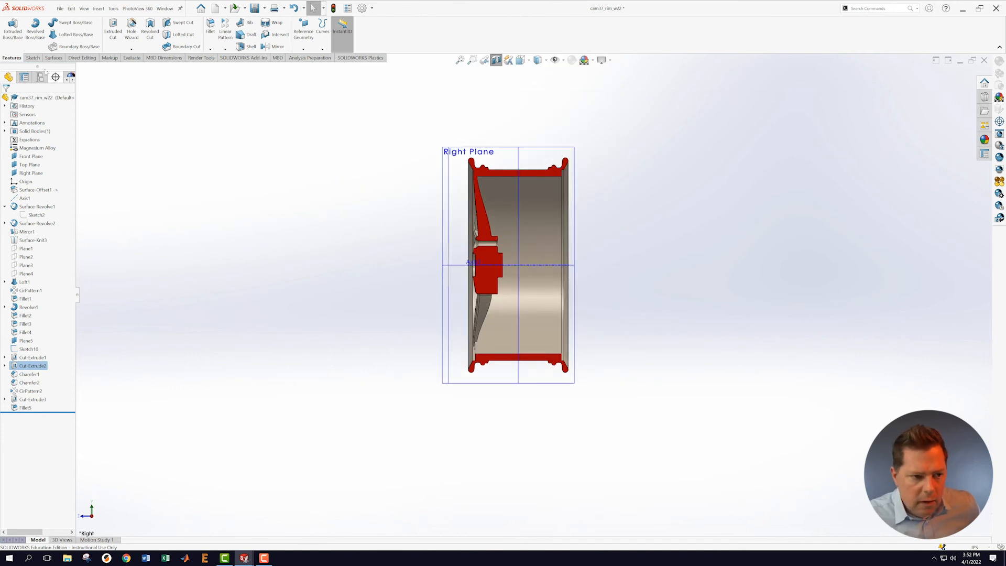
click(59, 8)
Step: Save the rim, then orbit and zoom around the Right Plane section to view the hub, bore and lug holes
click(80, 97)
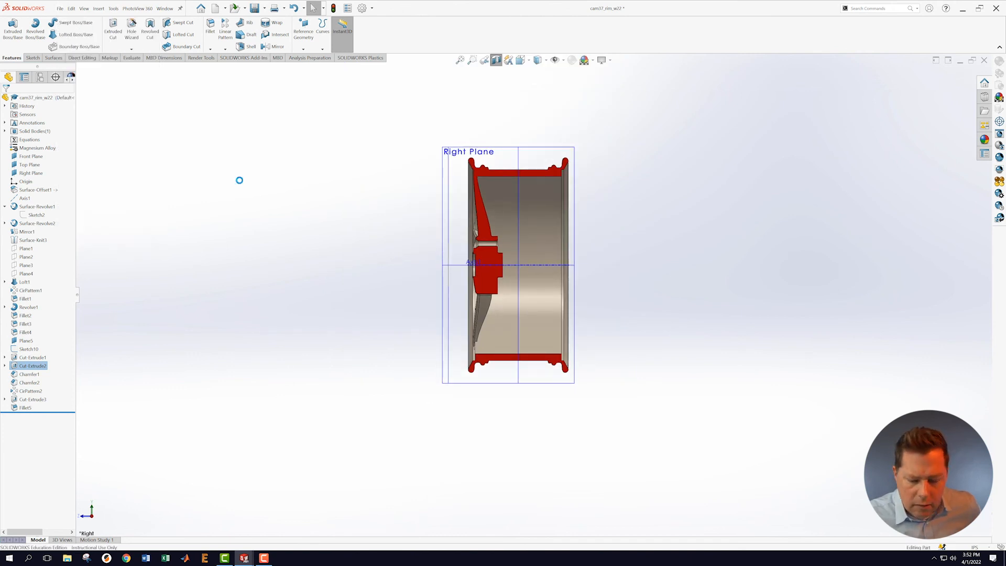
middle_drag(377, 242, 524, 252)
scroll(503, 244, down, 4)
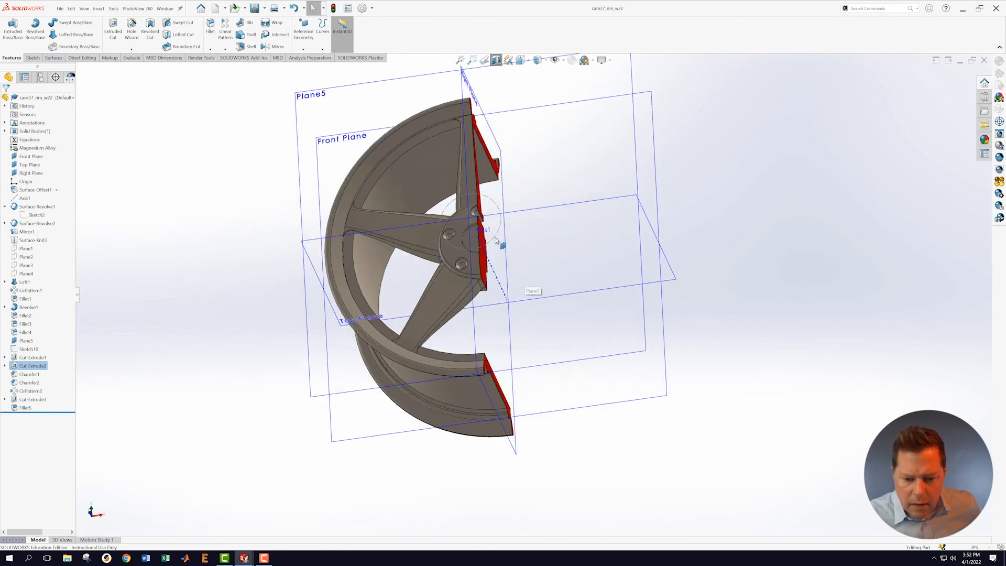
middle_drag(523, 278, 485, 278)
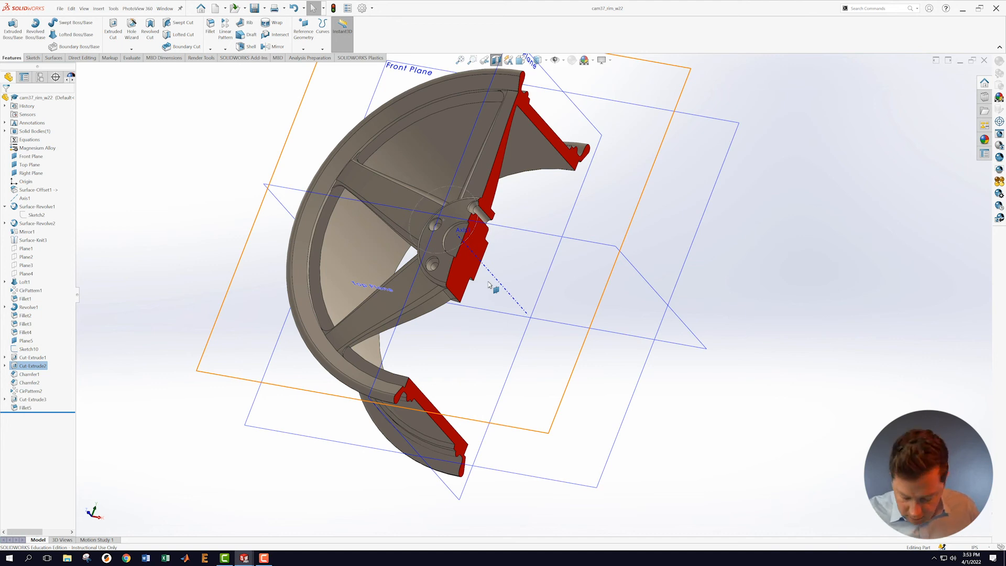
scroll(575, 285, up, 3)
middle_drag(554, 250, 576, 146)
middle_drag(510, 154, 595, 256)
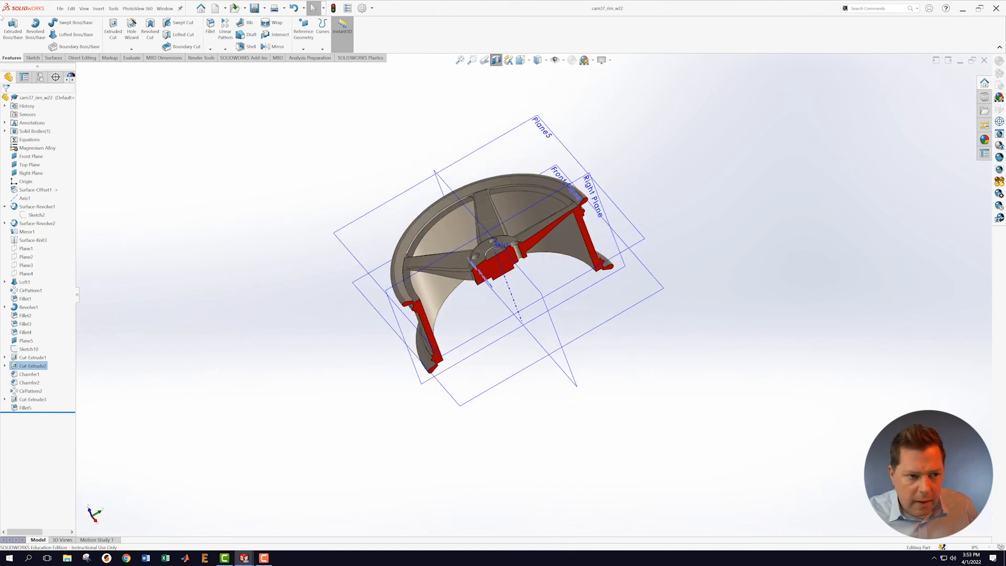
Step: Save the part again and turn off the section view to show the whole wheel
click(60, 8)
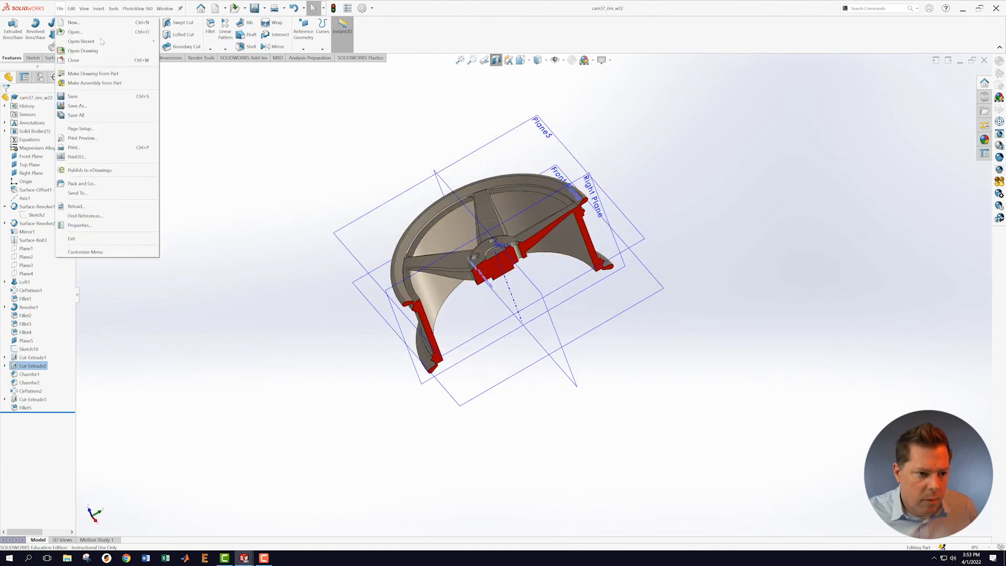
click(98, 96)
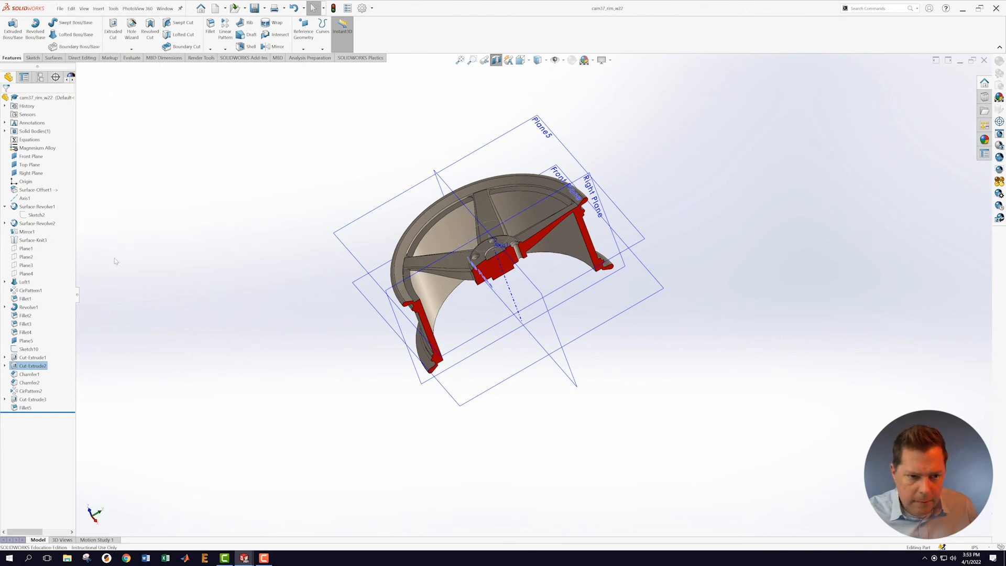
click(496, 60)
middle_drag(739, 248, 706, 269)
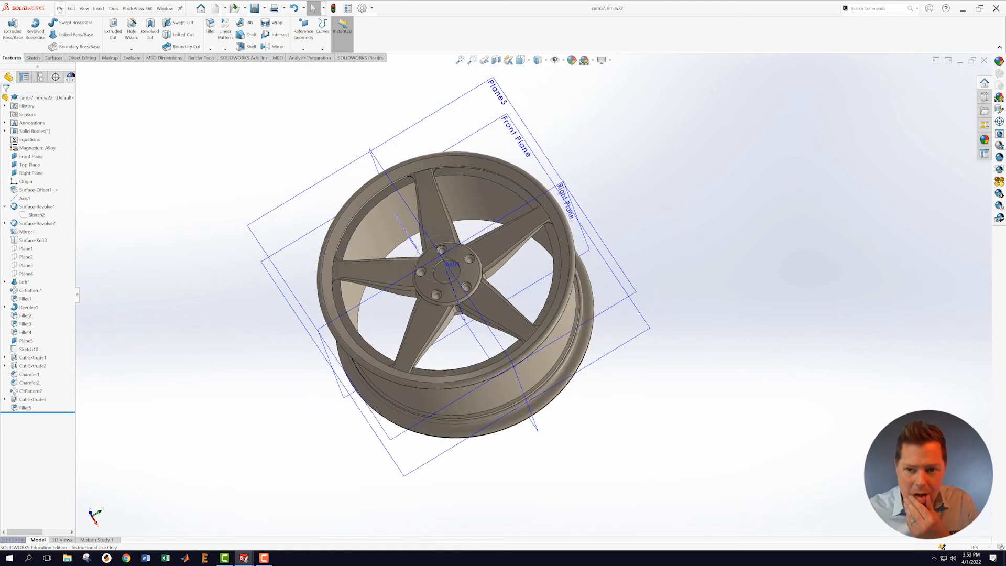
Step: Check the wheel's mass properties (623.44 cubic inches), then view the back of the rim
click(166, 8)
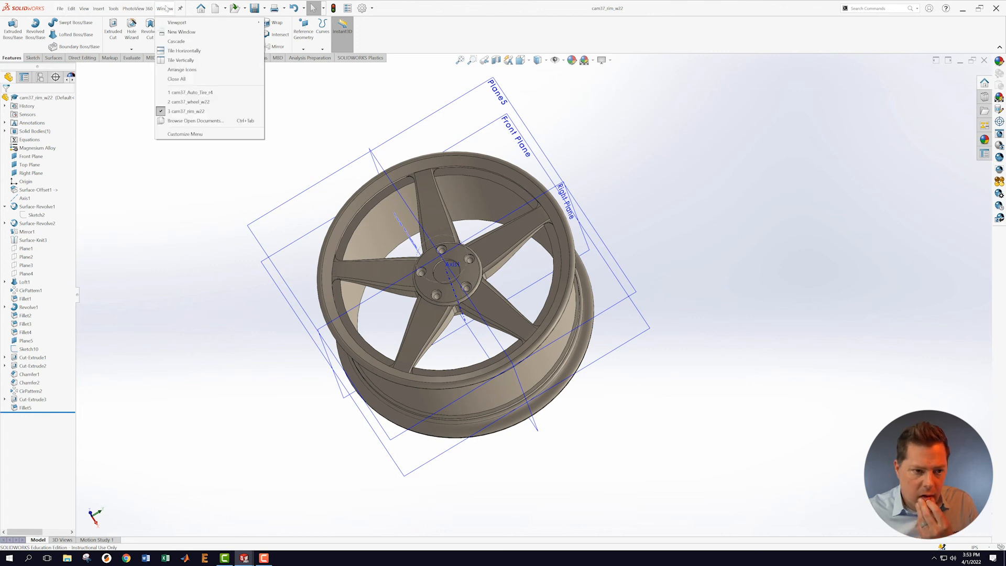
click(239, 109)
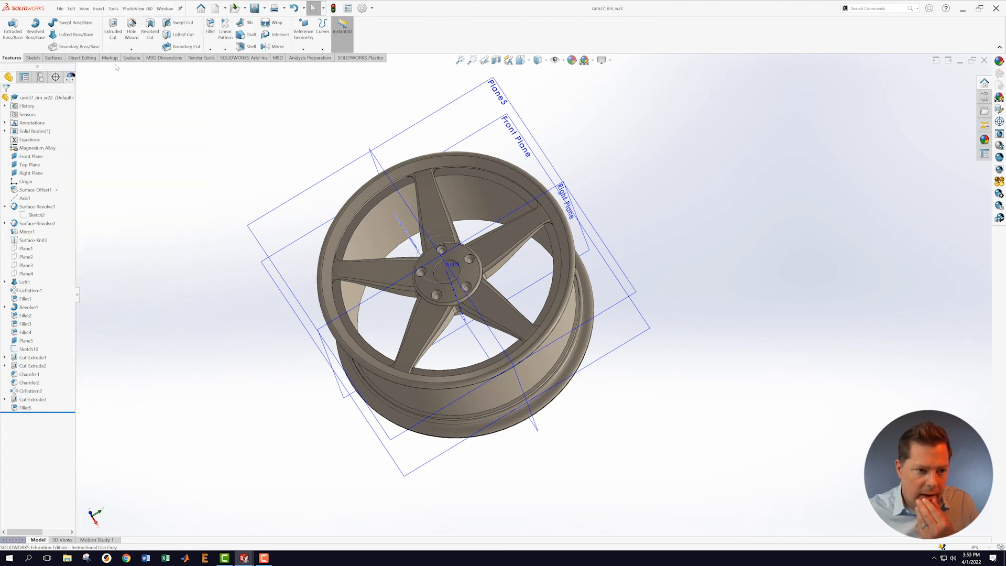
click(132, 58)
click(96, 29)
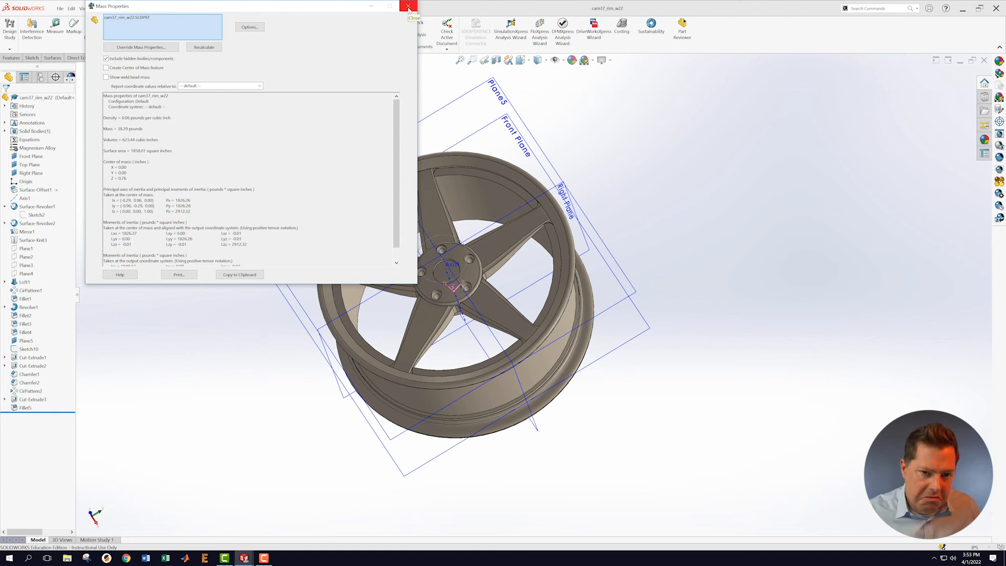
click(409, 7)
middle_drag(679, 261, 543, 95)
scroll(512, 290, down, 3)
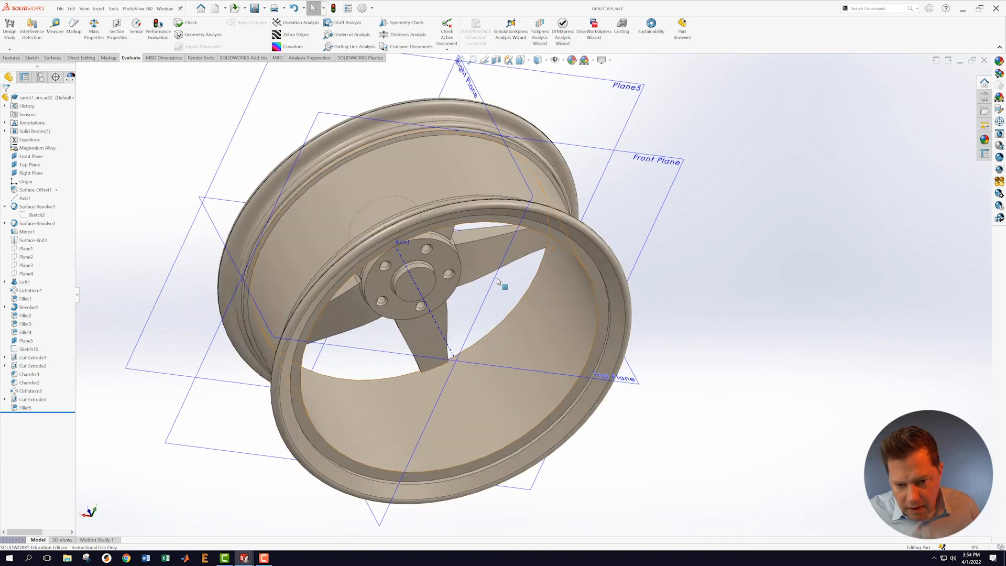
Step: Turn the uncut five-spoke wheel to a near-frontal view and save the finished rim part
middle_drag(467, 259, 674, 272)
scroll(644, 315, up, 5)
scroll(628, 303, down, 3)
middle_drag(539, 336, 574, 347)
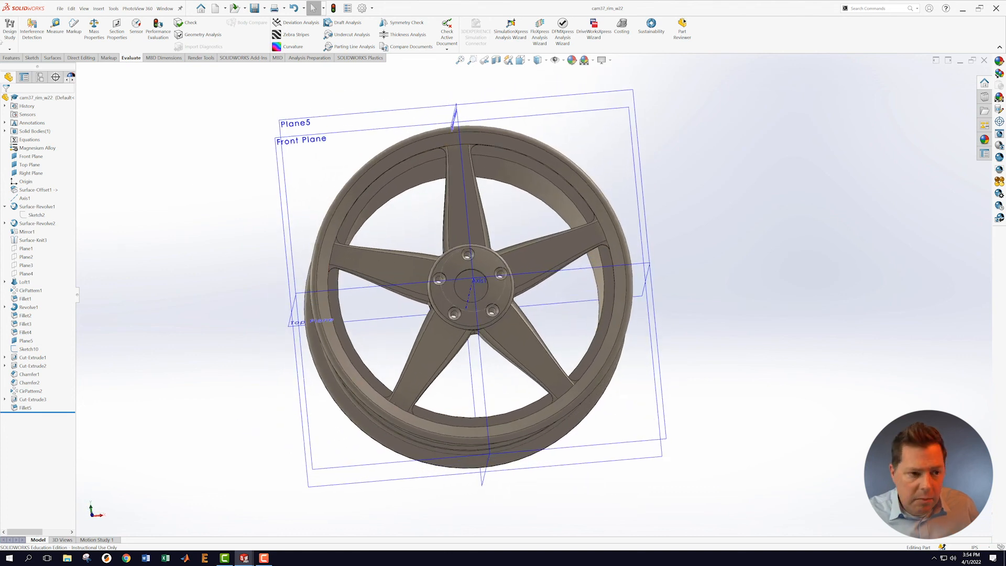
click(60, 8)
click(79, 96)
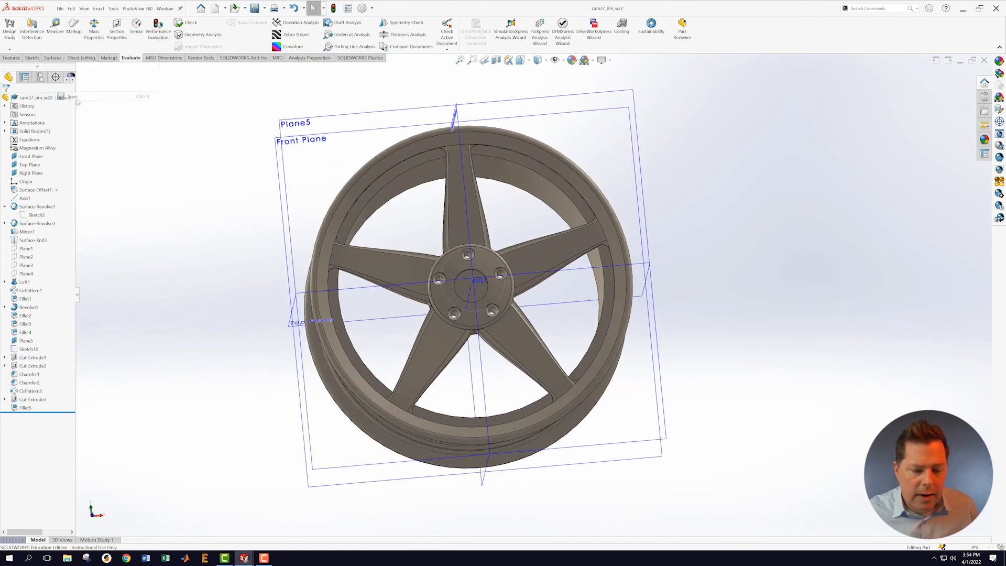
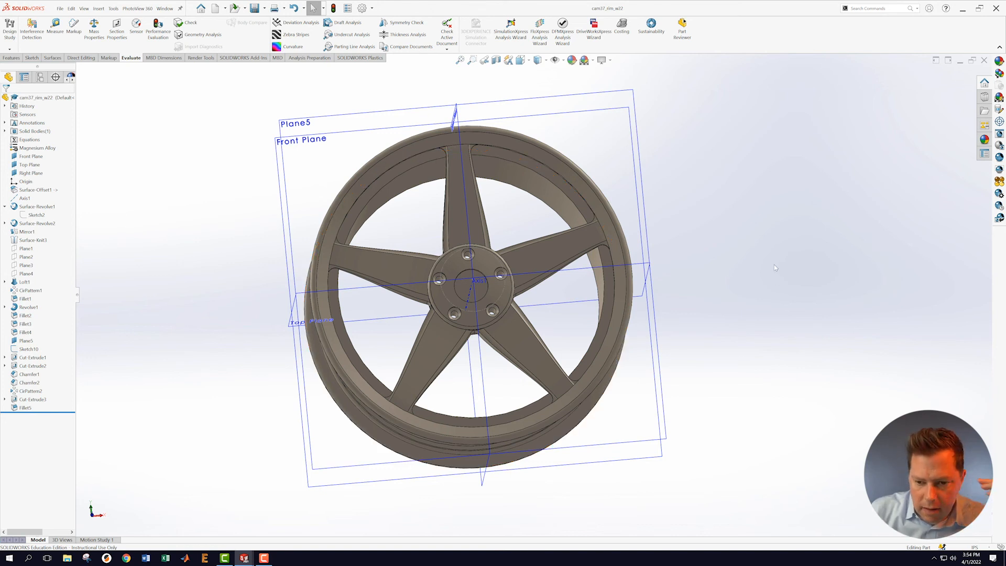
Step: Paint the whole rim part with the black car paint appearance
key(ctrl+1)
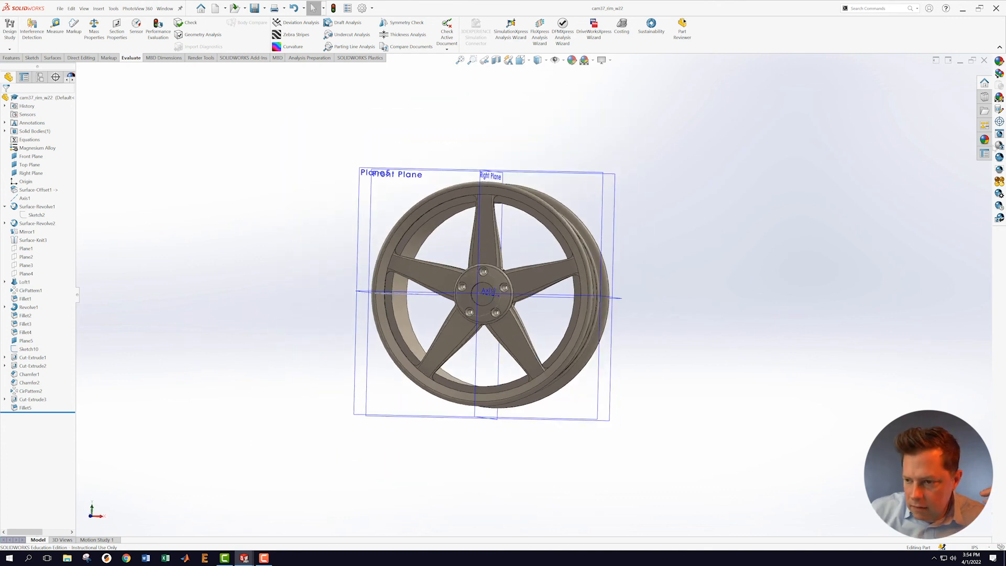
click(985, 139)
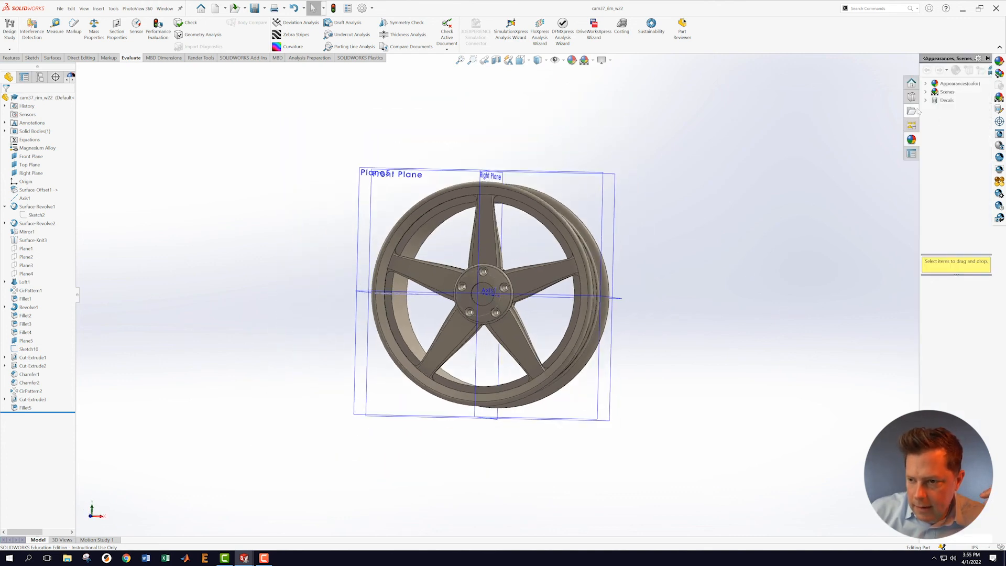
click(926, 84)
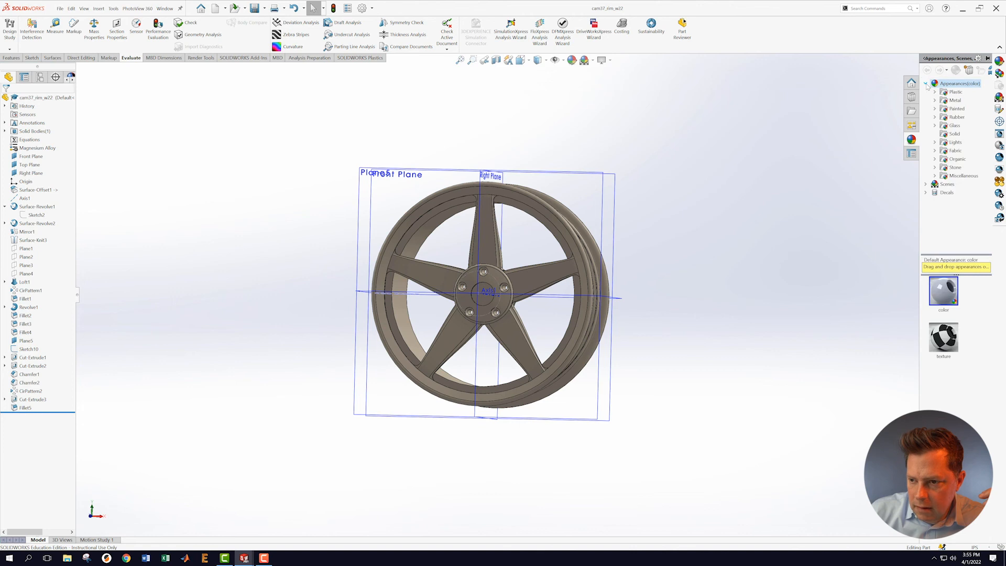
click(946, 110)
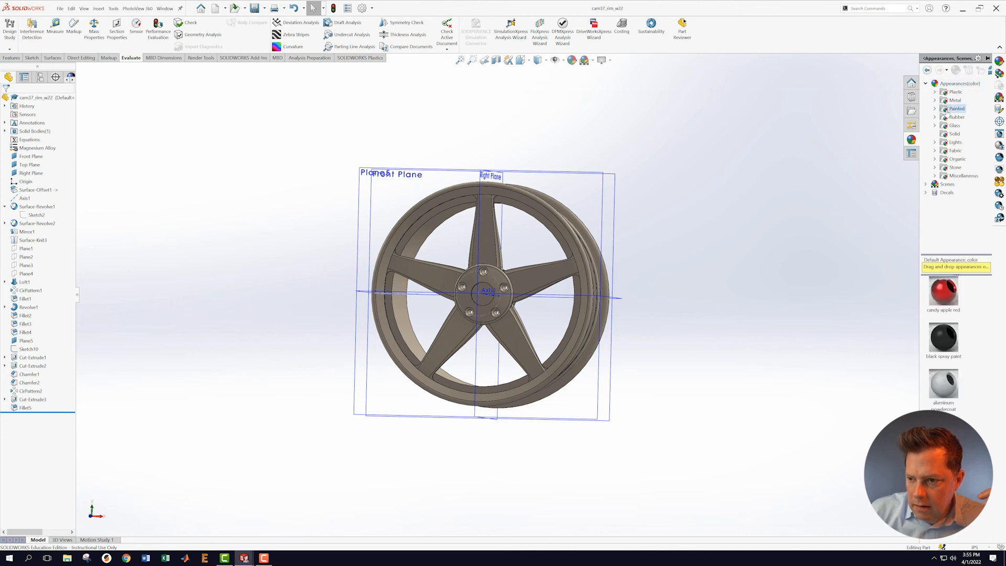
click(936, 109)
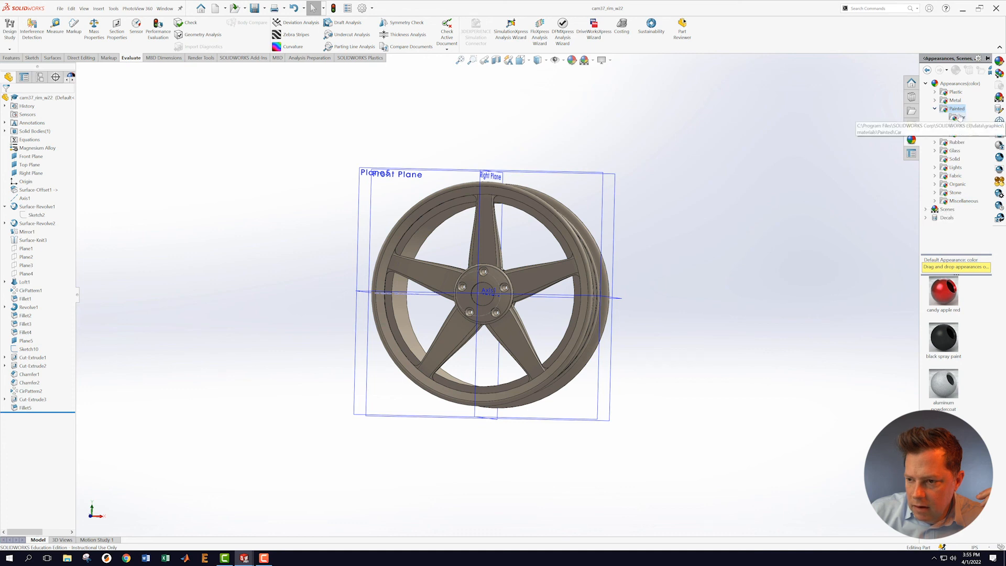
click(961, 117)
drag(943, 291, 536, 284)
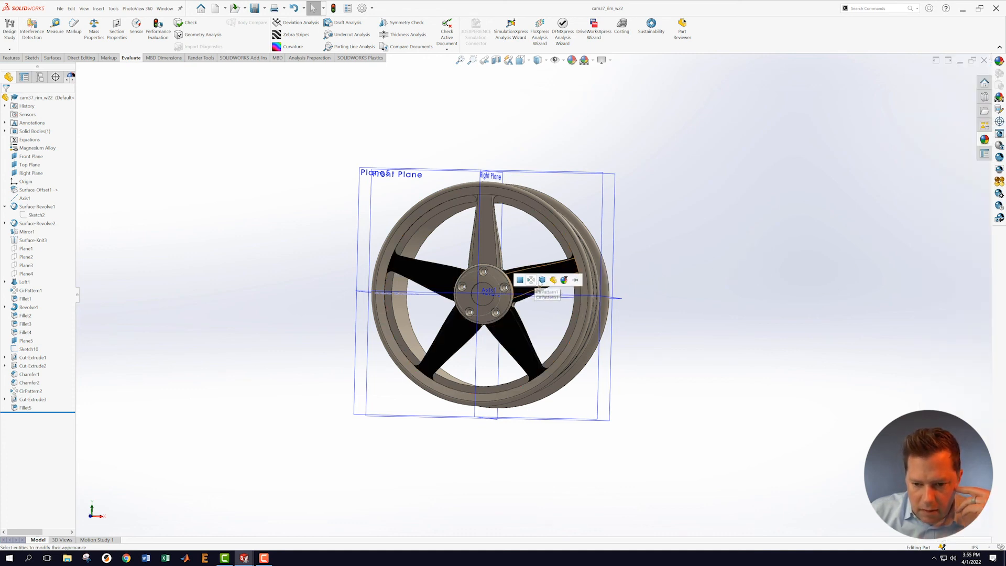
click(557, 283)
Step: Turn on RealView Graphics for a glossy finish and hide the reference planes
middle_drag(684, 250, 723, 247)
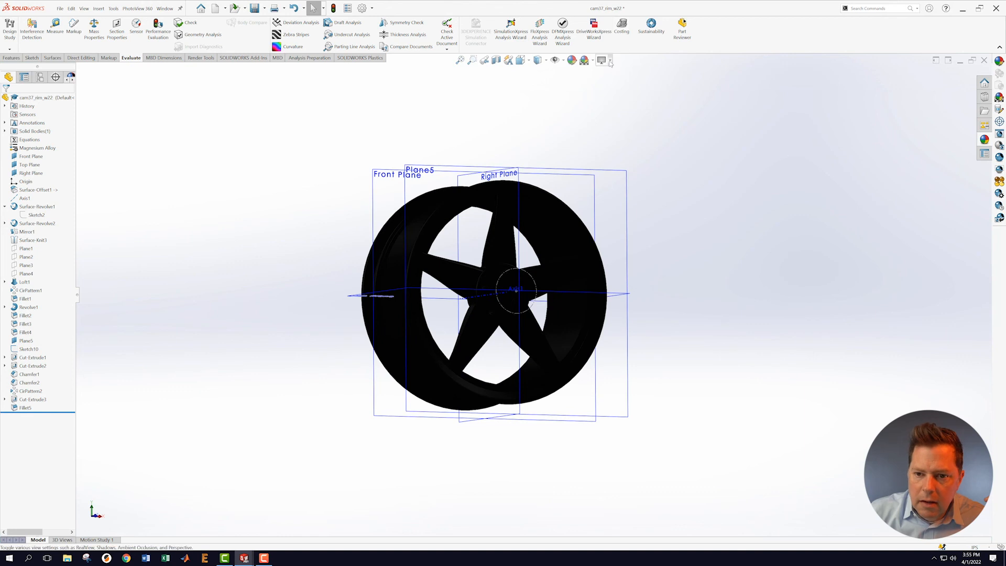
click(610, 59)
click(626, 73)
middle_drag(687, 274, 679, 249)
scroll(674, 243, down, 2)
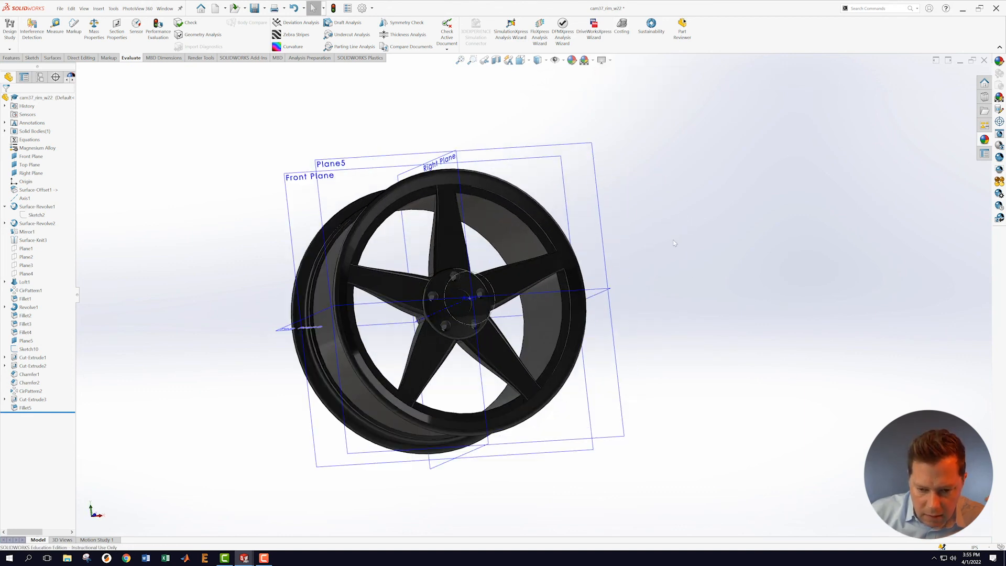
scroll(673, 243, down, 1)
click(555, 60)
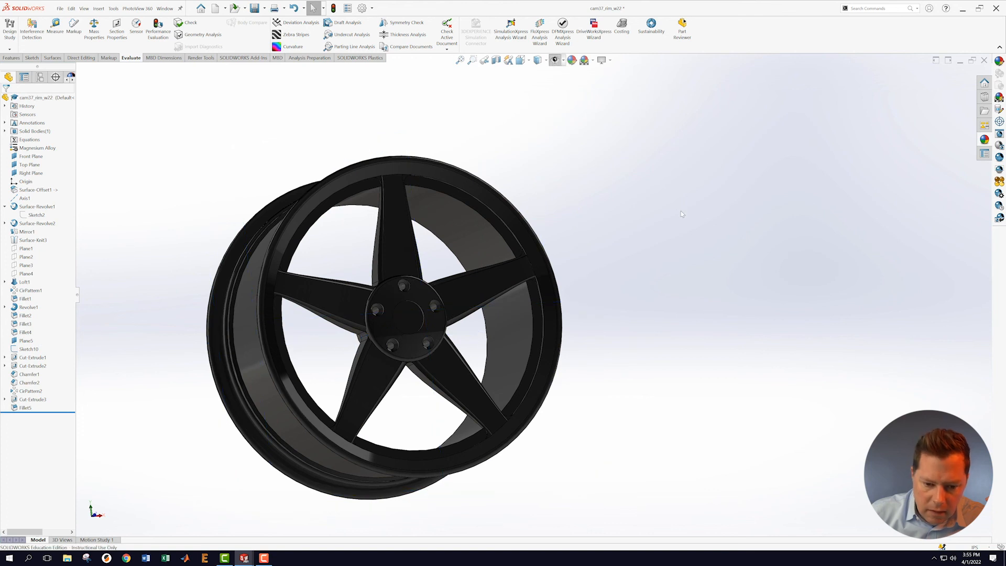
Step: Apply white car paint to the hub's centre bore as the Cut-Extrude3 feature
middle_drag(624, 206, 680, 305)
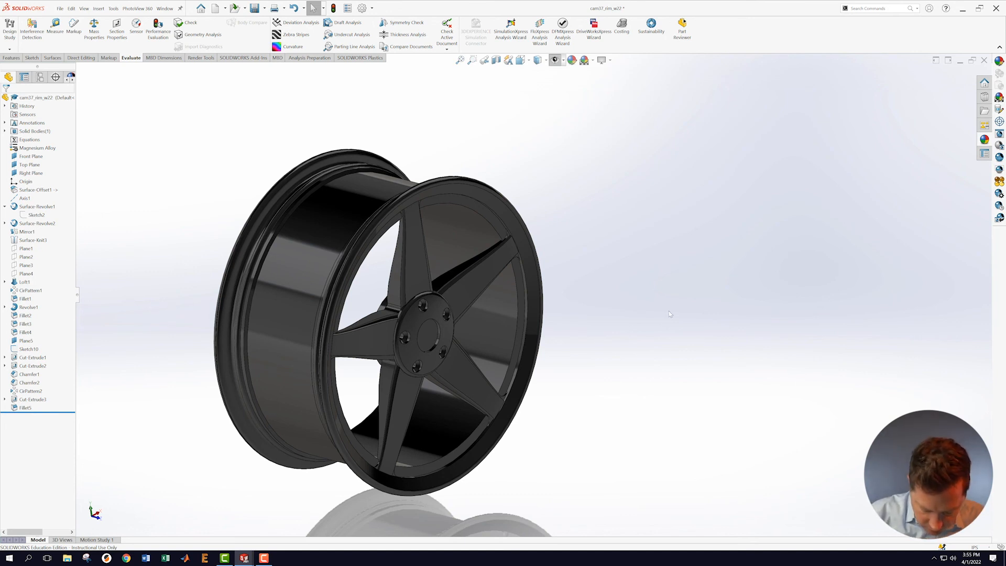
click(986, 139)
drag(951, 340, 429, 342)
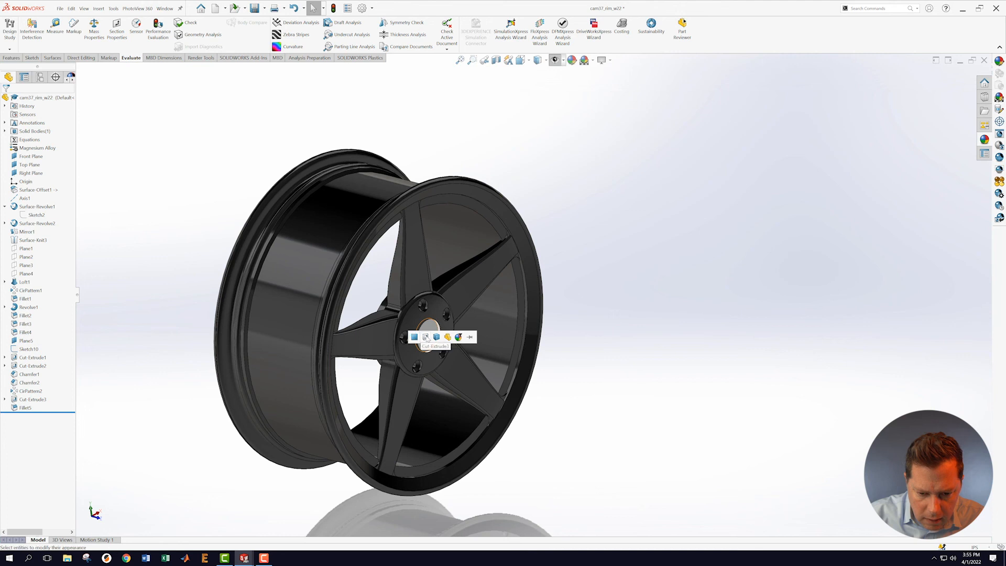
click(426, 337)
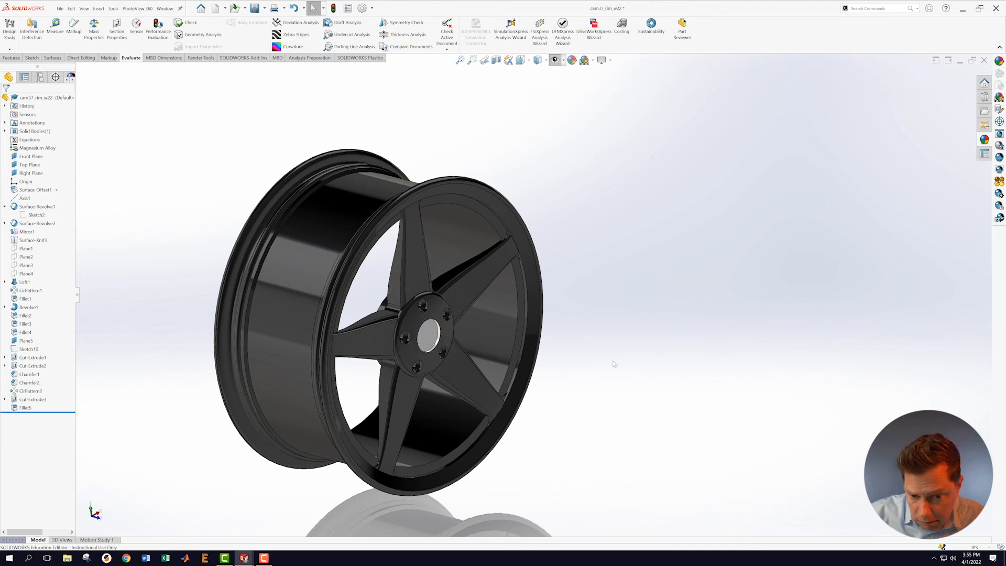
mouse_move(607, 328)
middle_down()
mouse_move(580, 251)
mouse_move(579, 288)
mouse_move(567, 306)
mouse_move(588, 319)
middle_up()
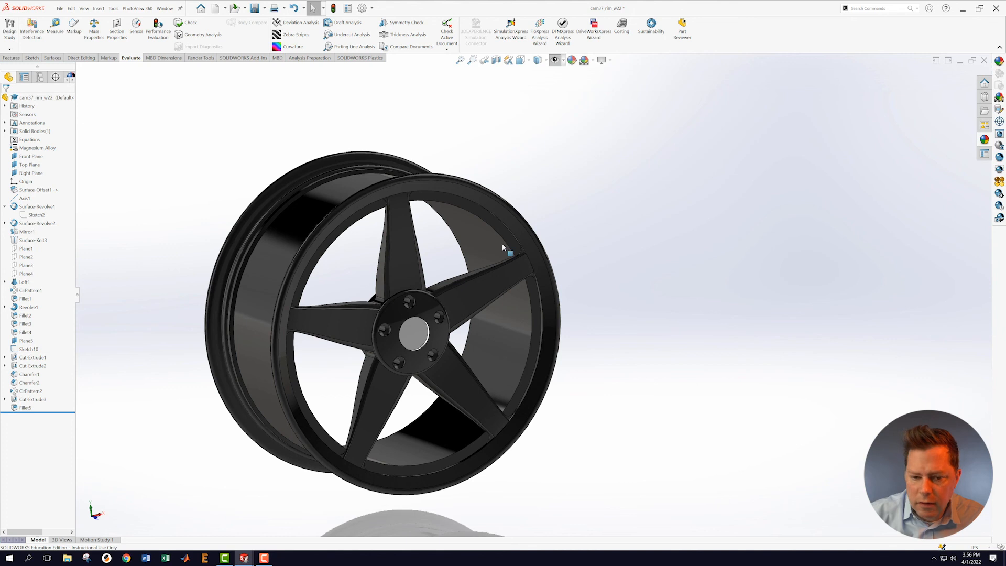
Step: Apply metallic cool grey car paint to the upper and left spoke faces
click(985, 139)
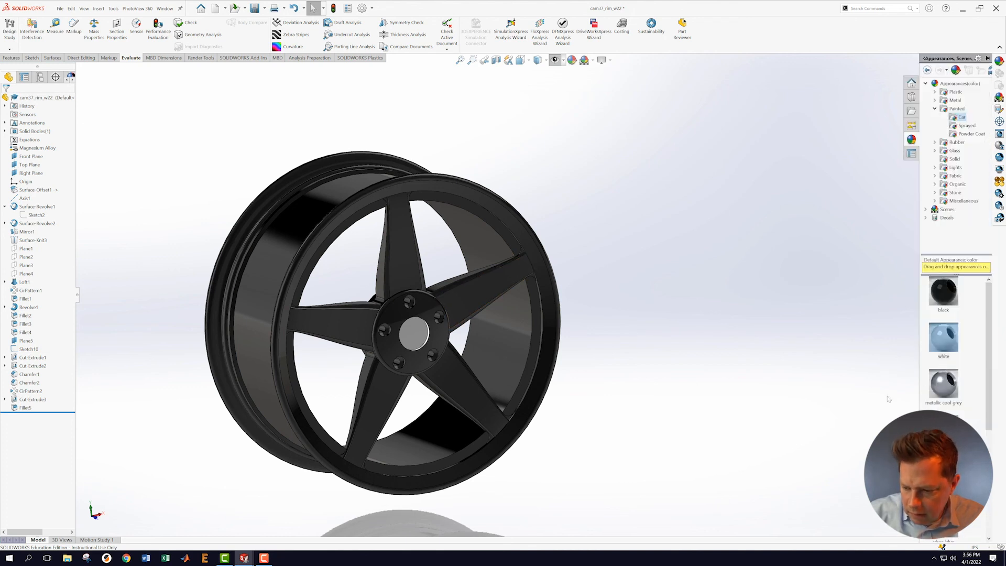
drag(946, 386, 441, 292)
click(441, 292)
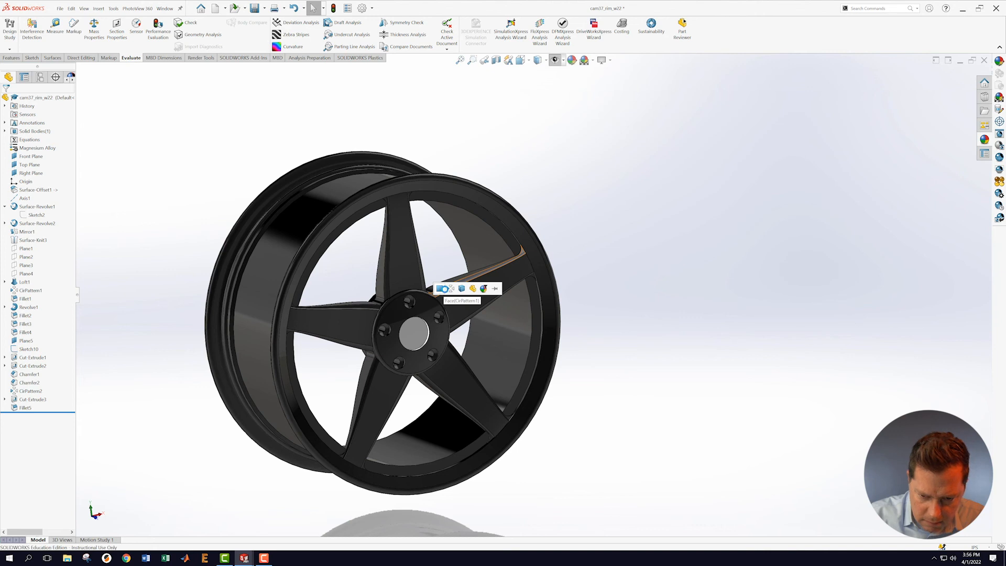
click(985, 139)
drag(945, 397, 388, 291)
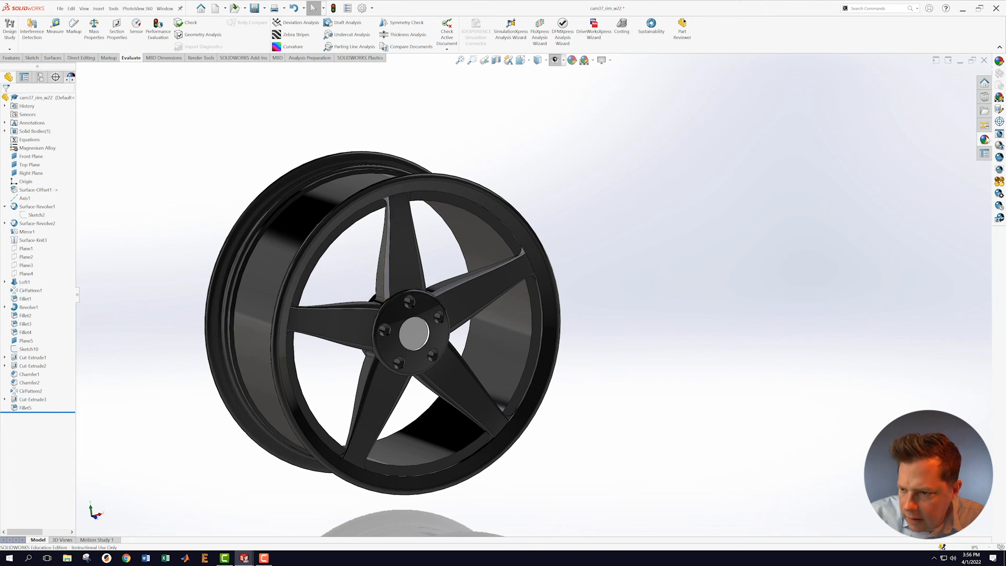
click(984, 140)
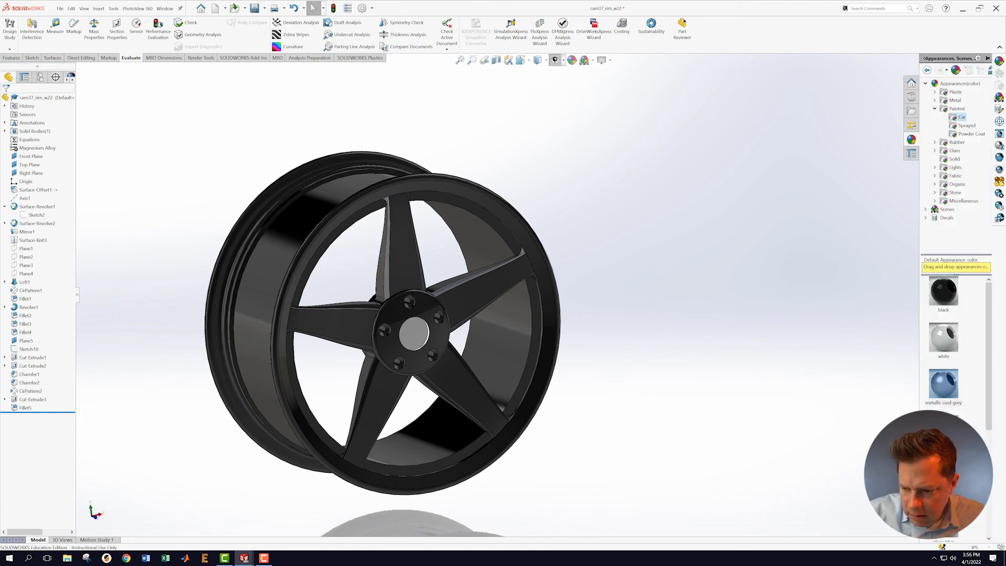
drag(944, 388, 361, 306)
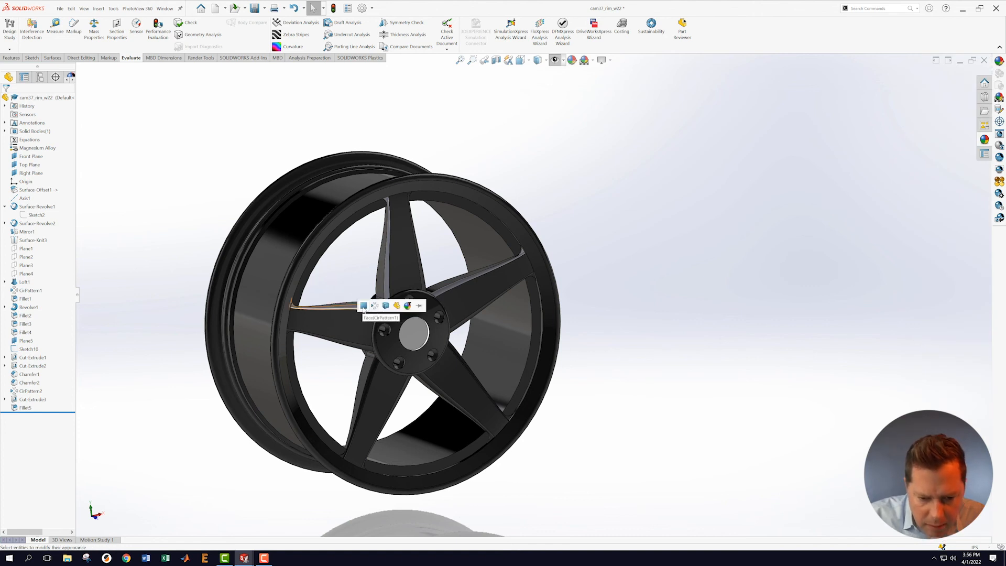
click(396, 306)
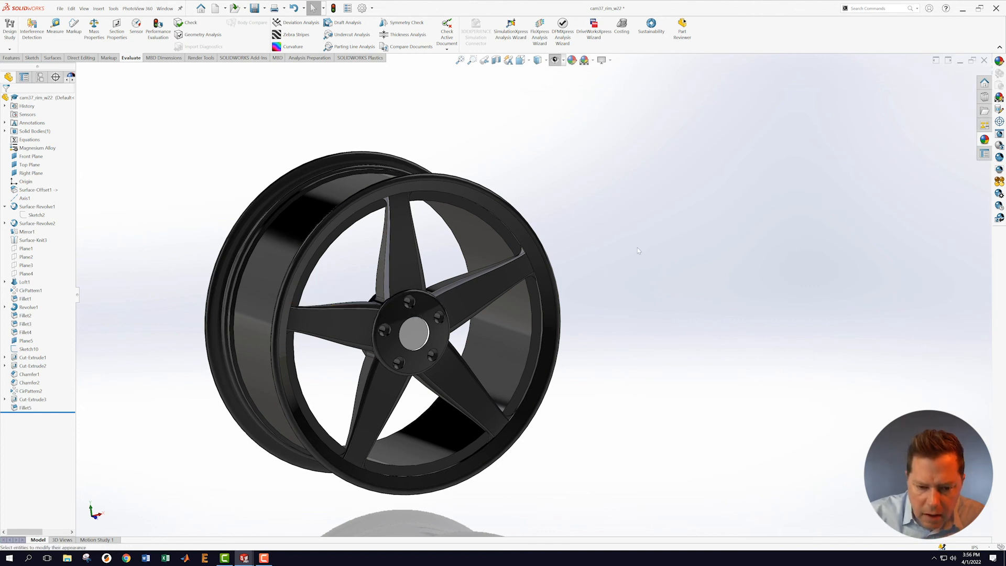
scroll(508, 298, down, 6)
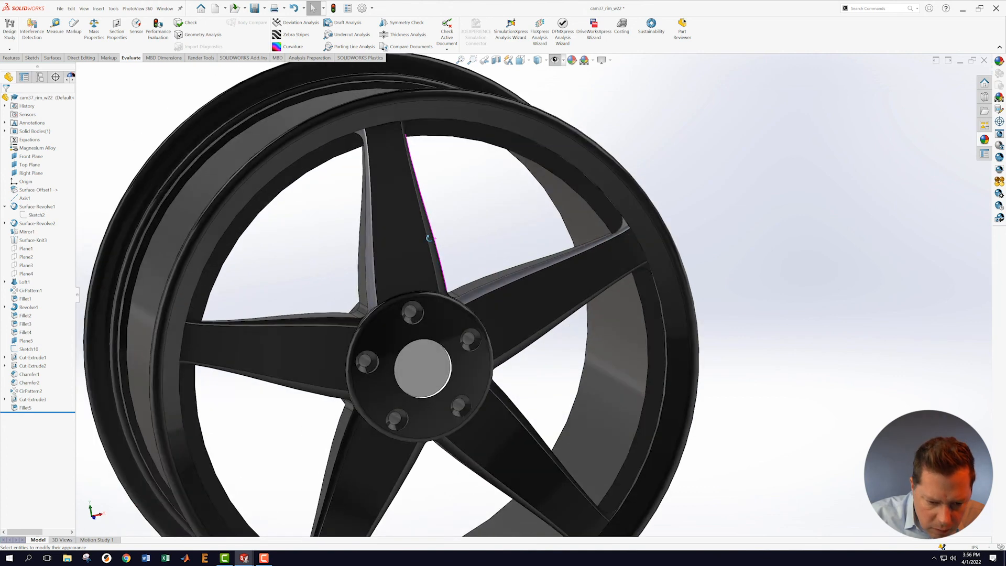
middle_drag(426, 284, 452, 266)
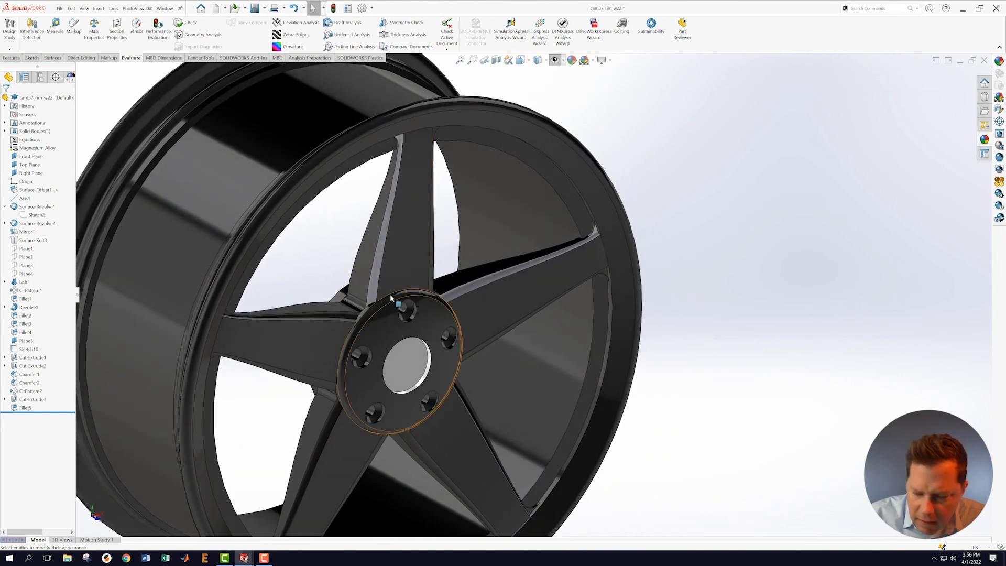
Step: Apply metallic cool grey to the side faces of further spokes around the wheel
click(986, 139)
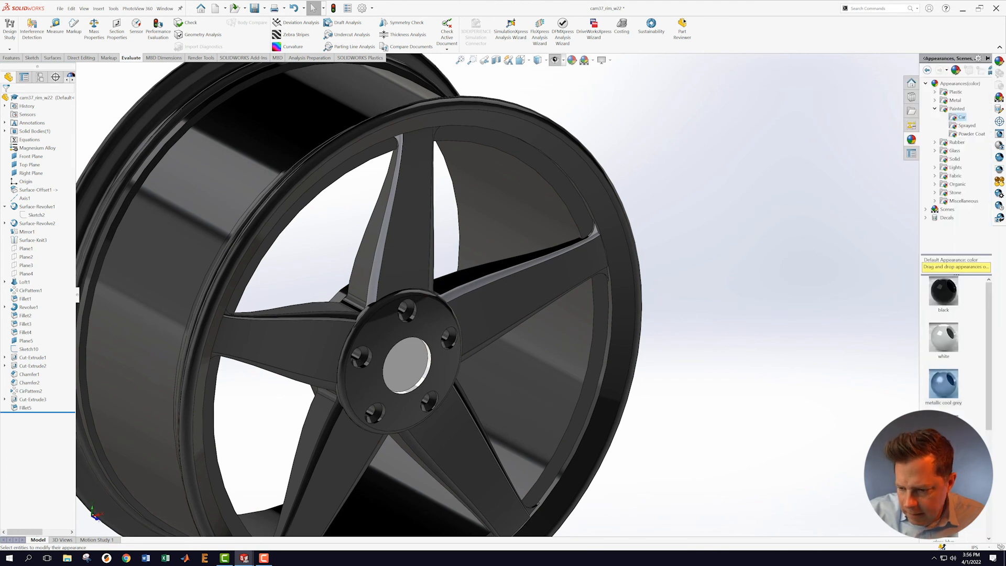
drag(946, 388, 460, 332)
drag(338, 311, 341, 315)
click(341, 315)
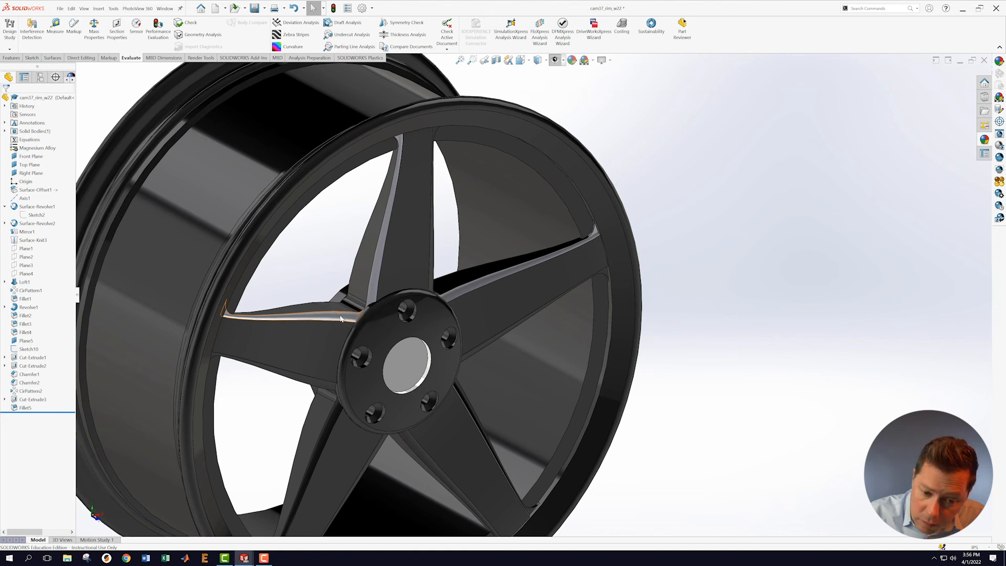
middle_drag(777, 200, 834, 192)
click(985, 139)
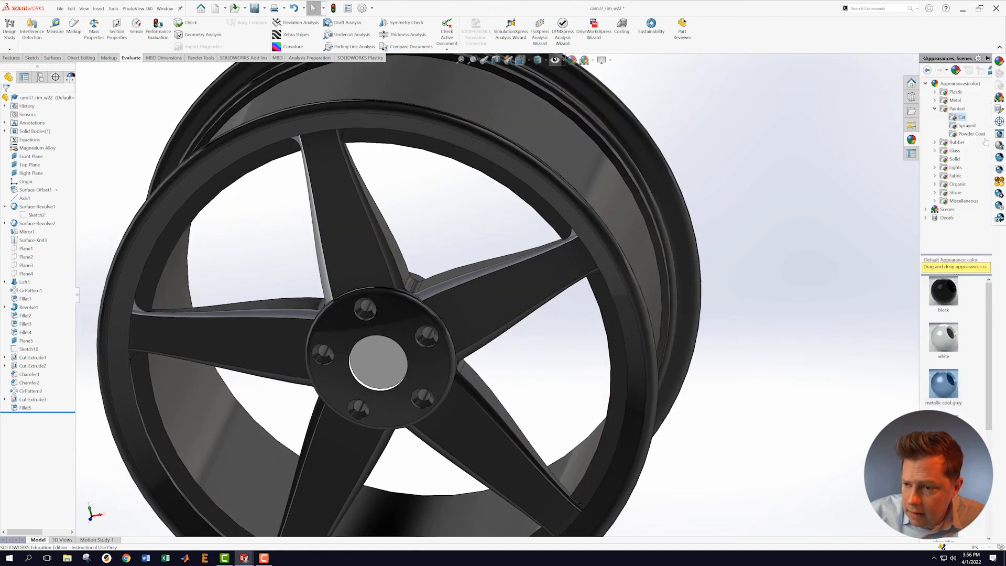
drag(946, 389, 393, 269)
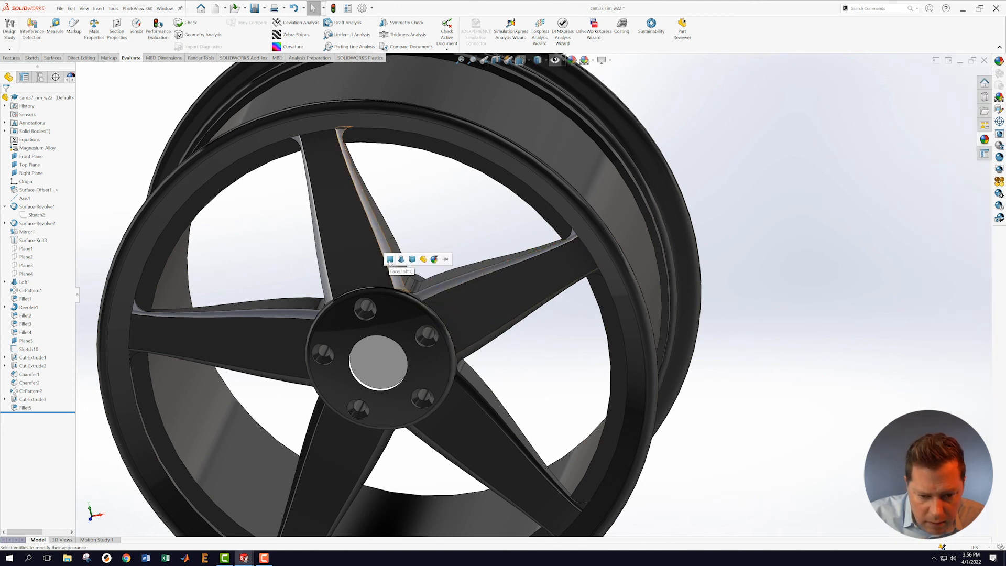
click(390, 259)
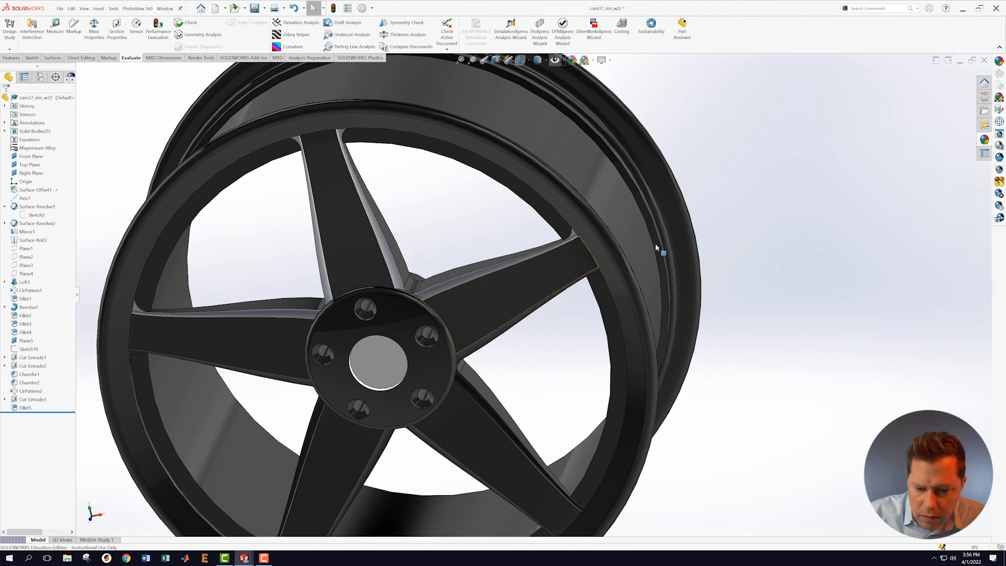
click(986, 140)
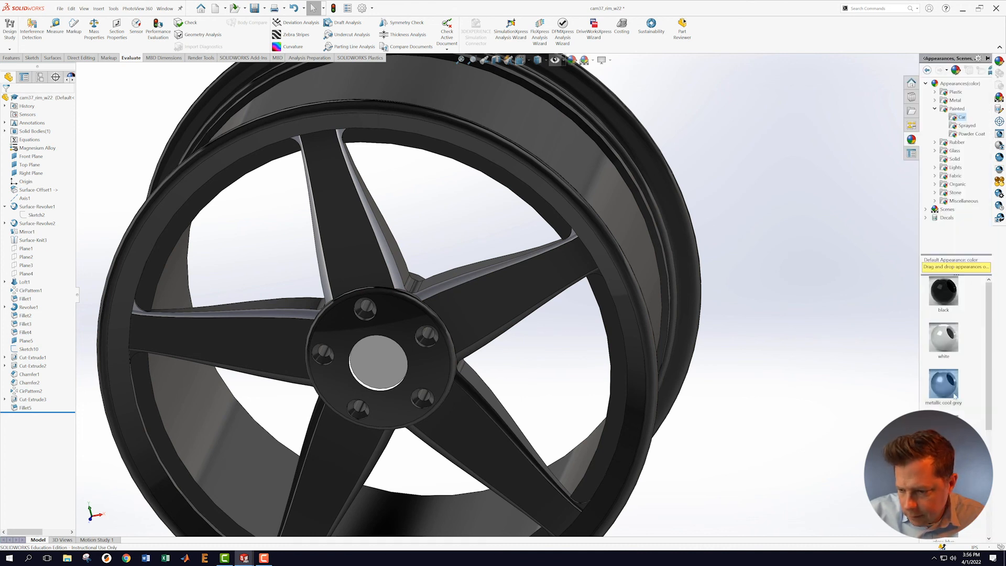
drag(937, 389, 470, 354)
click(470, 350)
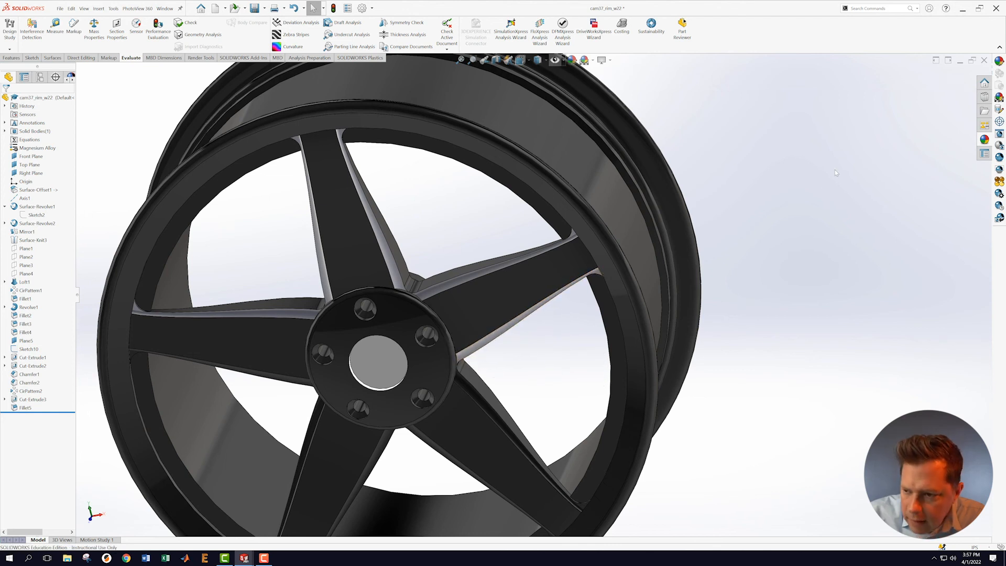
click(987, 140)
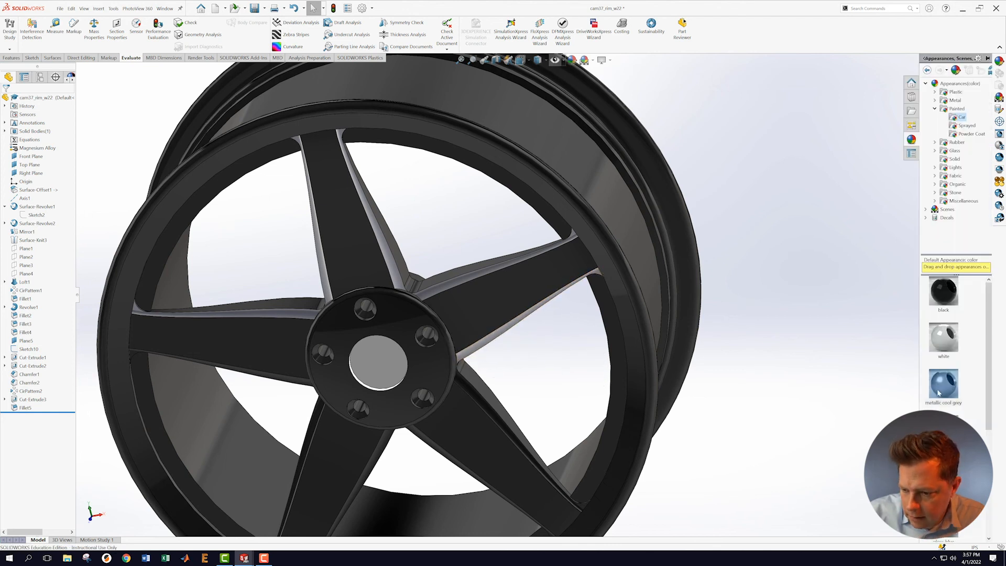
drag(949, 388, 474, 397)
Step: Apply metallic cool grey to more spoke faces, including the lower spoke's fillet face
click(475, 394)
scroll(563, 375, up, 1)
middle_drag(563, 374, 595, 292)
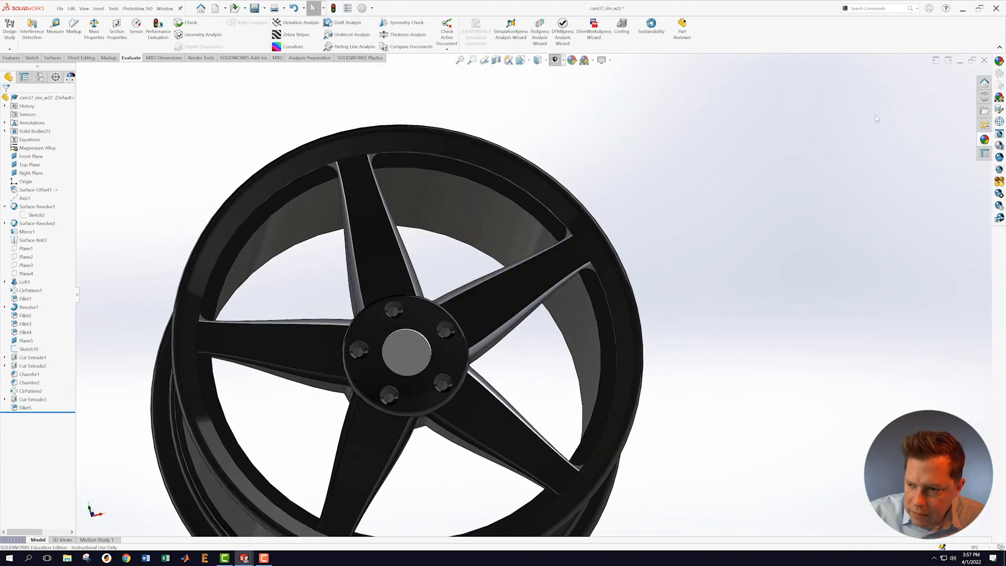
click(986, 140)
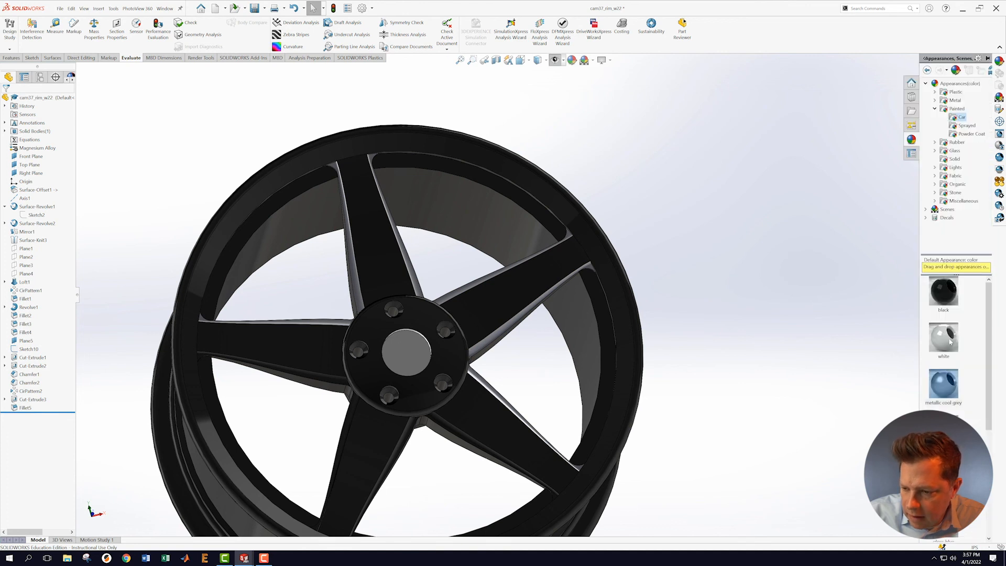
drag(951, 392, 448, 429)
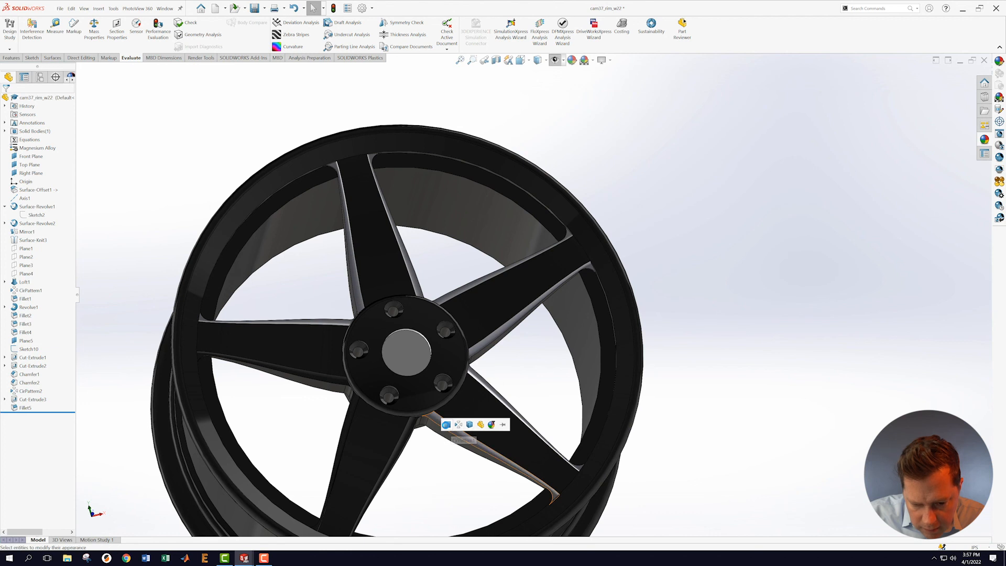
click(448, 425)
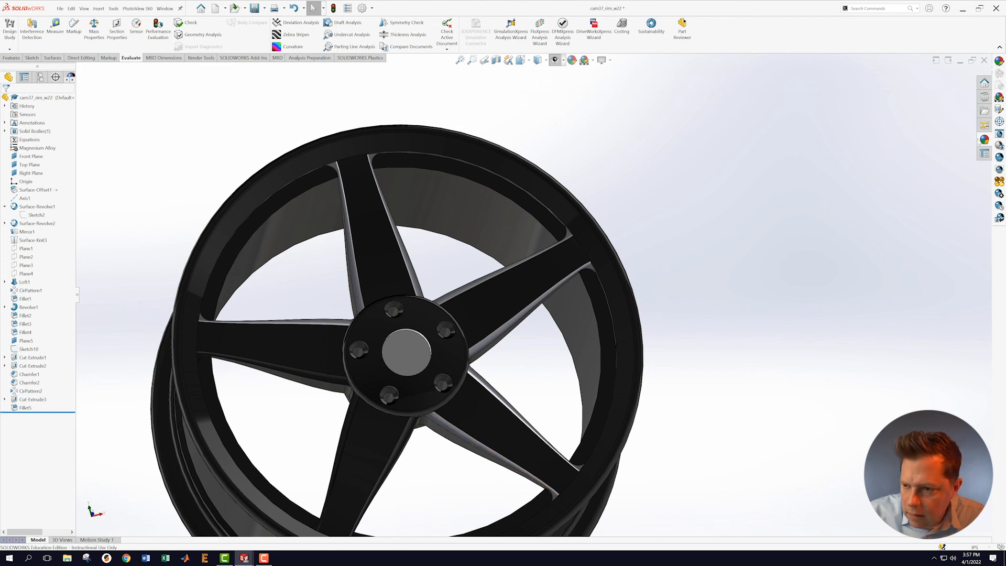
click(985, 140)
drag(943, 390, 409, 439)
click(409, 437)
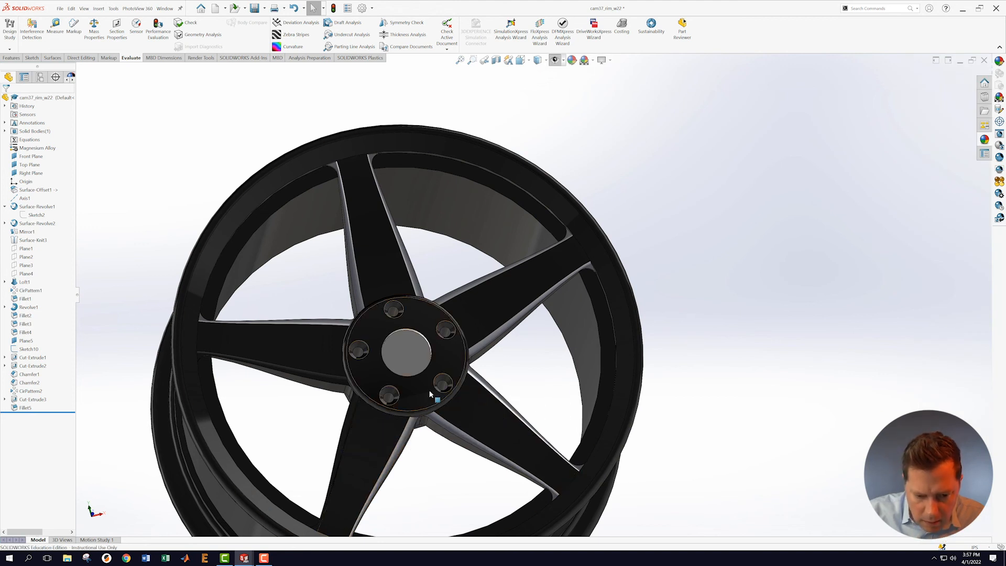
Step: Drop the white appearance onto the wheel, then metallic cool grey onto another spoke face
click(981, 140)
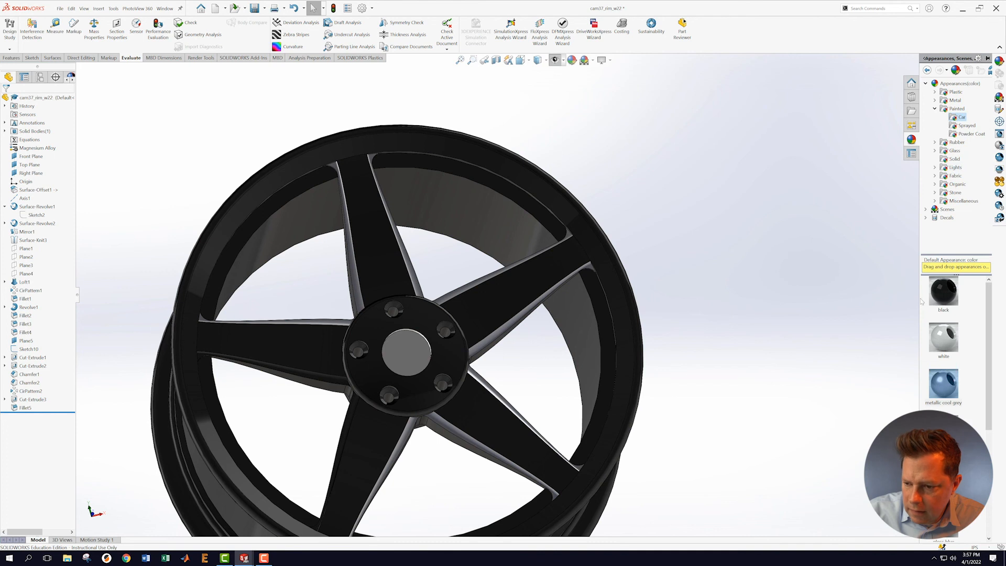
drag(939, 351, 350, 417)
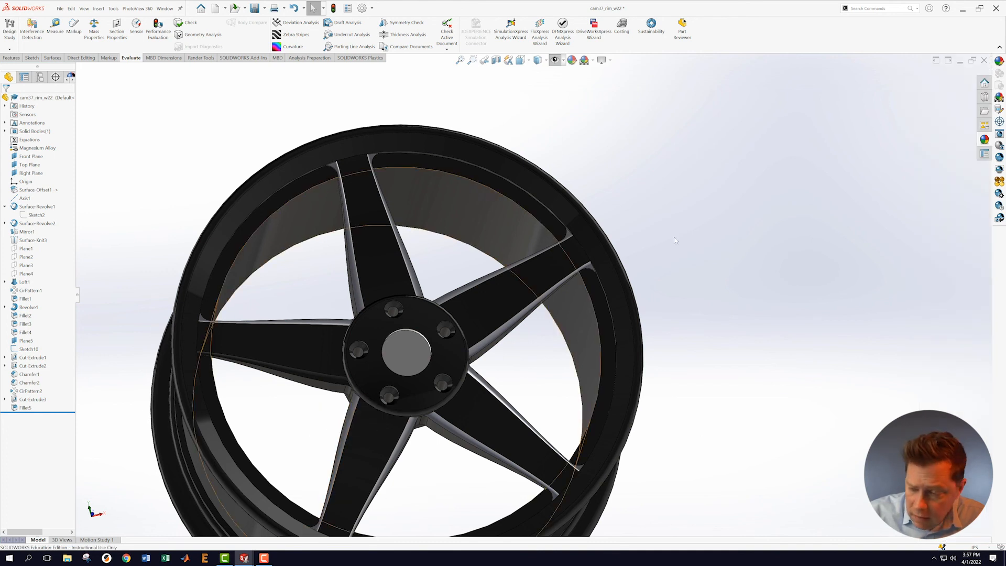
click(985, 140)
drag(940, 401, 318, 376)
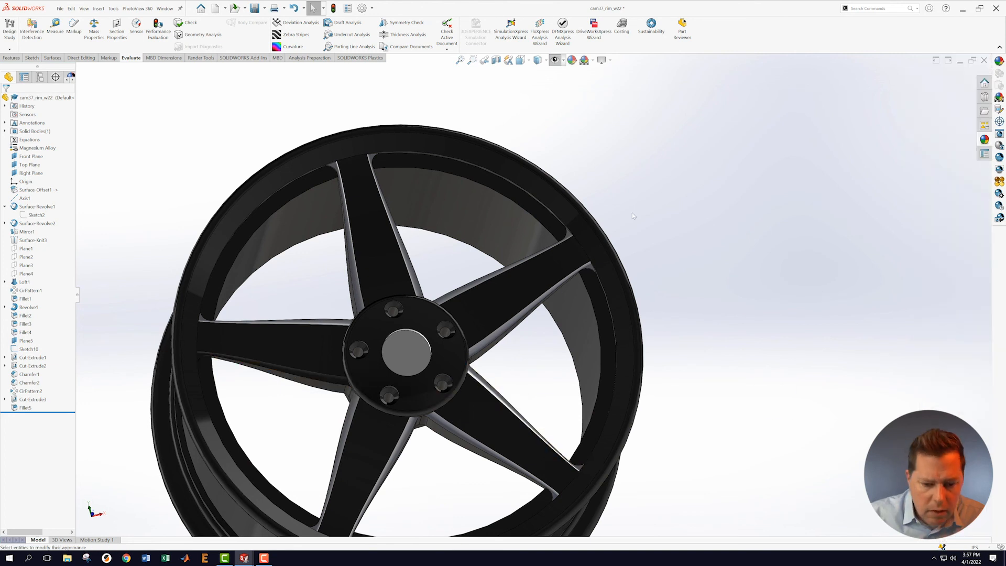
Step: Save the rim part and orbit to inspect the rim barrel
click(60, 9)
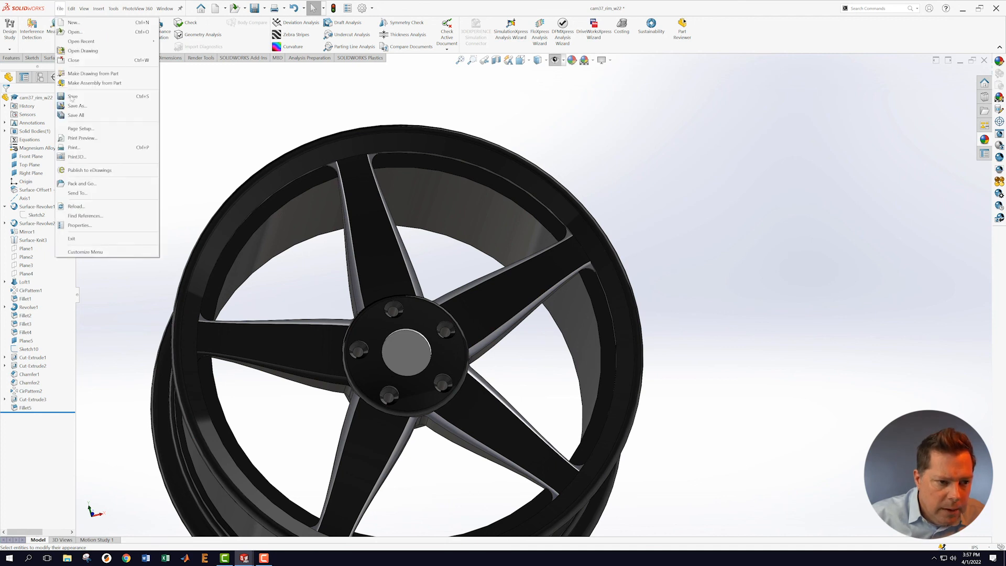
click(105, 96)
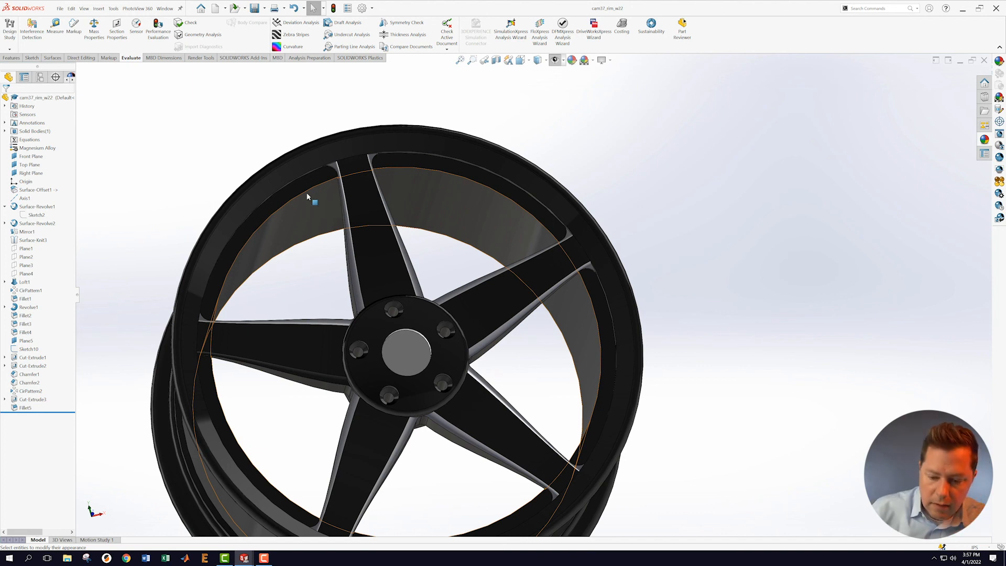
middle_drag(711, 191, 757, 218)
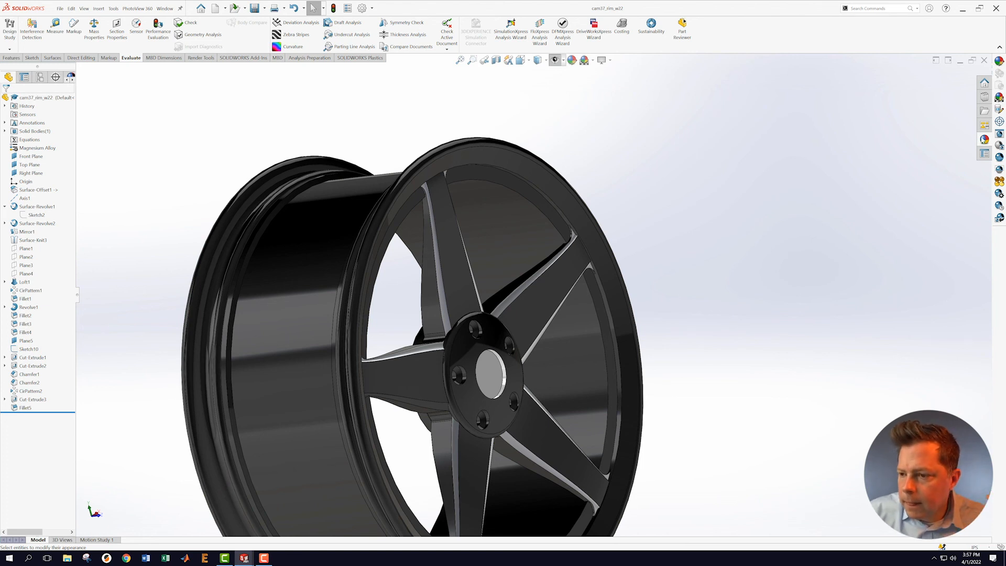
click(985, 140)
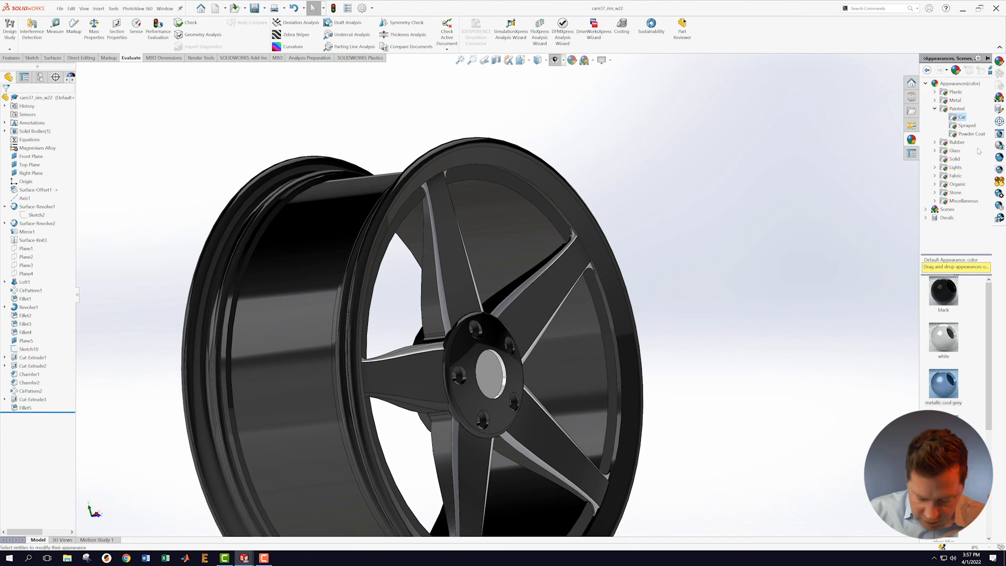
Step: Apply metallic cool grey only to the rim lip face
drag(946, 388, 622, 399)
click(625, 396)
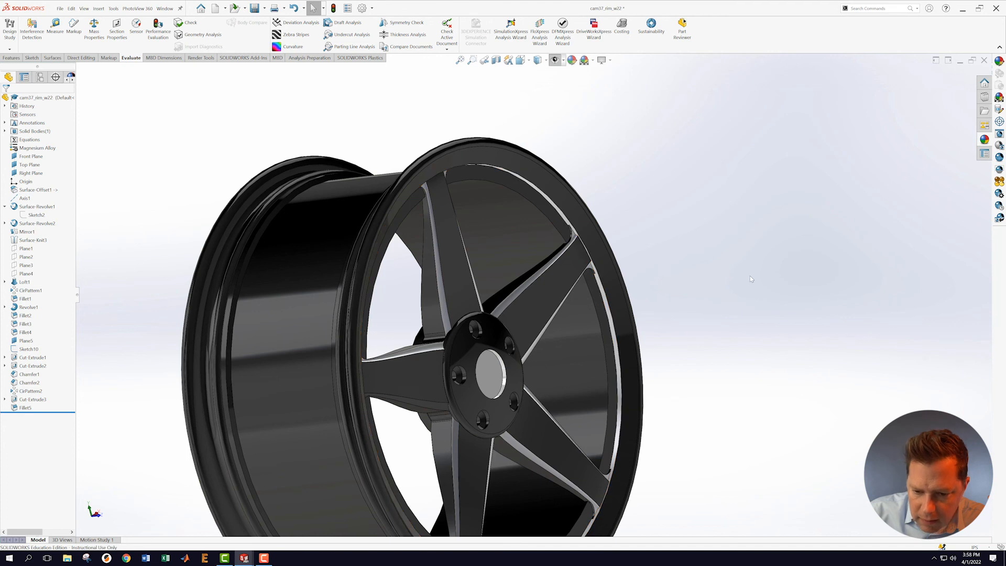
scroll(750, 275, up, 3)
mouse_move(753, 294)
middle_down()
mouse_move(689, 285)
mouse_move(730, 337)
mouse_move(747, 299)
middle_up()
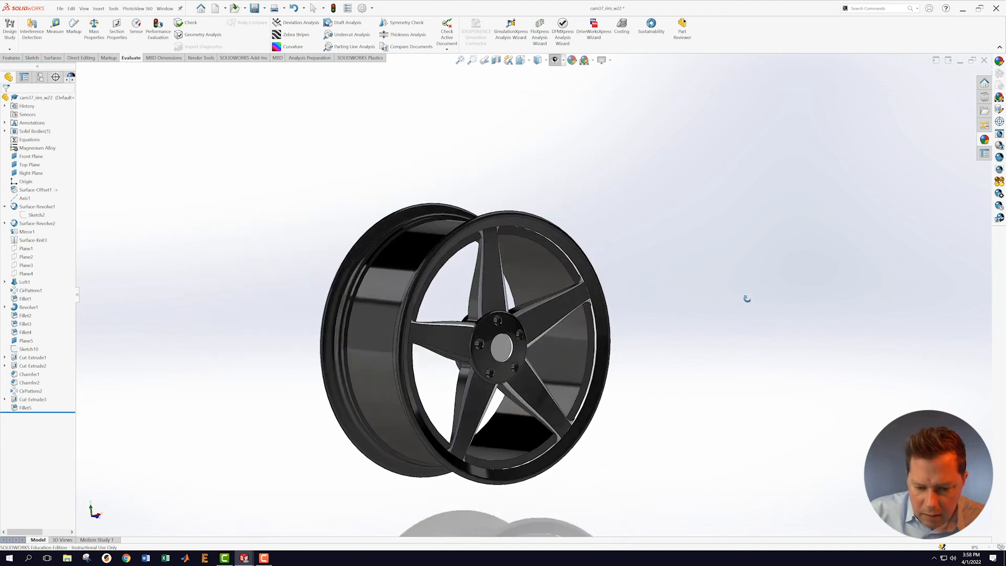
scroll(635, 306, down, 3)
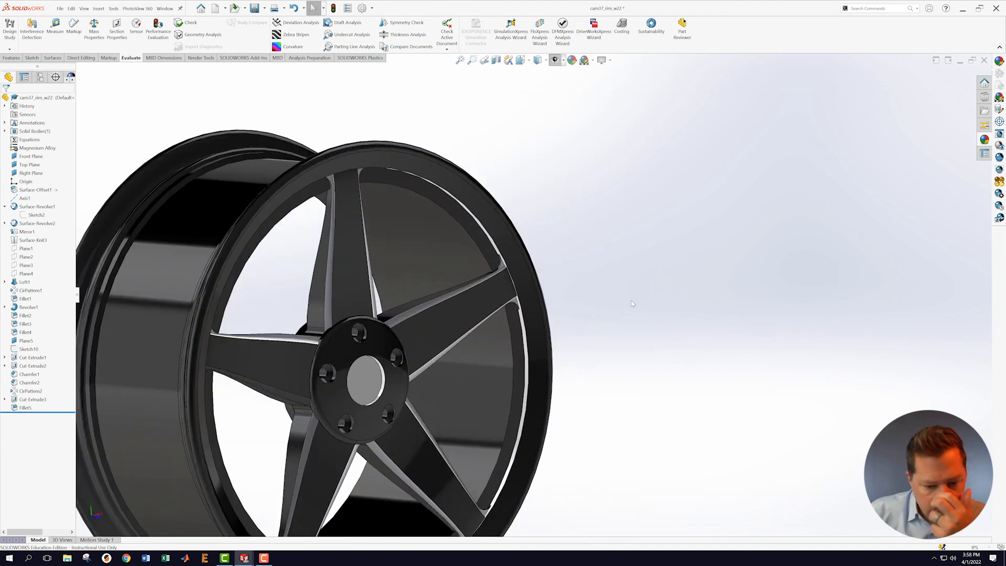
Step: Make the hub bolt holes metallic cool grey, applying it to the whole Cut-Extrude1 feature
click(986, 141)
drag(950, 398, 398, 360)
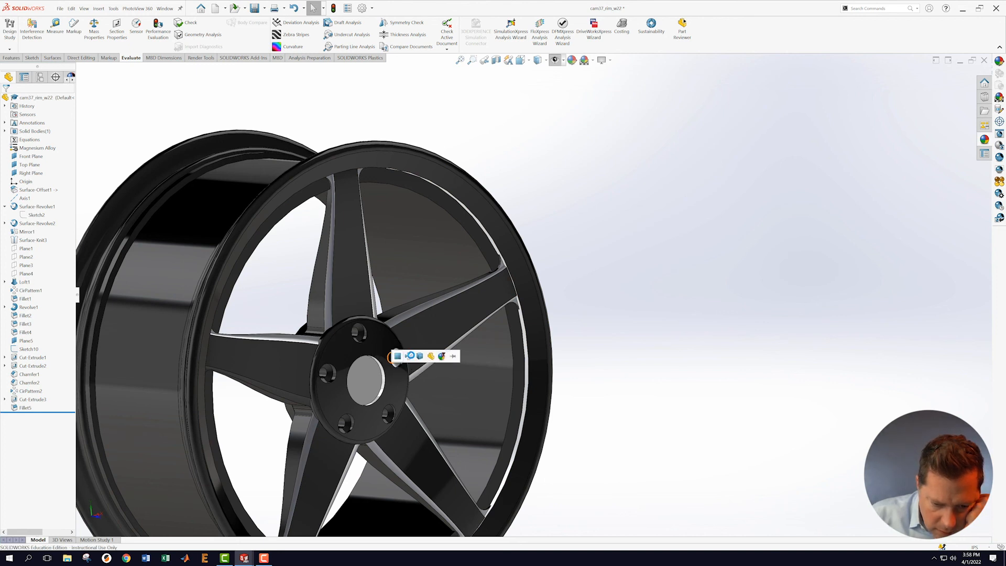
click(410, 357)
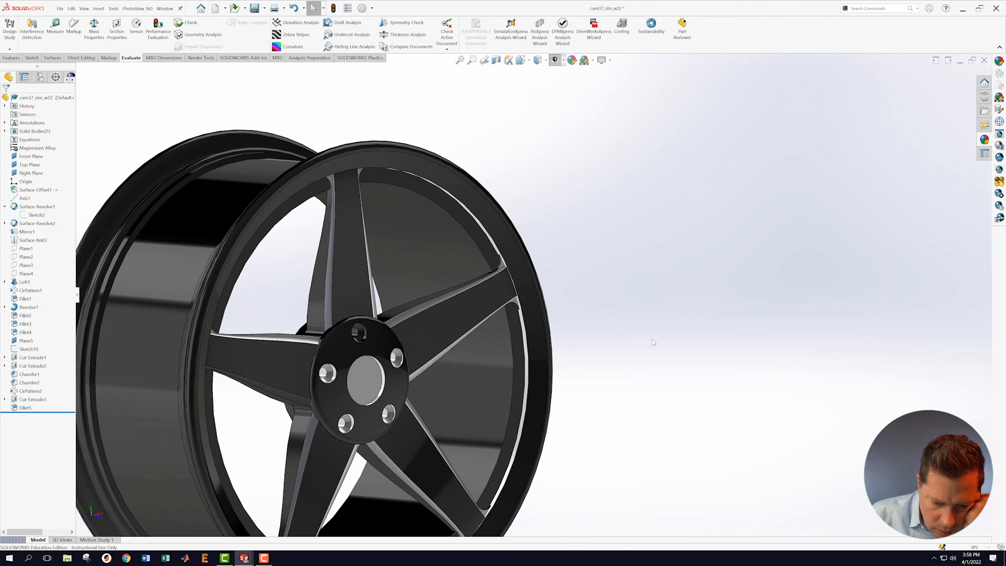
mouse_move(725, 331)
middle_down()
mouse_move(687, 304)
mouse_move(713, 338)
middle_up()
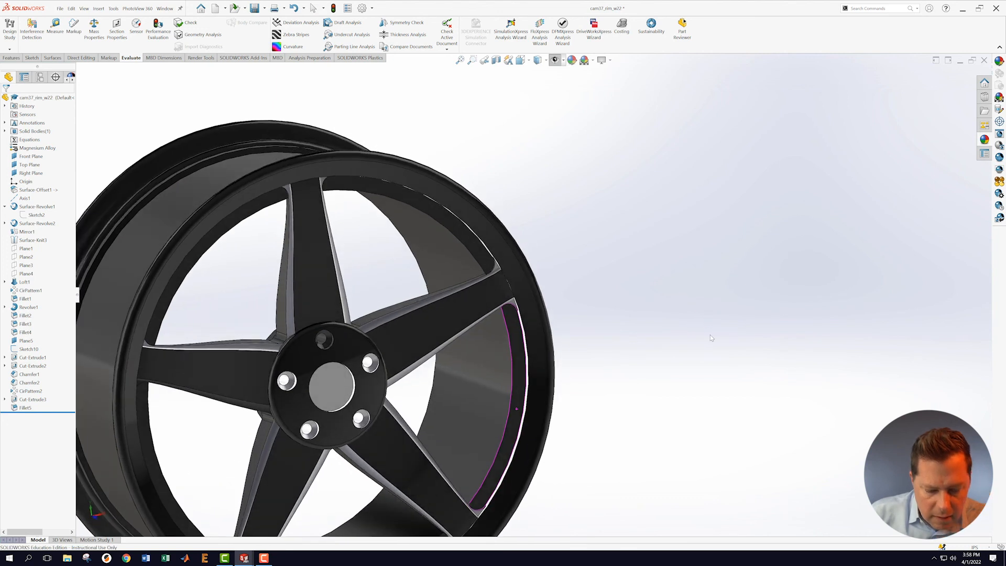
click(986, 140)
drag(942, 388, 325, 342)
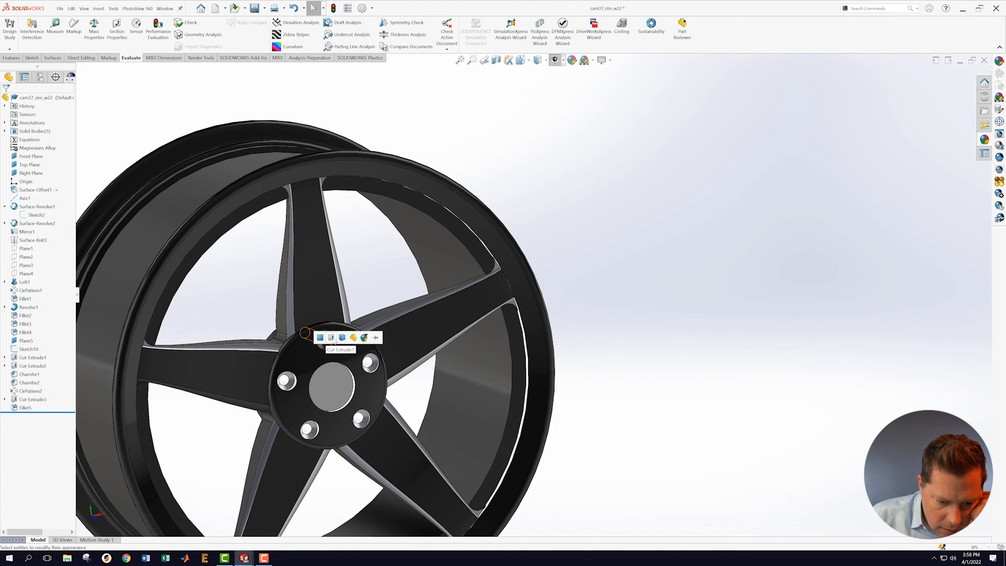
click(331, 338)
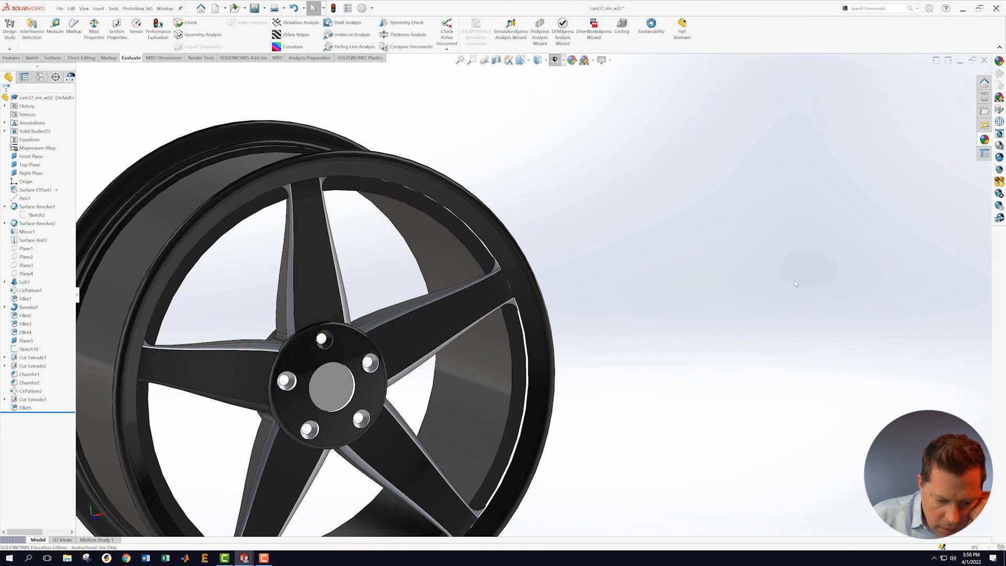
Step: Apply white to a hub face, then metallic cool grey onto the hub
click(985, 139)
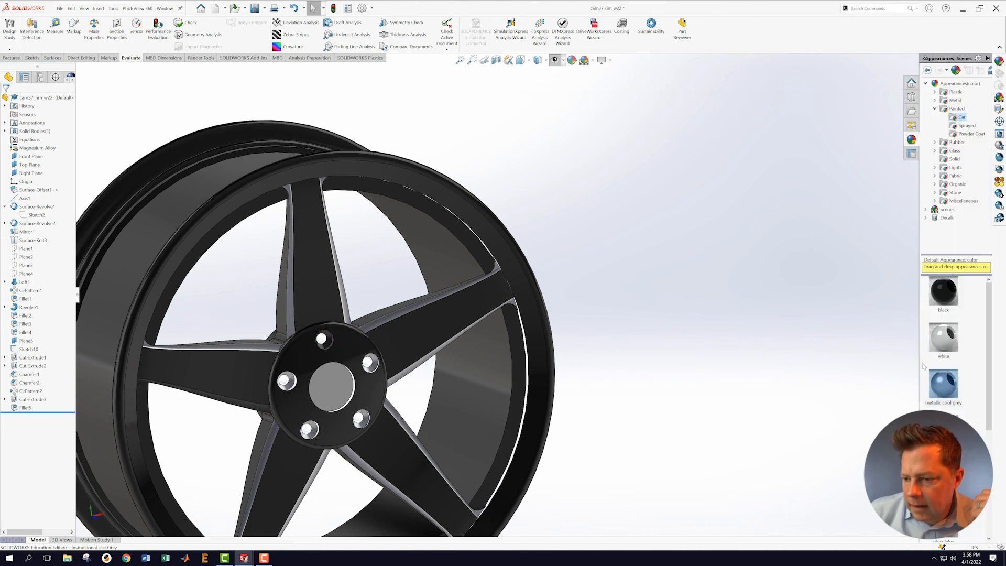
drag(947, 352, 322, 346)
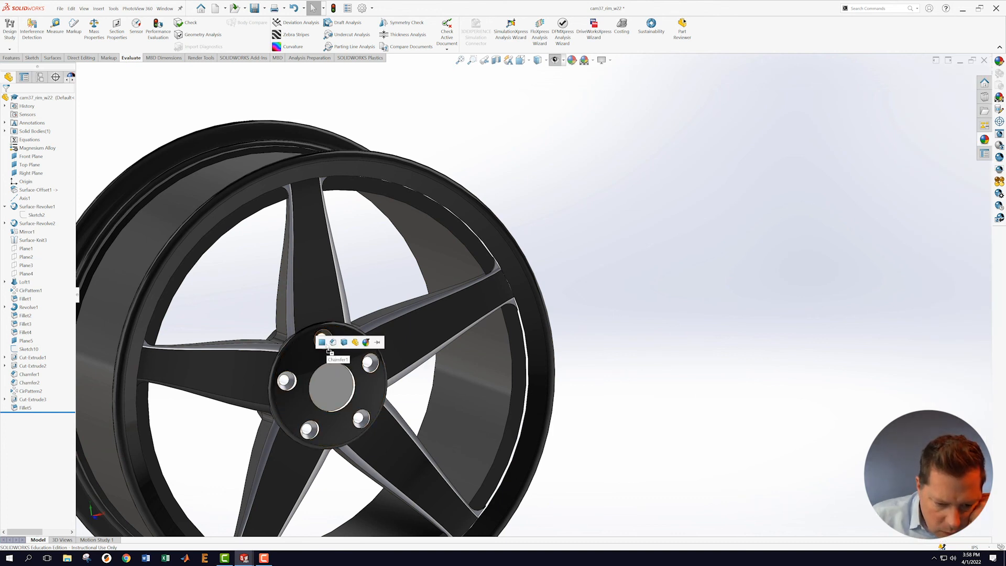
click(323, 345)
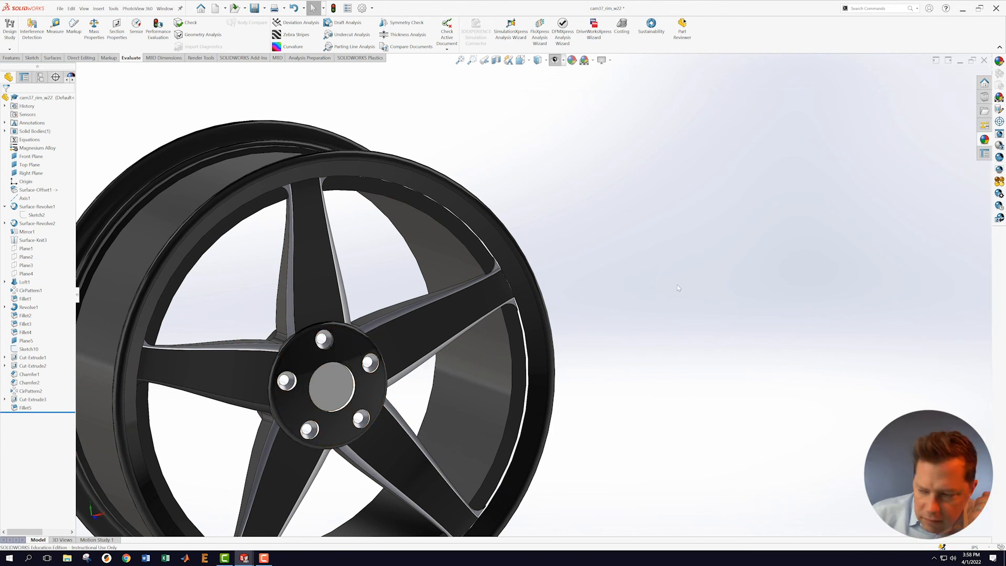
click(985, 140)
drag(950, 385, 331, 350)
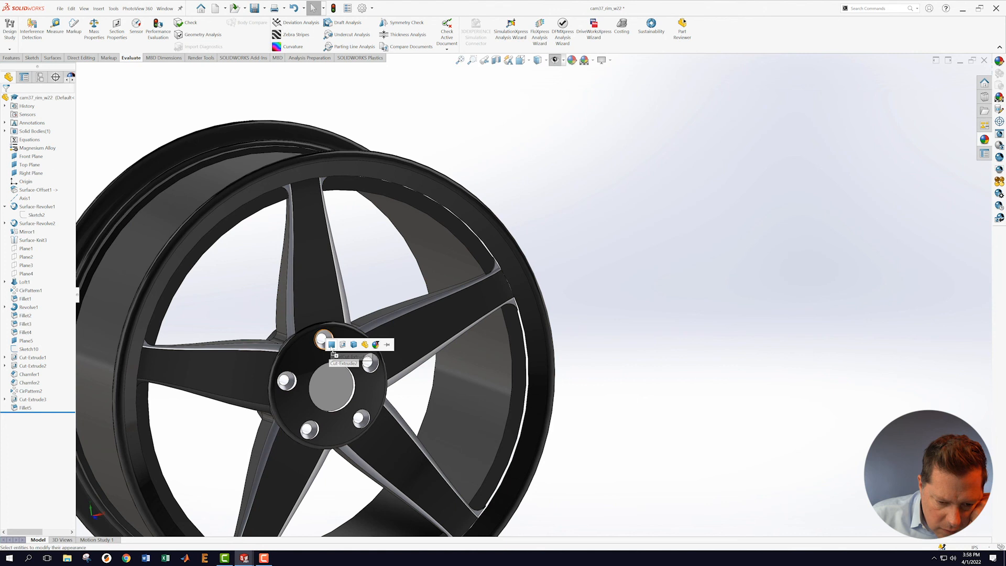
scroll(729, 335, up, 3)
mouse_move(729, 337)
middle_down()
mouse_move(685, 300)
mouse_move(728, 335)
middle_up()
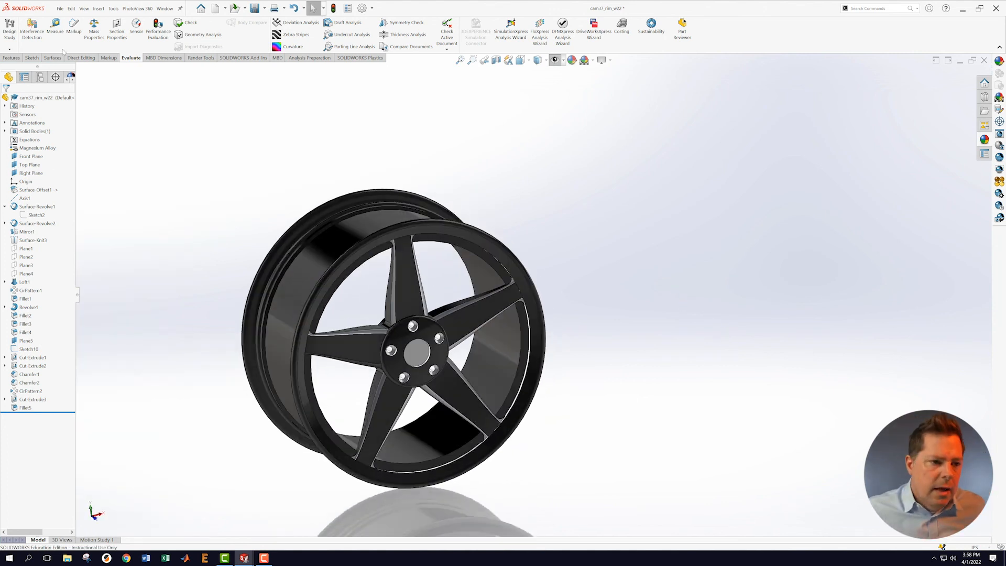
Step: Save the rim part with its updated hub colours
click(61, 7)
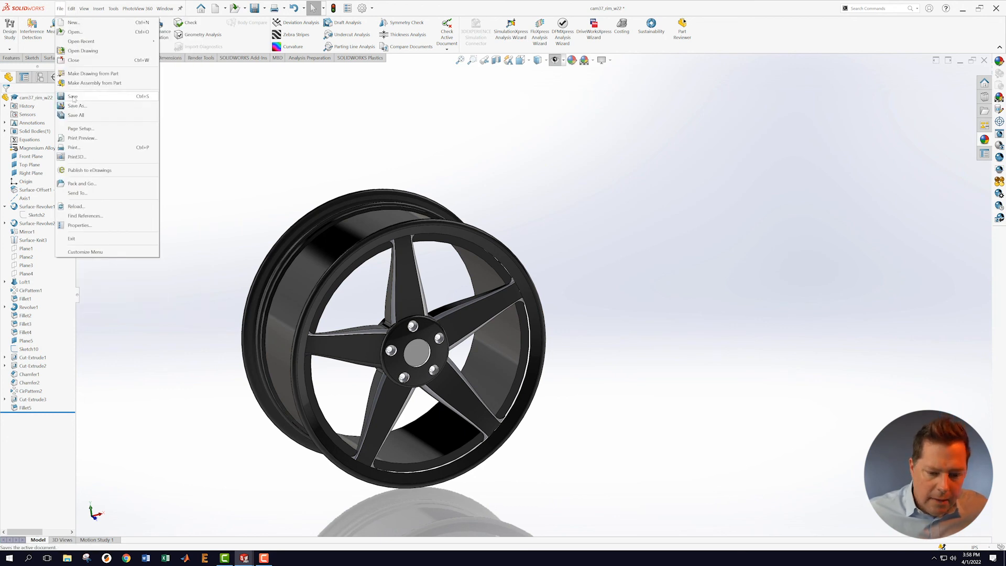
click(74, 97)
scroll(471, 335, up, 4)
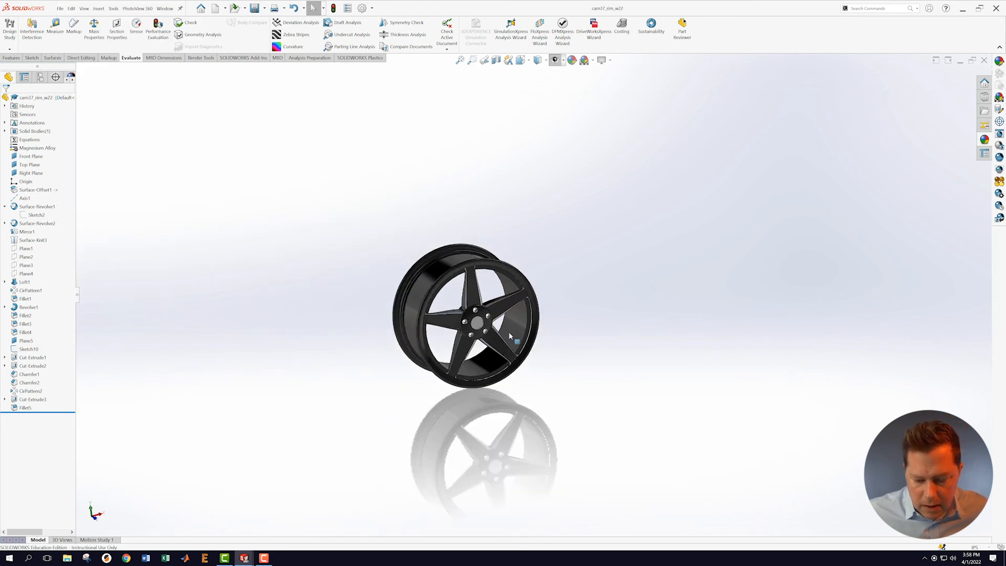
scroll(506, 337, down, 3)
Step: Turn off perspective in the view display settings
click(602, 60)
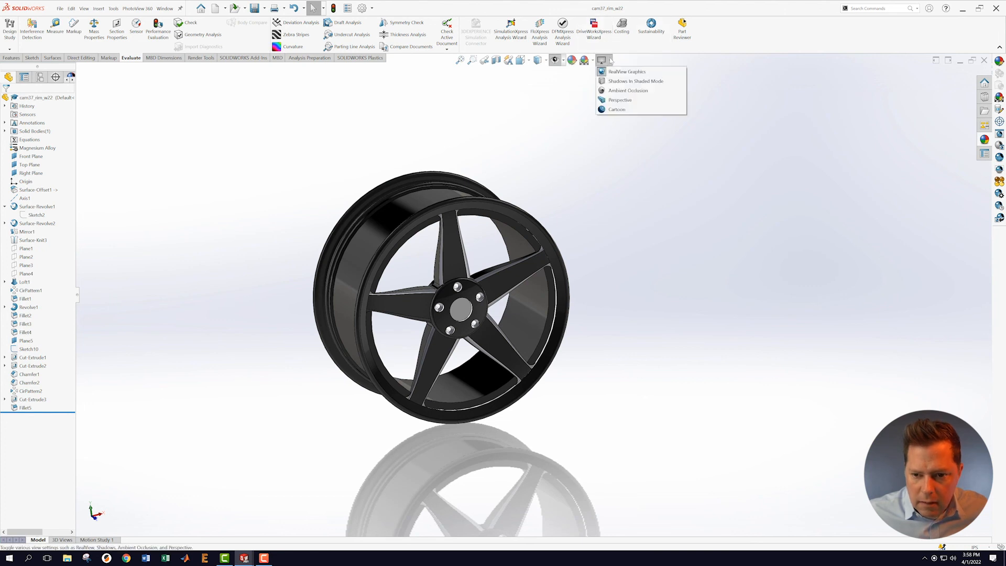
click(619, 100)
scroll(453, 363, down, 2)
middle_drag(619, 353, 629, 303)
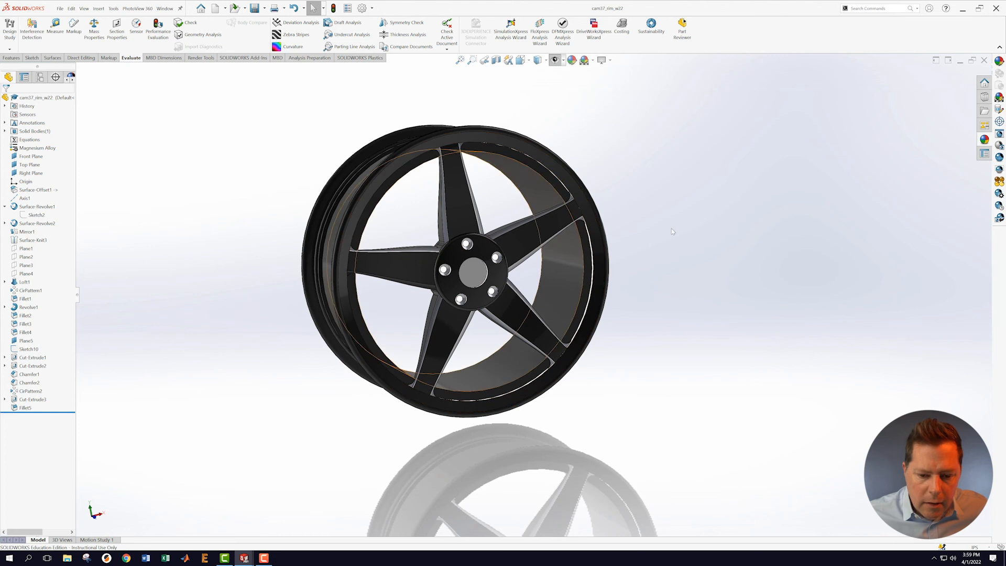
scroll(555, 283, up, 3)
scroll(629, 245, down, 3)
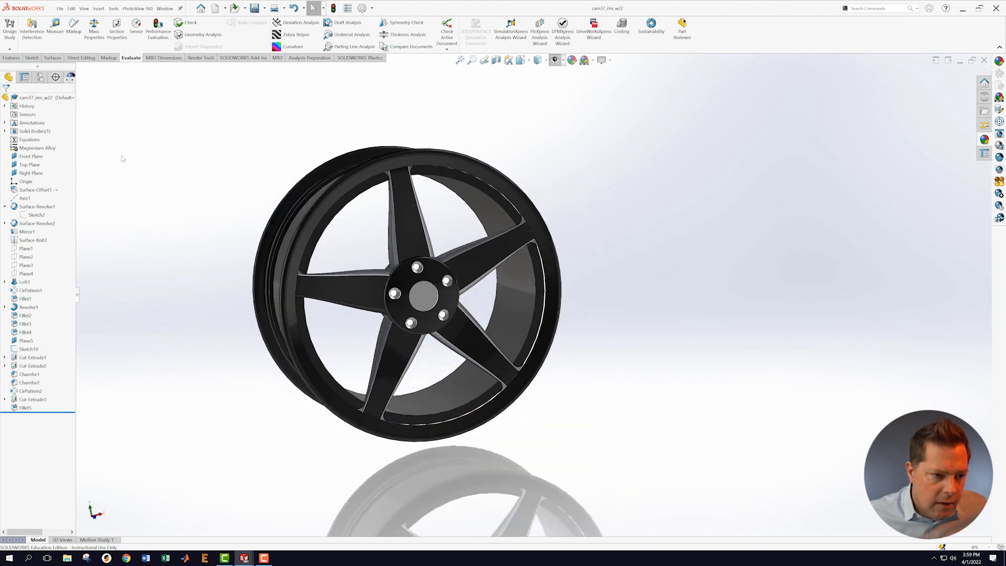
Step: Start a decal and load the BMW.png logo image from the Desktop test folder
click(201, 58)
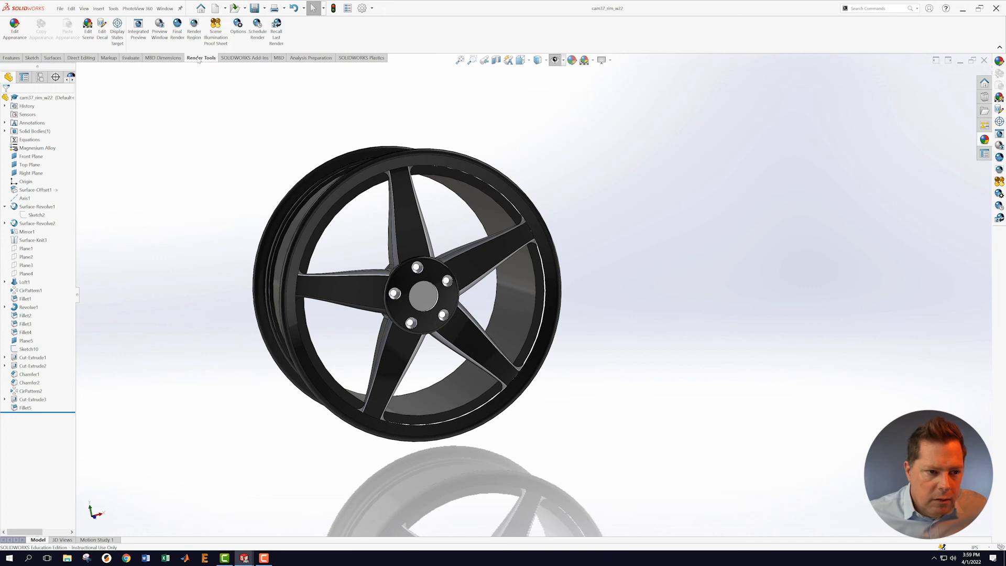
click(102, 32)
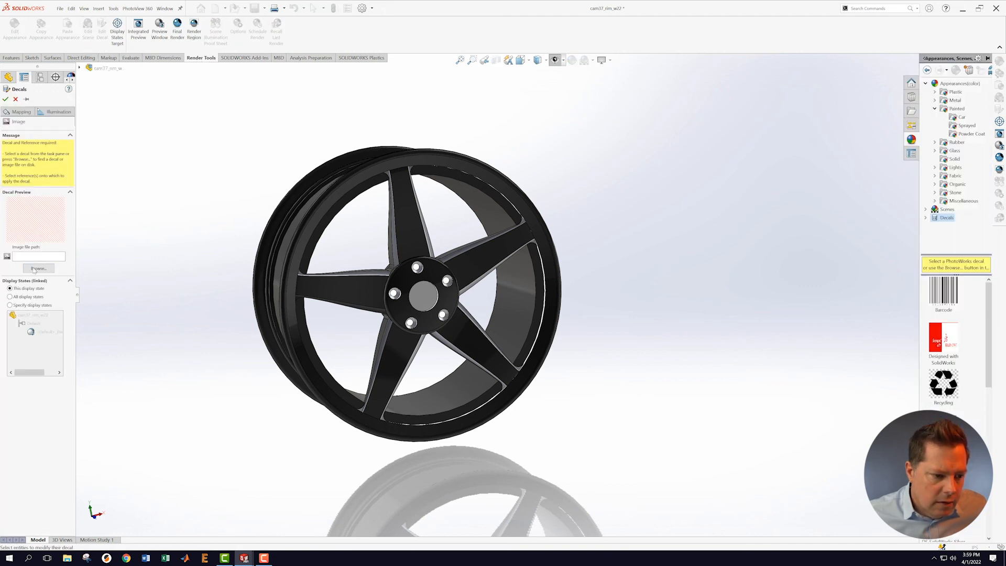
click(37, 269)
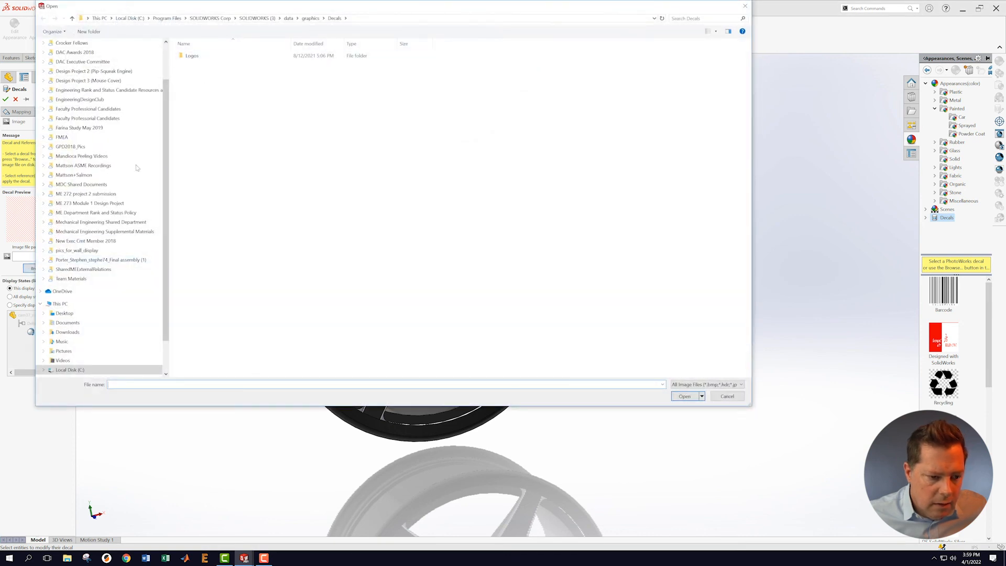
click(64, 313)
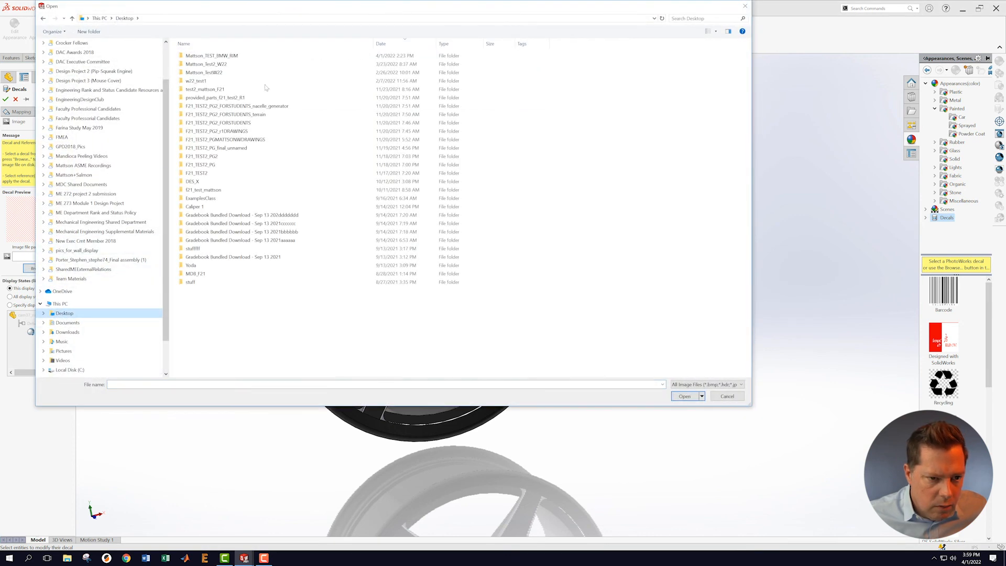
click(206, 56)
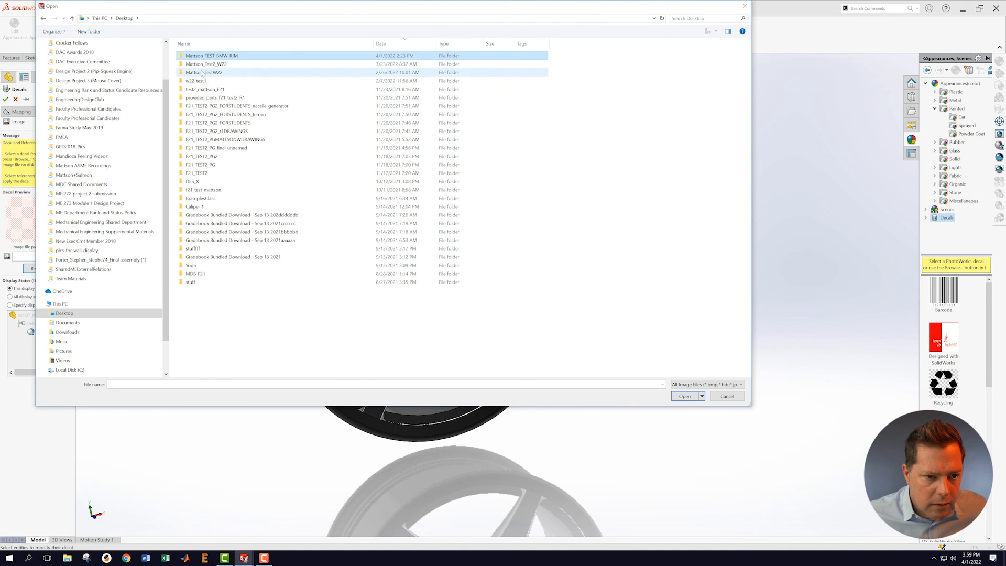
double_click(196, 56)
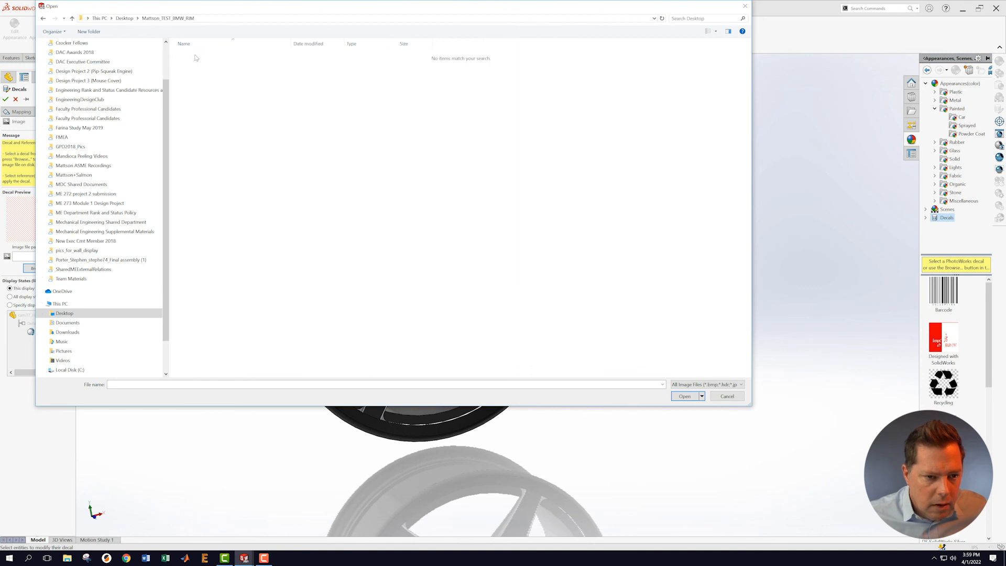
click(43, 19)
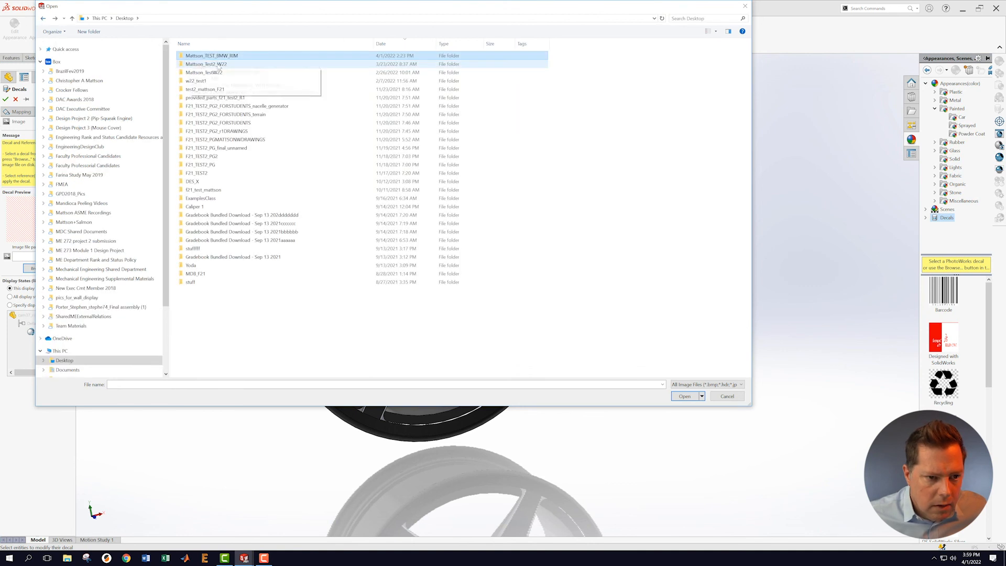
double_click(194, 64)
double_click(193, 56)
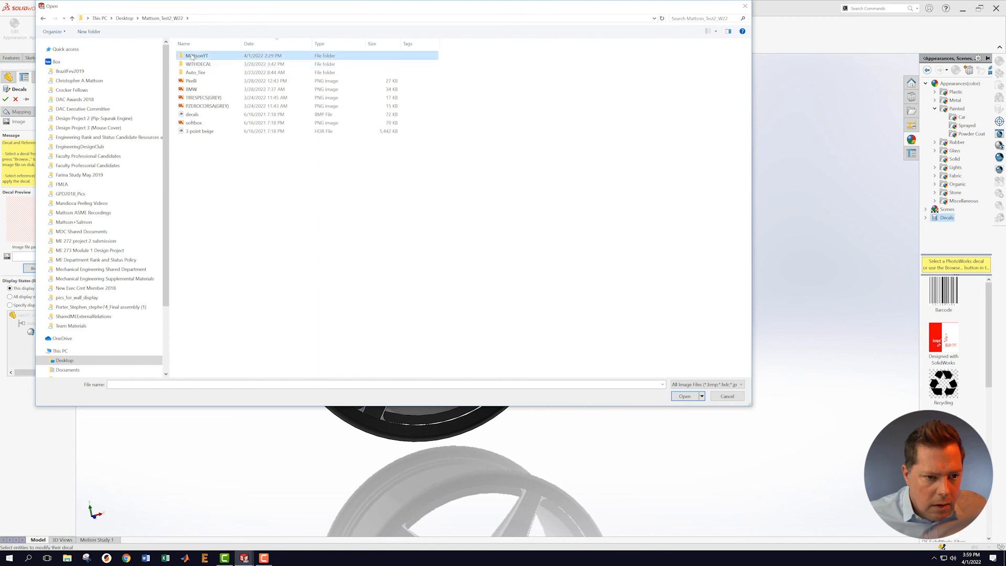
click(239, 65)
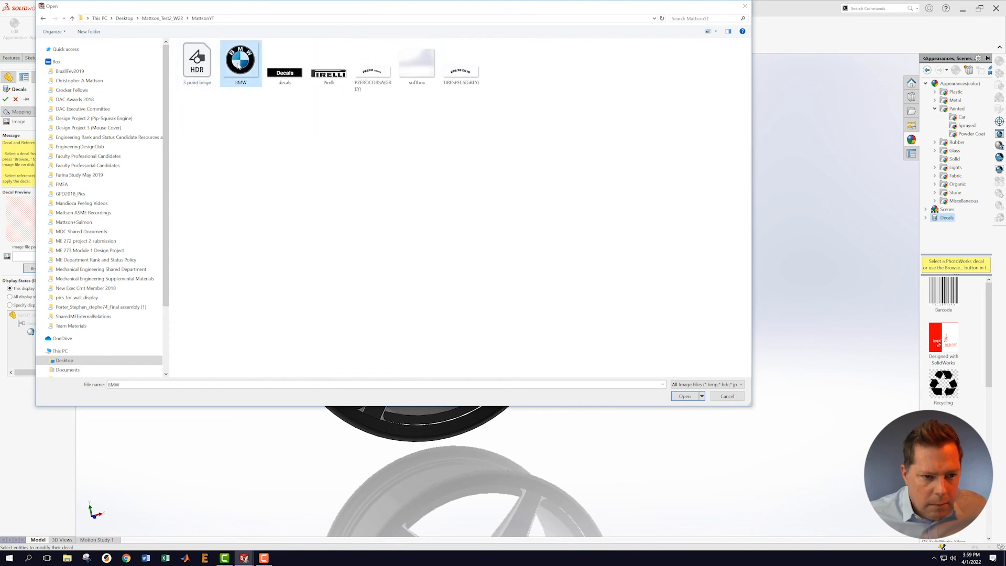
click(685, 396)
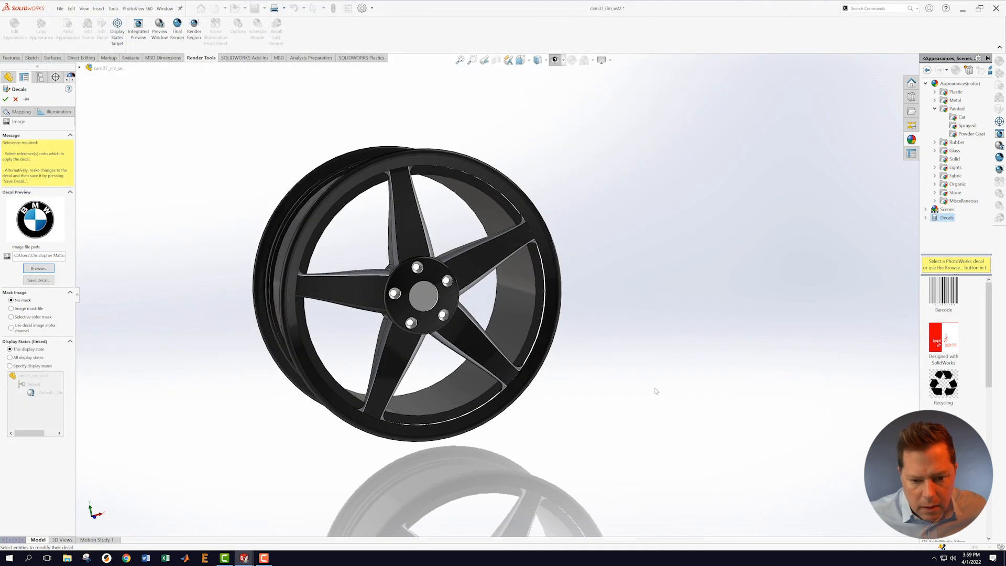
Step: Place the BMW decal on the centre cap, using the image alpha channel to show only the logo
click(432, 305)
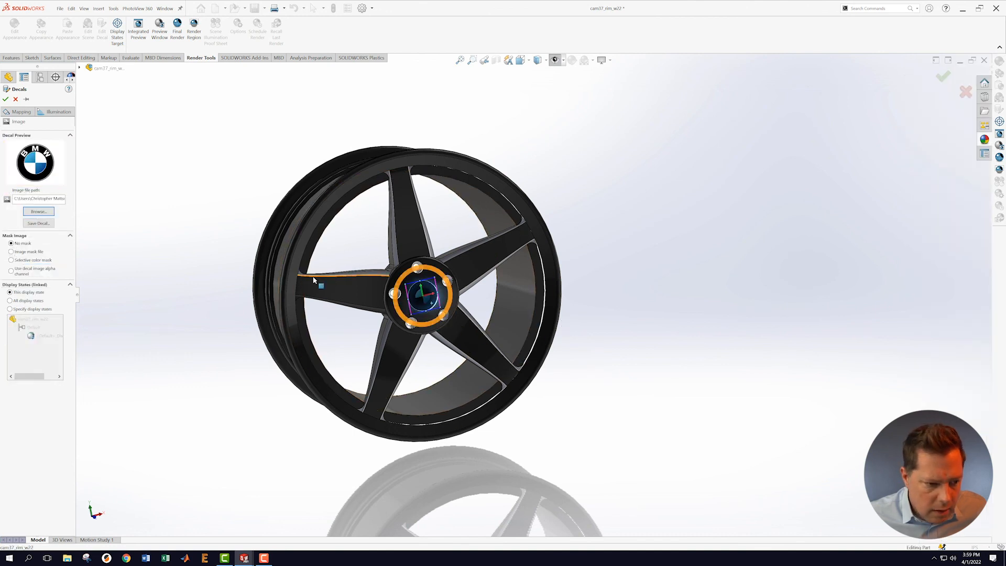
click(11, 271)
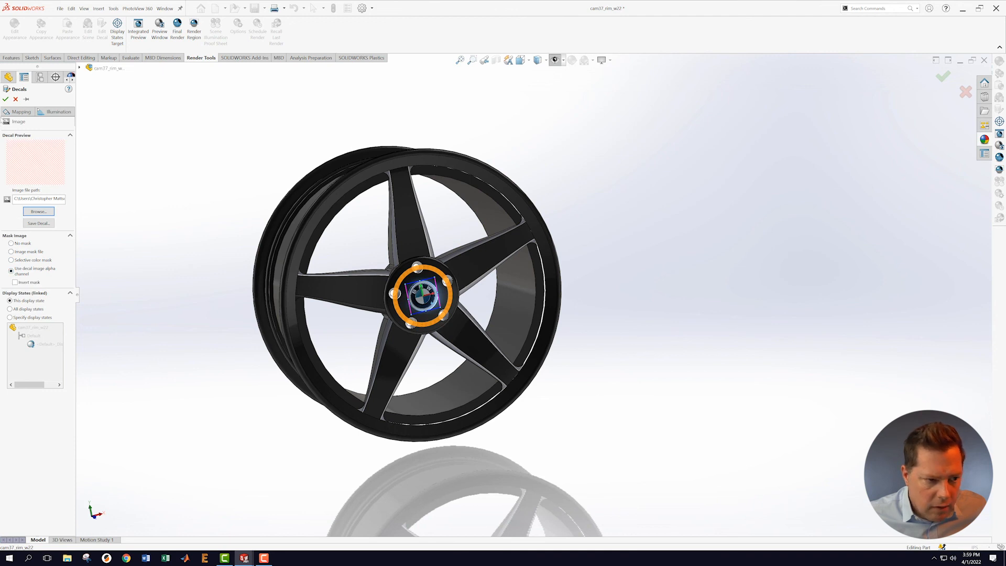
click(5, 99)
middle_drag(737, 289, 748, 250)
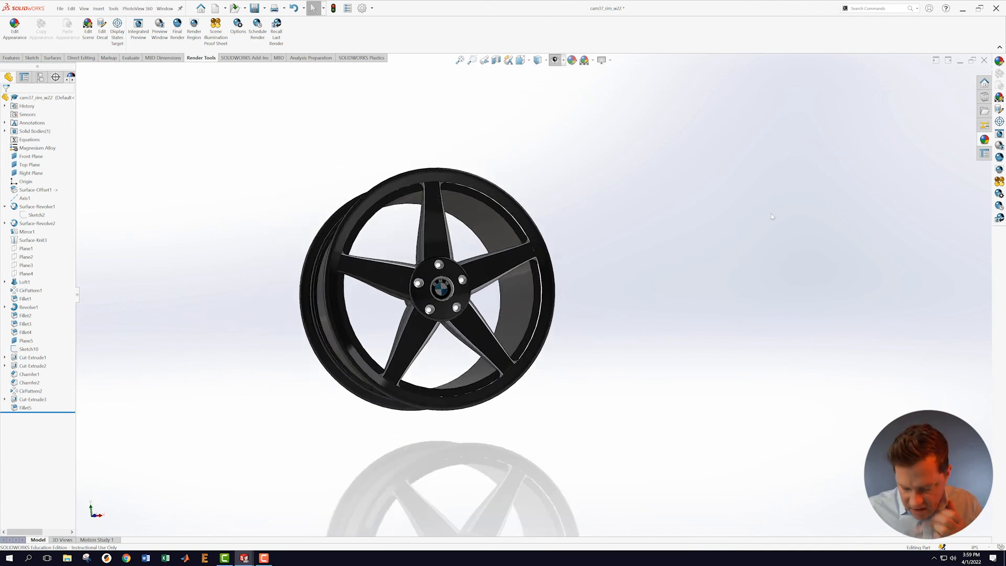
Step: Save the rim and switch to the cam37_wheel_w22 wheel assembly
click(60, 11)
click(79, 97)
scroll(313, 271, up, 2)
middle_drag(313, 270, 760, 325)
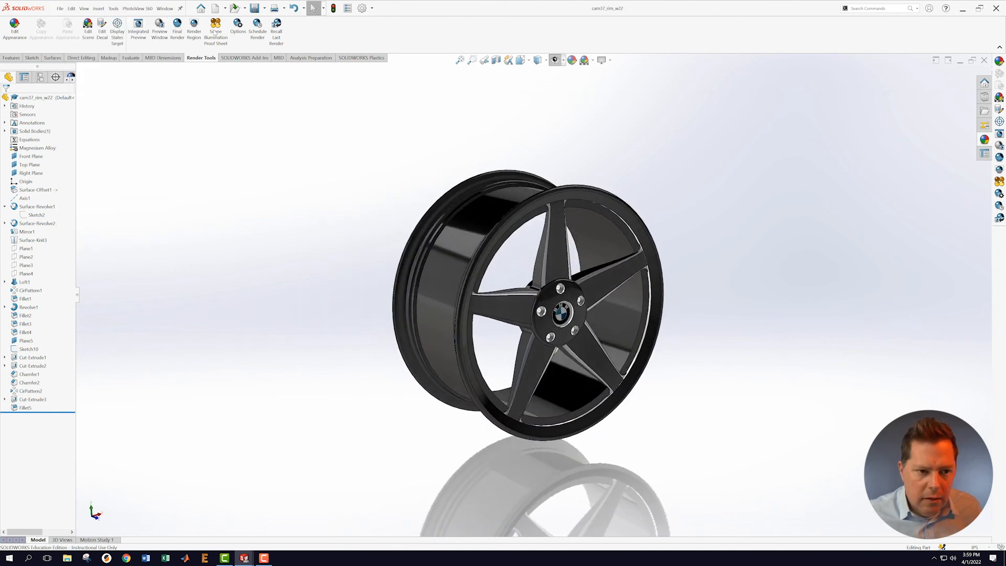
click(165, 9)
click(199, 102)
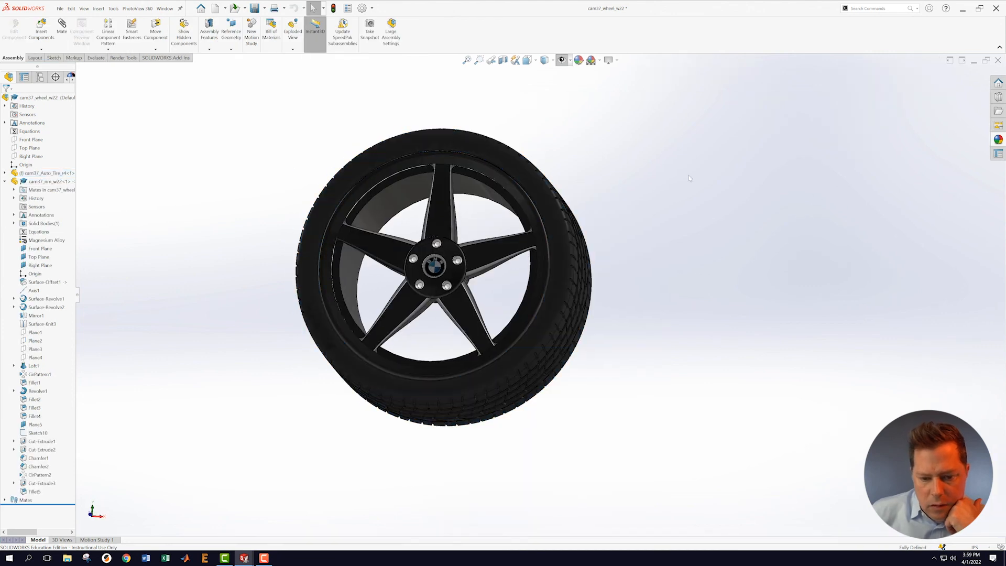
Step: Switch the tire component to its 23 inch configuration
middle_drag(703, 180, 728, 240)
scroll(786, 406, up, 5)
scroll(661, 366, down, 4)
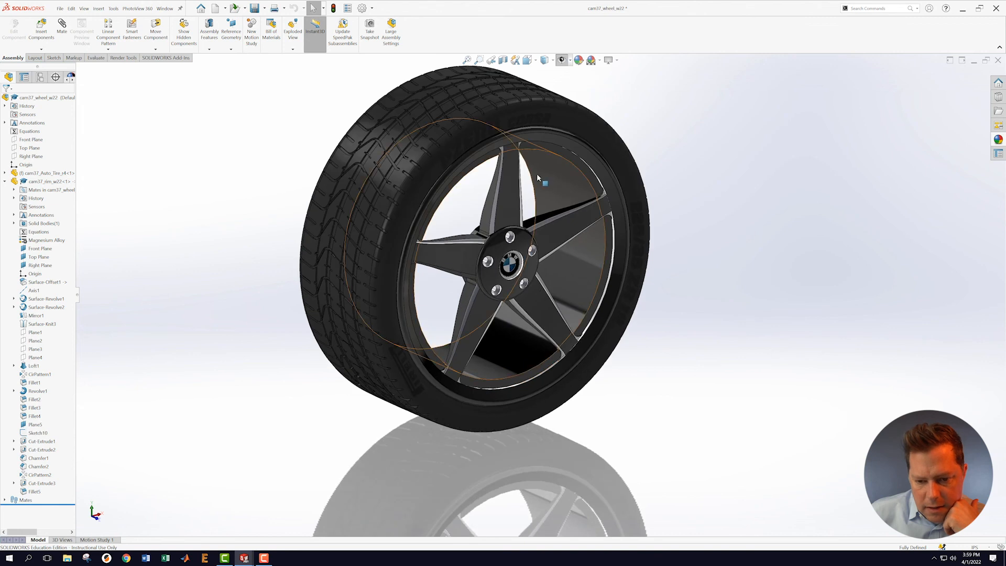
scroll(489, 276, down, 3)
scroll(528, 187, up, 4)
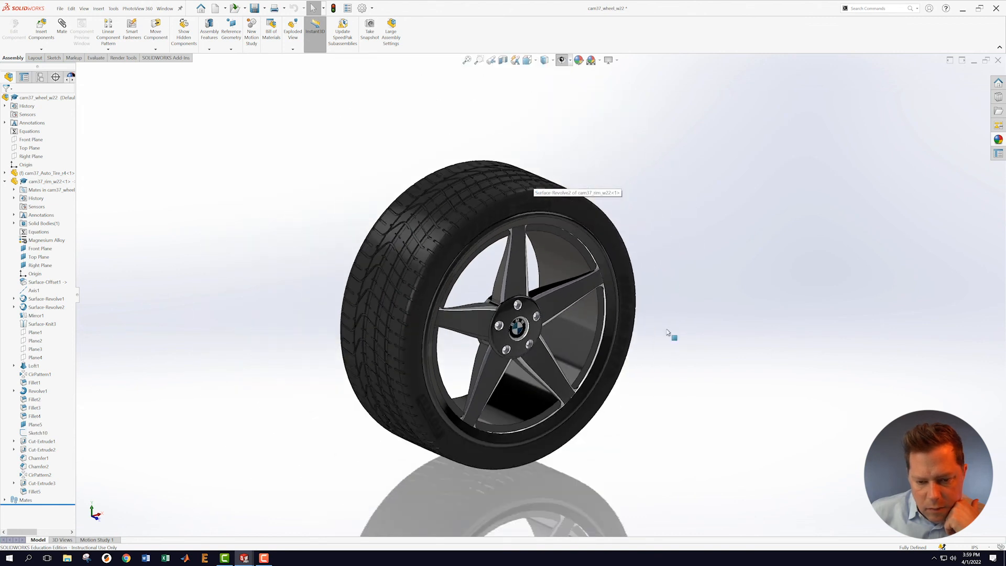
right_click(49, 173)
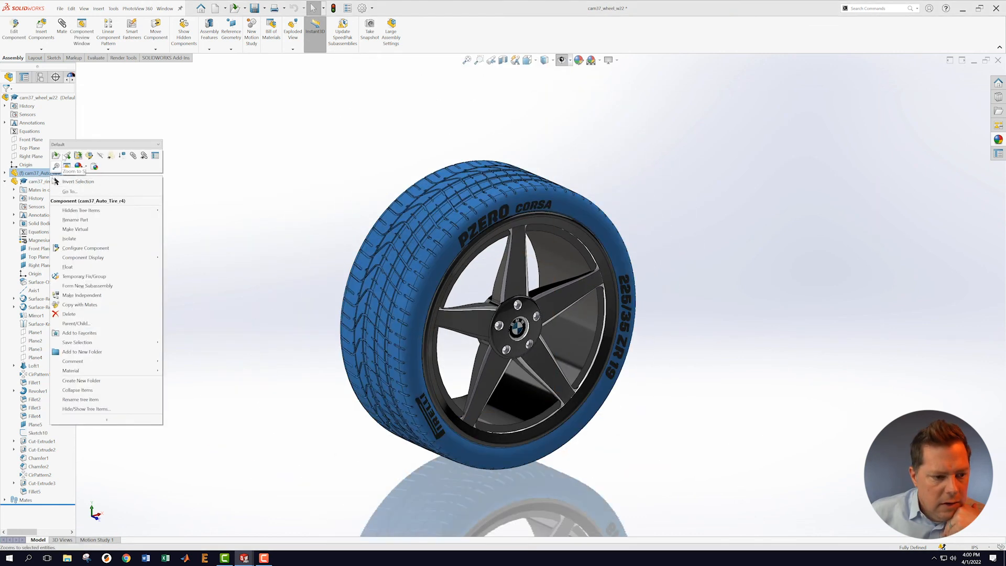
click(70, 144)
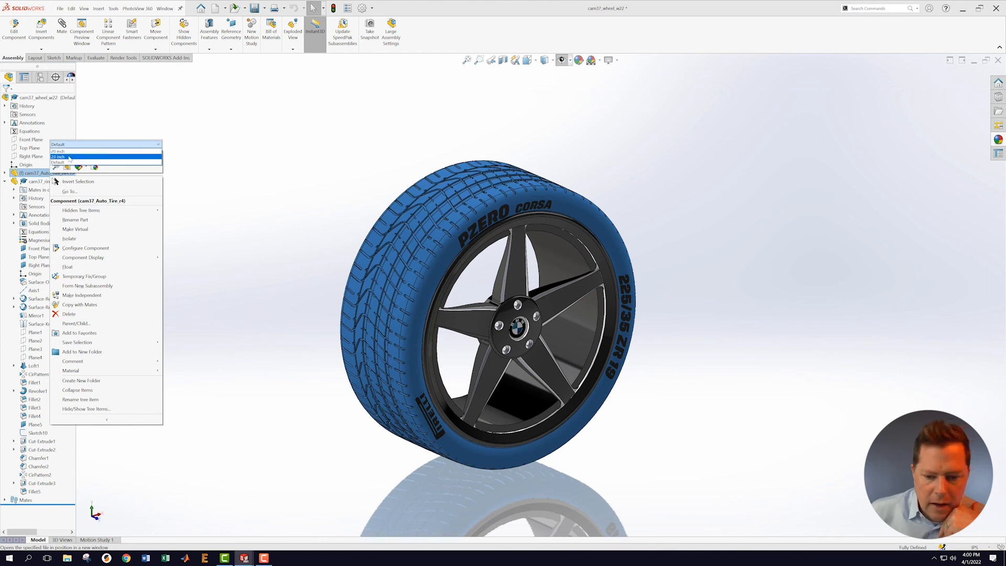
click(70, 157)
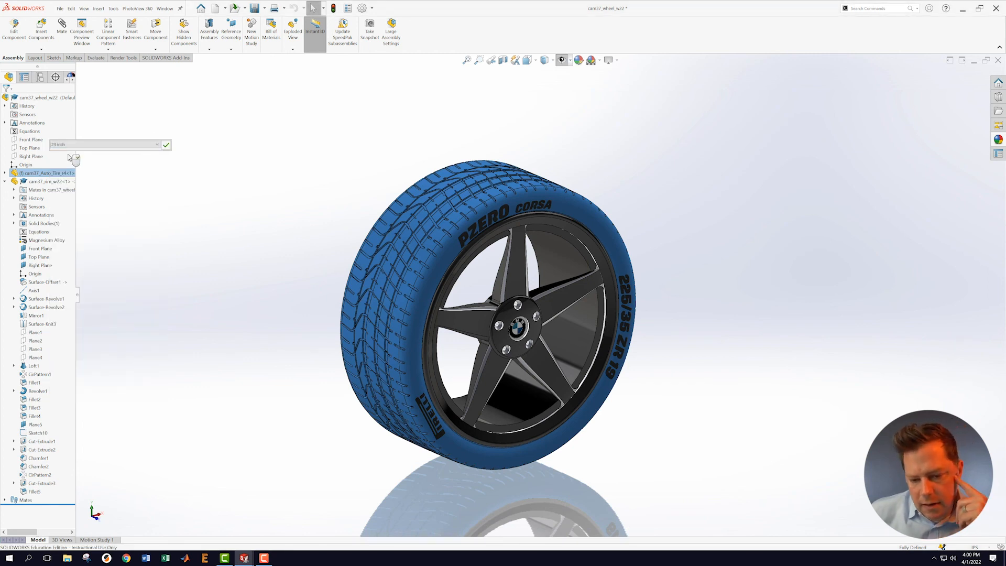
click(165, 145)
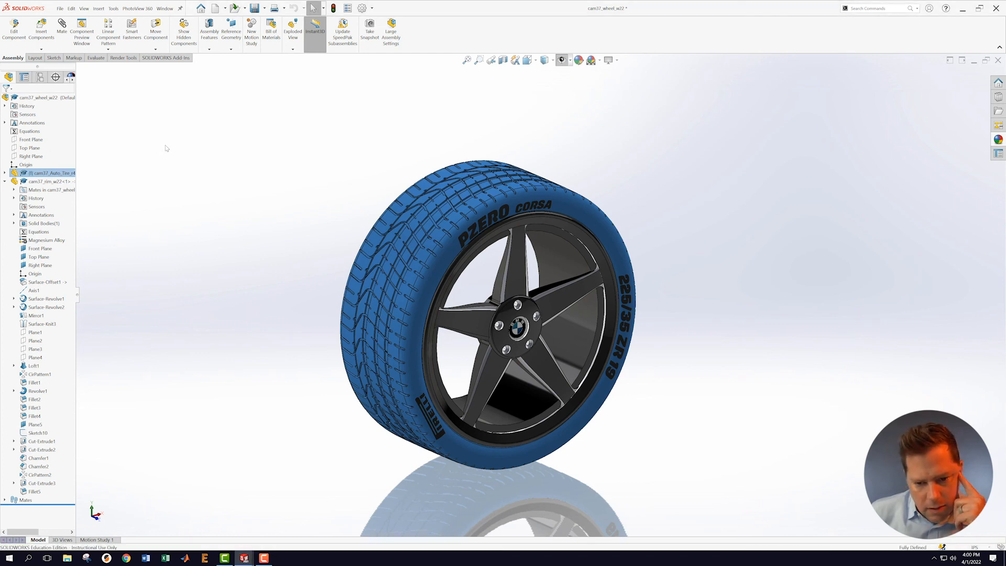
Step: Return the tire component to its 20 inch configuration
scroll(740, 381, up, 2)
mouse_move(745, 322)
middle_down()
mouse_move(711, 289)
mouse_move(678, 283)
mouse_move(742, 314)
middle_up()
right_click(67, 174)
click(93, 141)
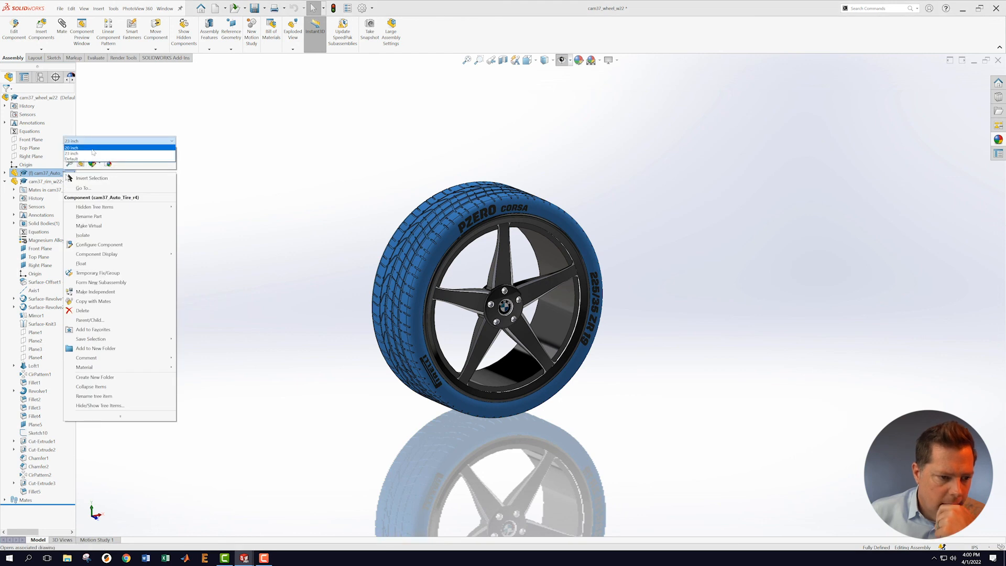
click(97, 154)
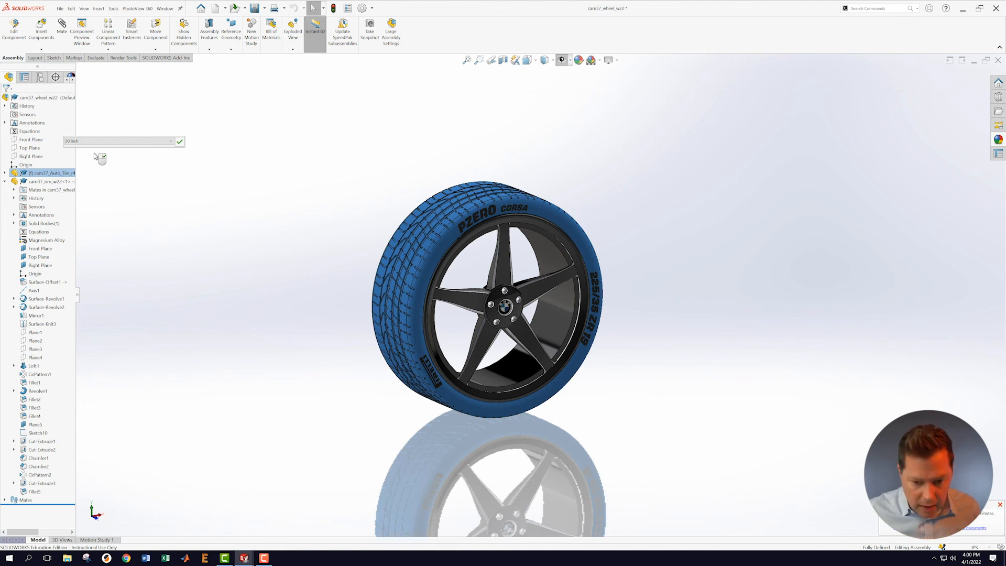
click(179, 142)
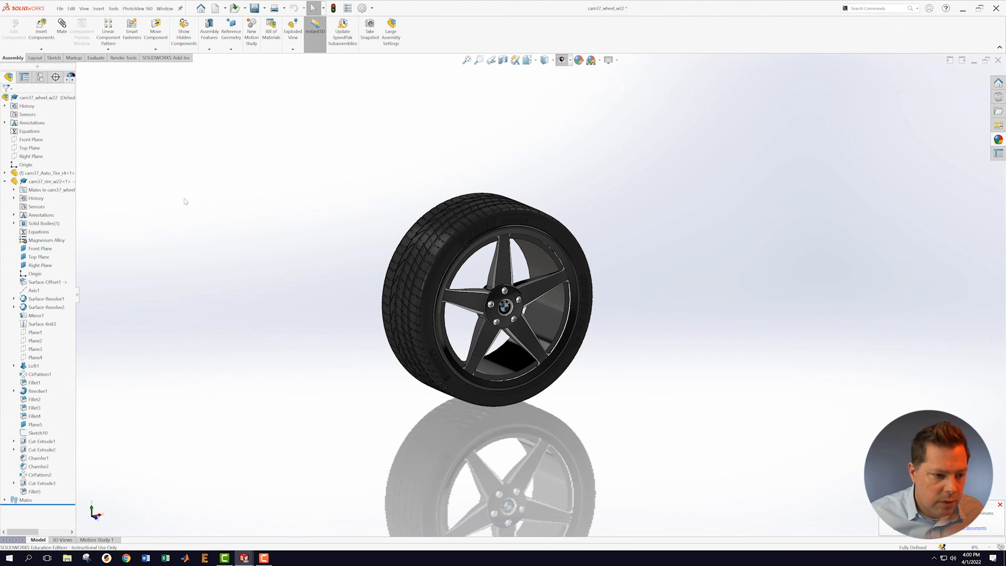
right_click(35, 174)
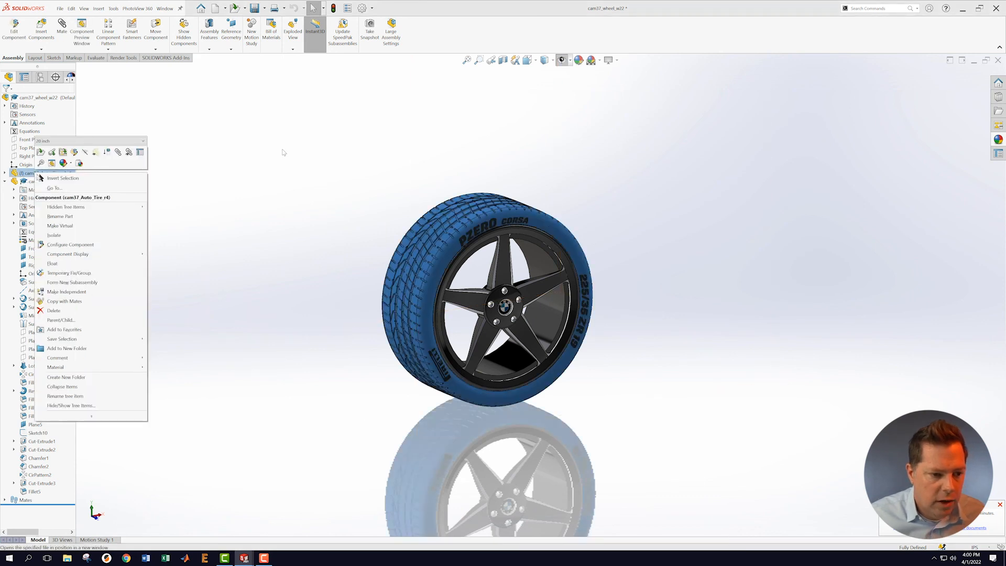
key(Escape)
click(95, 57)
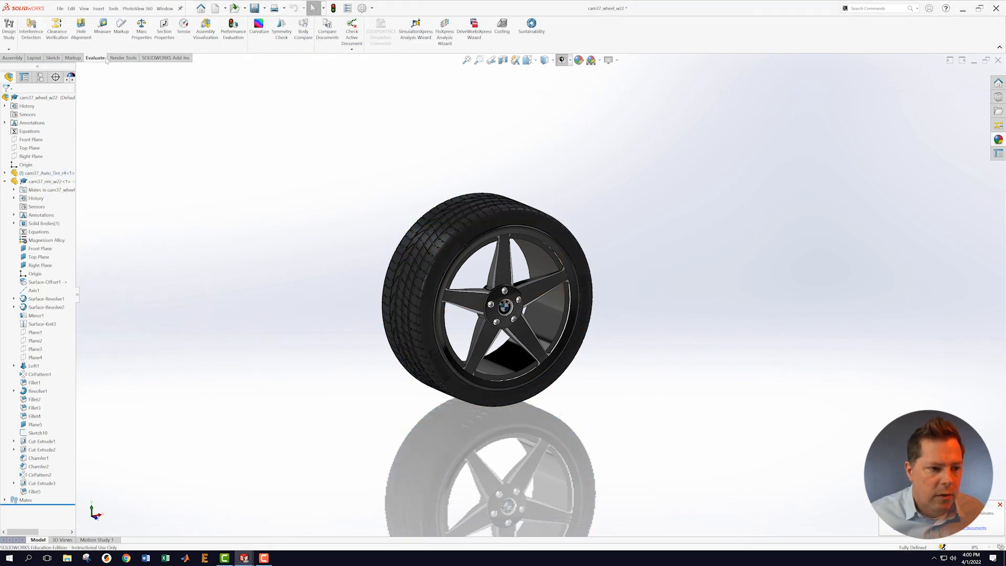
Step: Run Interference Detection on the rim and 20 inch tire, which finds no interferences
click(31, 27)
click(42, 139)
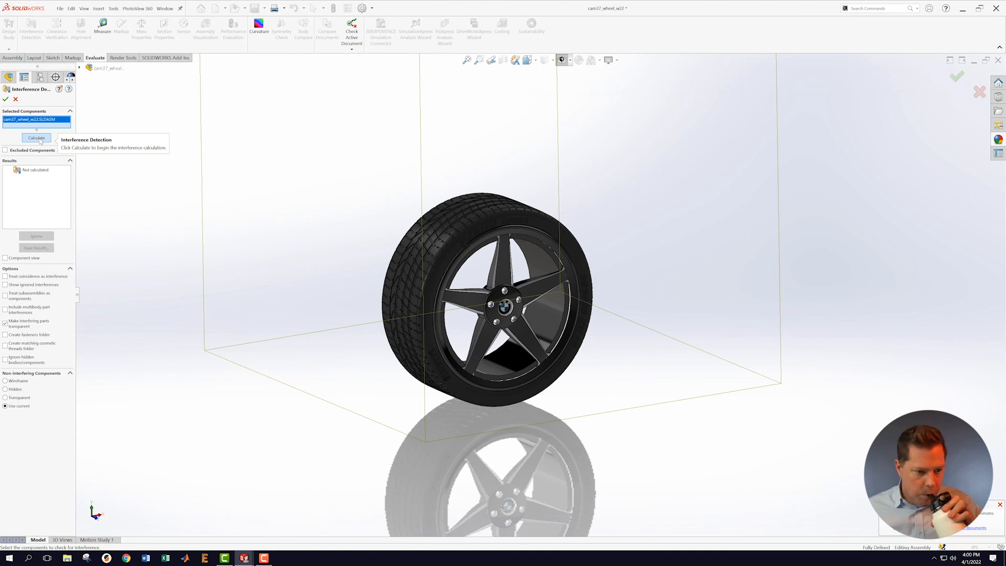
click(40, 139)
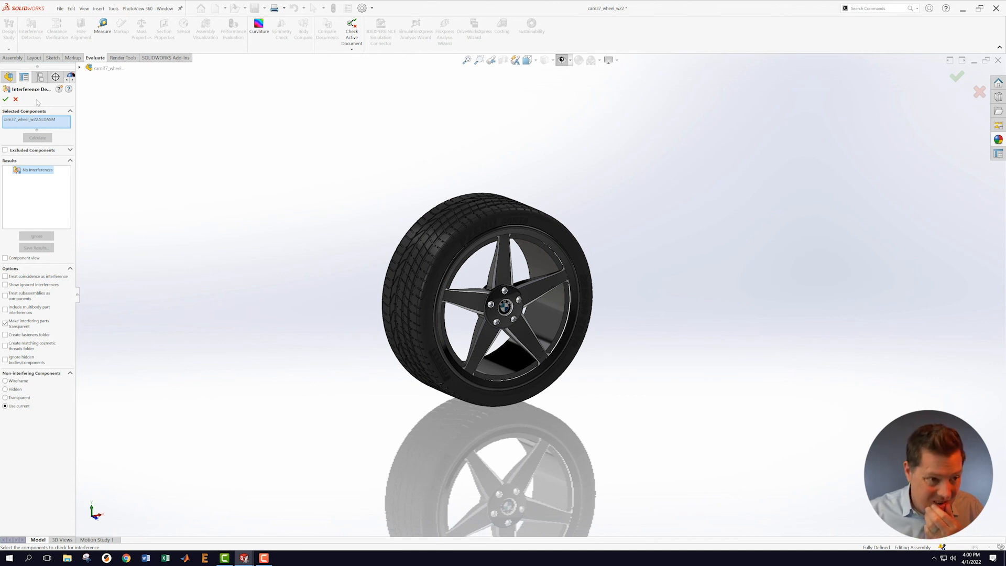
click(6, 99)
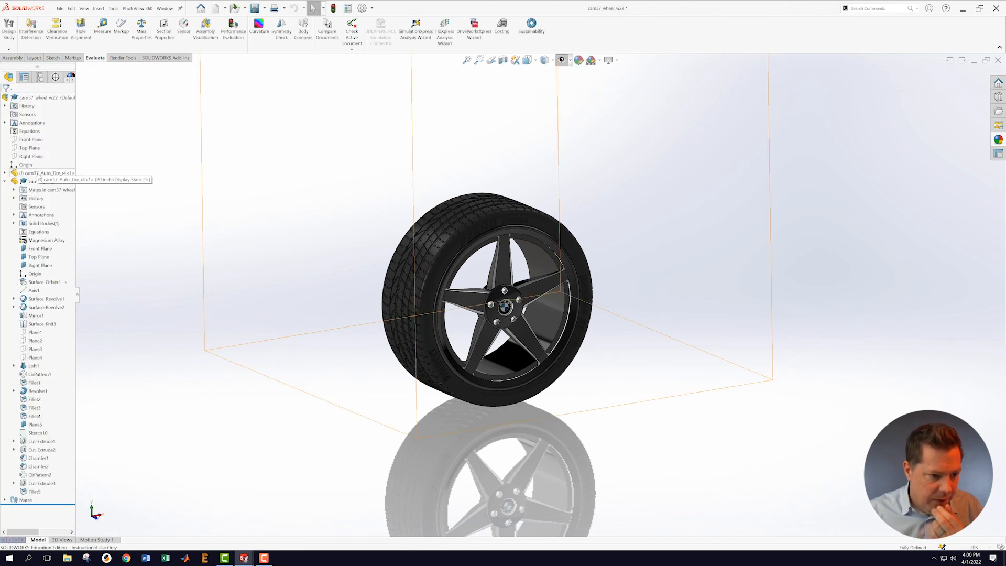
Step: Switch the tire to 23 inch and recalculate Interference Detection, again finding none
right_click(40, 173)
click(145, 142)
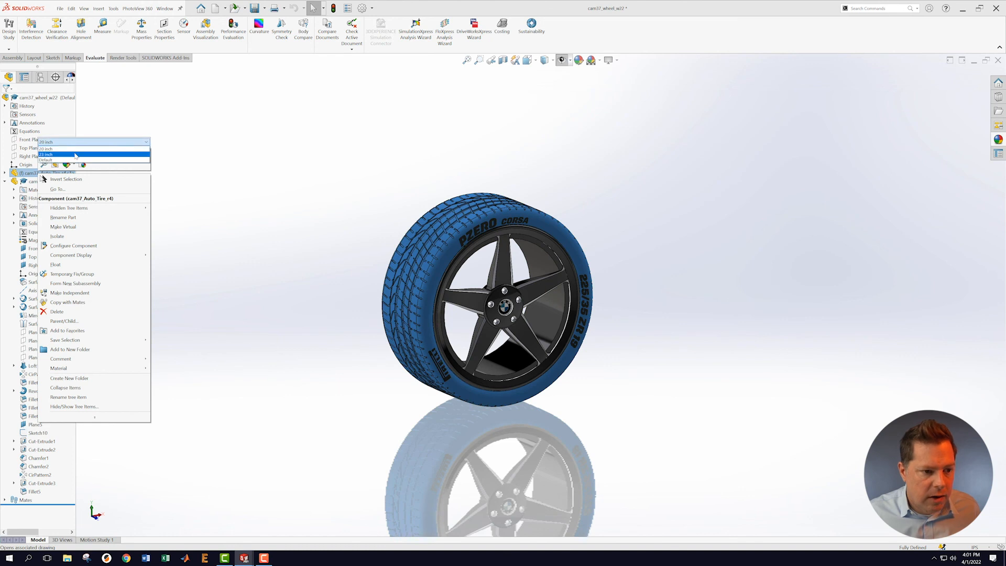
click(138, 149)
click(154, 143)
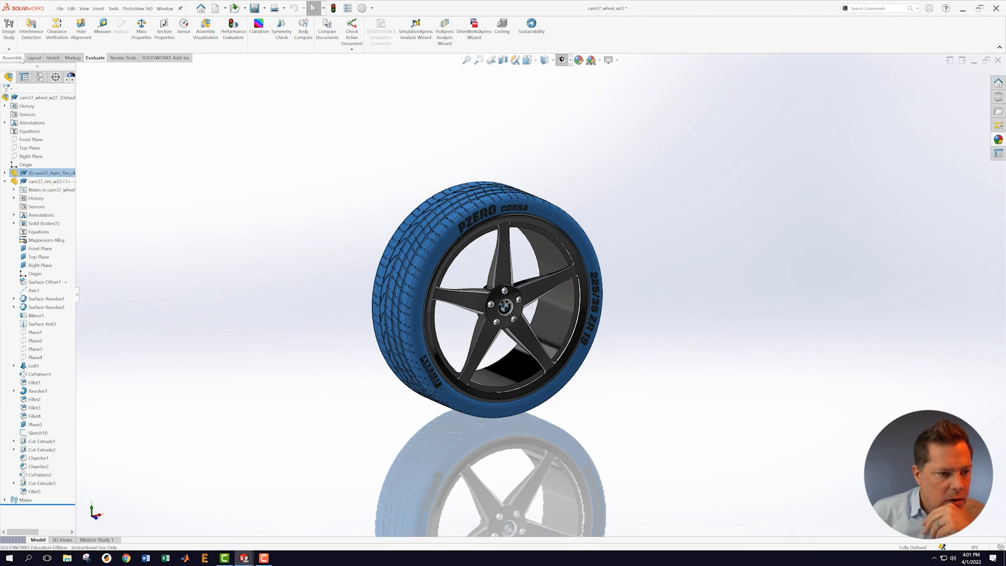
click(32, 26)
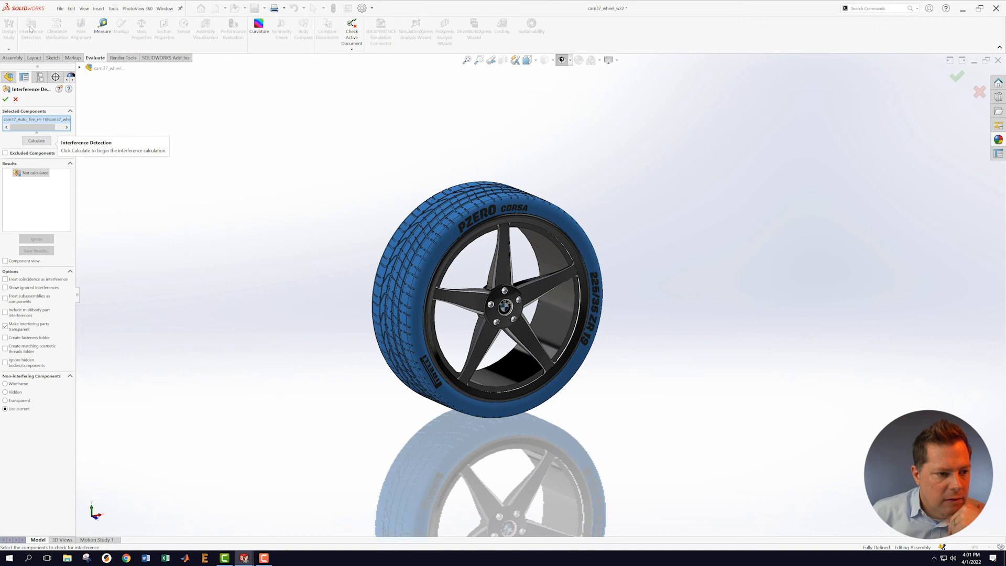
click(39, 141)
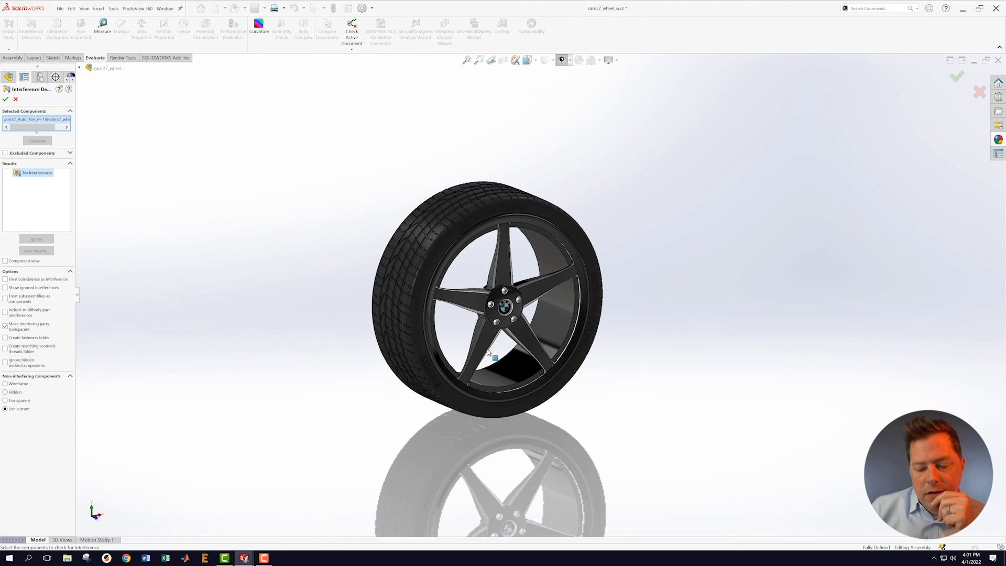
Step: Zoom out and orbit the wheel assembly to view it more head-on
scroll(512, 292, down, 5)
scroll(512, 293, down, 2)
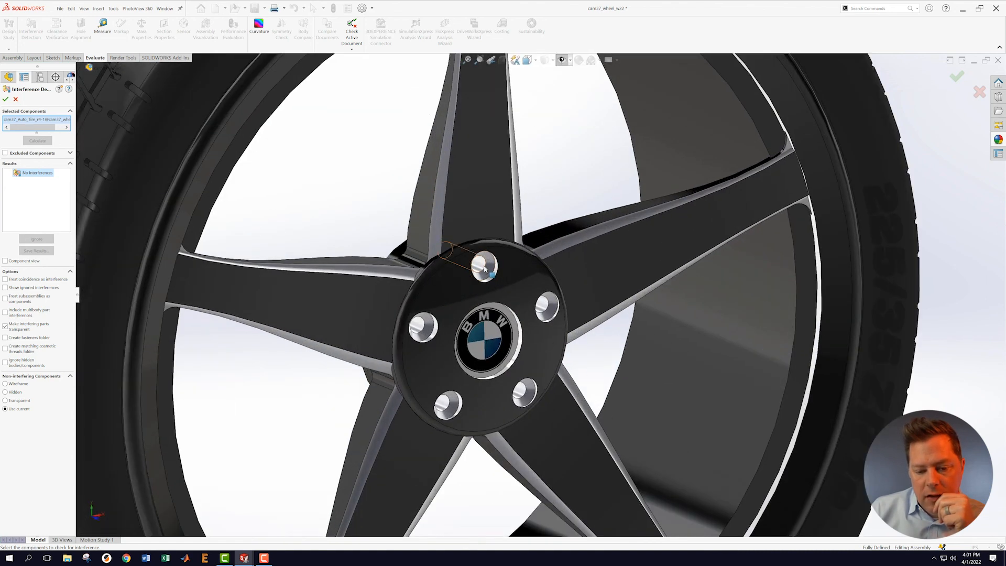
middle_drag(529, 296, 487, 275)
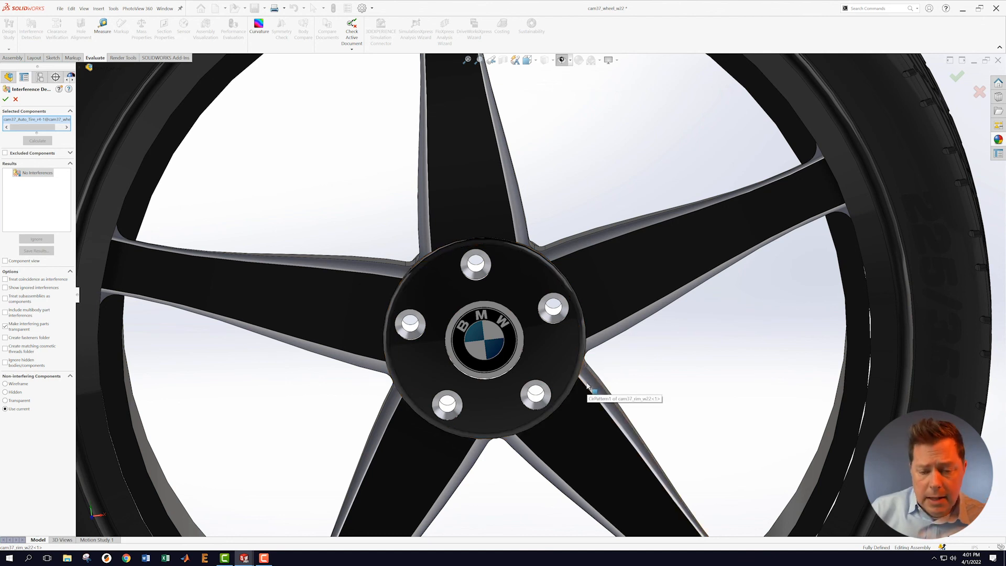
scroll(587, 387, up, 5)
scroll(439, 461, down, 1)
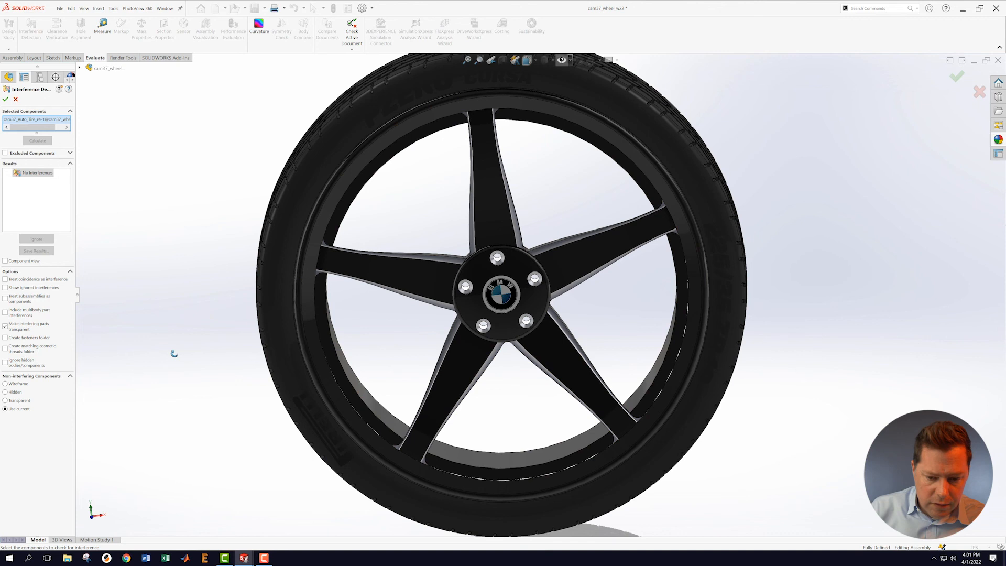
Step: Rotate the wheel to show the tire tread, then bring Chrome to the front
middle_drag(173, 353, 195, 366)
scroll(239, 371, up, 2)
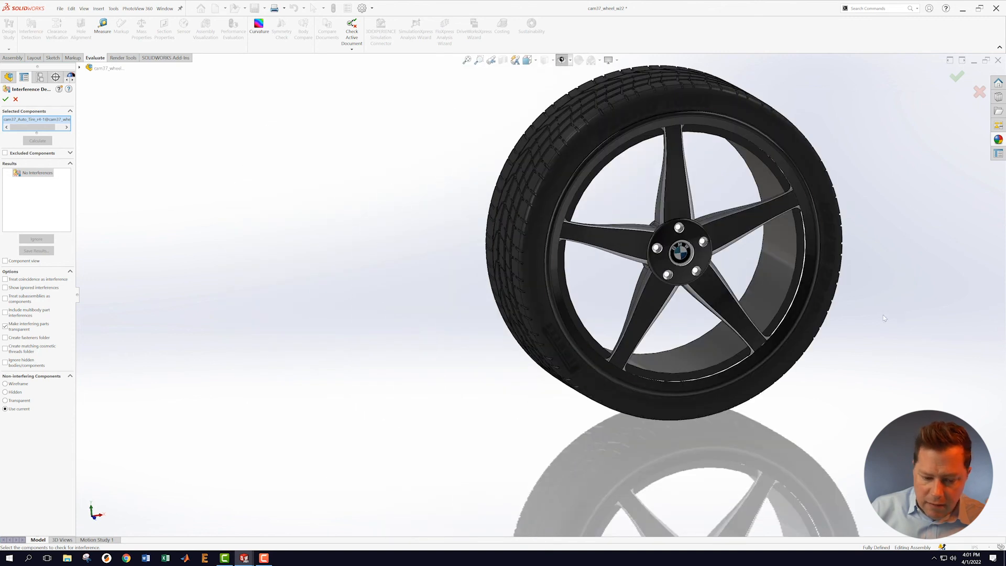
scroll(884, 318, up, 2)
scroll(885, 317, down, 2)
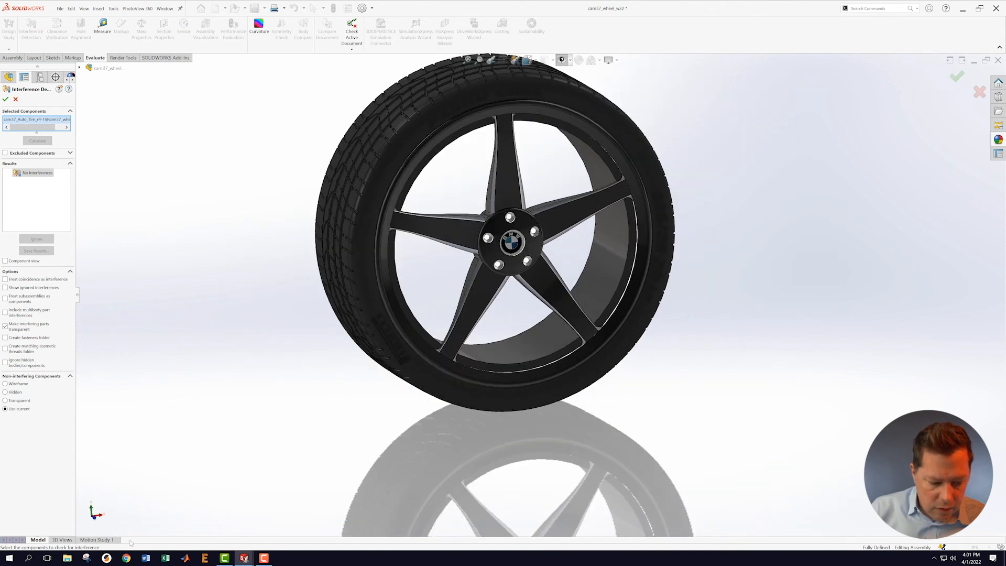
click(126, 559)
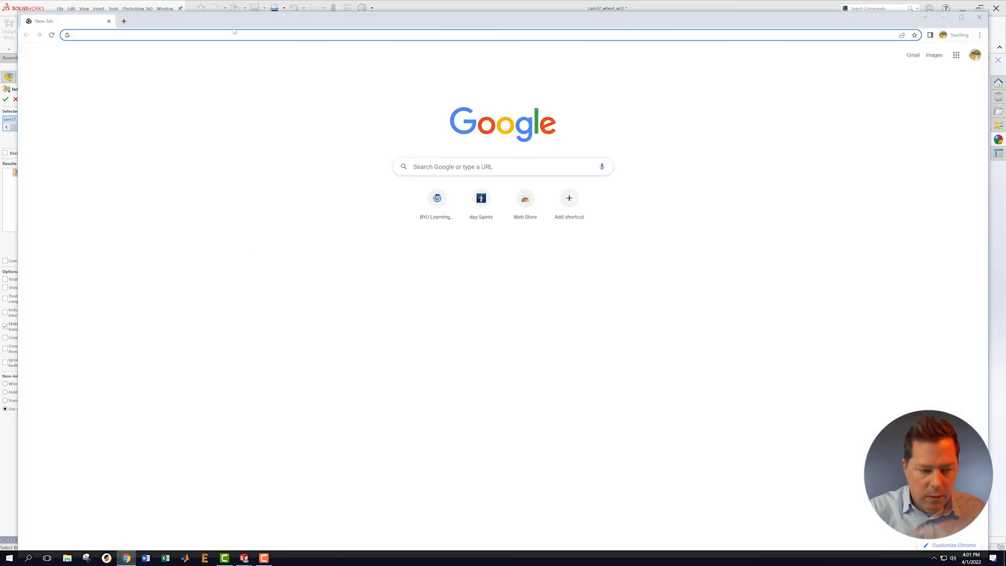
Step: Load BYU Learning Suite, sign in, and decline moving the saved password
text(learning)
key(Return)
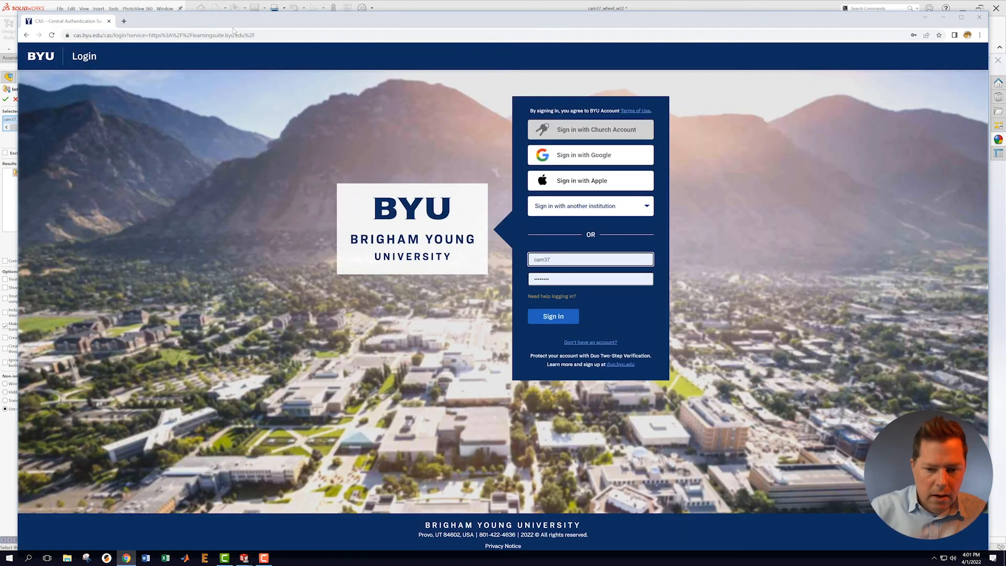
click(561, 318)
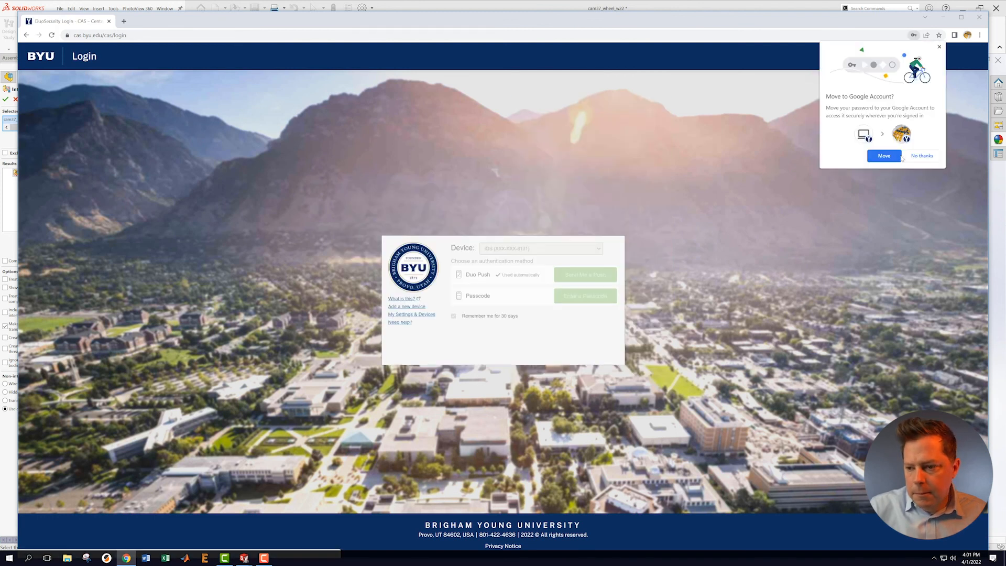
click(922, 157)
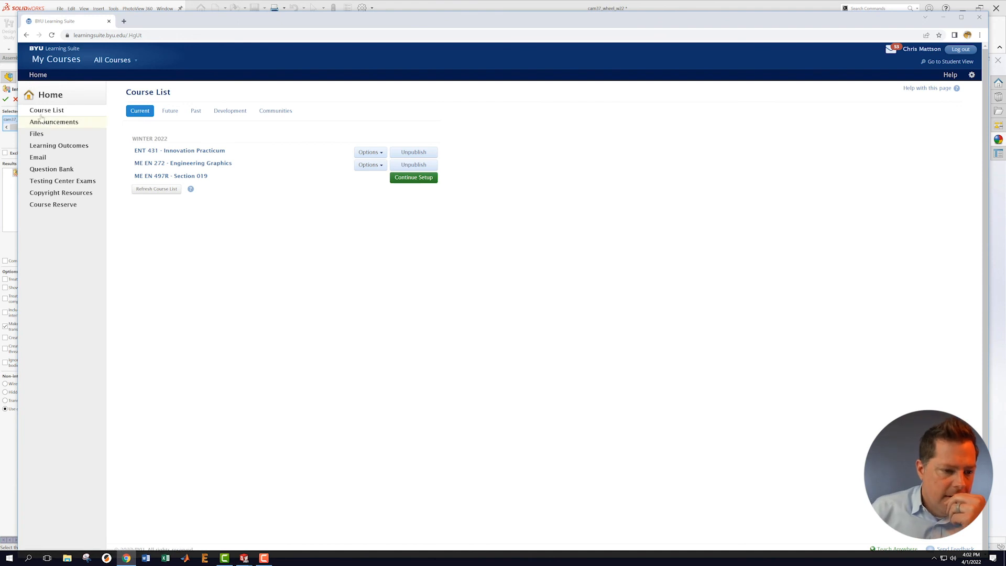
Step: Open the ME EN 272 course content and its Guidebook PDF
click(184, 163)
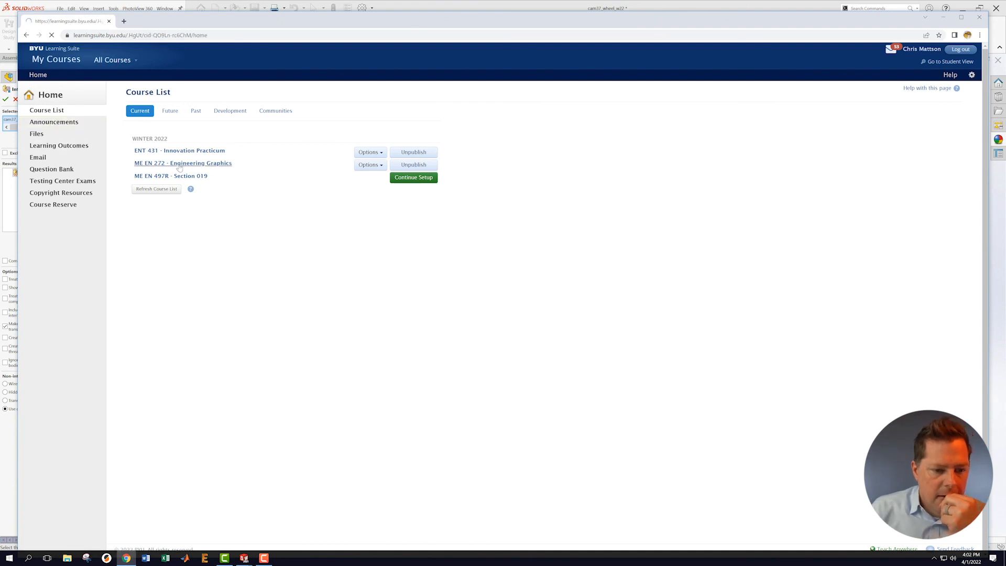
click(77, 77)
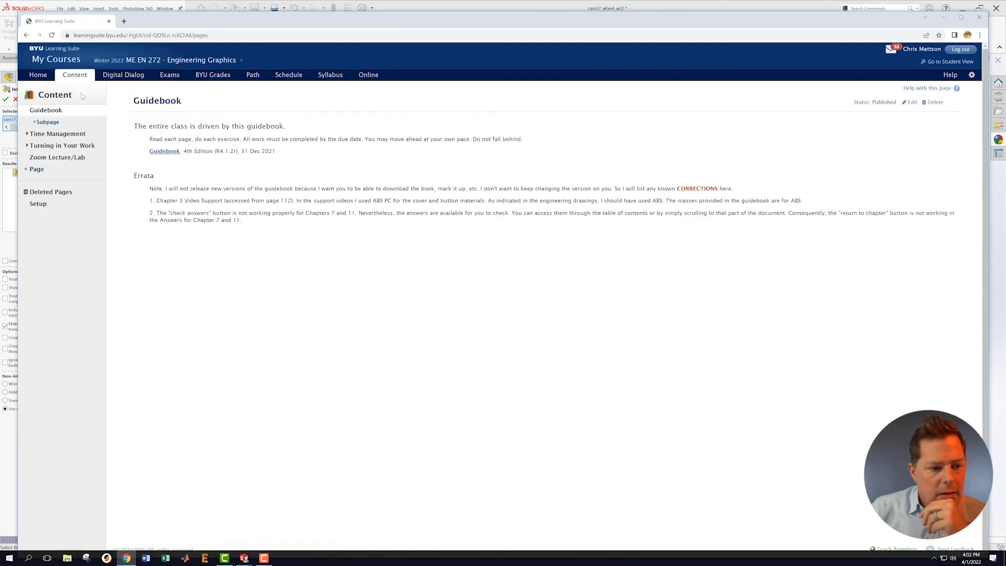
click(165, 151)
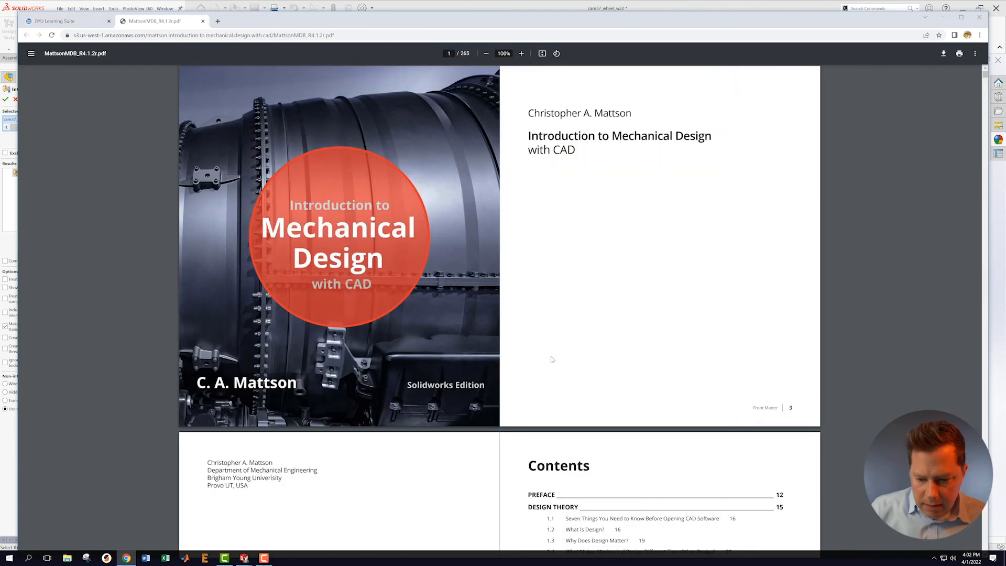
Step: Jump to the MECHANICAL FITS chapter from the guidebook's table of contents
scroll(547, 341, down, 15)
scroll(526, 330, down, 3)
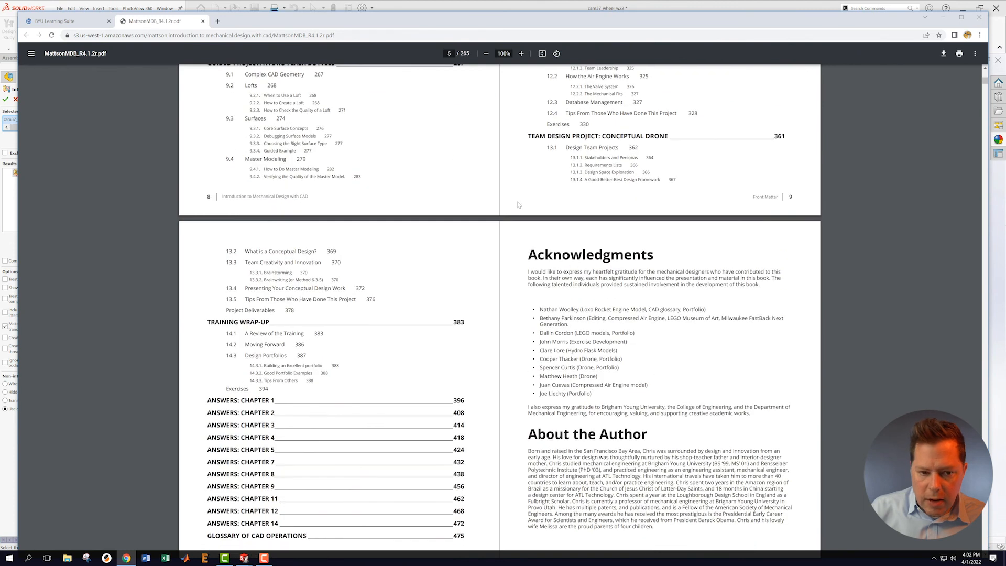
scroll(519, 206, up, 6)
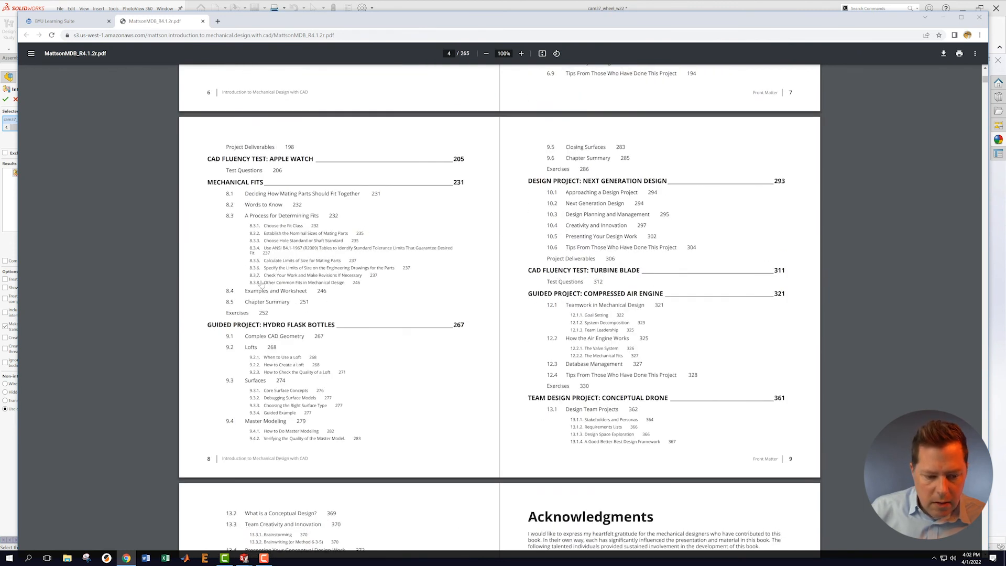
click(237, 188)
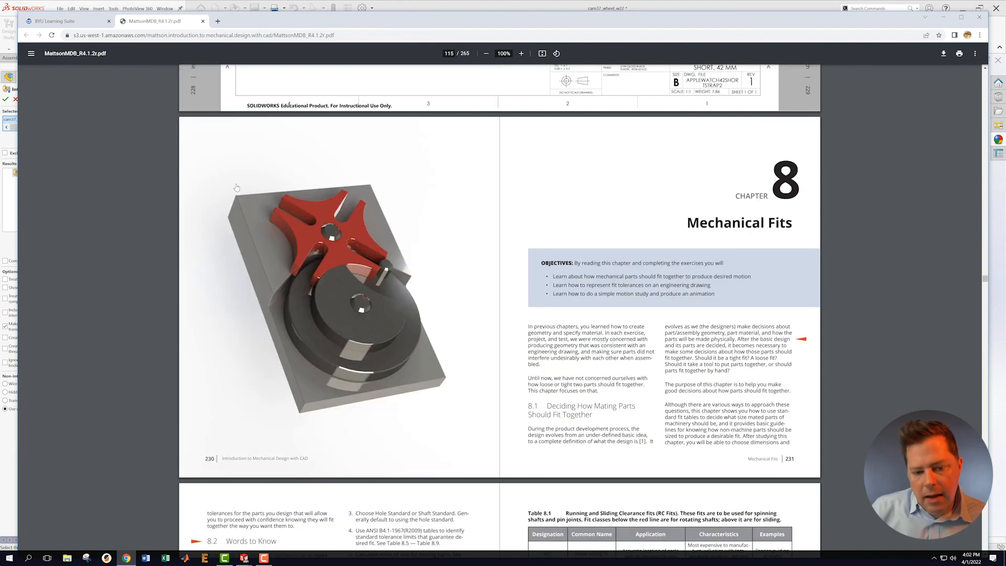
Step: Scroll through the fit tables to Table 8.12 of tap and clearance drills
scroll(609, 424, up, 6)
scroll(609, 425, down, 20)
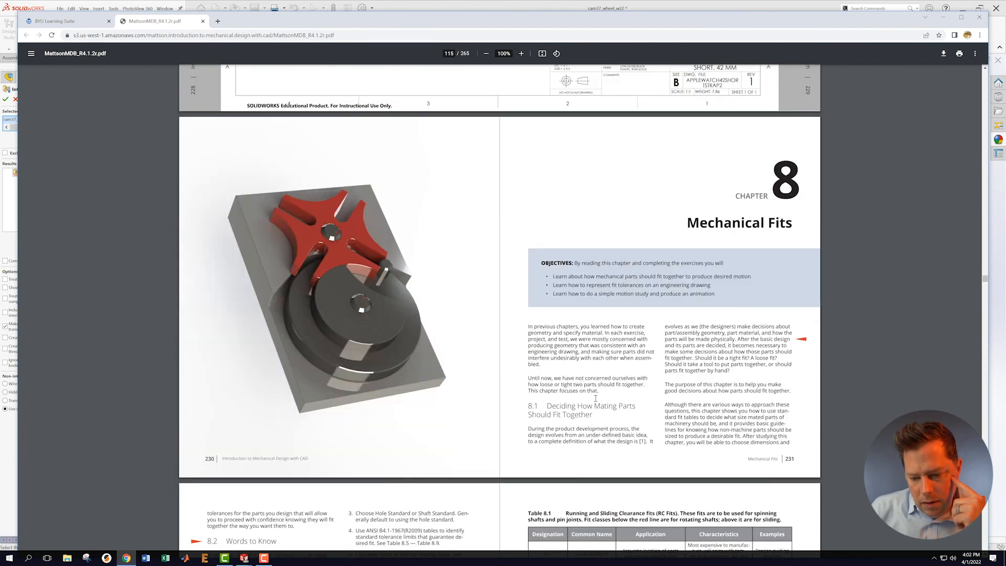
scroll(628, 381, down, 20)
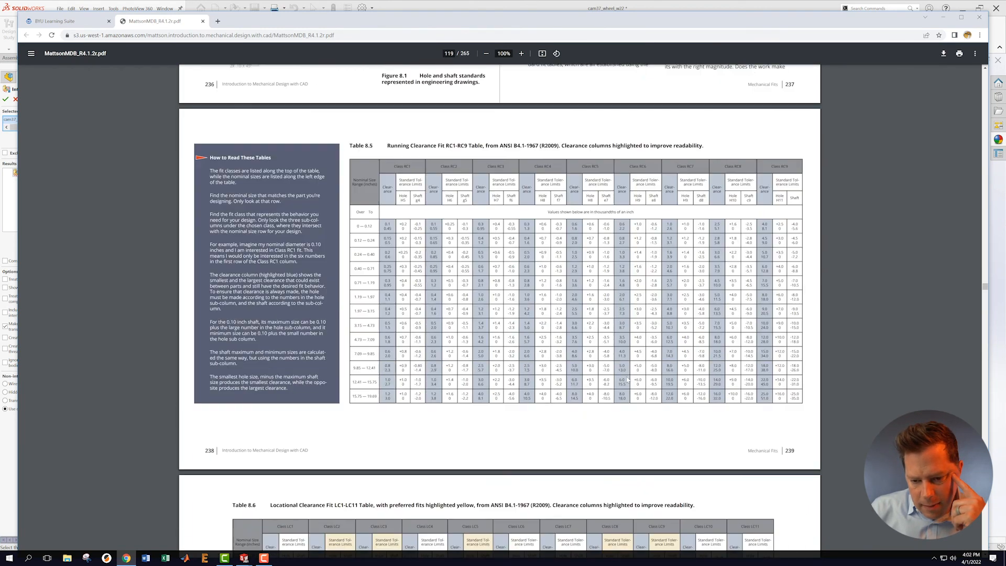
scroll(626, 377, down, 18)
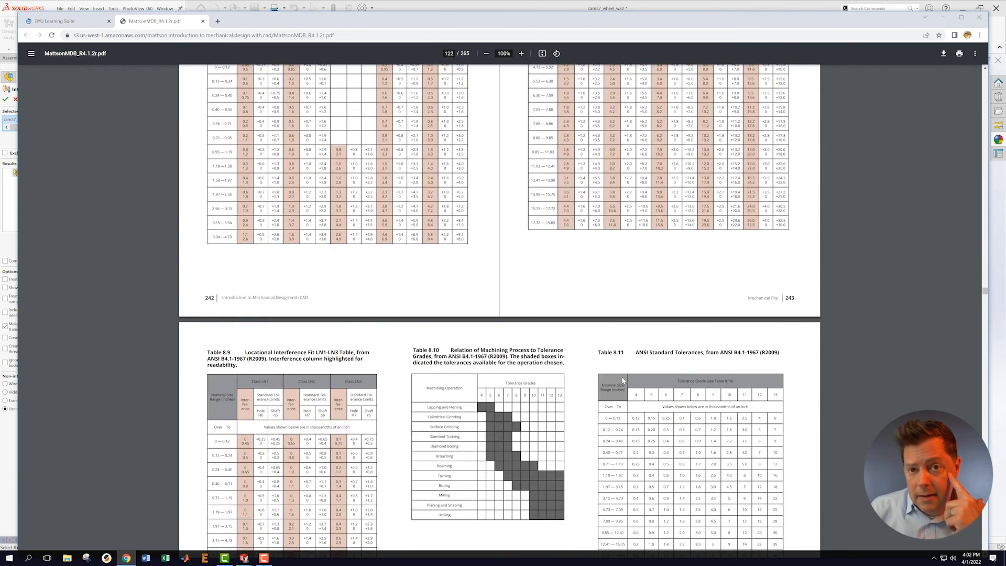
scroll(621, 381, down, 5)
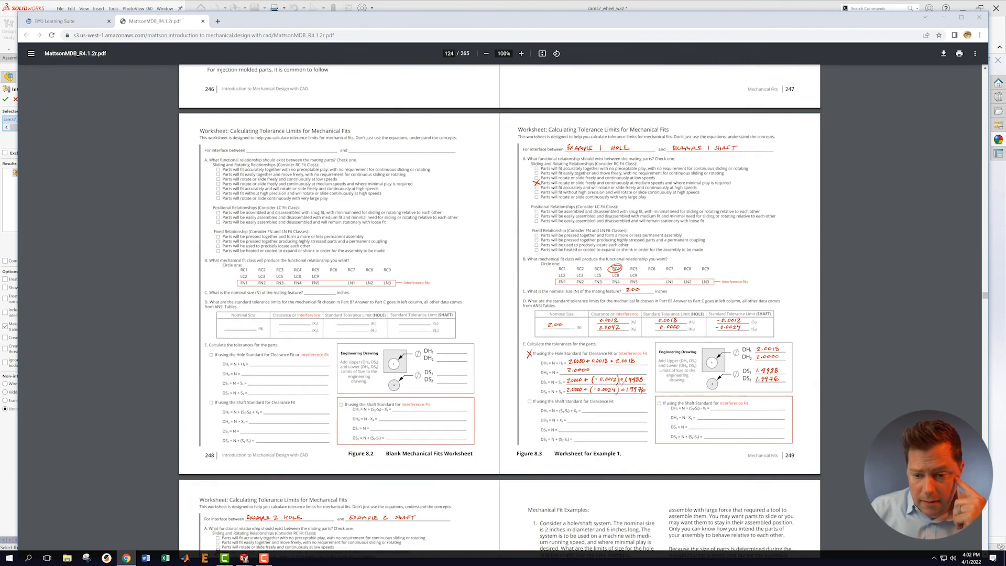
scroll(620, 381, up, 9)
scroll(620, 381, up, 4)
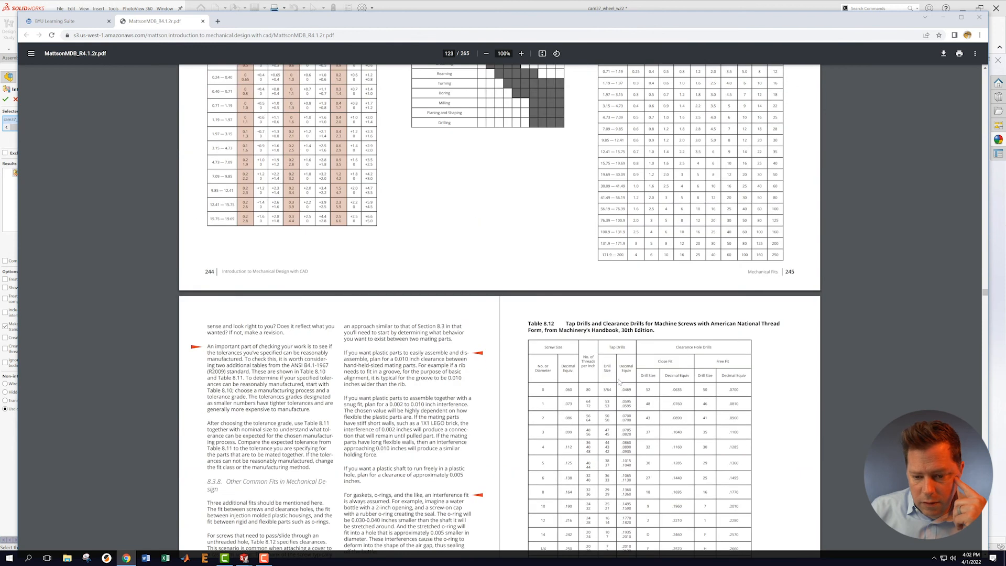
scroll(619, 383, down, 3)
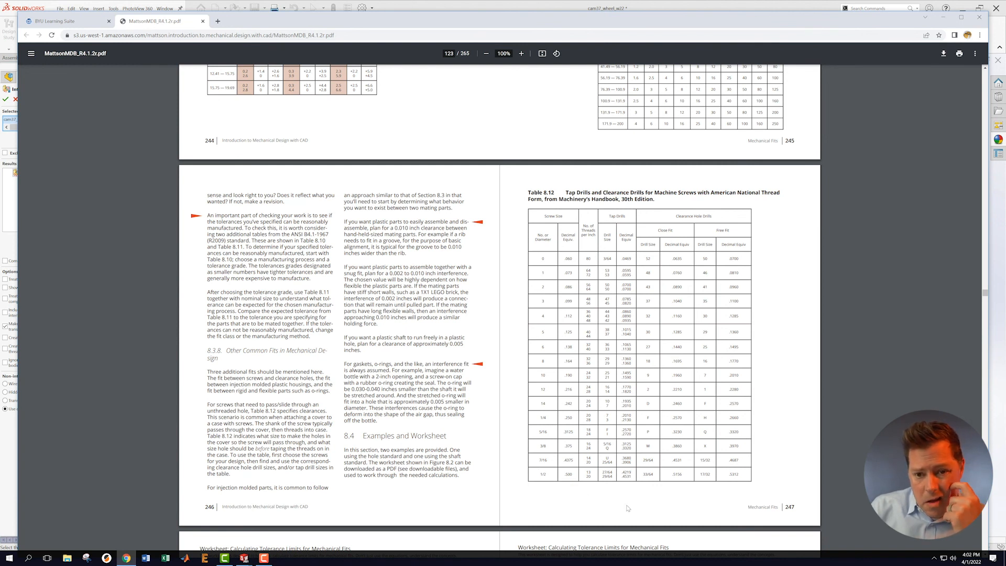
Step: Zoom the guidebook pages in to 175% and scroll through the tables
click(521, 54)
click(521, 54)
click(521, 55)
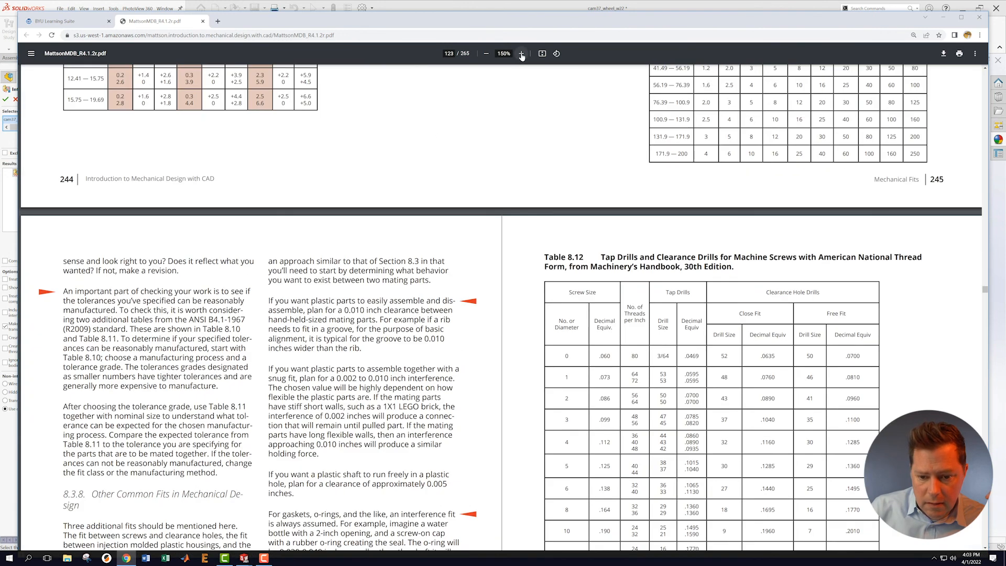
click(522, 54)
scroll(753, 450, down, 18)
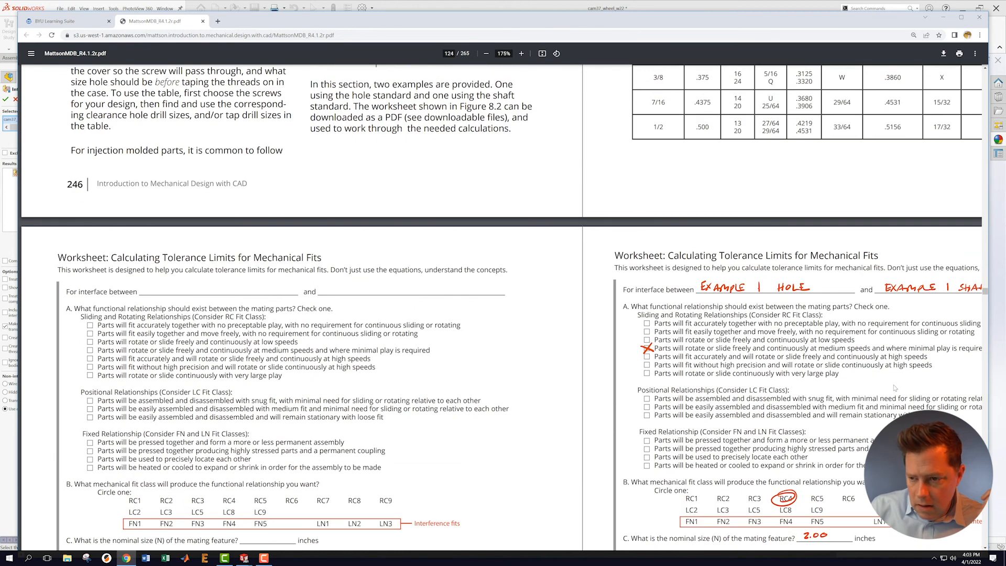
scroll(895, 388, down, 3)
scroll(894, 388, up, 6)
scroll(892, 387, down, 6)
scroll(890, 385, up, 6)
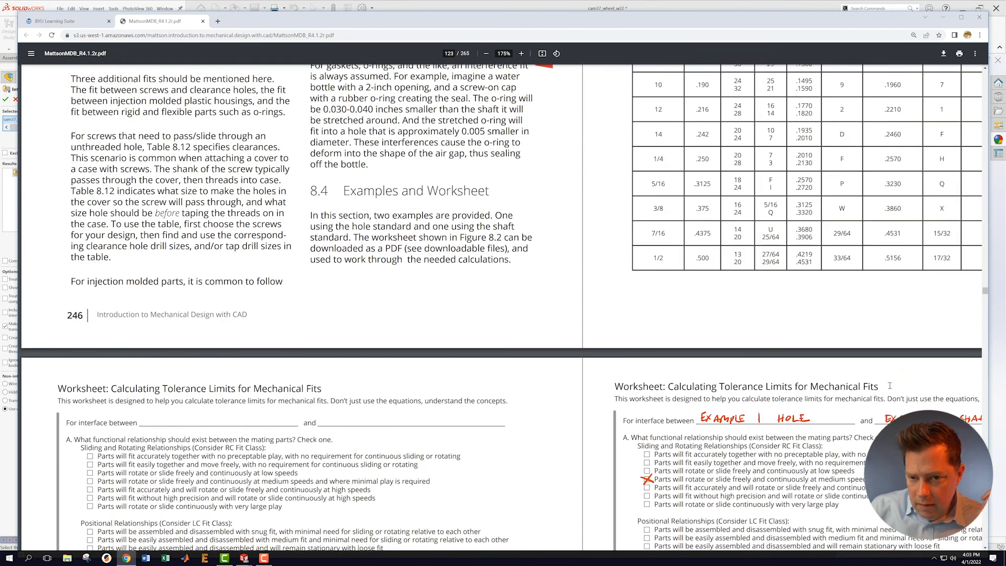
scroll(889, 386, down, 3)
Step: Set zoom back to 150% and briefly highlight the .5312 value in Table 8.12's last row
click(487, 54)
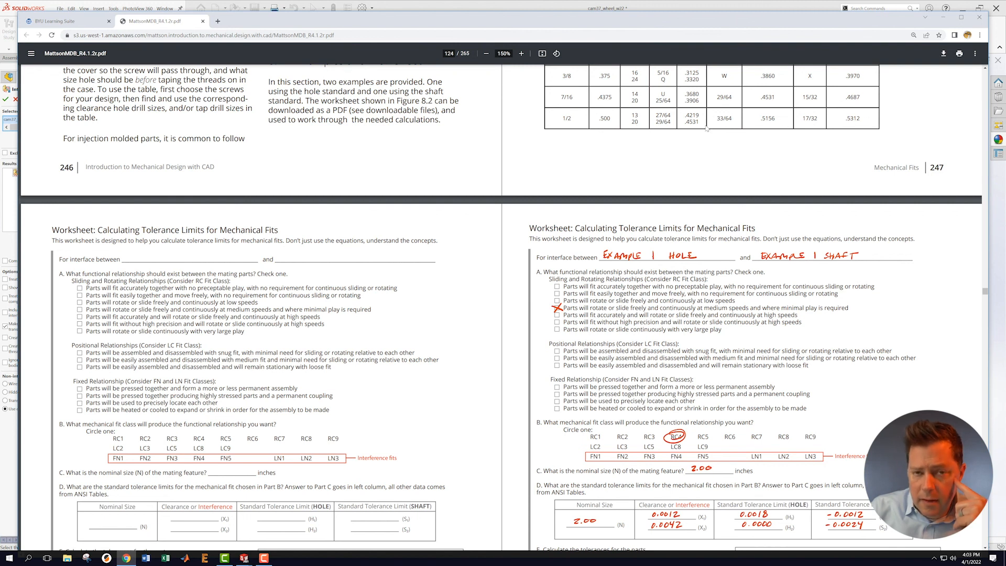
scroll(813, 180, up, 6)
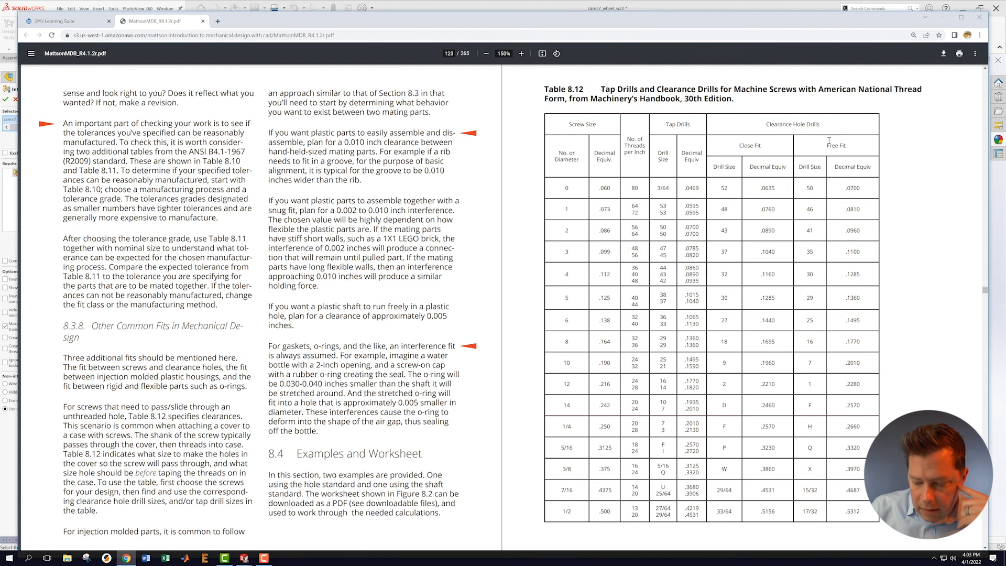
drag(864, 512, 846, 511)
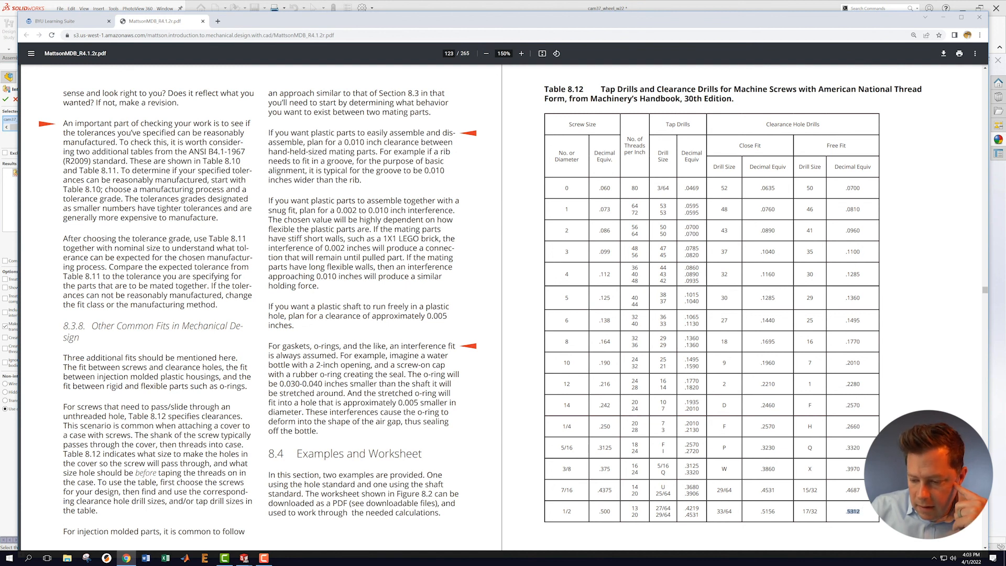
click(885, 511)
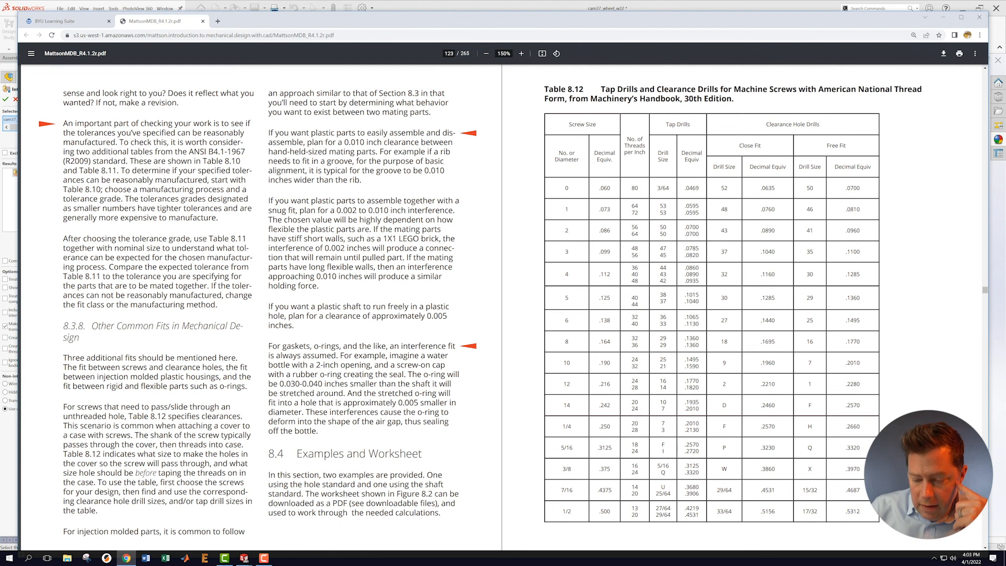